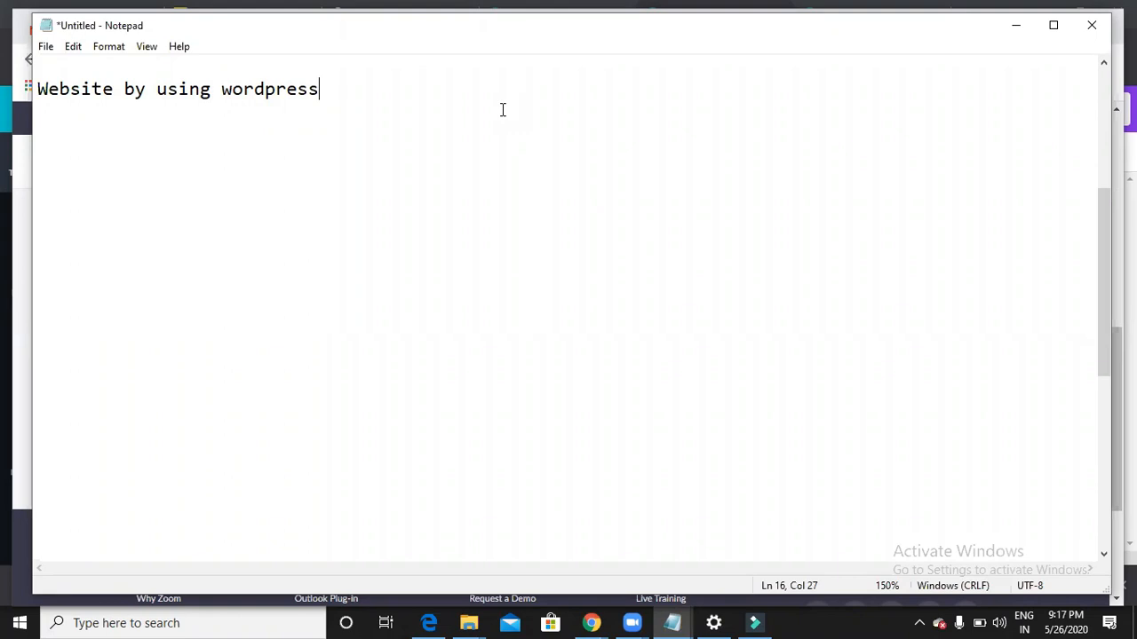
Add a blank line under 'Website by using wordpress' and minimise Notepad to reveal Chrome.
key("Return")
left_click(1016, 30)
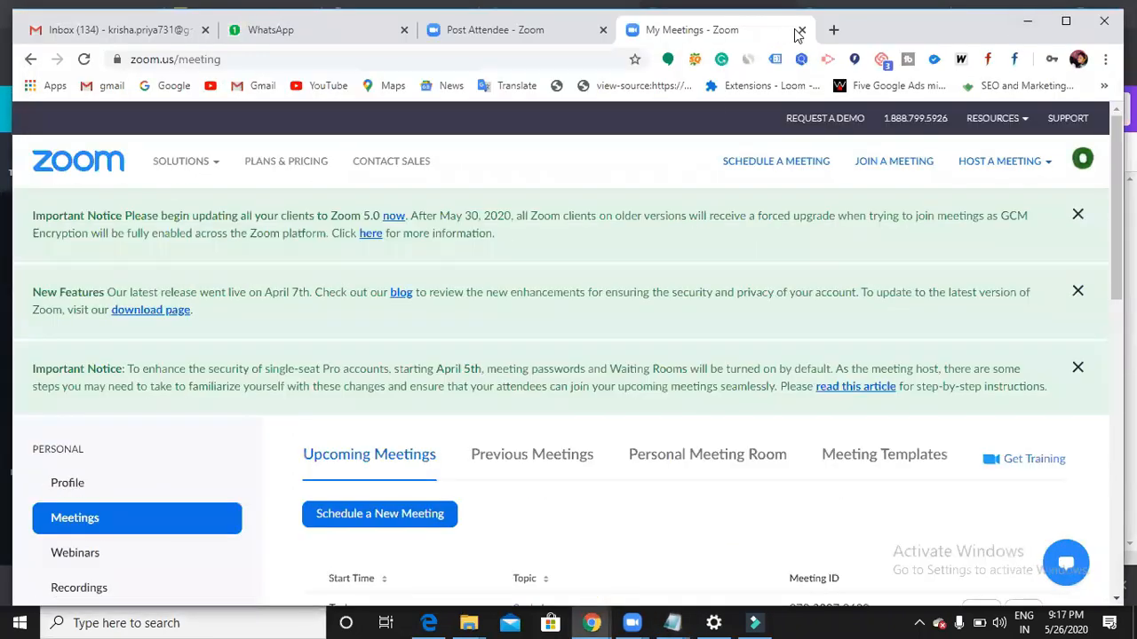
Load sof.thenaturehealth.in in a new tab, trimming the autocompleted /wp-admin/ suffix.
left_click(833, 30)
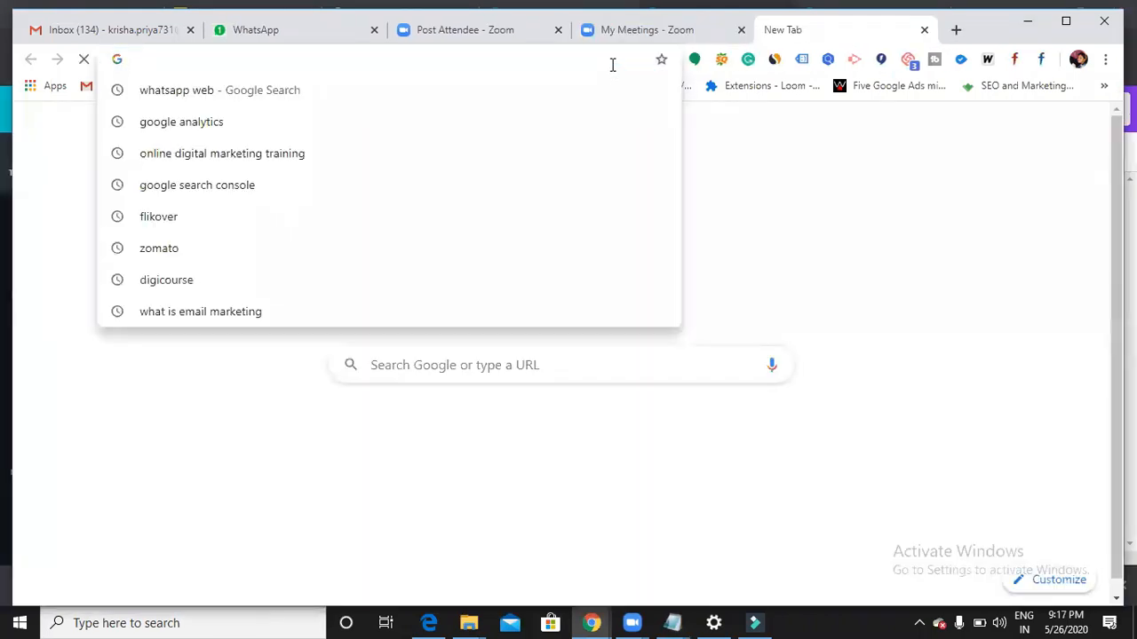
type("so")
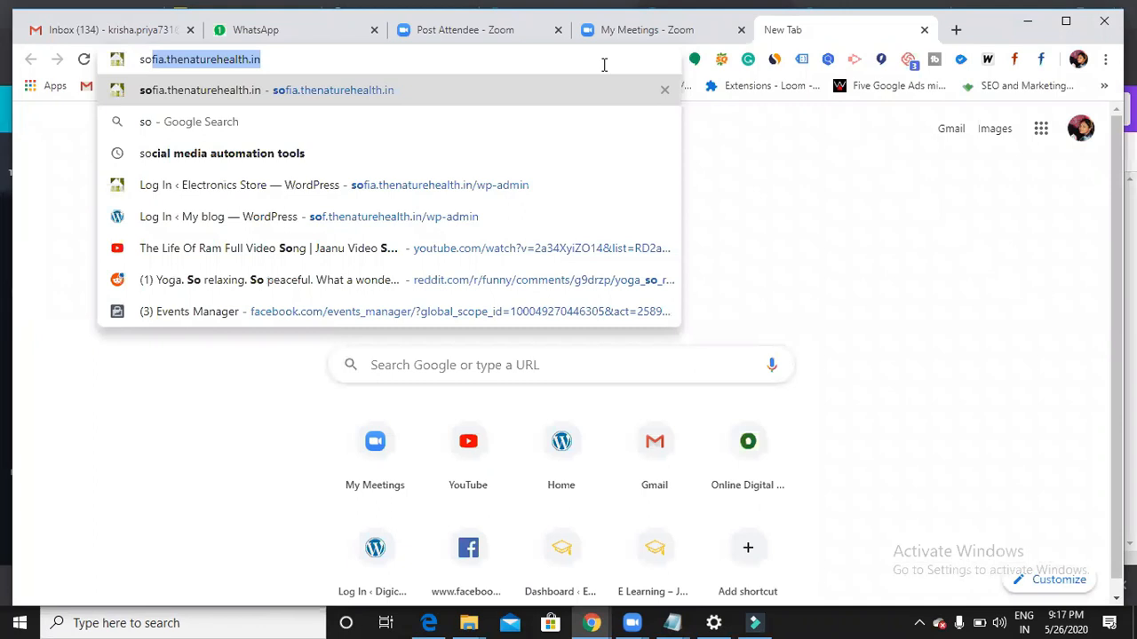
key("Right")
key("BackSpace")
key("BackSpace")
key("BackSpace")
key("BackSpace")
key("BackSpace")
key("BackSpace")
key("BackSpace")
key("BackSpace")
key("BackSpace")
key("BackSpace")
key("BackSpace")
key("BackSpace")
key("BackSpace")
key("BackSpace")
key("BackSpace")
key("BackSpace")
key("BackSpace")
key("BackSpace")
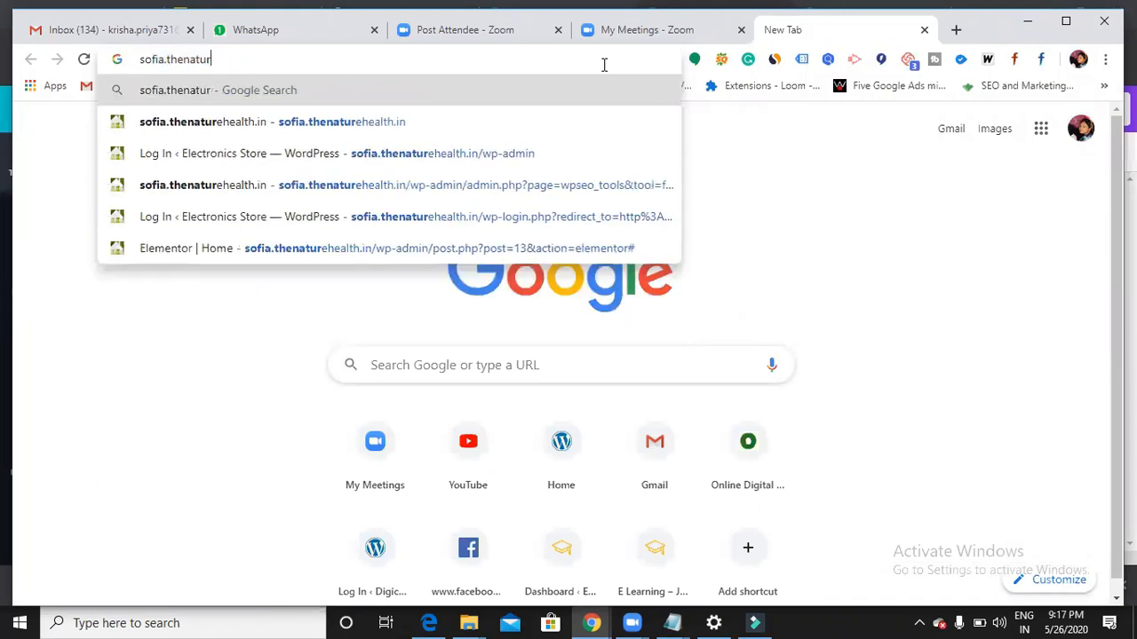
key("BackSpace")
key("BackSpace")
key("BackSpace")
type(".")
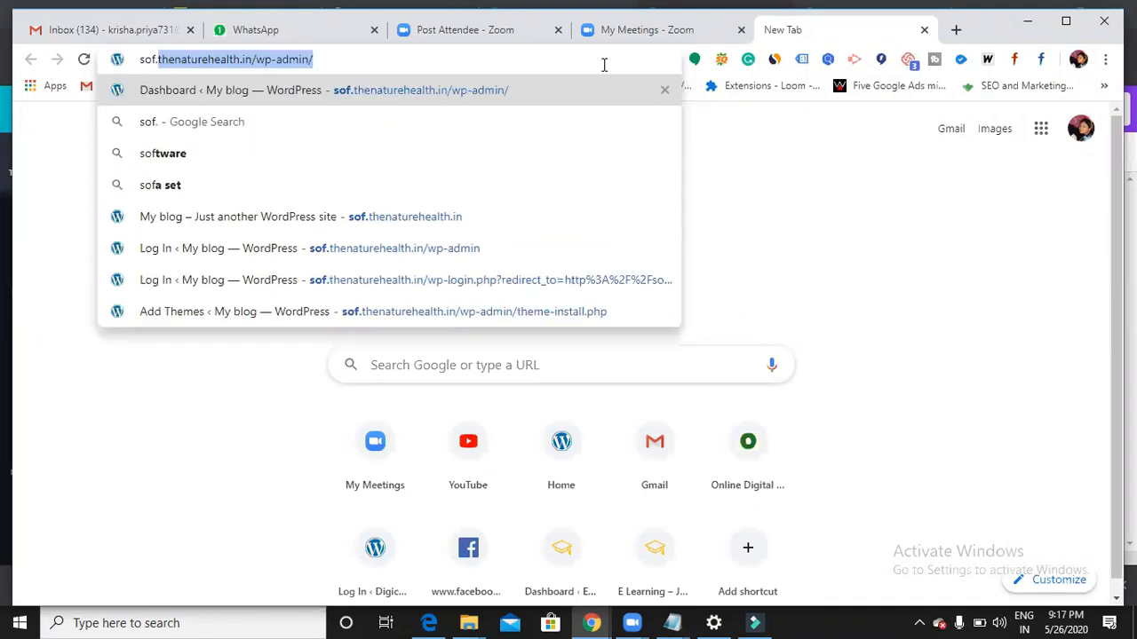
key("BackSpace")
type("th")
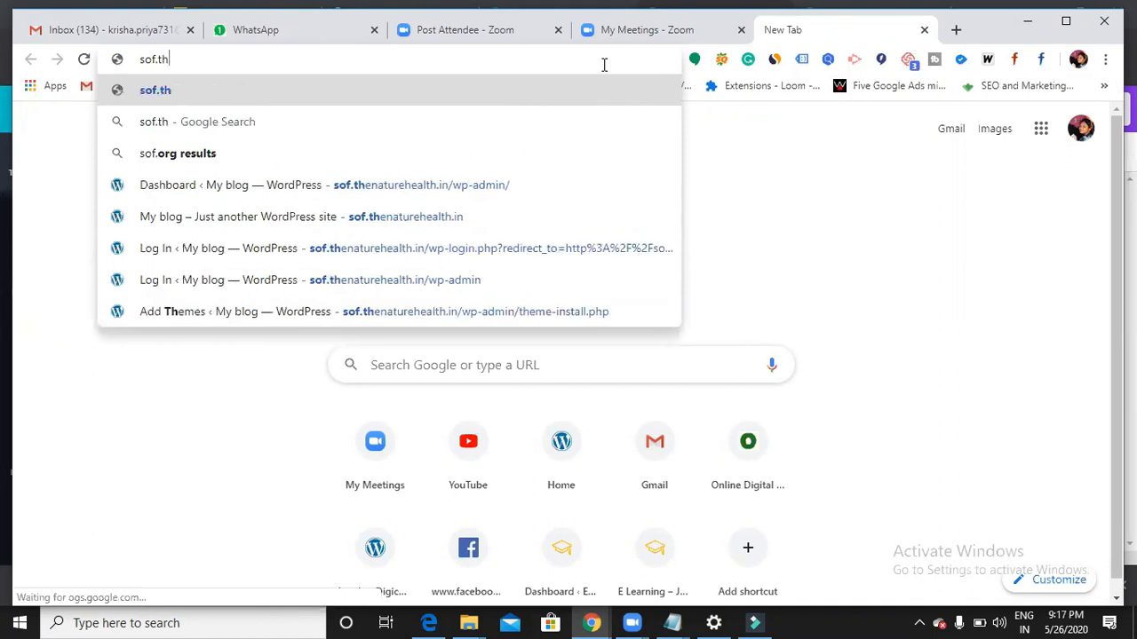
type("enatur")
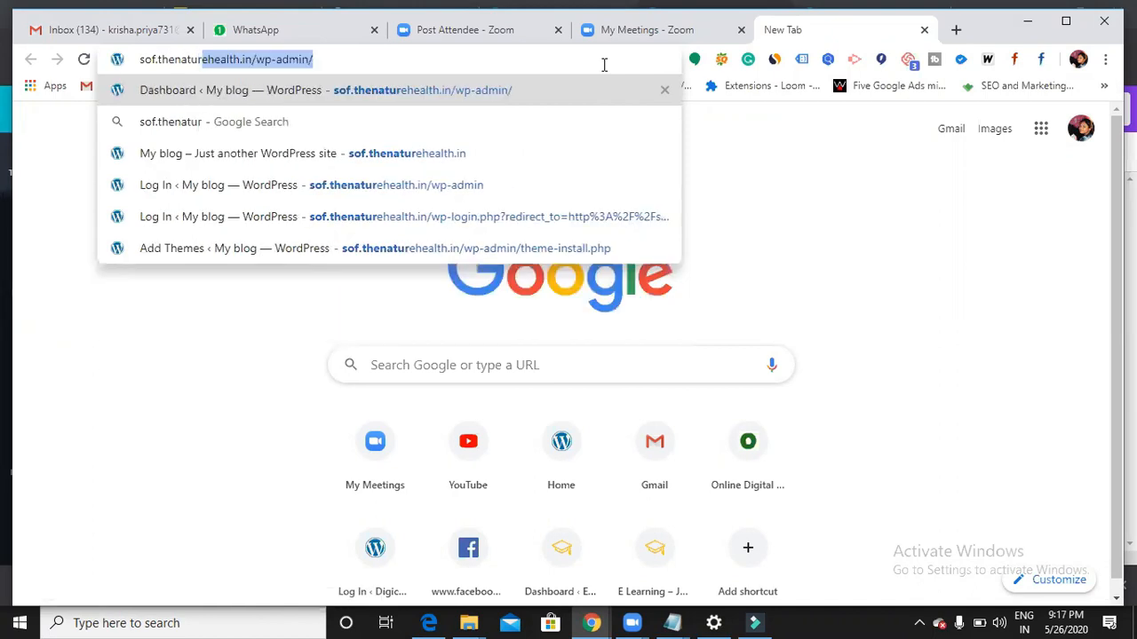
key("Right")
key("BackSpace")
key("BackSpace")
key("BackSpace")
key("BackSpace")
key("BackSpace")
key("BackSpace")
key("BackSpace")
key("BackSpace")
key("BackSpace")
key("BackSpace")
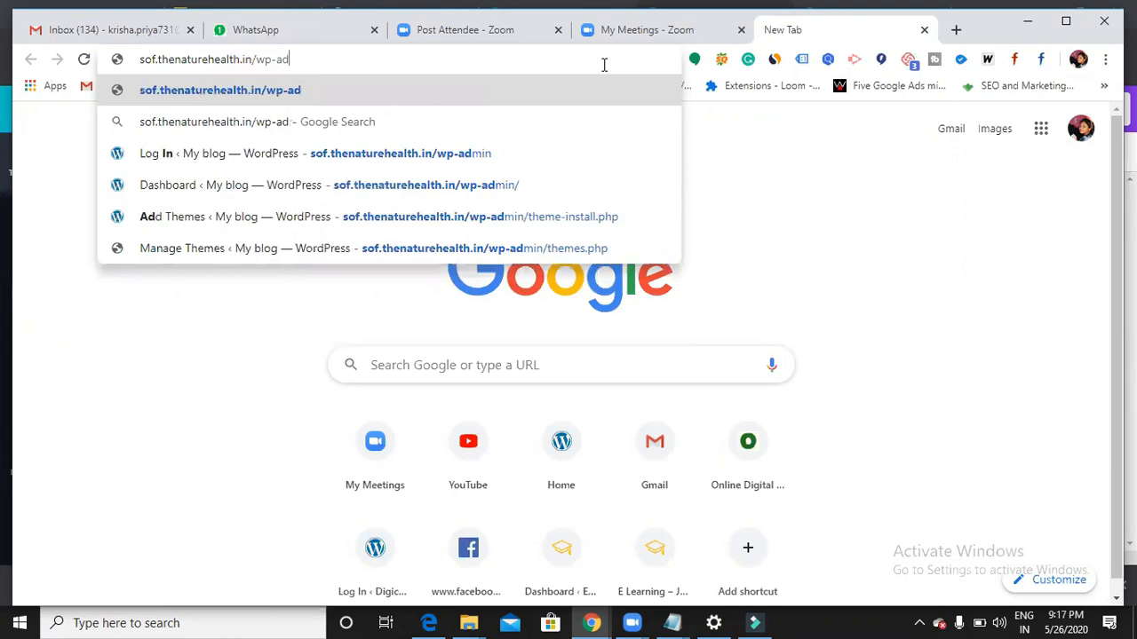
key("Return")
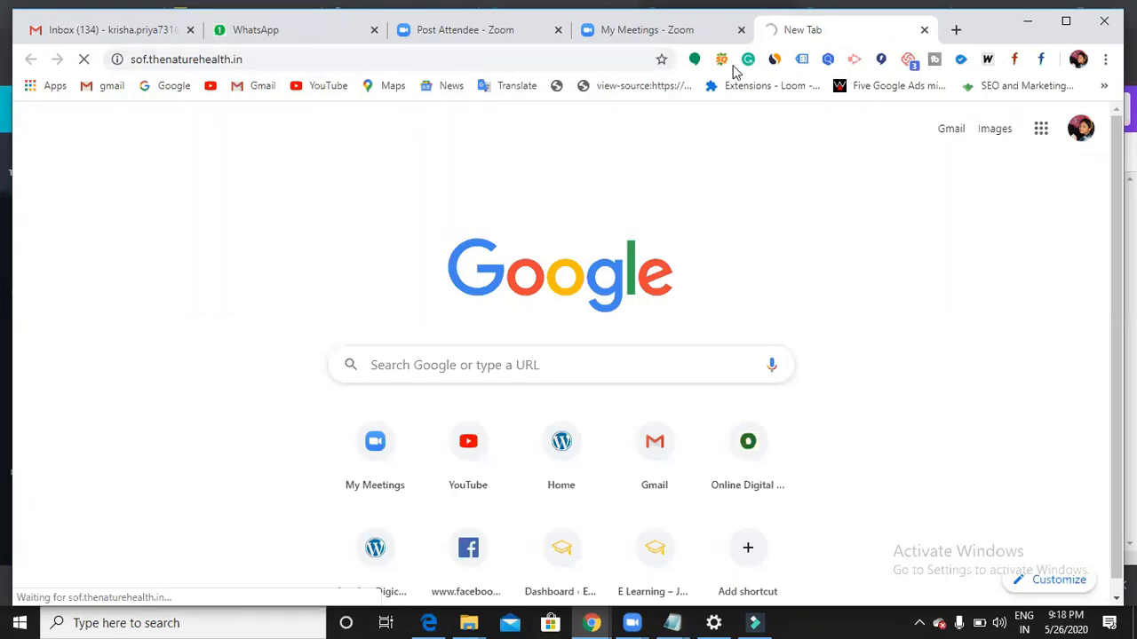
Highlight the blog's site address in the address bar and reload the page.
left_click_drag(338, 59, 233, 60)
left_click(436, 134)
left_click_drag(328, 59, 205, 59)
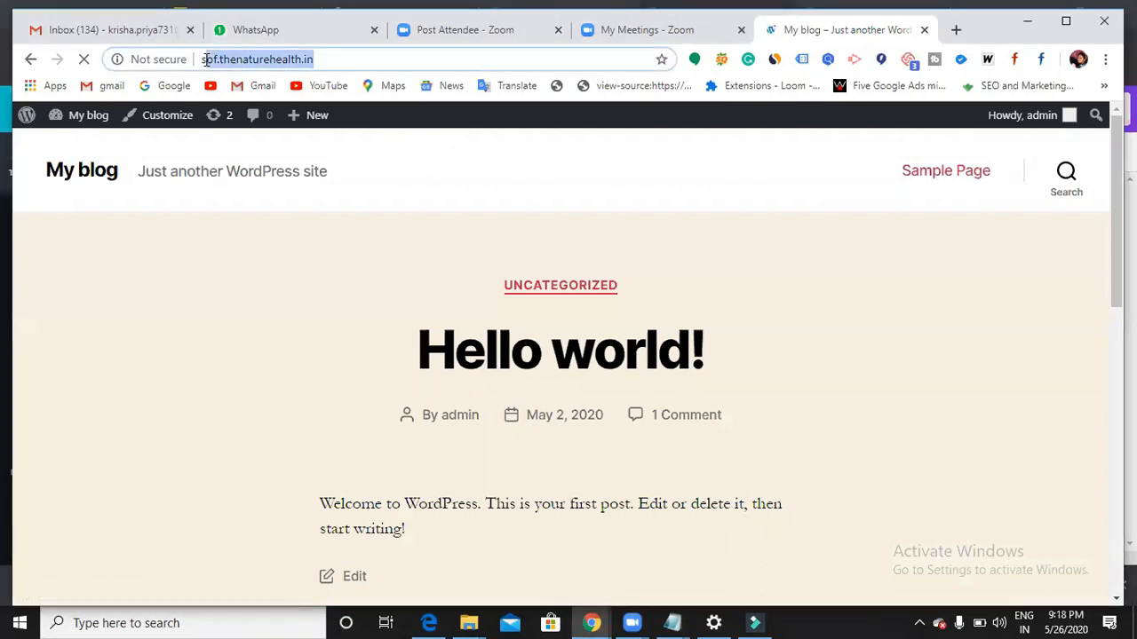
left_click(337, 62)
key("Return")
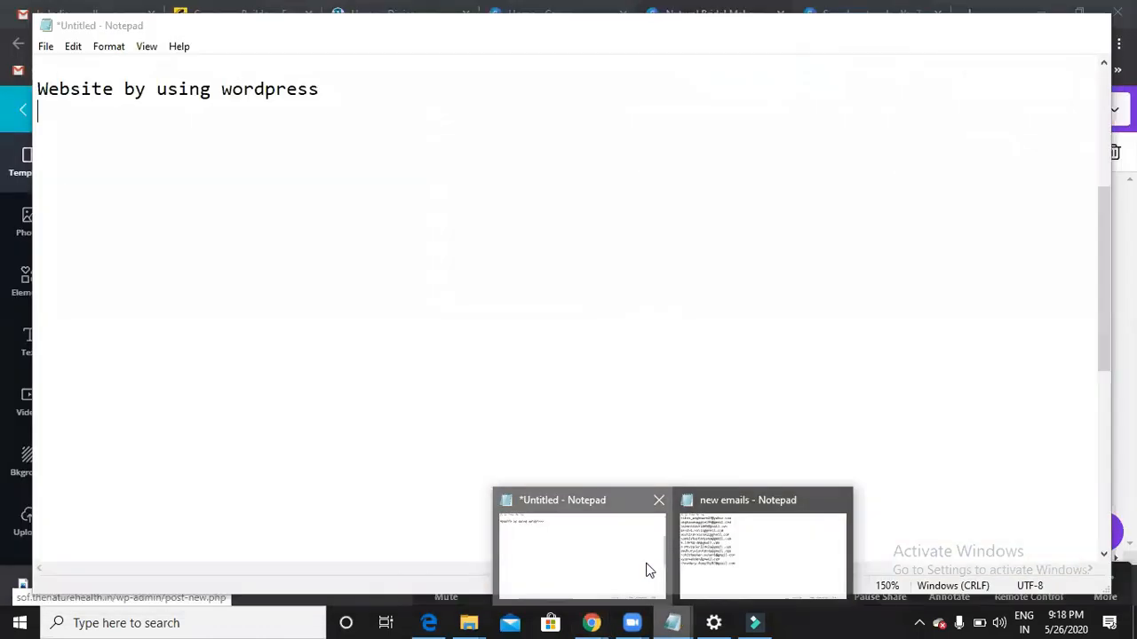
Bring Notepad up briefly, then highlight the domain part of the blog's address.
left_click(649, 572)
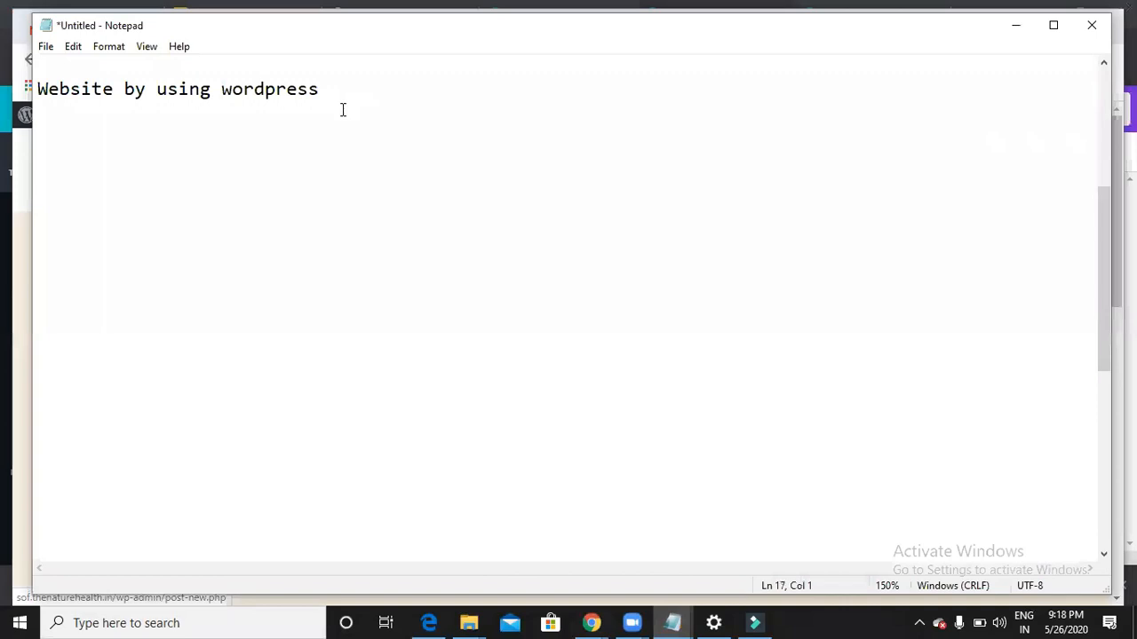
left_click(1023, 30)
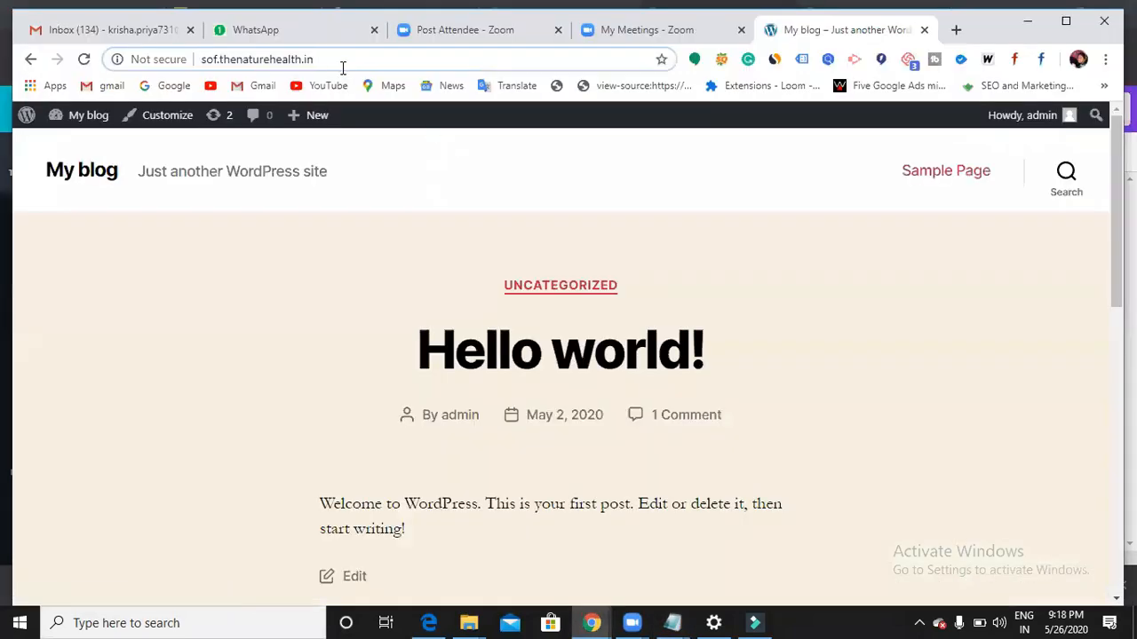
left_click_drag(314, 59, 231, 59)
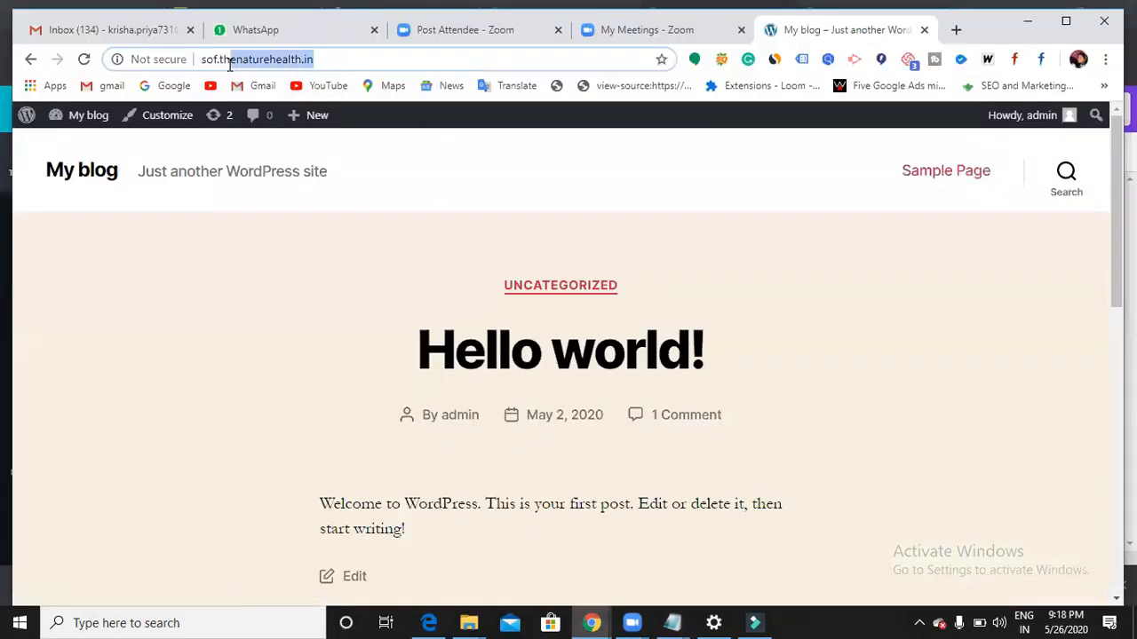
left_click(402, 59)
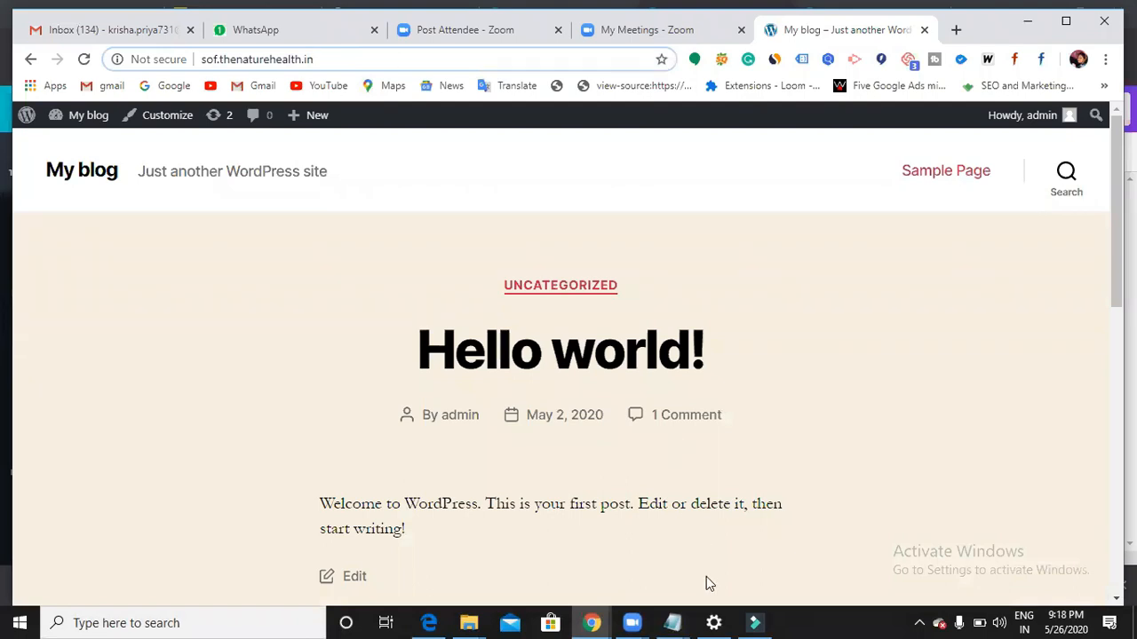
left_click(673, 623)
left_click(589, 548)
key("Return")
type("www.abc.com")
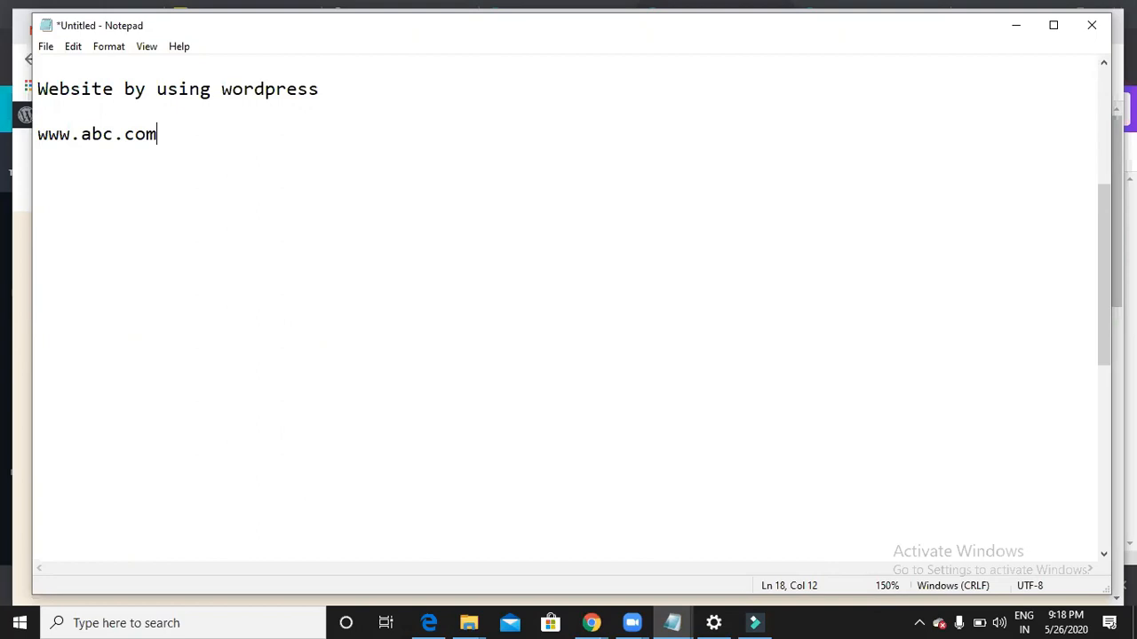
left_click(1018, 29)
Highlight the sof subdomain, then the whole sof.thenaturehealth.in address in Chrome.
left_click_drag(340, 59, 206, 60)
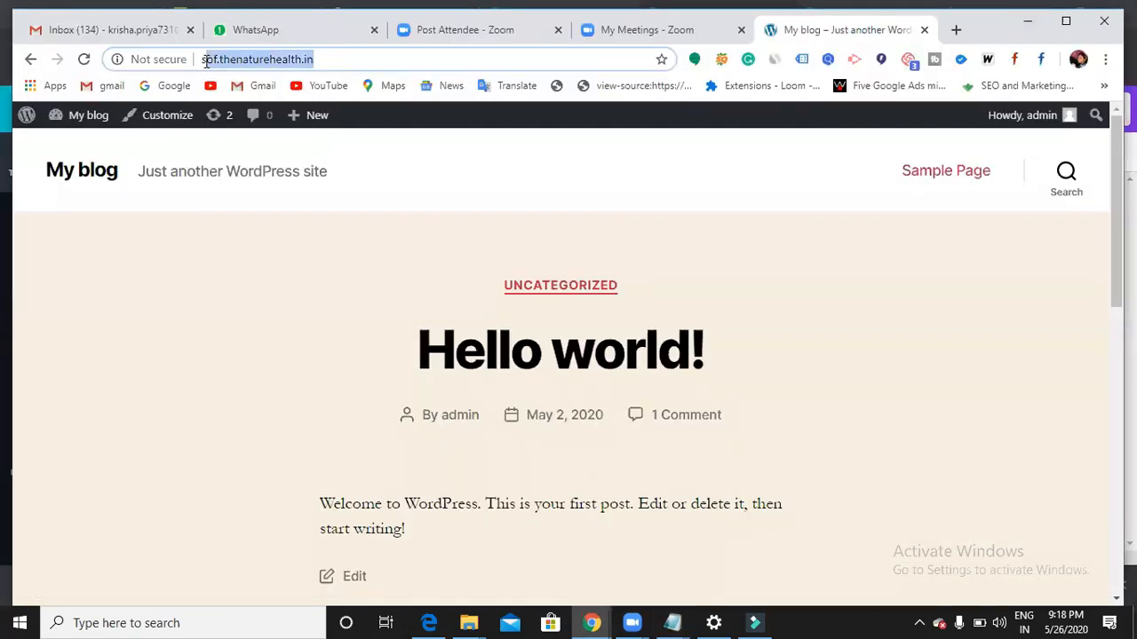
left_click(313, 60)
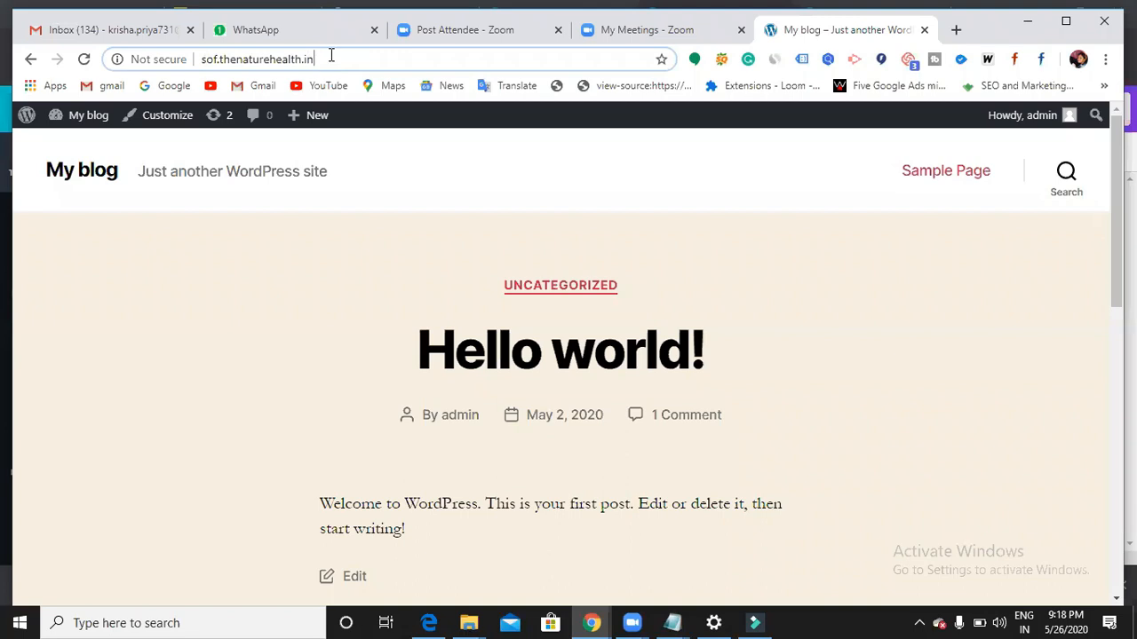
left_click_drag(307, 59, 225, 64)
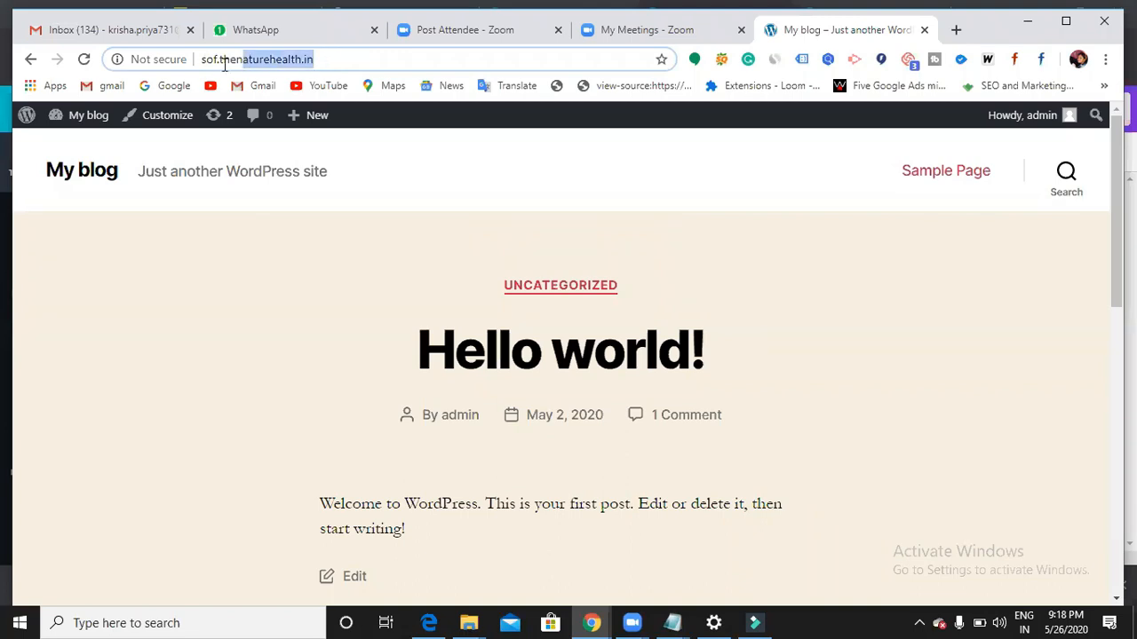
double_click(208, 65)
left_click(216, 61)
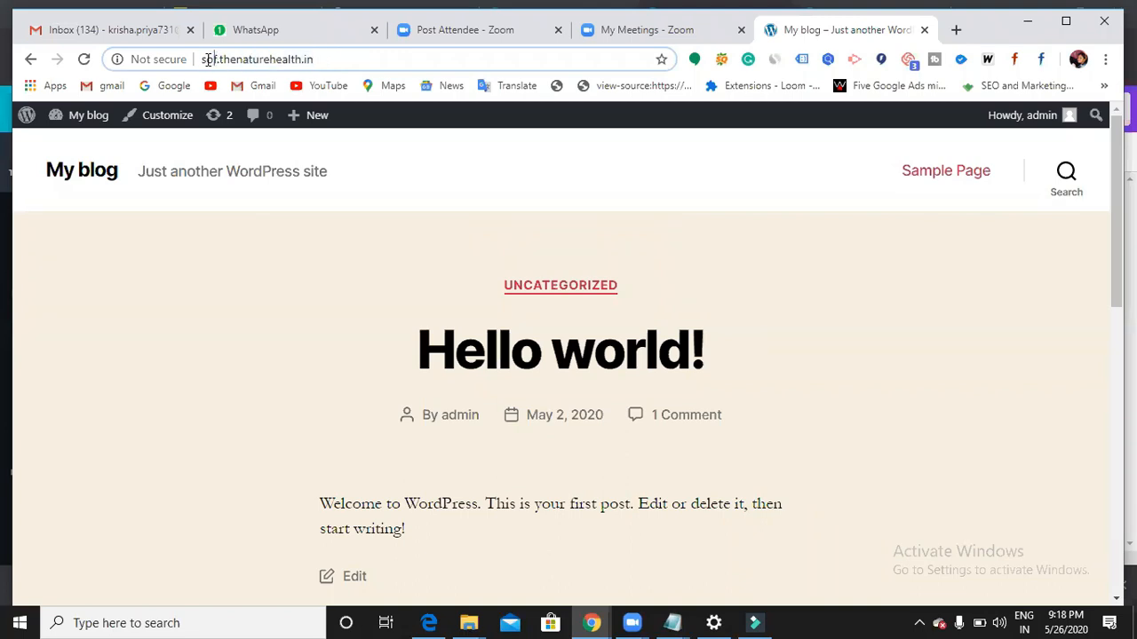
left_click_drag(204, 60, 323, 55)
left_click(345, 57)
key("alt+Tab")
key("Return")
type("www.")
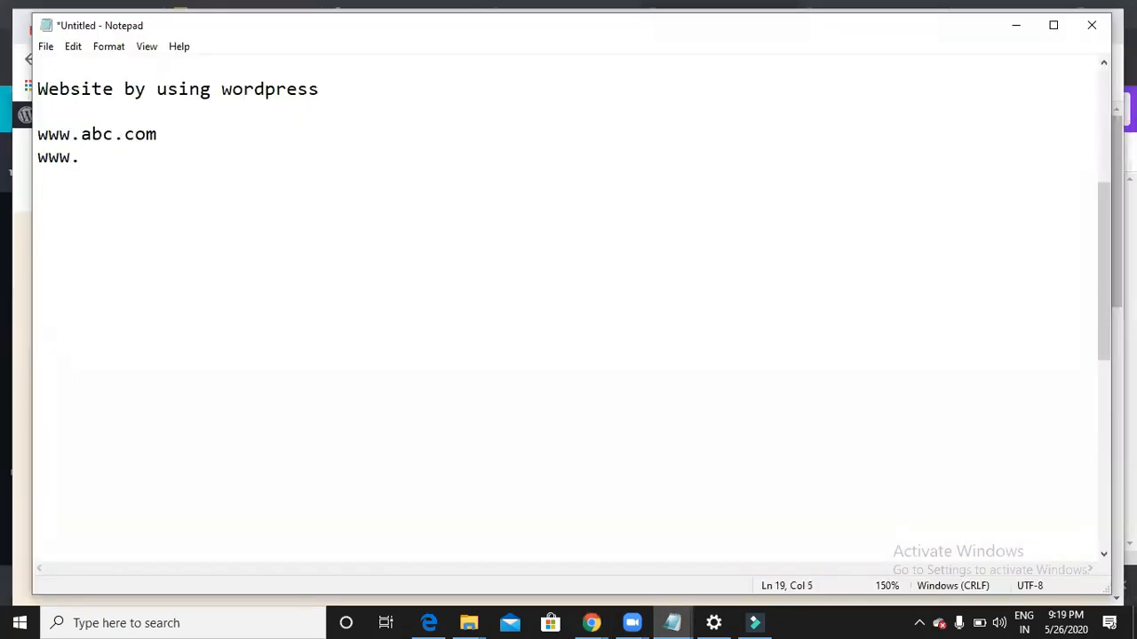
type("bca.abc.com")
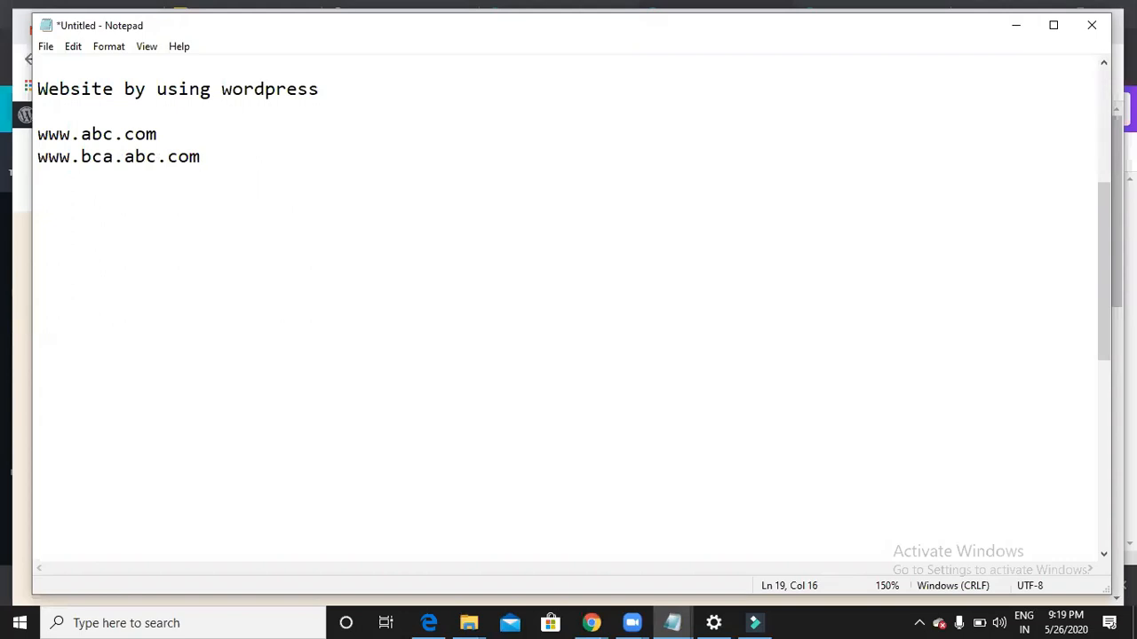
left_click_drag(202, 156, 37, 153)
left_click(320, 154)
key("Return")
key("Return")
key("BackSpace")
key("Return")
left_click(1016, 27)
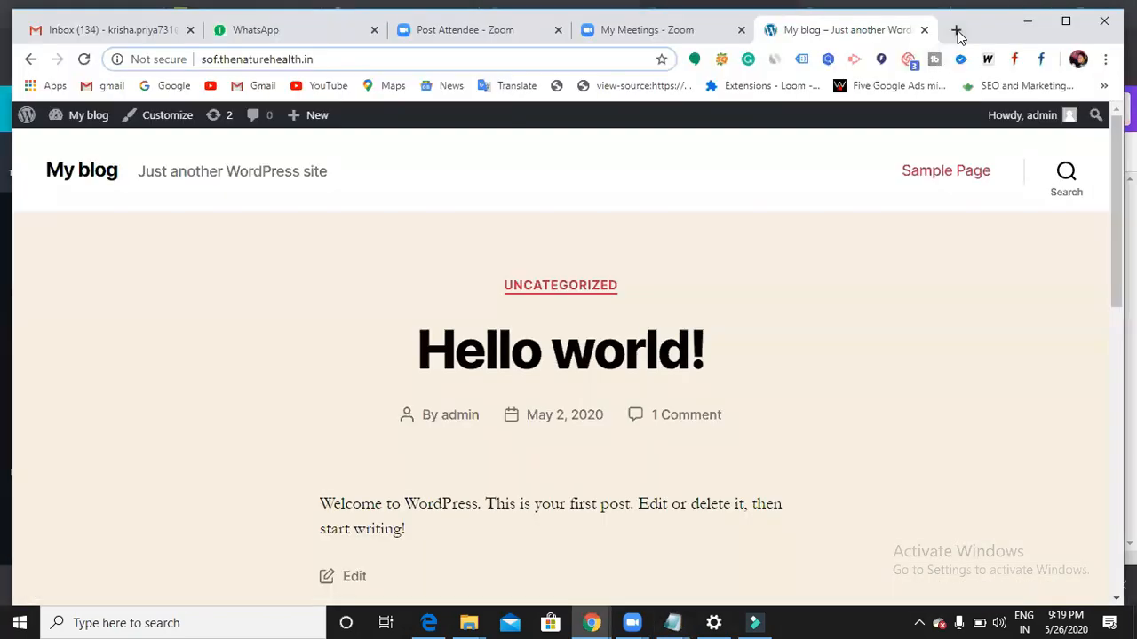
Load ndtv.com in a new tab from the 'nd' autocomplete and reload it.
left_click(956, 30)
left_click(612, 64)
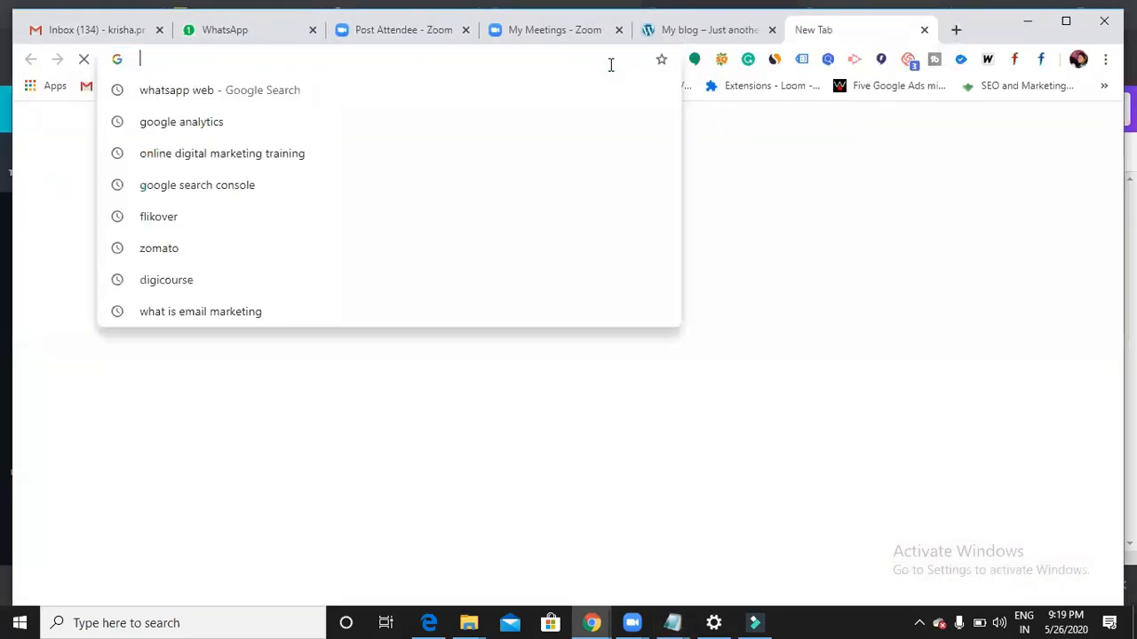
type("ndtv.com")
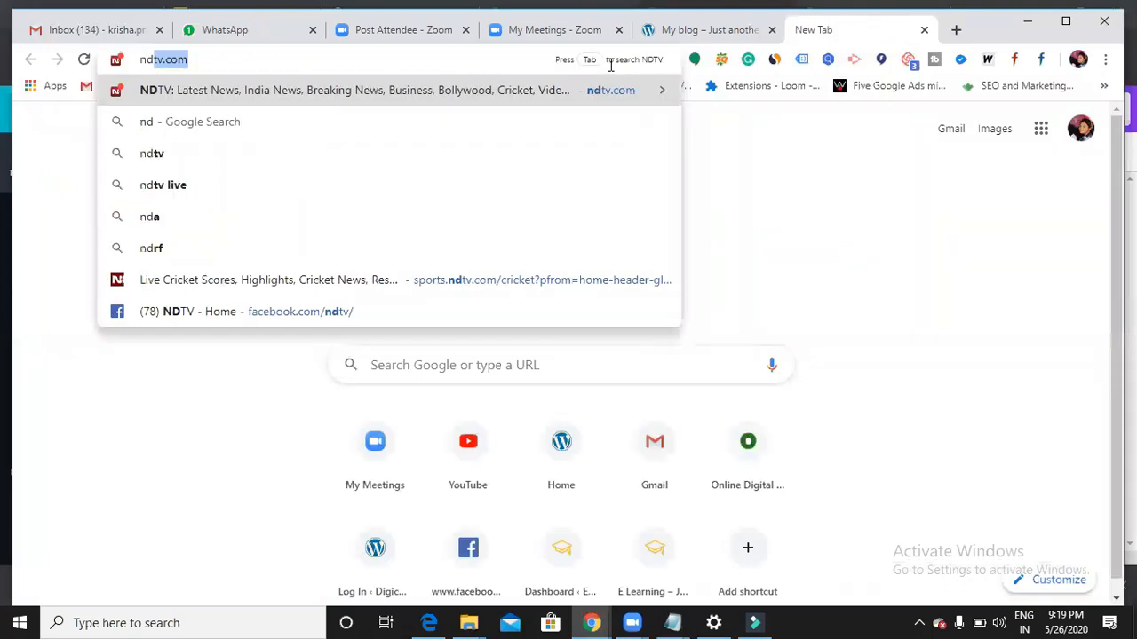
key("Return")
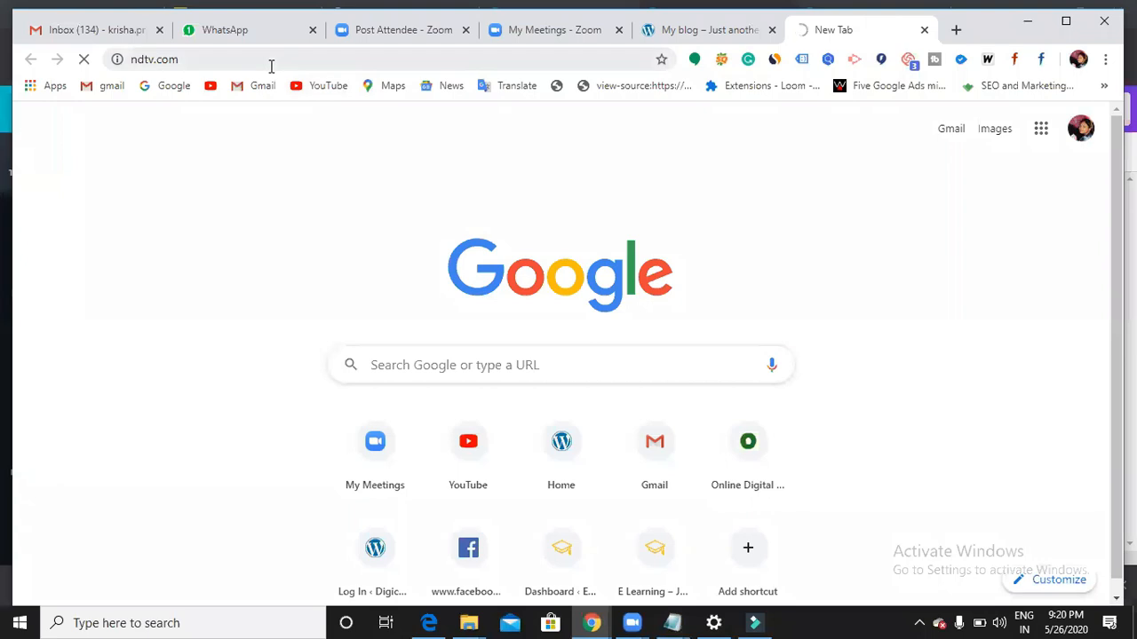
double_click(269, 65)
left_click(289, 55)
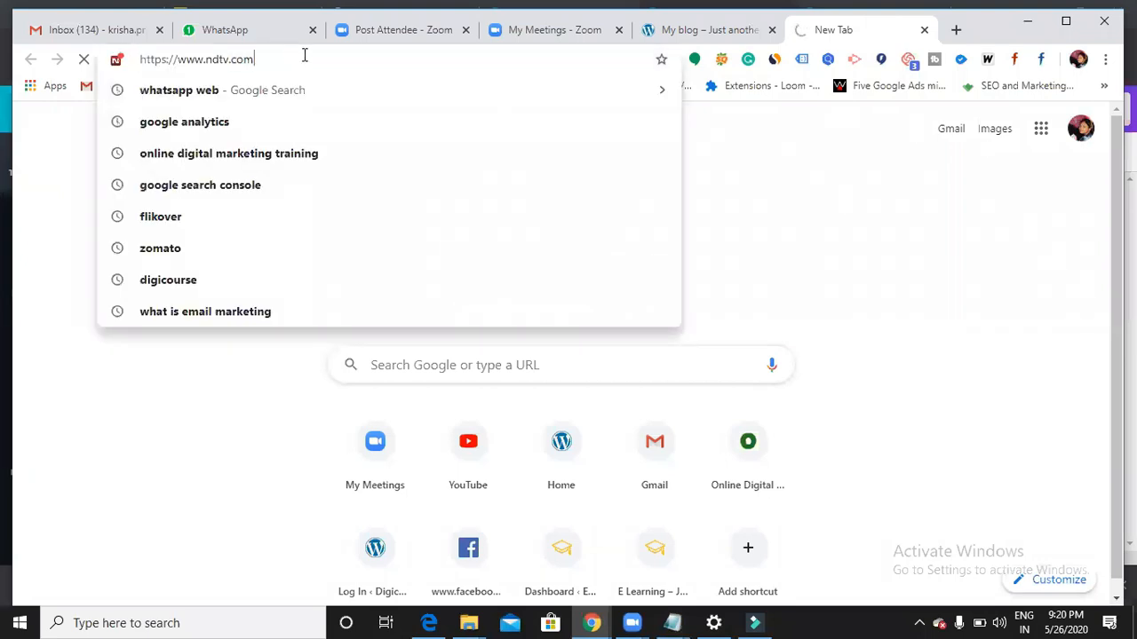
key("Return")
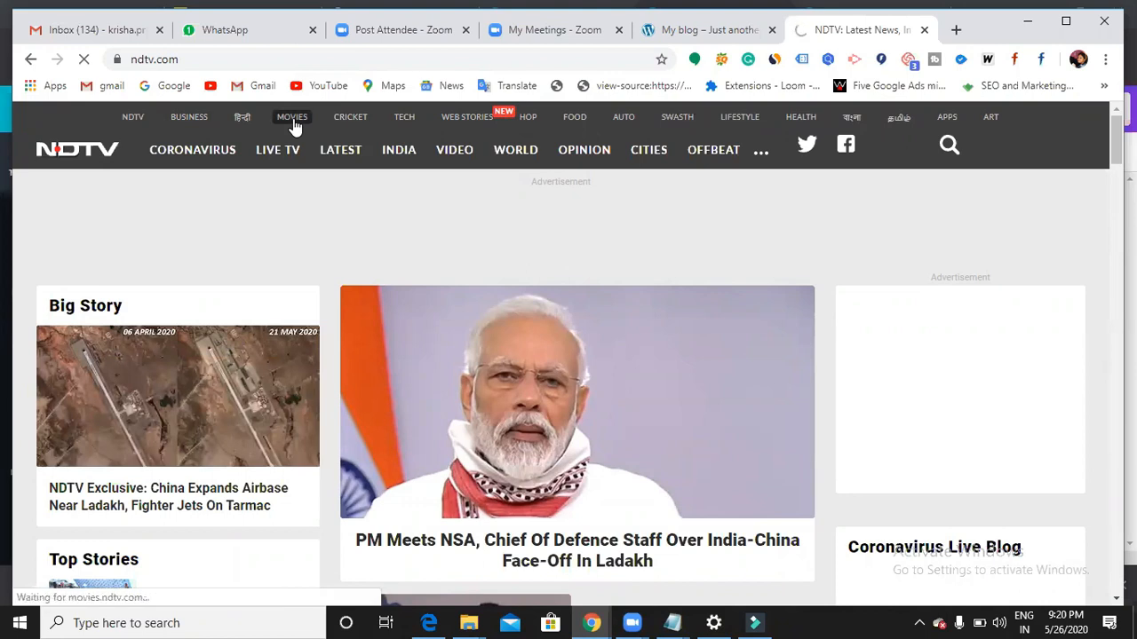
Open NDTV's CRICKET section in a new tab and switch to the Live Cricket Score tab.
right_click(354, 126)
left_click(381, 135)
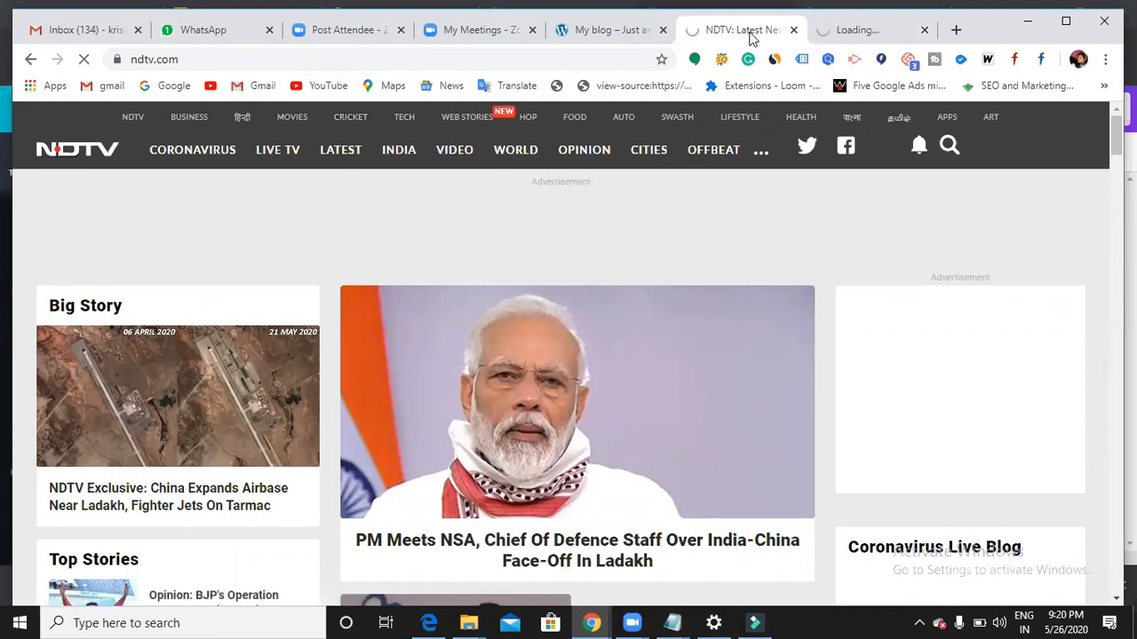
left_click(214, 60)
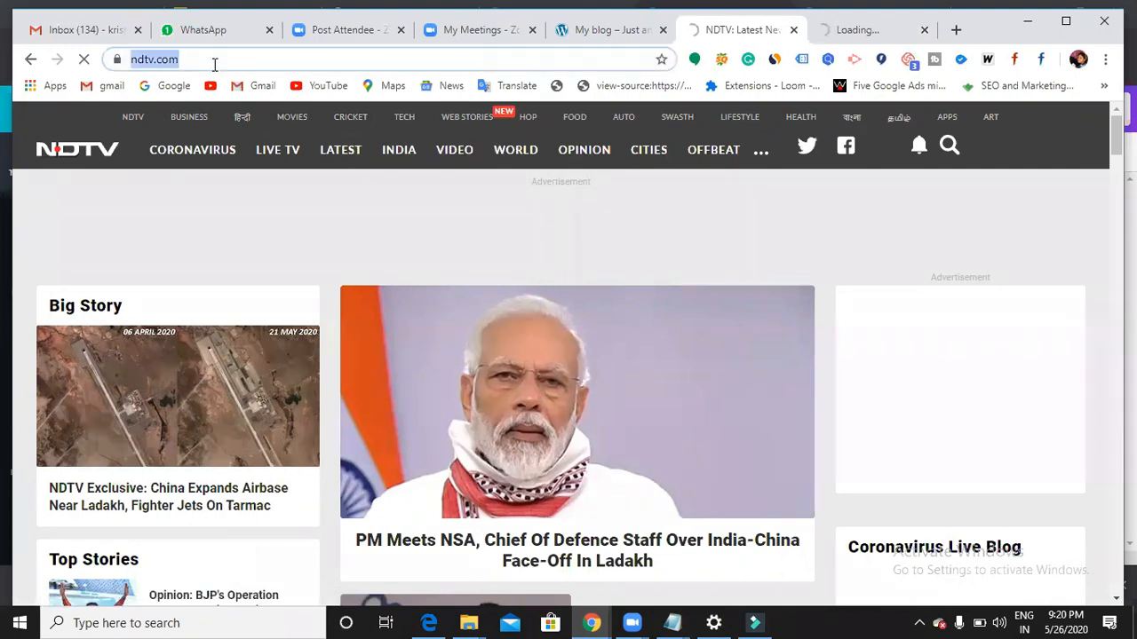
left_click(835, 32)
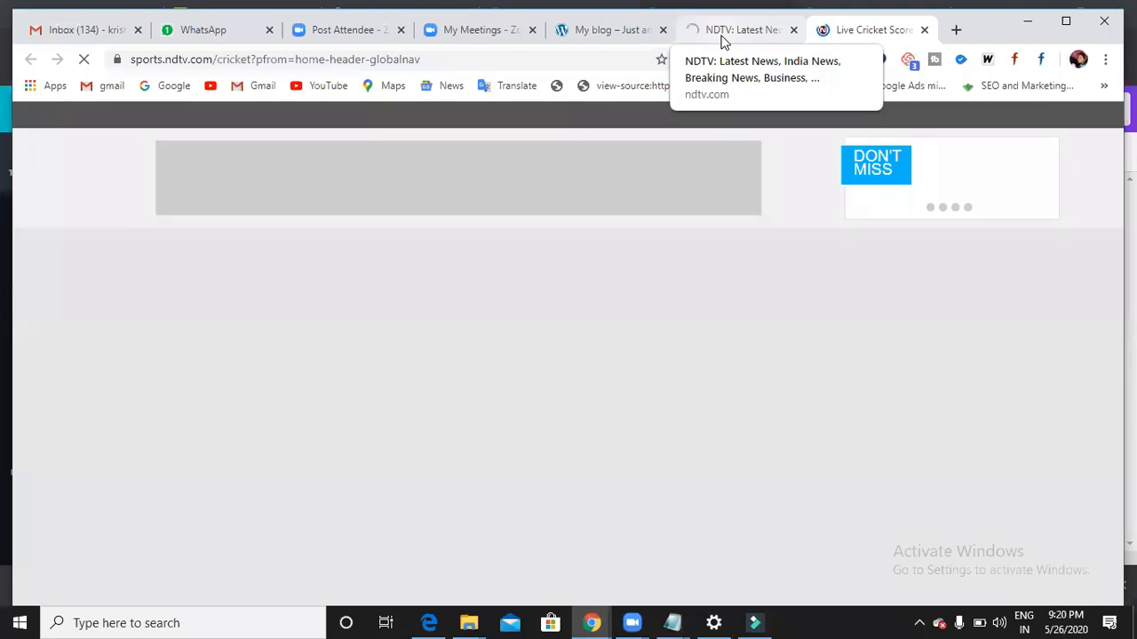
left_click(722, 40)
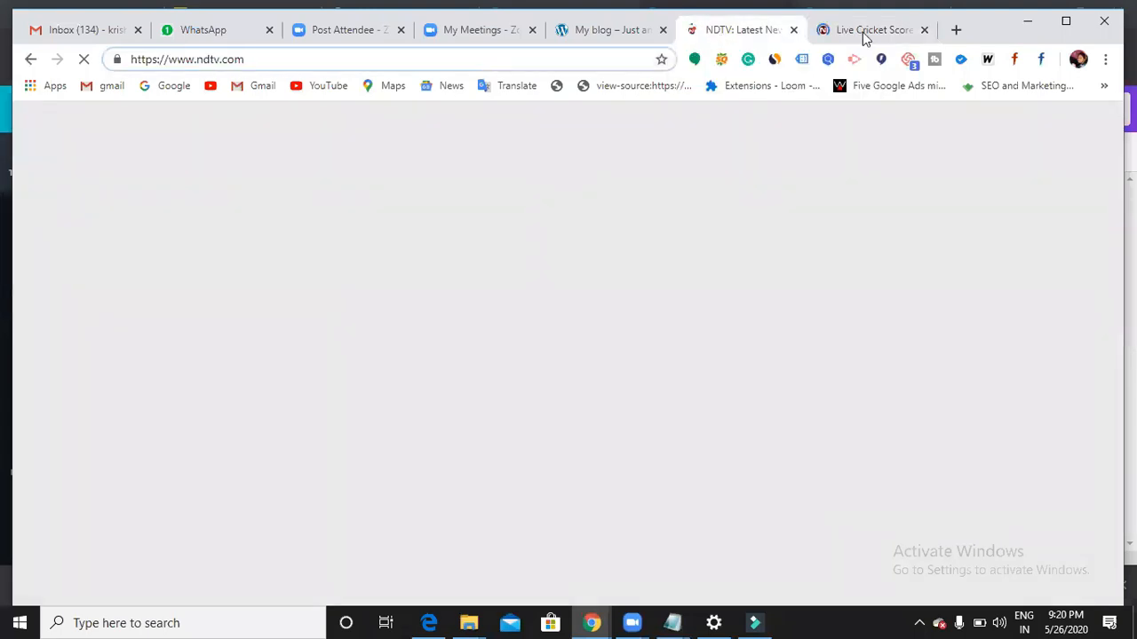
left_click(863, 34)
Point out the https and sports parts of the sports.ndtv.com address, then return to My blog.
left_click(189, 59)
left_click(189, 59)
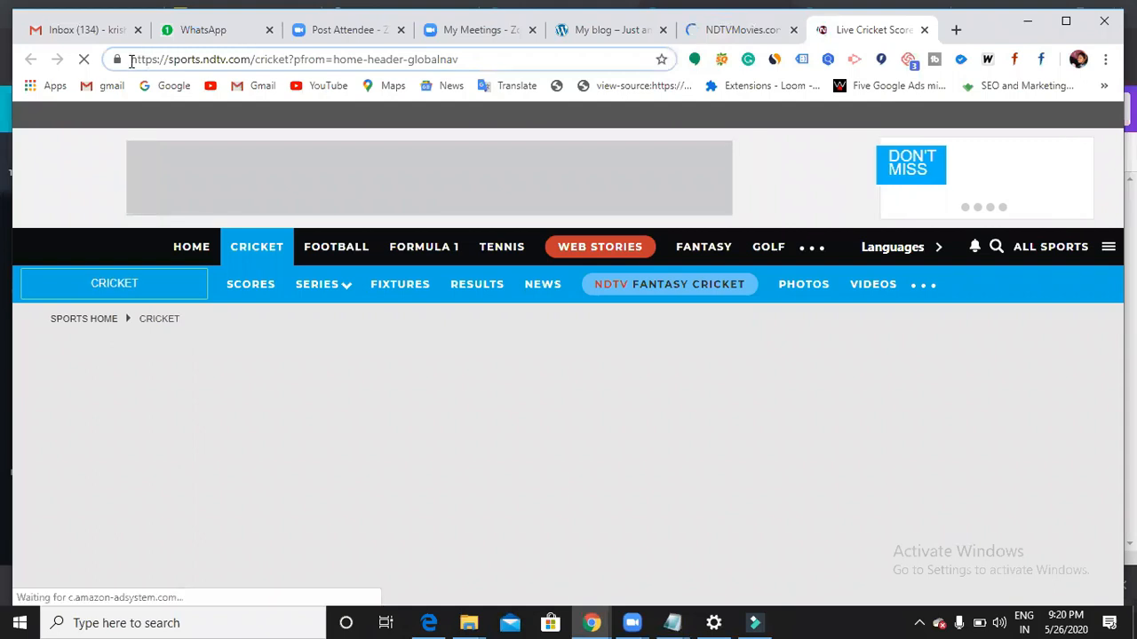
mouse_move(132, 61)
left_mouse_down()
mouse_move(204, 60)
mouse_move(130, 59)
left_mouse_up()
left_click(204, 60)
left_click(167, 59)
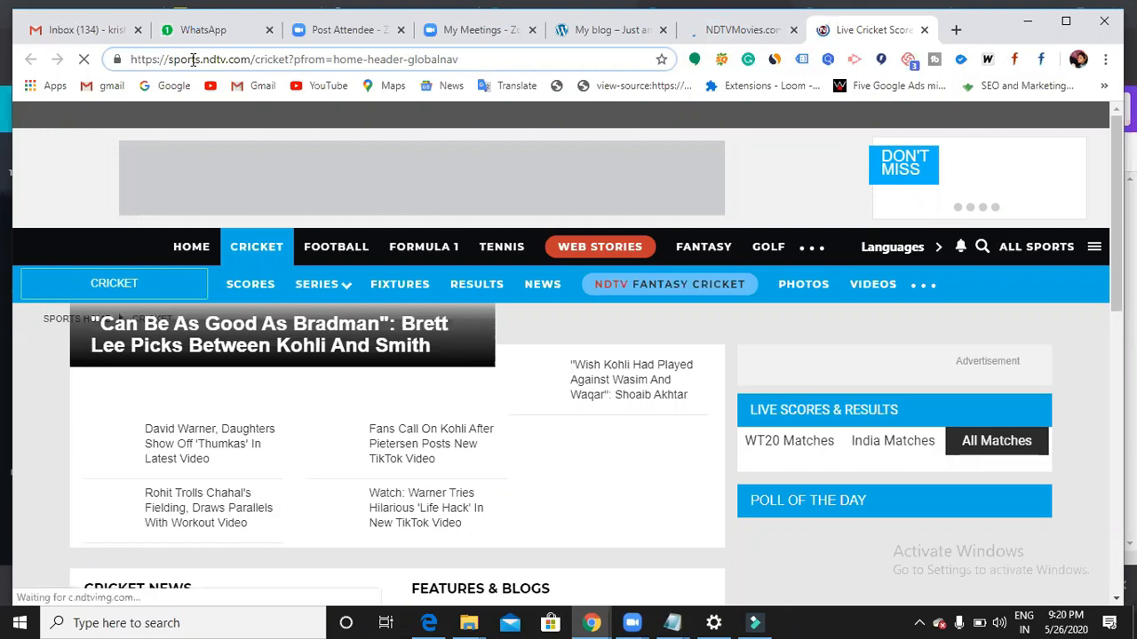
left_click(560, 31)
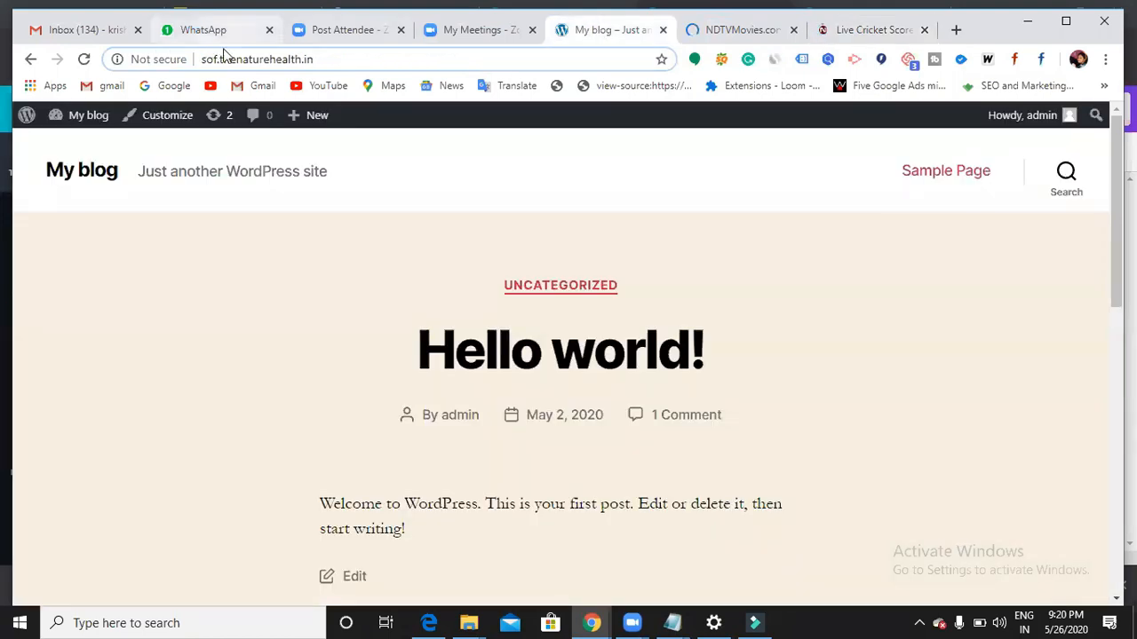
Highlight sof.thenaturehealth in the blog's address, then switch to the Live Cricket Score tab.
left_click_drag(203, 59, 340, 54)
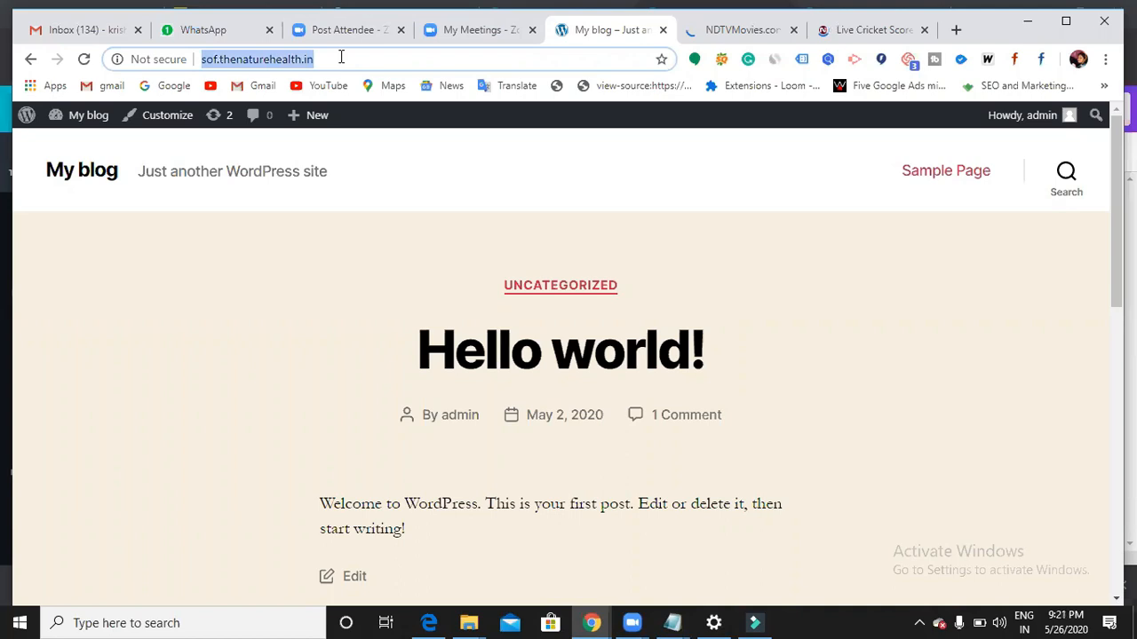
left_click(341, 57)
left_click(866, 32)
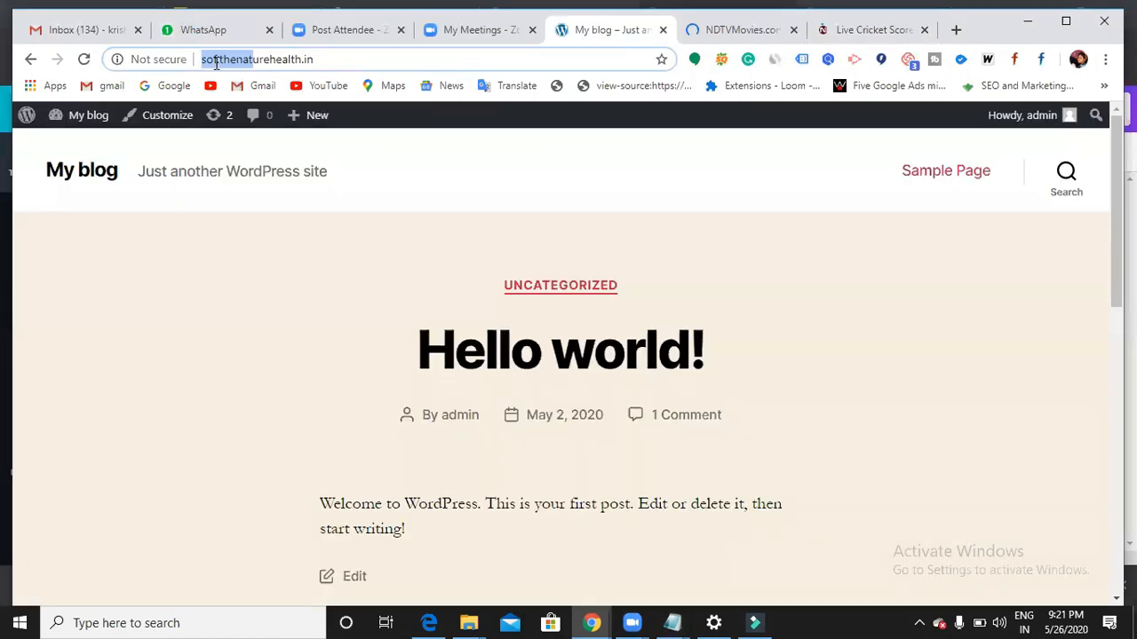
Highlight the movies.ndtv.com and sports.ndtv.com addresses in turn on their tabs.
left_click(826, 31)
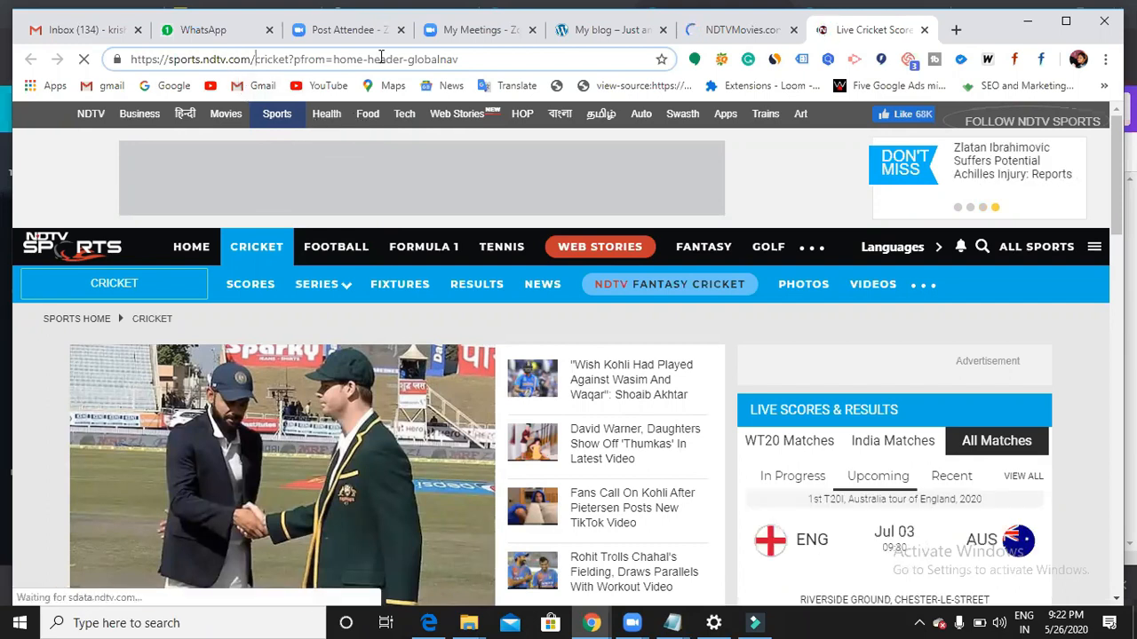
left_click(736, 38)
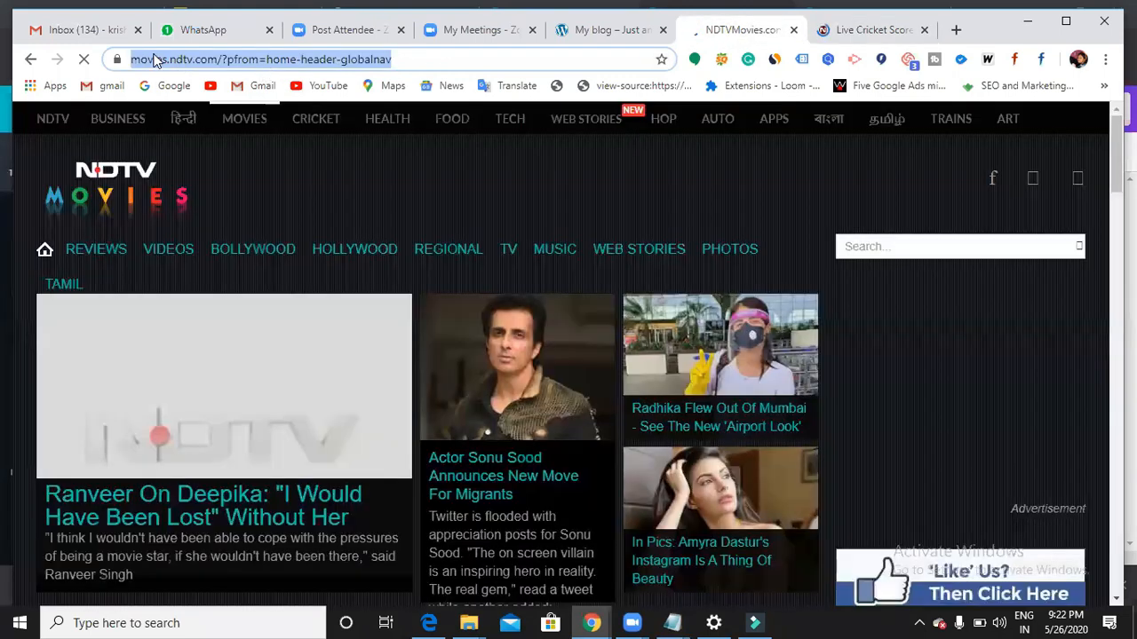
left_click(255, 67)
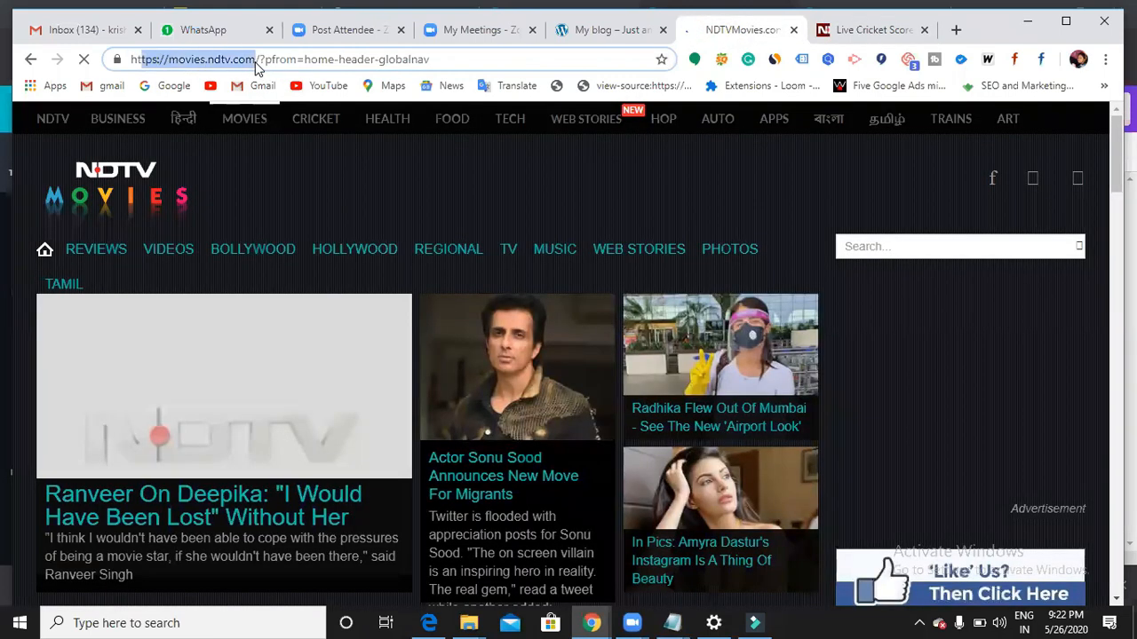
left_click(308, 67)
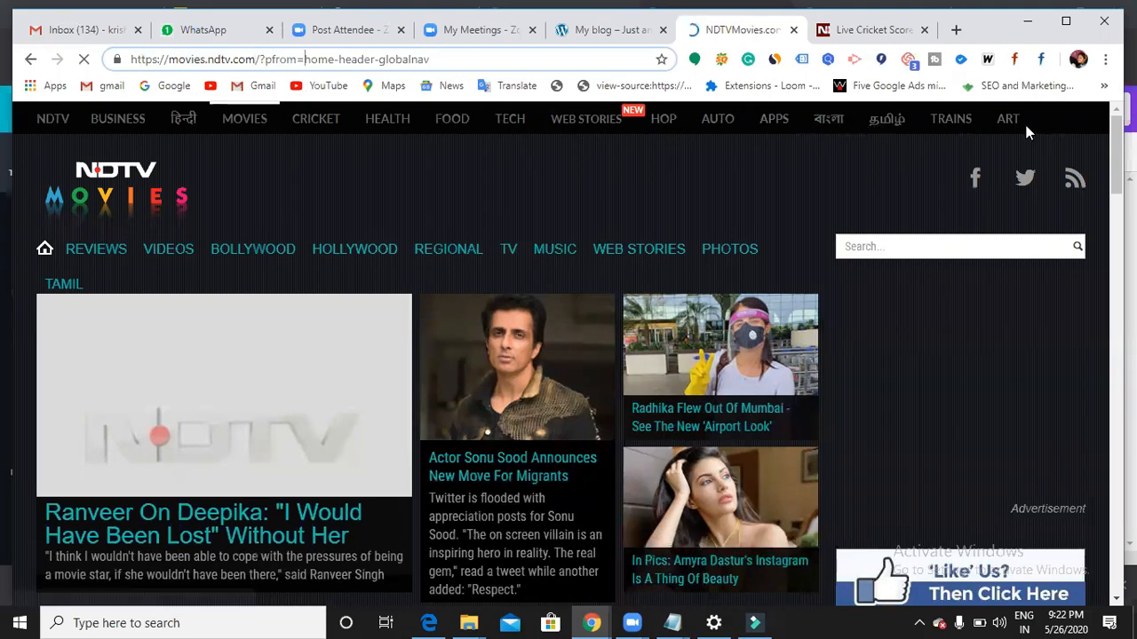
left_click(849, 36)
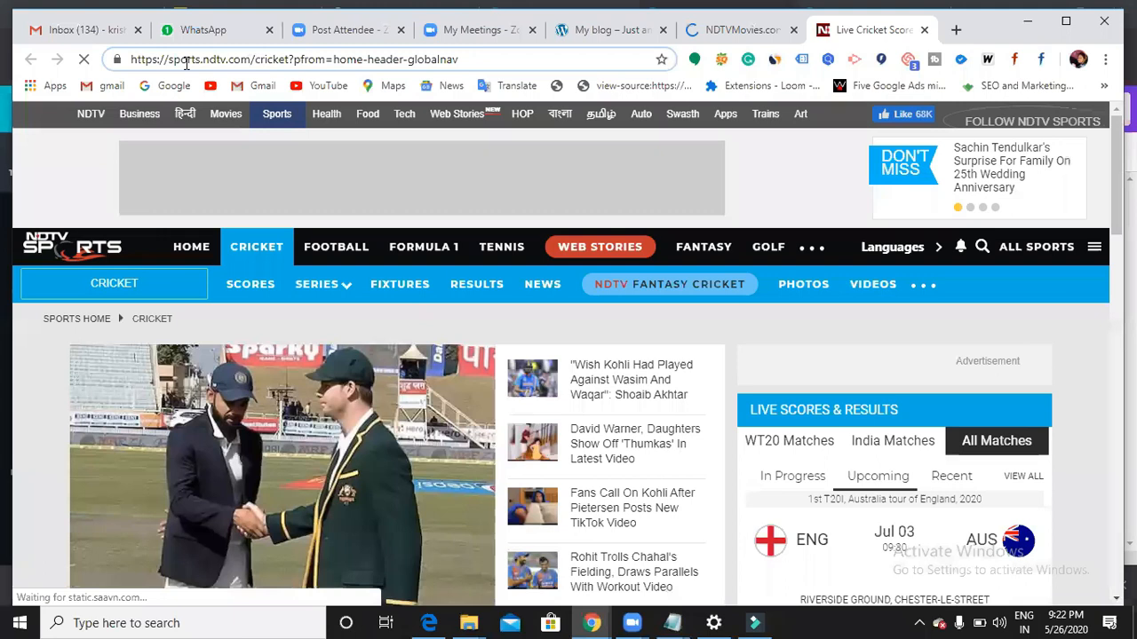
left_click_drag(132, 57, 251, 57)
left_click(254, 58)
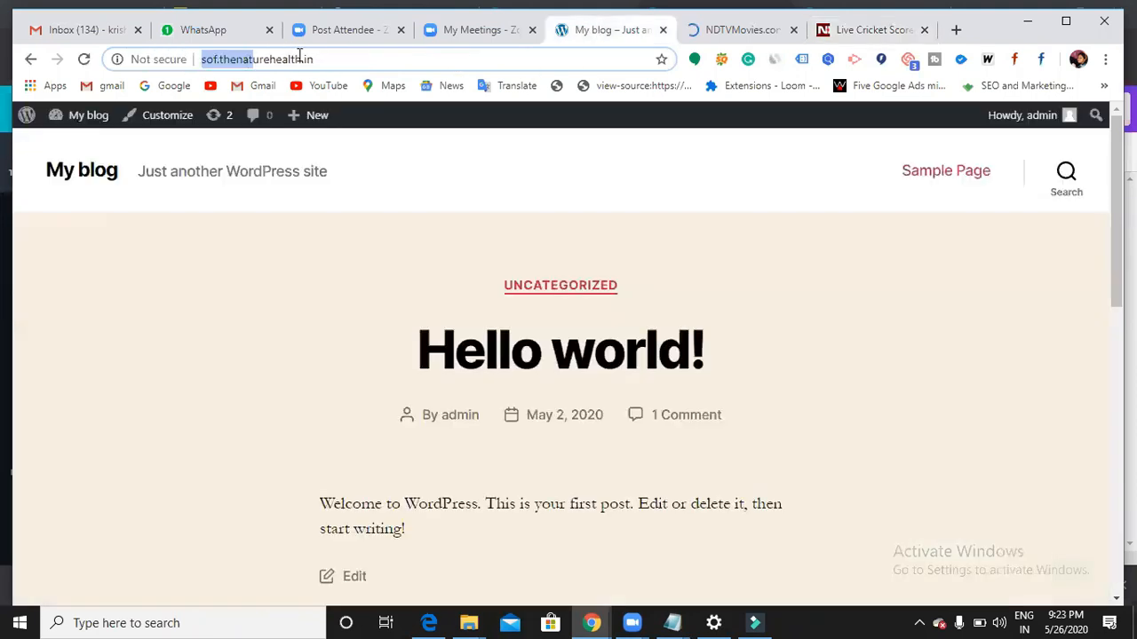
left_click(317, 56)
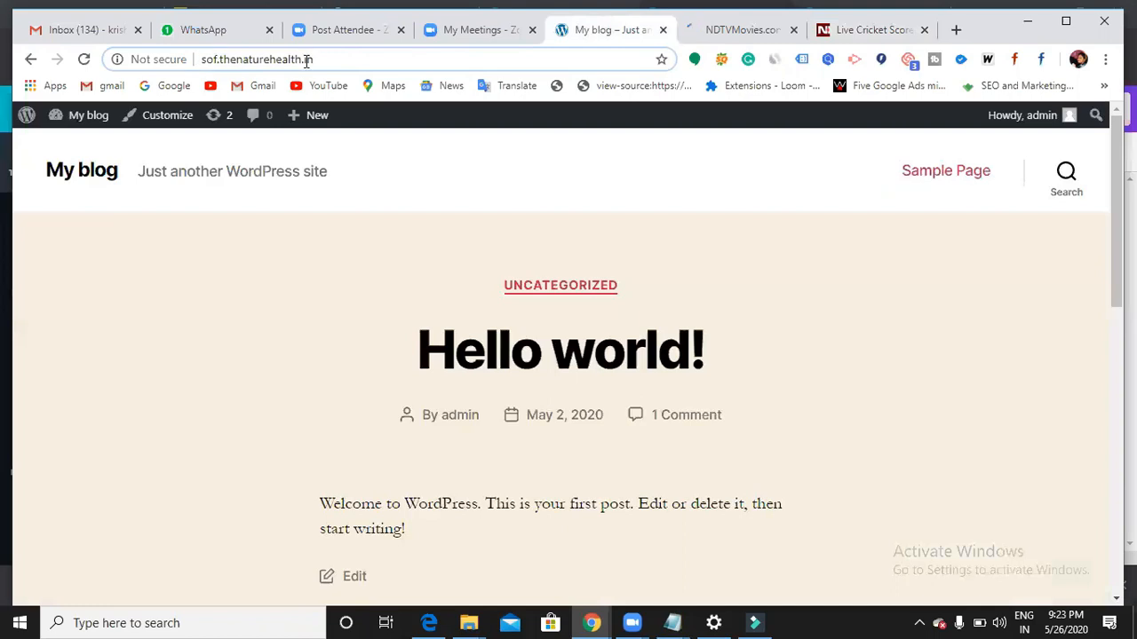
left_click_drag(325, 60, 204, 62)
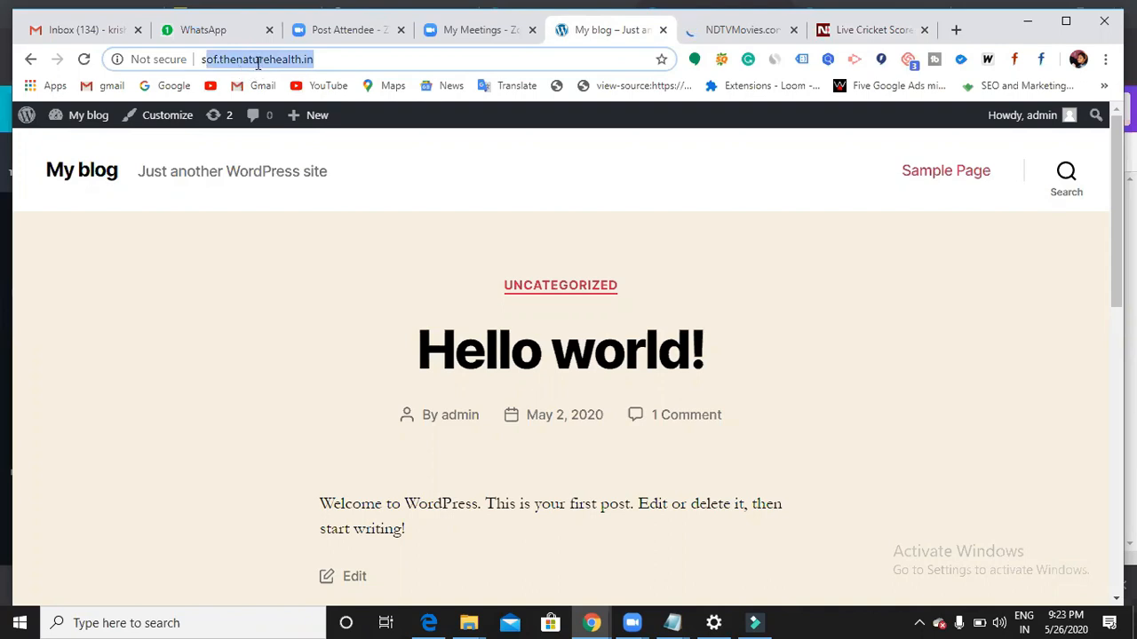
left_click(259, 62)
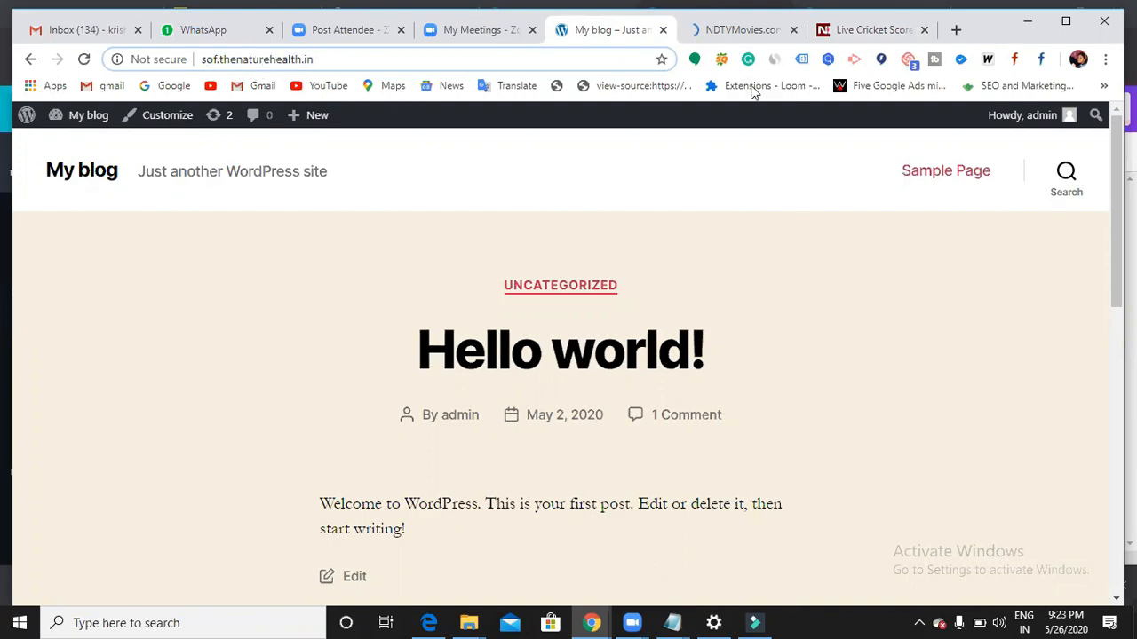
scroll(675, 284, "down", 3)
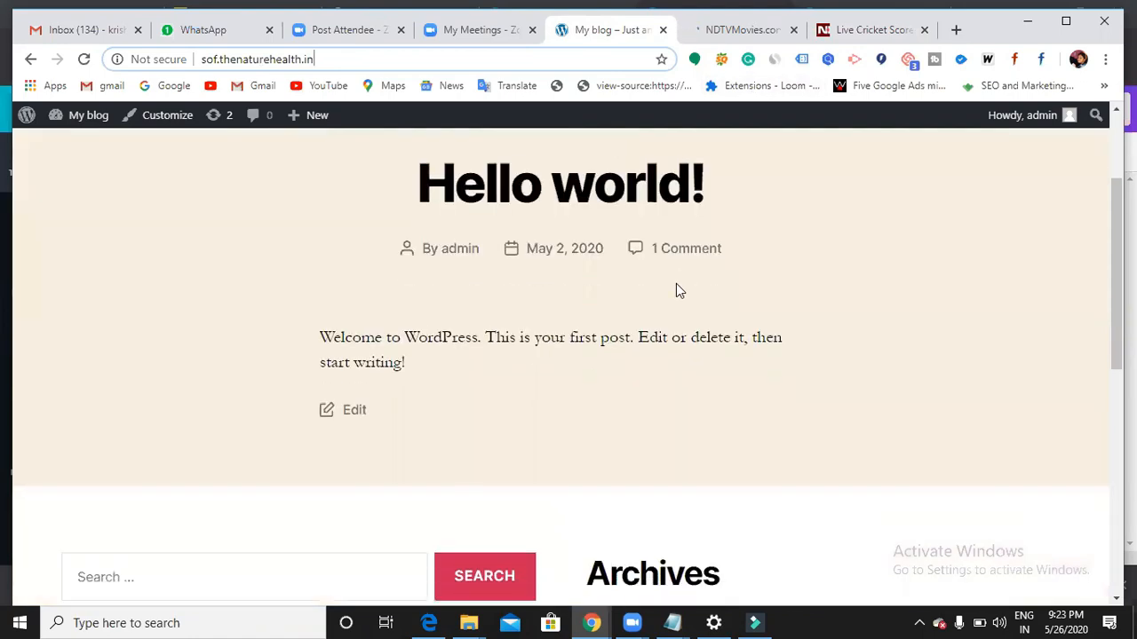
scroll(675, 292, "down", 5)
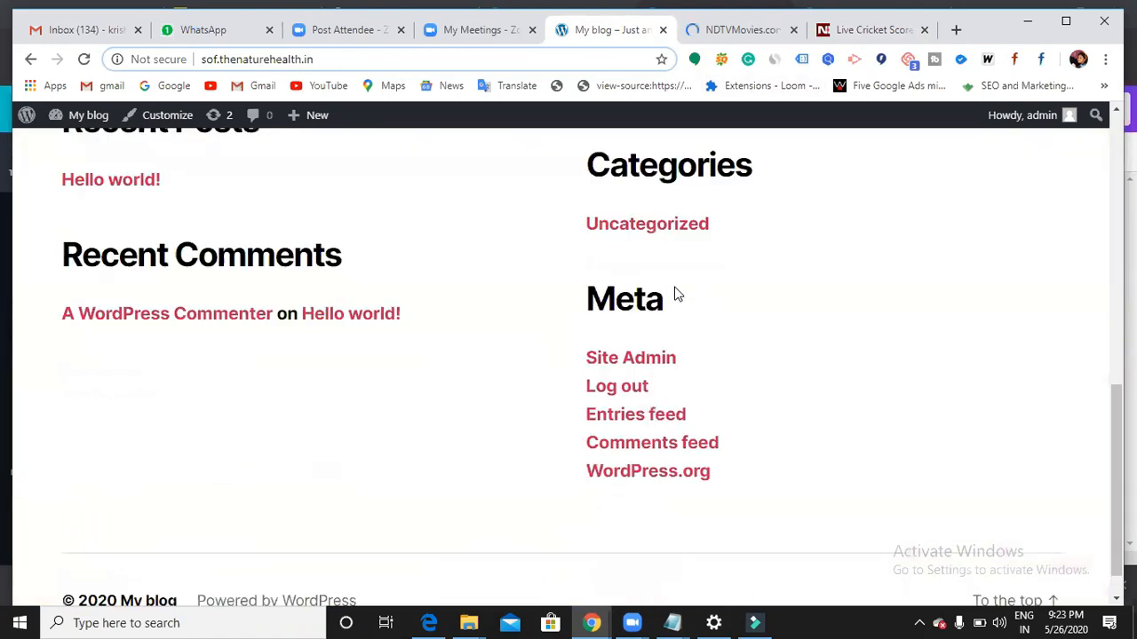
scroll(675, 295, "up", 3)
scroll(426, 266, "up", 5)
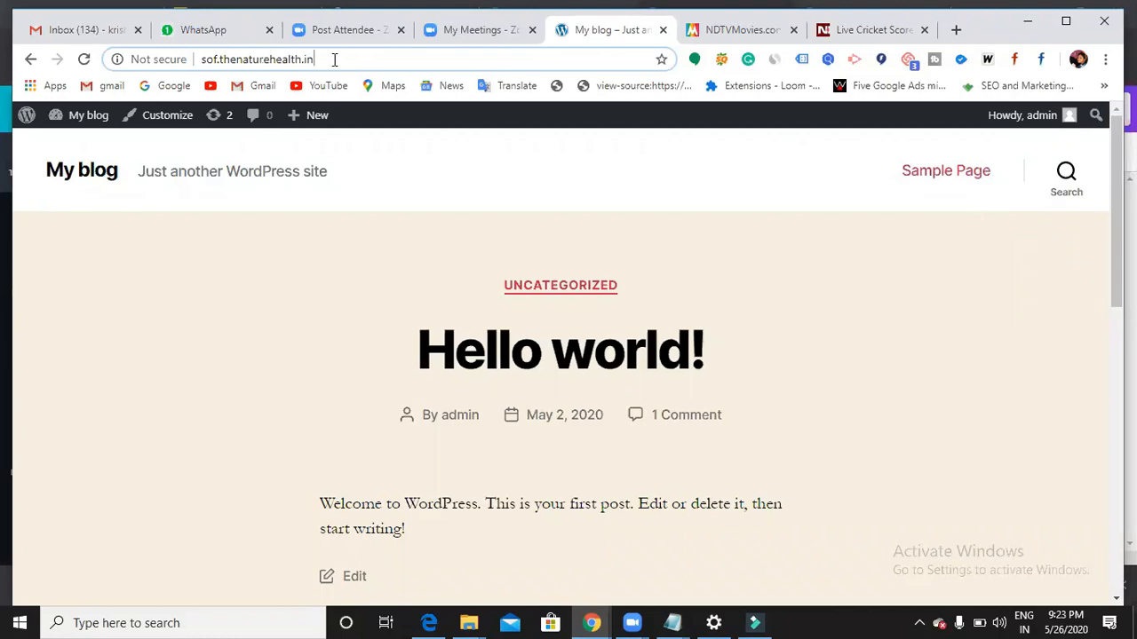
Open the site's /wp-admin dashboard and log out from the admin account menu.
type("/")
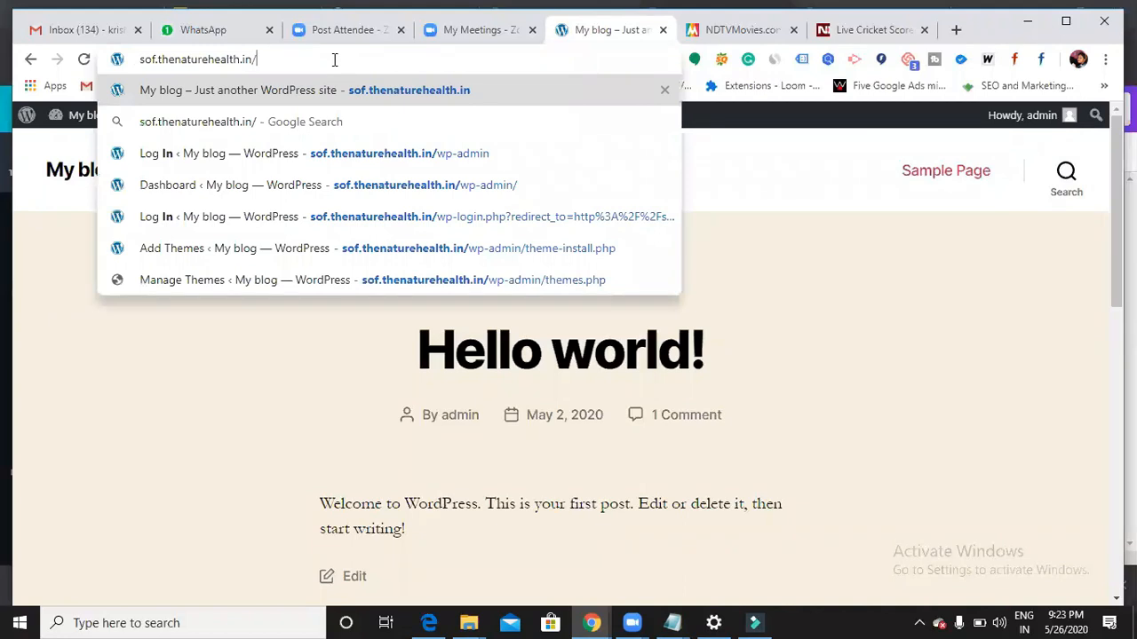
type("wp-admin")
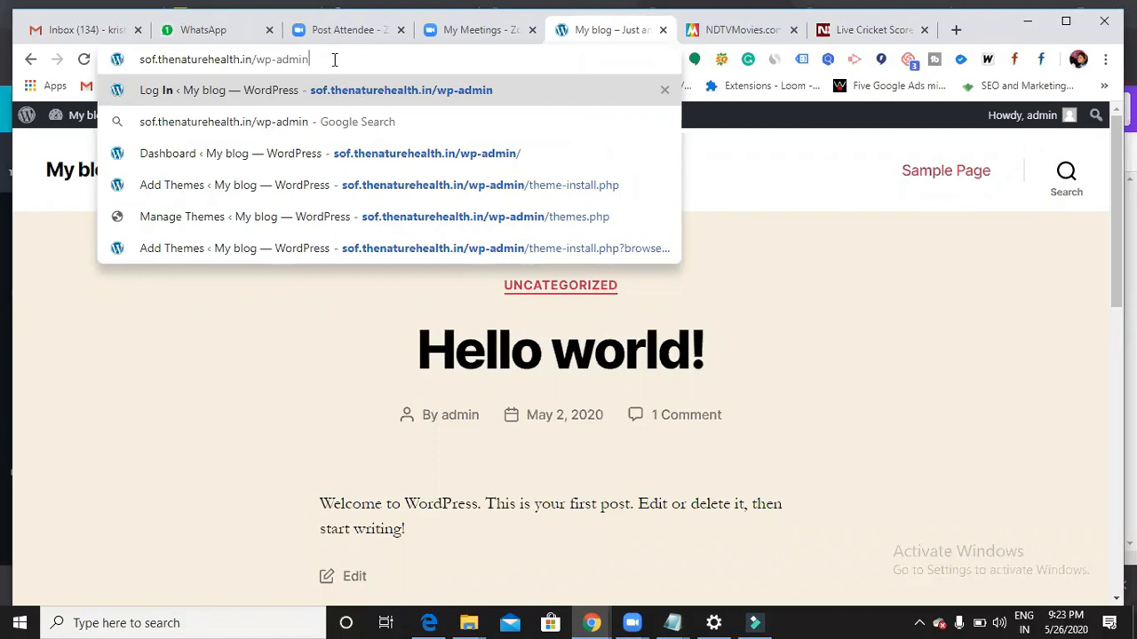
key("Return")
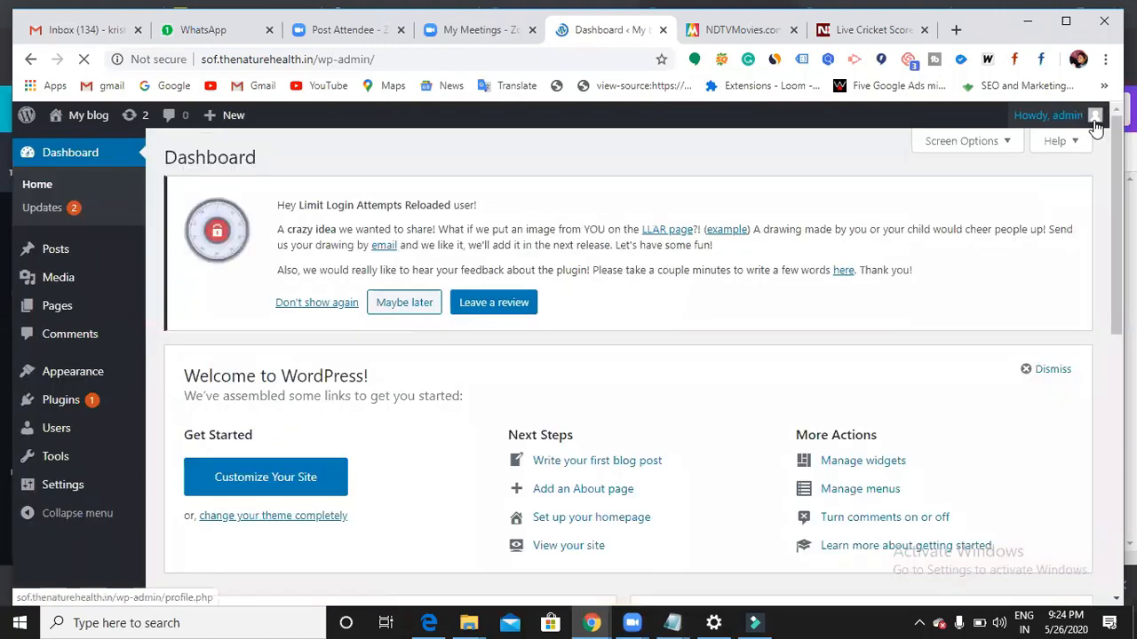
mouse_move(1057, 116)
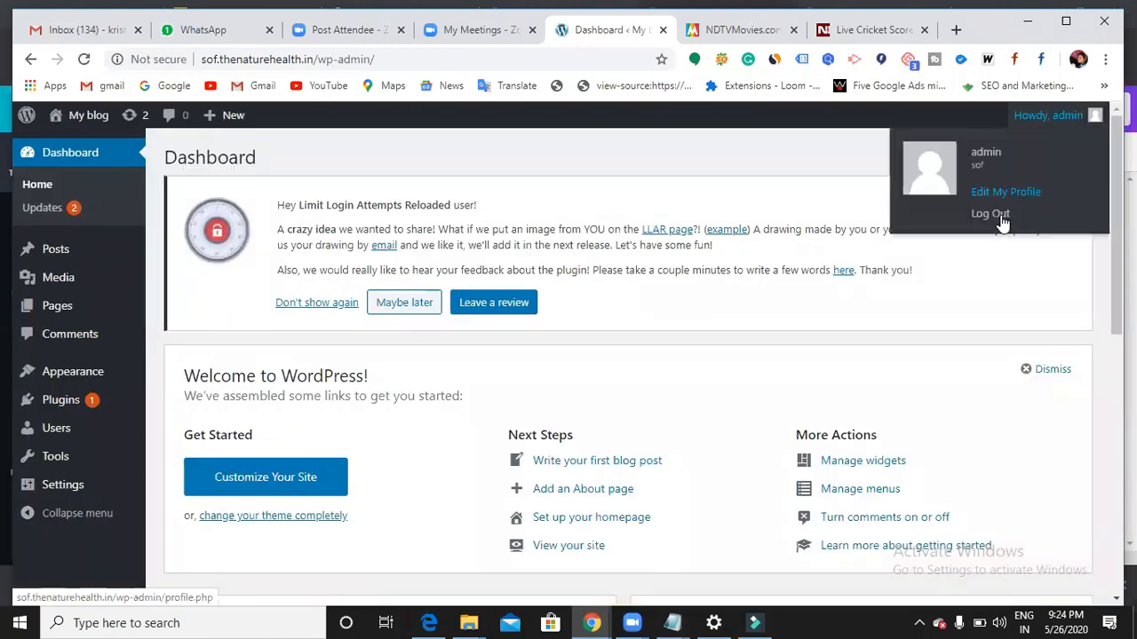
left_click(998, 216)
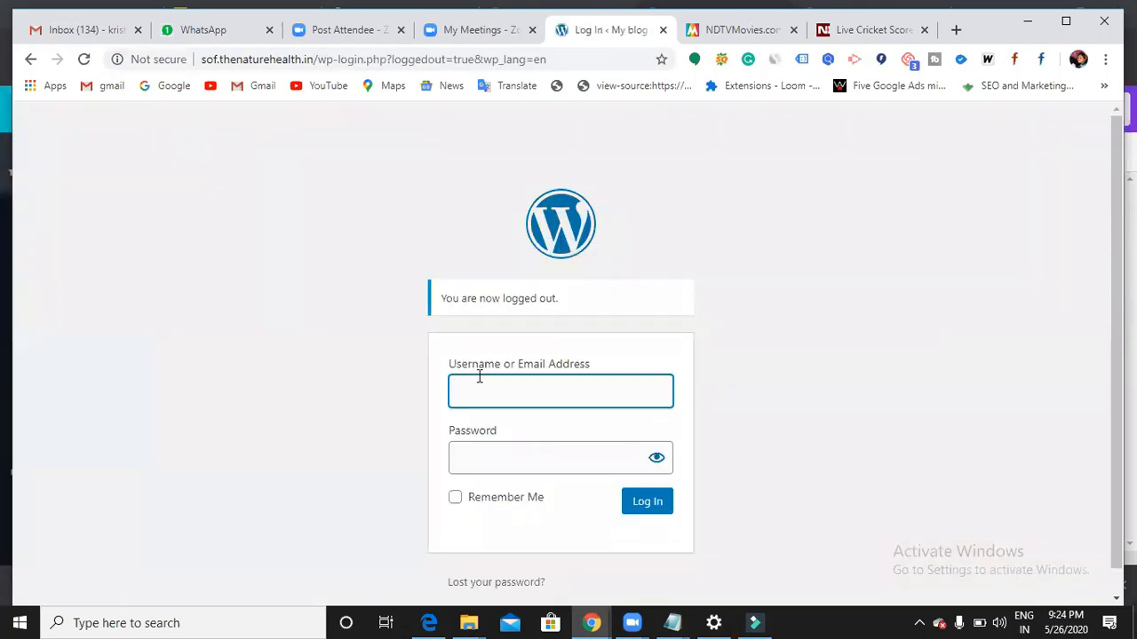
Log back in with the site's username and password.
type("sof")
left_click(503, 478)
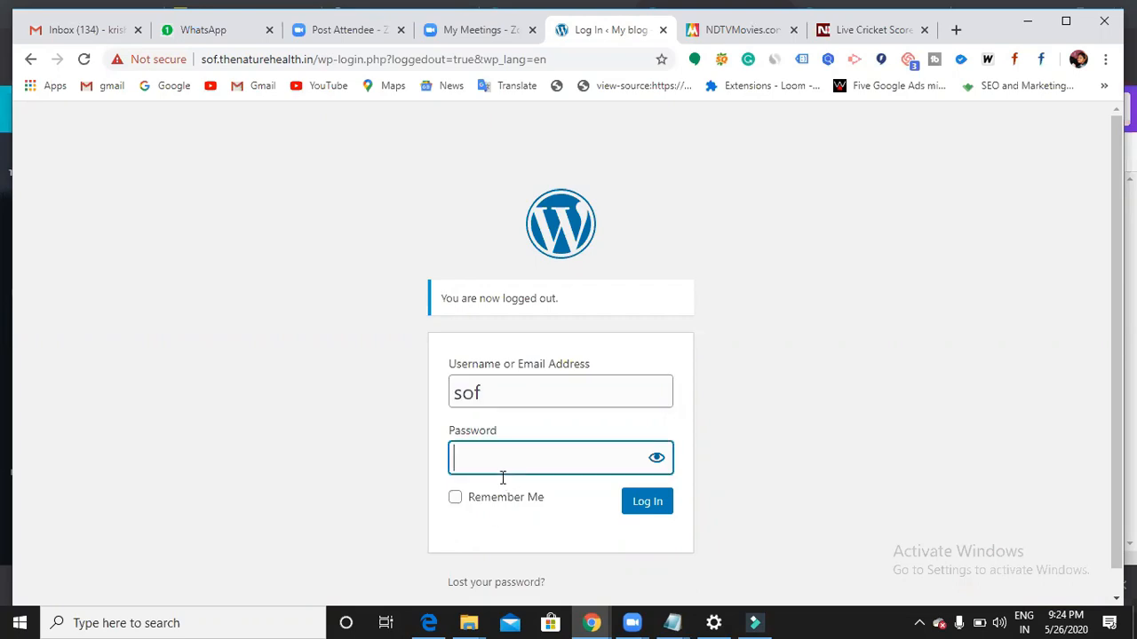
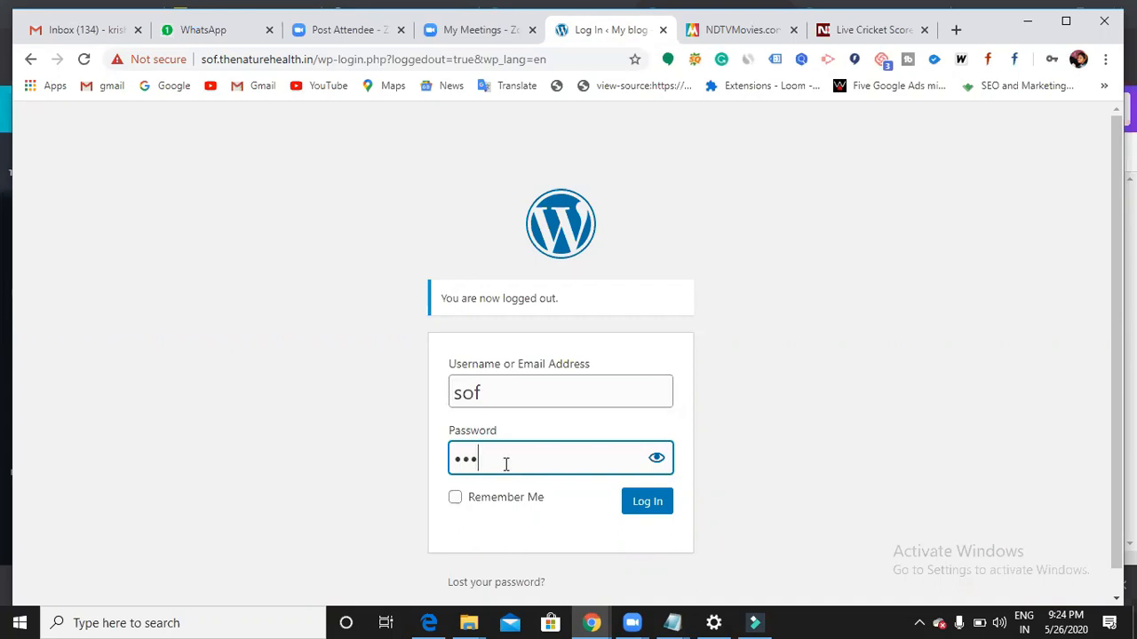
key("Return")
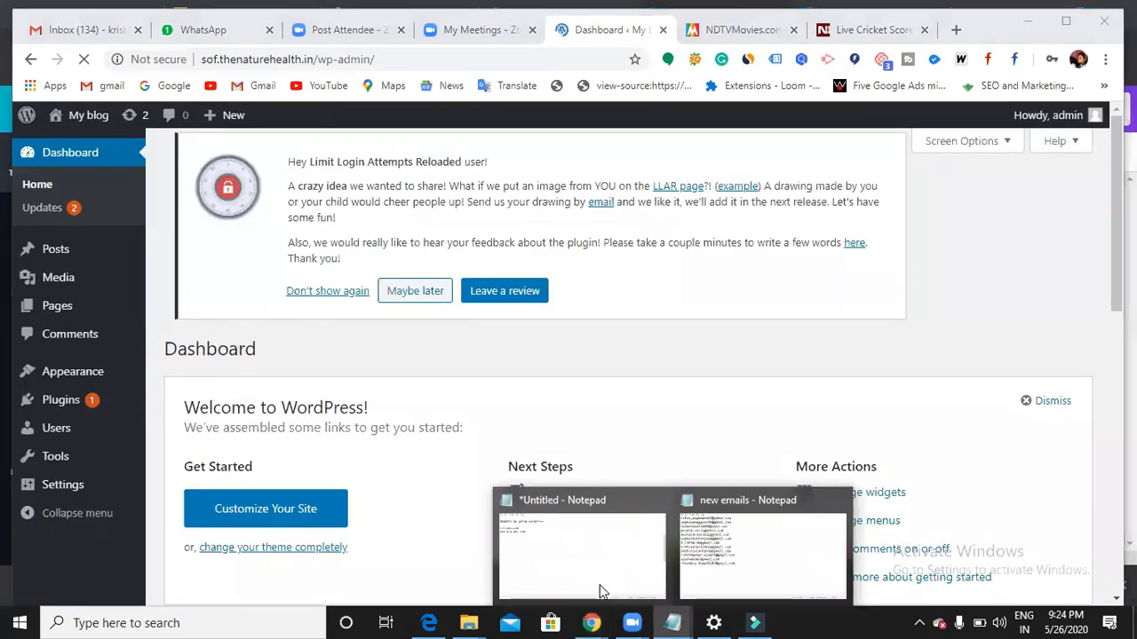
Note 'yur url/wp-admin', 'username' and 'password' on separate lines, then minimise Notepad.
left_click(581, 553)
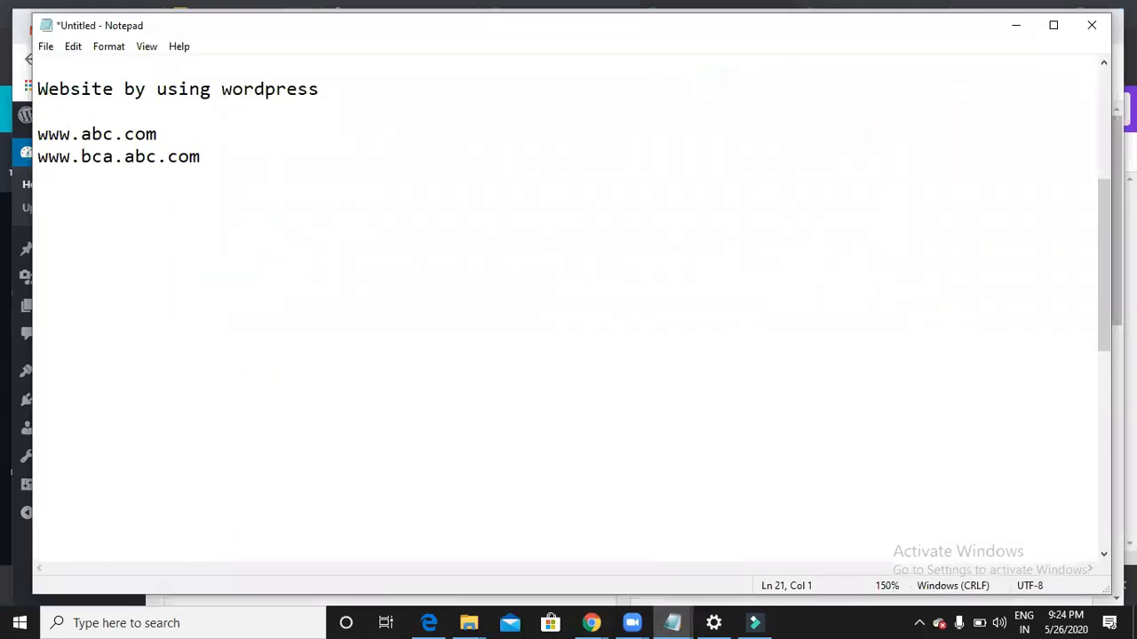
type("yur url/wp-admin")
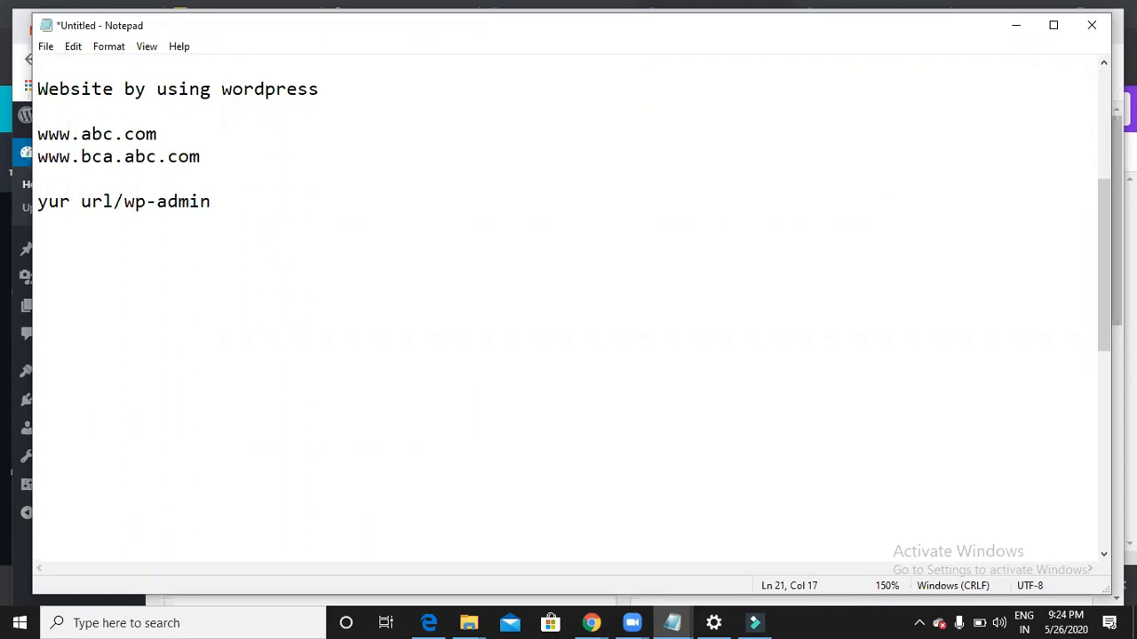
key("Return")
type("username")
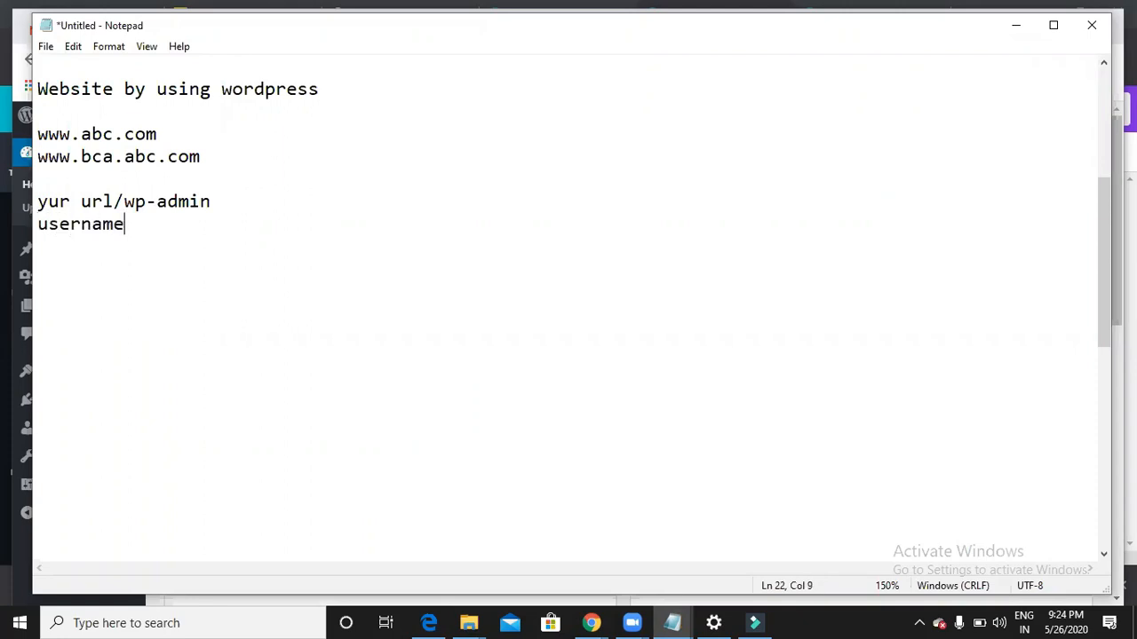
key("Return")
type("password")
key("Return")
left_click(1015, 25)
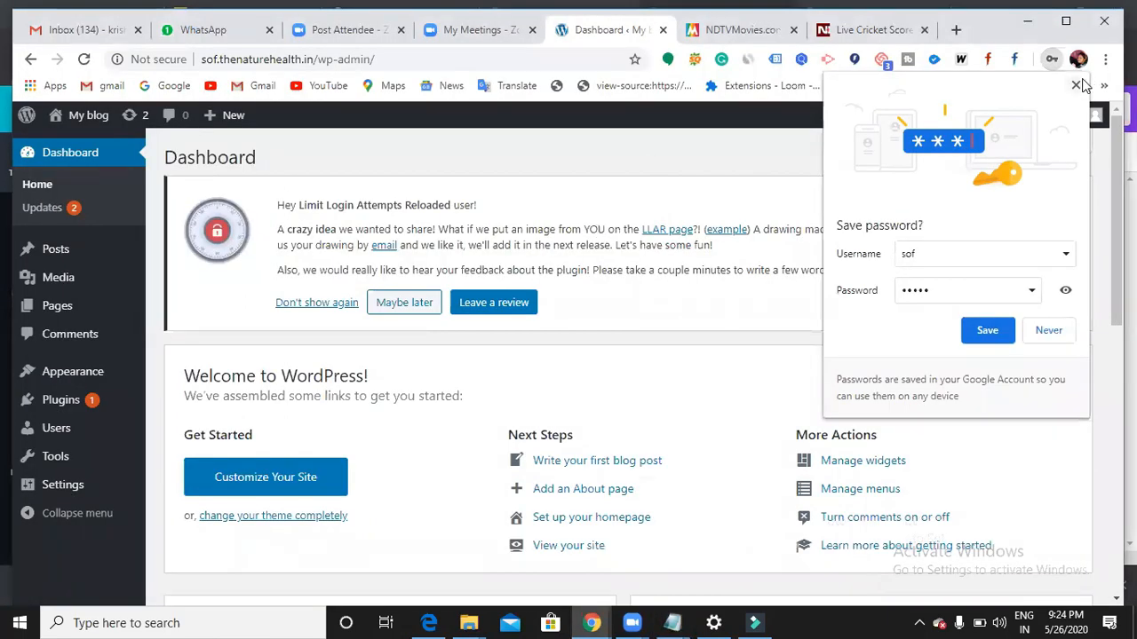
left_click(1076, 84)
left_click(402, 302)
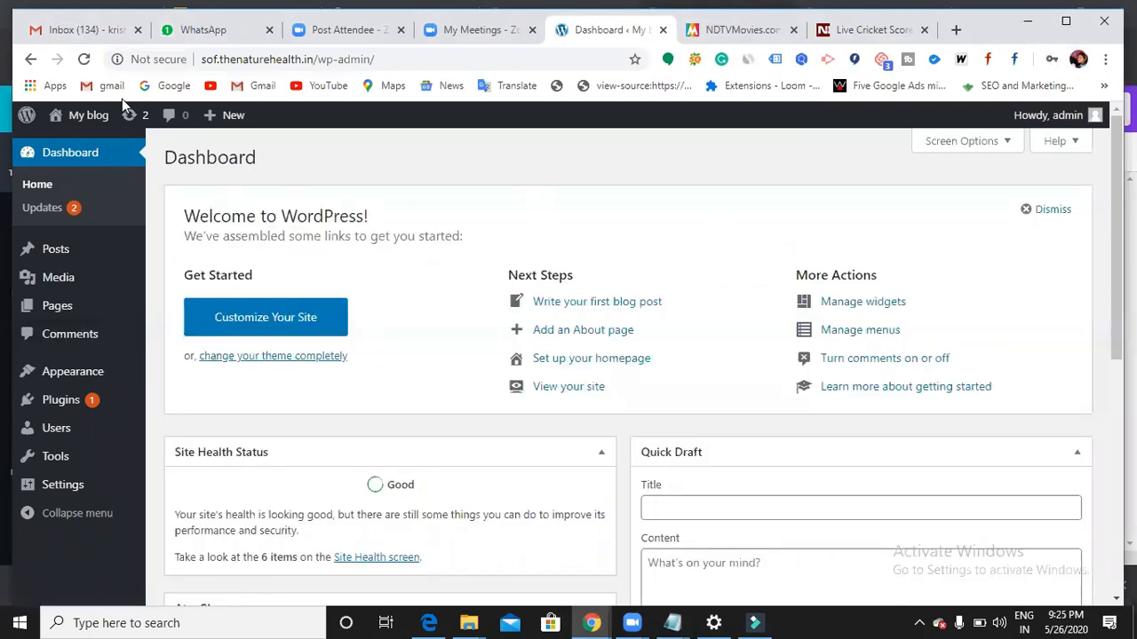
scroll(399, 357, "down", 3)
scroll(397, 363, "down", 2)
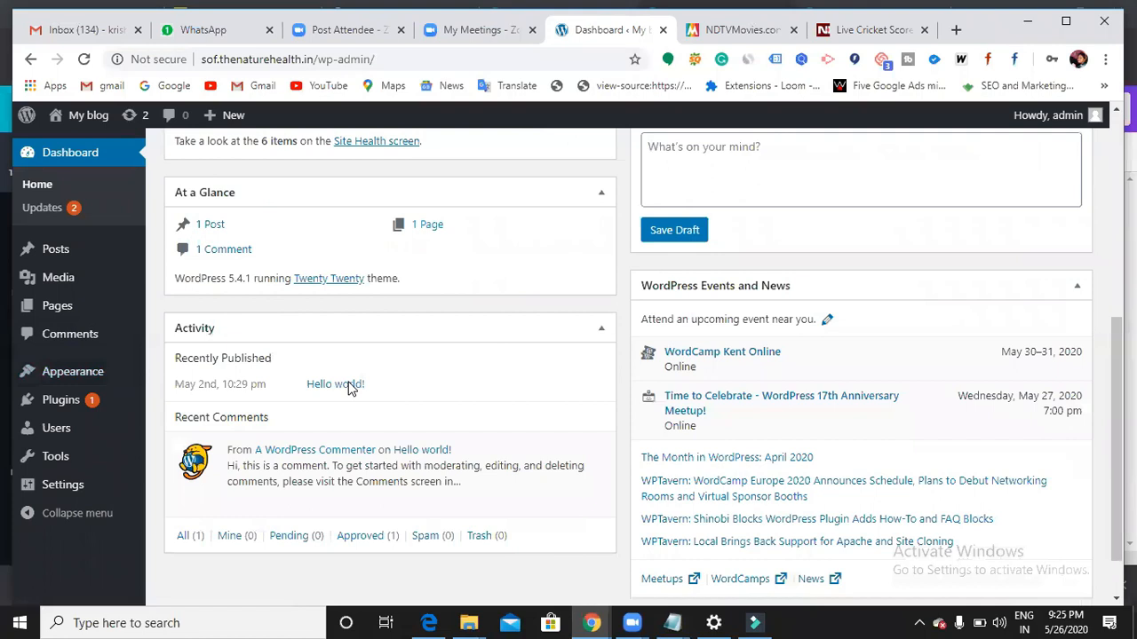
scroll(347, 373, "up", 5)
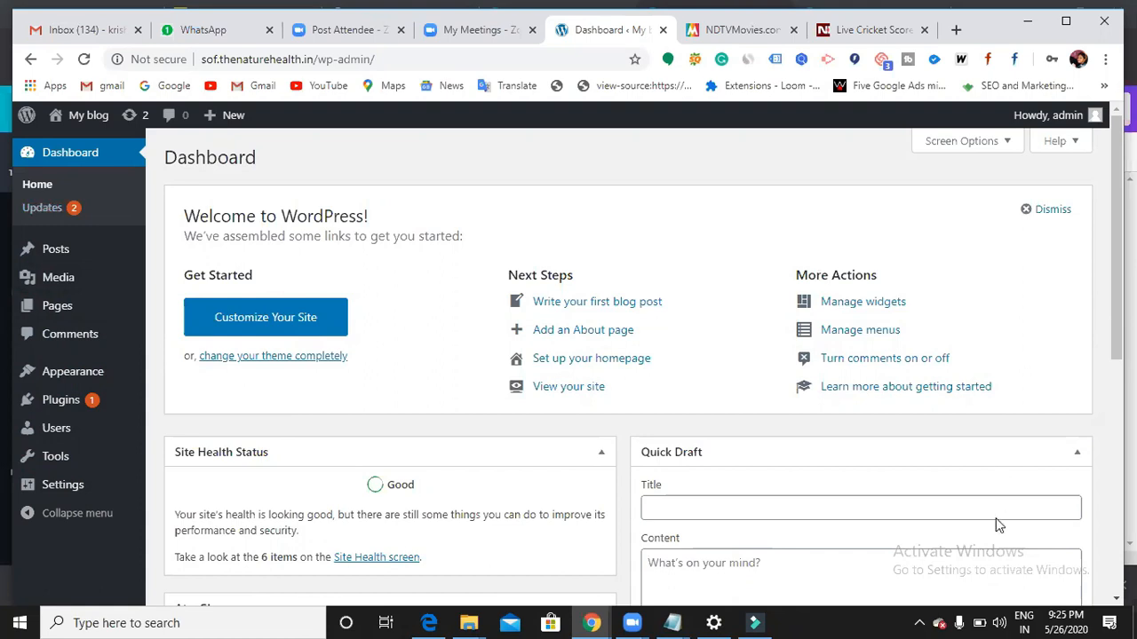
left_click(675, 609)
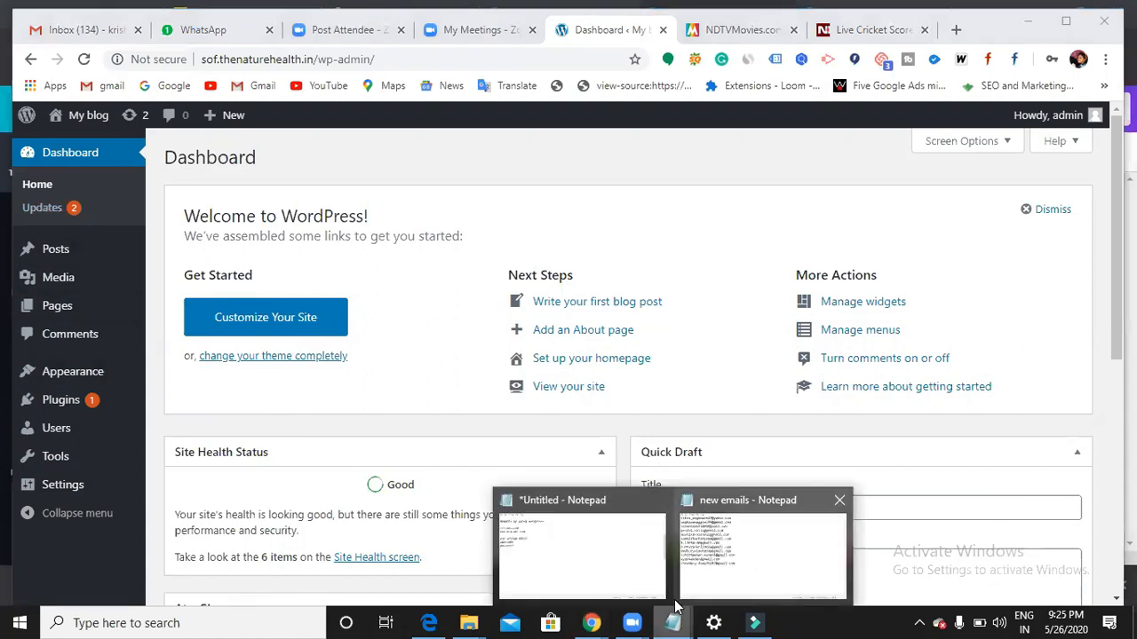
Add Subfolders, Menu, Themes and Customize as new lines in the Notepad notes.
left_click(582, 550)
key("Return")
key("Return")
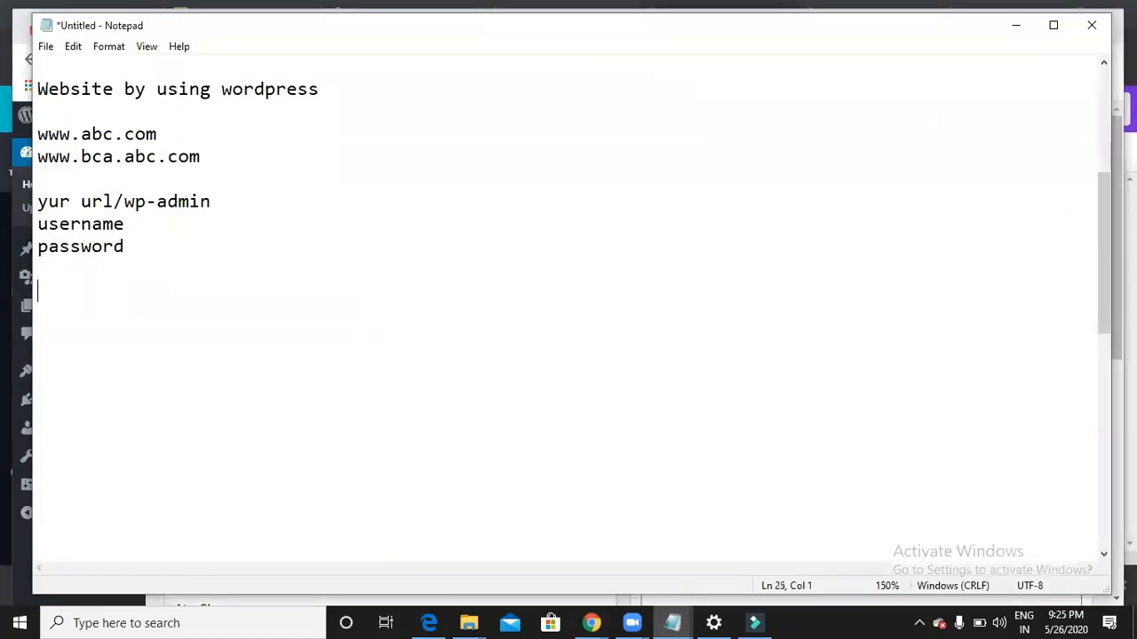
type("Subfolders")
key("Return")
type("Menu")
key("Return")
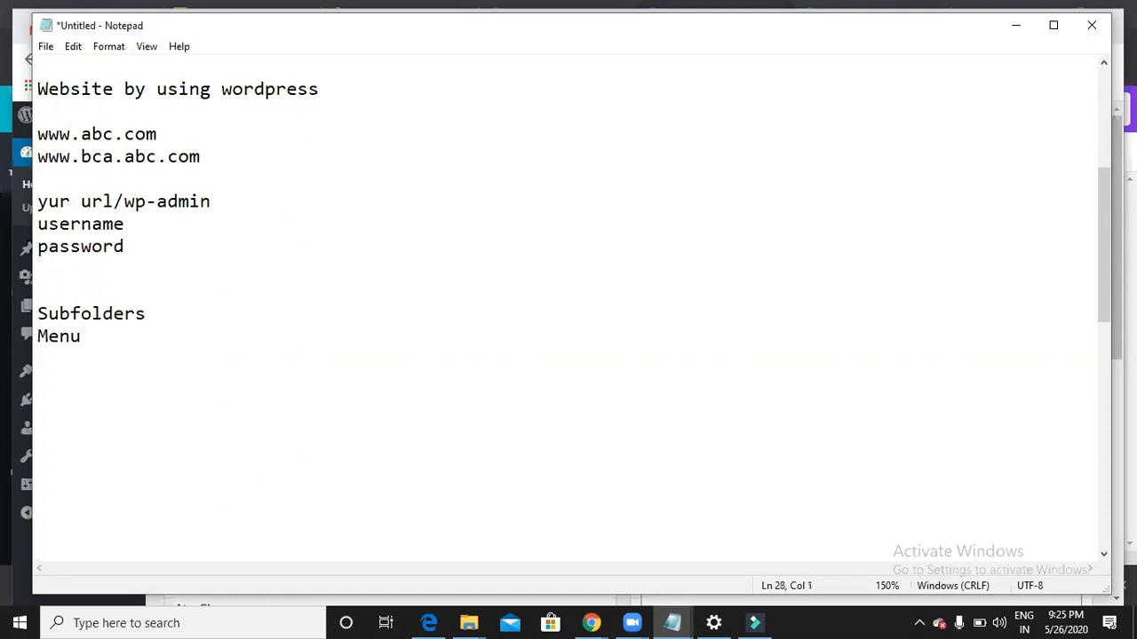
type("Themes")
key("Return")
type("Customize")
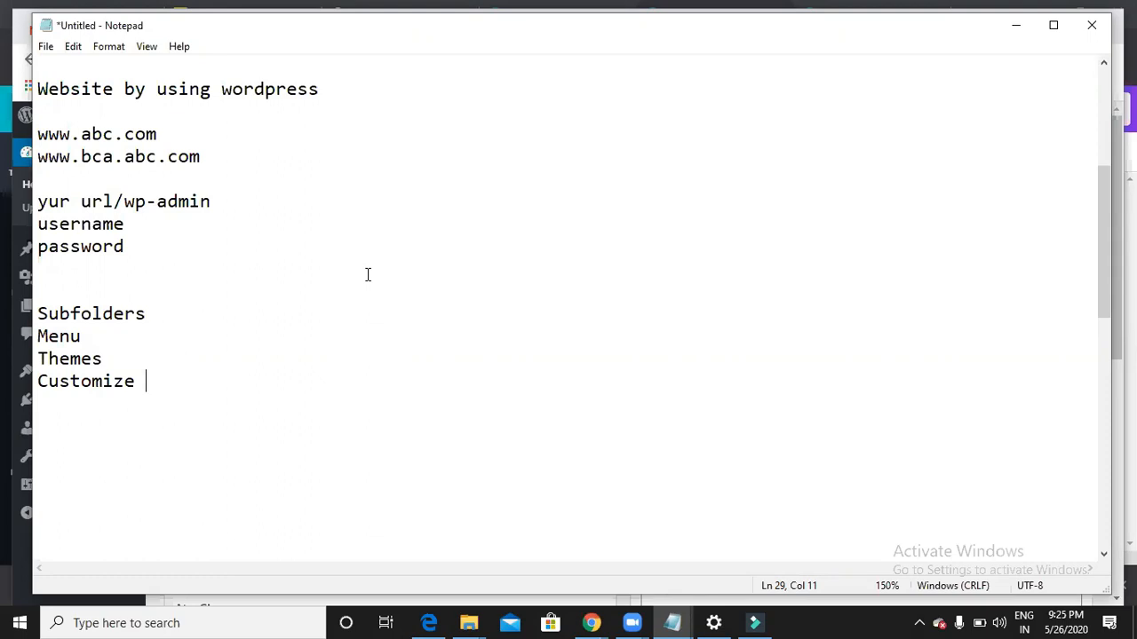
Append '...Pages/Posts/Categories' to the Subfolders line and minimize Notepad.
left_click(155, 317)
type("...Pages/Posts/Categories")
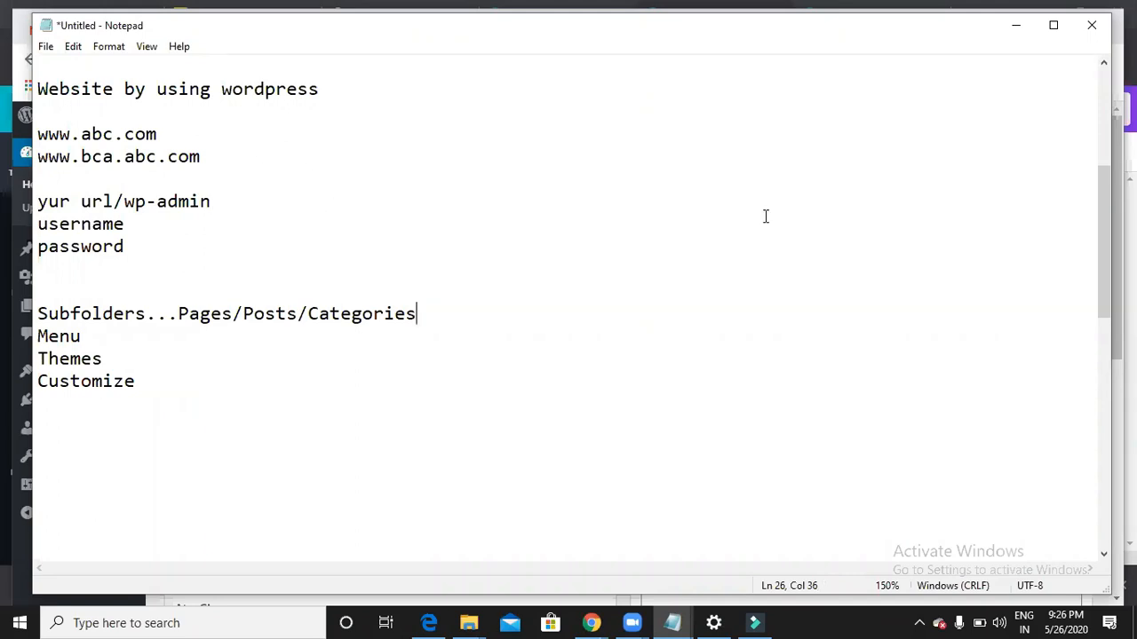
left_click(1012, 36)
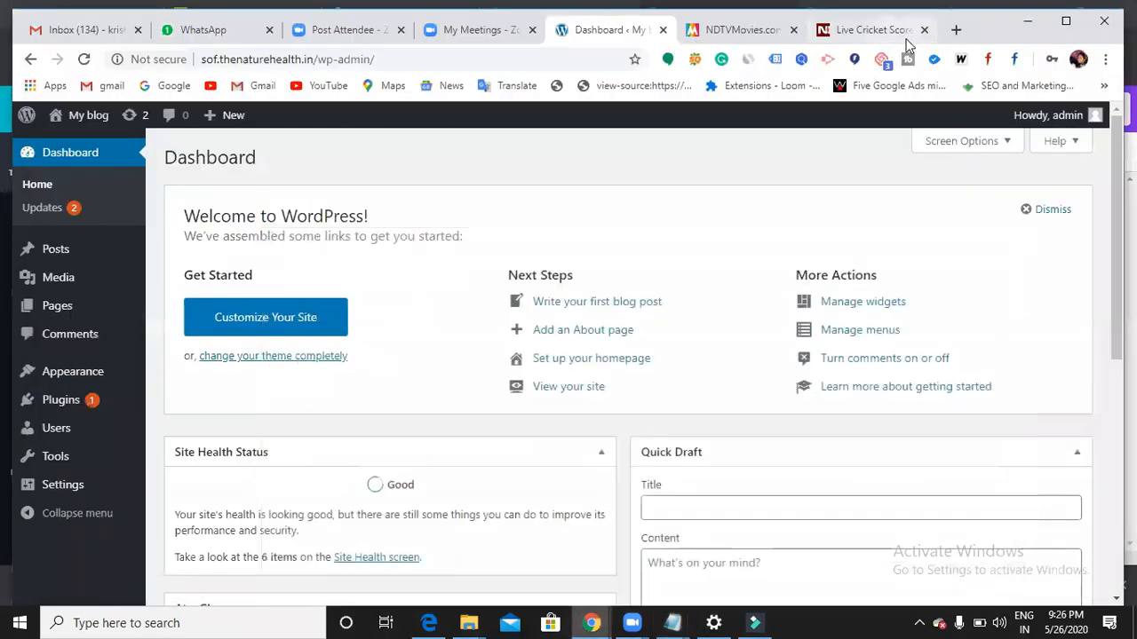
Open the digicourse.in site in a new Chrome tab.
left_click(890, 31)
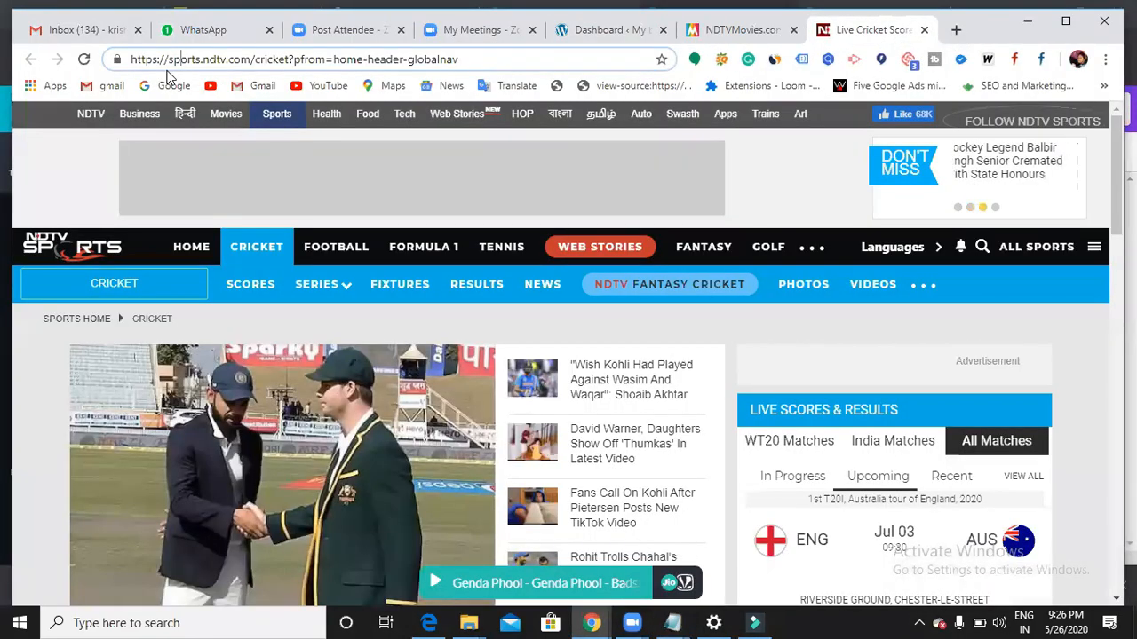
left_click_drag(238, 59, 164, 60)
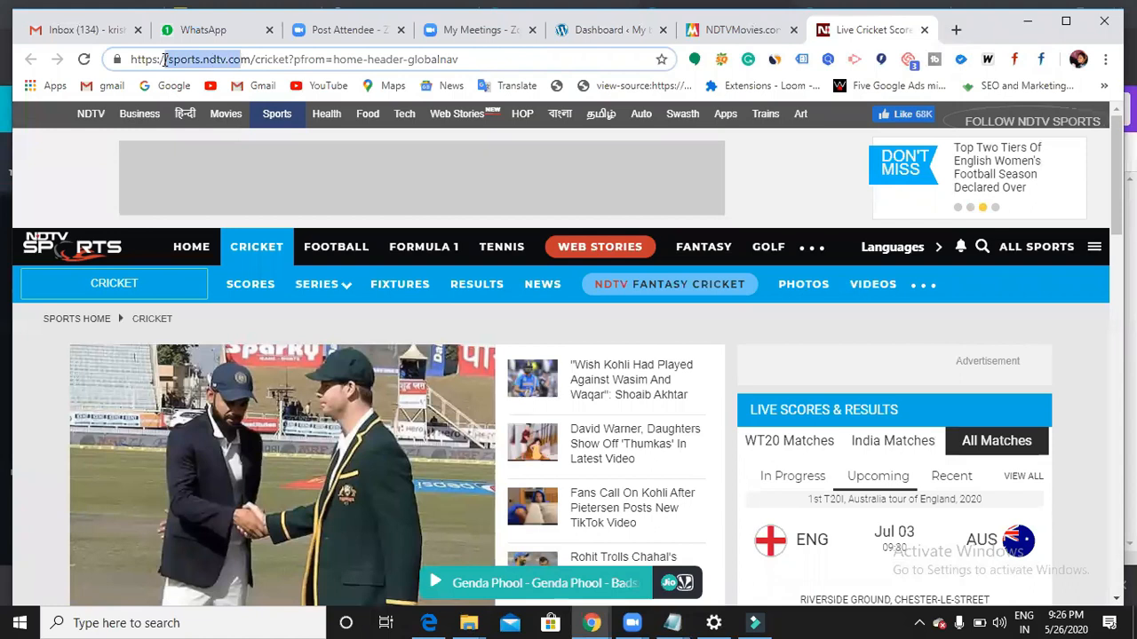
left_click(233, 60)
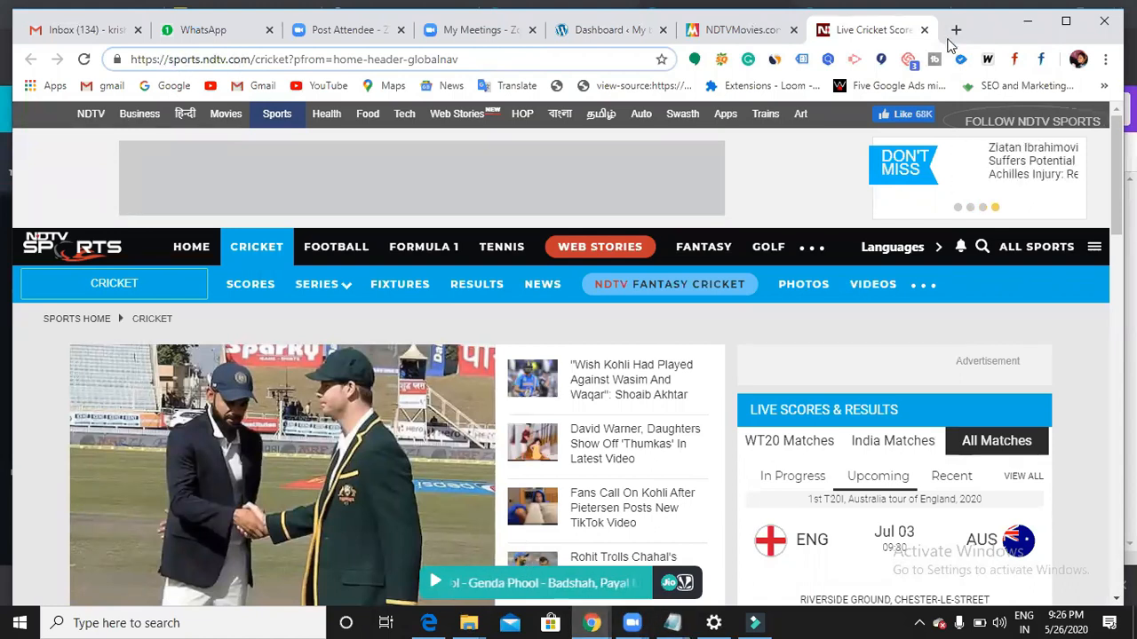
key("ctrl+t")
type("d")
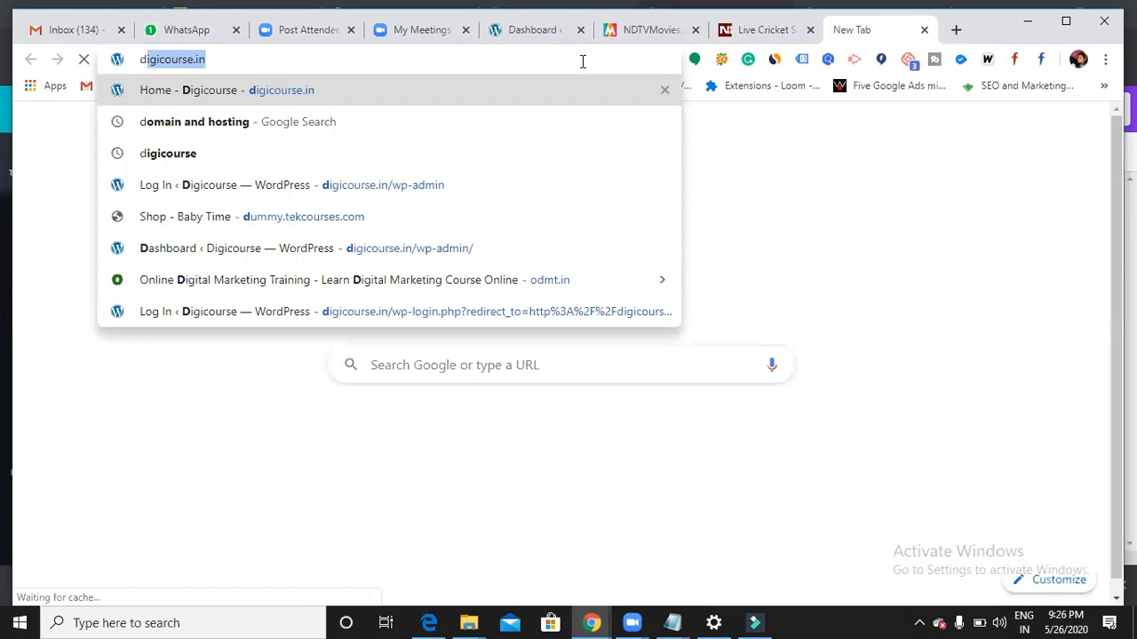
key("Return")
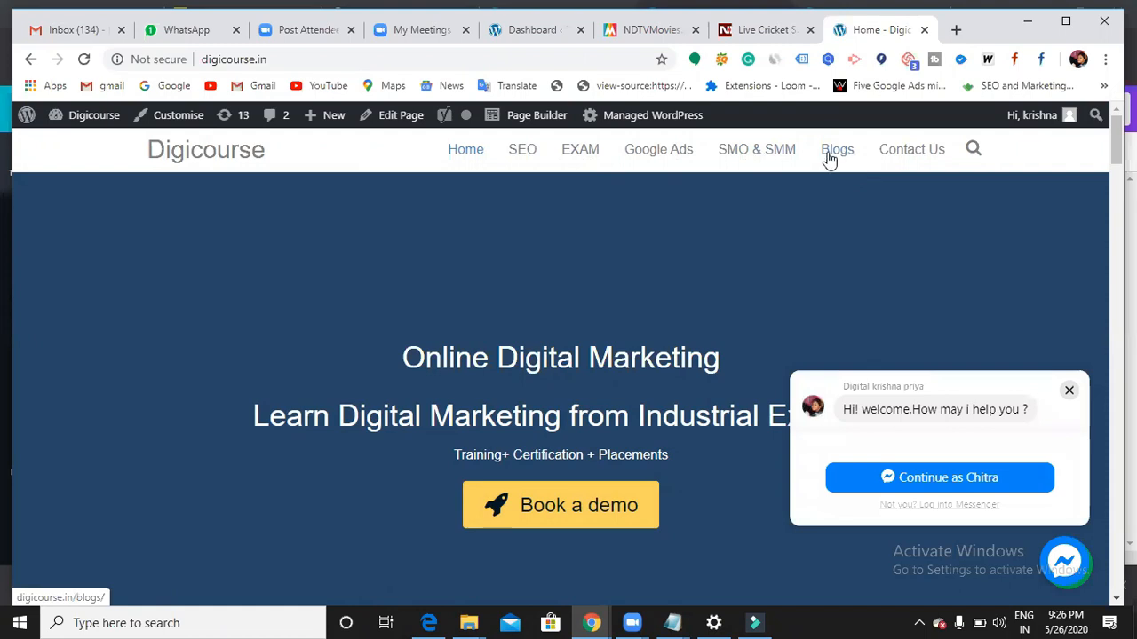
Open the site's SEO and Blogs pages in new tabs from the navigation bar.
right_click(528, 152)
left_click(550, 162)
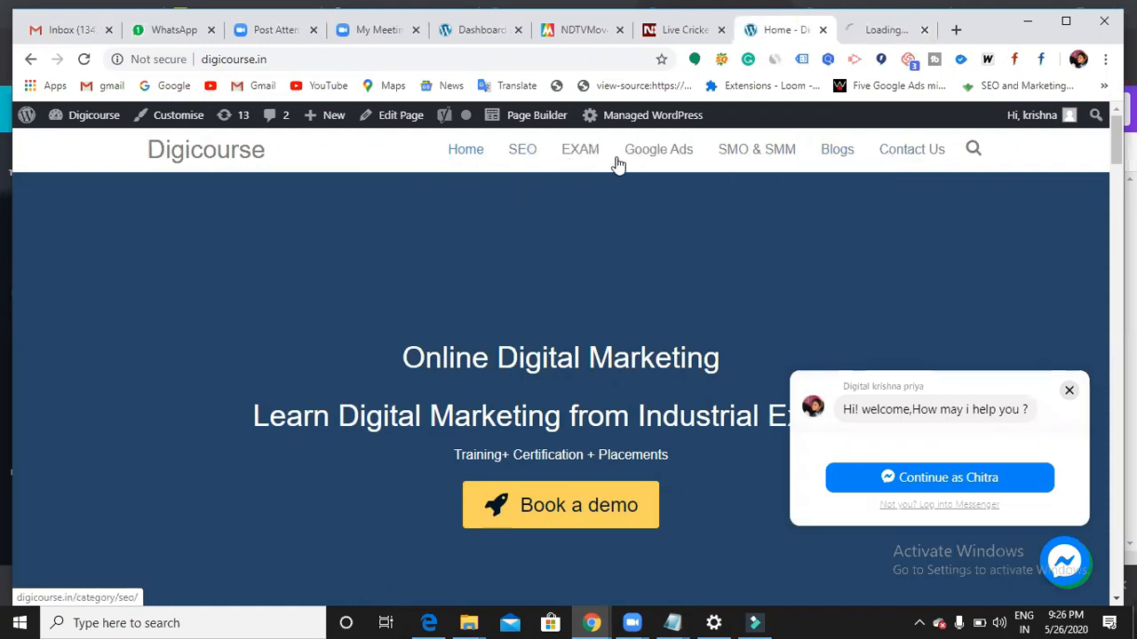
right_click(842, 156)
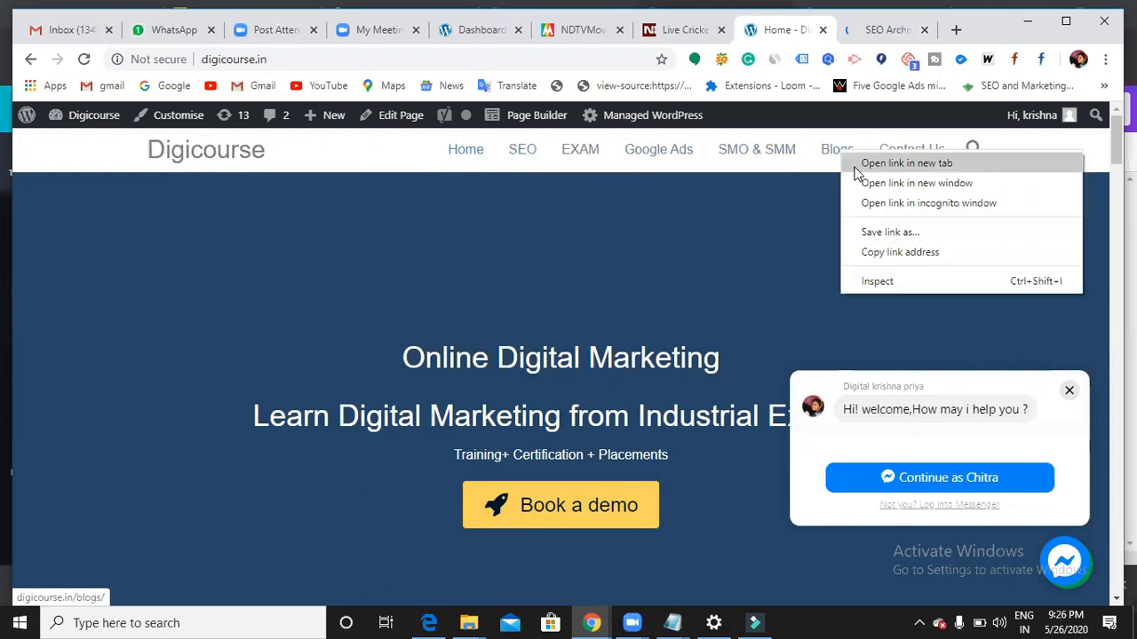
left_click(860, 162)
Examine the Blogs page's /blogs subfolder address, then bring the untitled Notepad notes forward.
left_click(899, 35)
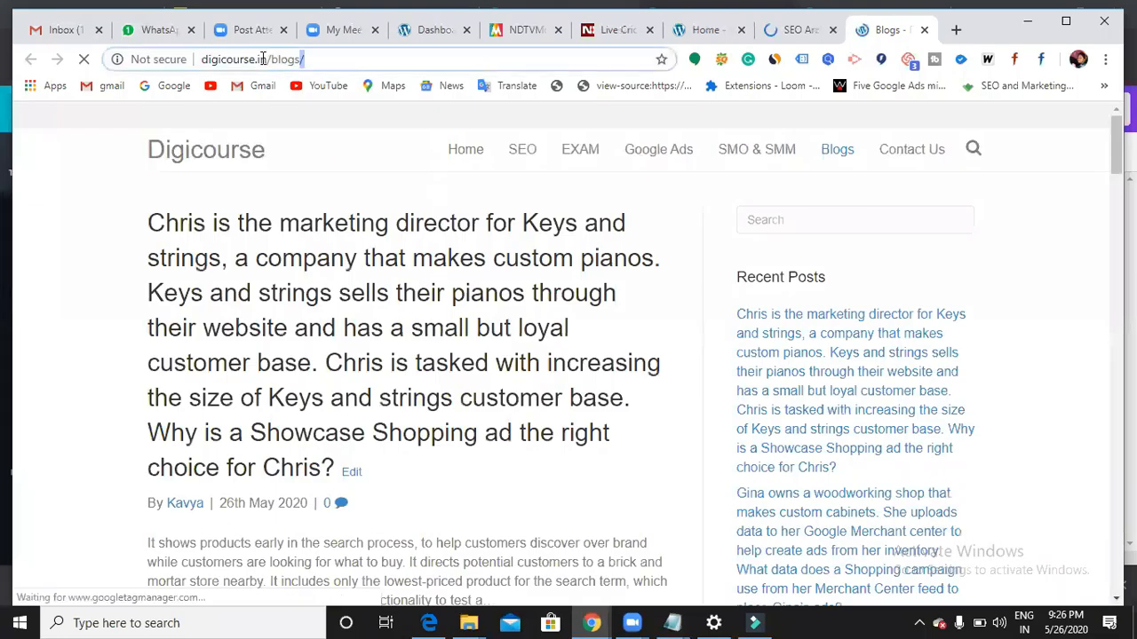
left_click_drag(302, 60, 202, 59)
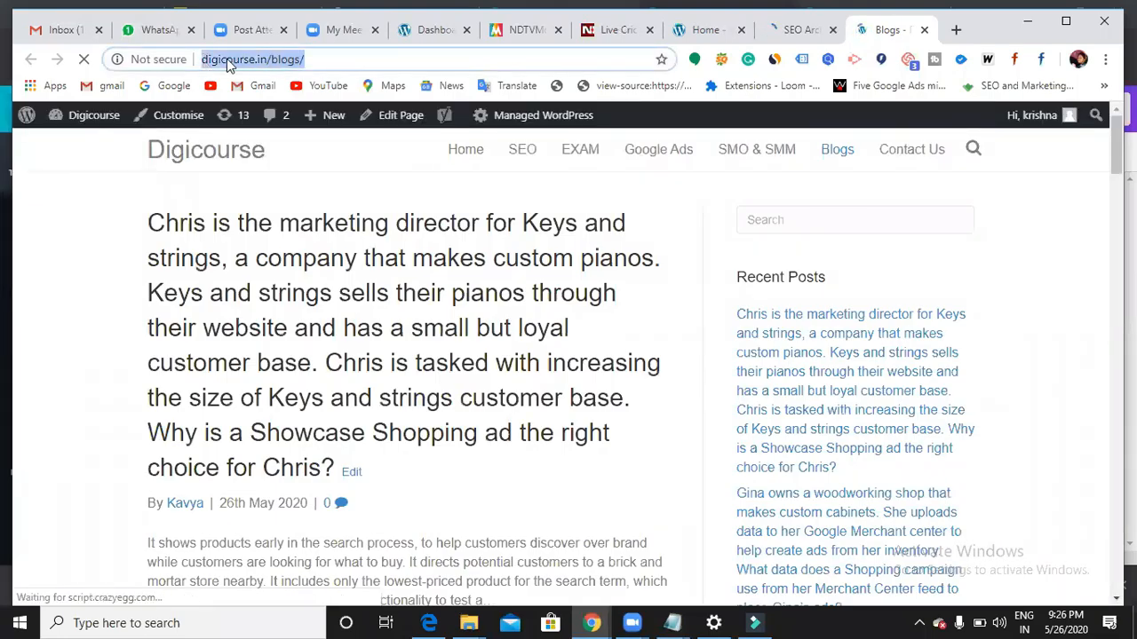
left_click(230, 61)
left_click_drag(307, 59, 207, 59)
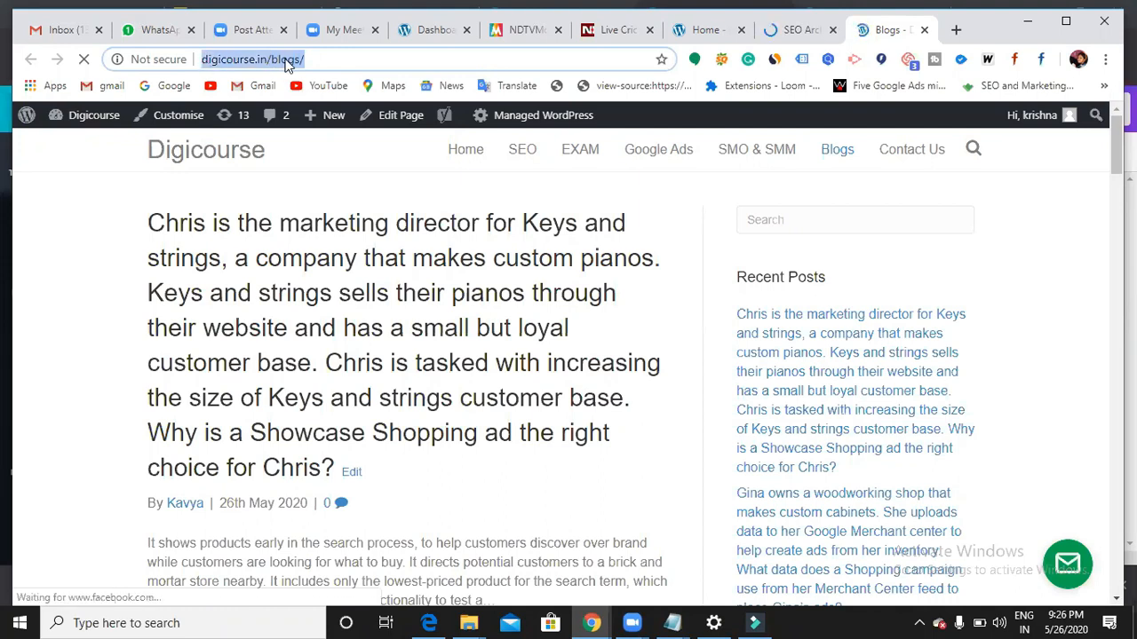
left_click(339, 61)
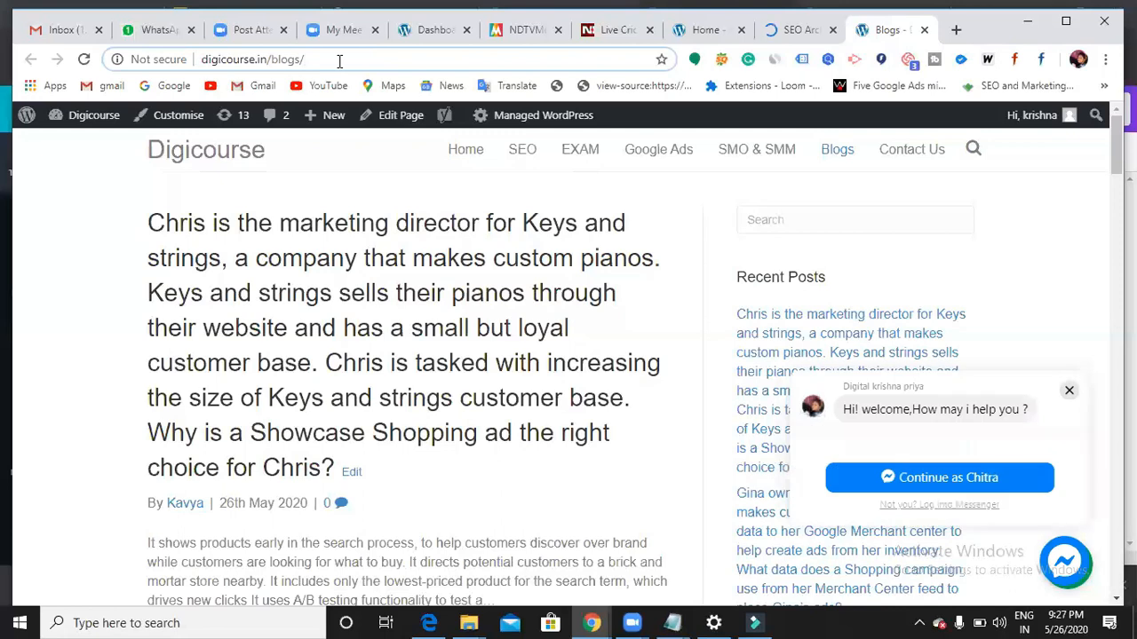
left_click_drag(304, 59, 227, 59)
left_click(312, 61)
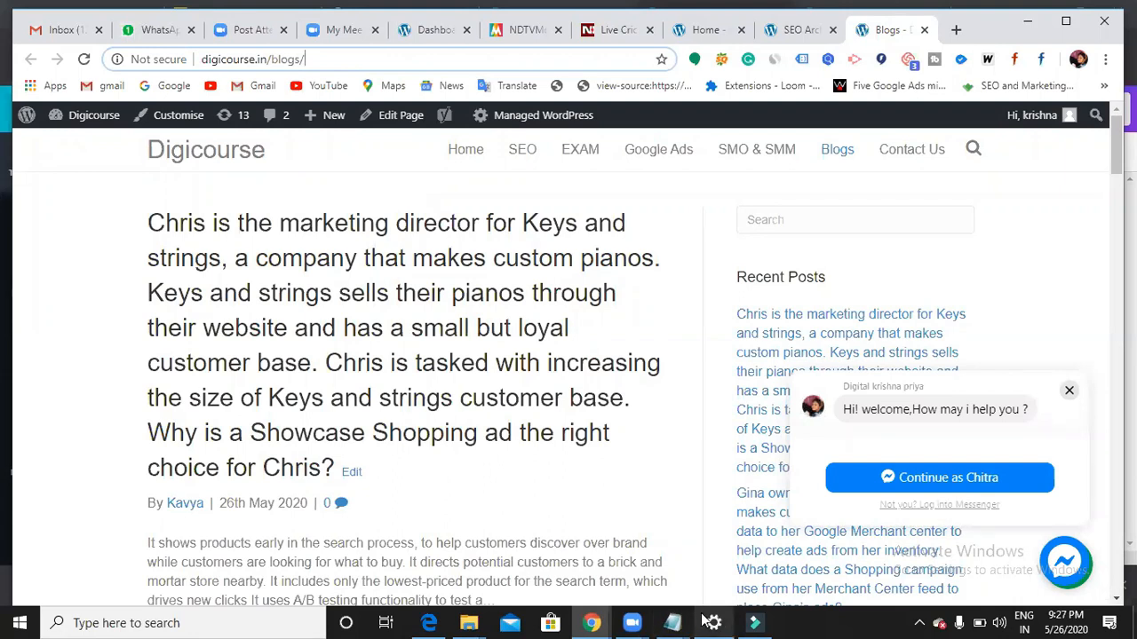
left_click(209, 60)
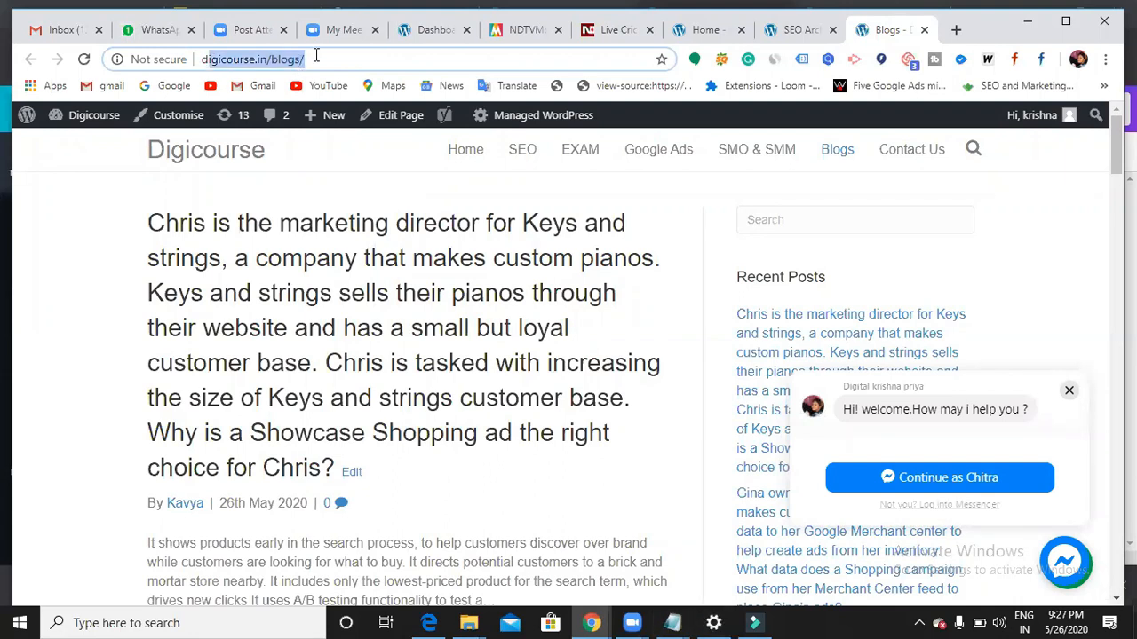
left_click(320, 58)
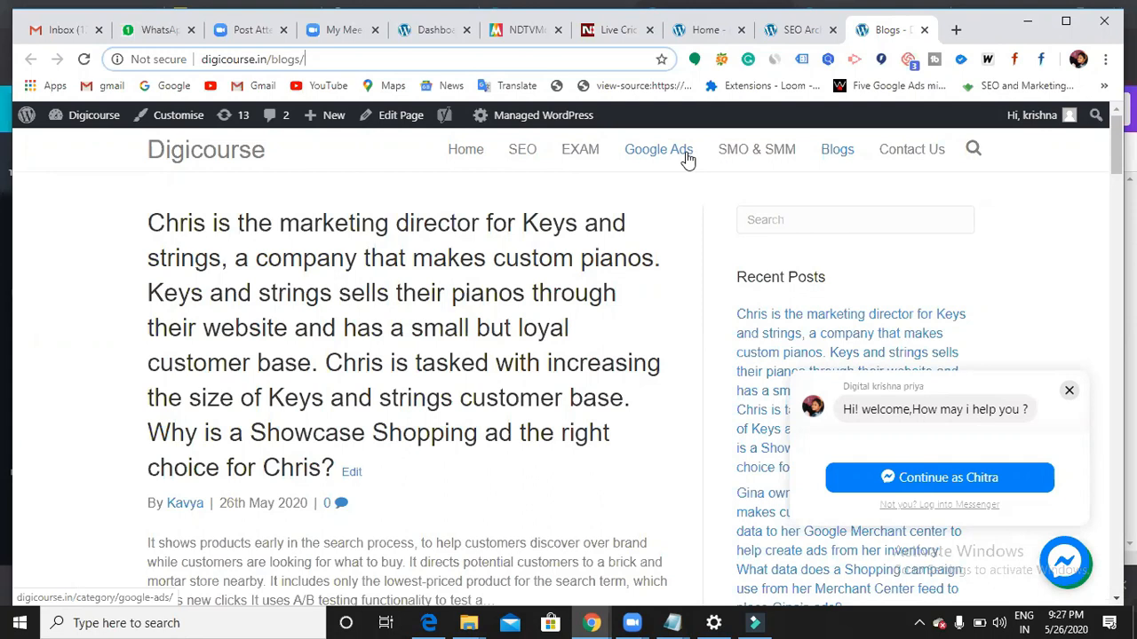
left_click(672, 622)
left_click(596, 545)
Write the menu line 'Home, About Us, Modules, Contact Us' below the Categories line.
left_click(436, 317)
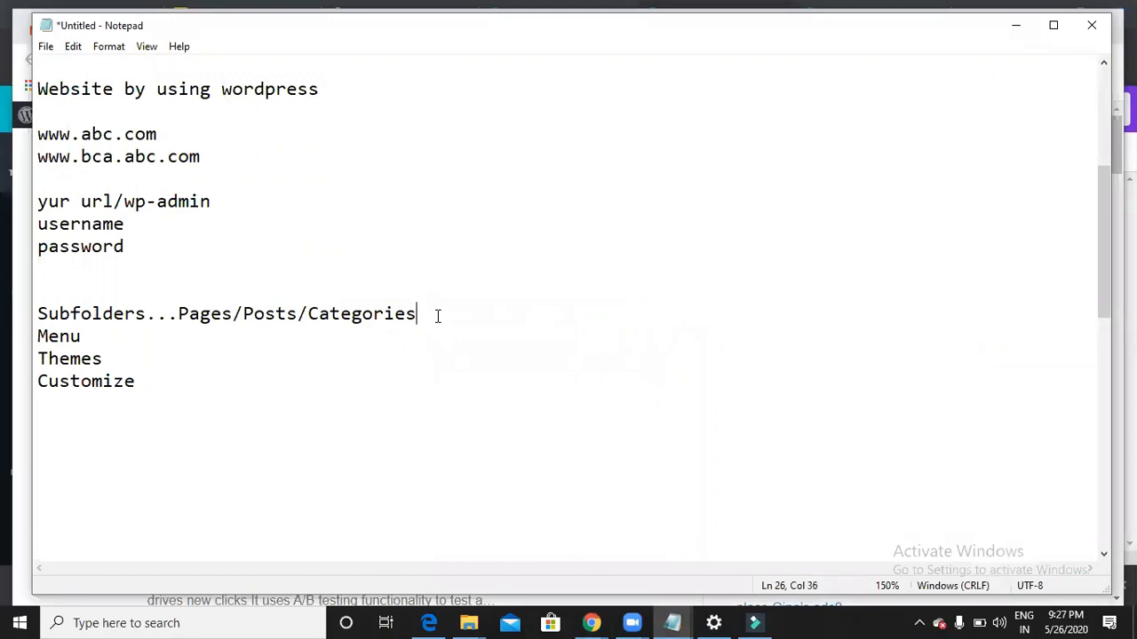
key("Return")
key("Return")
type("Home,")
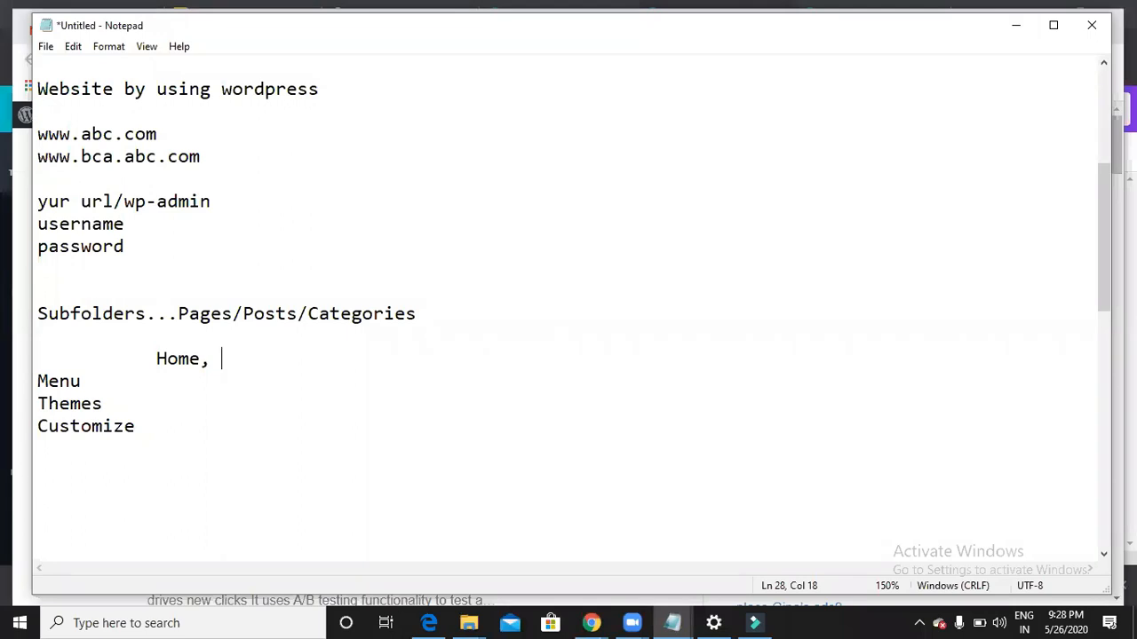
type("SEO,GOO")
key("BackSpace")
key("BackSpace")
type("oogle ")
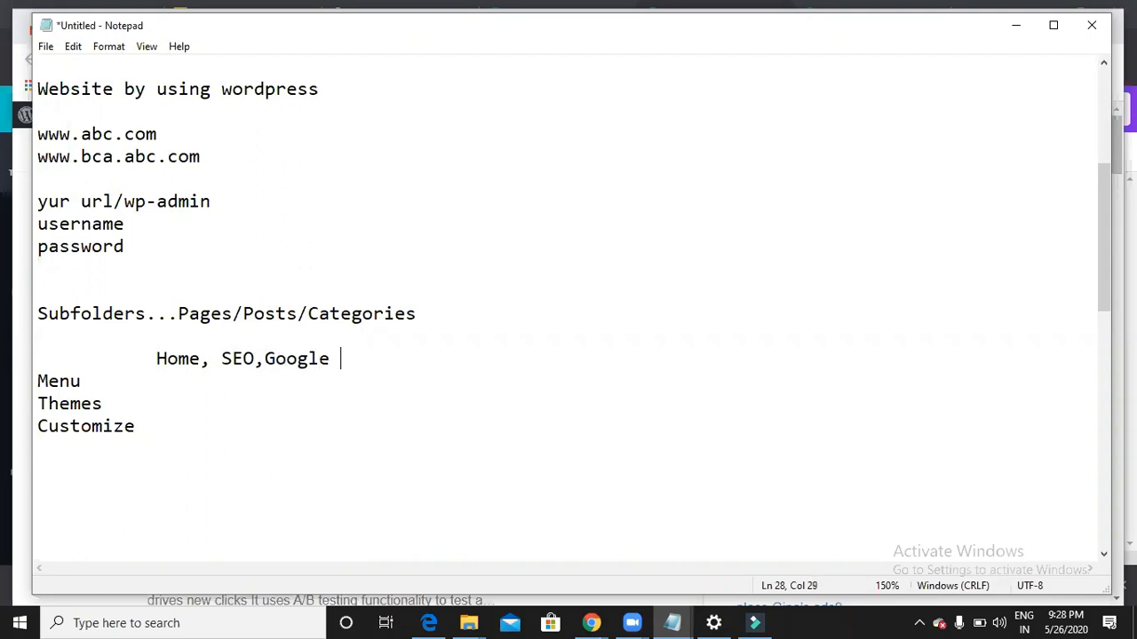
type("Ads, Modules")
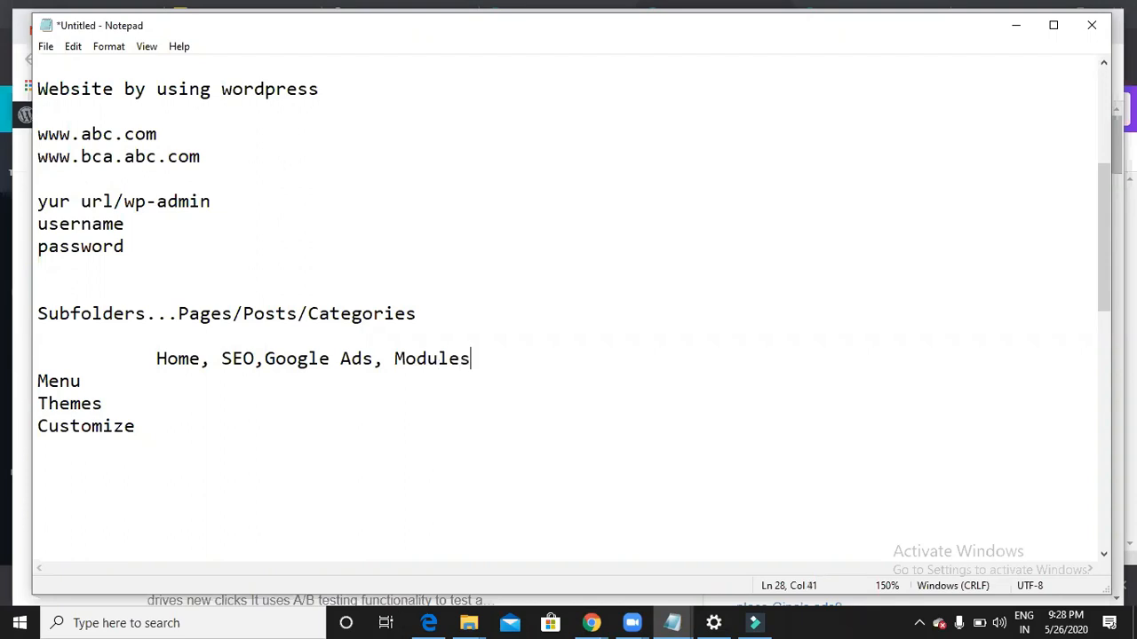
left_click_drag(222, 359, 381, 360)
key("BackSpace")
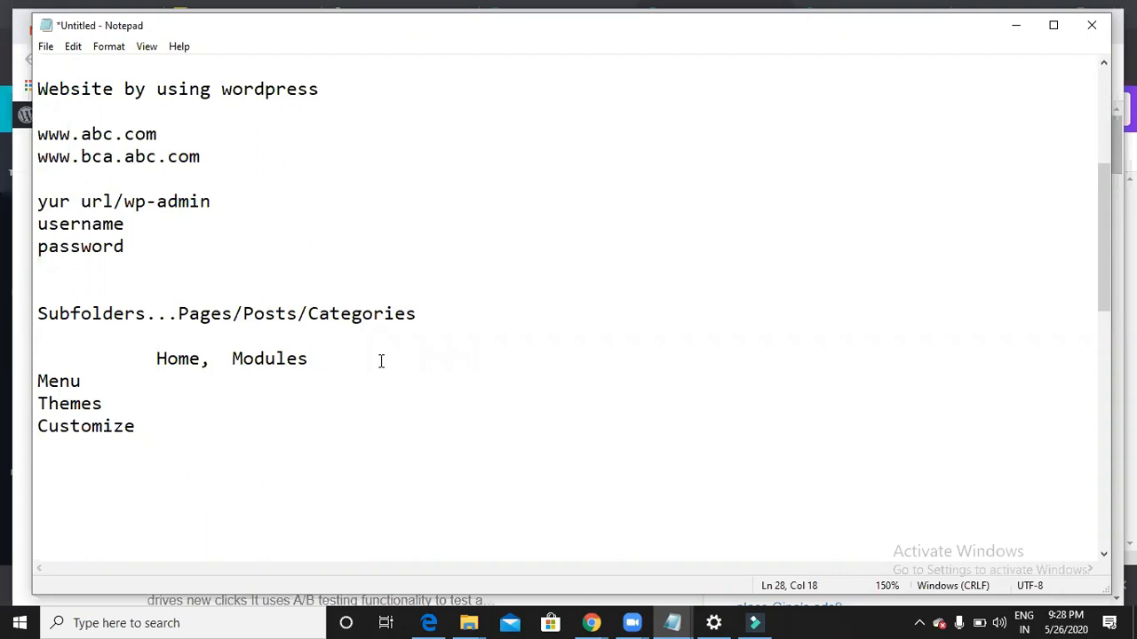
type("Abo")
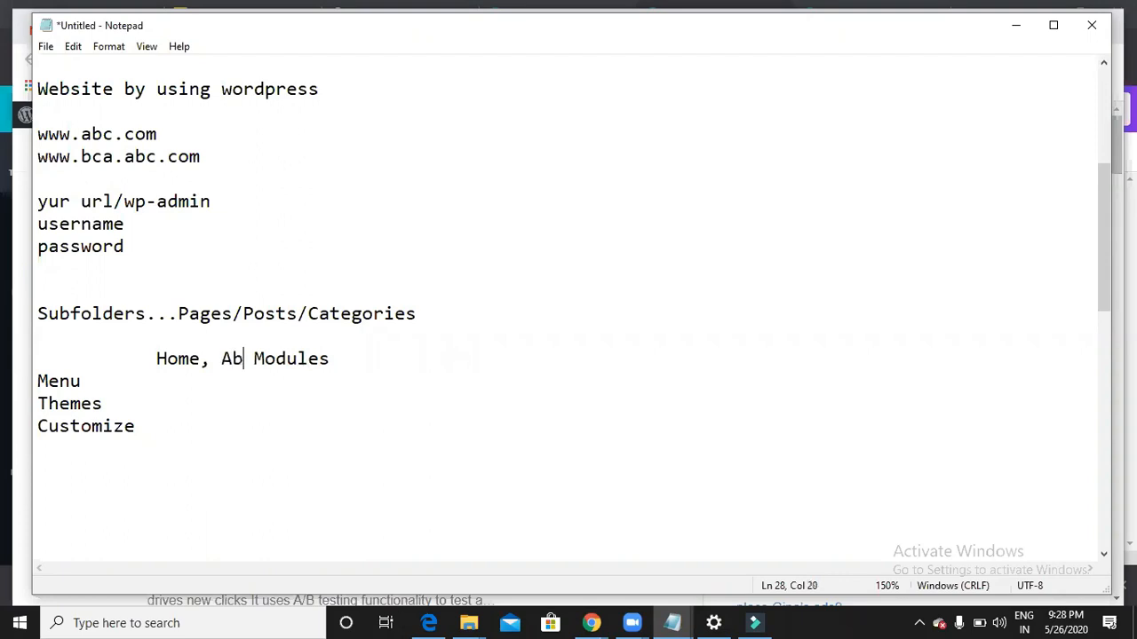
type("ut U")
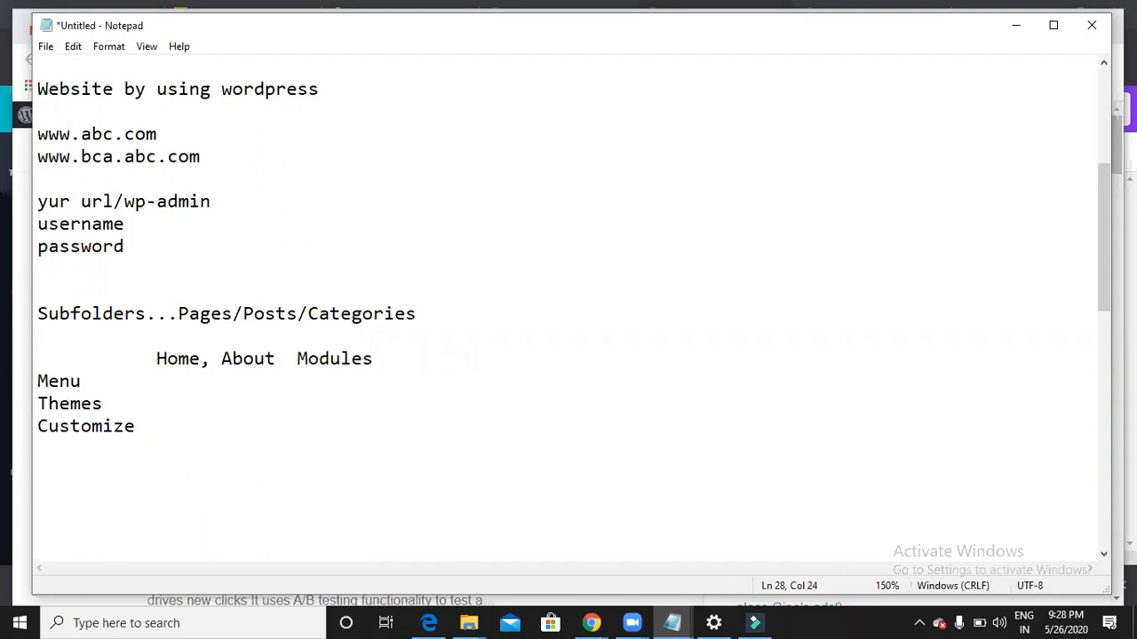
type("s,")
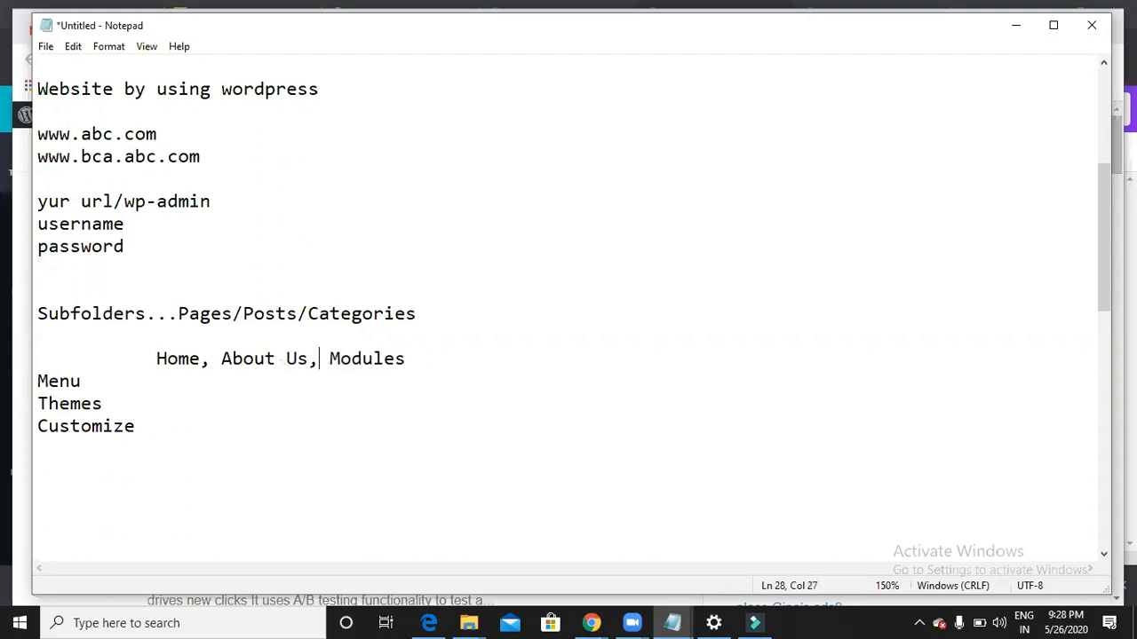
left_click(416, 358)
type(", Contact Us")
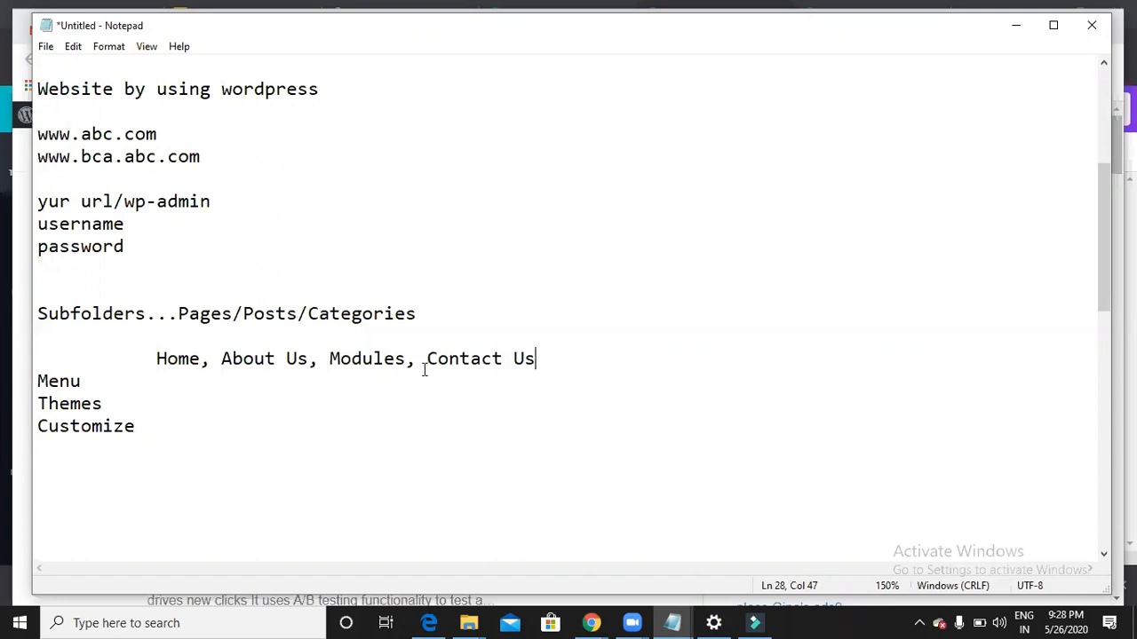
List SEO, Google Ads and SMM on separate lines aligned under Modules.
key("Return")
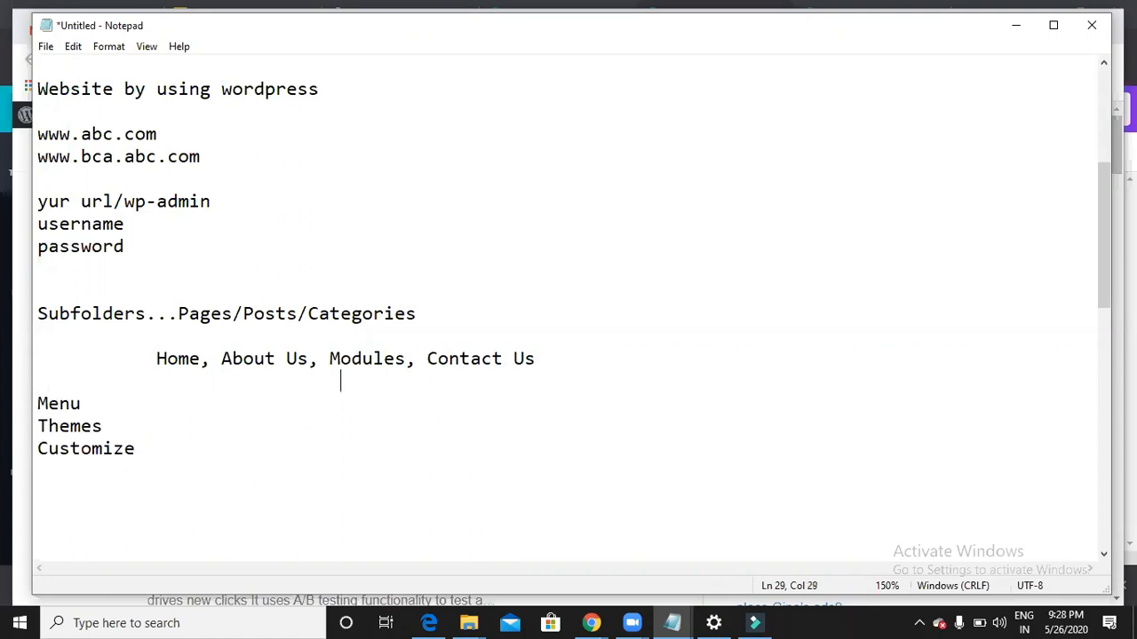
type("SEO")
key("Return")
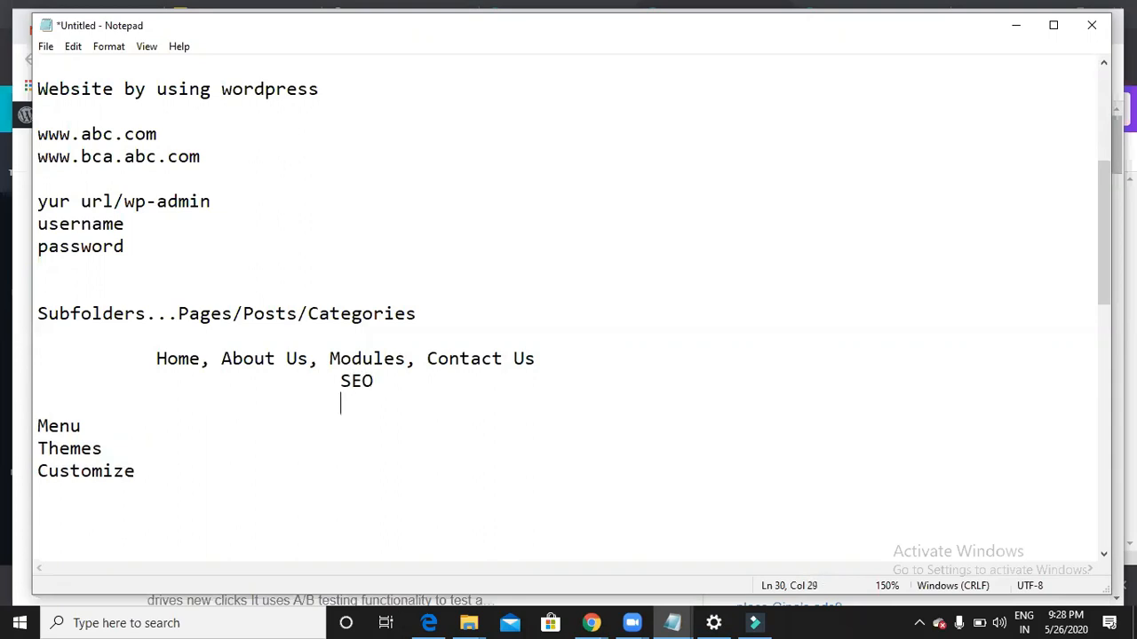
key("BackSpace")
type("Google Ads")
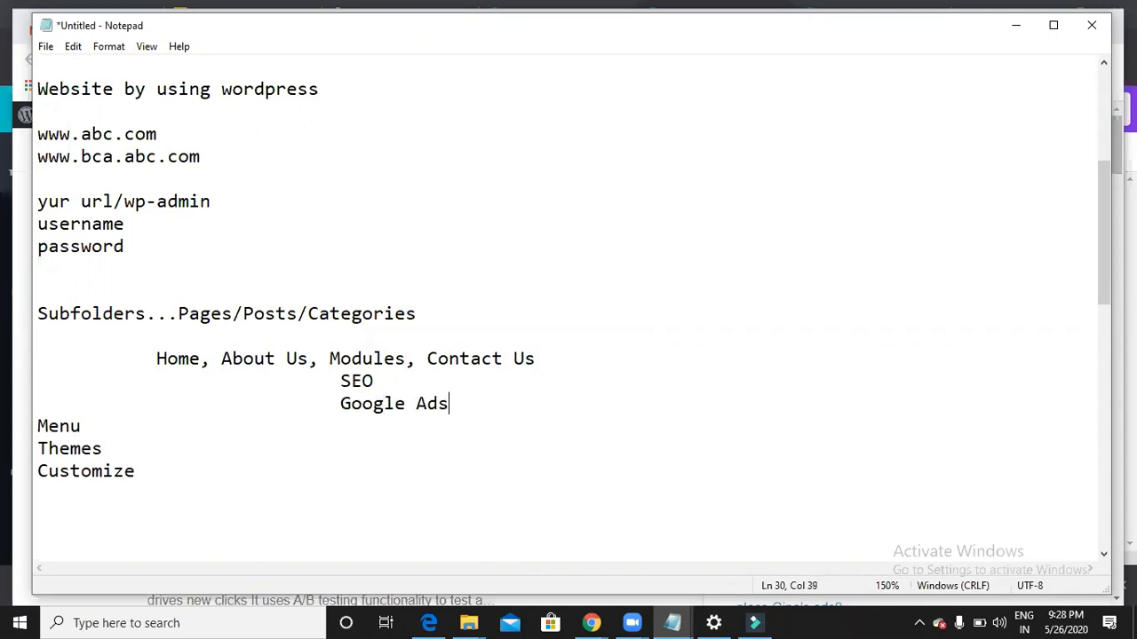
key("Return")
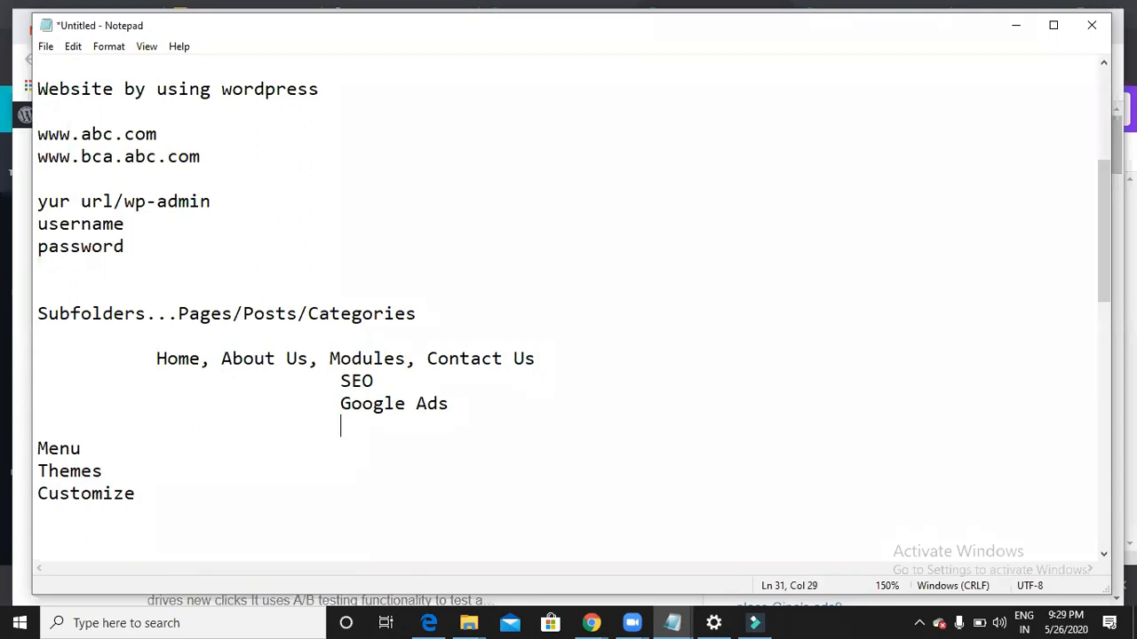
type("SMM")
left_click(544, 360)
Minimize Notepad and switch to the WordPress admin Dashboard tab.
left_click(1013, 33)
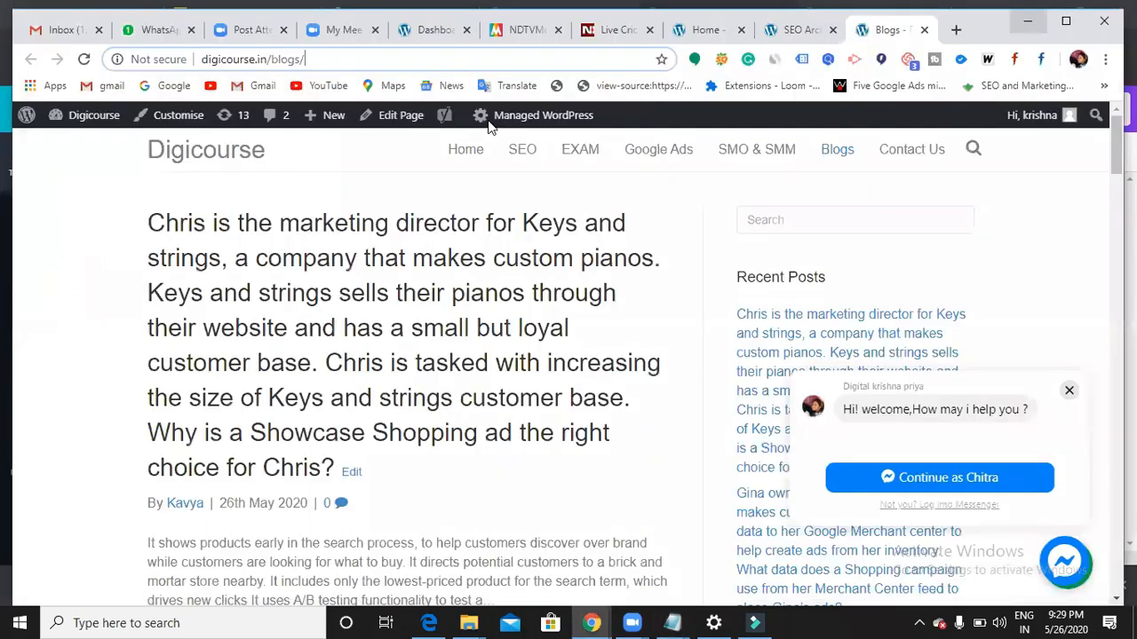
left_click(428, 40)
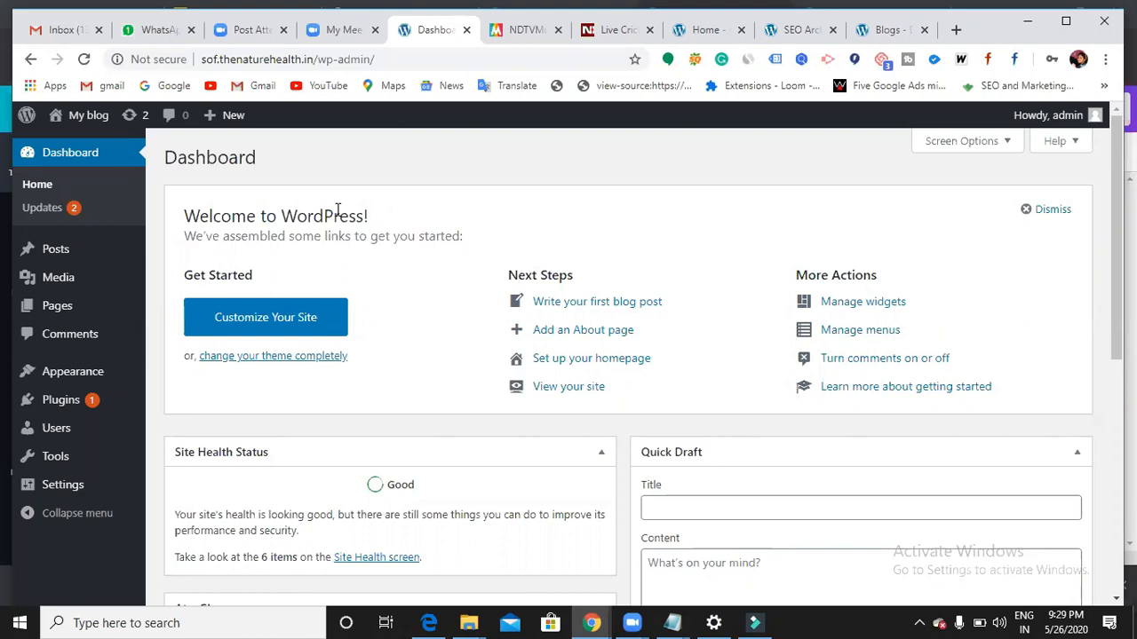
Trash Sample Page and Privacy Policy from All Pages, then start a new page.
left_click(672, 623)
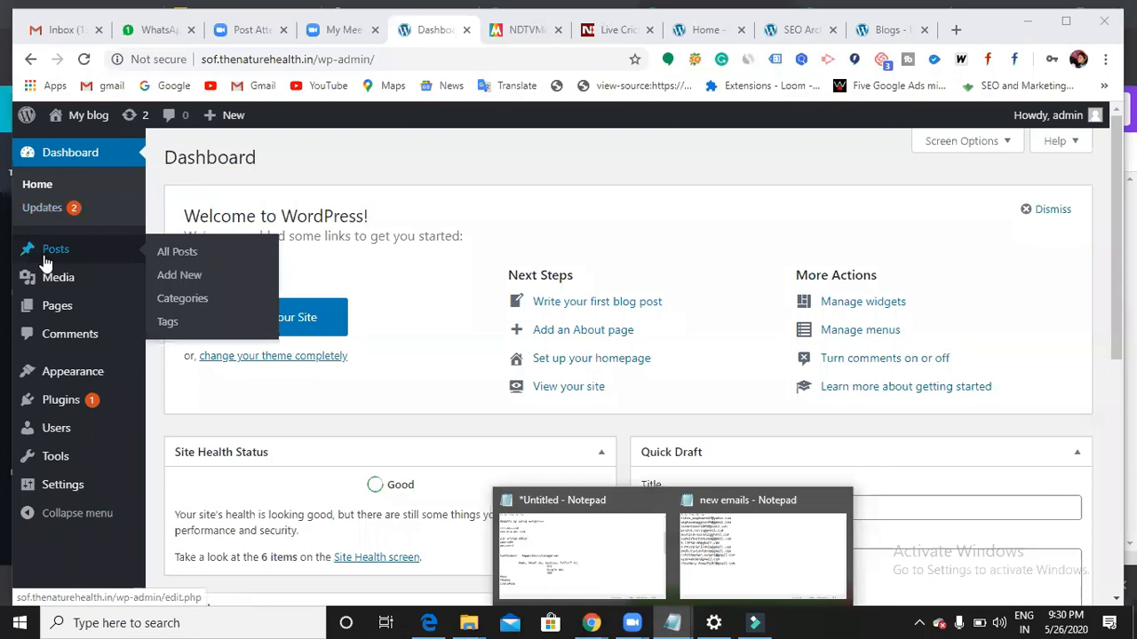
mouse_move(53, 279)
mouse_move(55, 307)
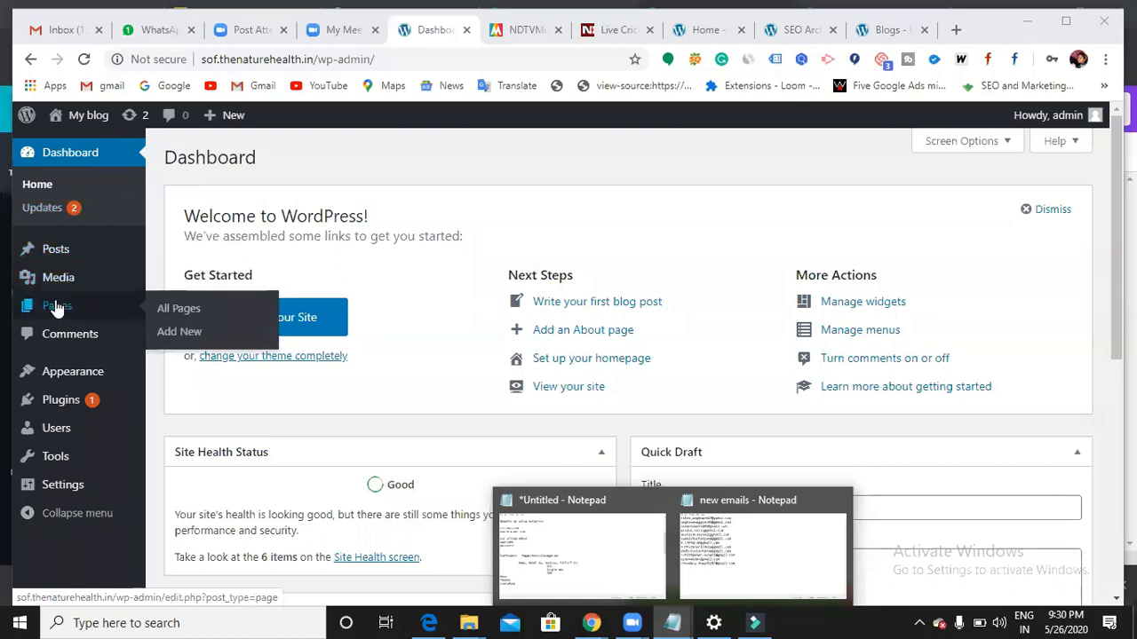
left_click(55, 307)
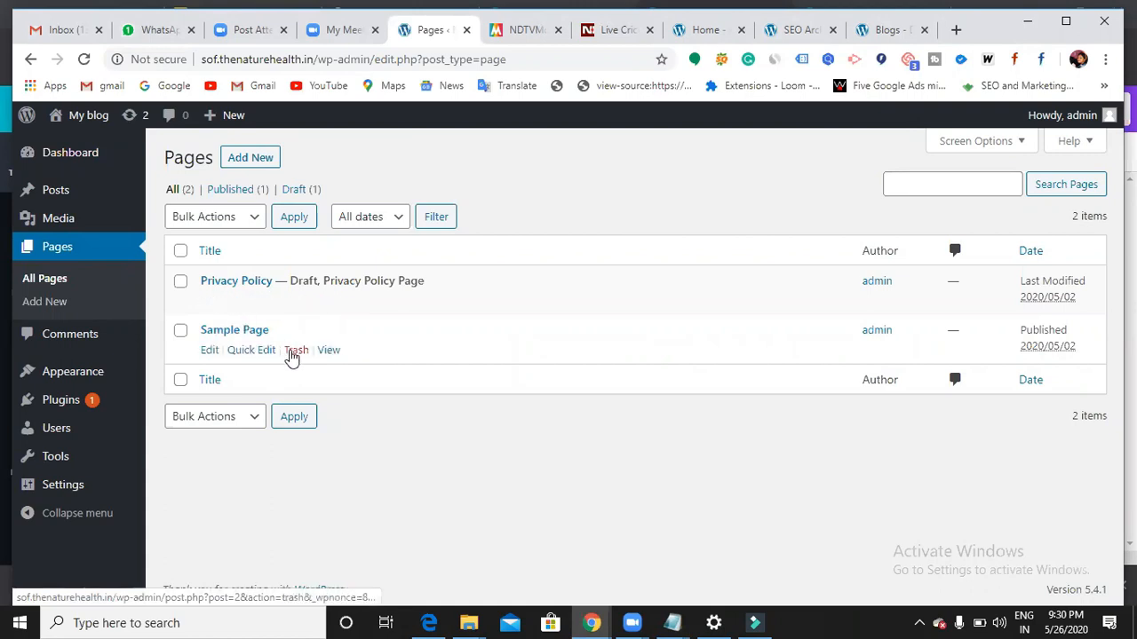
left_click(296, 352)
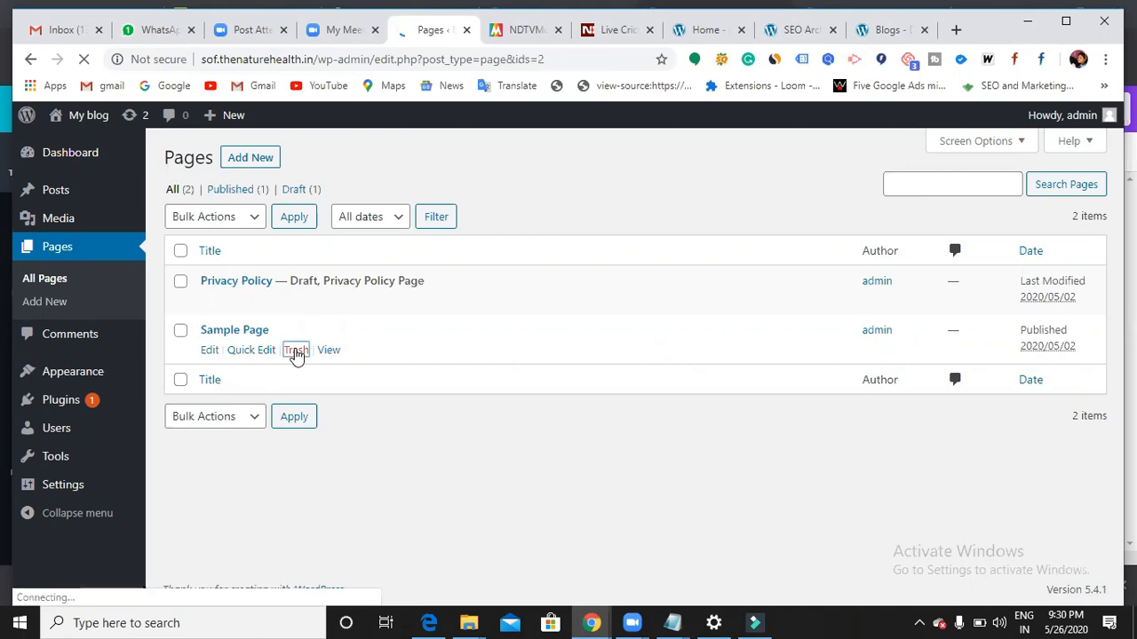
left_click(301, 354)
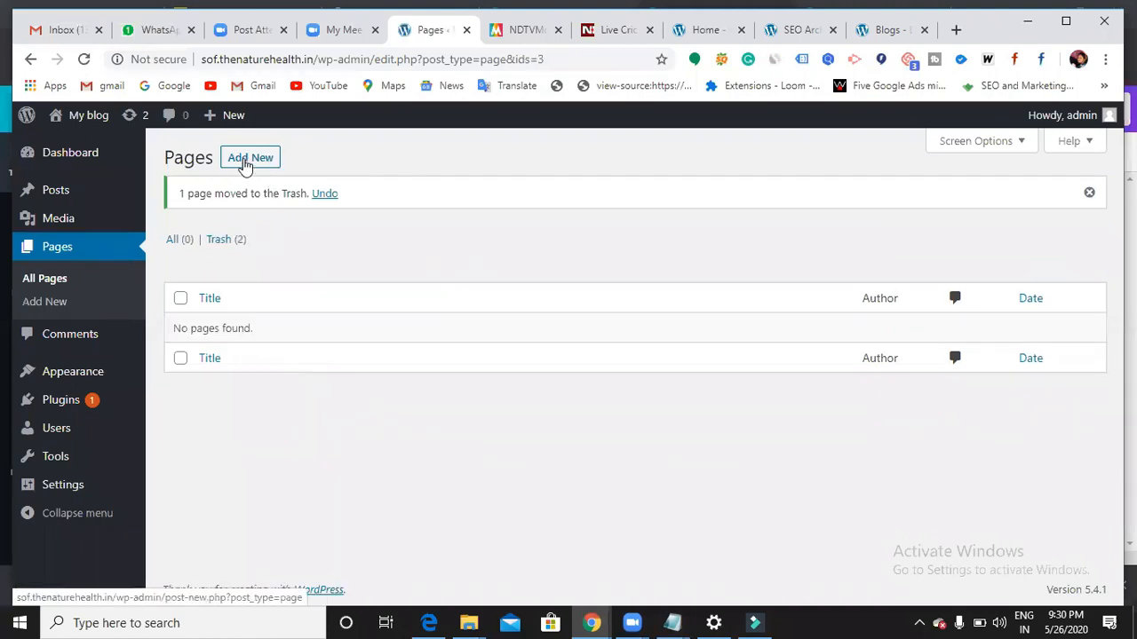
left_click(246, 166)
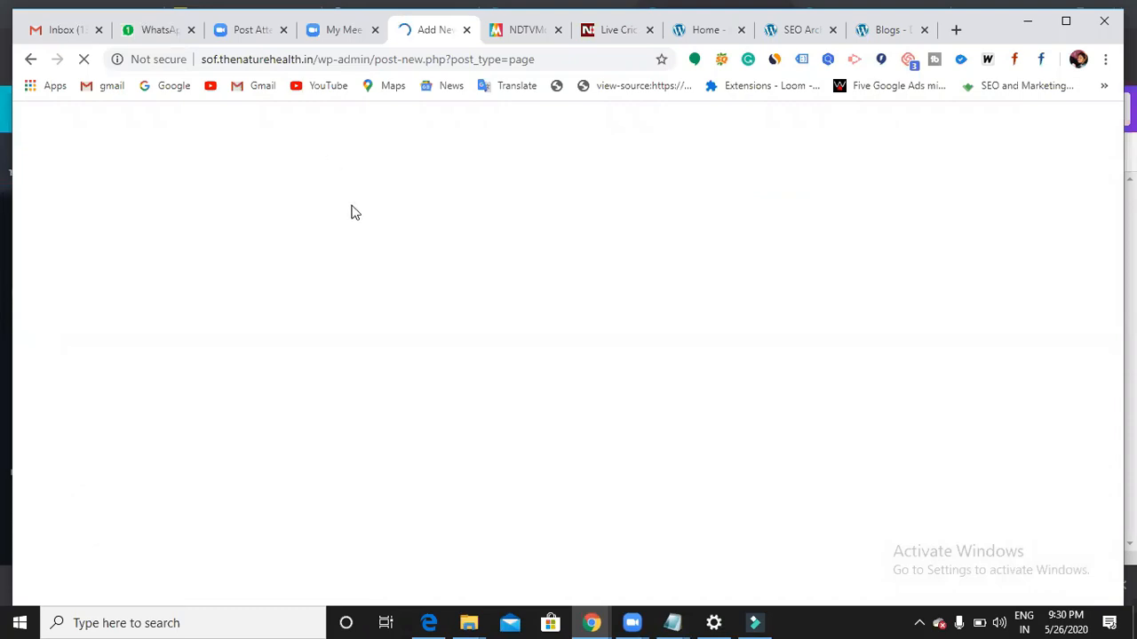
Publish an empty page titled 'Home' and return to the Pages list.
left_click(921, 622)
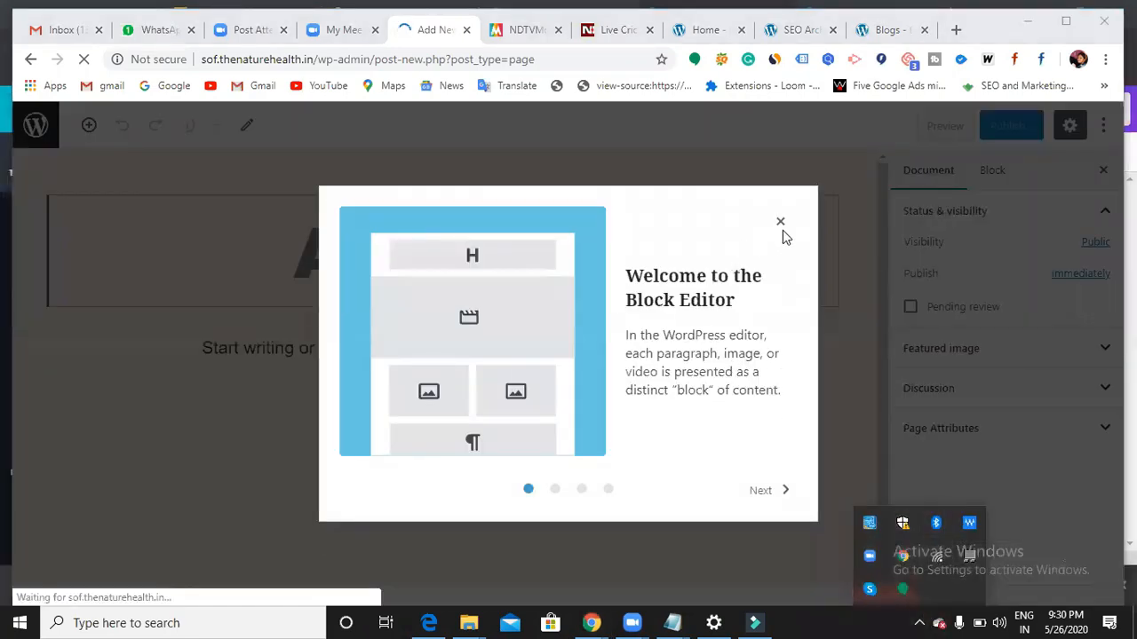
left_click(782, 223)
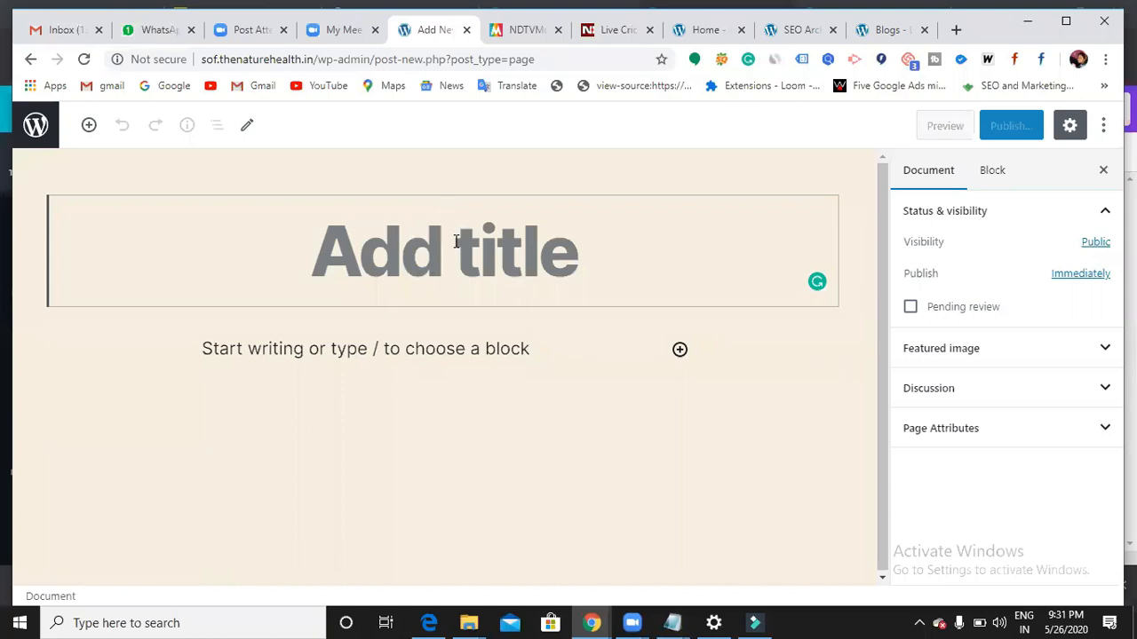
type("Home")
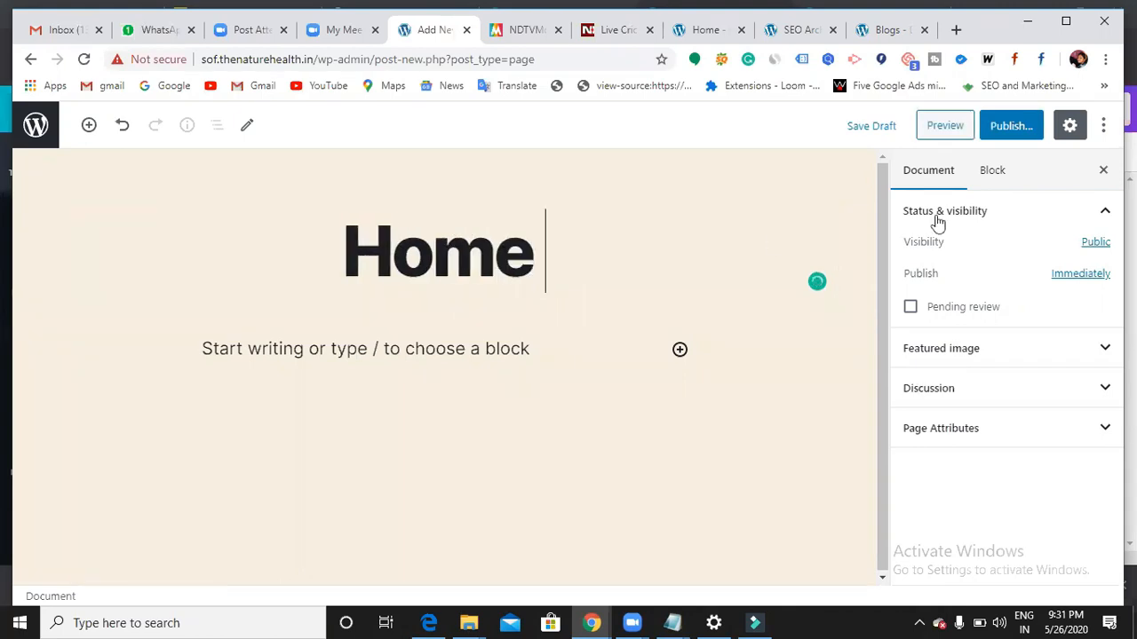
left_click(1017, 138)
left_click(1016, 138)
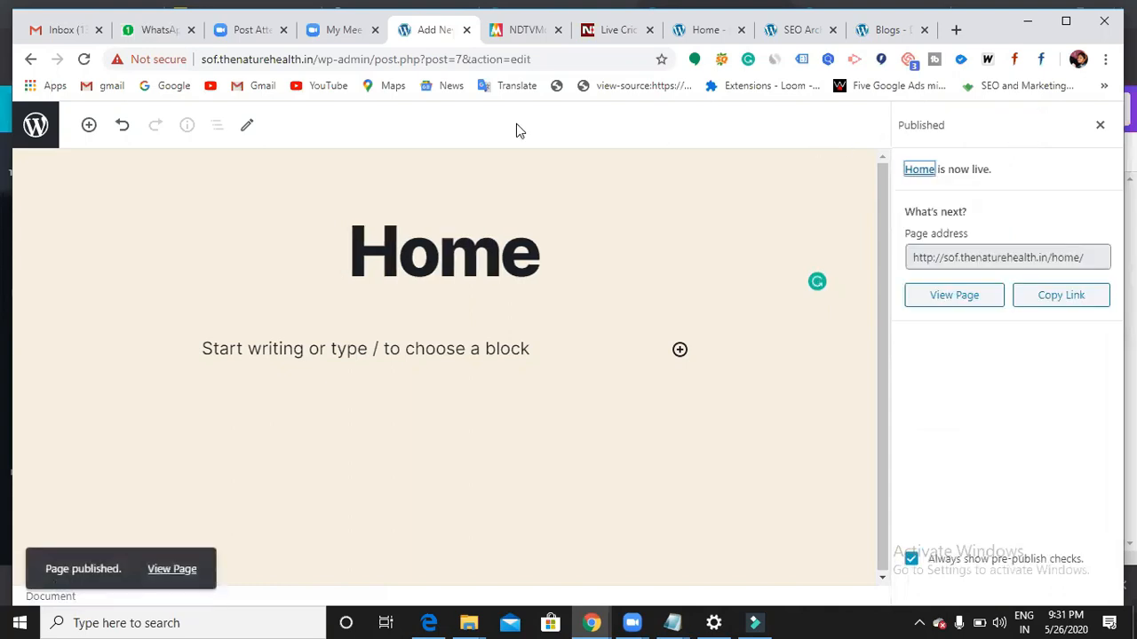
left_click(31, 60)
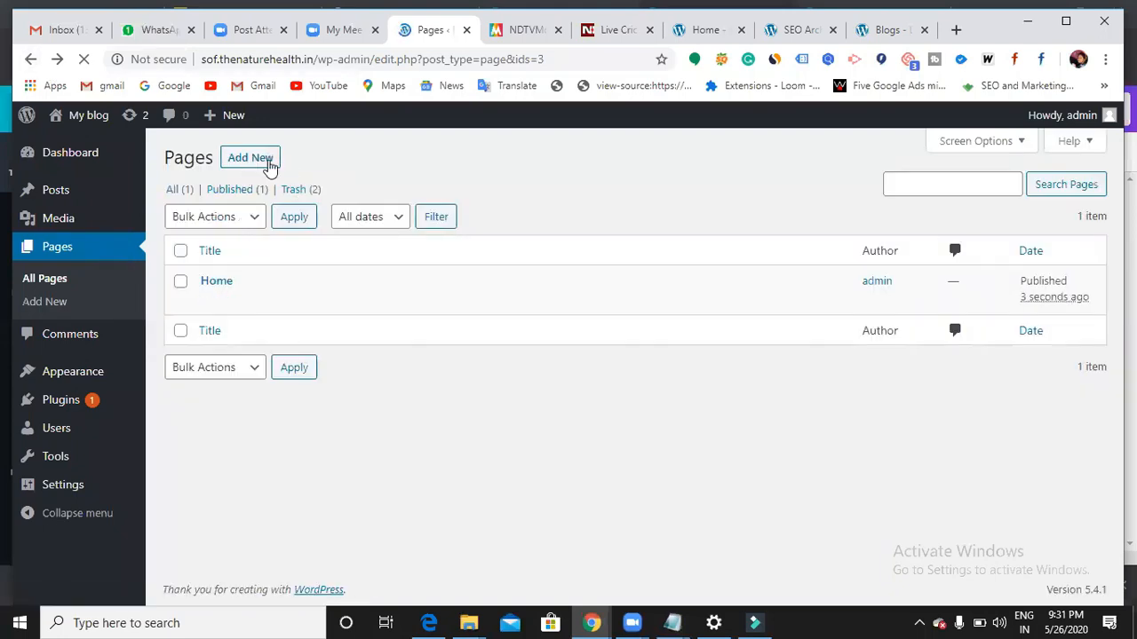
Publish empty pages titled 'About Us', 'Modules' and 'Contact Us'.
left_click(270, 167)
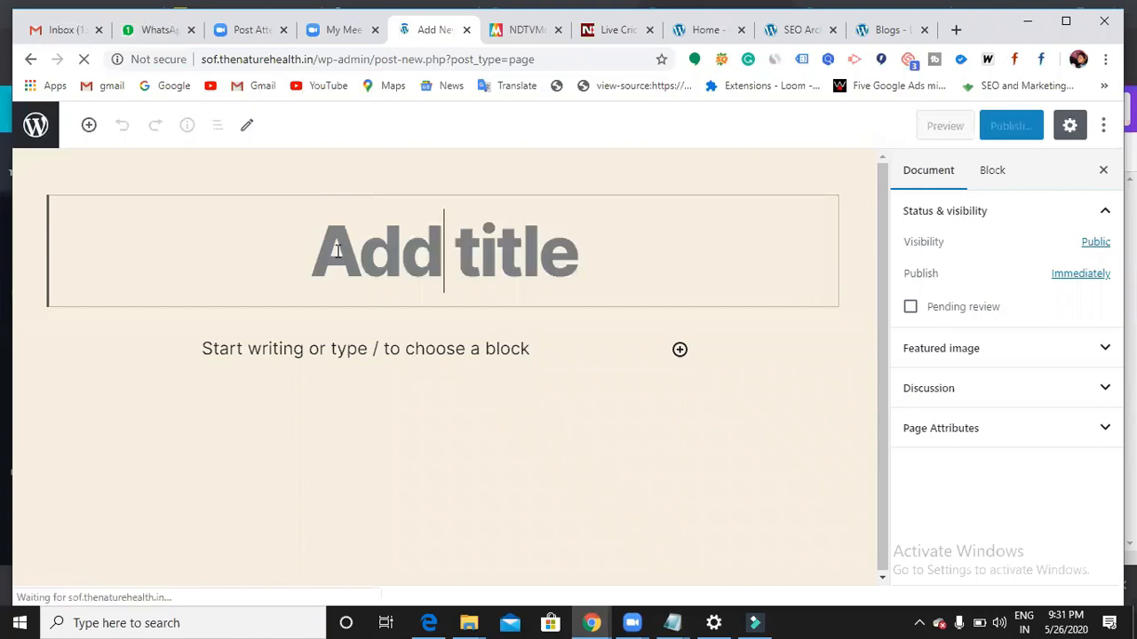
type("A")
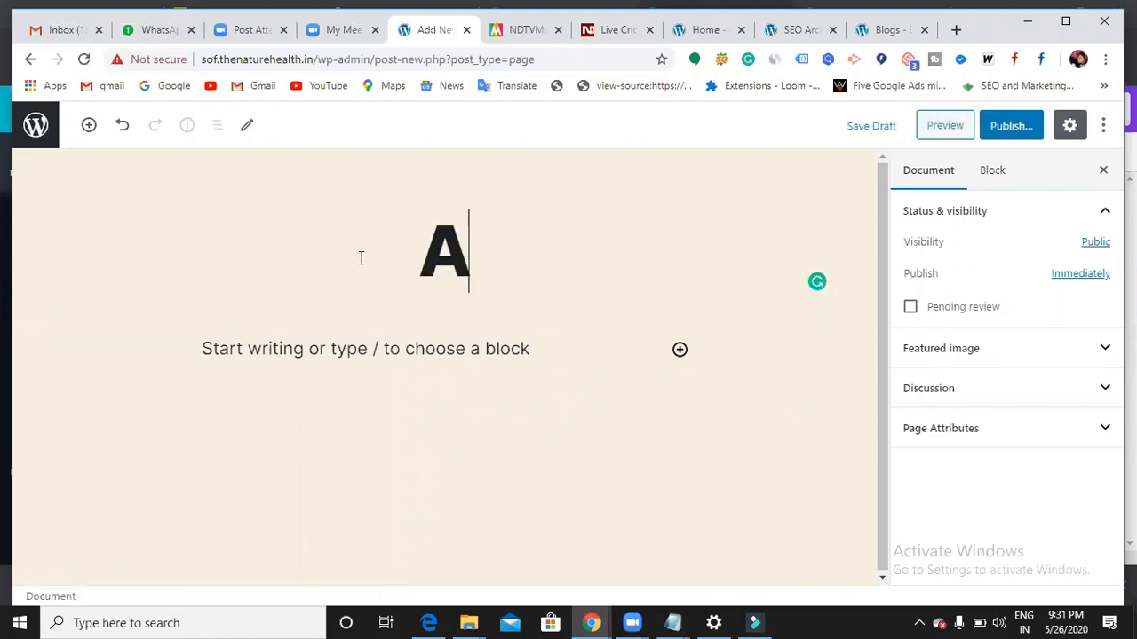
type("bout ")
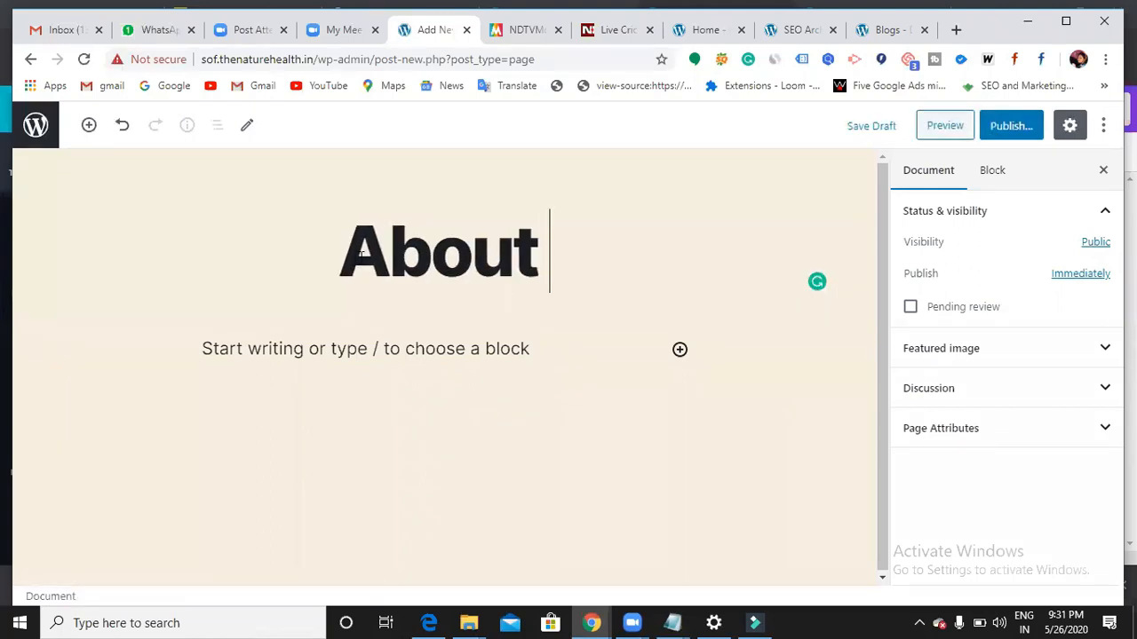
type("Us")
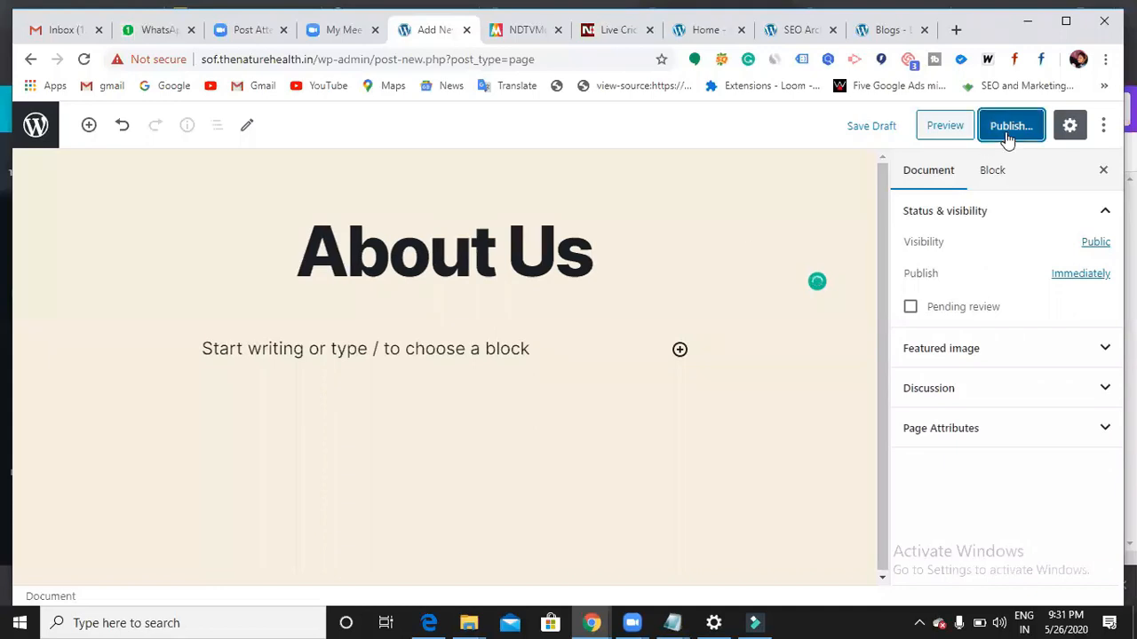
left_click(1006, 138)
left_click(1008, 133)
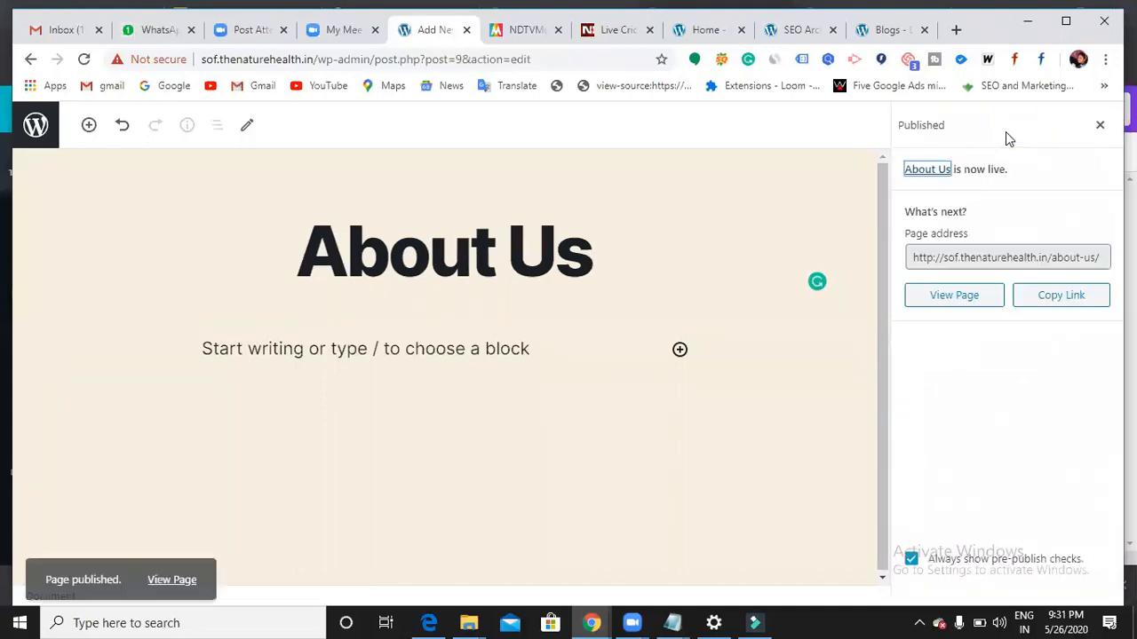
left_click(31, 60)
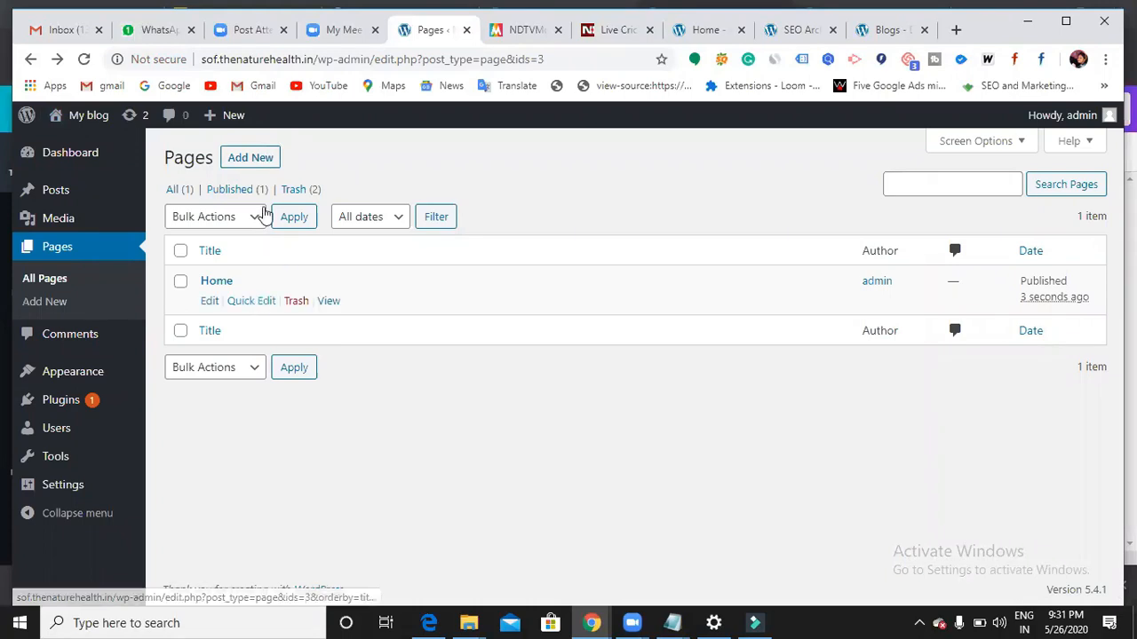
left_click(256, 169)
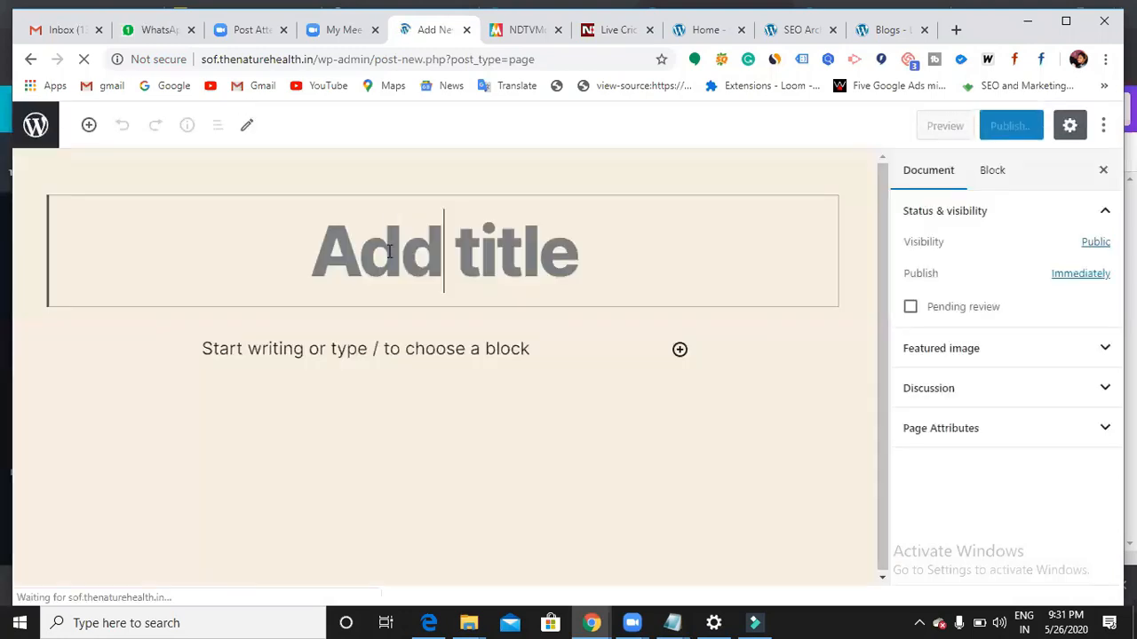
type("M")
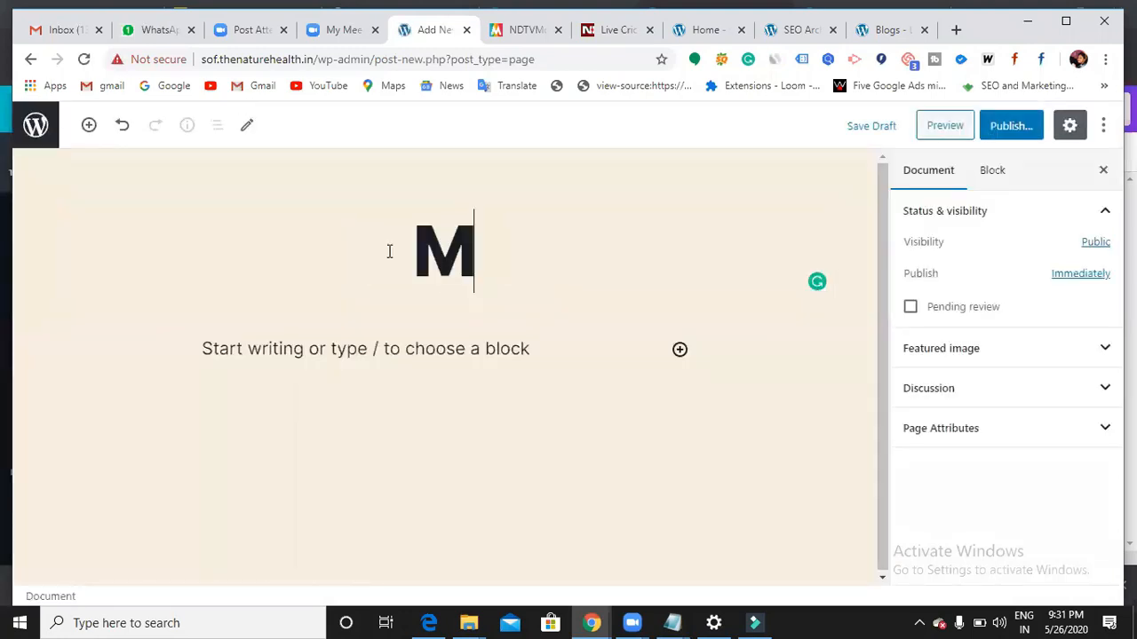
type("odules")
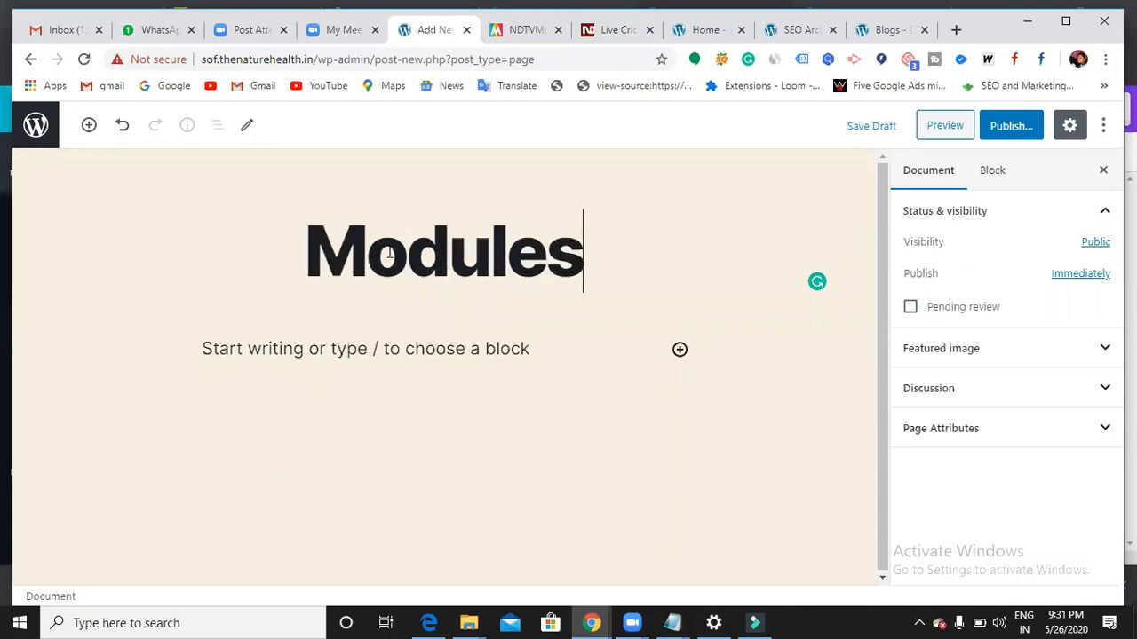
left_click(1011, 125)
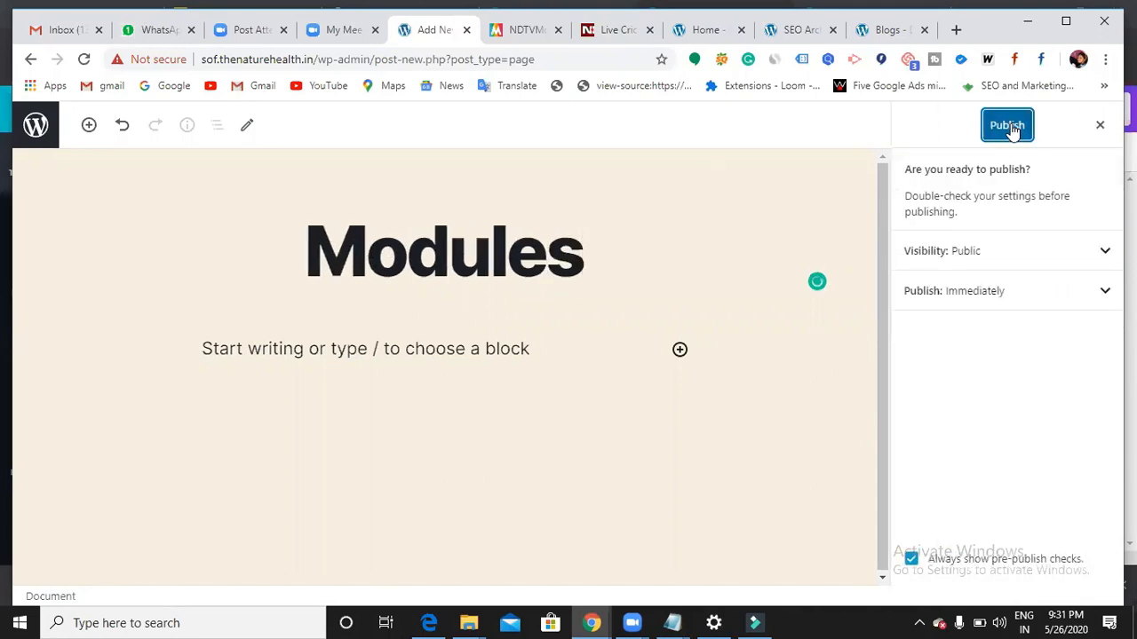
left_click(1009, 126)
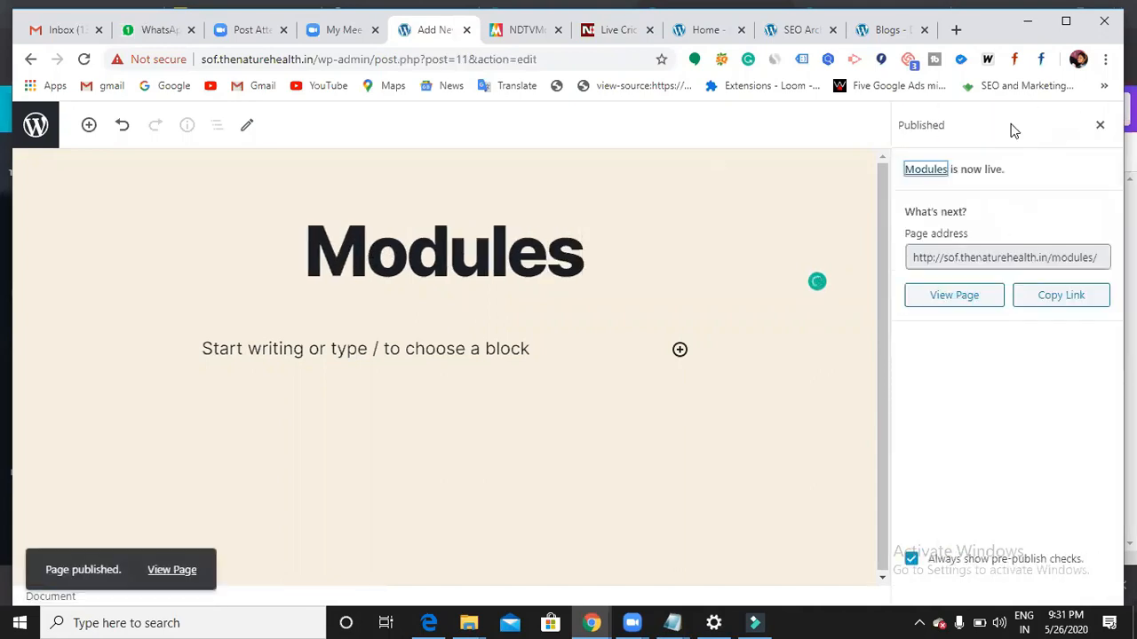
left_click(29, 70)
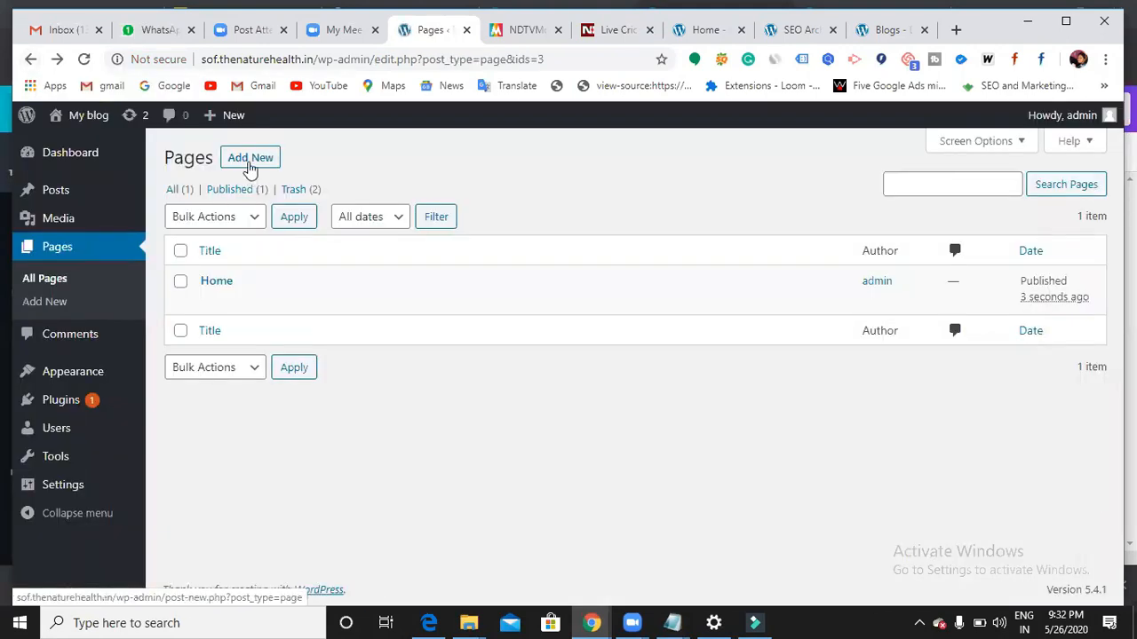
left_click(250, 160)
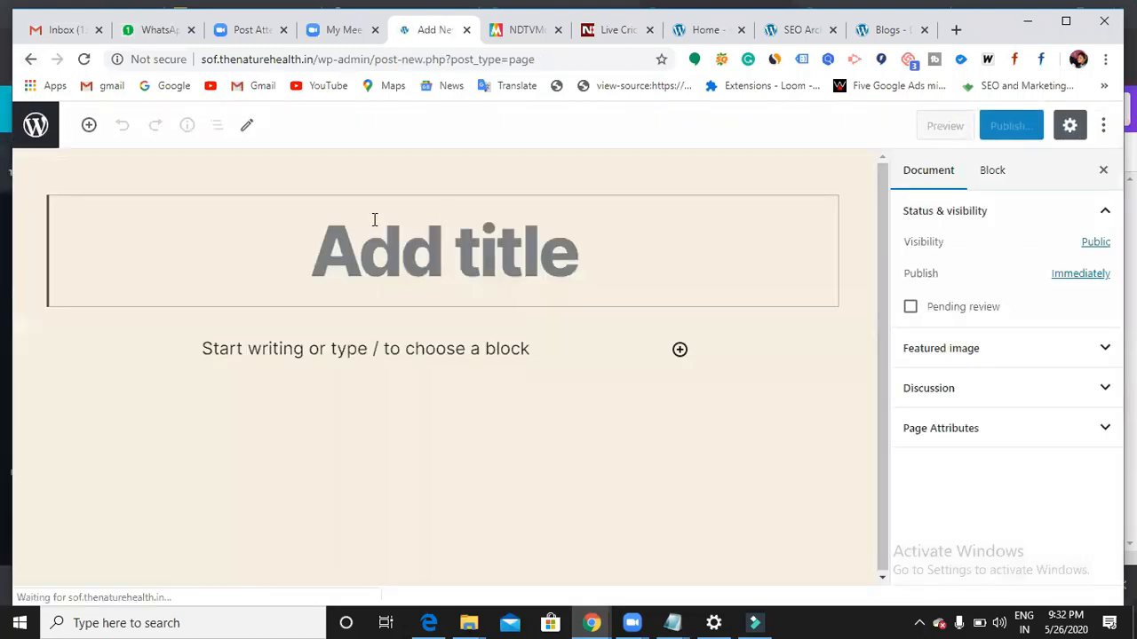
type("Contact ")
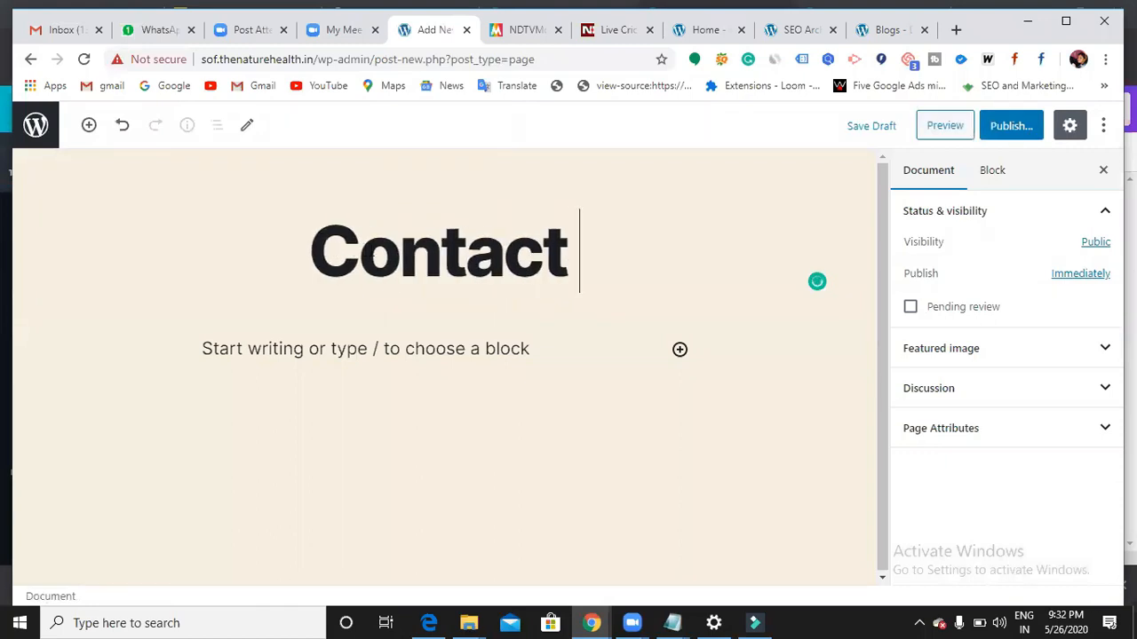
type("Us")
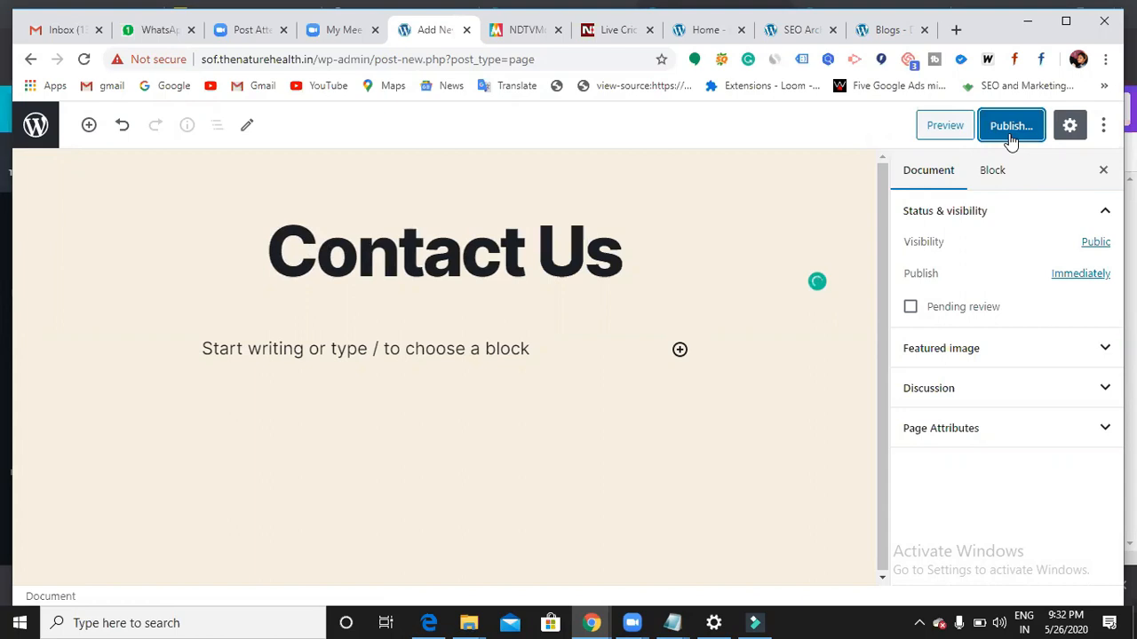
left_click(1010, 133)
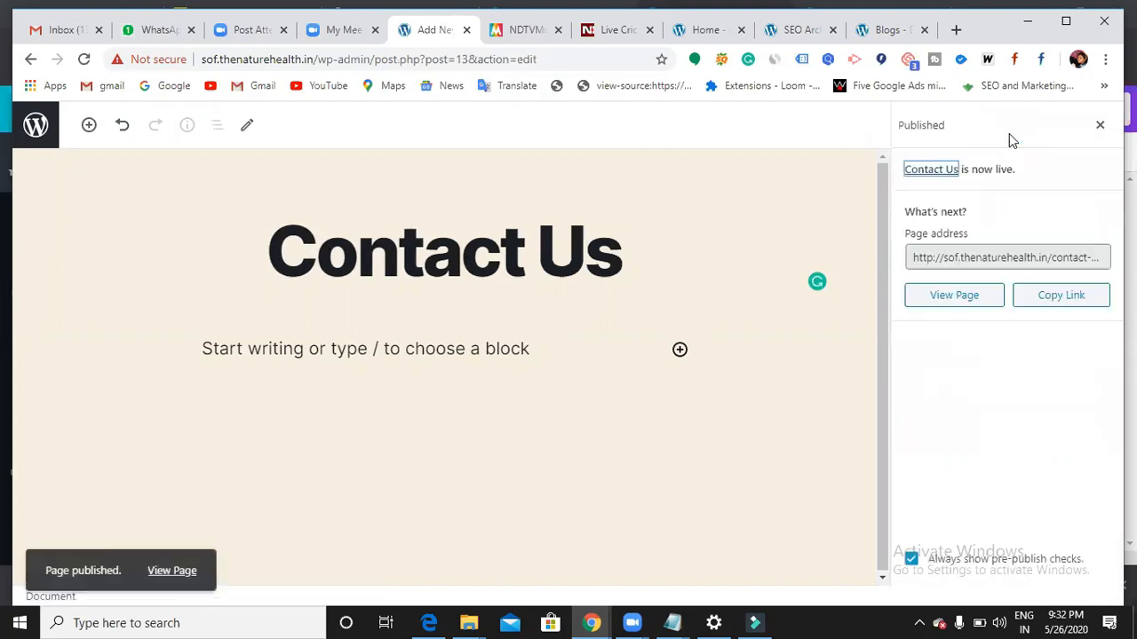
left_click(31, 61)
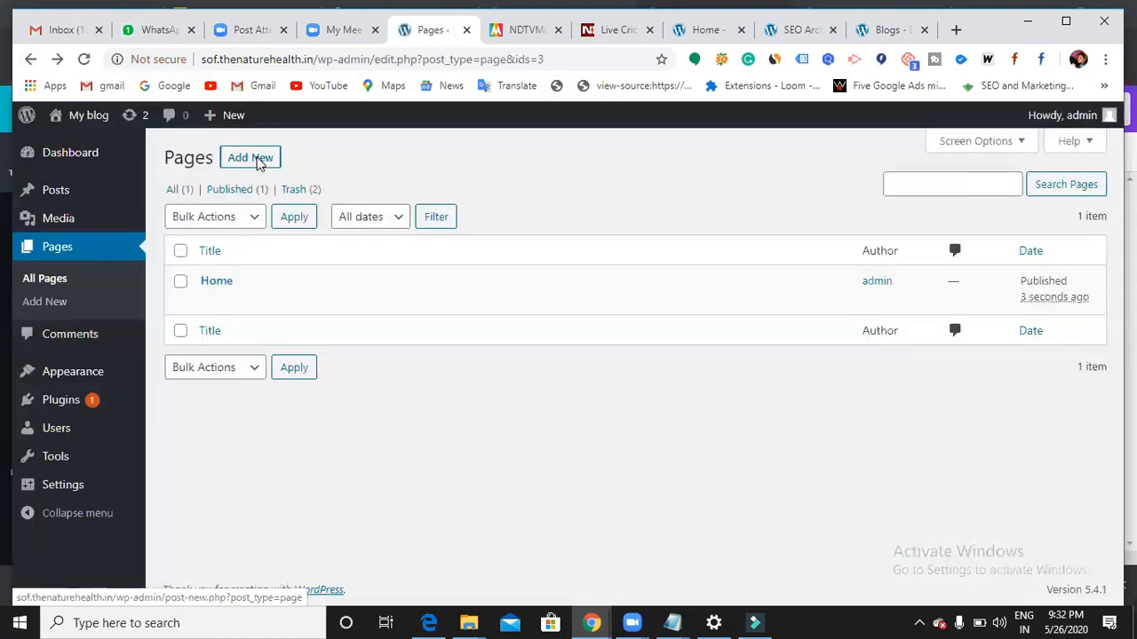
Publish empty pages titled 'SEO', 'Google Ads' and 'SMO', returning to the Pages list.
left_click(252, 158)
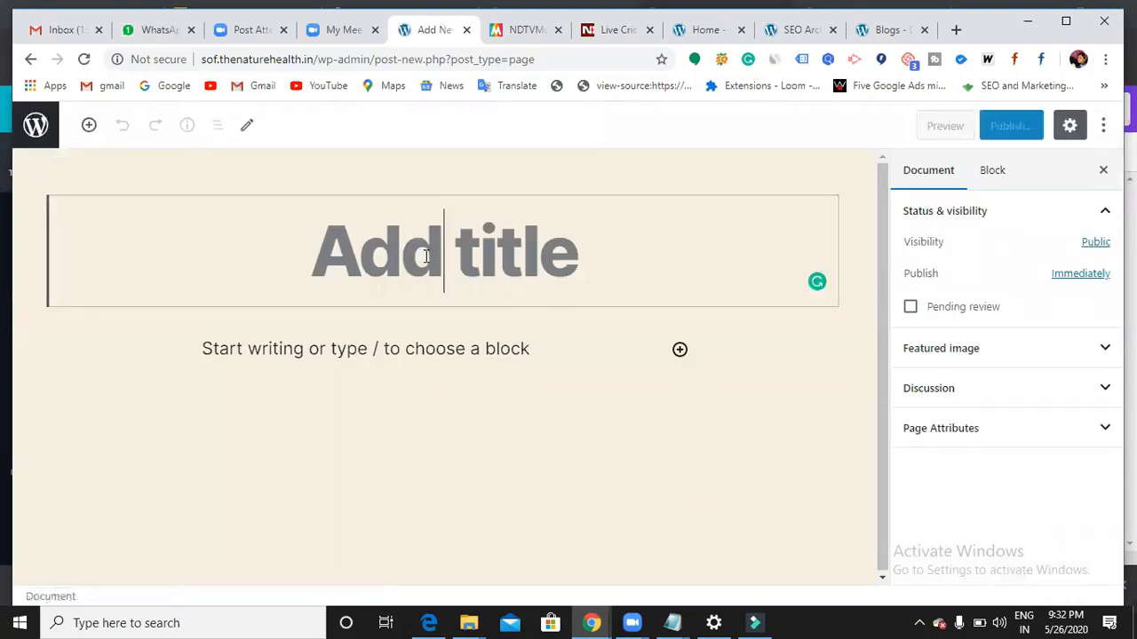
type("SEO")
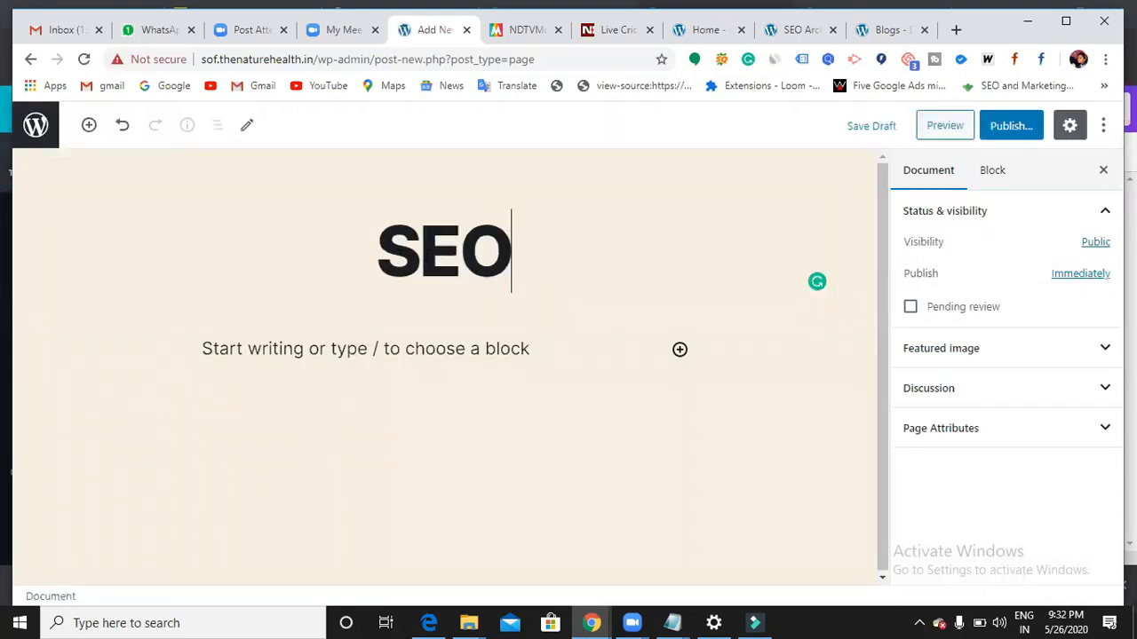
left_click(995, 134)
left_click(1001, 131)
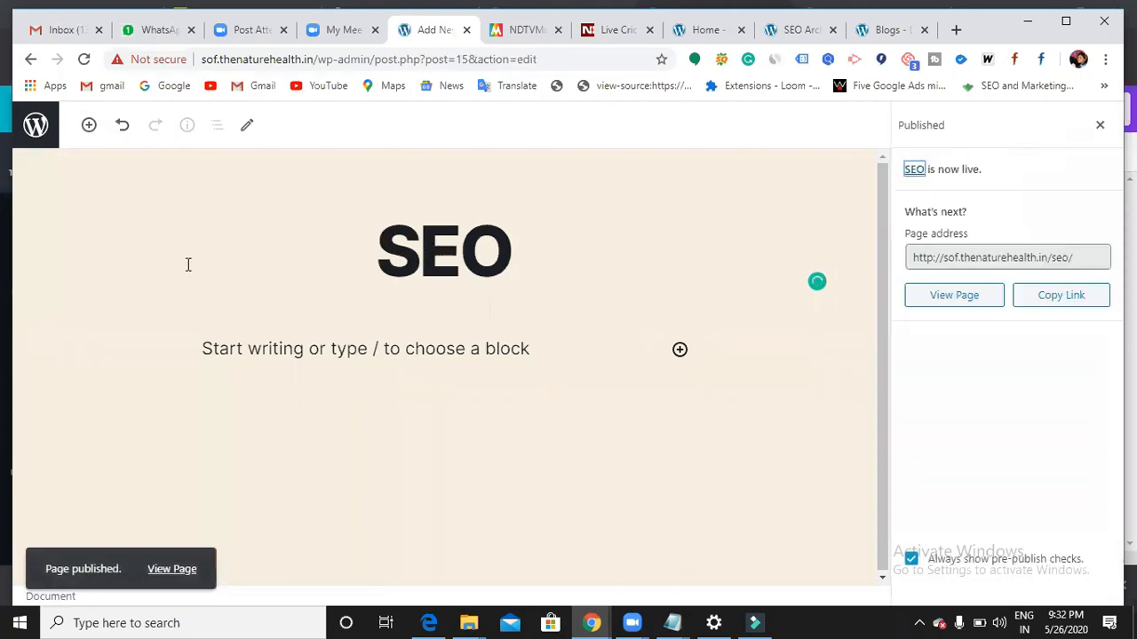
left_click(31, 60)
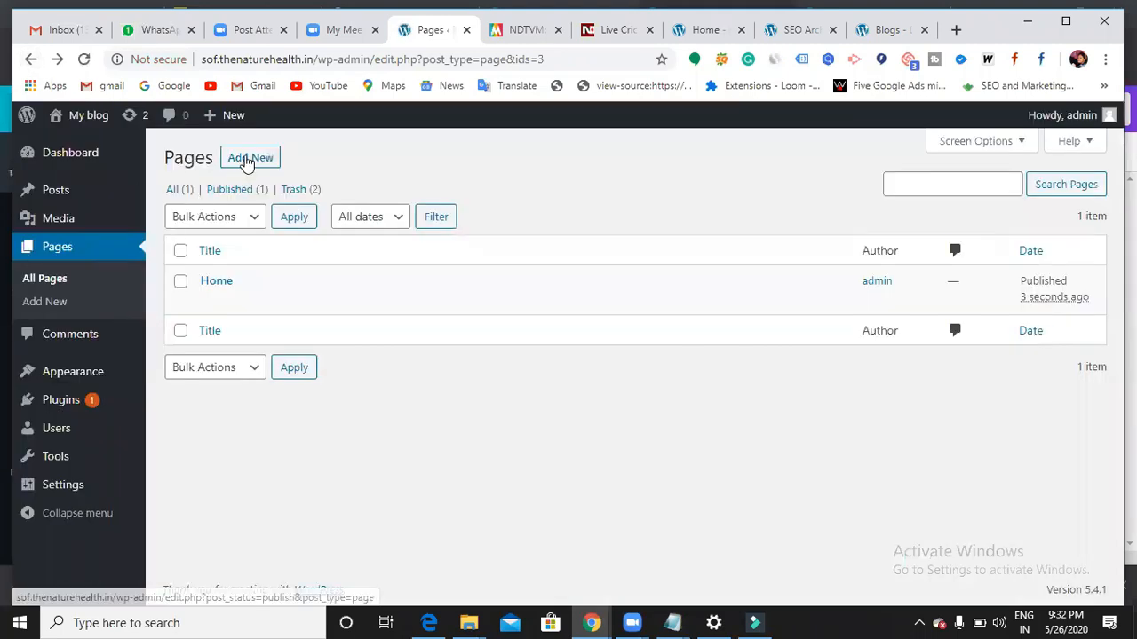
left_click(247, 160)
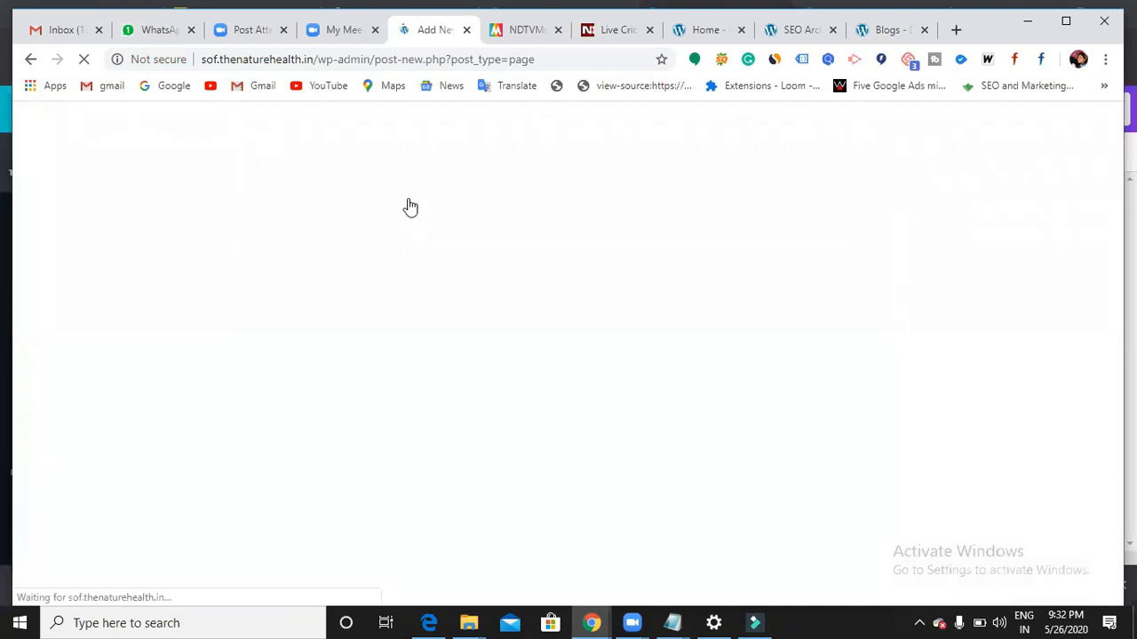
type("G")
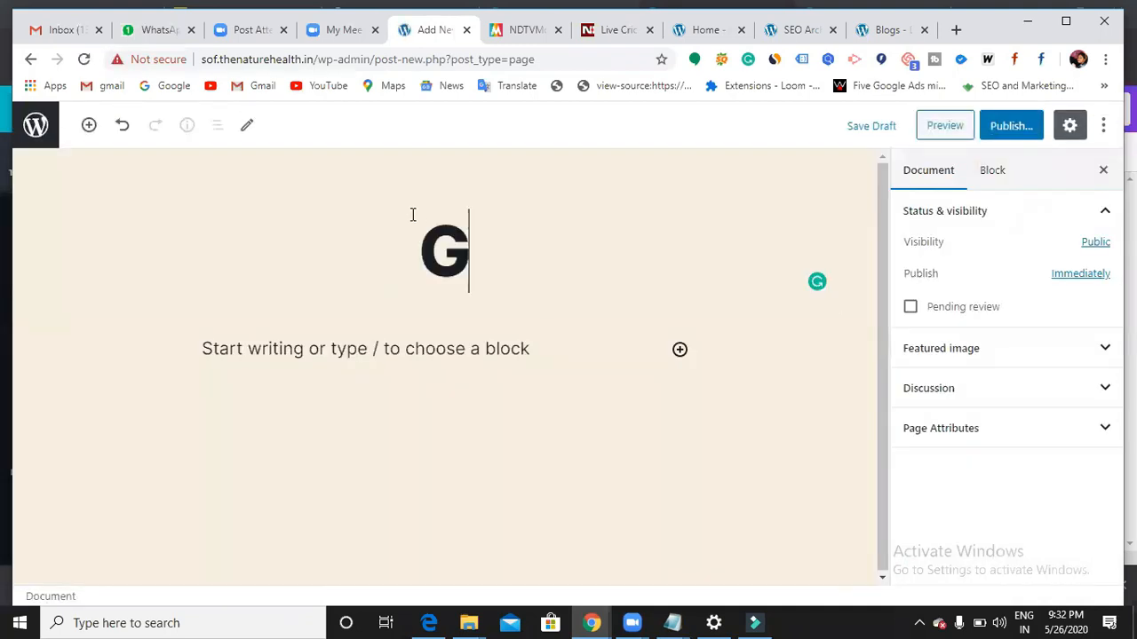
type("oogle Ads")
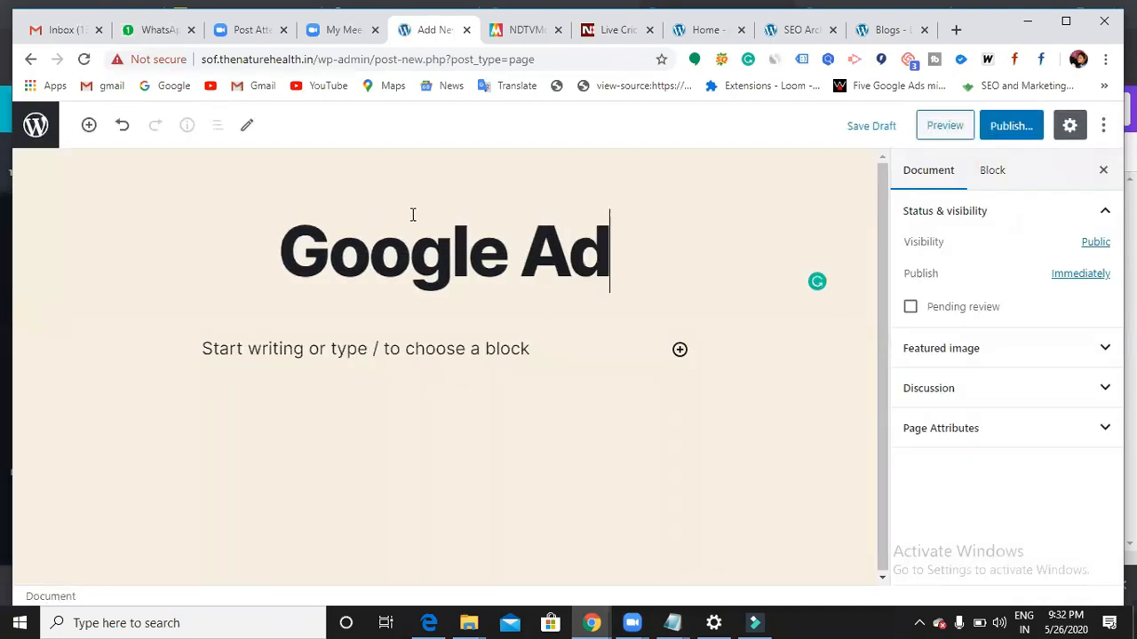
left_click(996, 133)
left_click(998, 133)
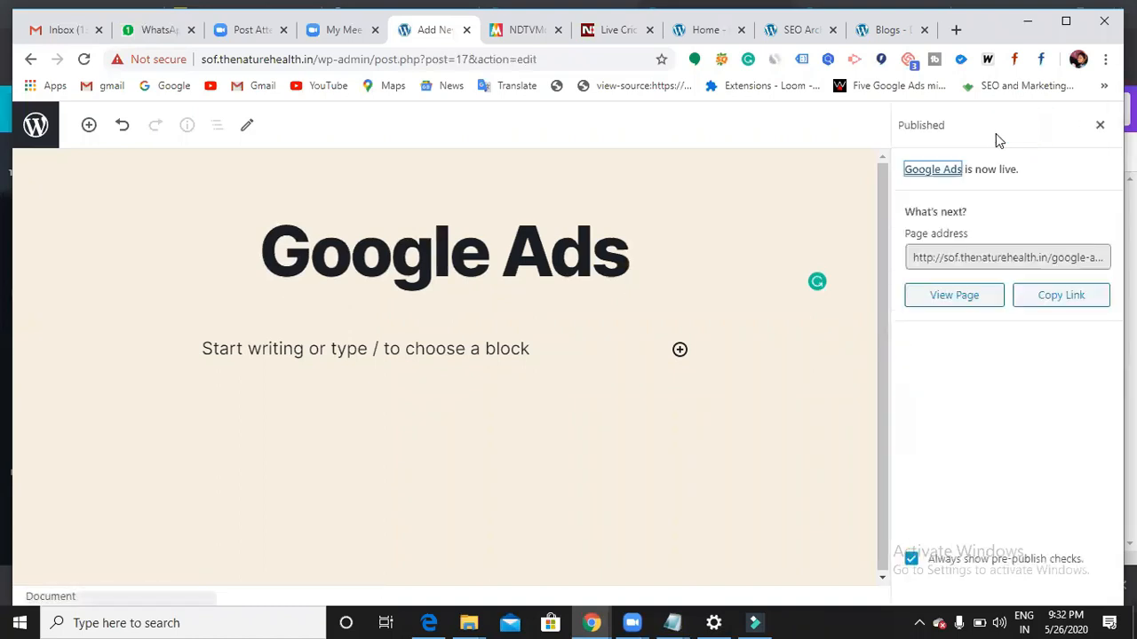
left_click(32, 61)
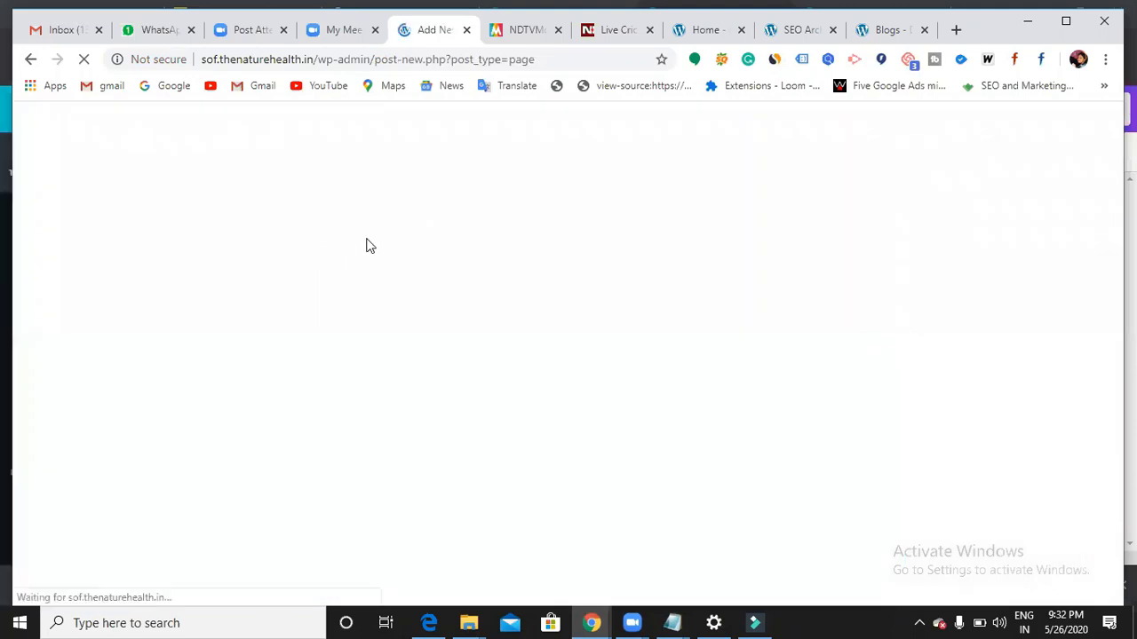
type("SMO")
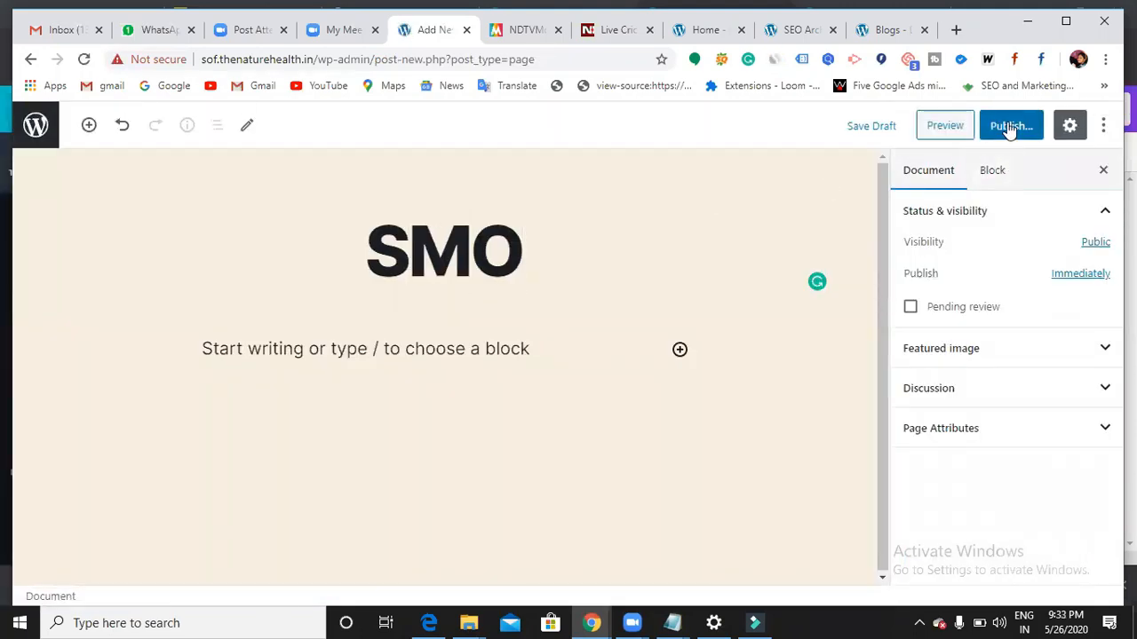
left_click(1009, 128)
left_click(1007, 126)
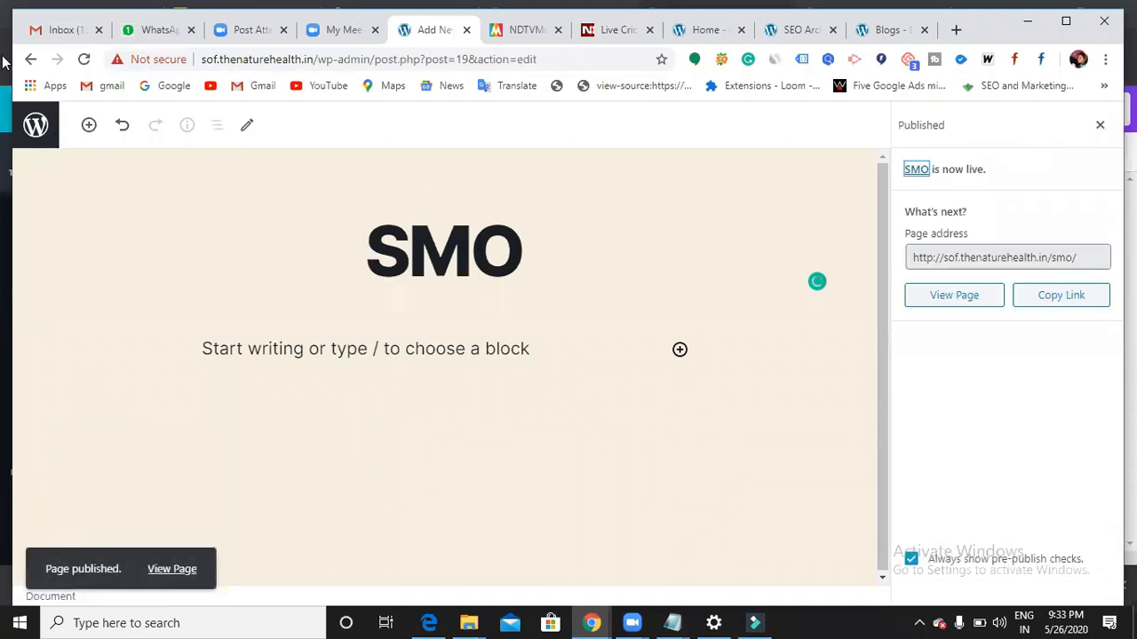
left_click(30, 61)
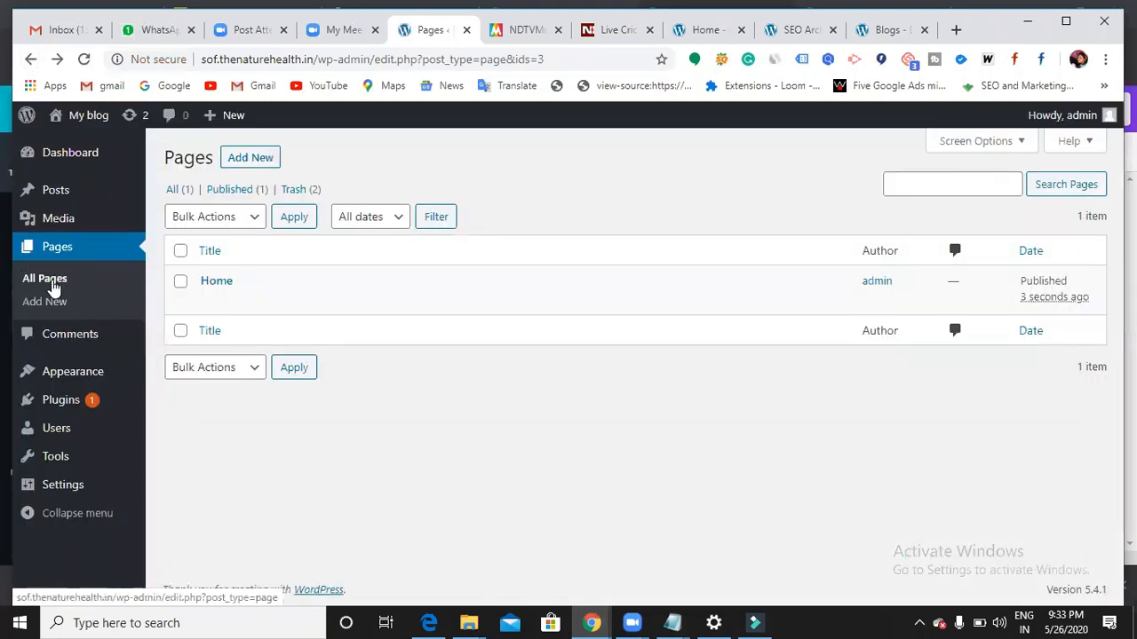
Scroll through the seven published pages in All Pages, then bring the Notepad notes forward.
left_click(45, 279)
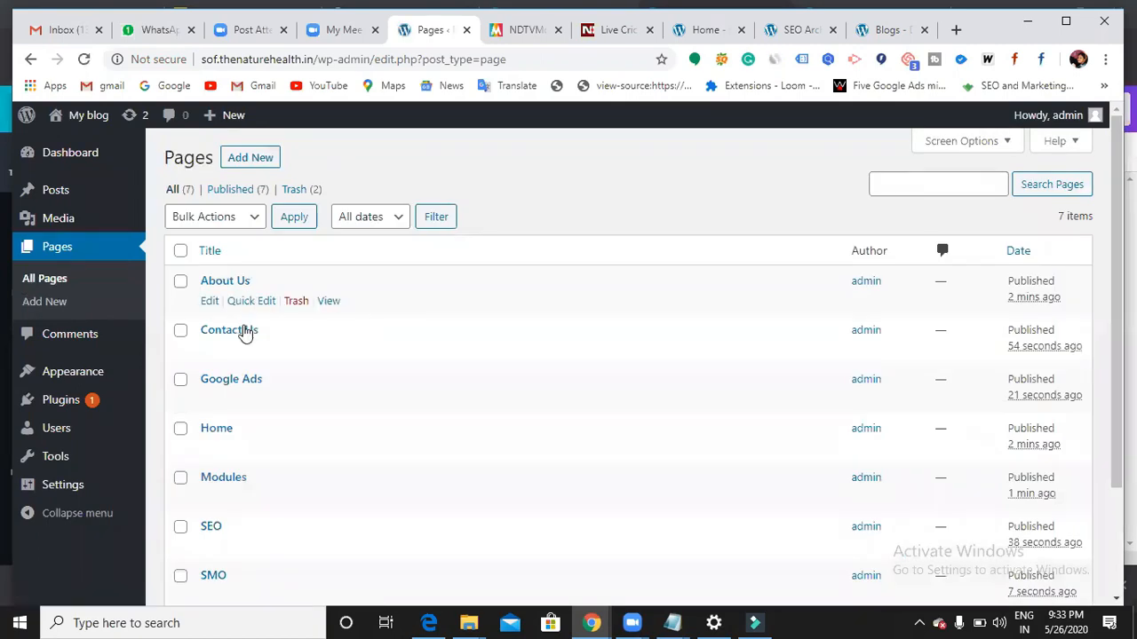
scroll(240, 413, "down", 1)
scroll(240, 413, "down", 1)
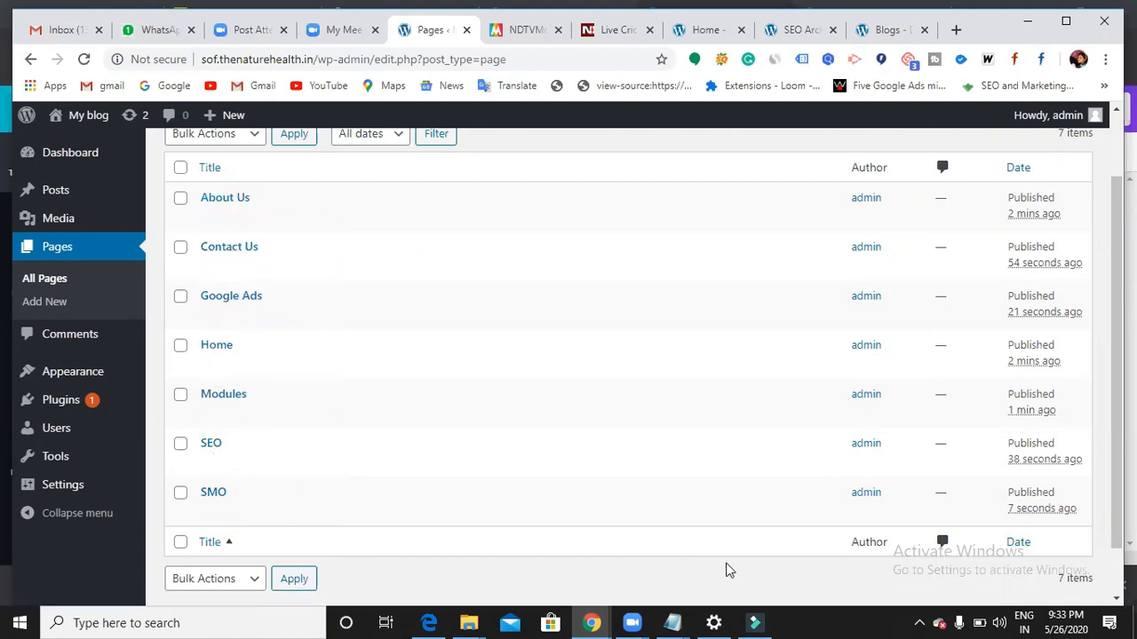
left_click(673, 622)
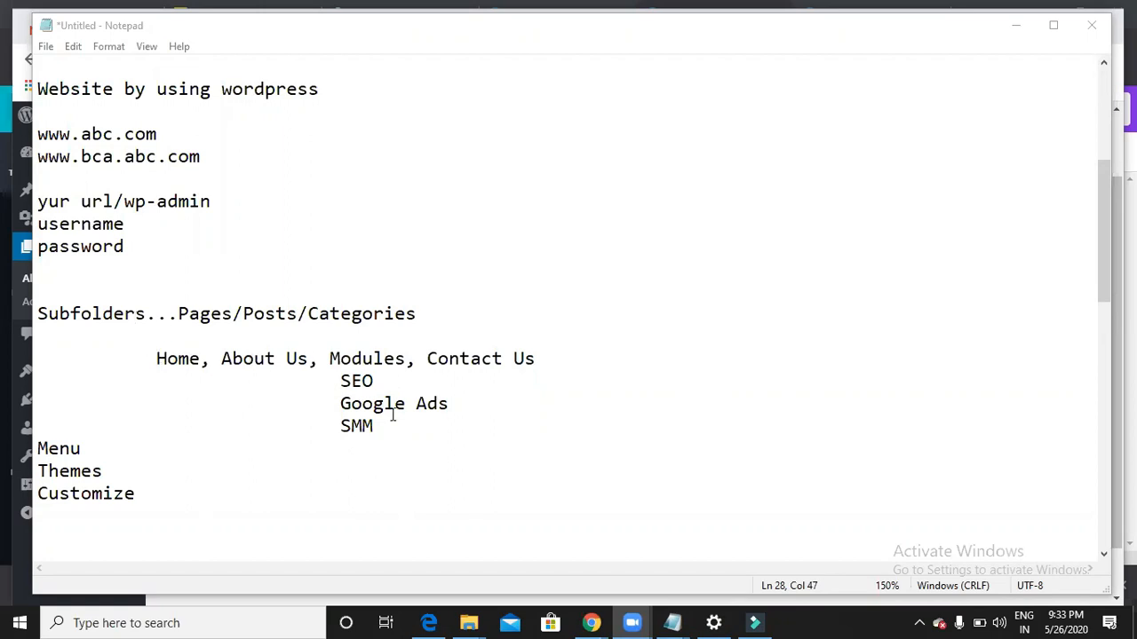
Review the Home, About Us, Modules, Contact Us lines in the notes, then minimize Notepad.
left_click_drag(395, 427, 101, 326)
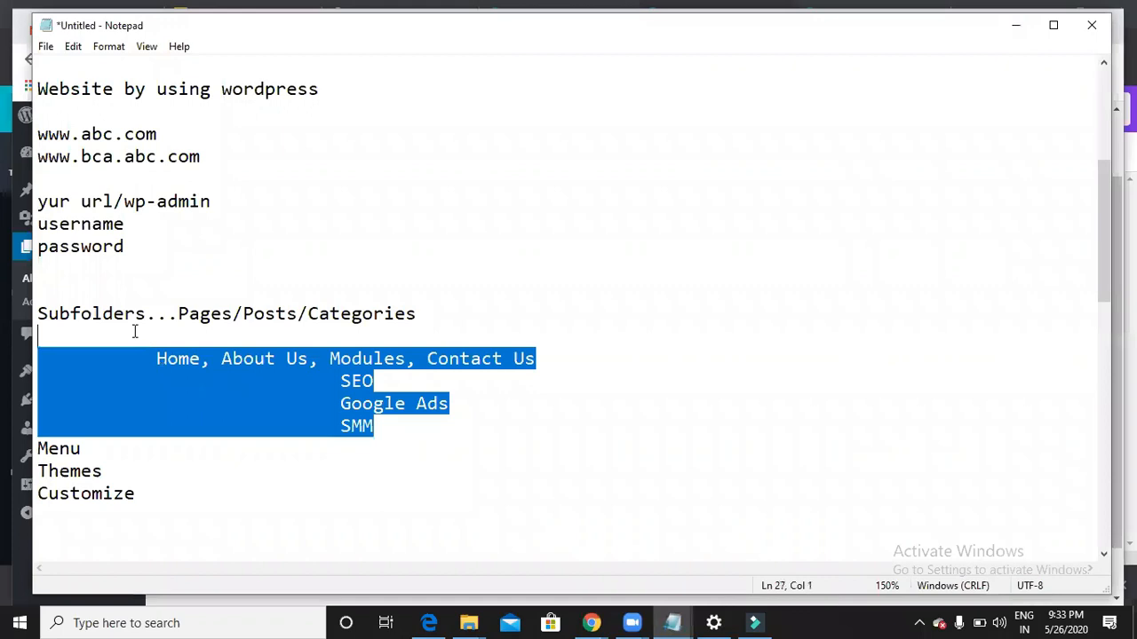
left_click(242, 316)
left_click(442, 315)
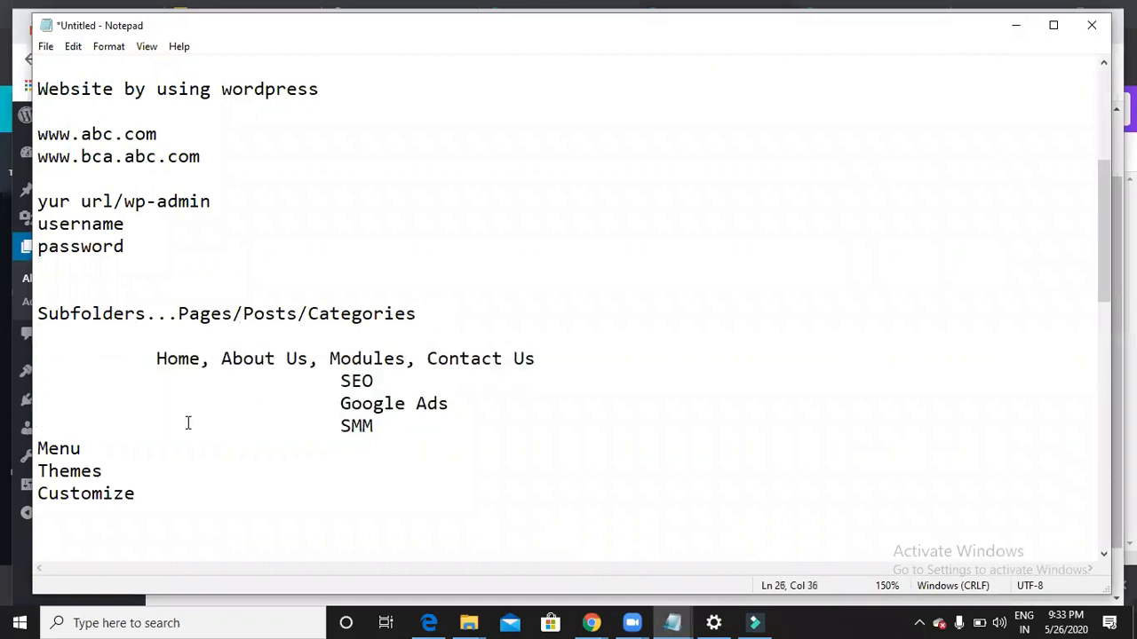
left_click(115, 450)
left_click(1011, 30)
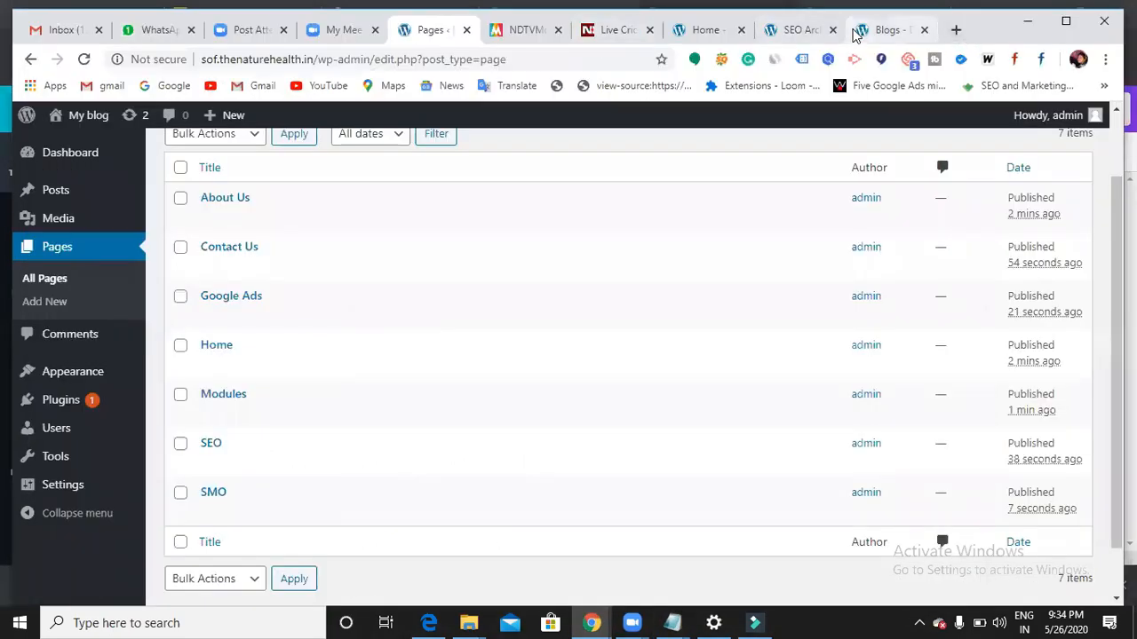
Look over the Digicourse site's navigation, then load odmt.in in a new tab.
left_click(781, 36)
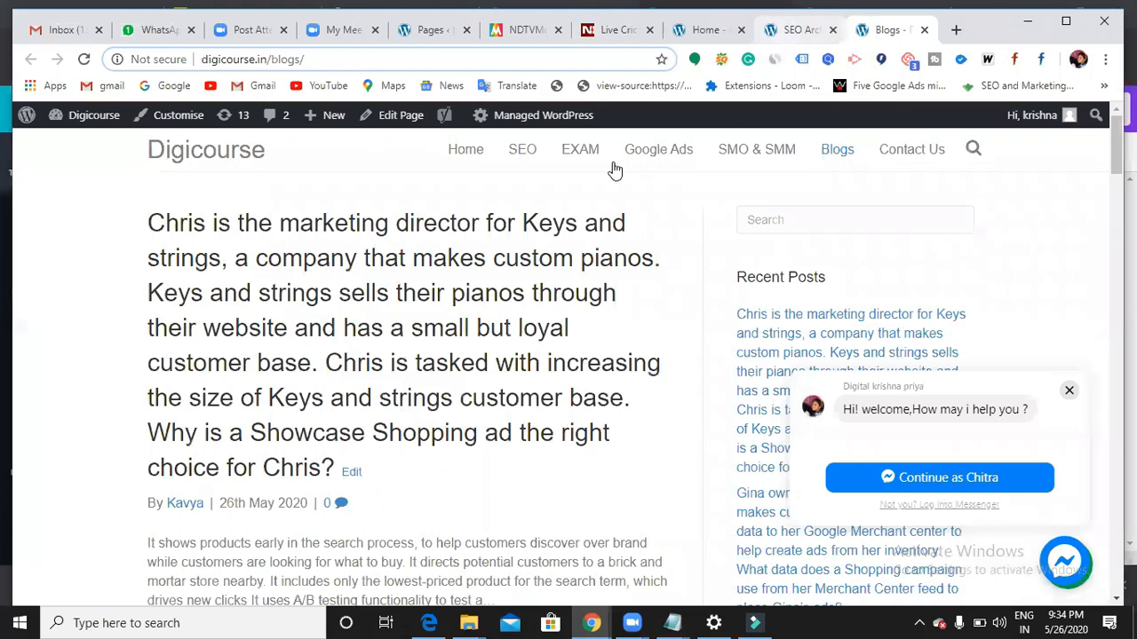
left_click_drag(145, 156, 944, 148)
left_click(956, 30)
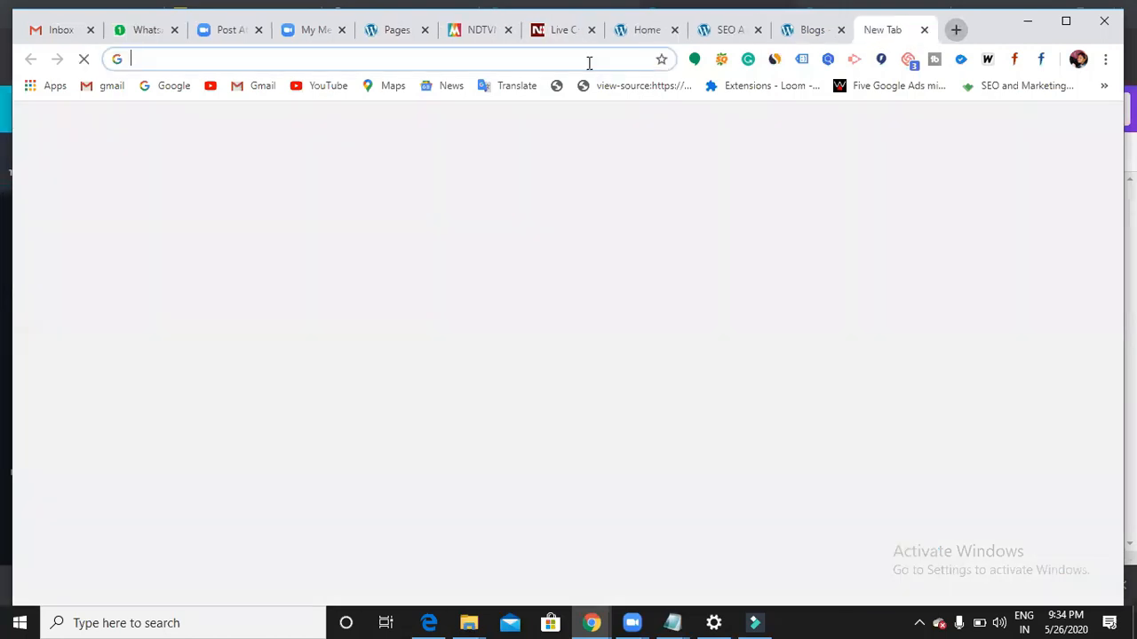
left_click(587, 55)
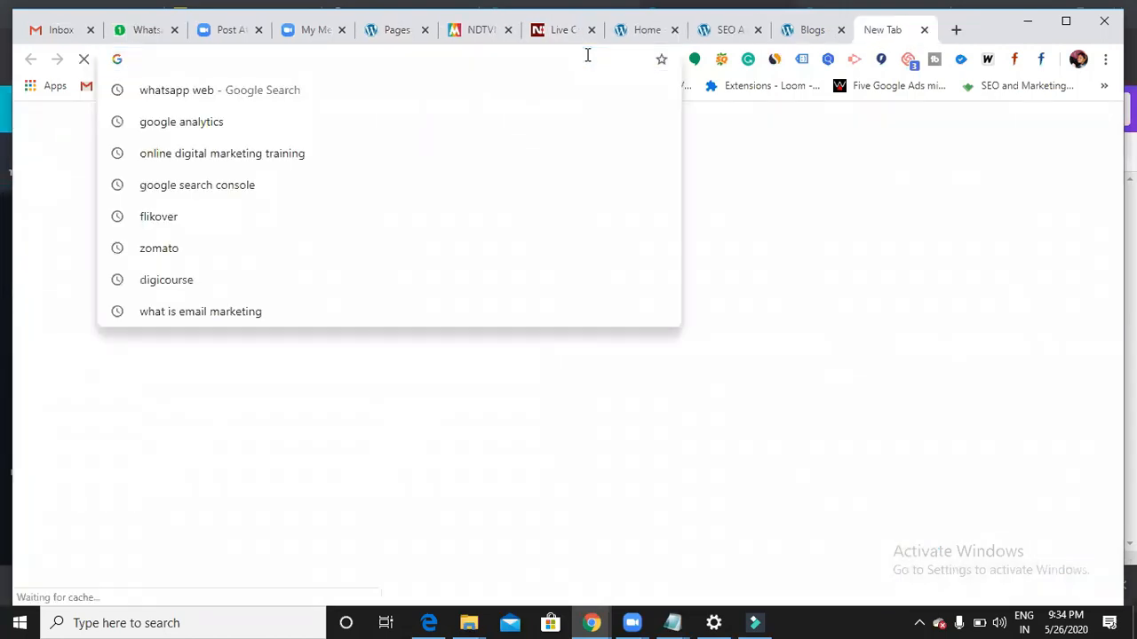
type("od")
key("Return")
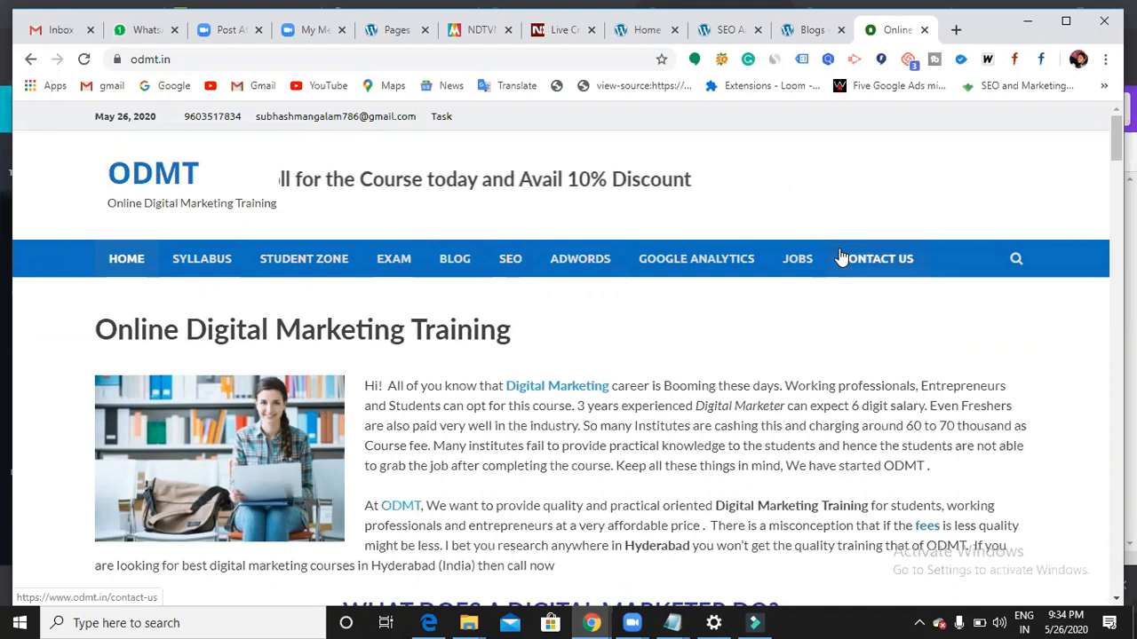
Return to the WordPress admin tab and go to the Appearance > Menus page.
left_click(382, 37)
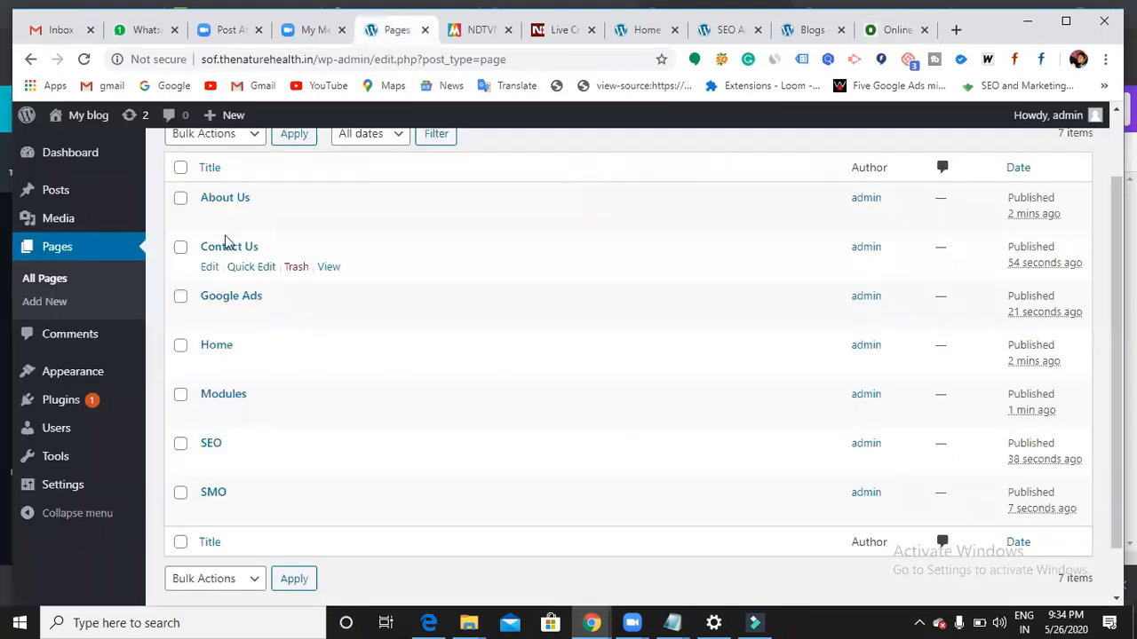
scroll(437, 190, "up", 1)
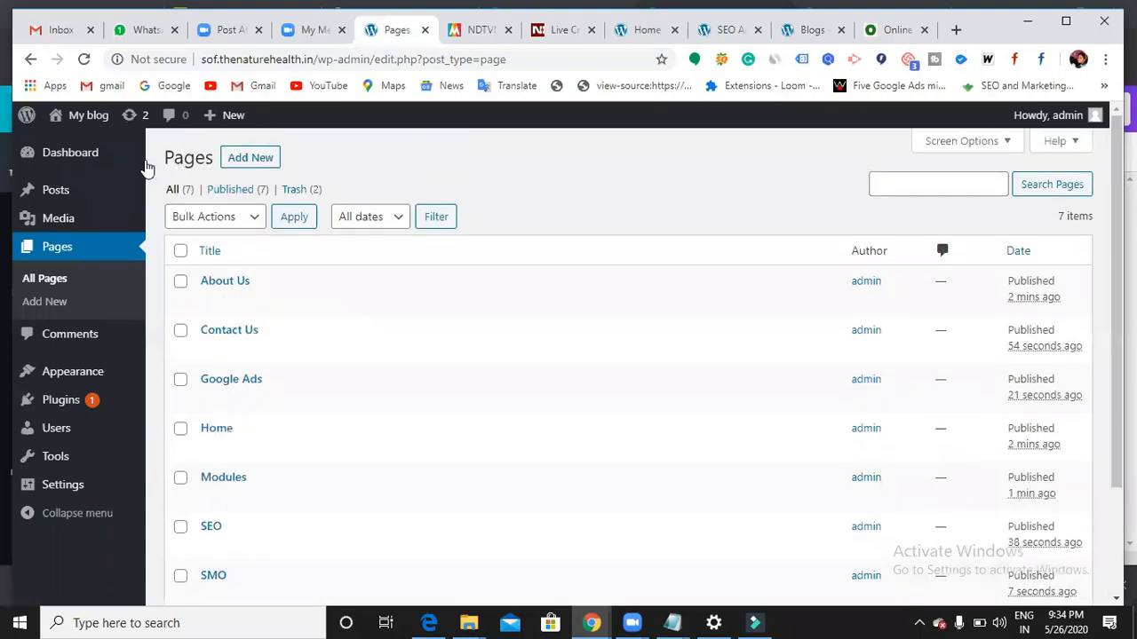
mouse_move(62, 153)
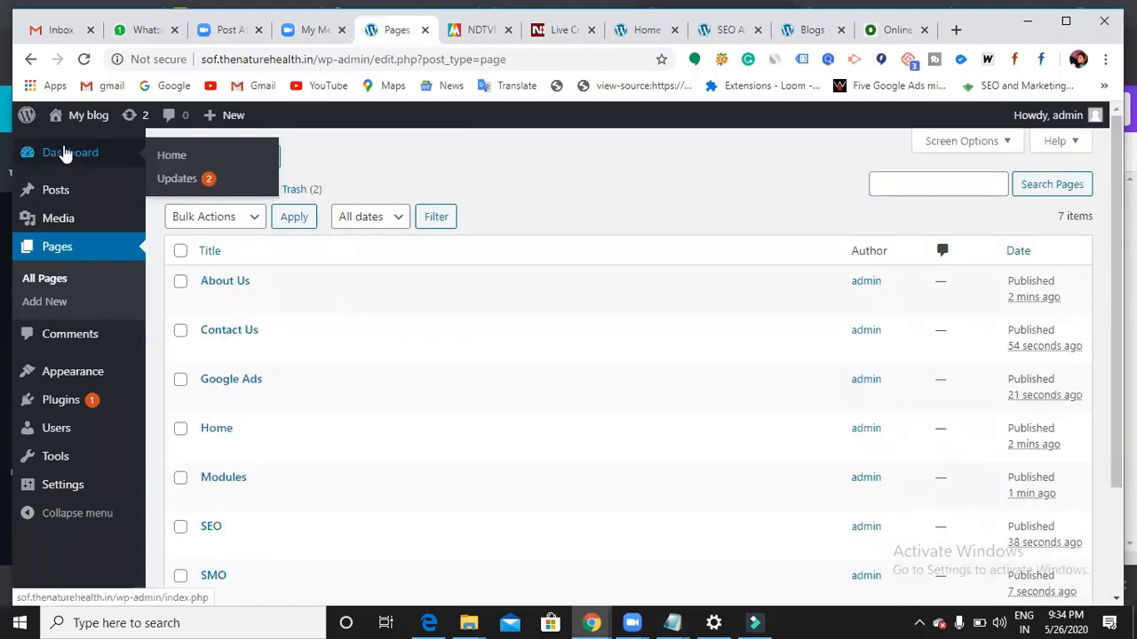
mouse_move(60, 189)
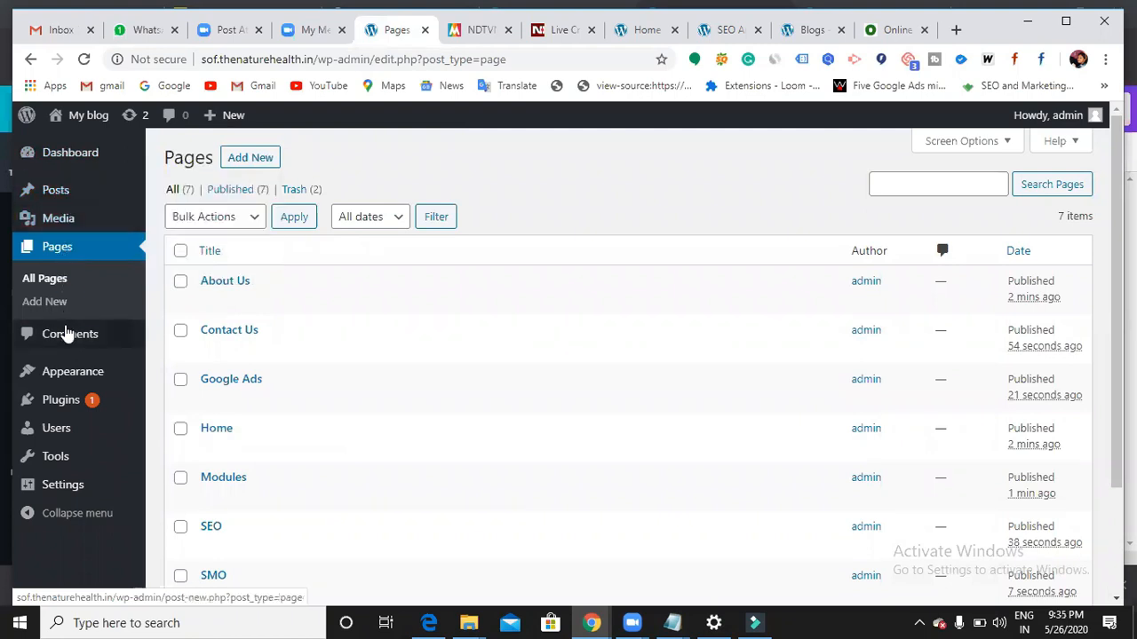
mouse_move(74, 376)
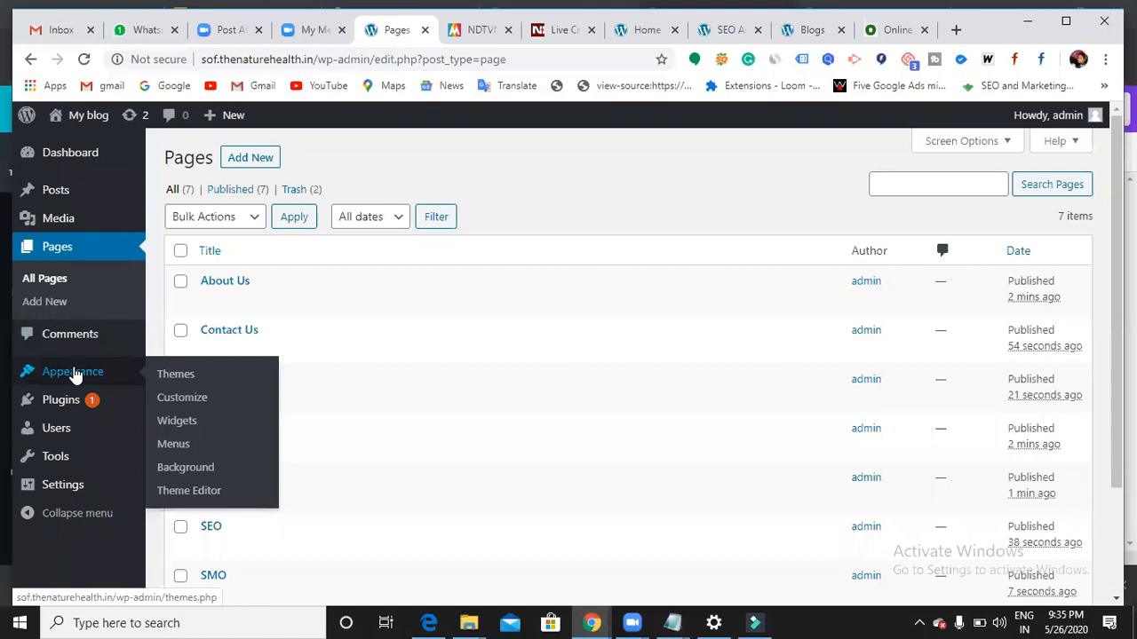
left_click(176, 449)
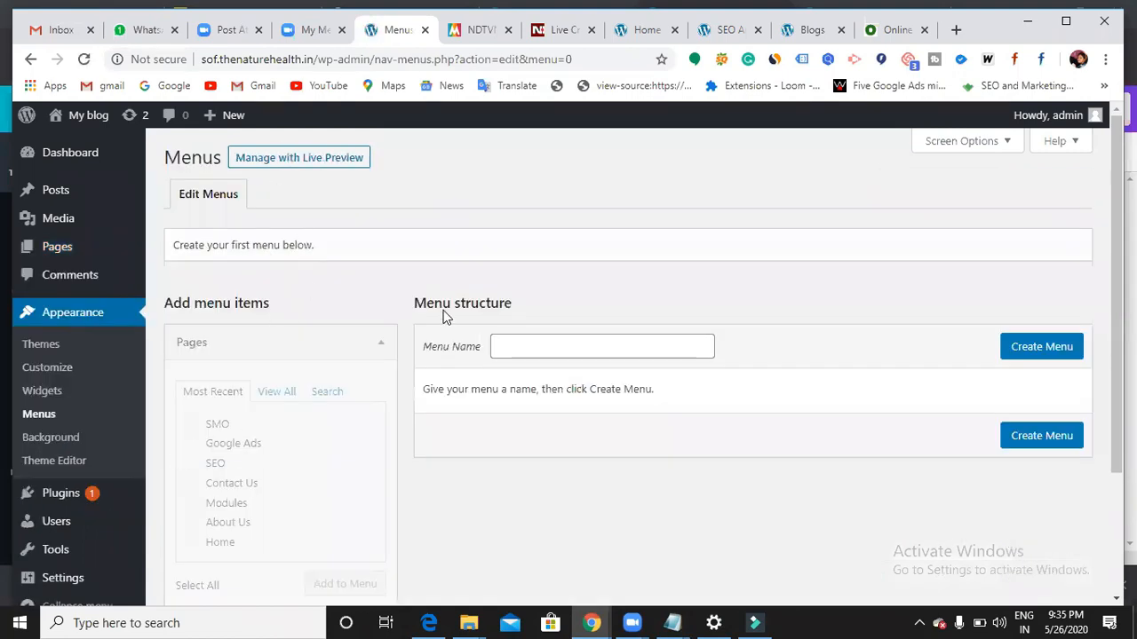
Name a new menu '9pm batch' and create it.
left_click_drag(428, 302, 511, 305)
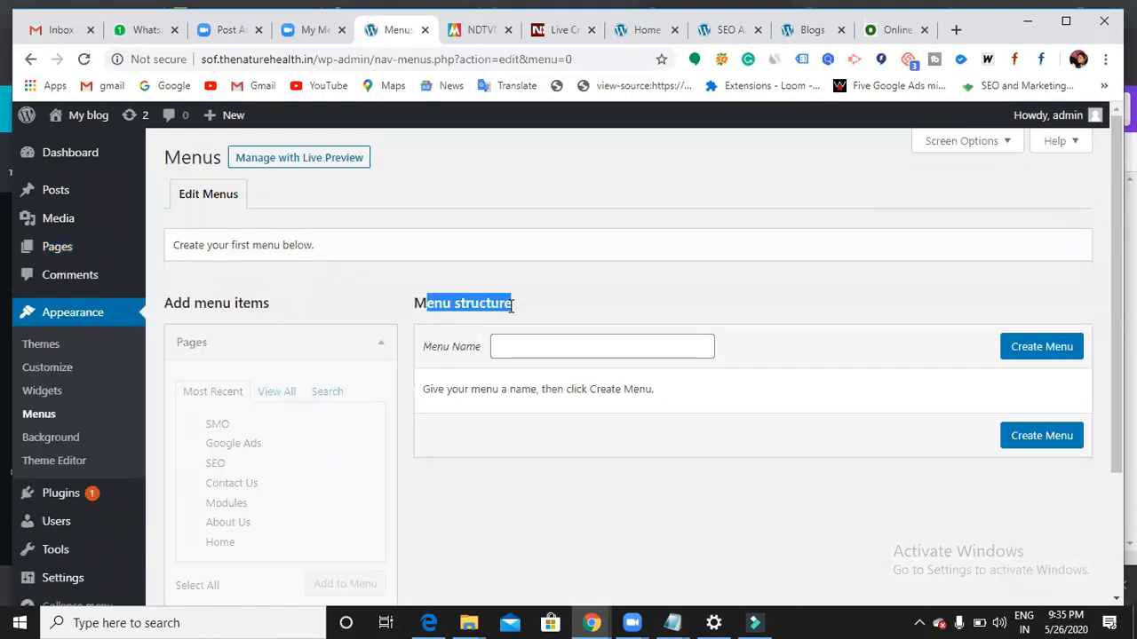
left_click(511, 346)
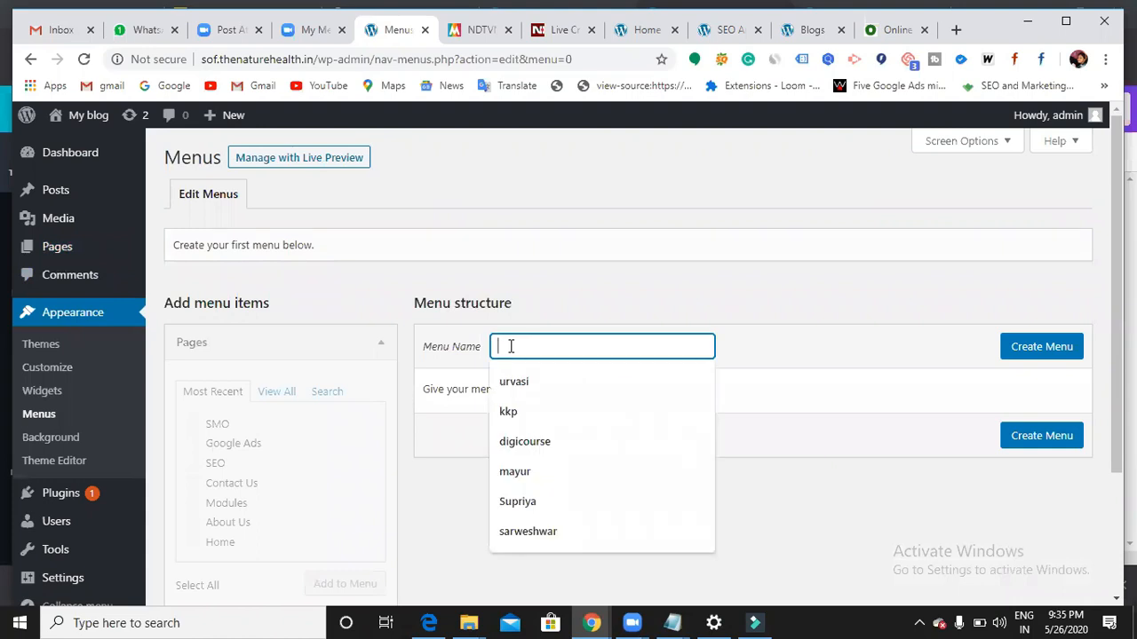
type("9pm")
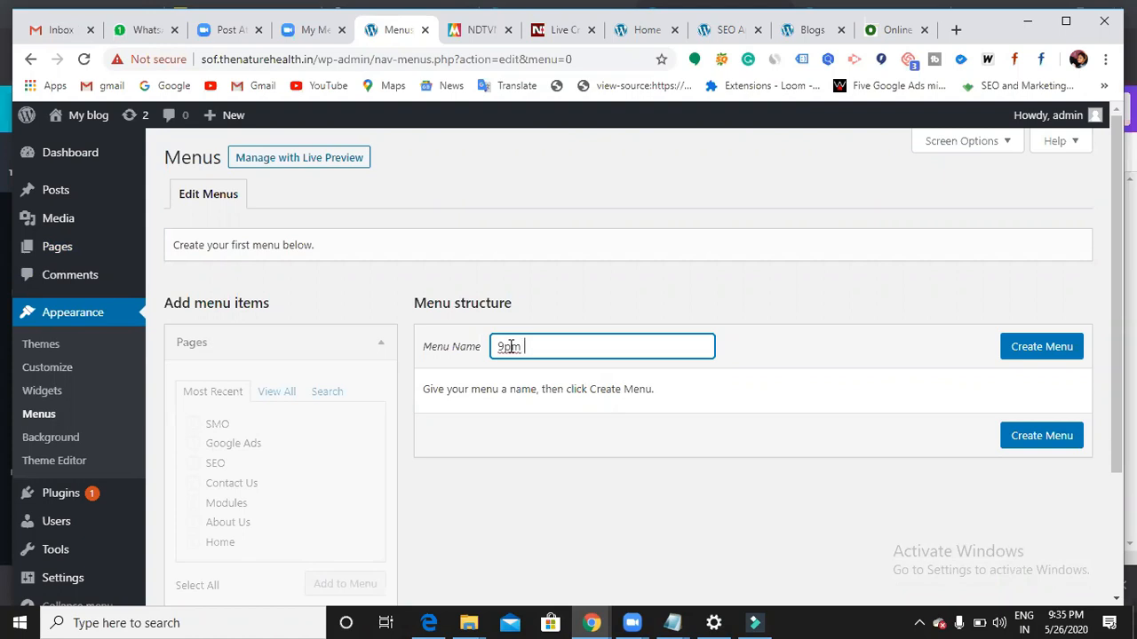
type(" batch")
left_click(1042, 349)
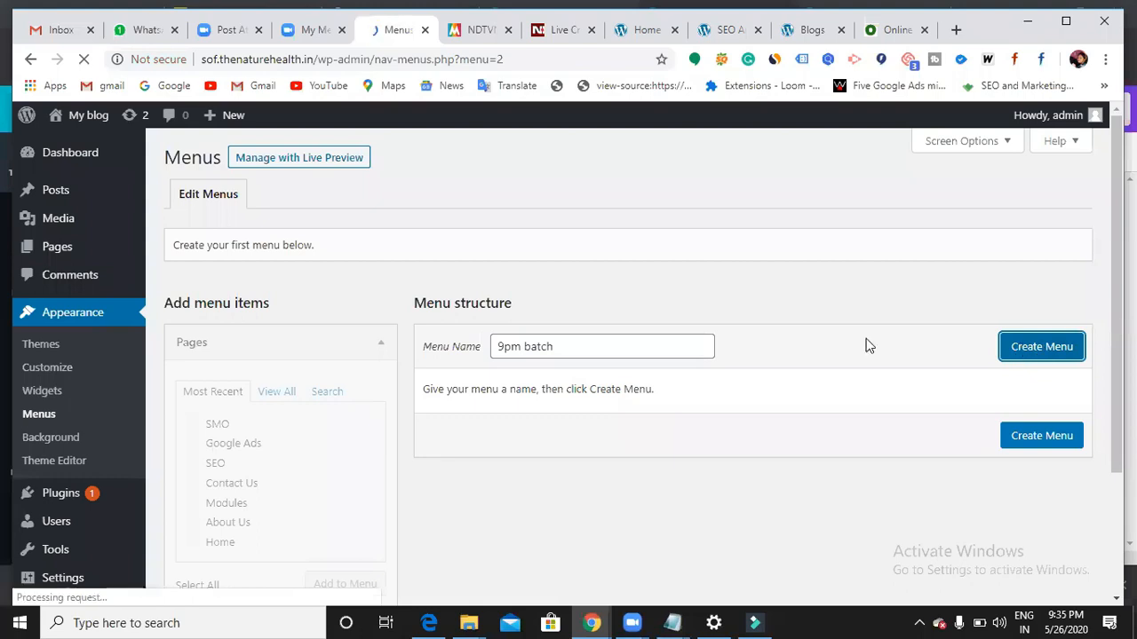
scroll(364, 264, "down", 2)
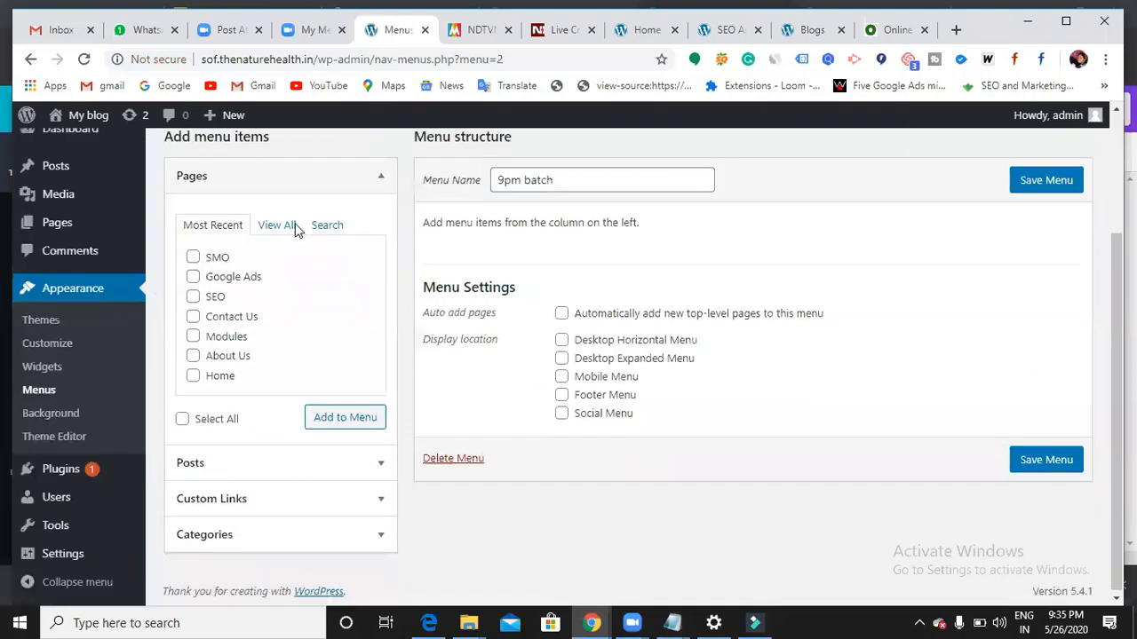
Select Home, About Us, Modules, Contact Us, SEO, Google Ads and SMO under Pages and add them to the menu.
left_click(378, 185)
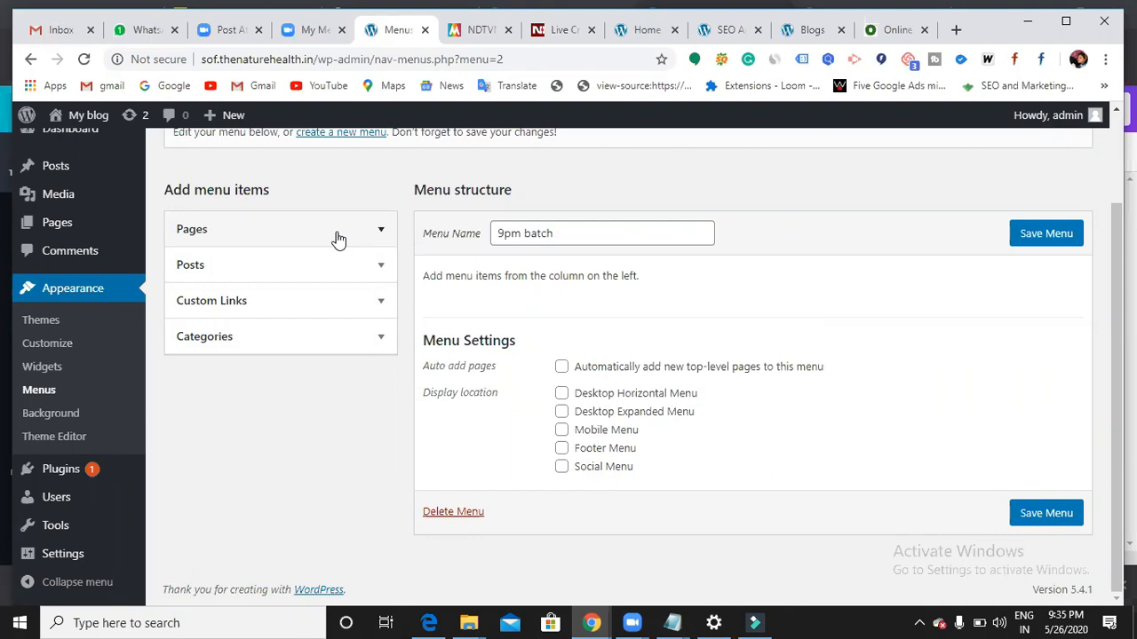
left_click(337, 238)
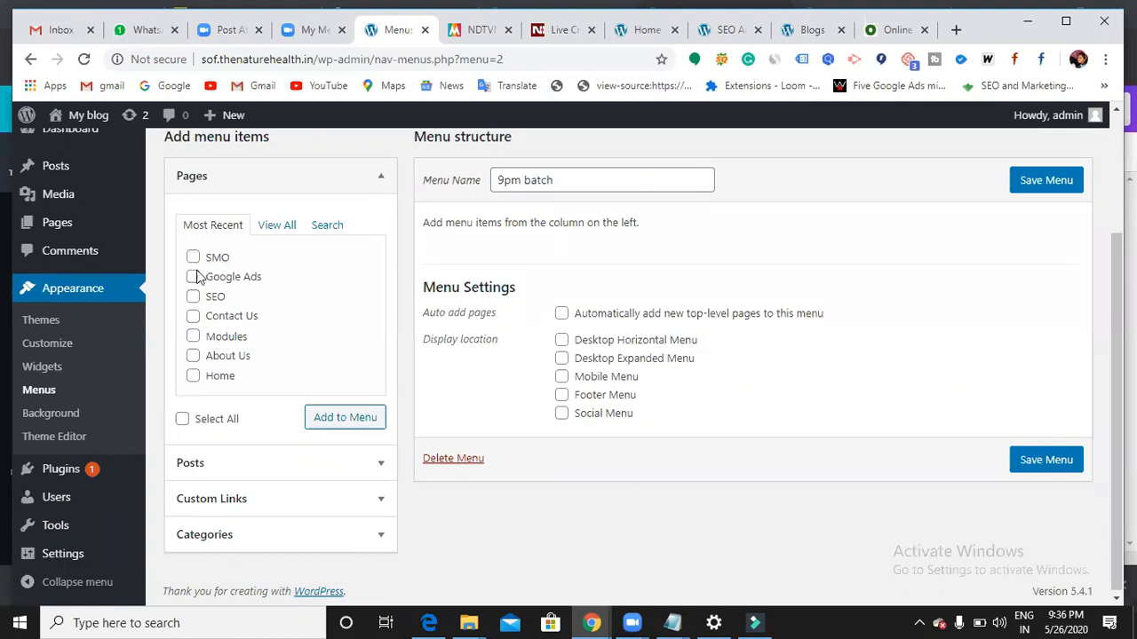
left_click(192, 380)
left_click(193, 356)
left_click(193, 336)
left_click(192, 317)
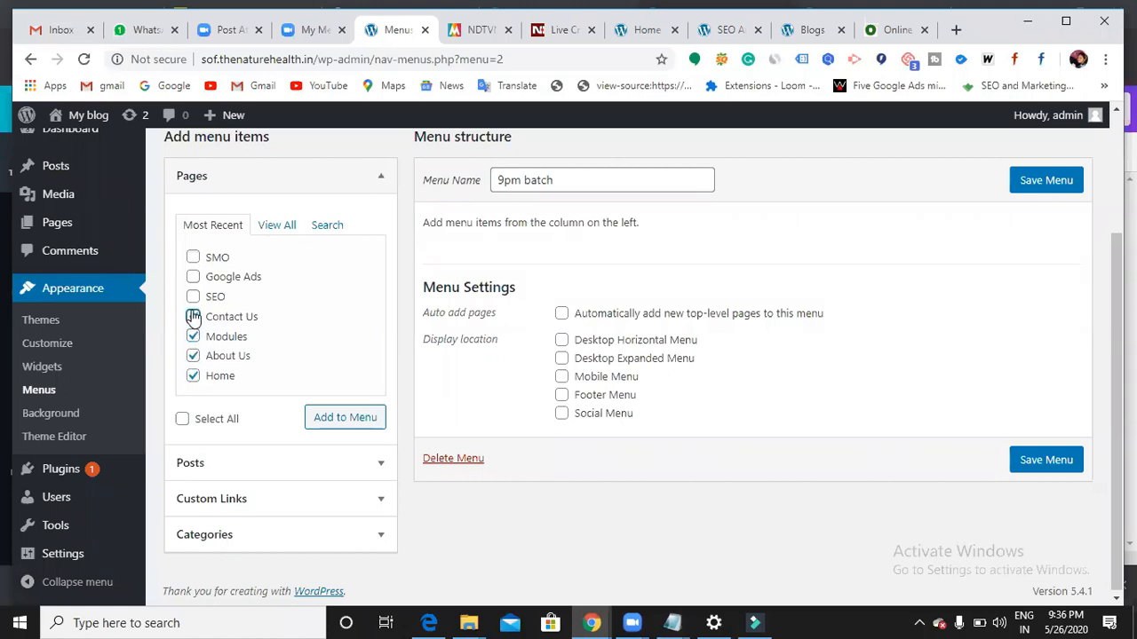
left_click(193, 296)
left_click(192, 277)
left_click(193, 258)
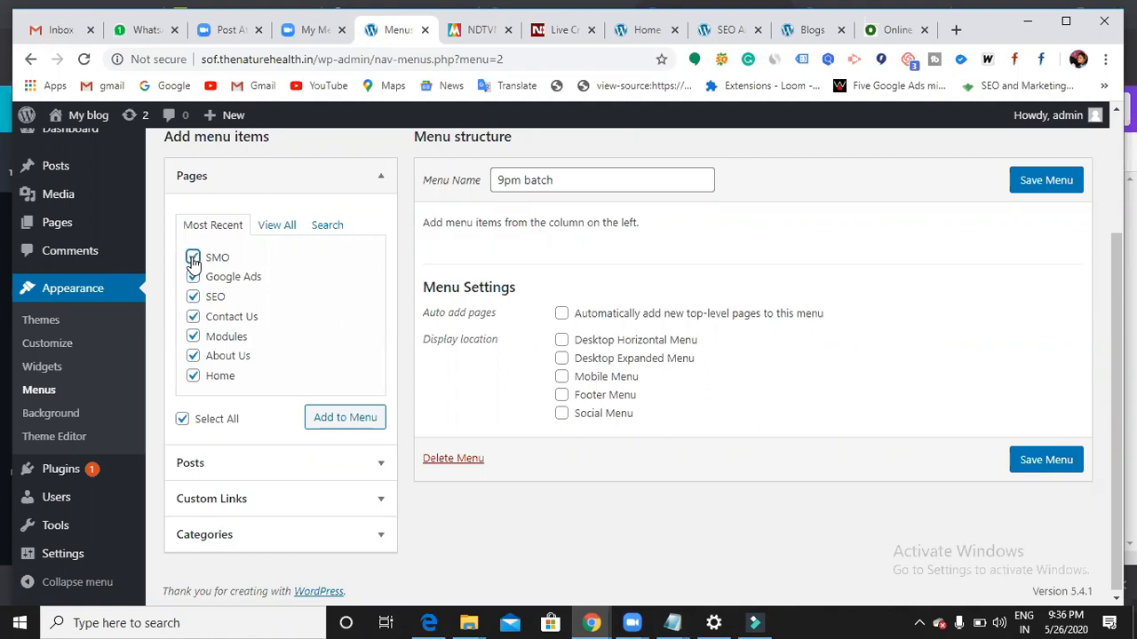
left_click(337, 420)
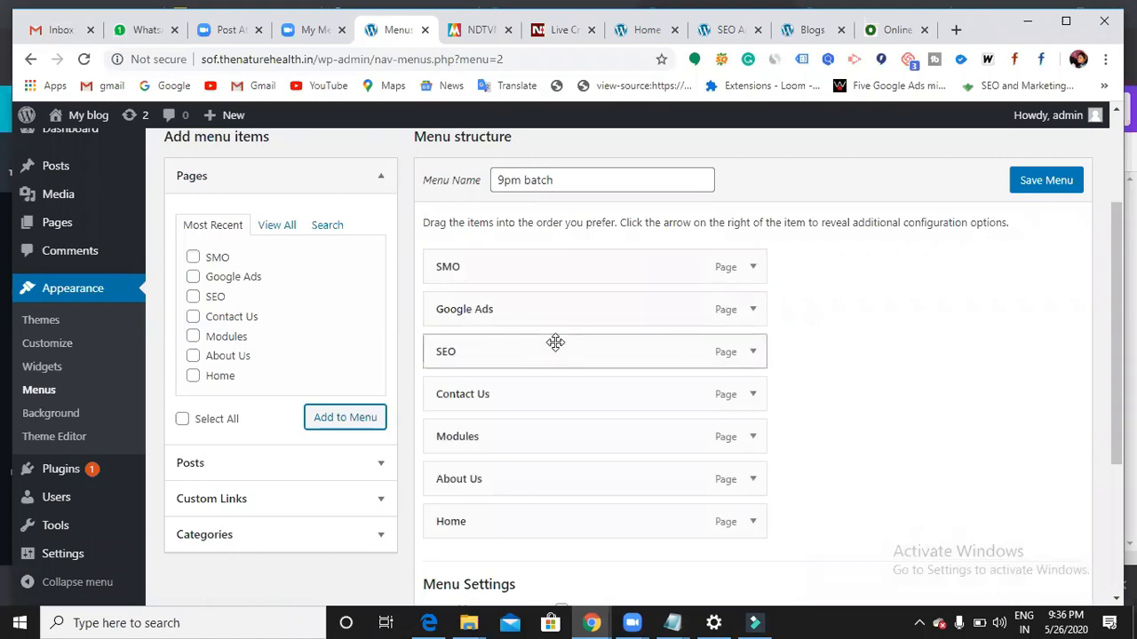
scroll(635, 559, "down", 1)
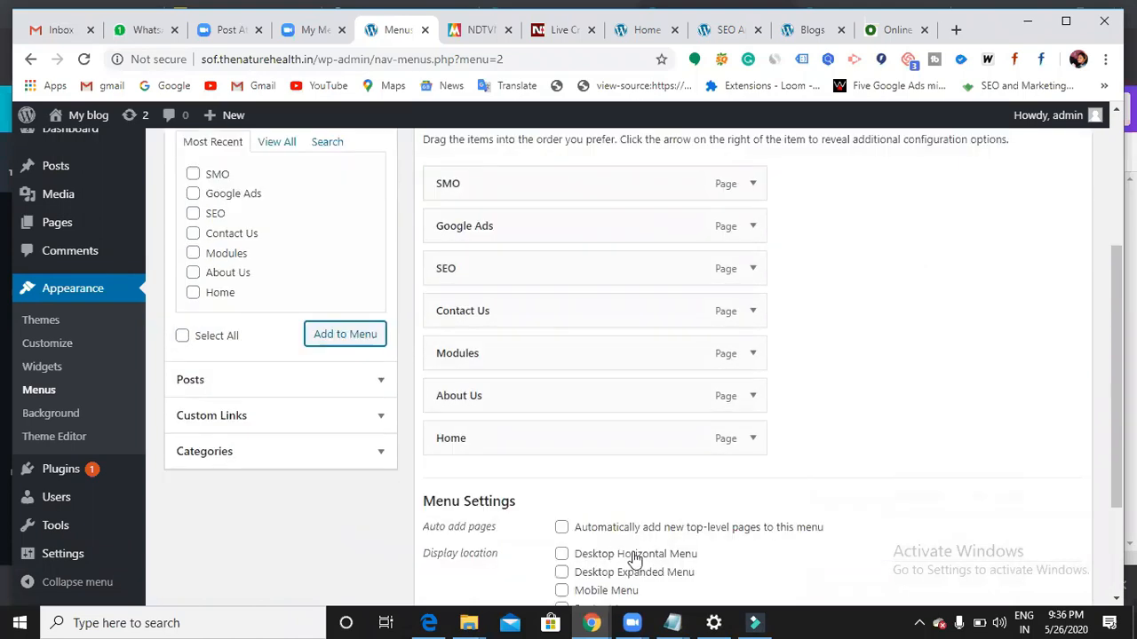
mouse_move(672, 622)
left_click(596, 556)
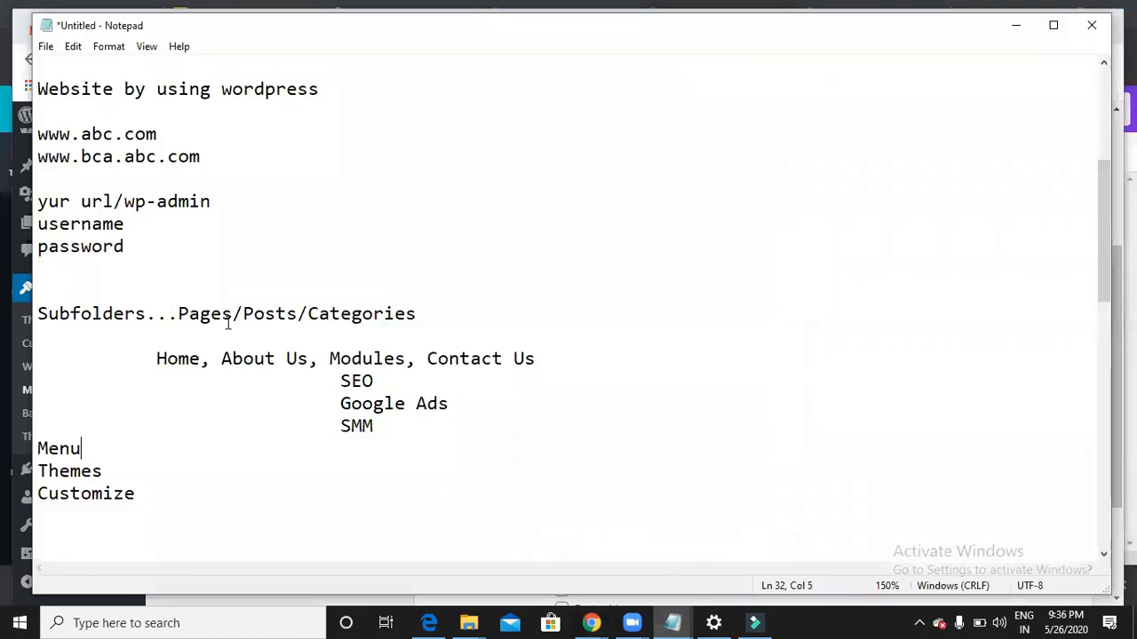
left_click(155, 358)
left_click_drag(154, 357, 447, 436)
left_click(448, 436)
left_click(1015, 25)
scroll(655, 299, "up", 2)
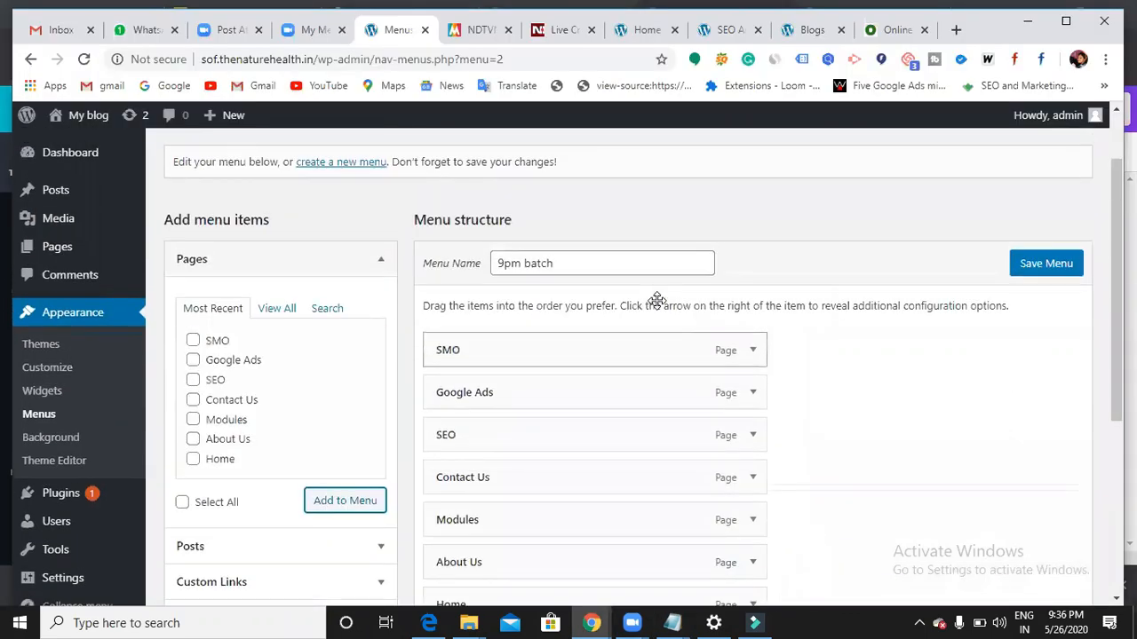
scroll(655, 299, "down", 3)
scroll(656, 301, "up", 1)
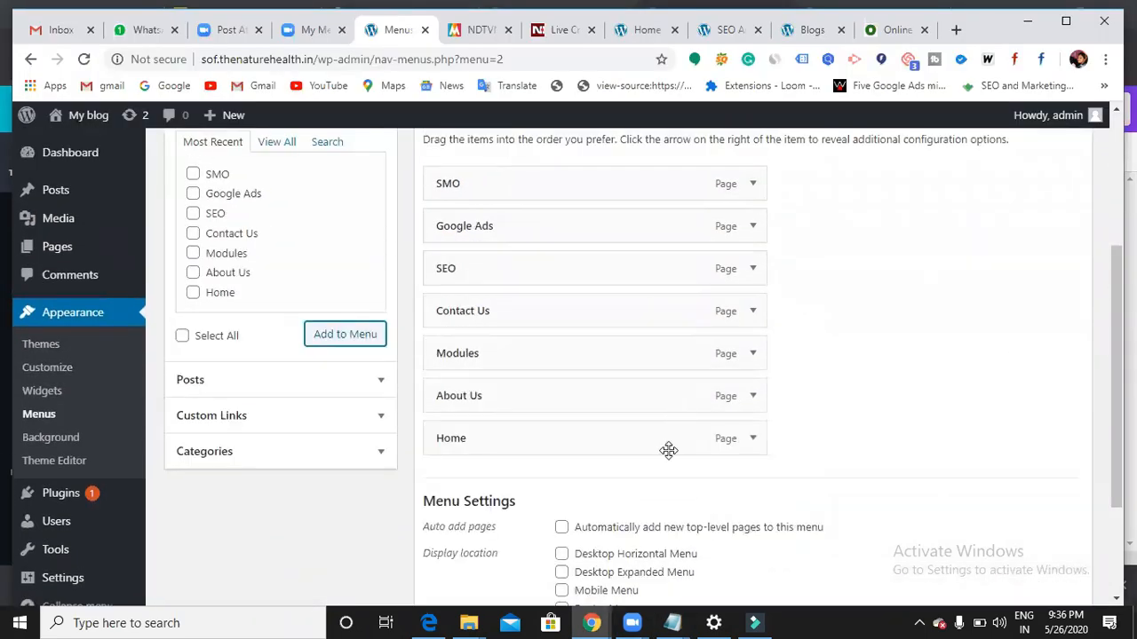
mouse_move(673, 621)
left_click(520, 540)
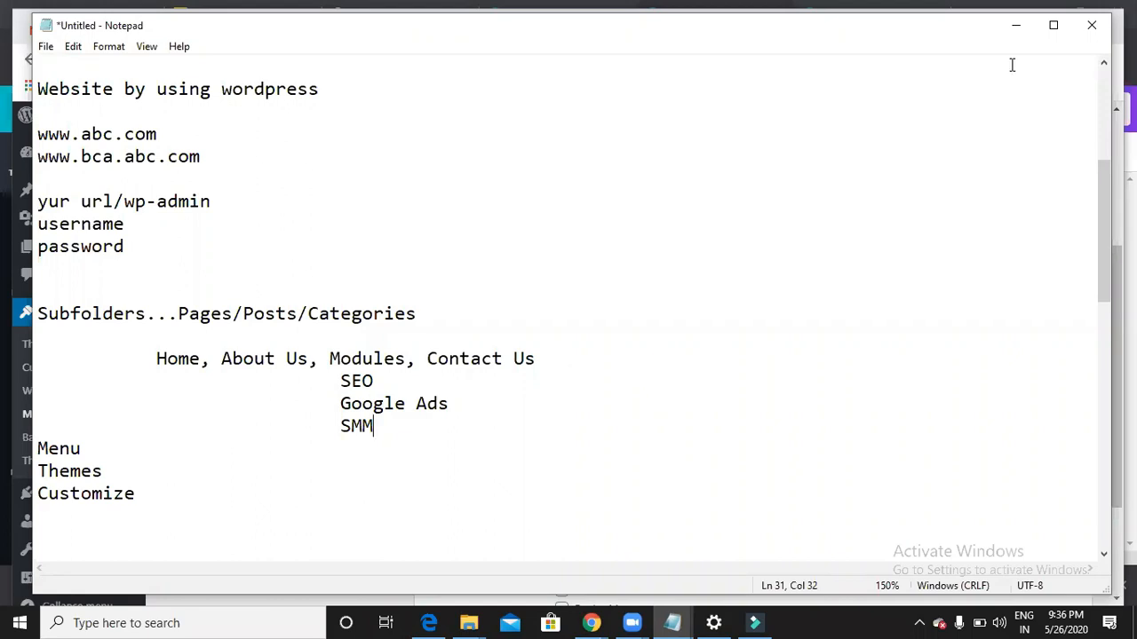
left_click(1027, 32)
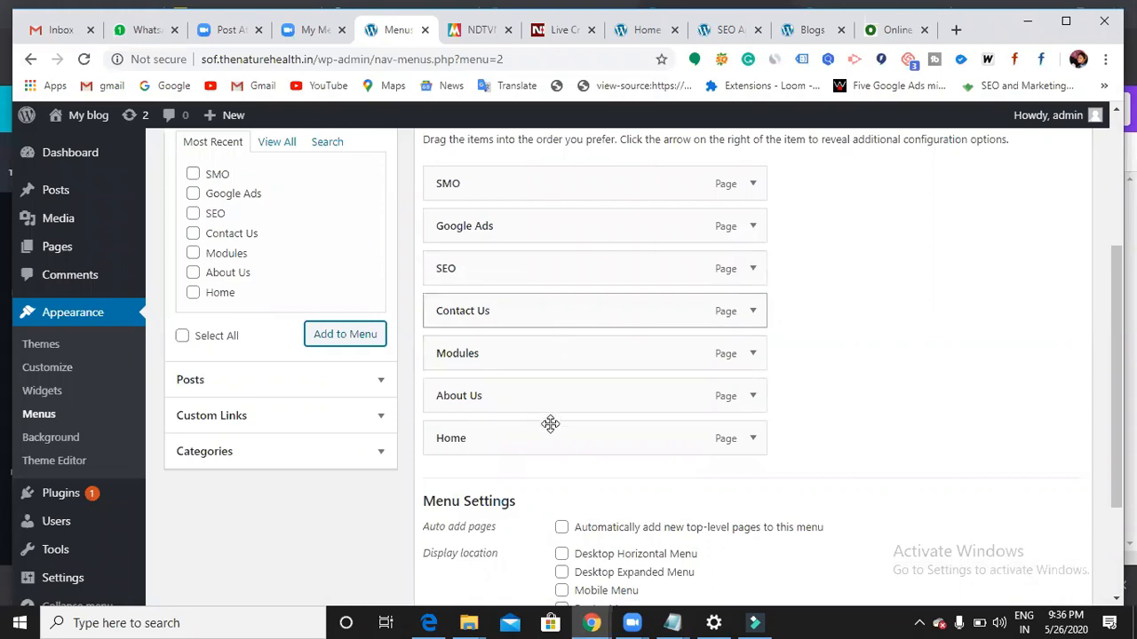
Reorder the menu items to Home, About Us, Modules, then SEO and Google Ads.
left_click_drag(547, 441, 547, 181)
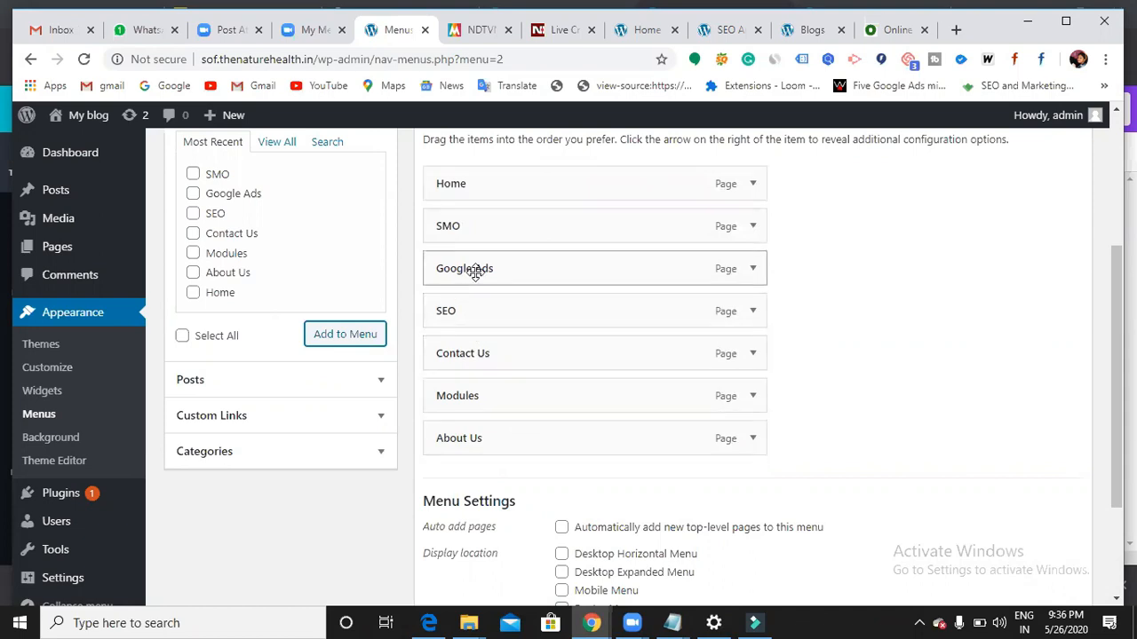
left_click_drag(489, 436, 480, 224)
left_click_drag(508, 382, 489, 263)
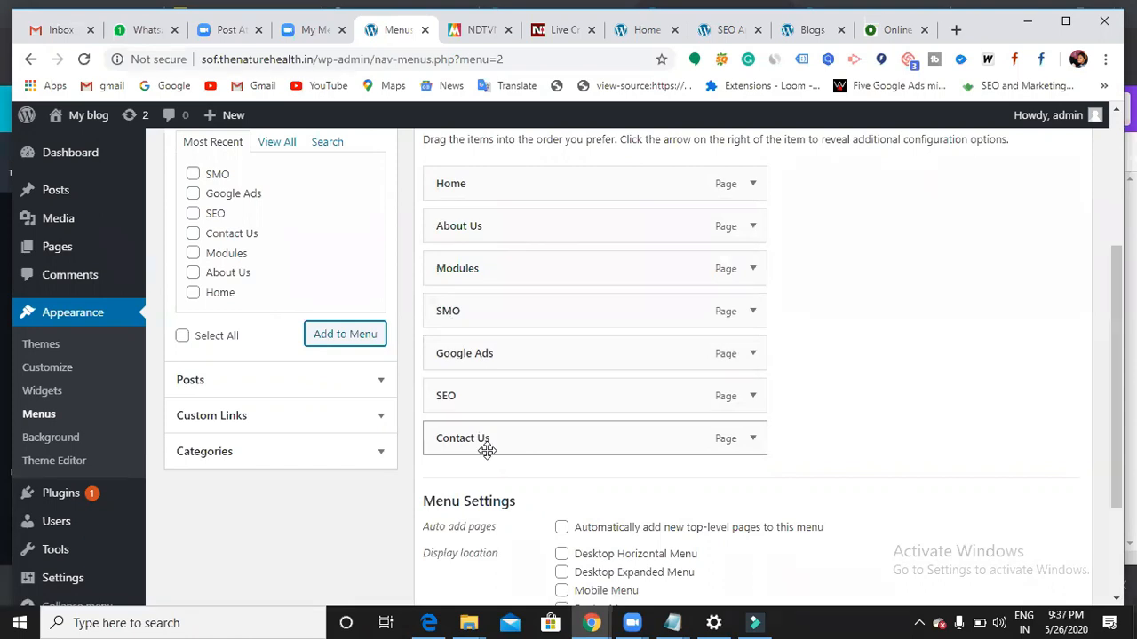
left_click_drag(482, 398, 482, 310)
left_click_drag(482, 375, 483, 351)
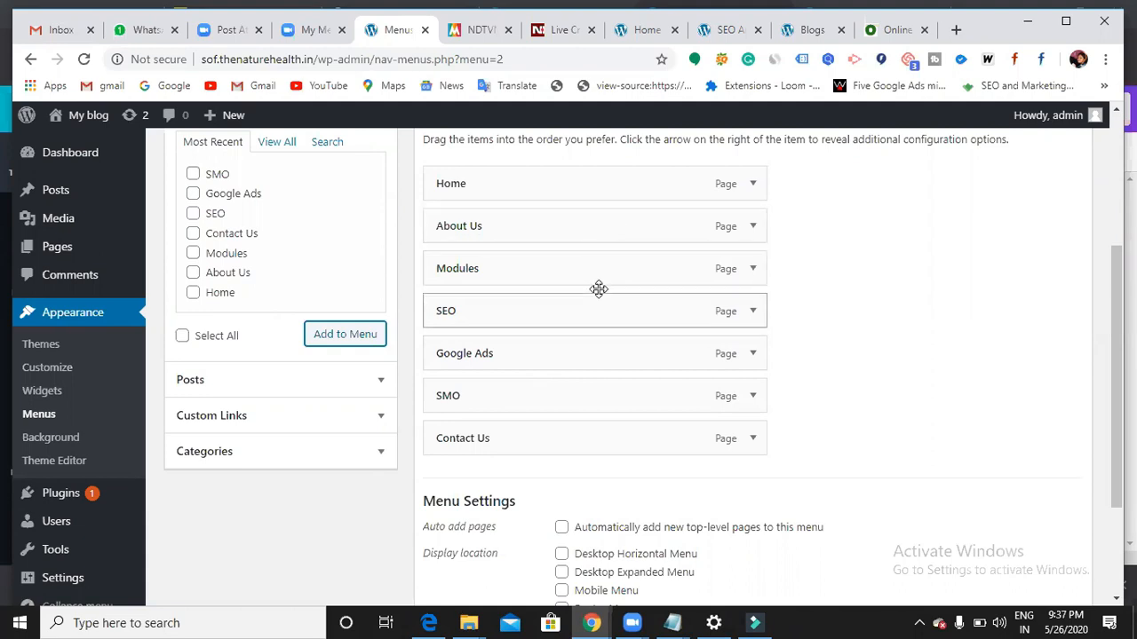
Nest SEO, Google Ads and SMO as sub items of Modules and save the menu.
left_click_drag(598, 306, 631, 307)
left_click_drag(595, 345, 657, 343)
left_click_drag(589, 397, 617, 399)
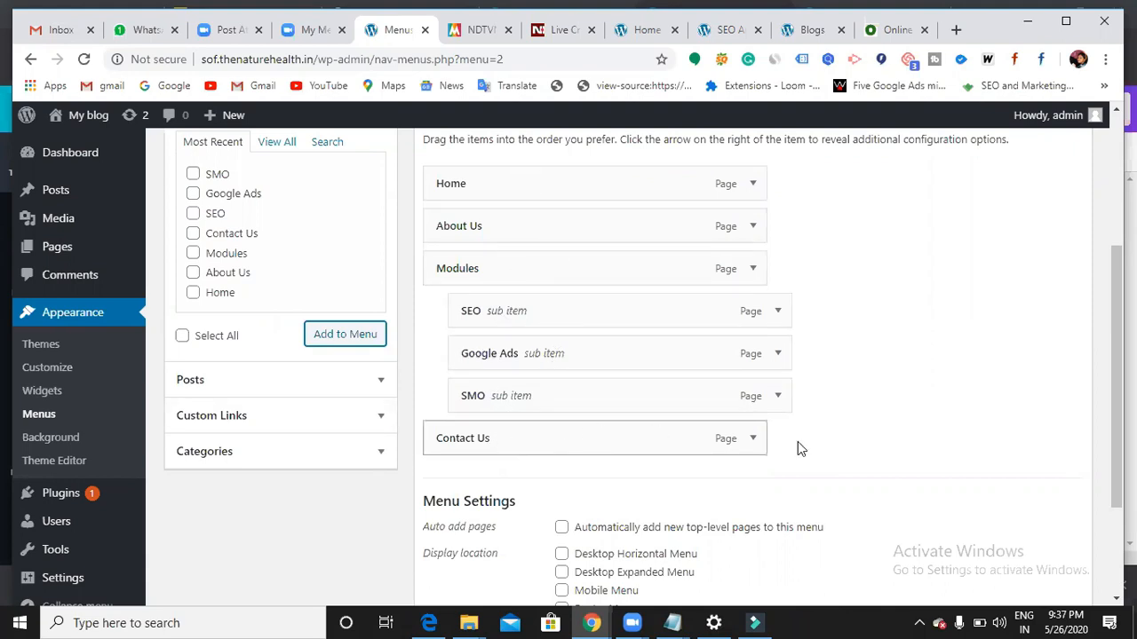
scroll(798, 441, "up", 2)
left_click(1054, 266)
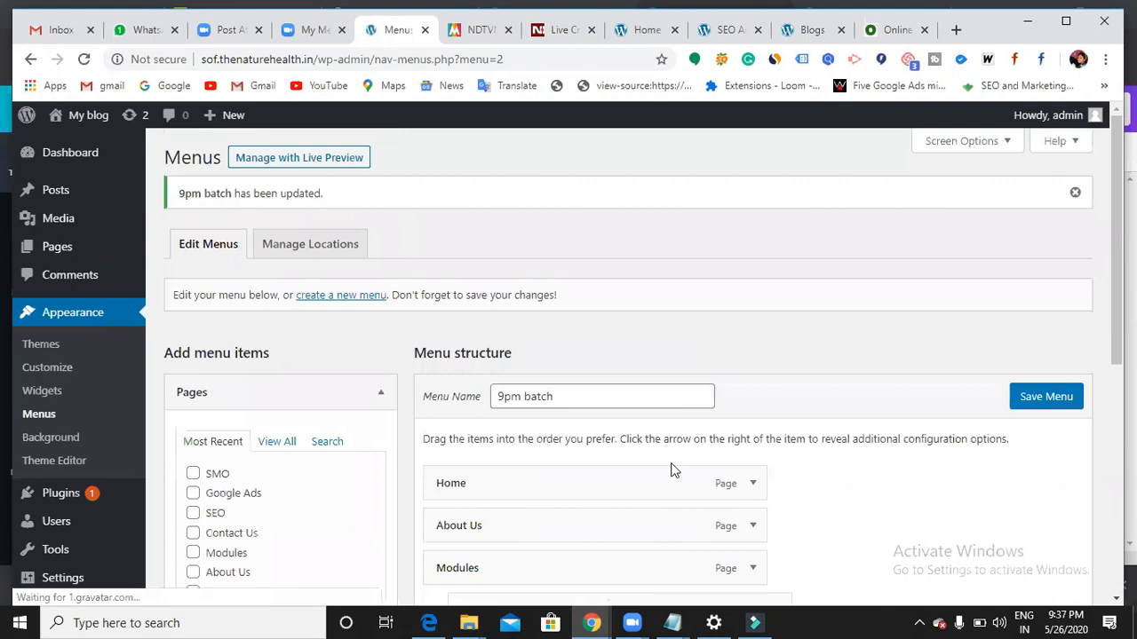
Extend the Notepad Themes note with '...Design', then minimize Notepad.
mouse_move(672, 623)
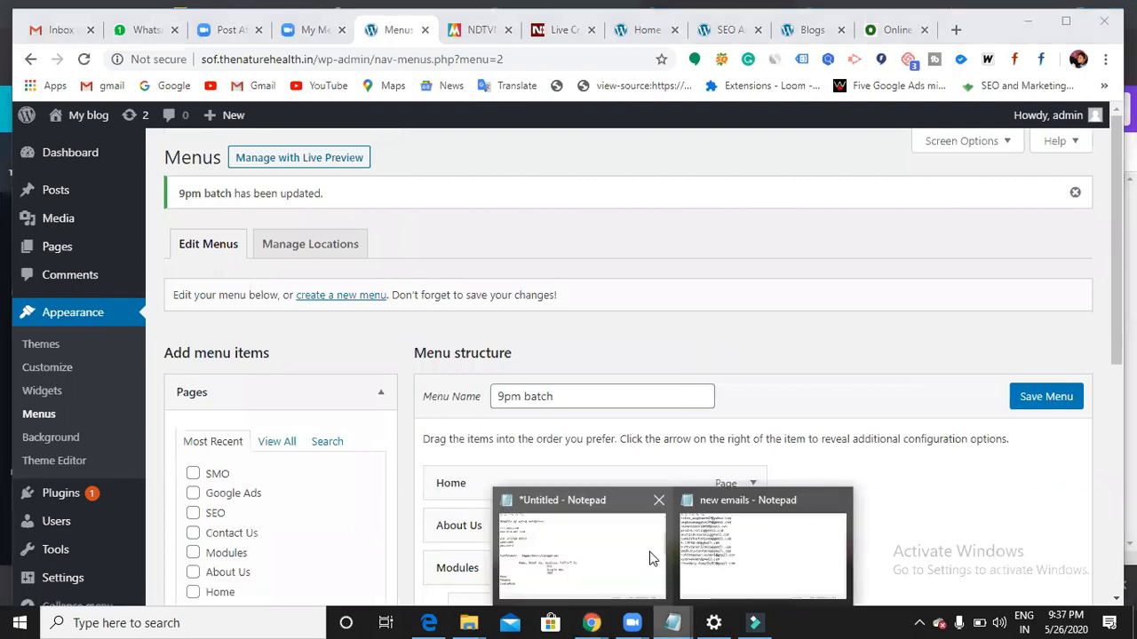
left_click(649, 546)
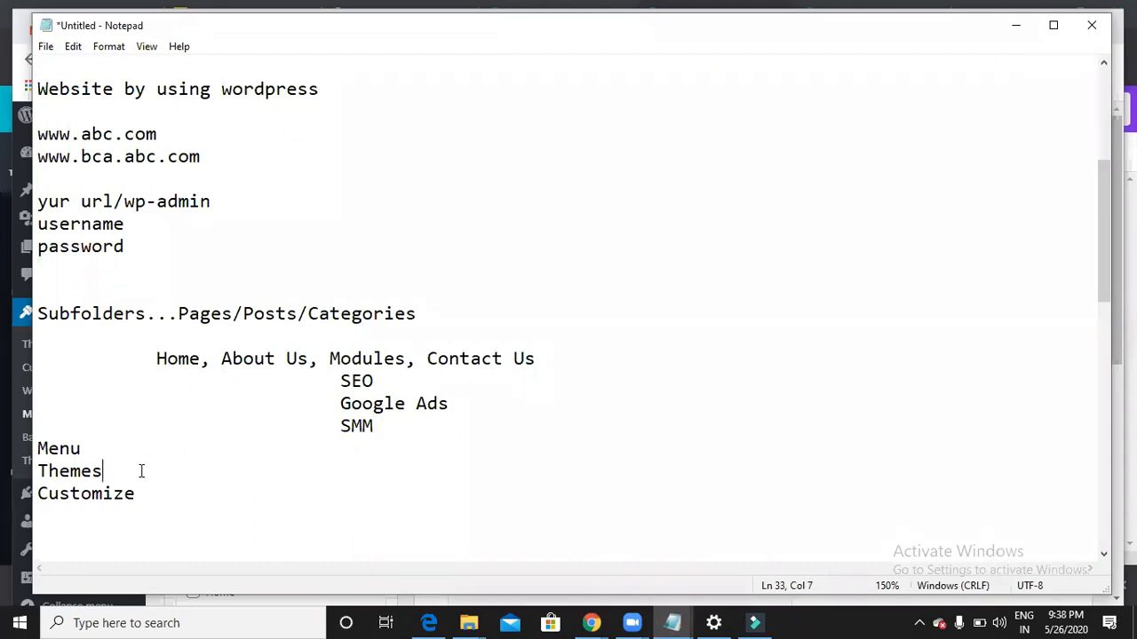
type("...Design")
left_click(1022, 33)
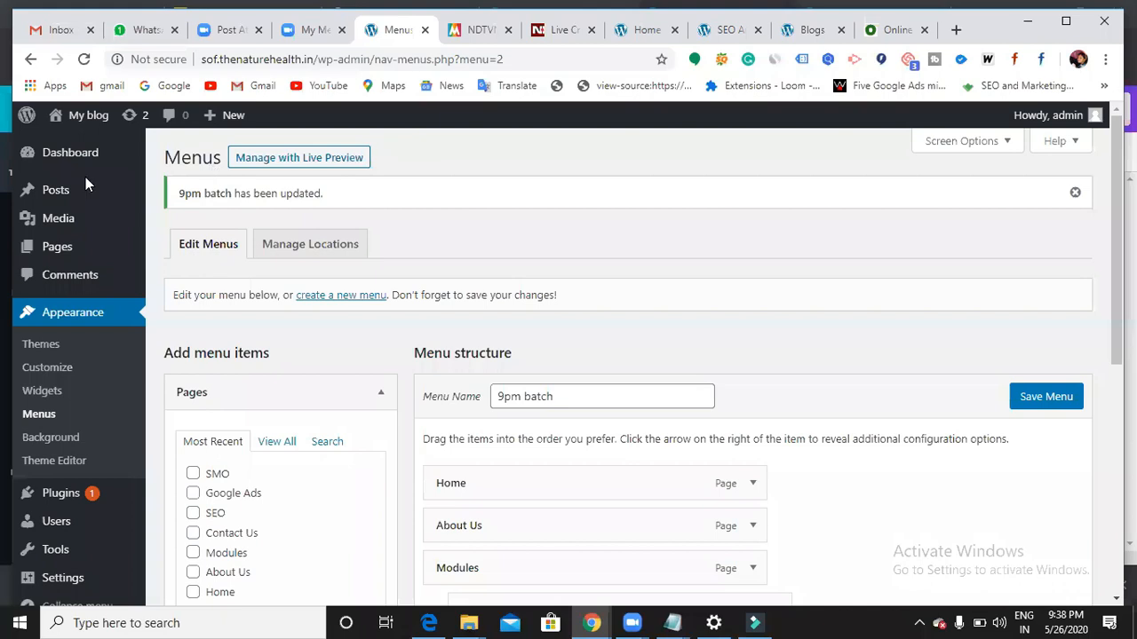
Go to Appearance > Themes from the WordPress admin sidebar.
mouse_move(86, 160)
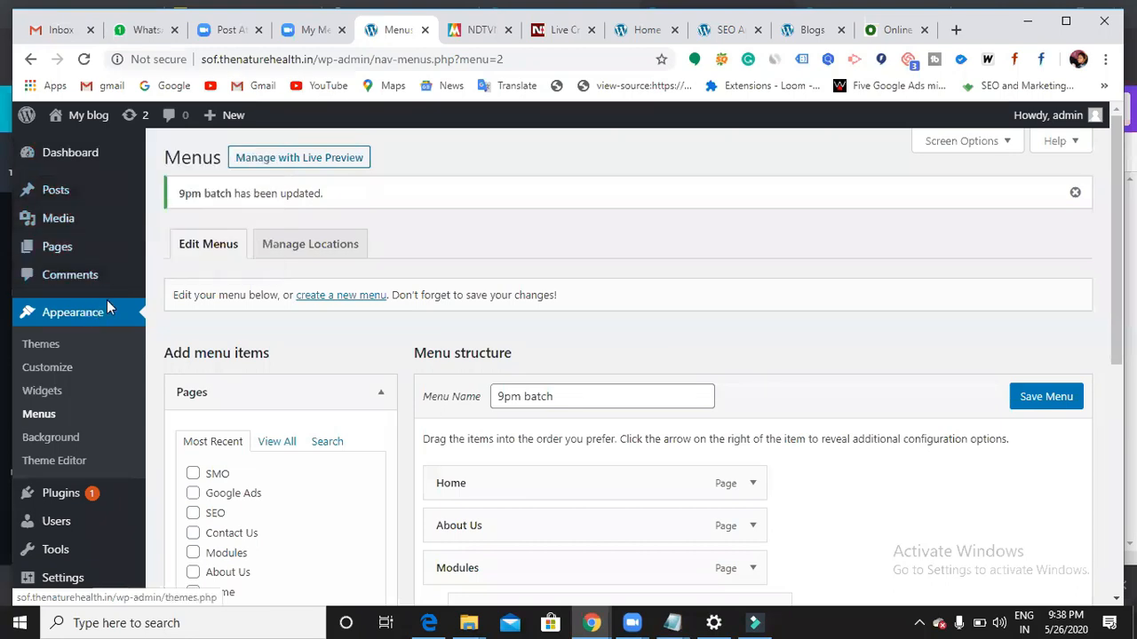
left_click(49, 344)
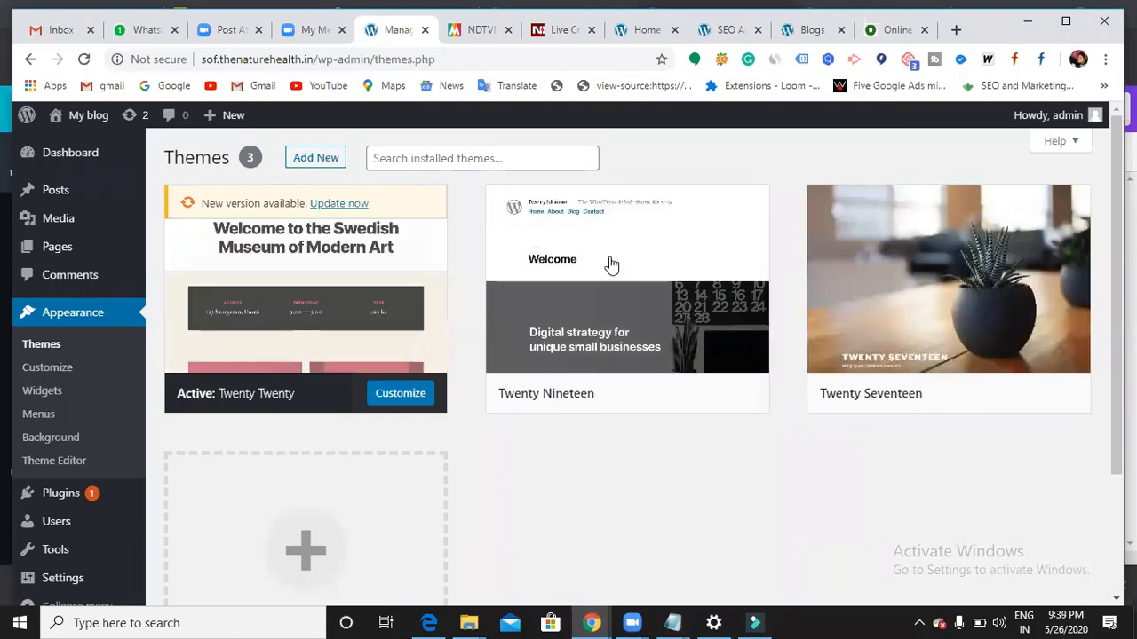
left_click(302, 165)
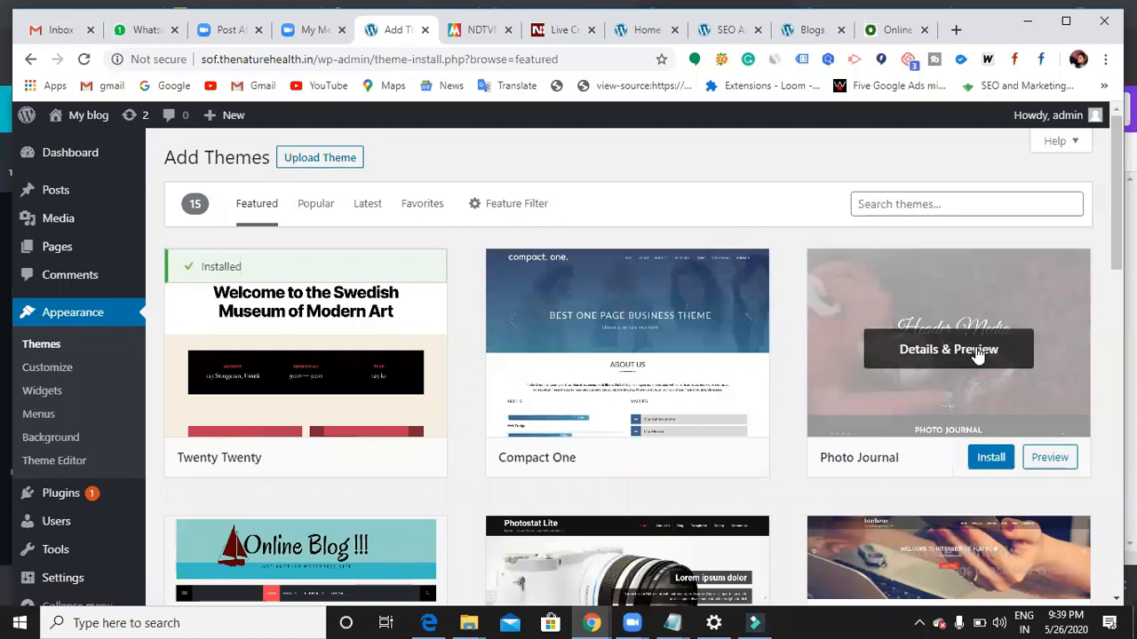
scroll(886, 403, "down", 2)
scroll(886, 402, "down", 1)
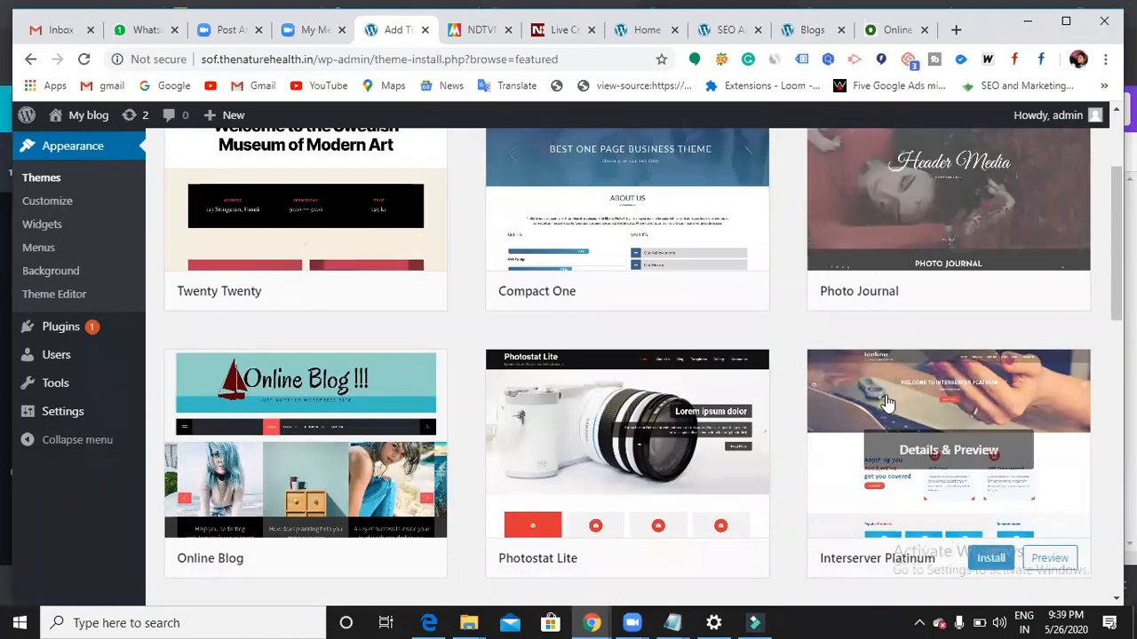
scroll(373, 342, "down", 1)
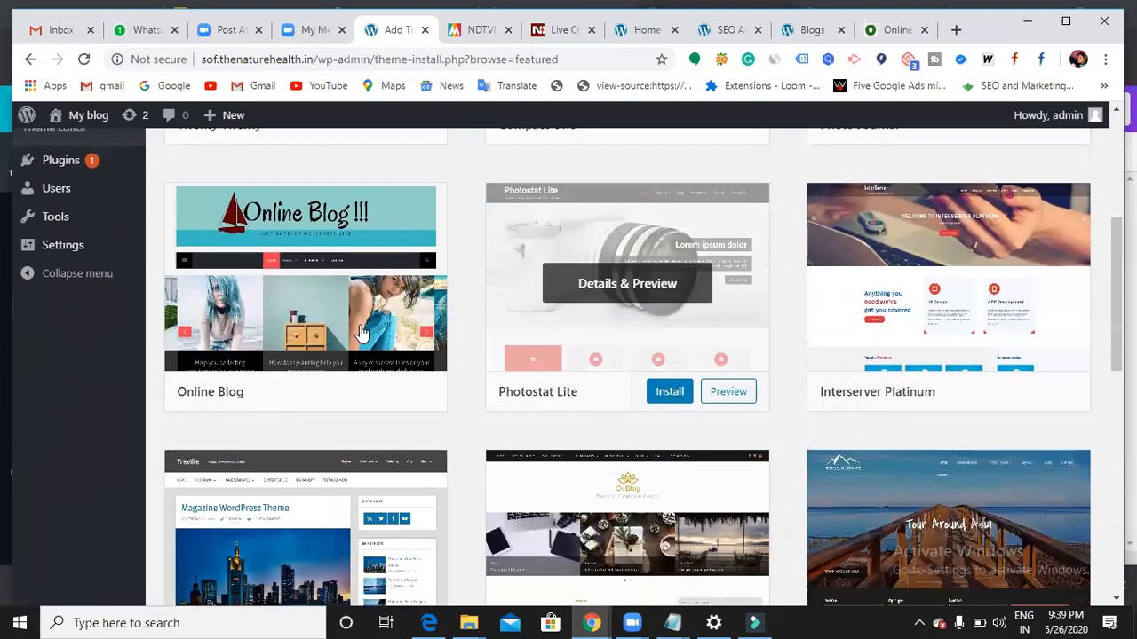
scroll(918, 314, "down", 3)
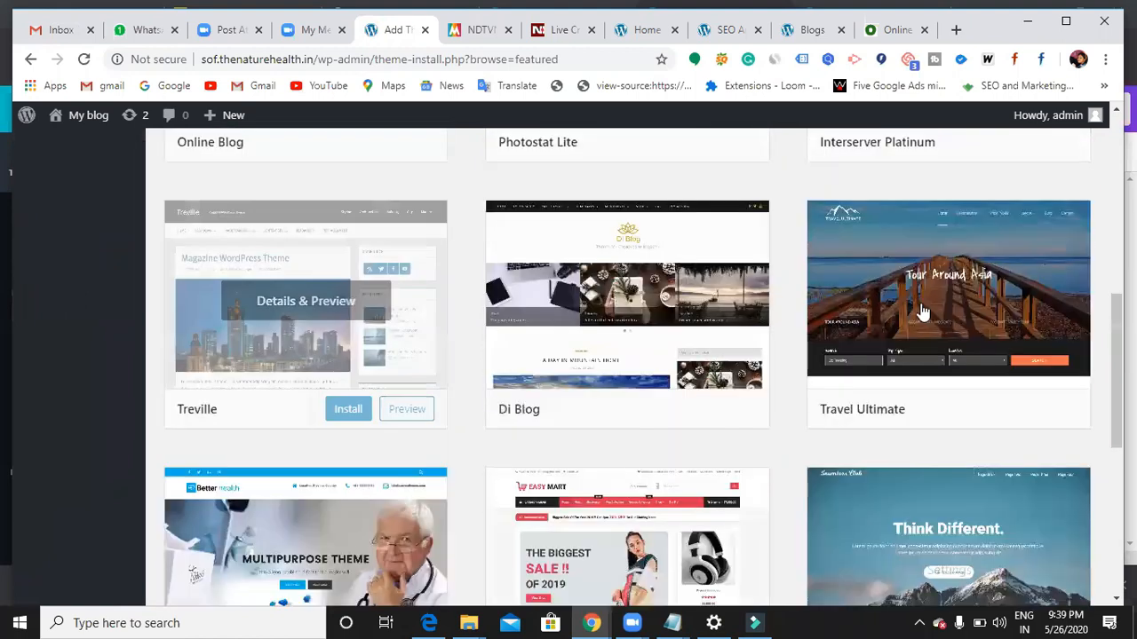
scroll(905, 413, "down", 1)
scroll(905, 413, "down", 1)
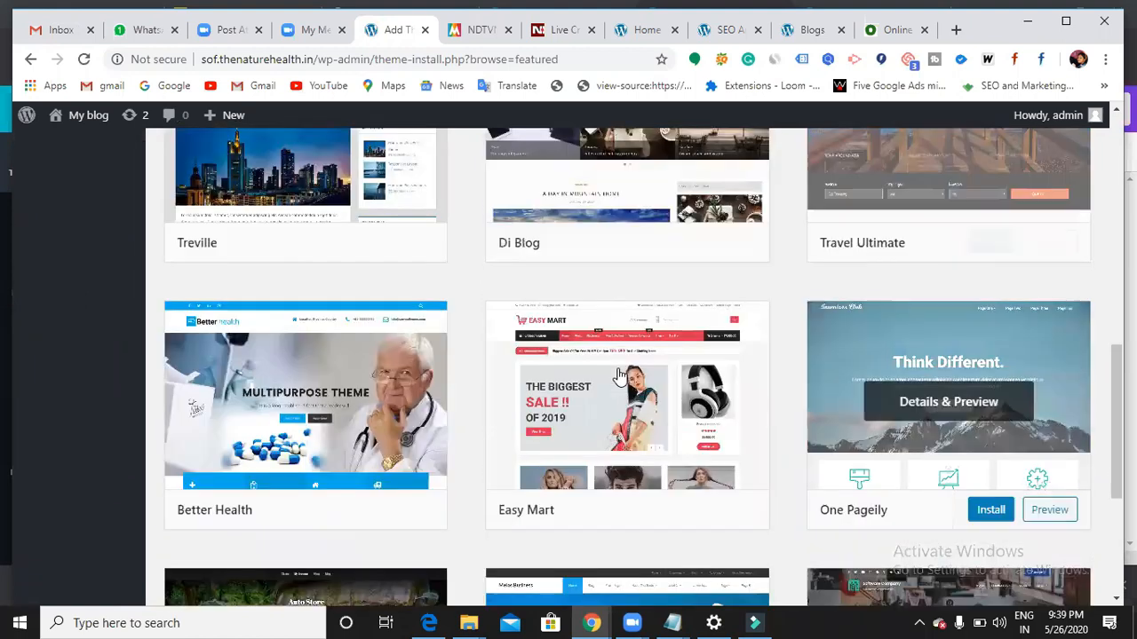
scroll(373, 404, "down", 1)
scroll(418, 402, "down", 2)
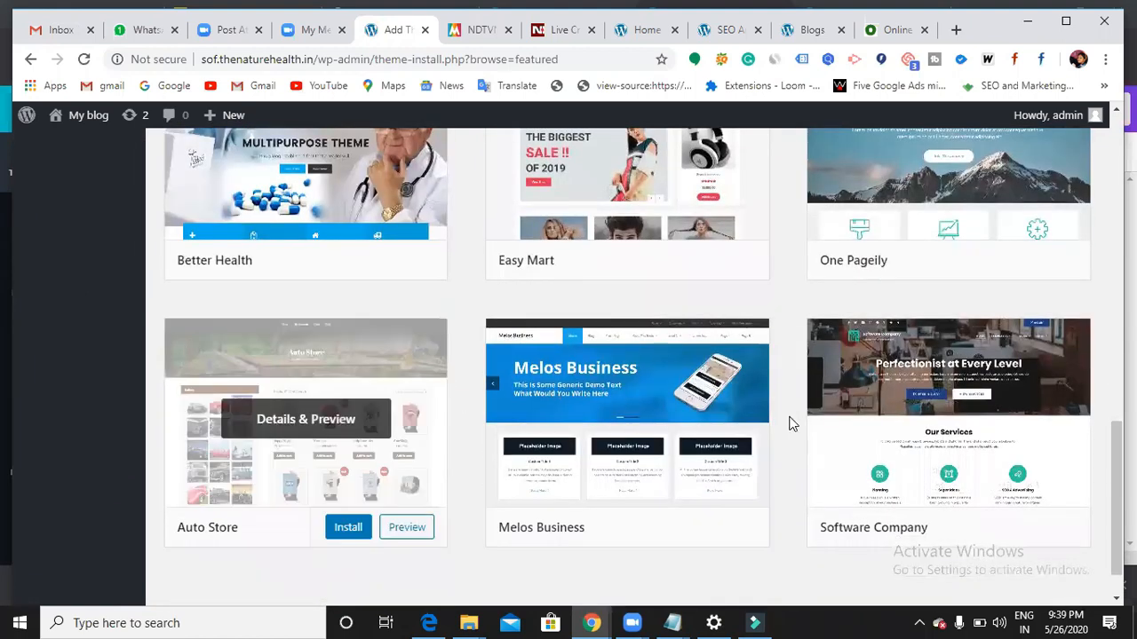
scroll(622, 404, "down", 1)
scroll(730, 404, "up", 2)
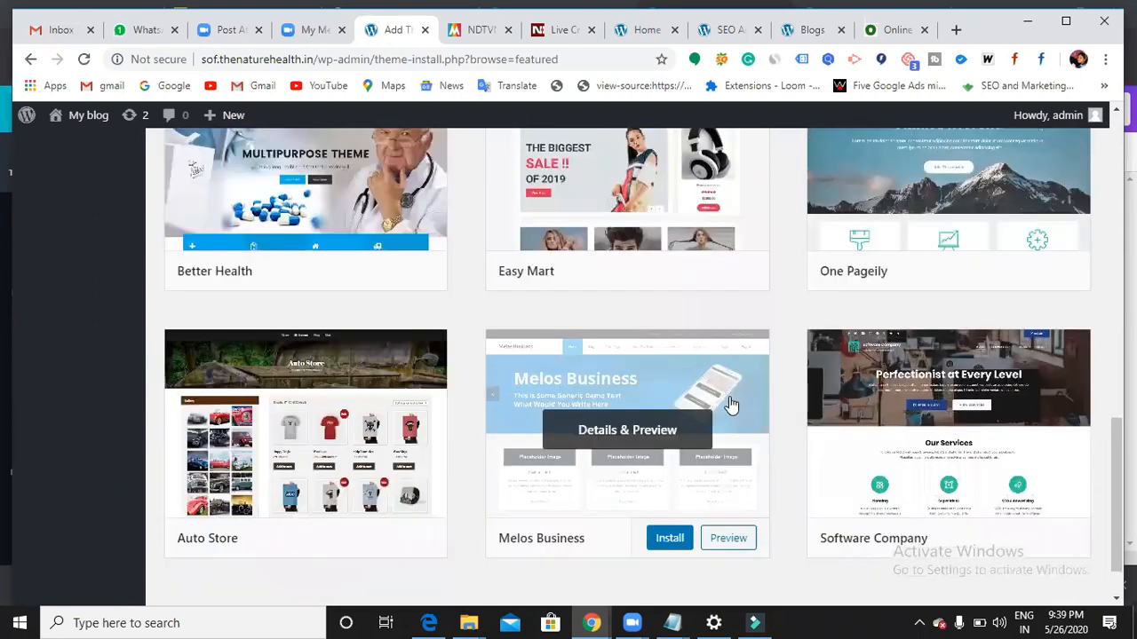
scroll(325, 208, "up", 10)
left_click(324, 206)
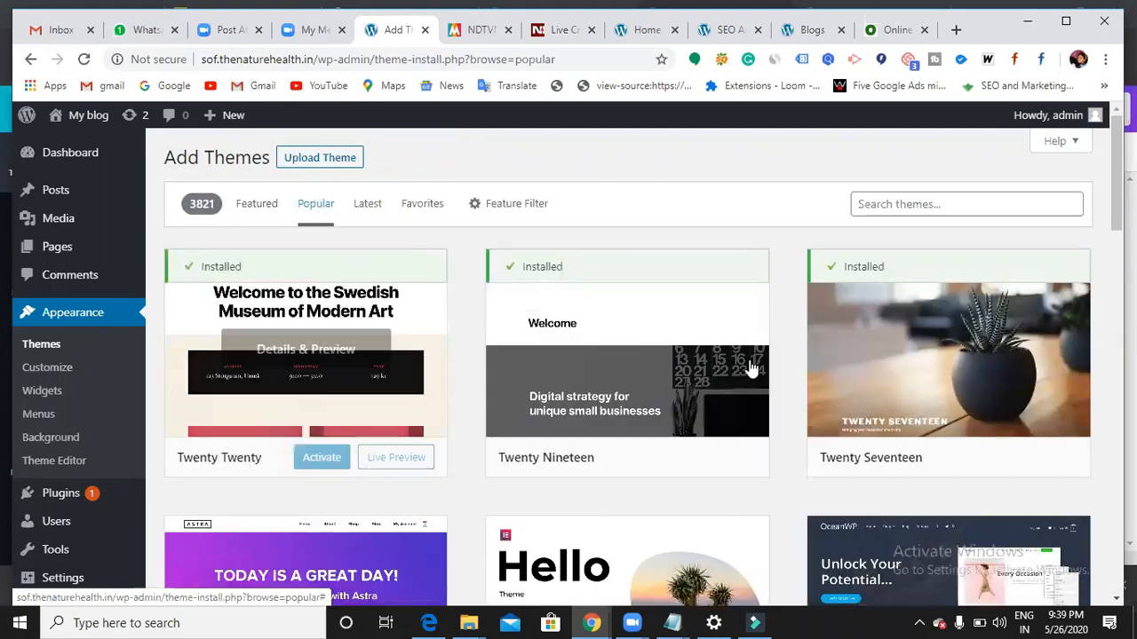
scroll(347, 413, "down", 3)
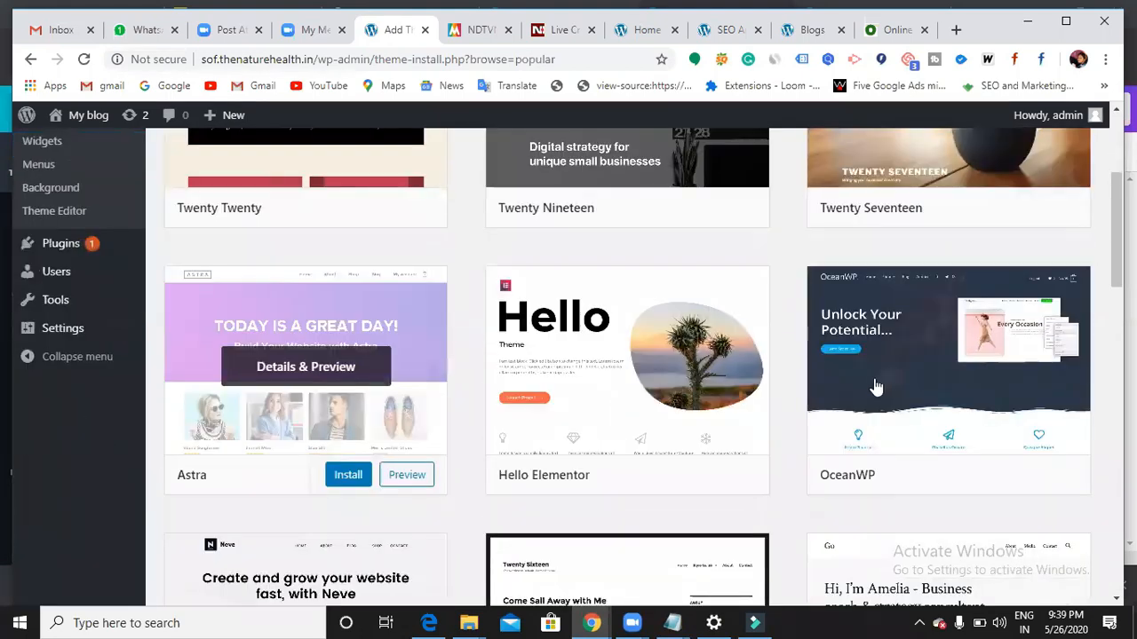
scroll(879, 387, "down", 2)
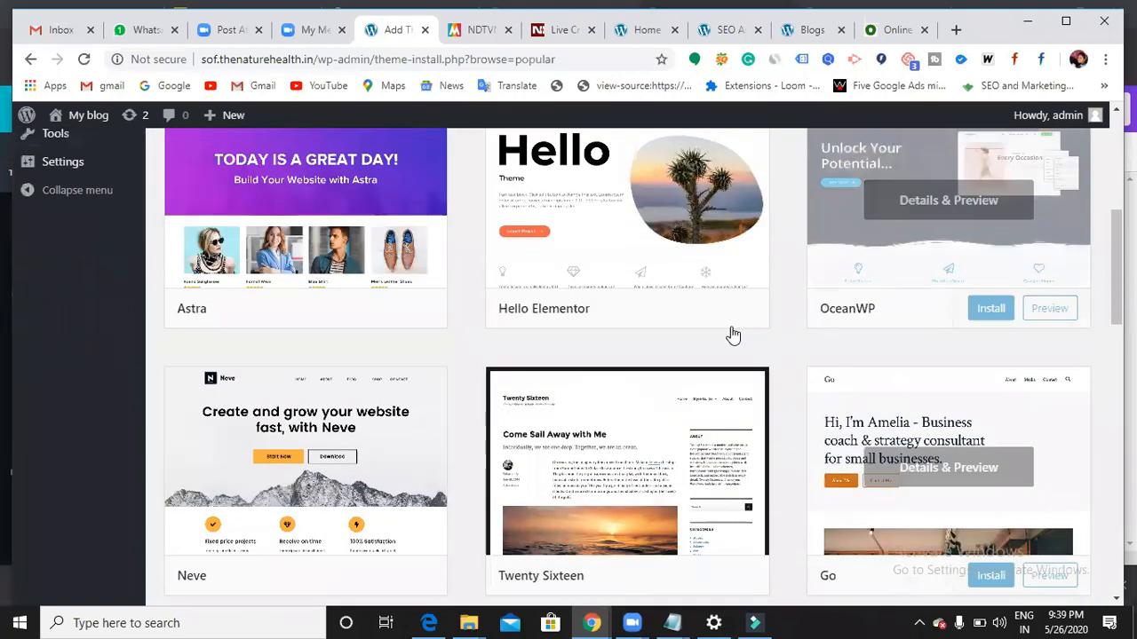
scroll(247, 381, "down", 2)
scroll(251, 380, "down", 2)
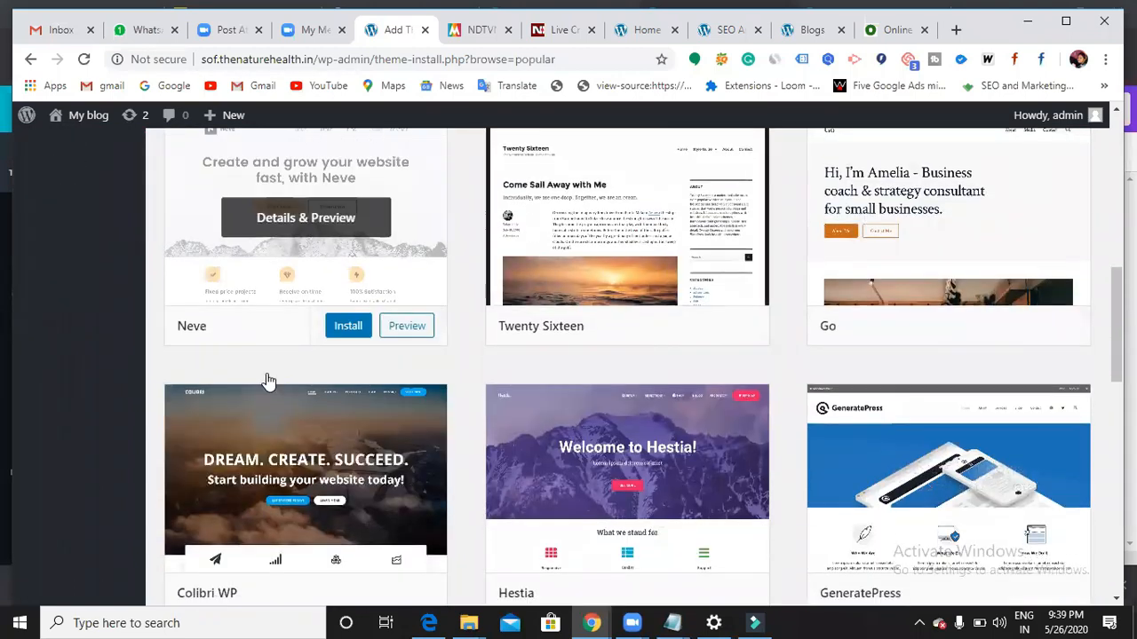
scroll(757, 399, "down", 2)
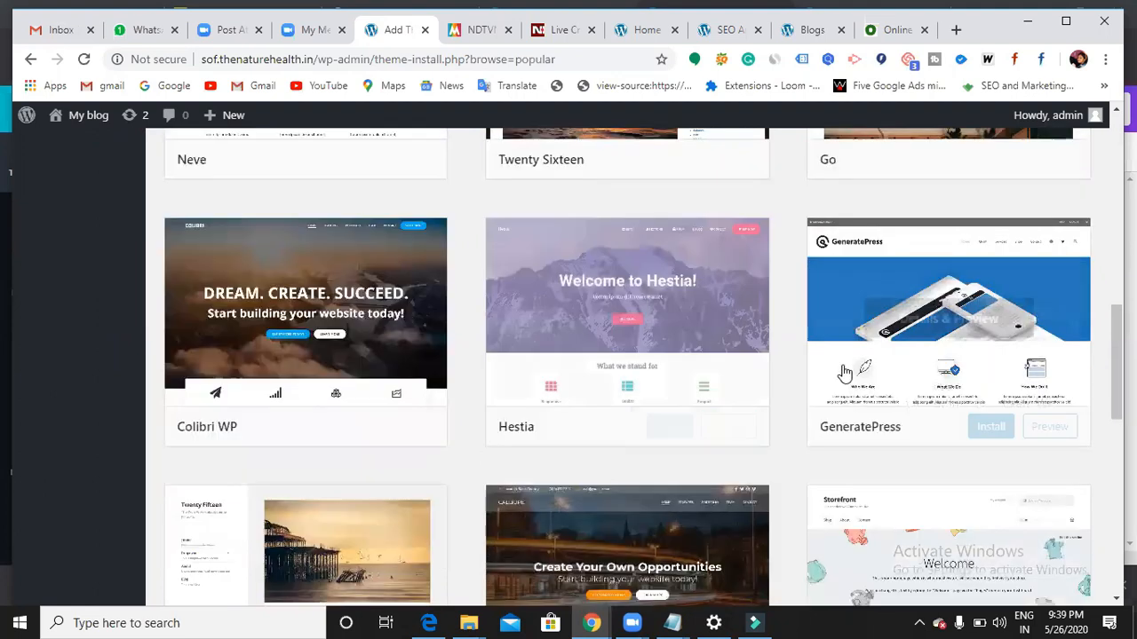
scroll(672, 380, "down", 2)
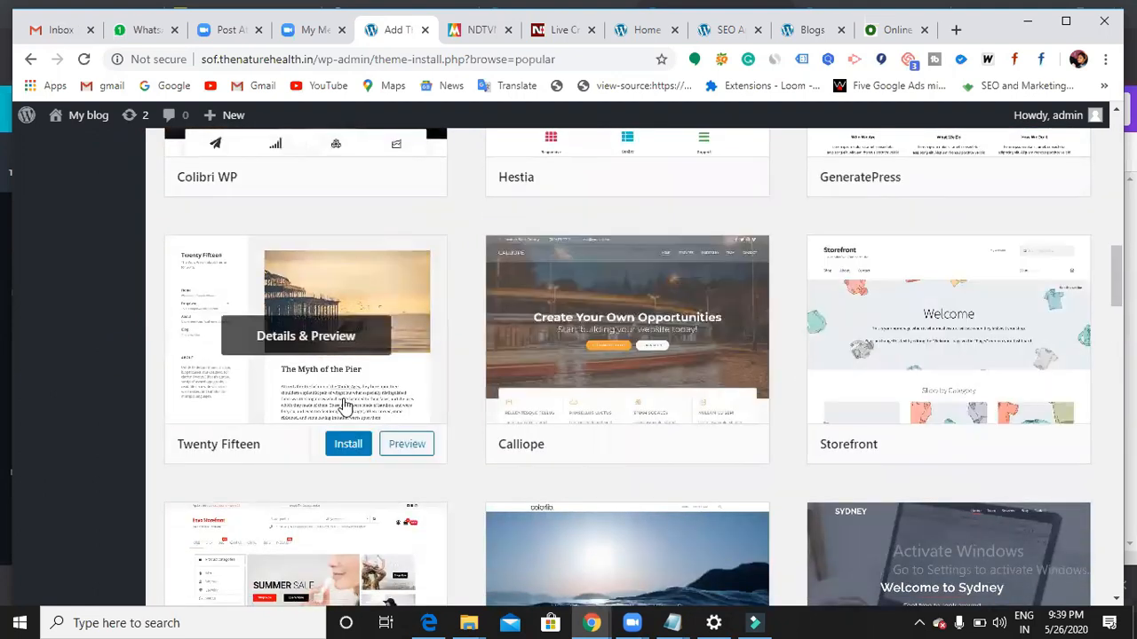
scroll(343, 401, "down", 3)
scroll(860, 386, "down", 1)
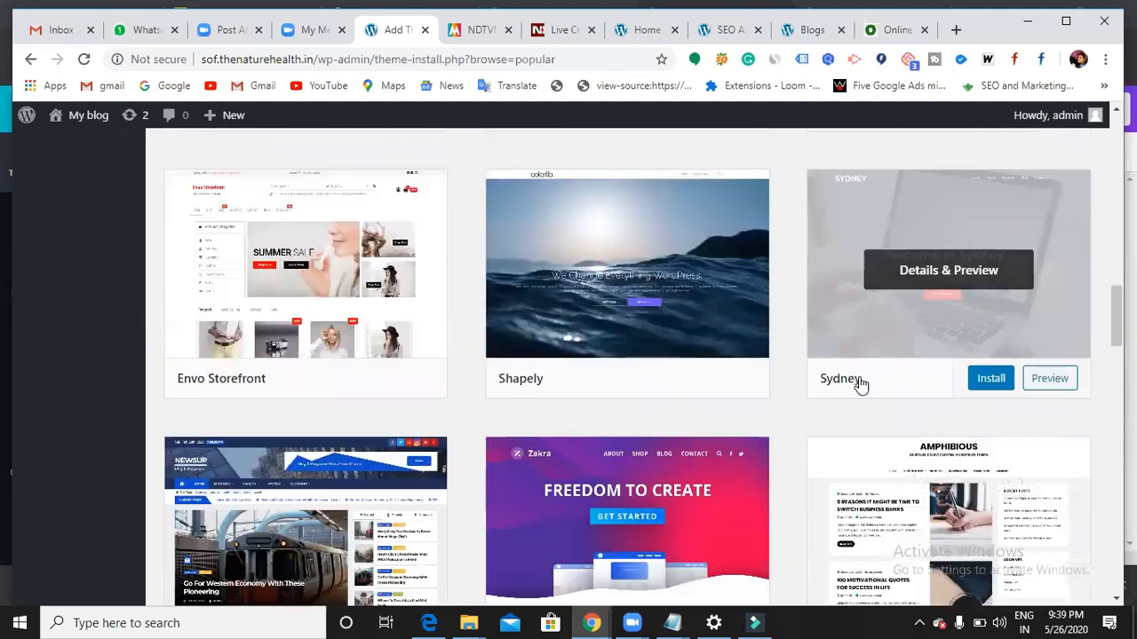
scroll(595, 452, "down", 1)
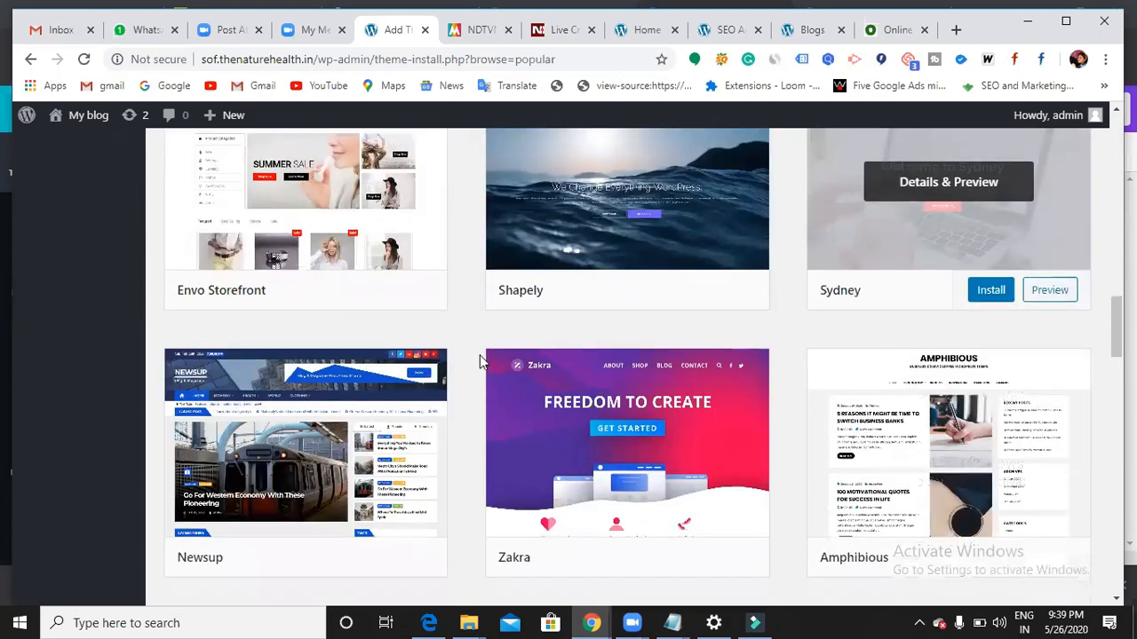
scroll(482, 360, "down", 3)
scroll(553, 318, "up", 12)
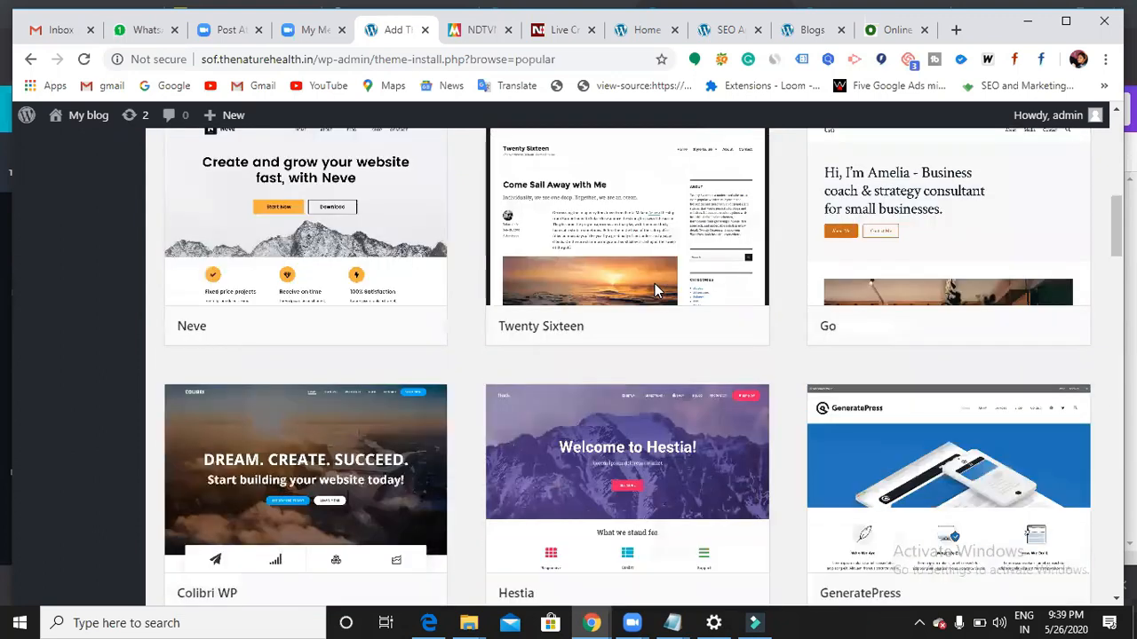
mouse_move(765, 228)
scroll(765, 228, "up", 8)
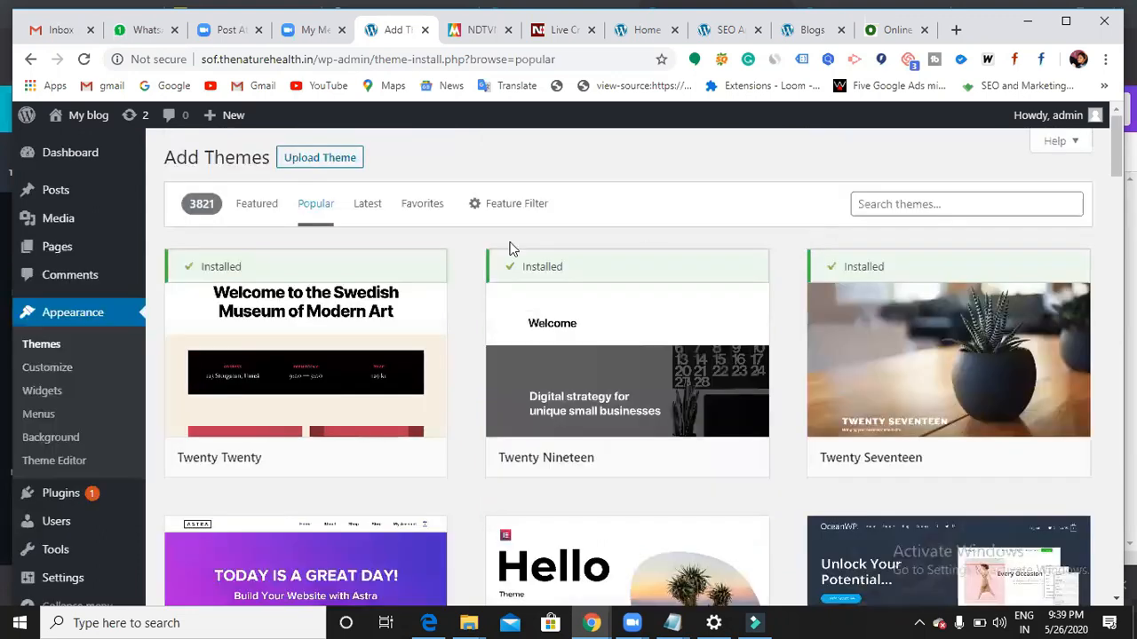
Browse the Latest themes in the theme directory.
left_click(367, 203)
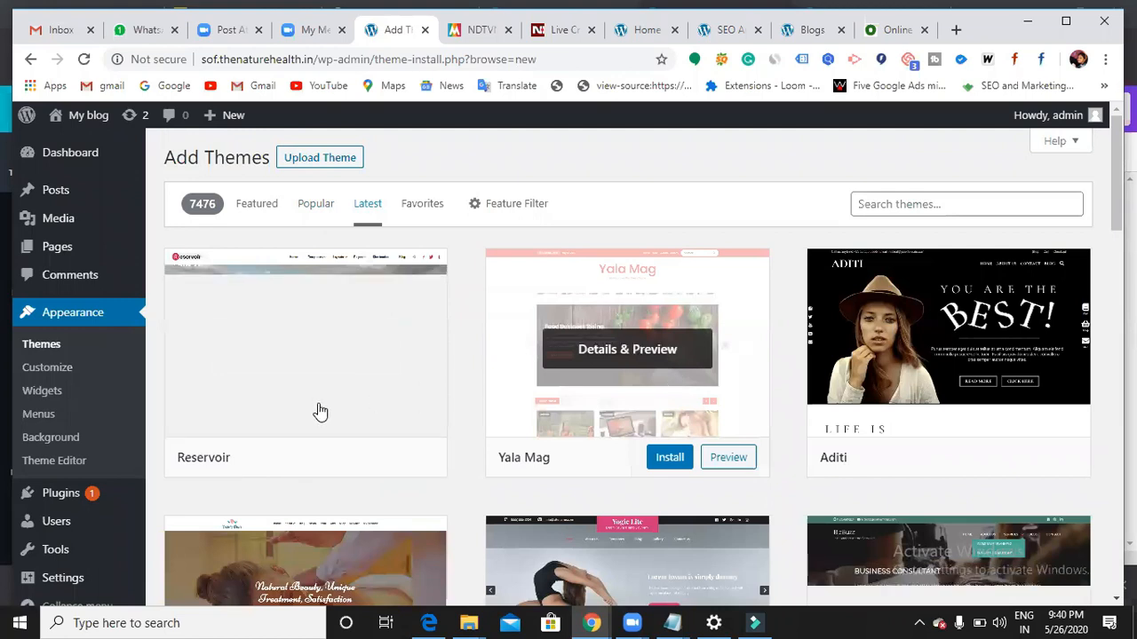
mouse_move(320, 412)
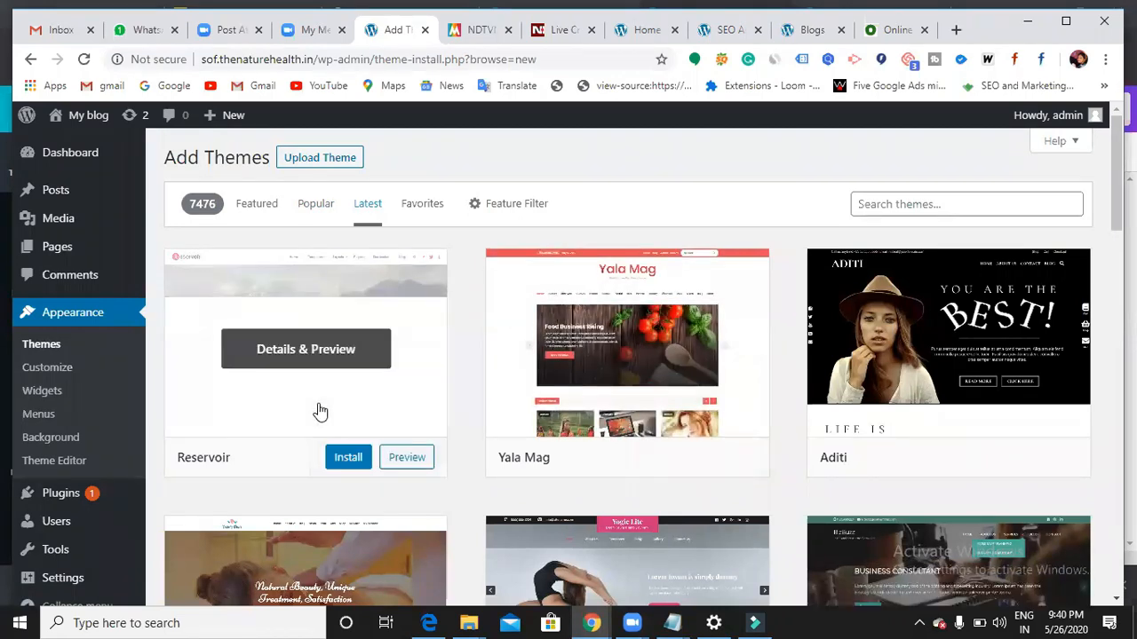
scroll(480, 414, "down", 3)
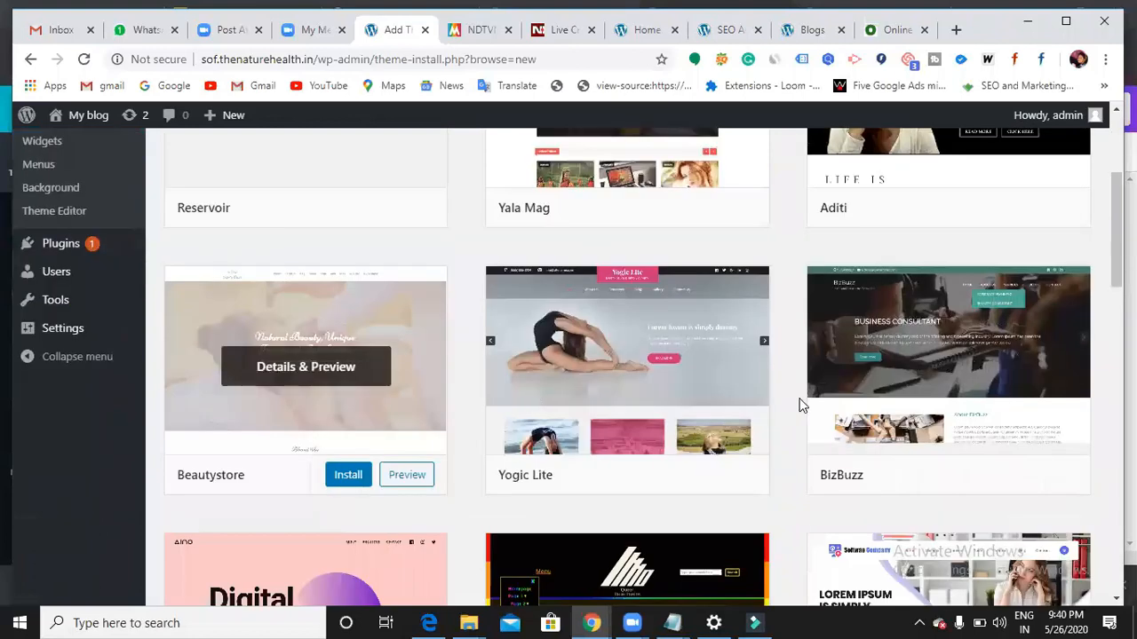
scroll(806, 406, "down", 1)
scroll(675, 439, "down", 1)
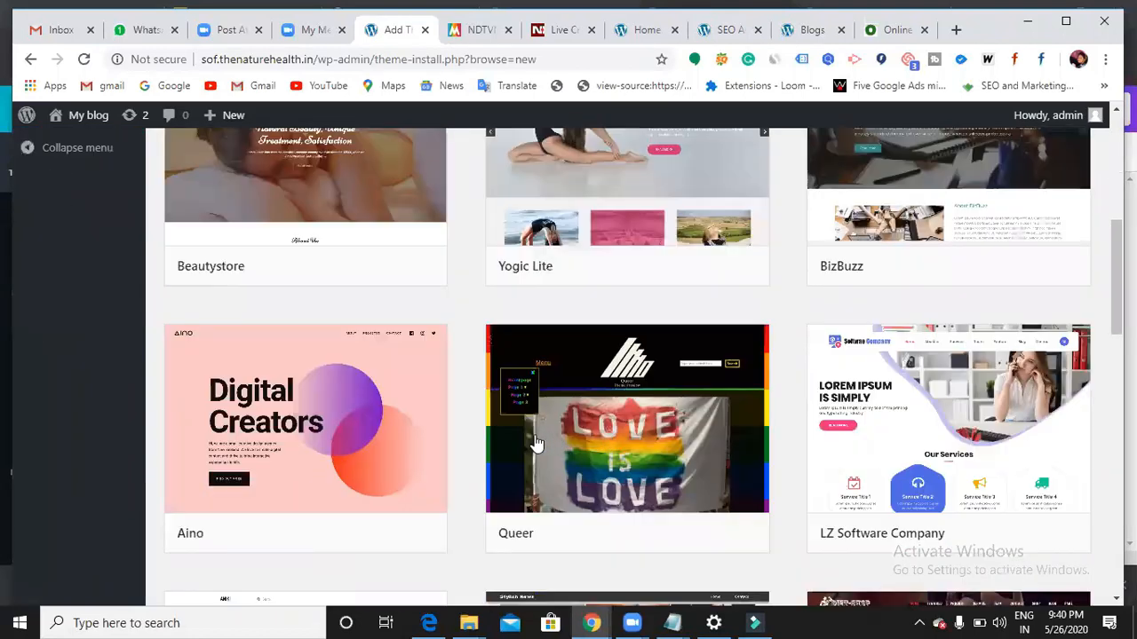
scroll(438, 452, "down", 3)
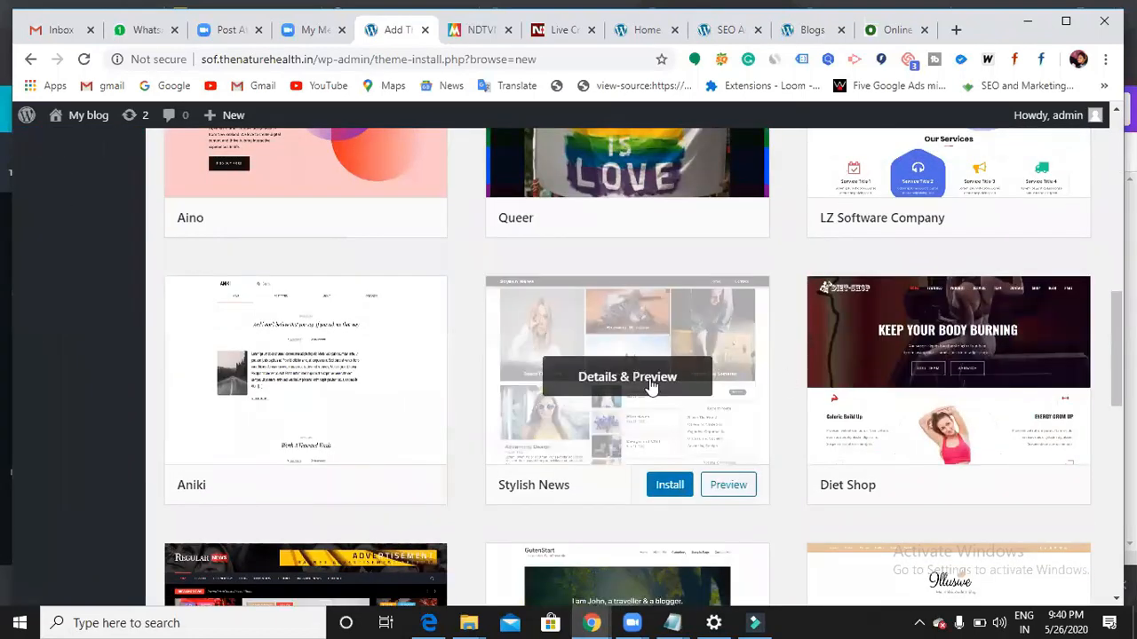
scroll(482, 416, "down", 2)
scroll(922, 355, "down", 2)
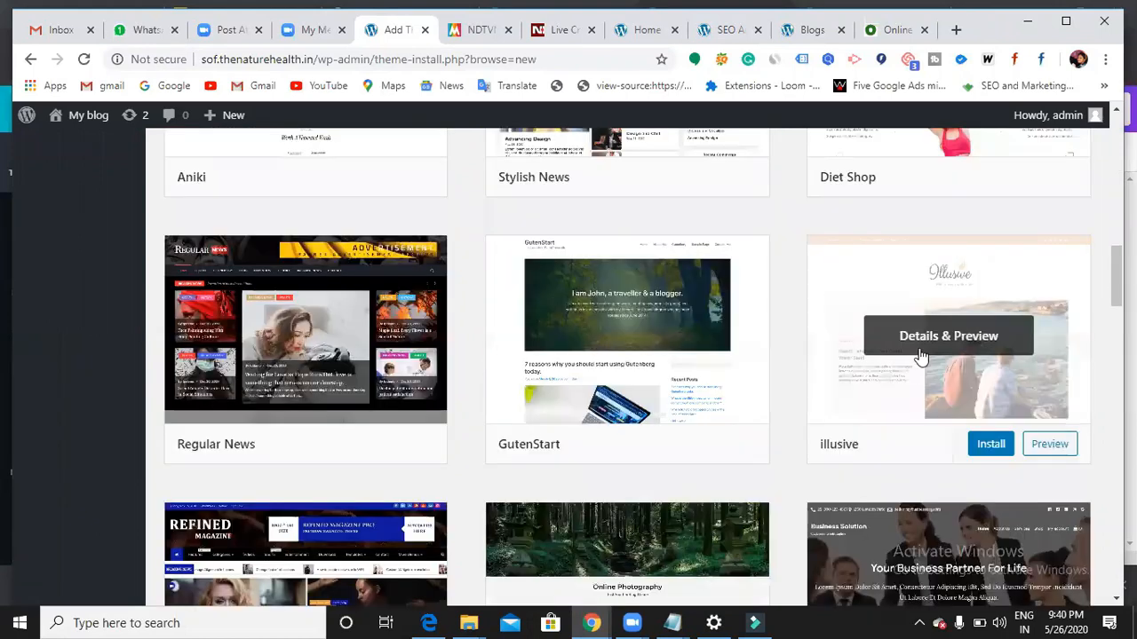
scroll(922, 356, "down", 10)
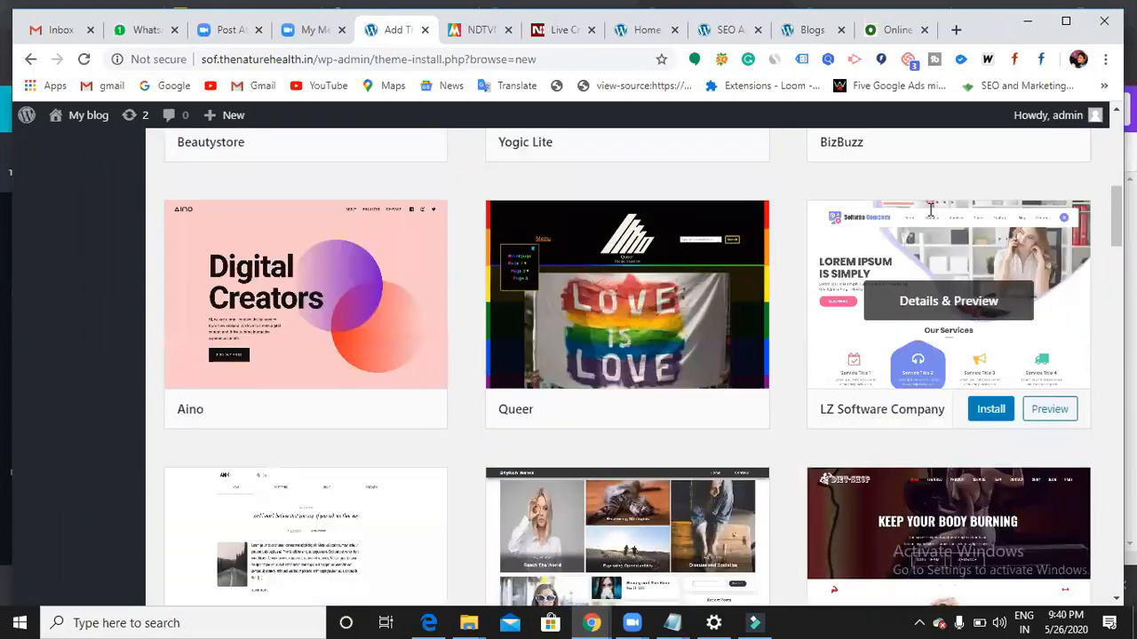
scroll(930, 210, "up", 15)
Search the theme directory for 'hospital' and look through the 89 results.
left_click(930, 210)
type("hospit")
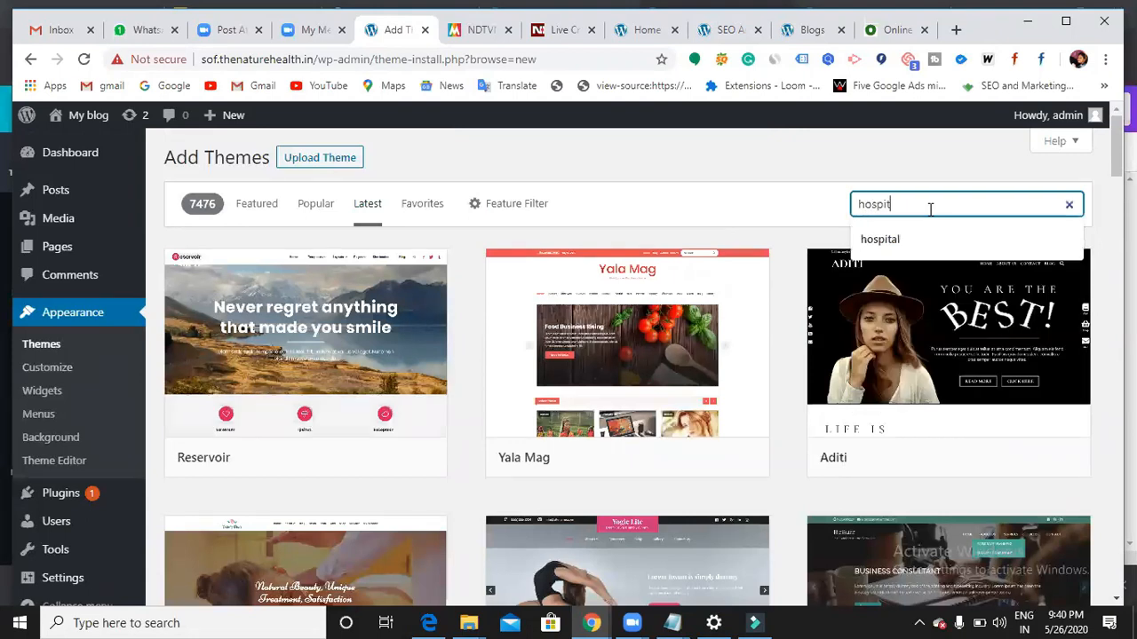
type("l")
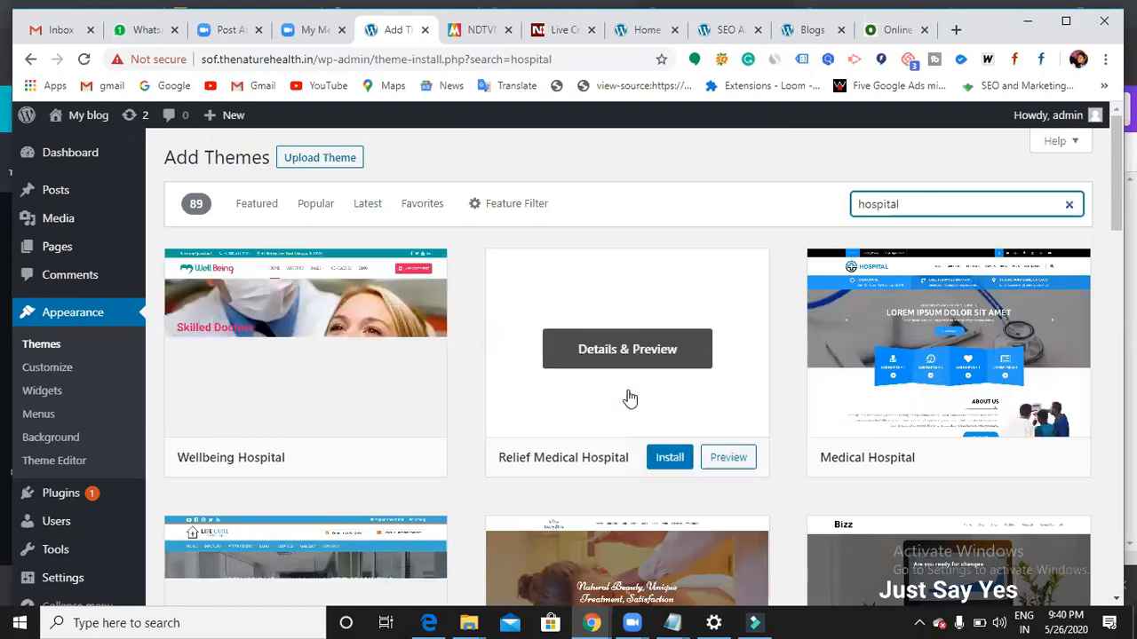
scroll(629, 399, "down", 2)
scroll(493, 380, "down", 2)
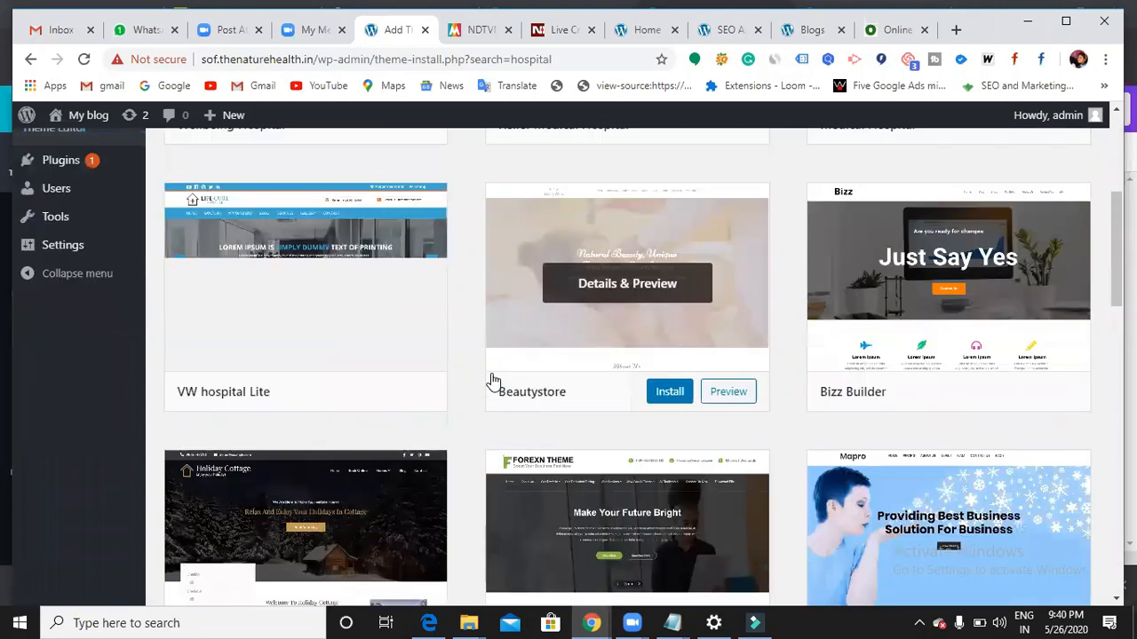
scroll(495, 381, "down", 2)
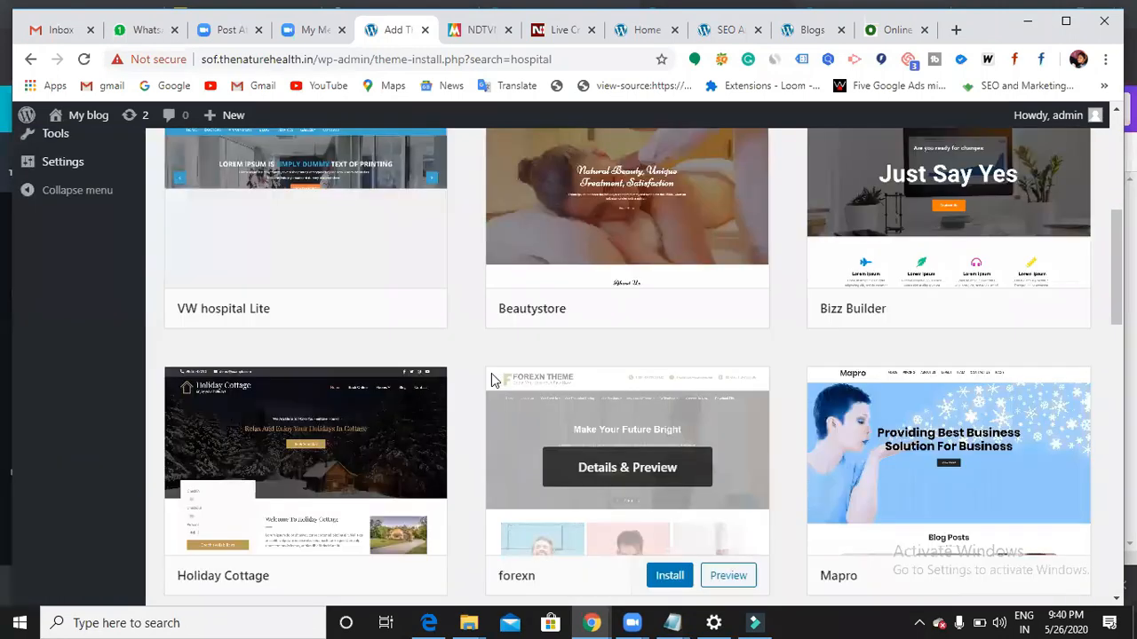
scroll(761, 406, "down", 6)
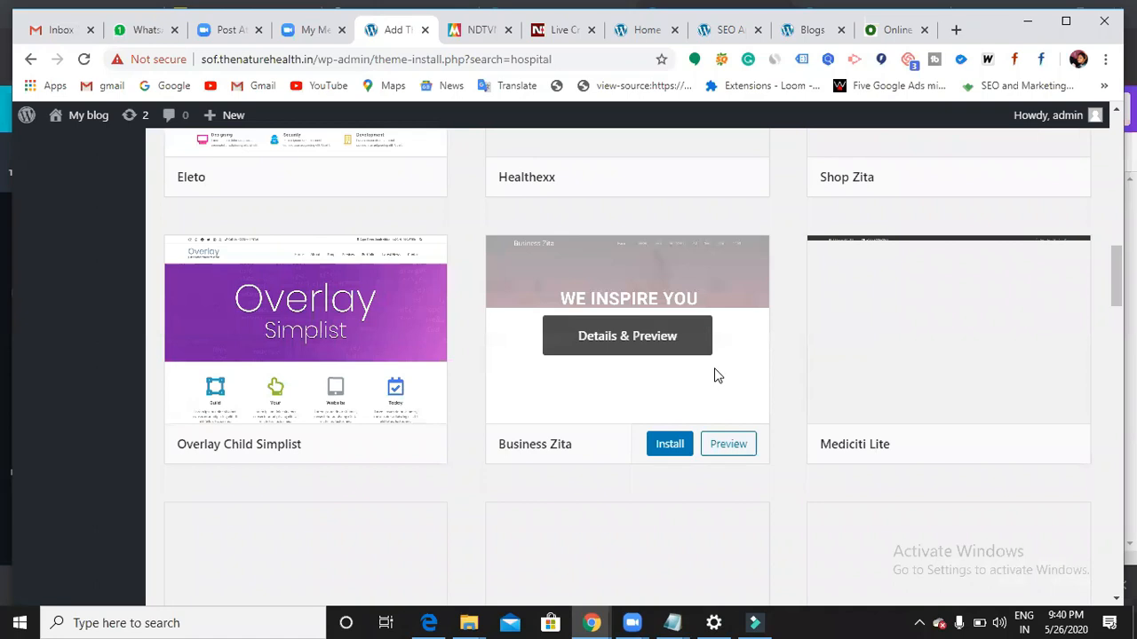
scroll(718, 376, "up", 5)
scroll(969, 228, "up", 6)
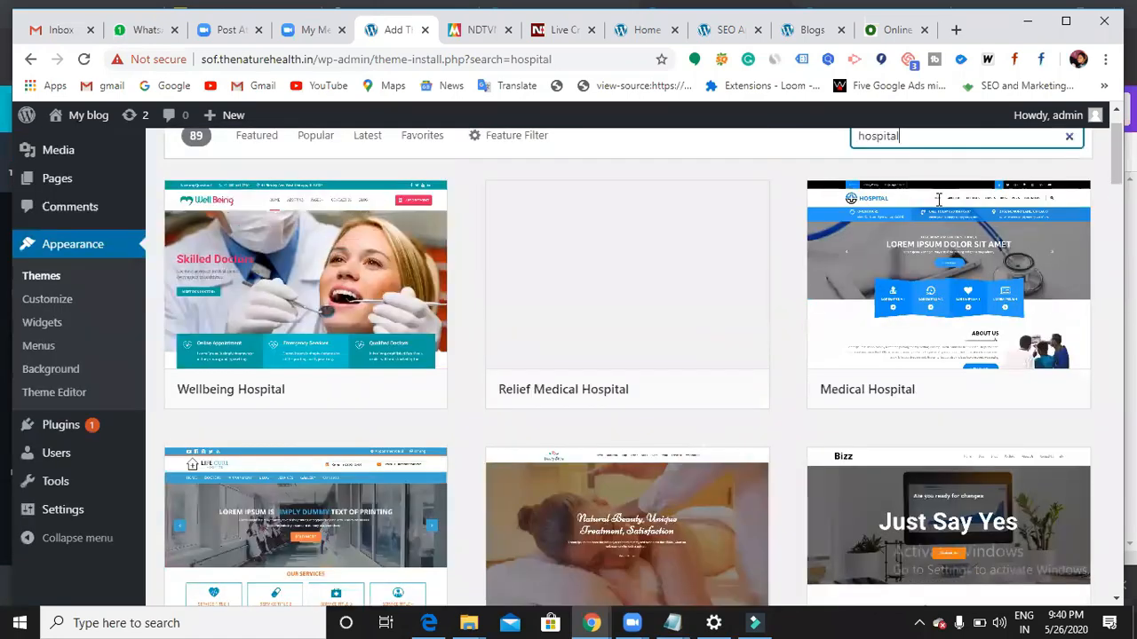
scroll(939, 199, "up", 1)
left_click(938, 201)
key("BackSpace")
key("BackSpace")
key("BackSpace")
key("BackSpace")
key("BackSpace")
key("BackSpace")
key("BackSpace")
key("BackSpace")
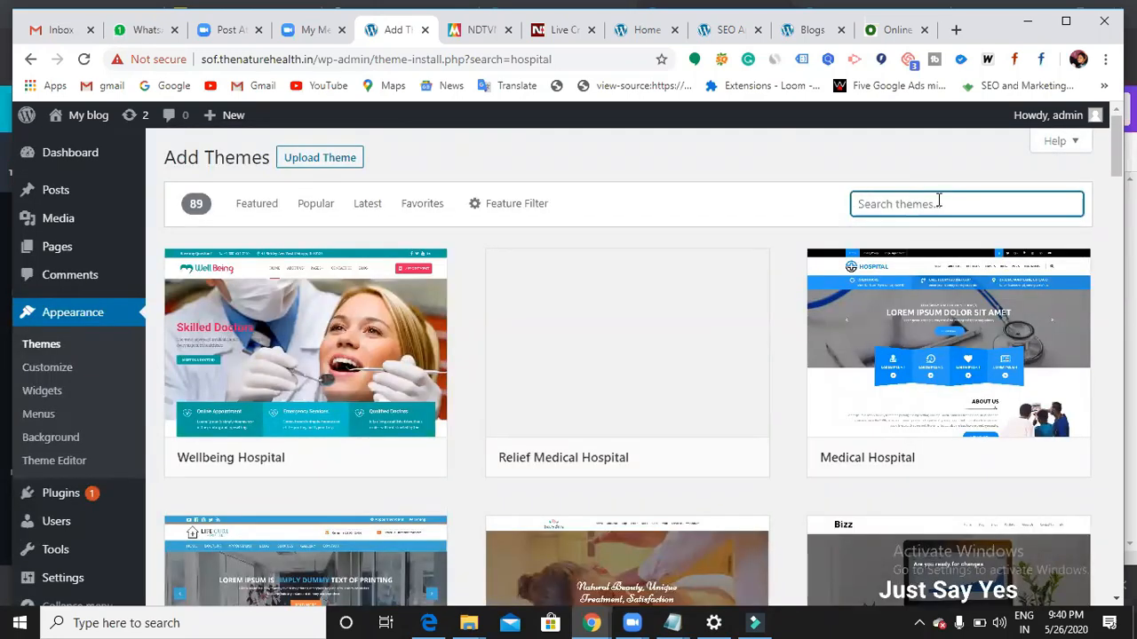
type("education")
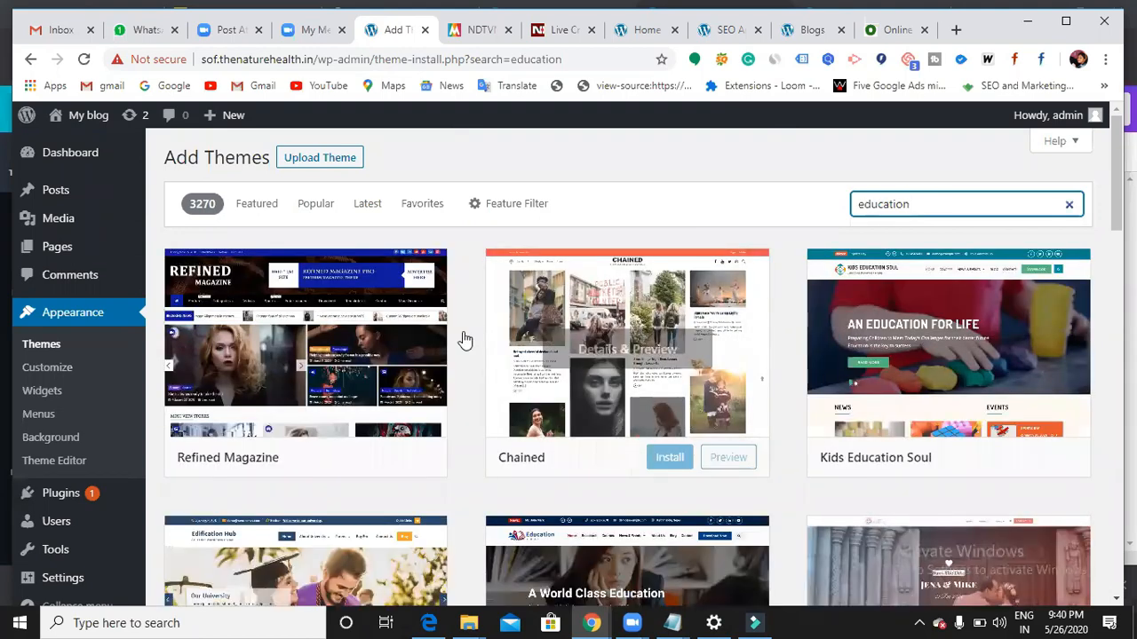
scroll(715, 338, "down", 1)
scroll(715, 338, "up", 1)
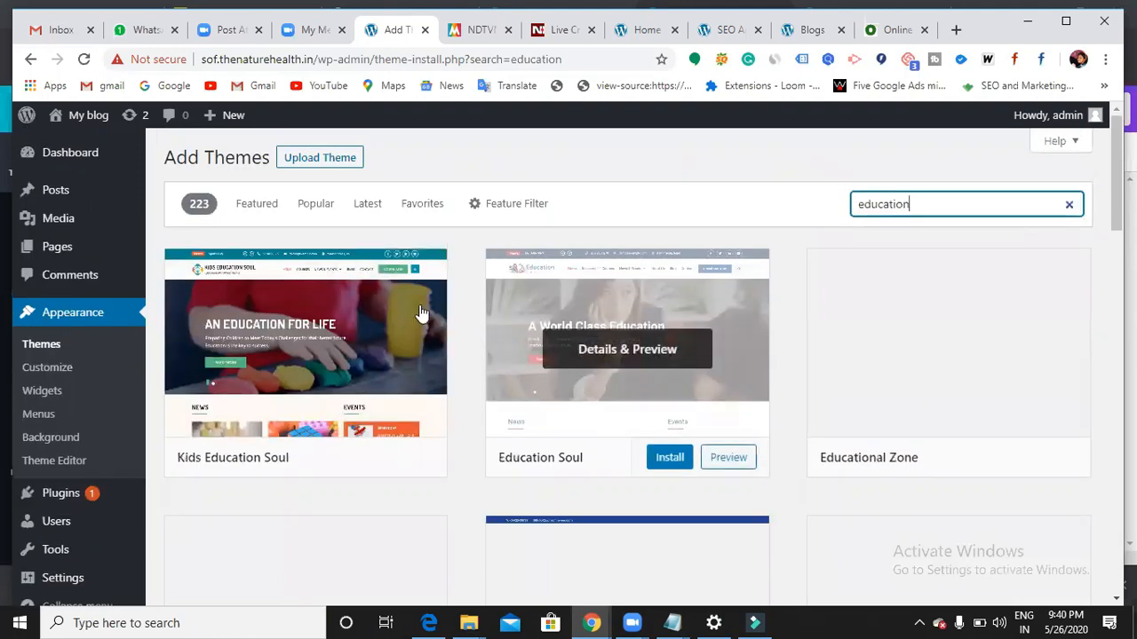
scroll(459, 336, "down", 3)
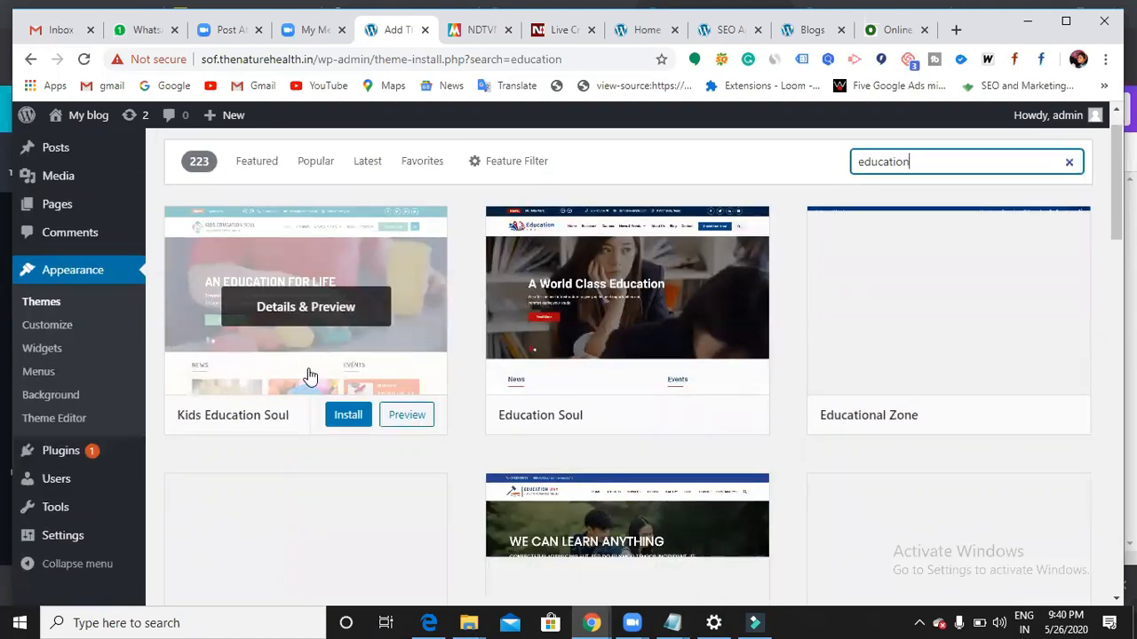
scroll(468, 369, "up", 3)
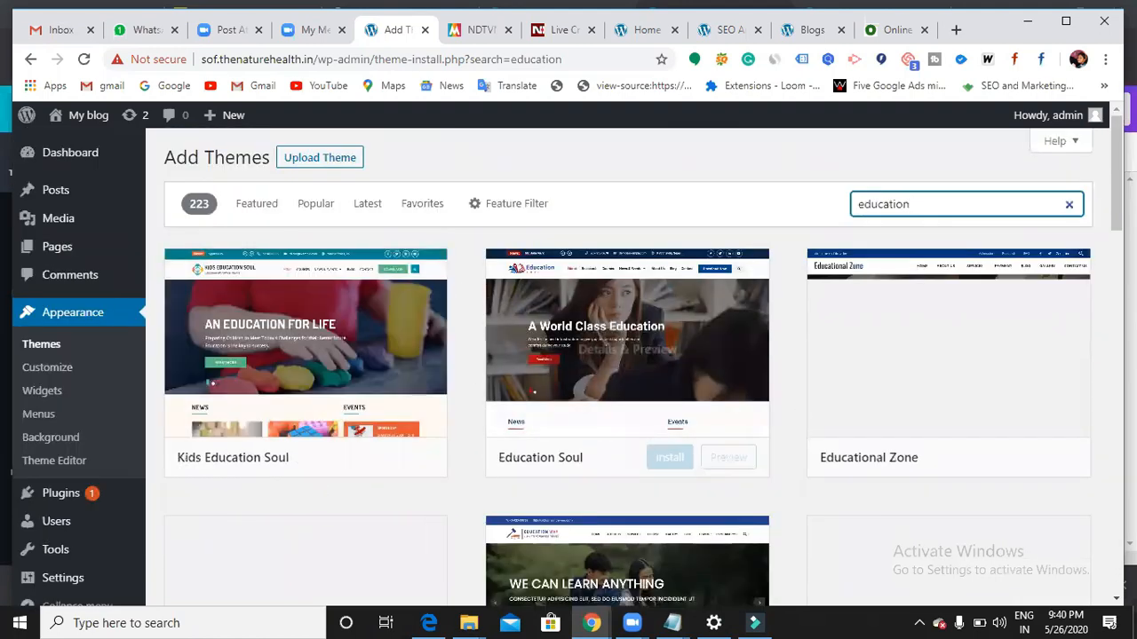
scroll(667, 413, "down", 2)
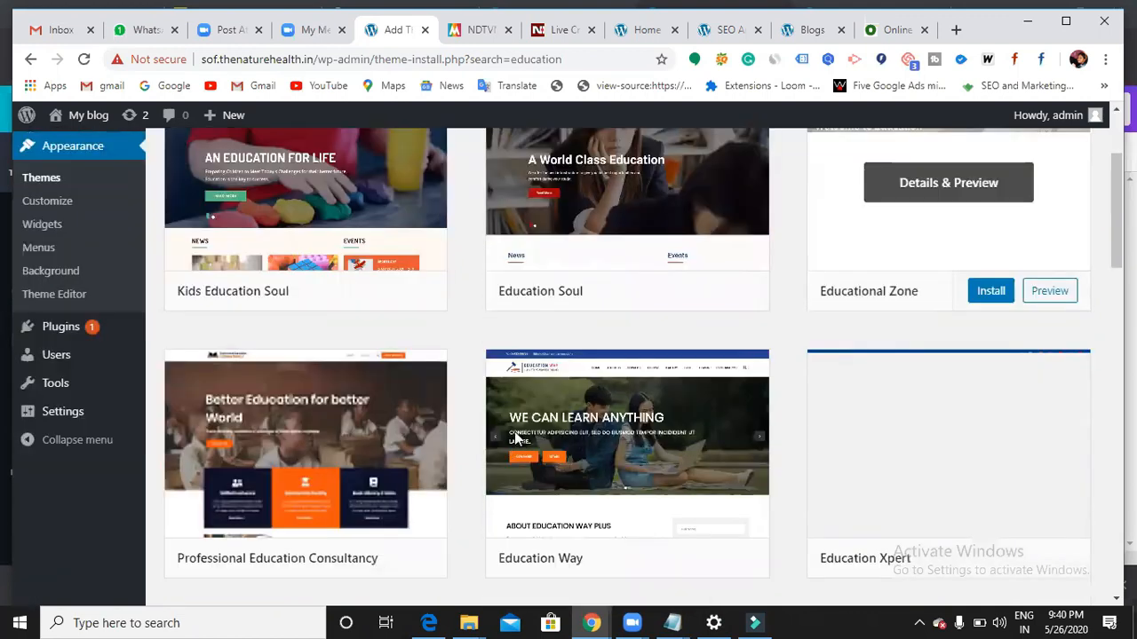
scroll(401, 385, "down", 6)
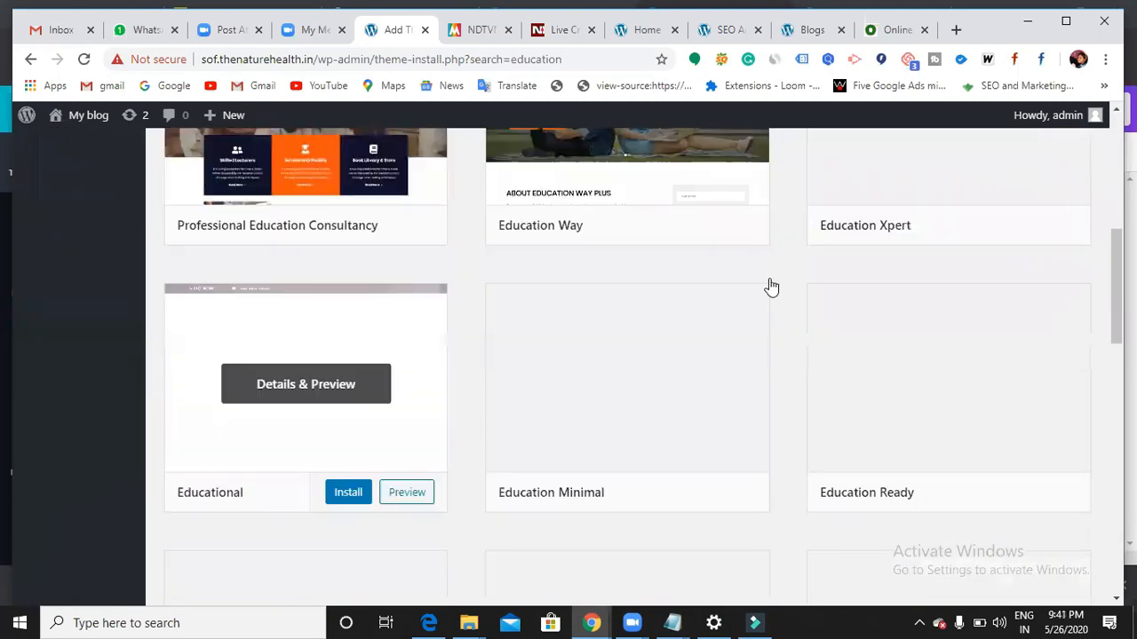
scroll(771, 285, "up", 3)
scroll(773, 279, "up", 3)
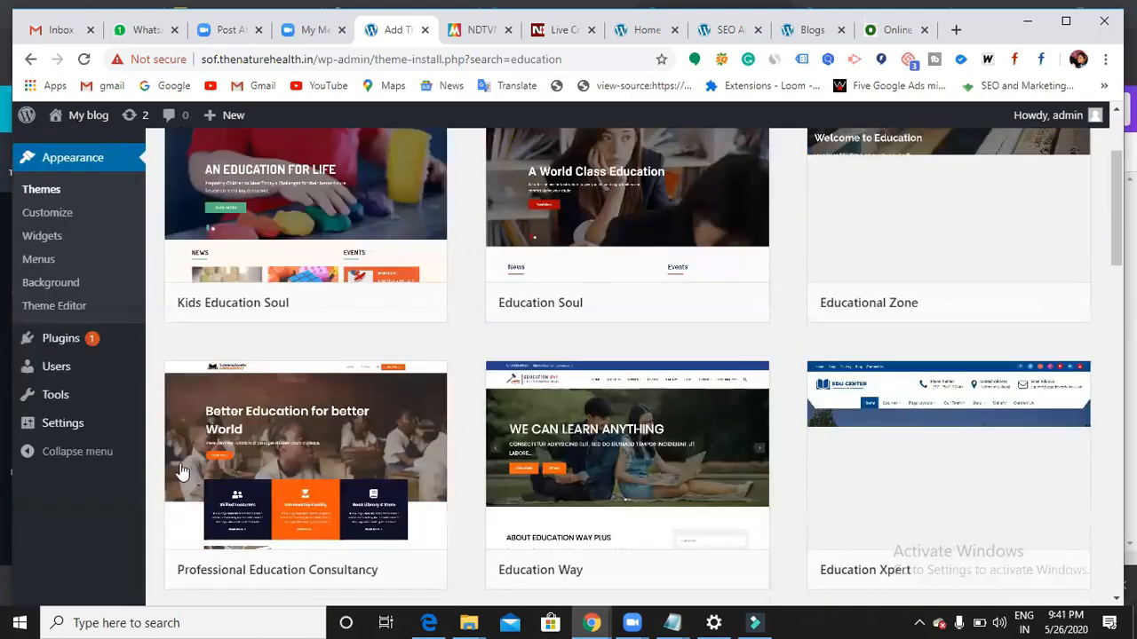
scroll(91, 536, "up", 2)
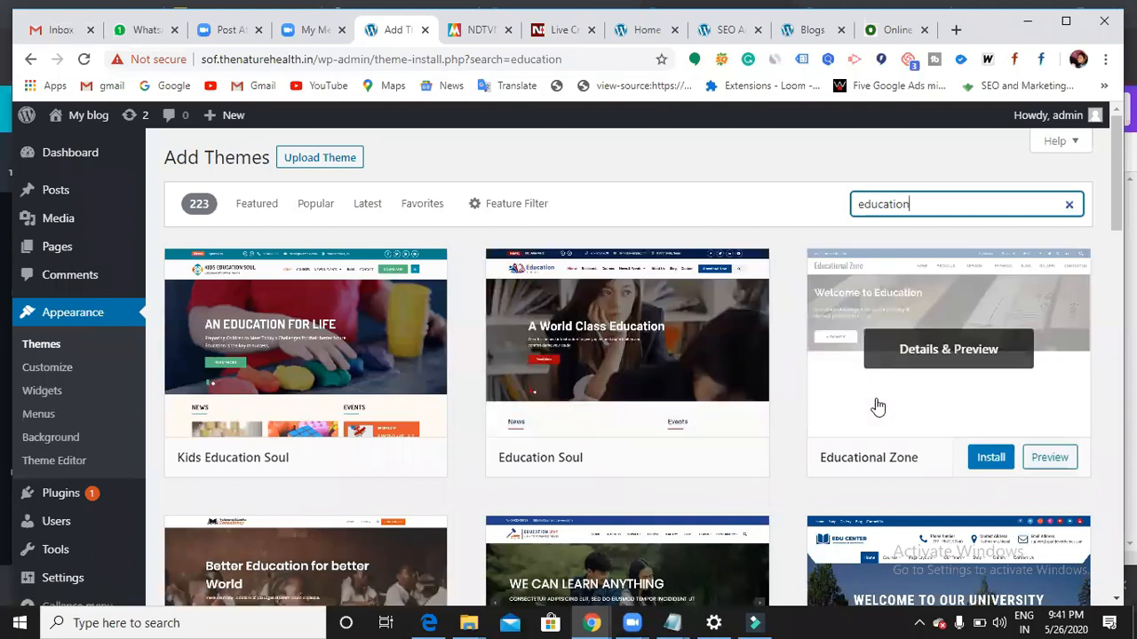
scroll(642, 449, "down", 1)
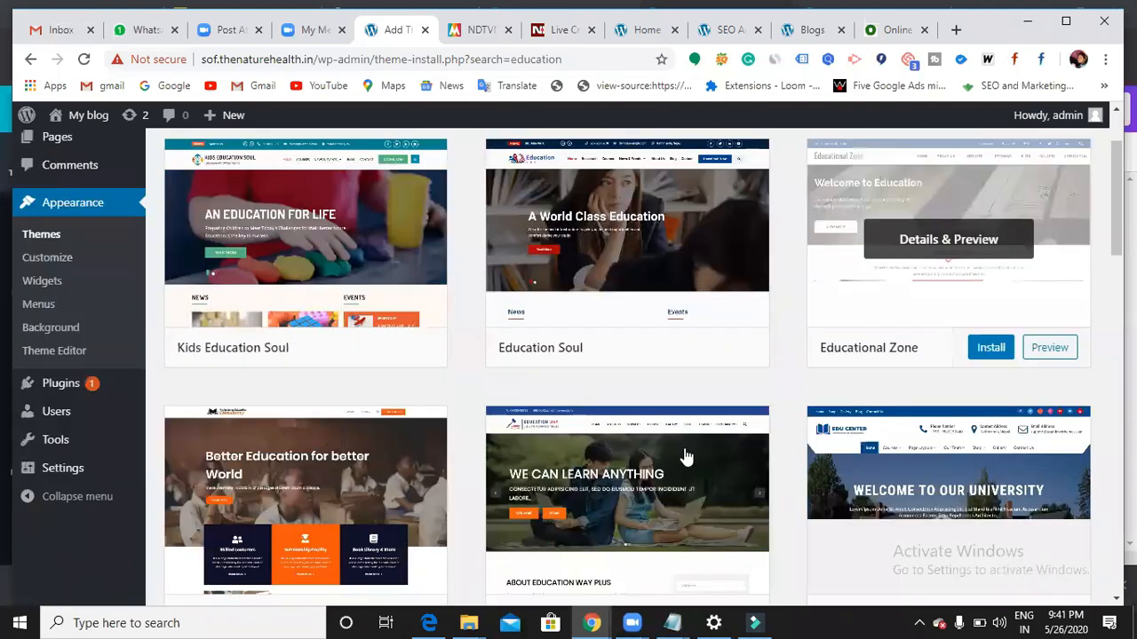
scroll(686, 458, "down", 3)
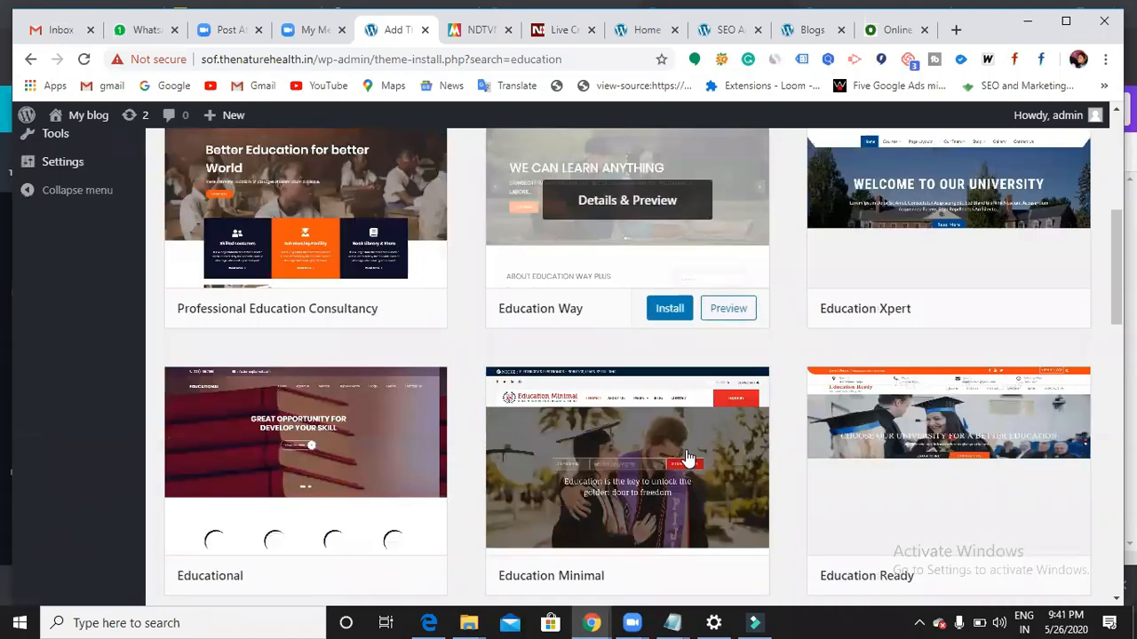
scroll(686, 457, "down", 1)
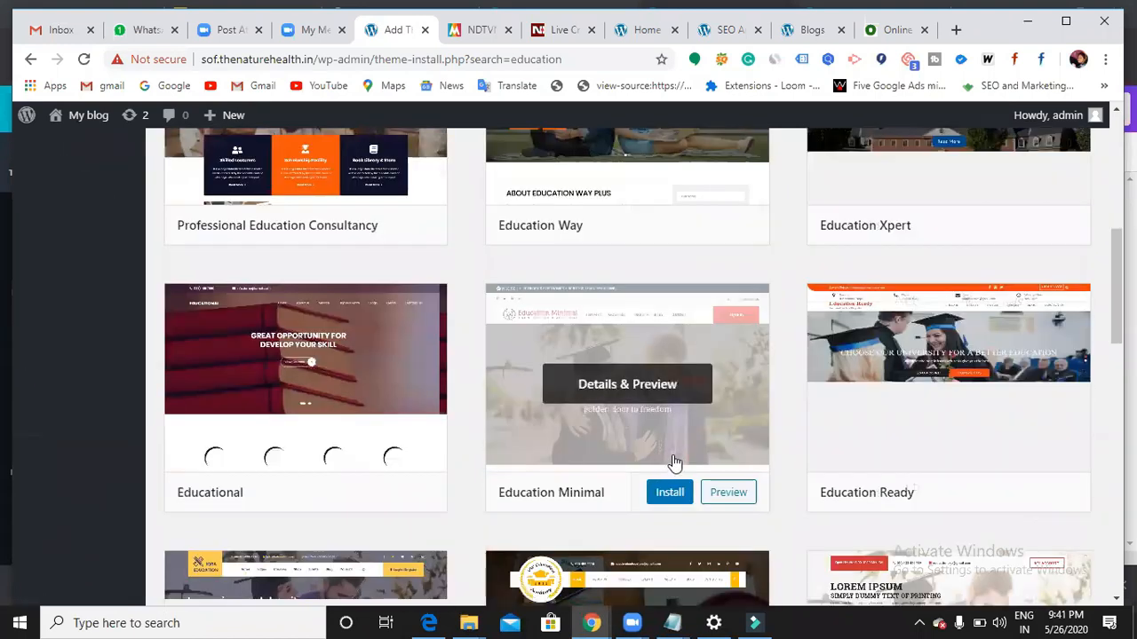
scroll(675, 462, "up", 8)
Install the Education Soul theme, then activate it.
left_click(672, 457)
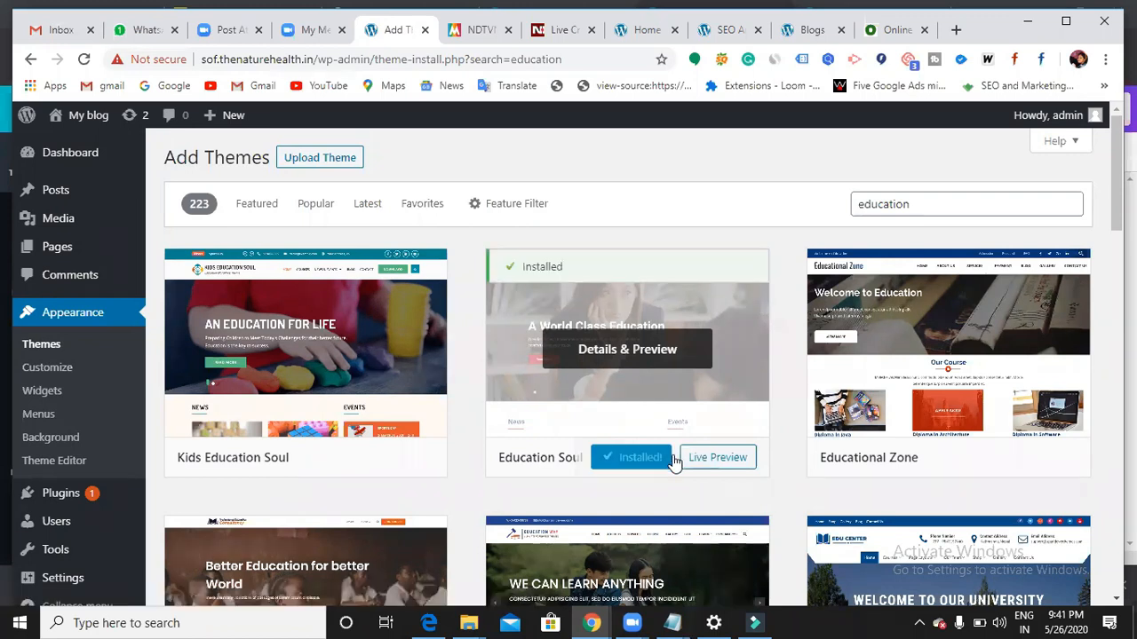
left_click(641, 459)
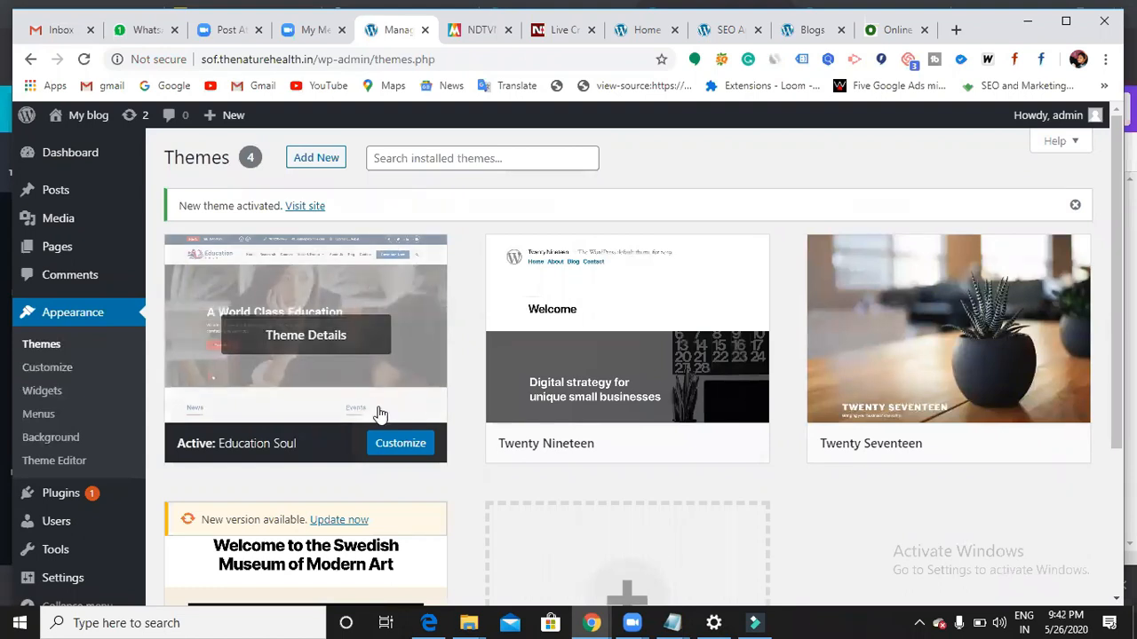
Close the NDTV, Live, Home, SEO and Blogs browser tabs.
left_click(509, 31)
left_click(509, 30)
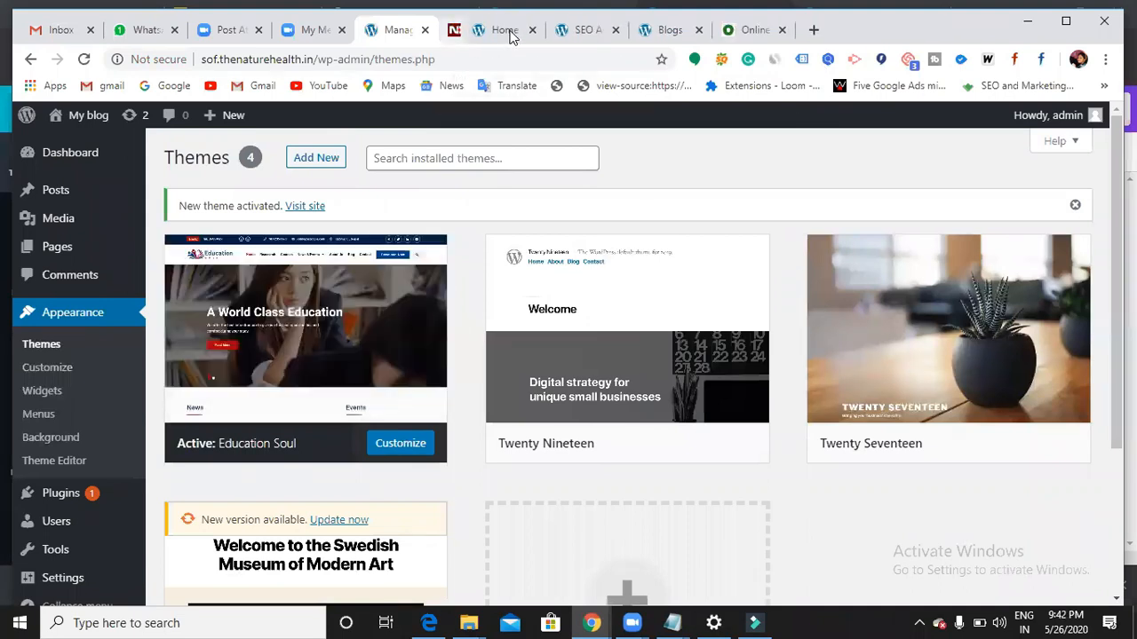
left_click(509, 30)
left_click(509, 30)
left_click(509, 30)
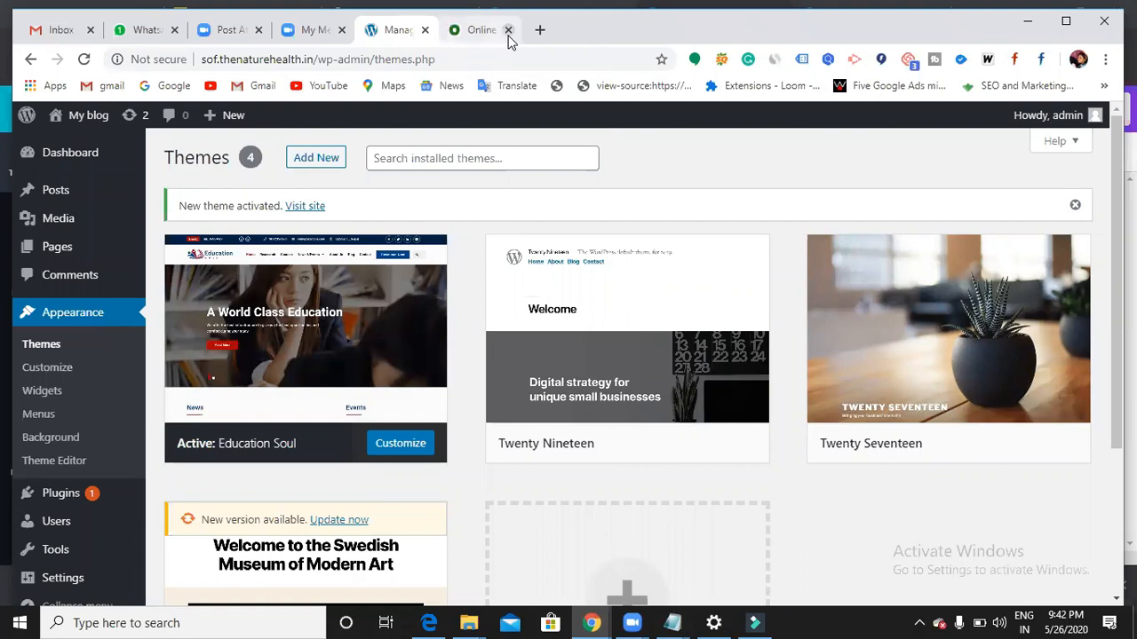
Load the site's public front page, sof.thenaturehealth.in, in a new tab.
left_click(538, 36)
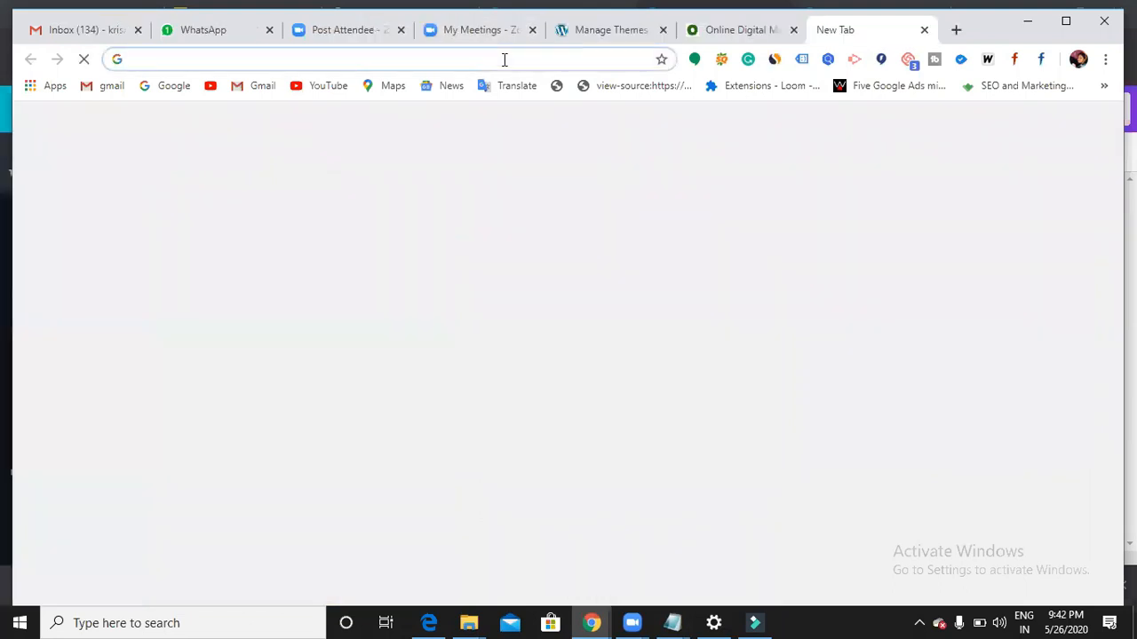
left_click(521, 58)
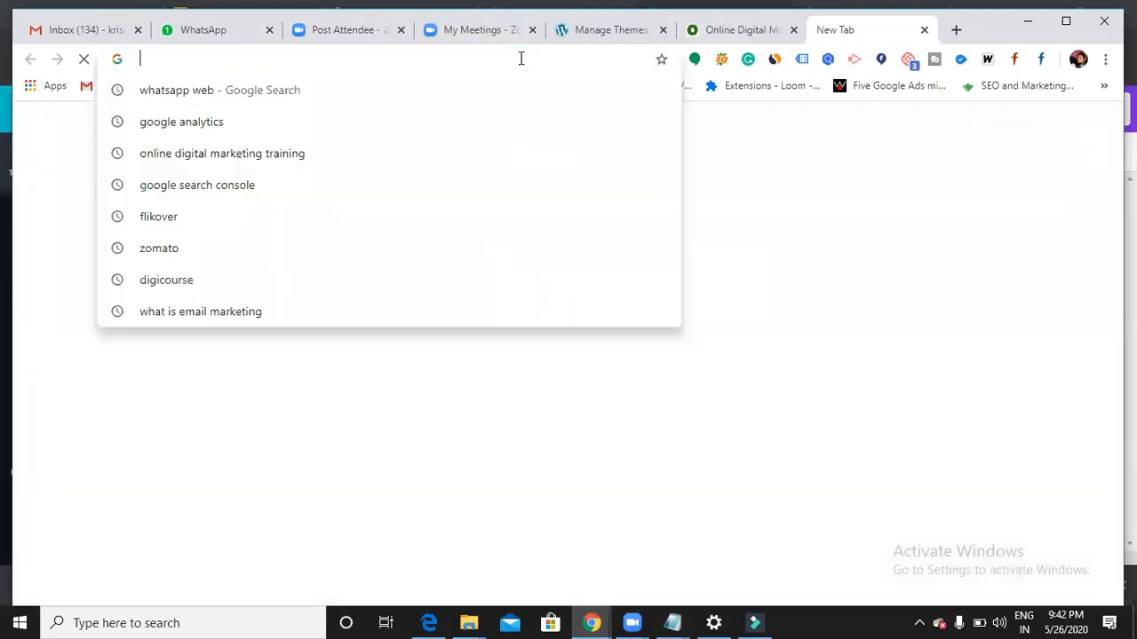
type("s")
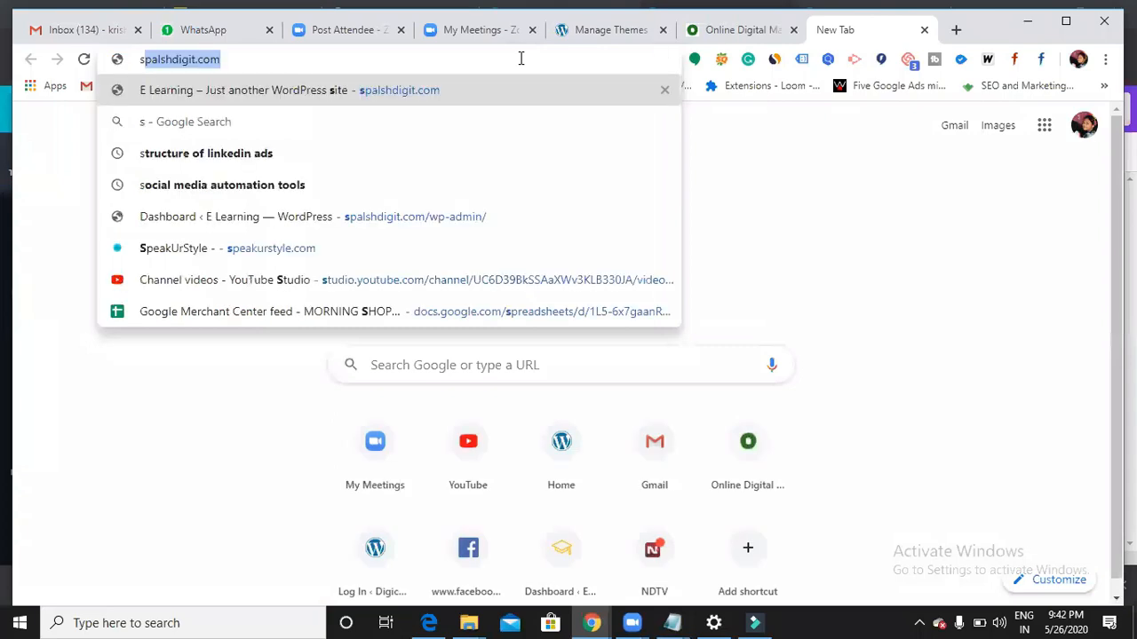
type("ofia.thenaturehealth.in")
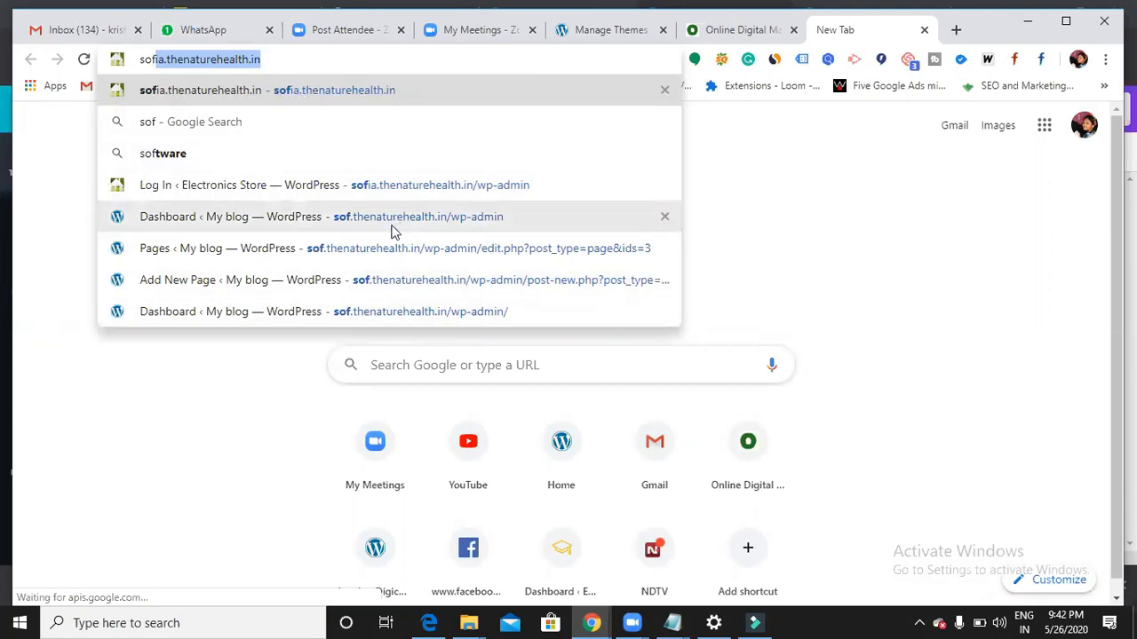
left_click(394, 313)
left_click(344, 60)
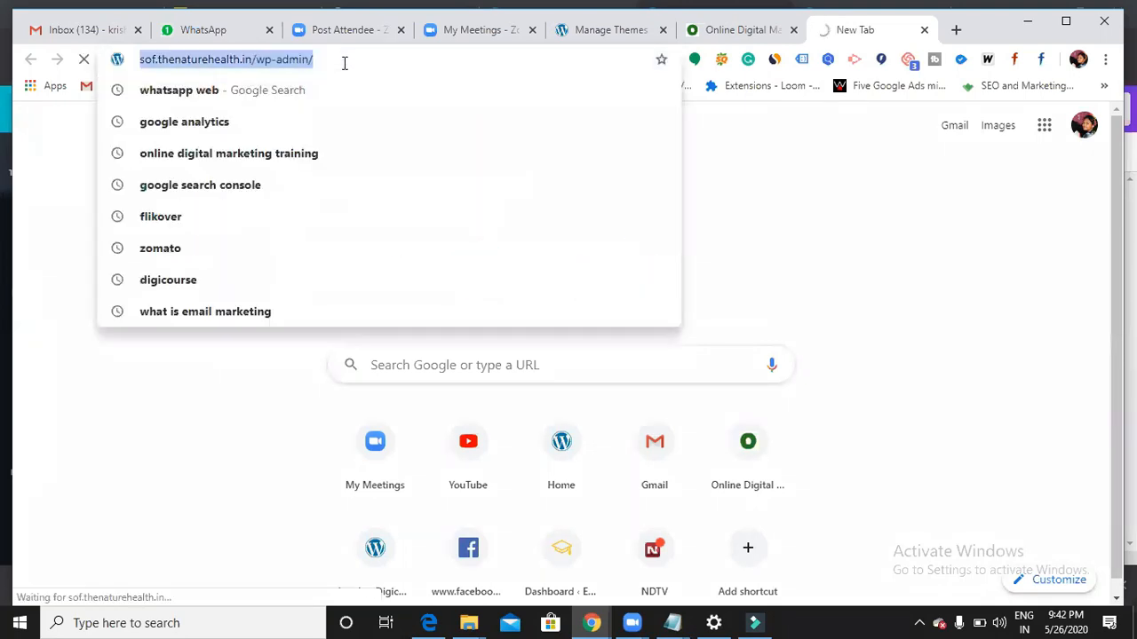
key("BackSpace")
key("BackSpace")
key("BackSpace")
key("BackSpace")
key("BackSpace")
key("BackSpace")
key("BackSpace")
key("BackSpace")
key("BackSpace")
key("BackSpace")
key("BackSpace")
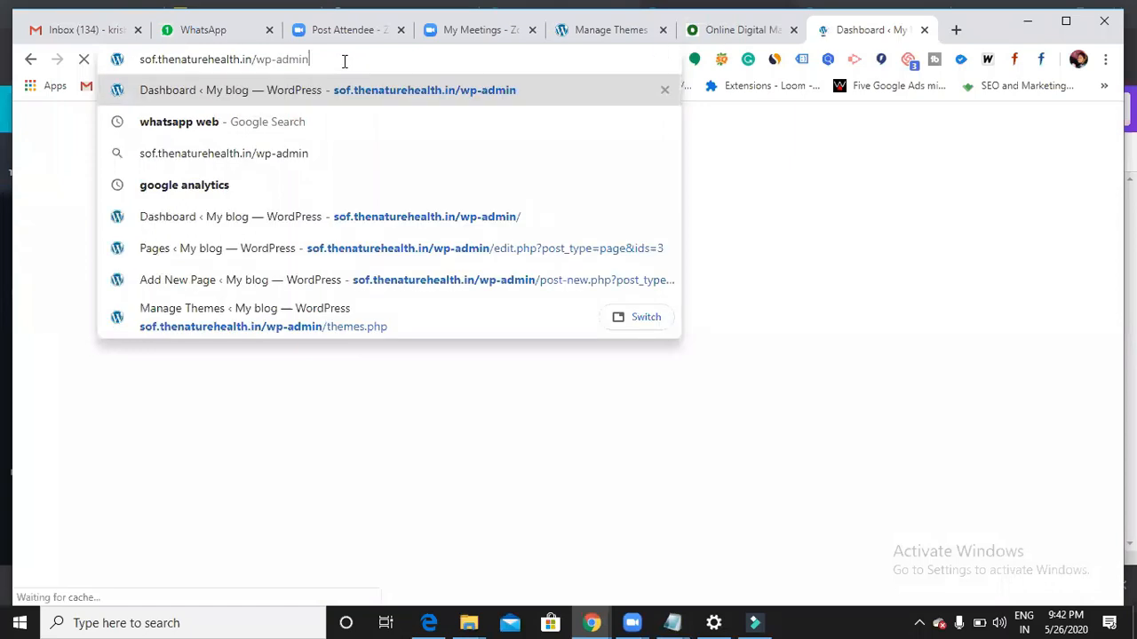
type("n")
key("Return")
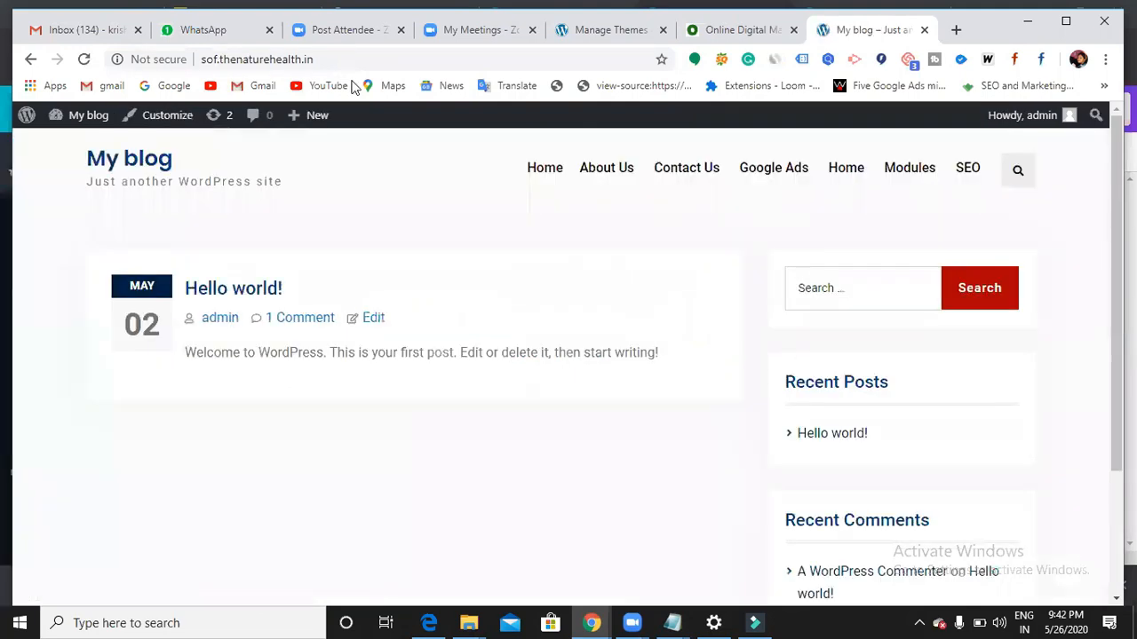
Check the front page shows the Education Soul design, then return to the Themes admin tab.
scroll(435, 274, "down", 2)
scroll(460, 297, "up", 2)
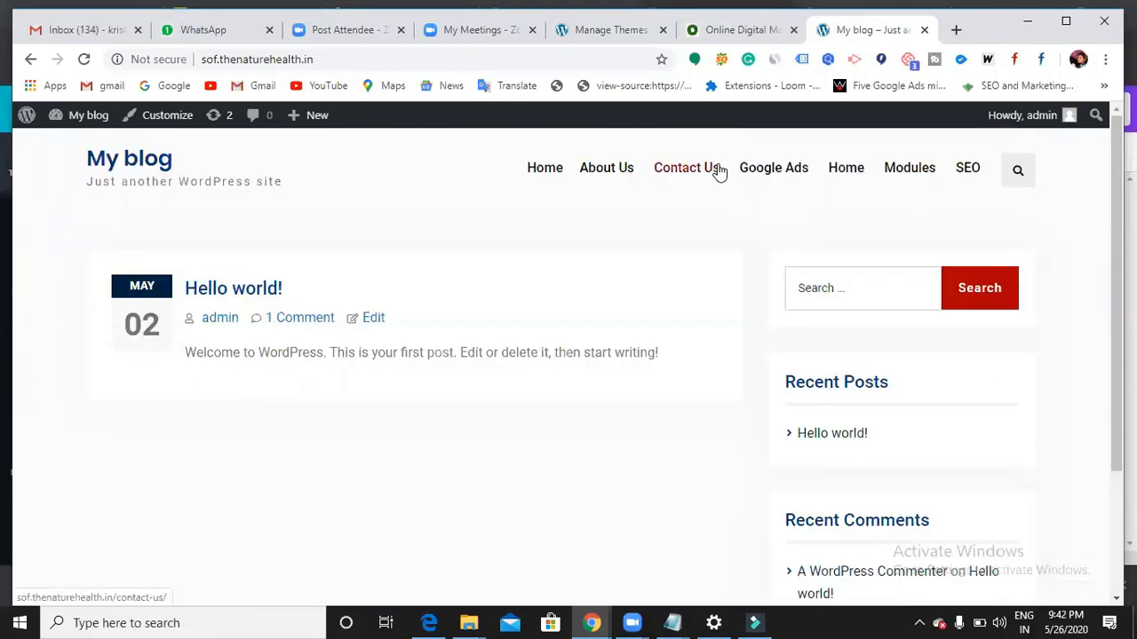
scroll(630, 256, "down", 2)
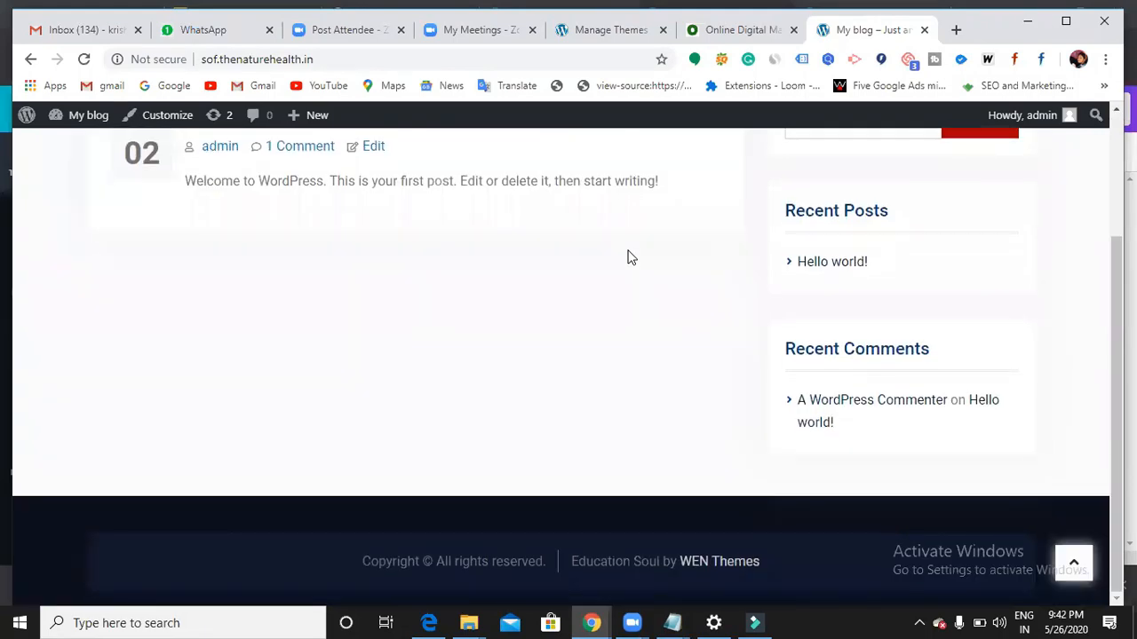
scroll(628, 257, "up", 2)
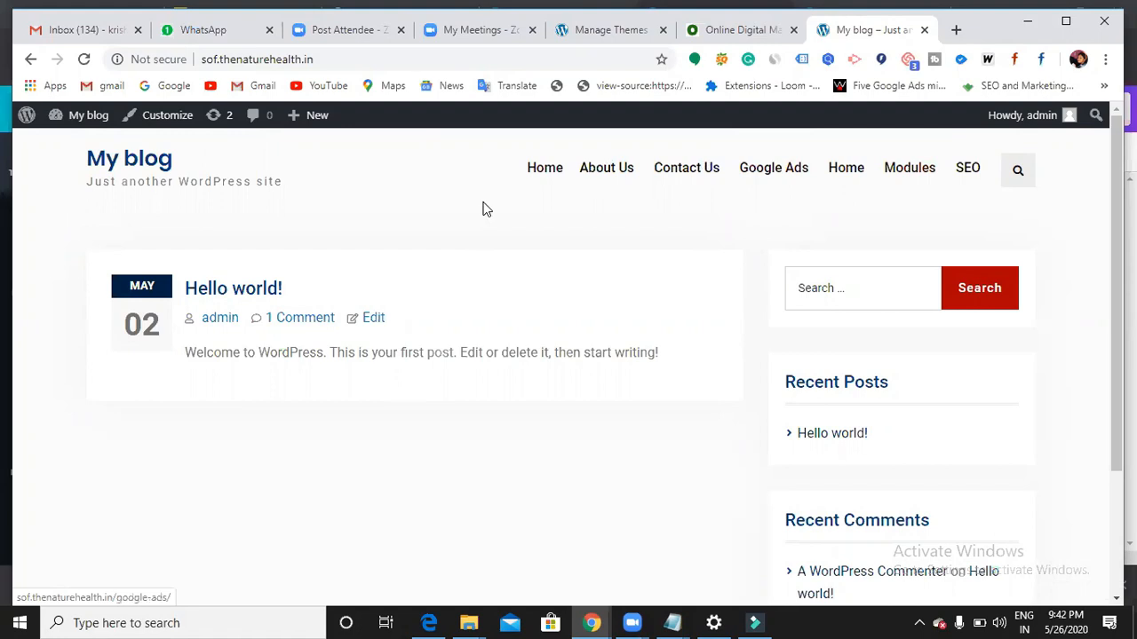
left_click(573, 30)
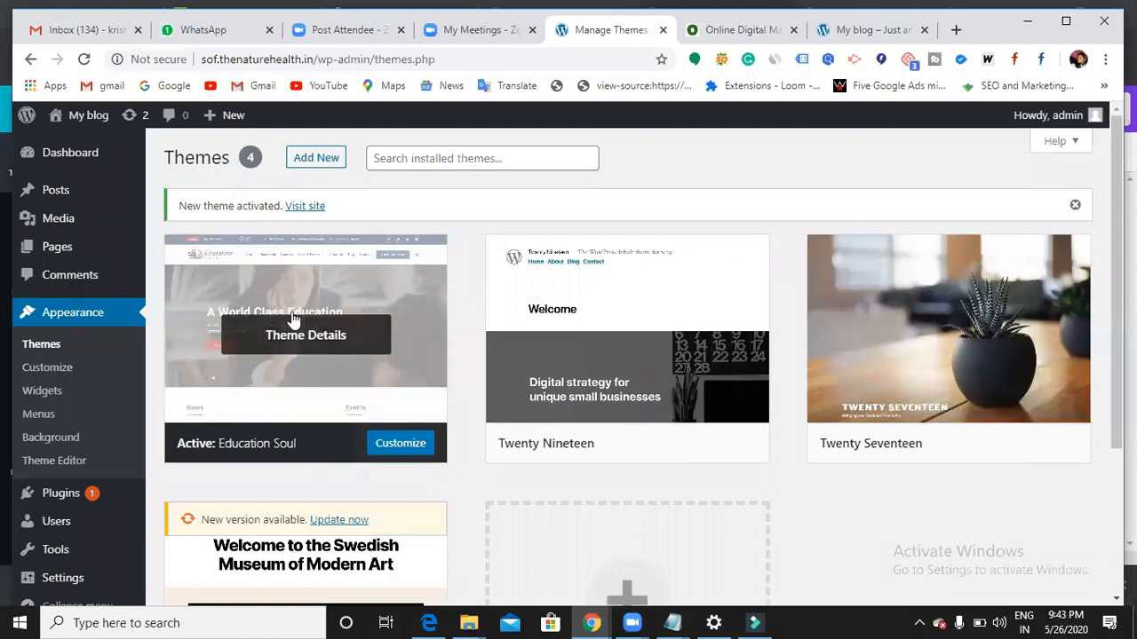
left_click(849, 30)
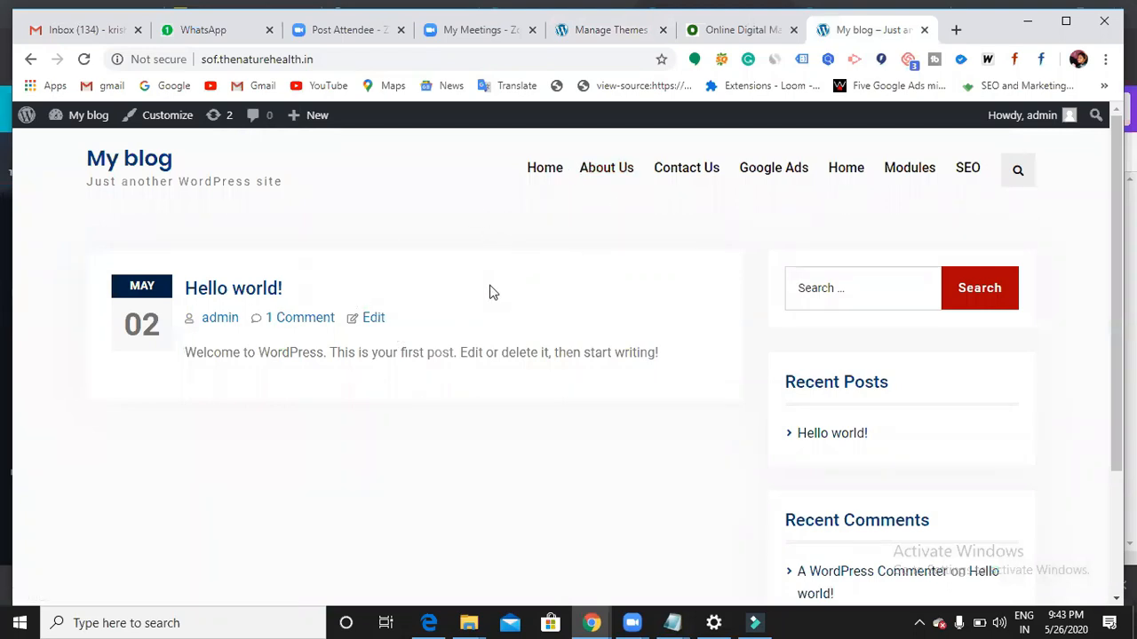
scroll(497, 310, "down", 3)
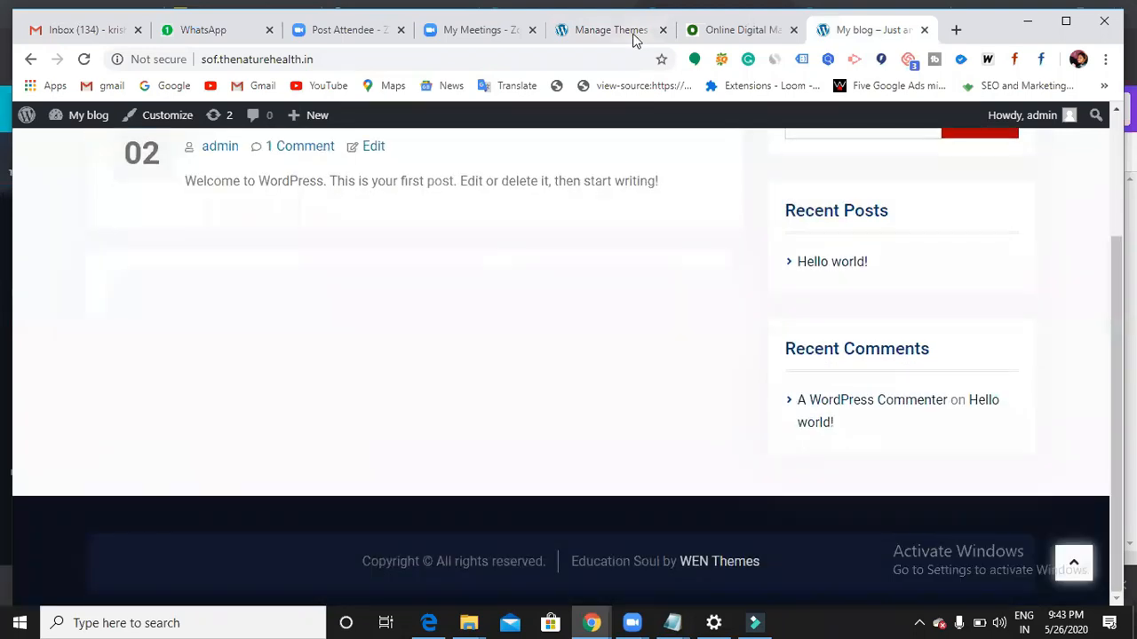
left_click(634, 35)
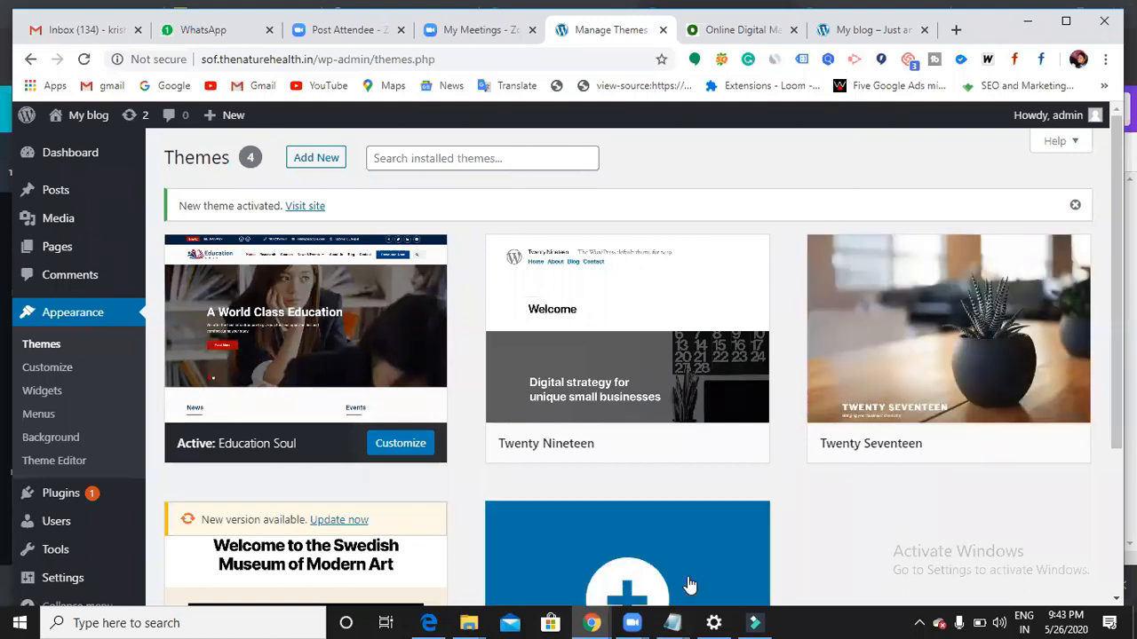
Append '...' to the Customize line in the Notepad notes, then minimize Notepad.
left_click(672, 623)
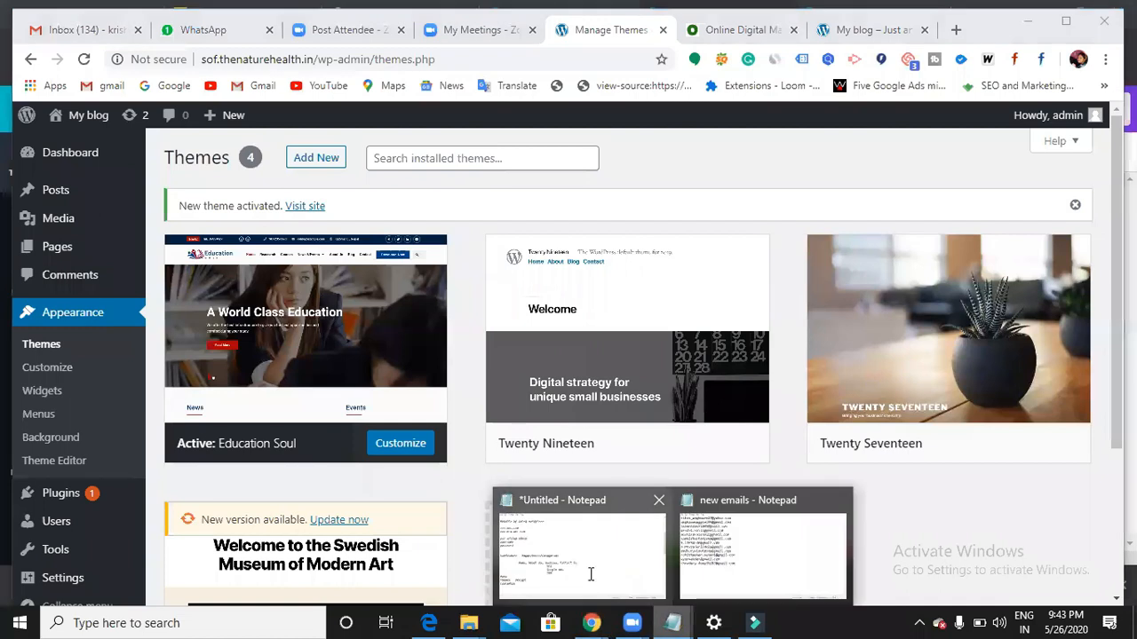
left_click(591, 575)
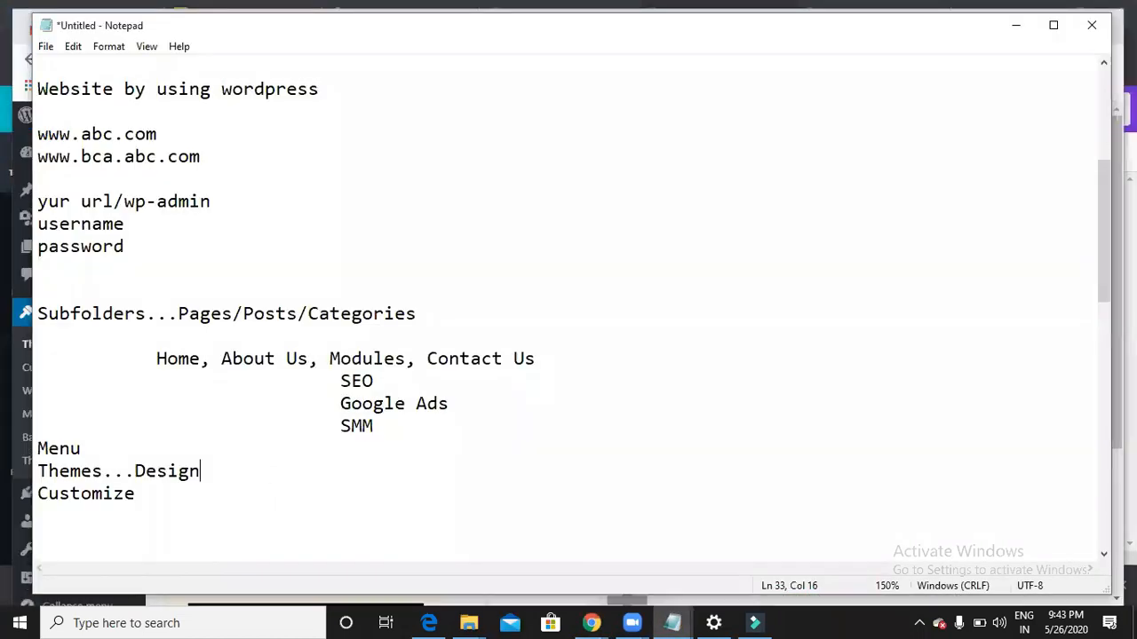
key("Down")
type("...")
left_click(1015, 26)
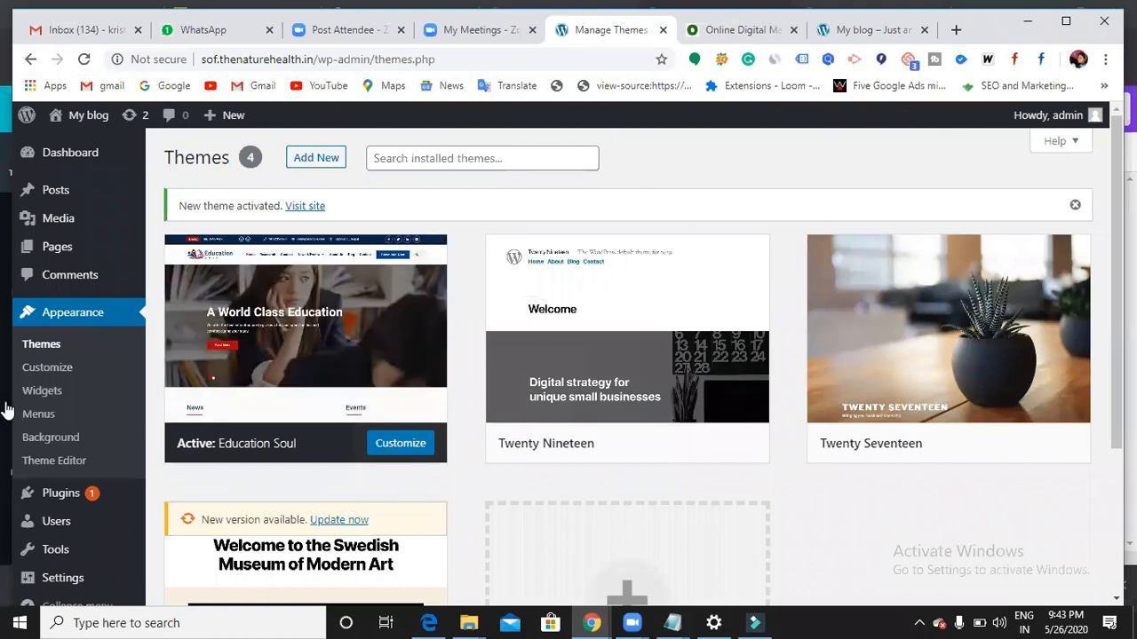
Launch the Customizer for the Education Soul theme on My blog and show its Site Identity title and tagline fields.
scroll(81, 329, "down", 1)
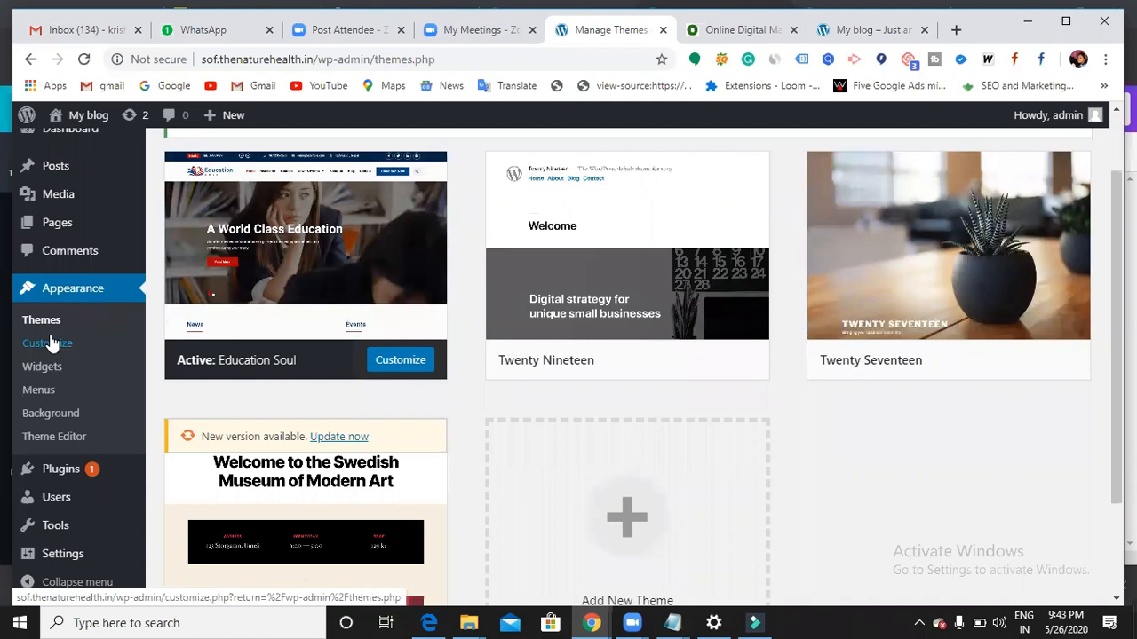
left_click(52, 351)
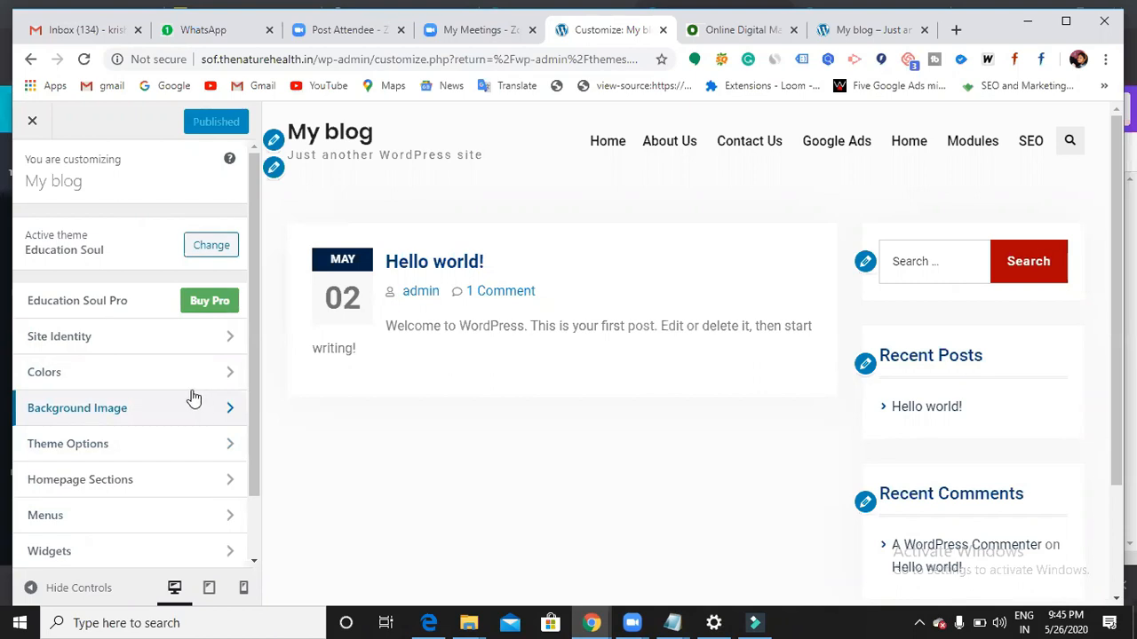
left_click(158, 345)
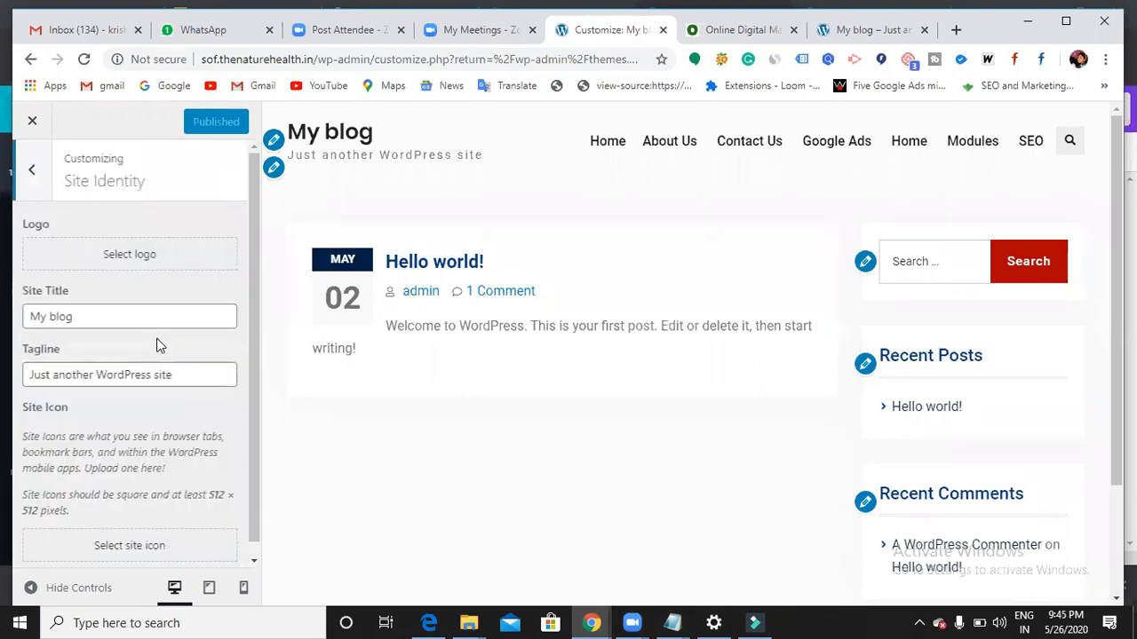
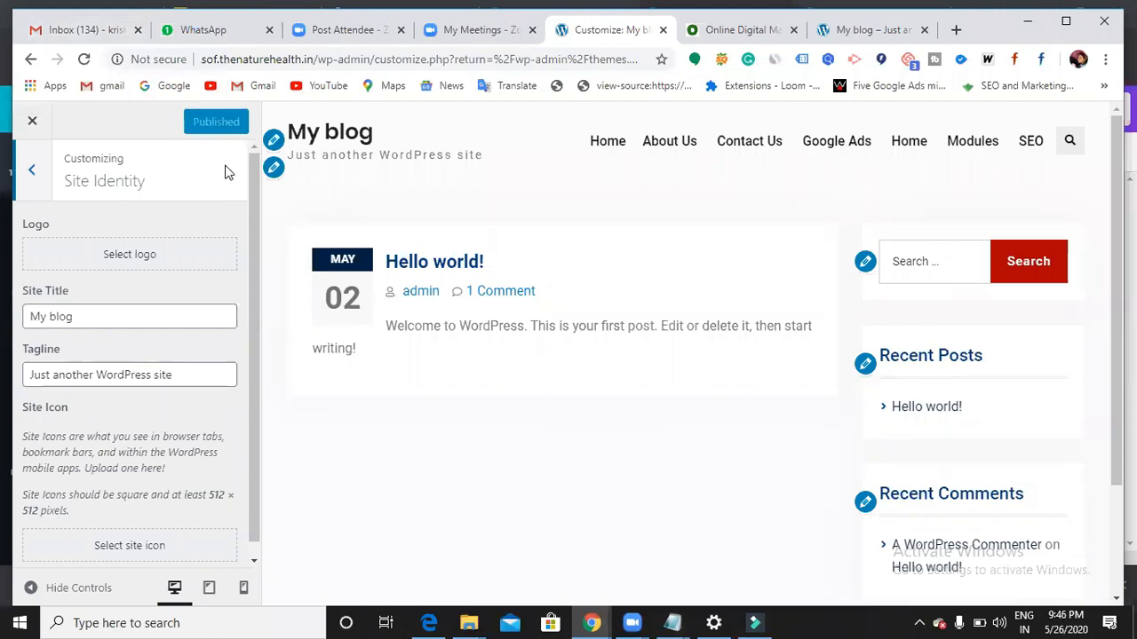
Open the Select logo media dialog from the Site Identity panel.
left_click(169, 255)
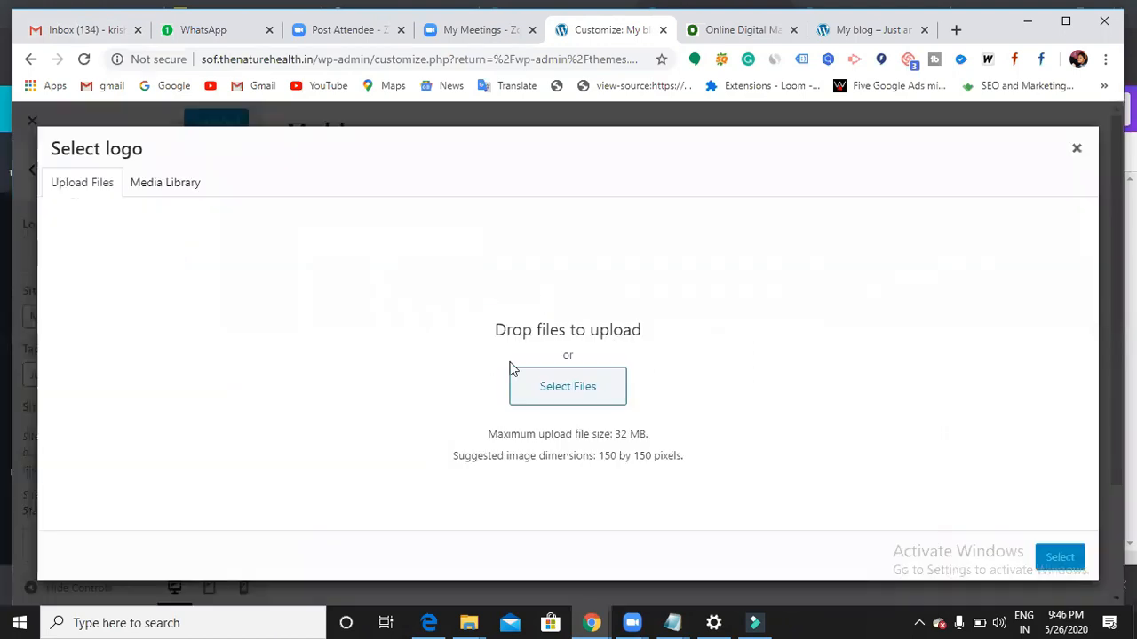
Browse the computer and search the Downloads folder for 'digi logo'.
left_click(575, 395)
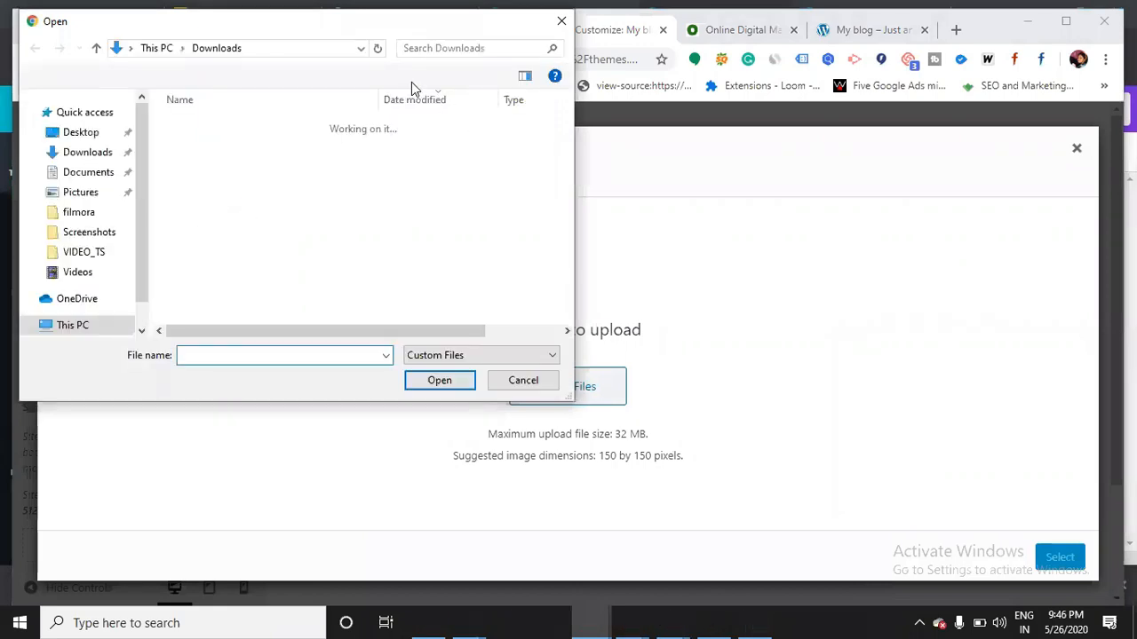
left_click(454, 47)
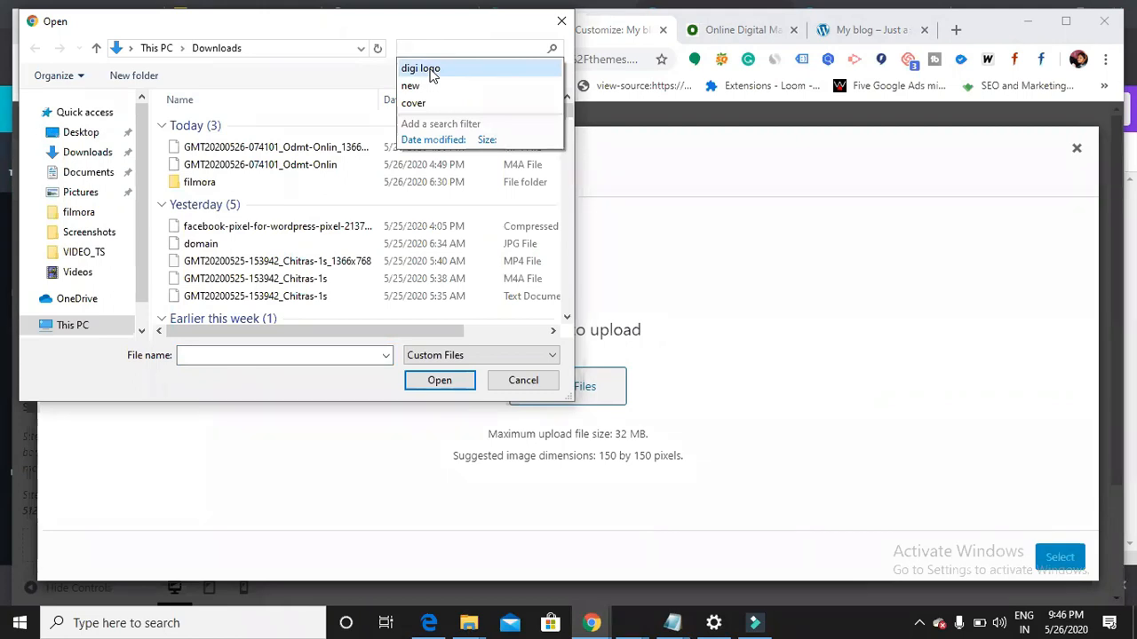
left_click(429, 71)
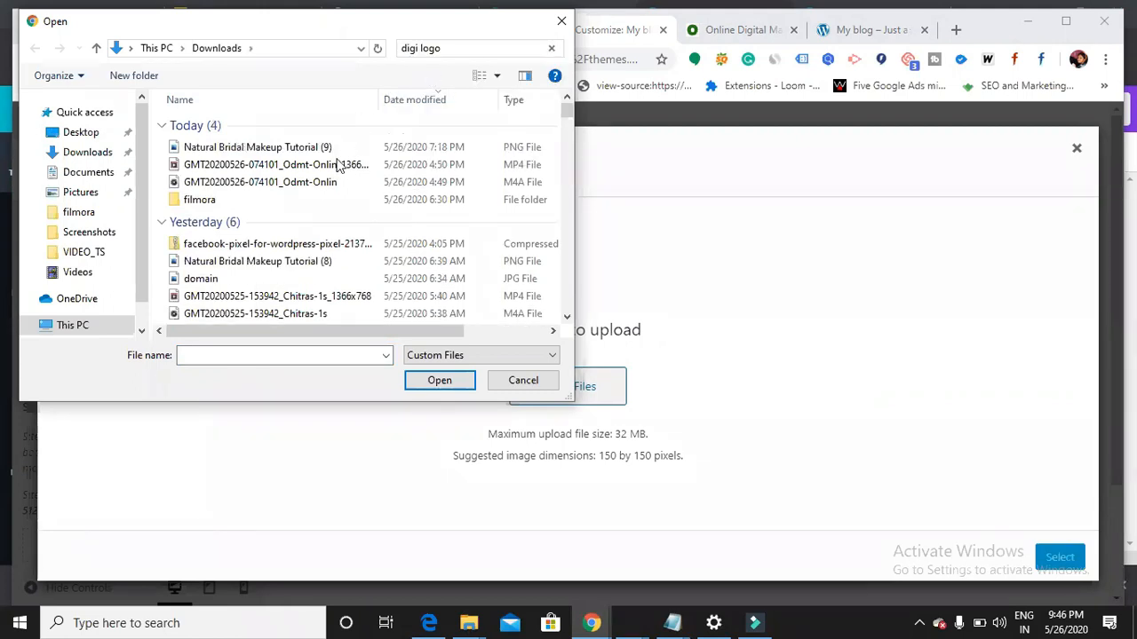
Find digi logo.jpg in the search results and upload it to the Media Library.
scroll(325, 187, "down", 1)
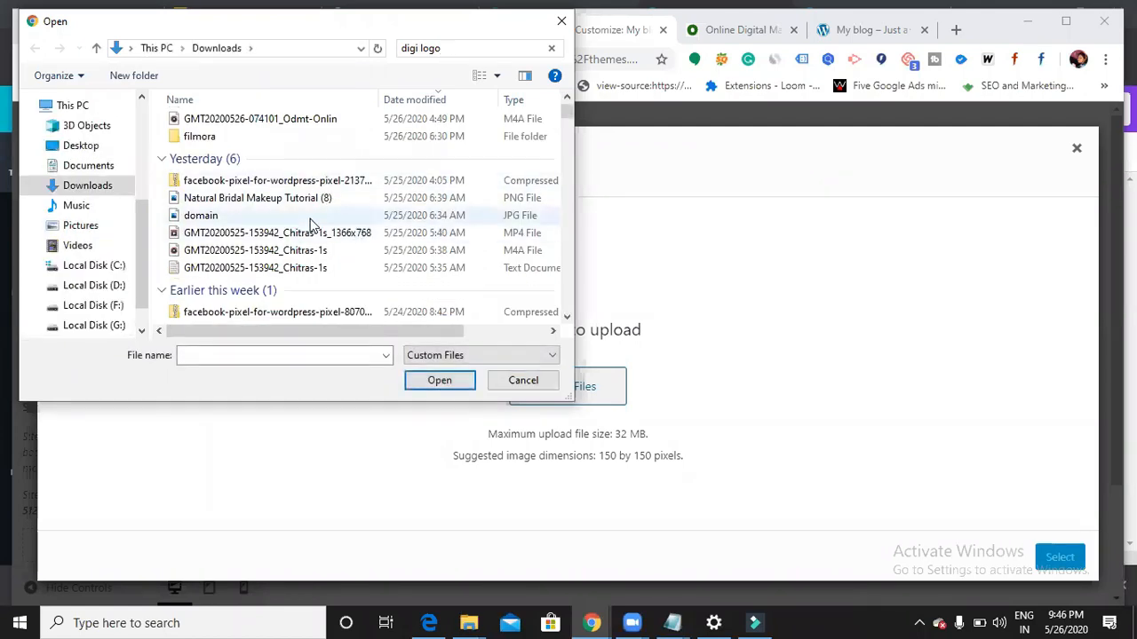
scroll(311, 222, "up", 1)
scroll(302, 195, "down", 5)
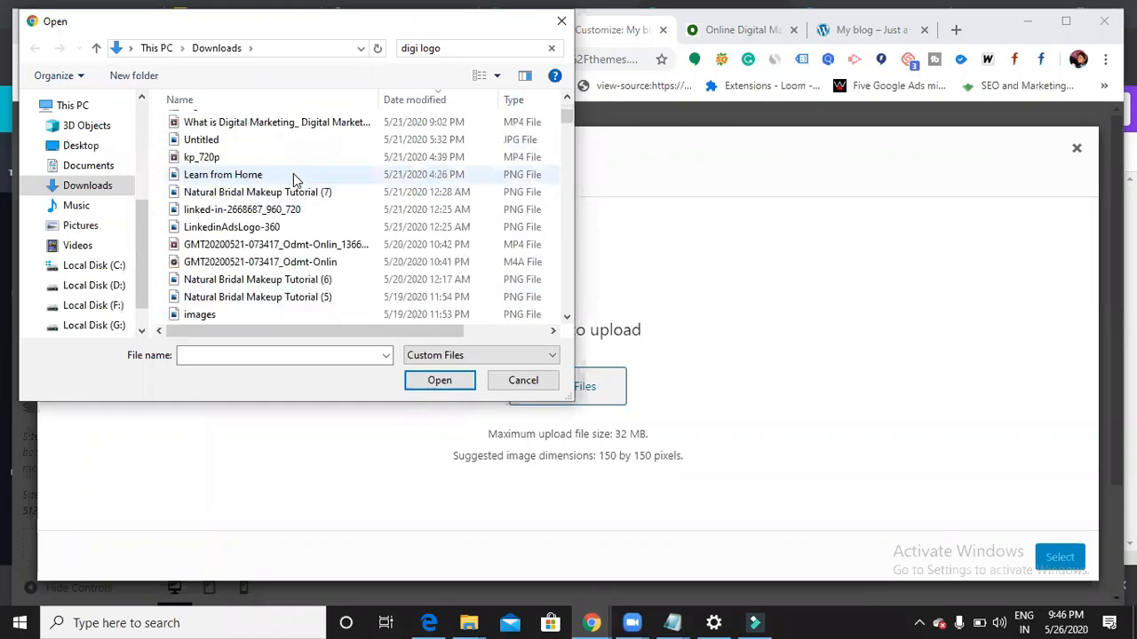
scroll(294, 173, "down", 10)
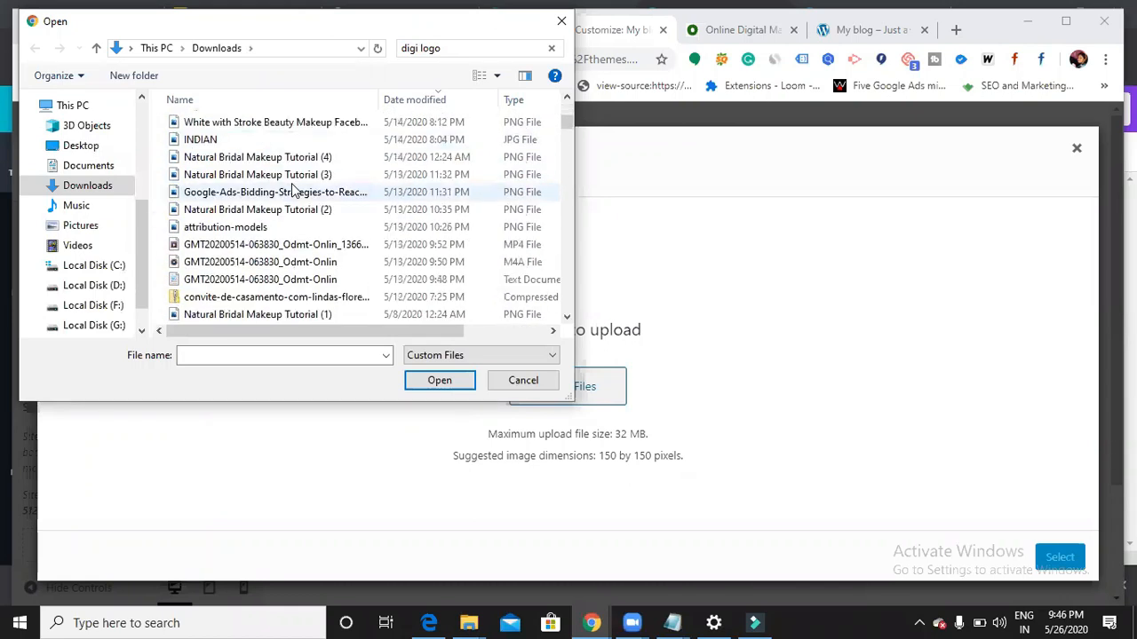
scroll(293, 191, "down", 12)
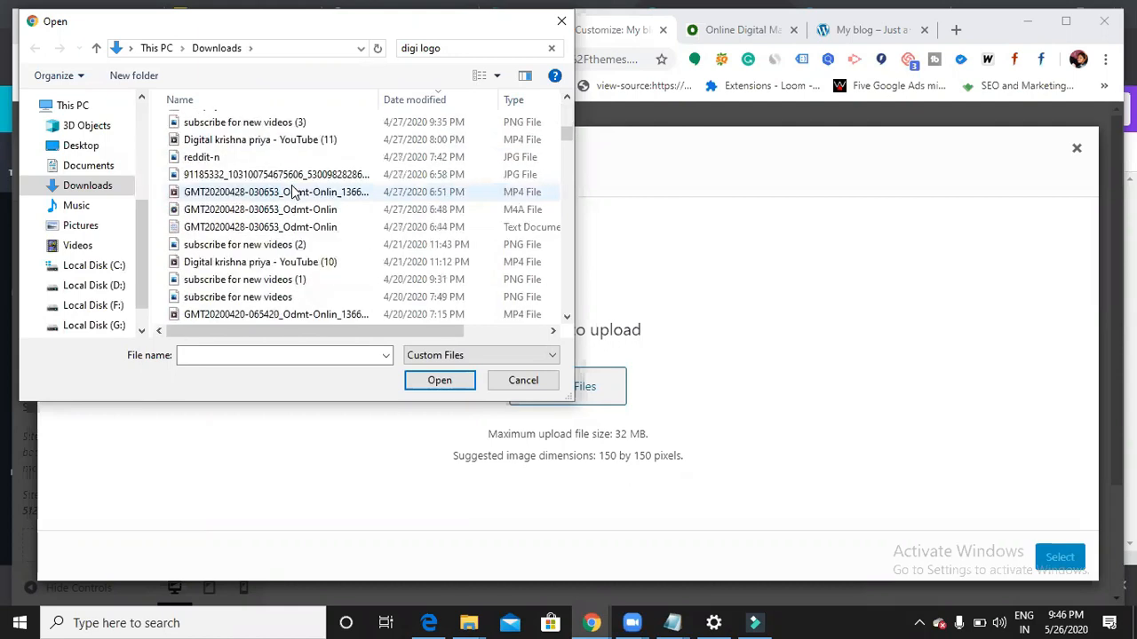
scroll(293, 194, "down", 4)
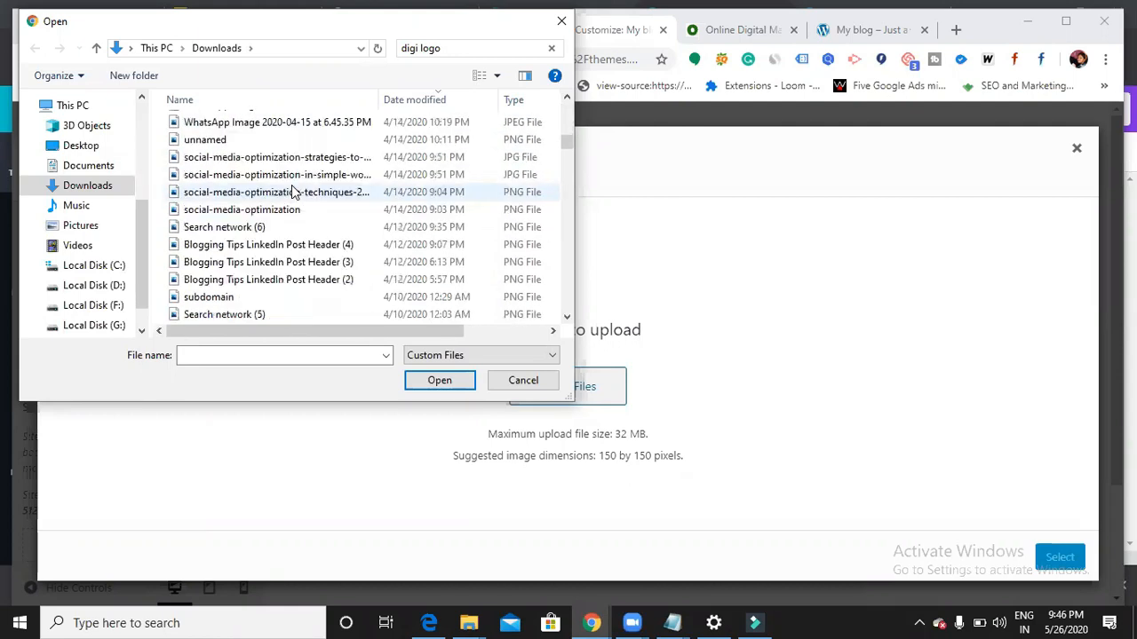
scroll(293, 191, "down", 8)
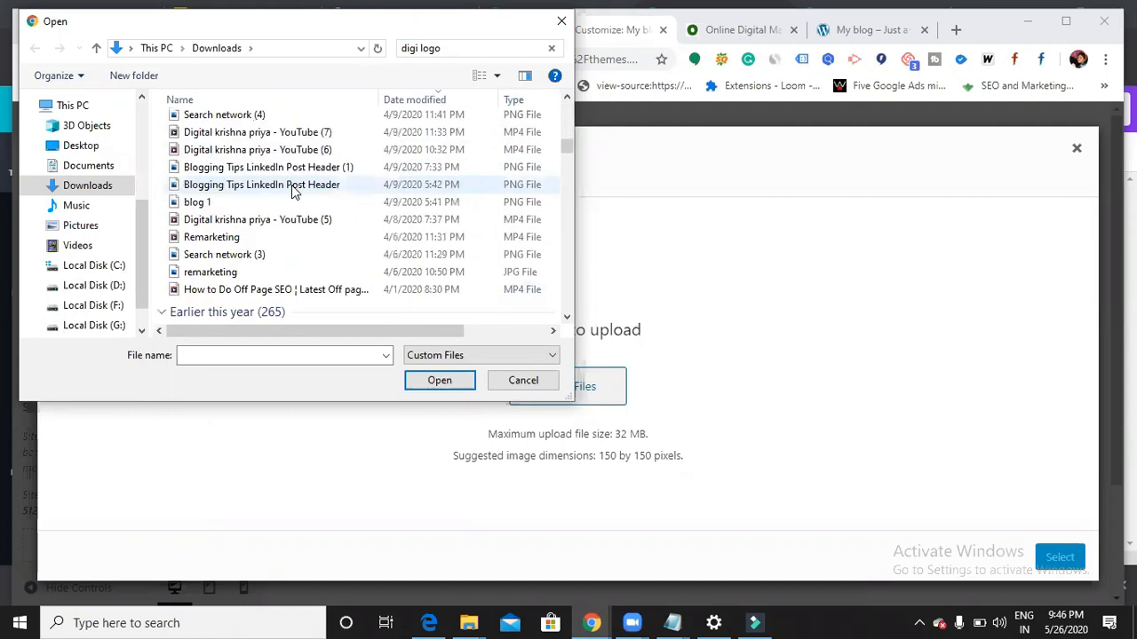
scroll(293, 192, "down", 2)
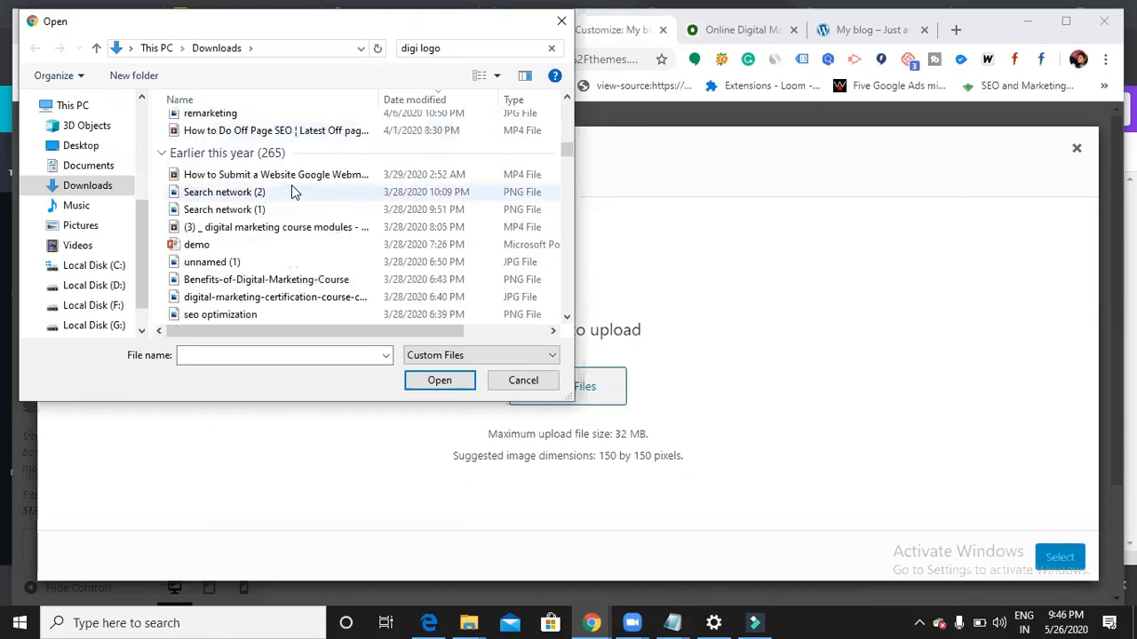
scroll(293, 192, "down", 2)
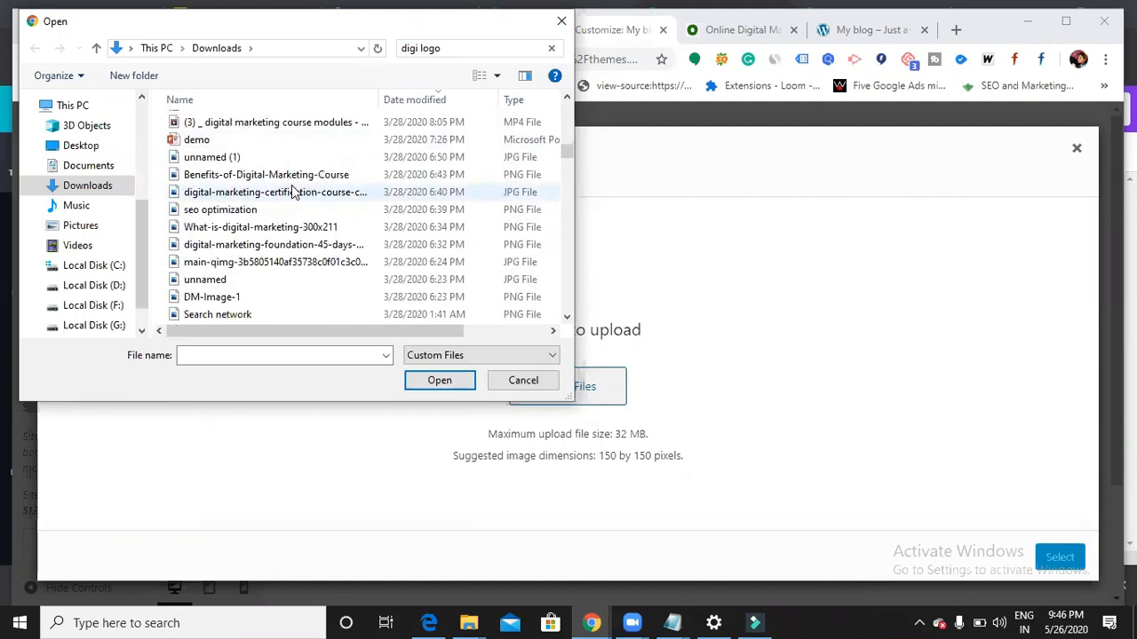
scroll(293, 191, "down", 5)
scroll(293, 192, "down", 8)
scroll(294, 192, "down", 8)
scroll(293, 192, "down", 9)
scroll(294, 191, "down", 9)
scroll(293, 192, "down", 10)
scroll(293, 192, "down", 6)
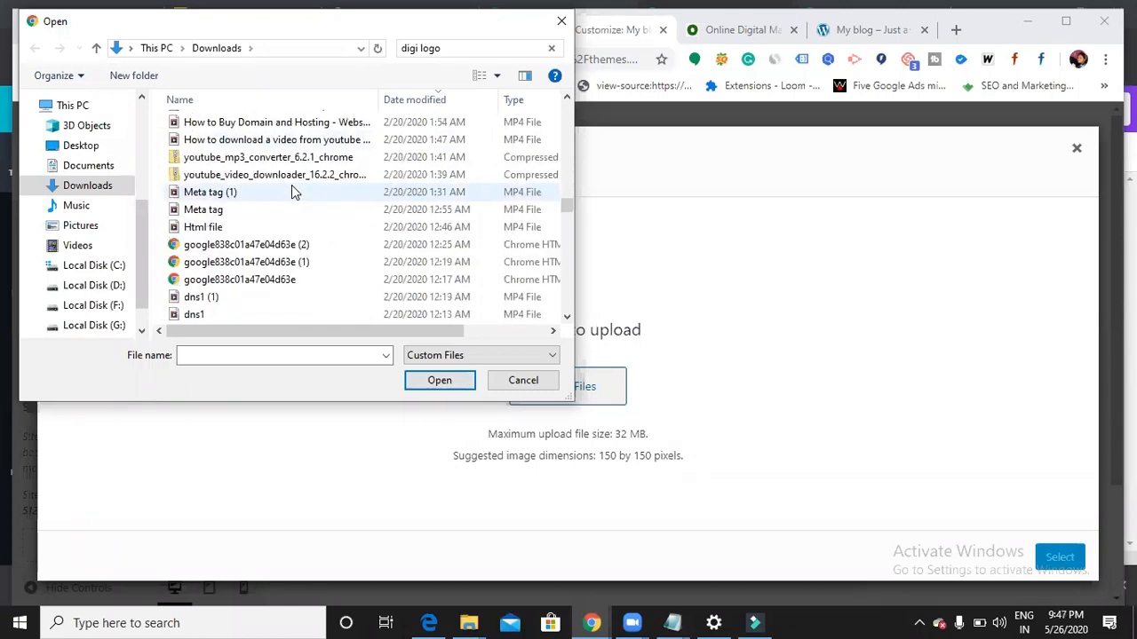
scroll(293, 192, "down", 10)
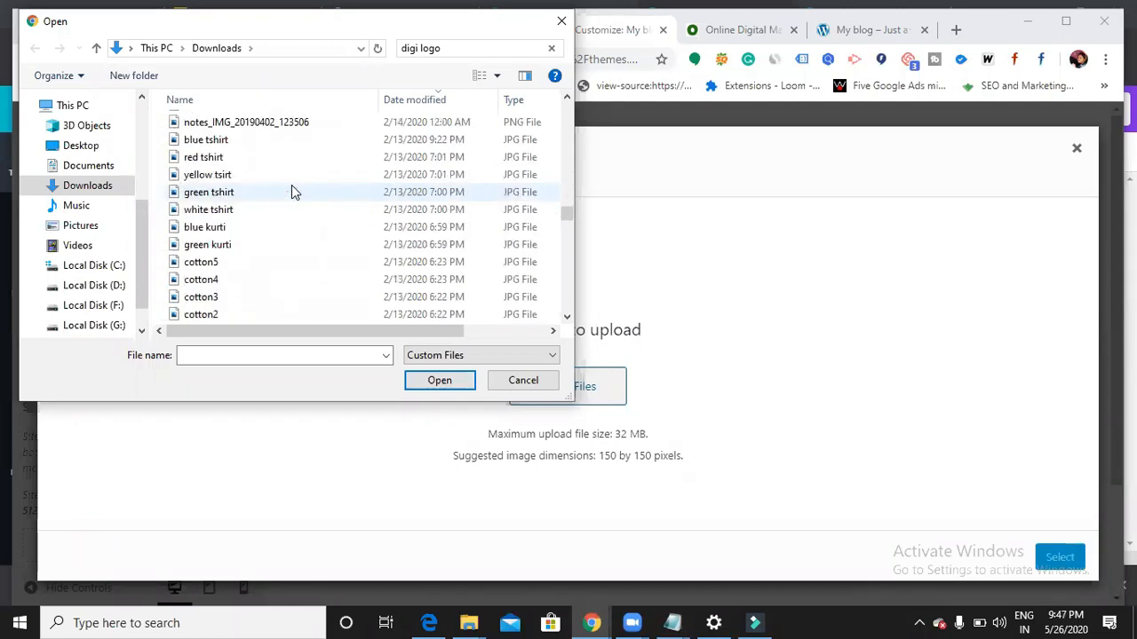
scroll(293, 192, "down", 5)
scroll(292, 192, "up", 1)
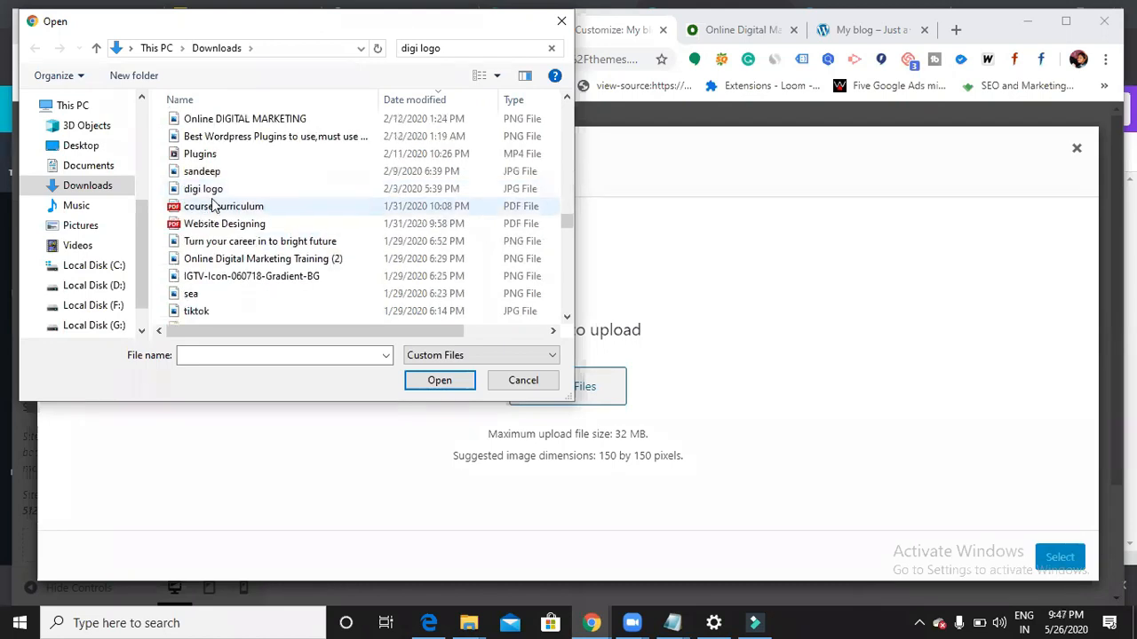
left_click(219, 191)
left_click(454, 381)
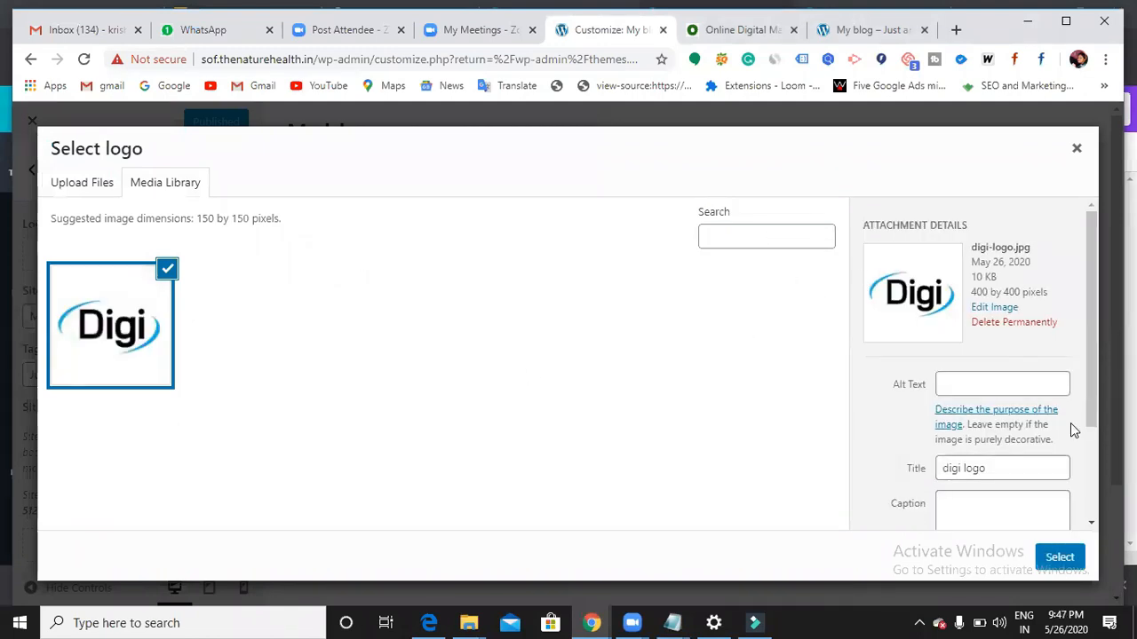
Use digi-logo.jpg as the site logo and apply the crop.
left_click(1059, 560)
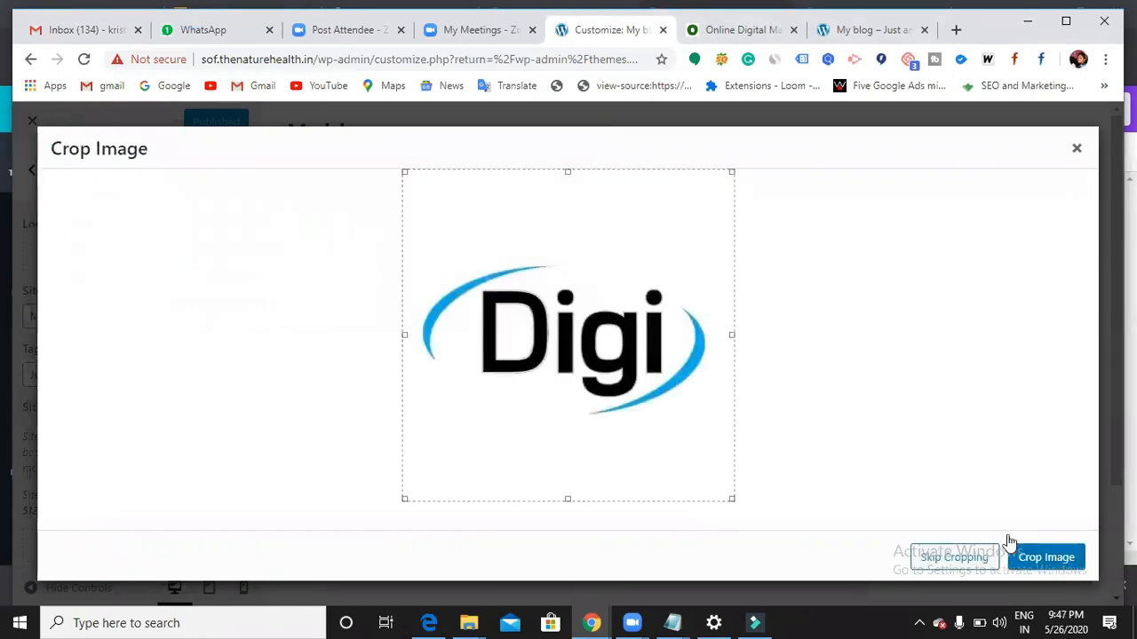
left_click(1024, 558)
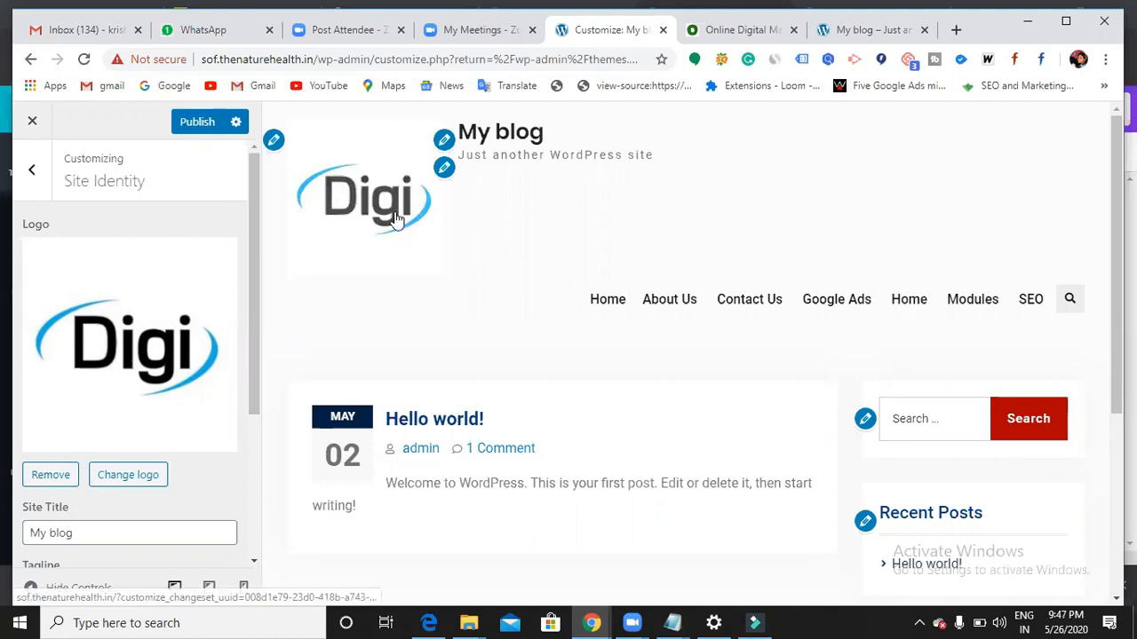
Reopen and close the logo picker, then remove the current site logo.
left_click(144, 475)
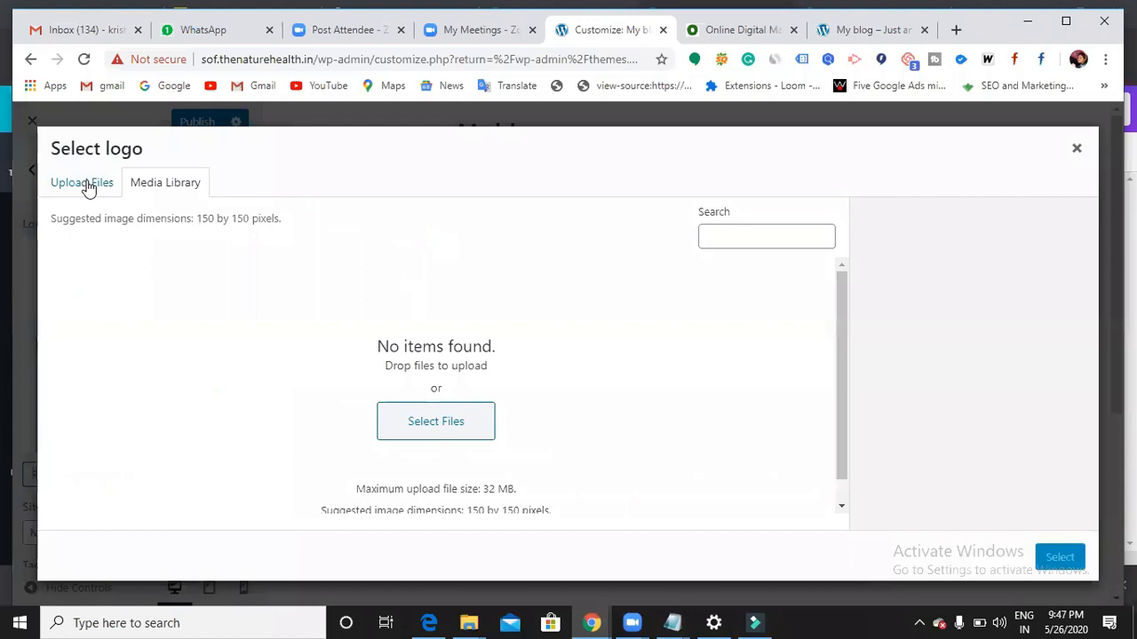
left_click(85, 184)
left_click(157, 183)
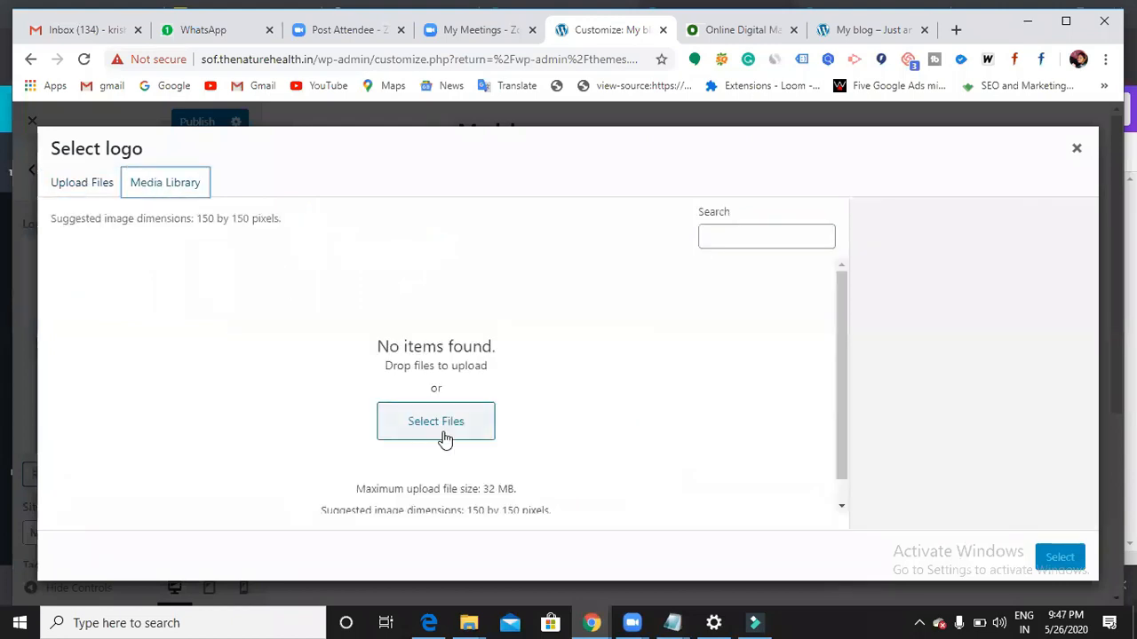
left_click(1076, 148)
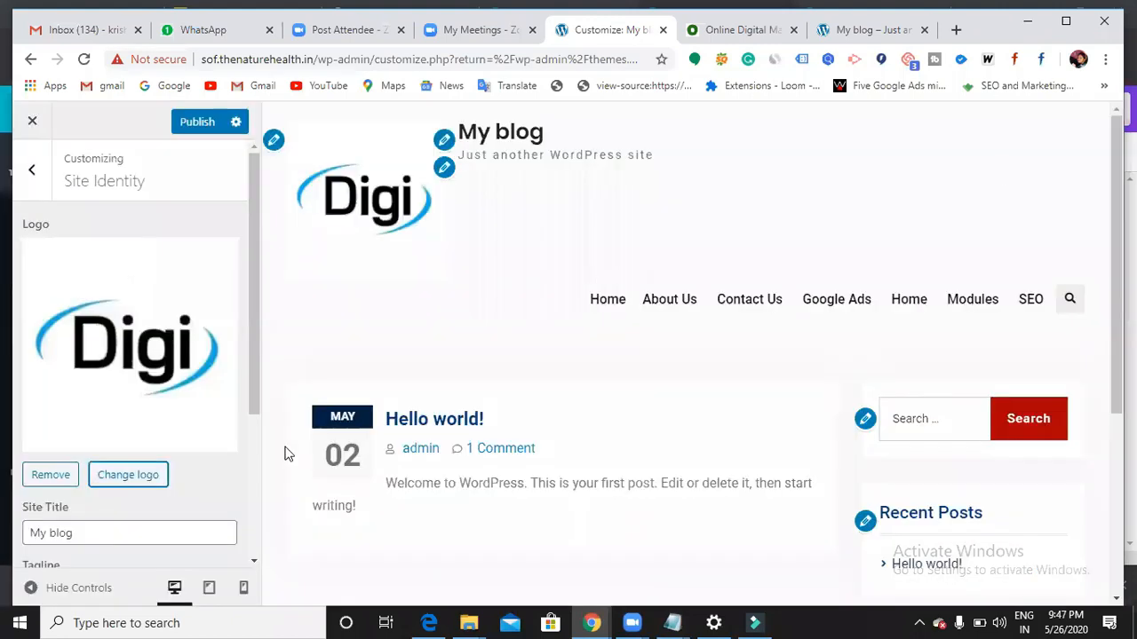
left_click(53, 480)
Upload the digi logo file from Downloads again as digi-logo-1.jpg.
left_click(174, 249)
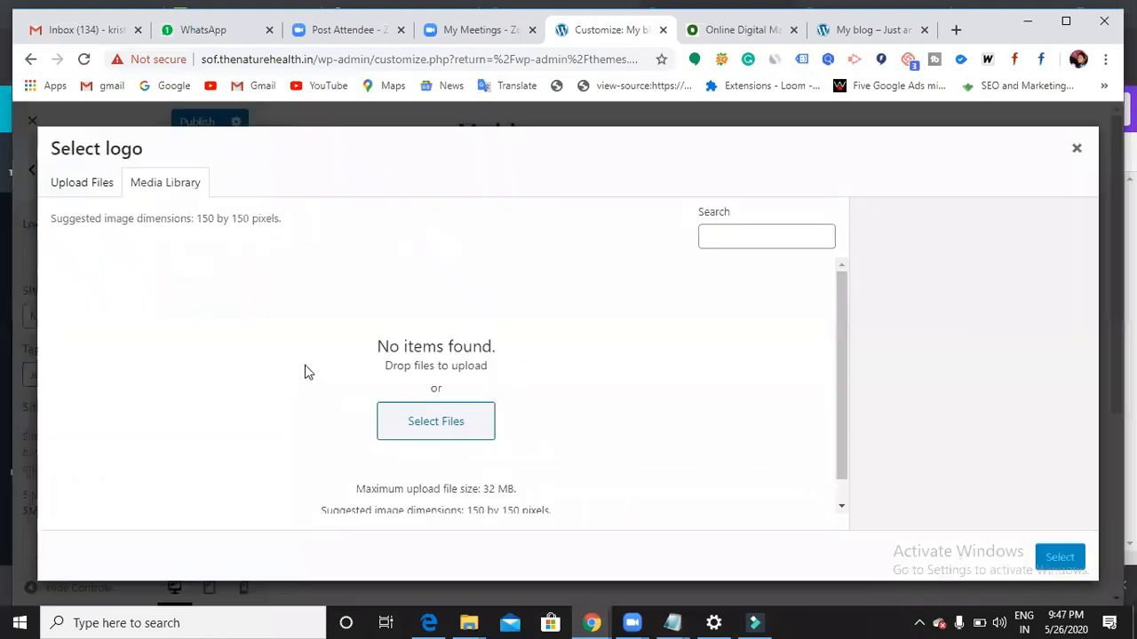
left_click(75, 187)
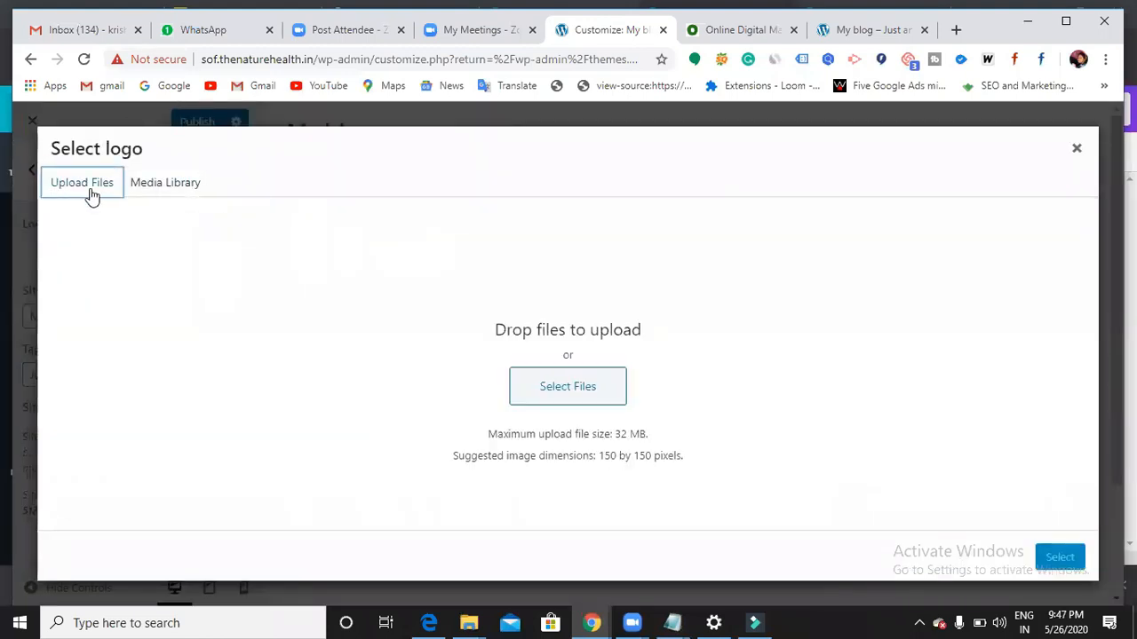
left_click(555, 387)
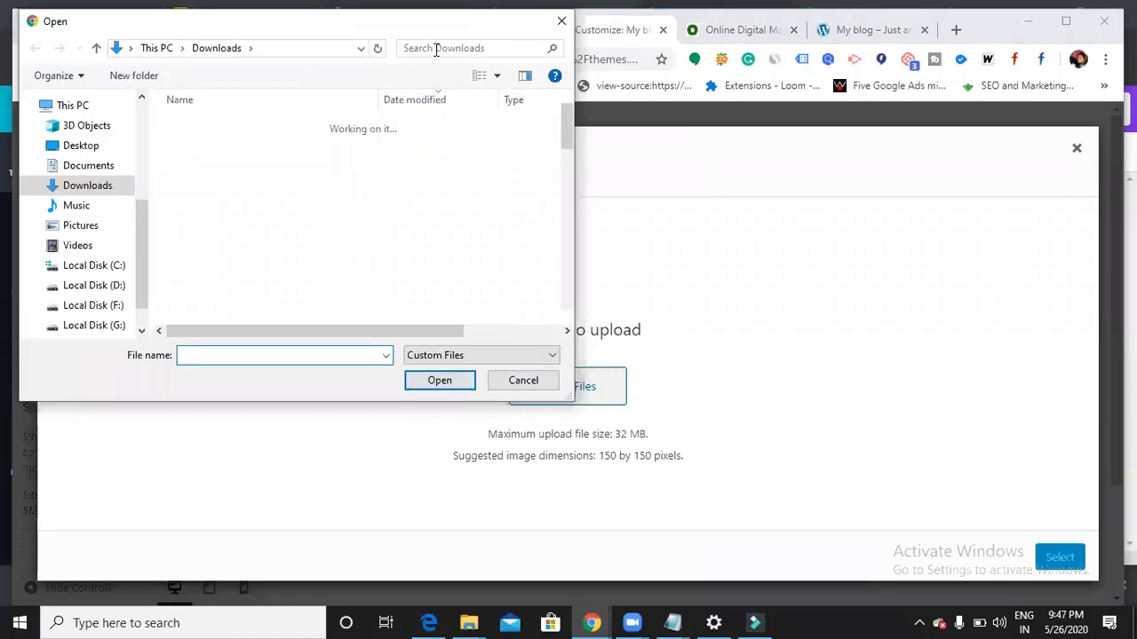
left_click(435, 47)
left_click(431, 68)
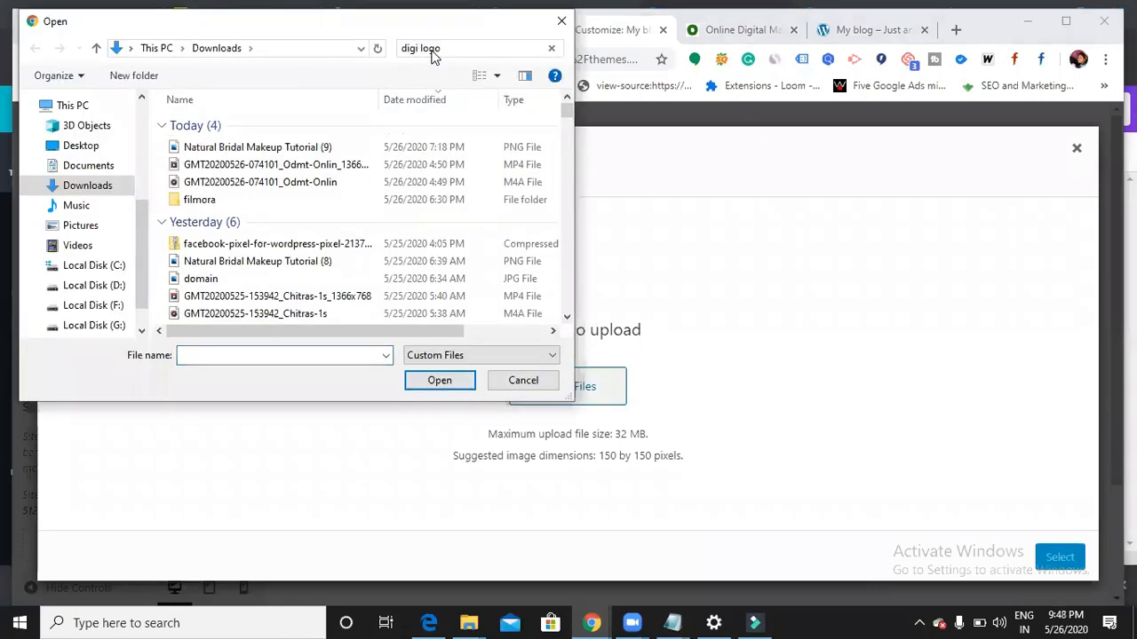
scroll(383, 220, "down", 12)
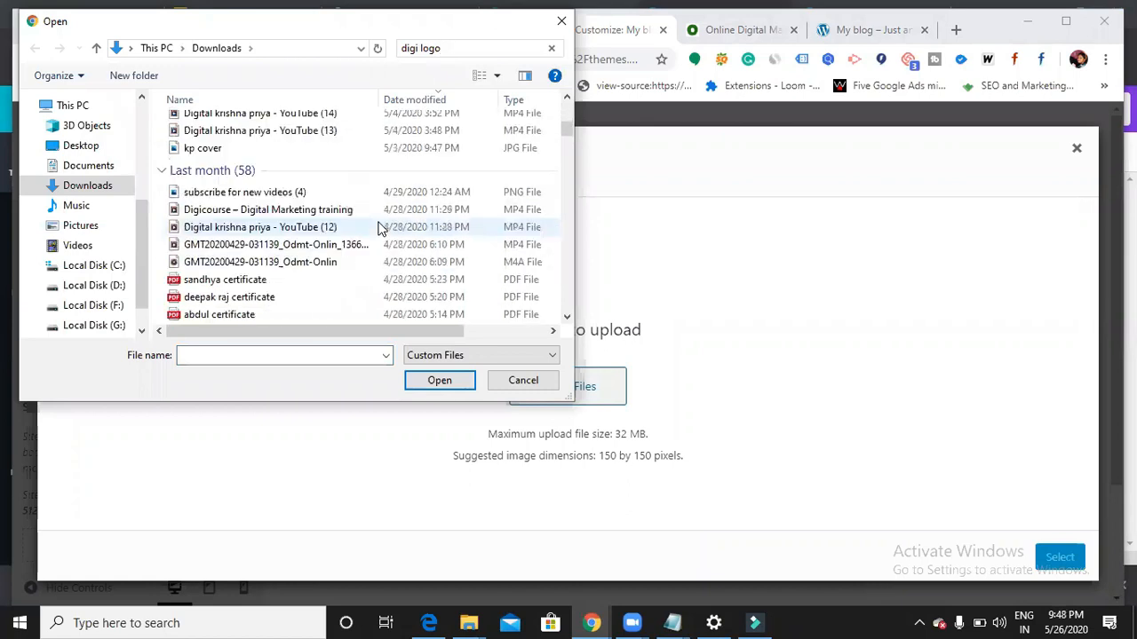
scroll(380, 229, "down", 15)
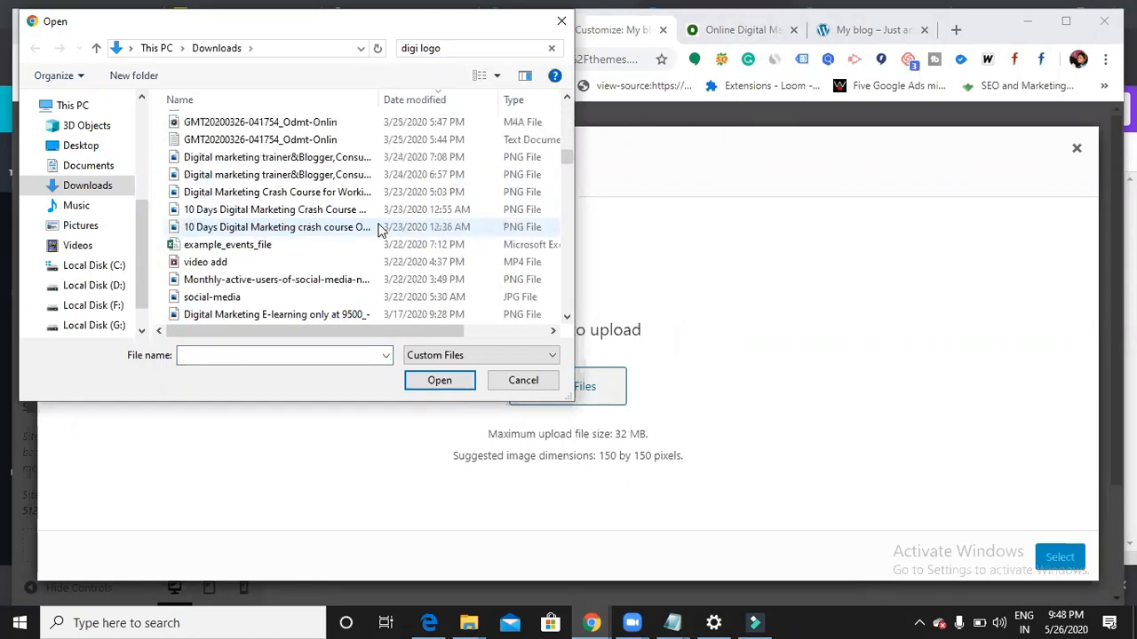
scroll(380, 229, "down", 15)
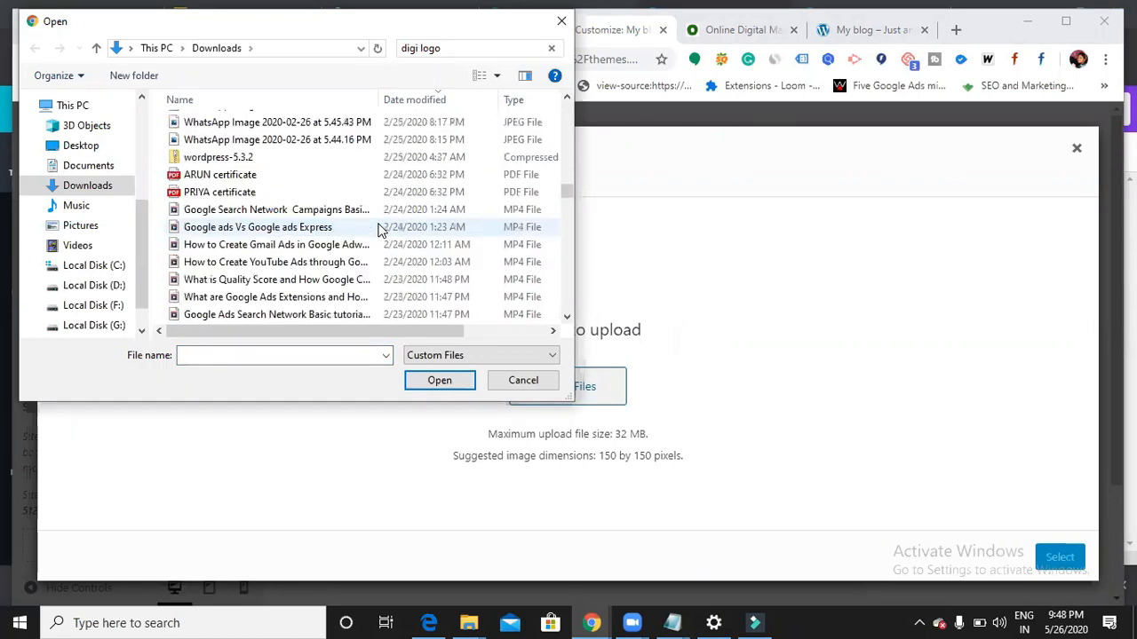
scroll(380, 229, "down", 15)
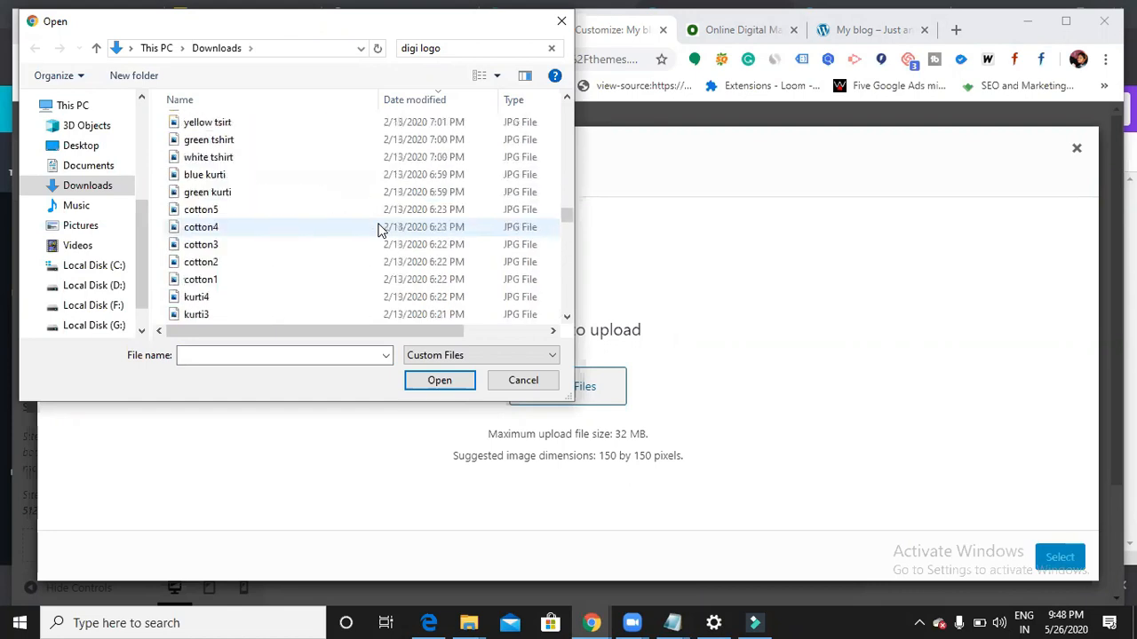
scroll(380, 229, "down", 3)
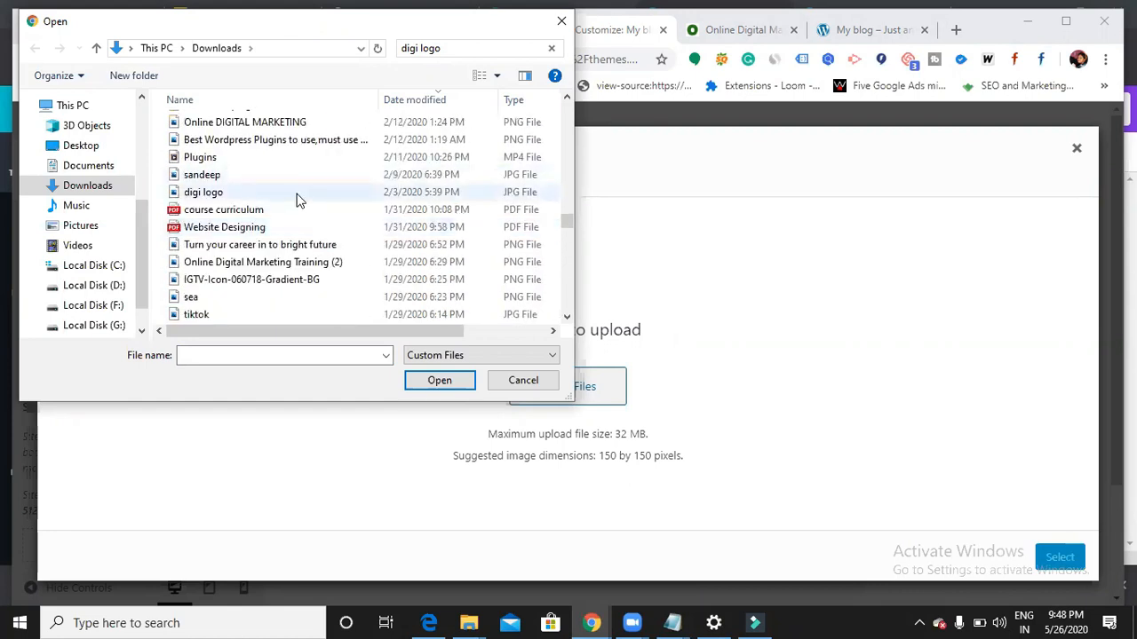
left_click(297, 192)
left_click(440, 380)
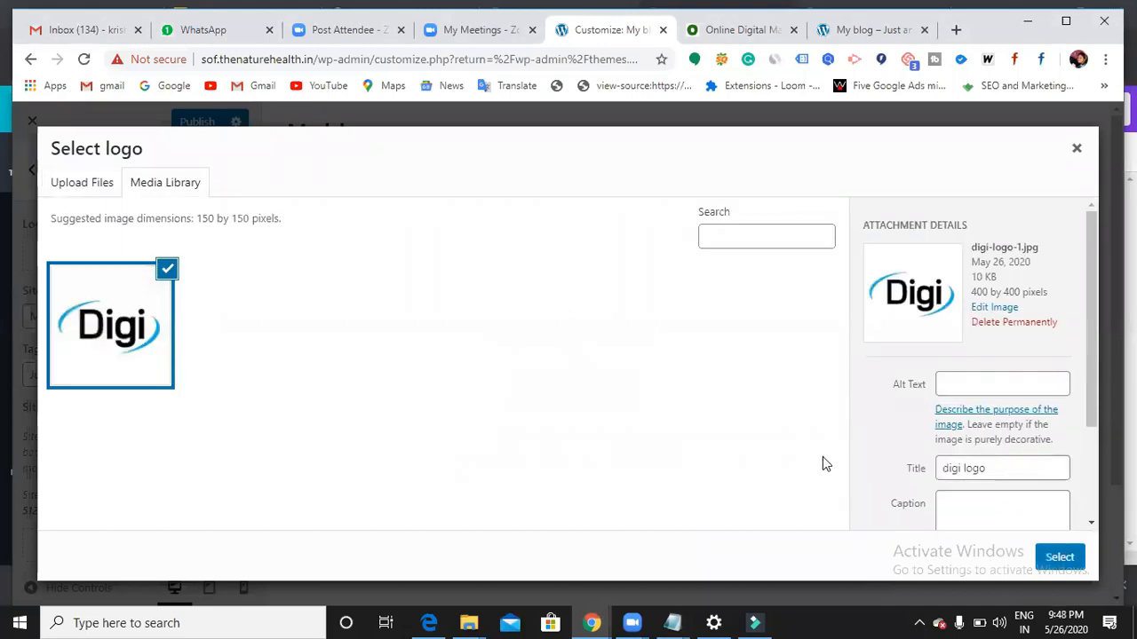
Select digi-logo-1.jpg and crop it tightly around the Digi lettering.
left_click(1057, 558)
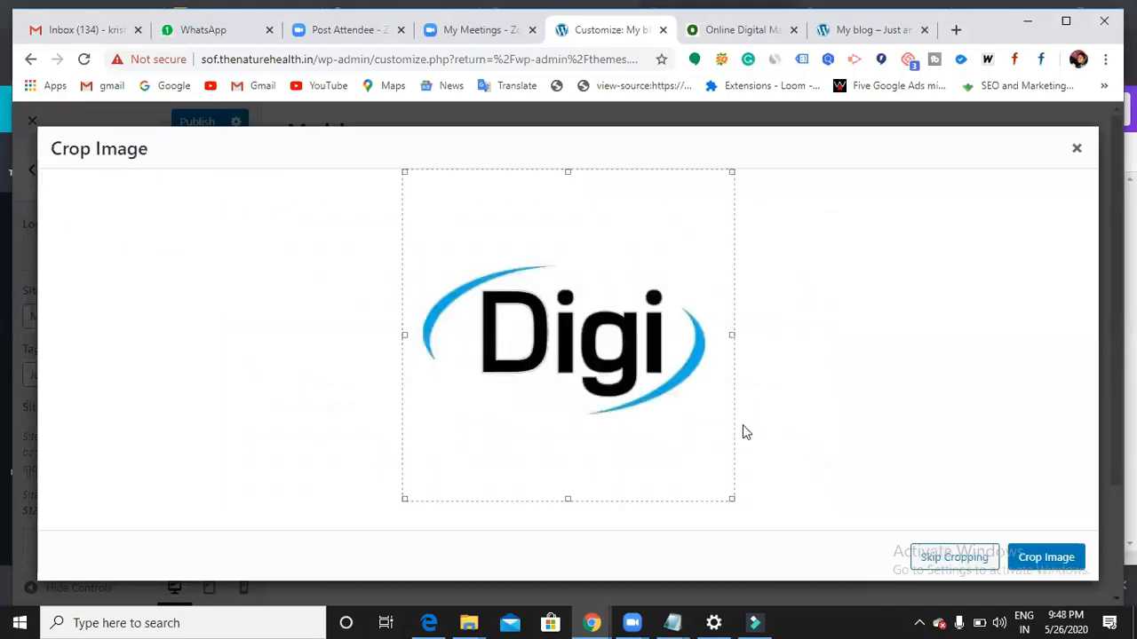
left_click_drag(728, 492, 694, 431)
left_click_drag(591, 339, 612, 359)
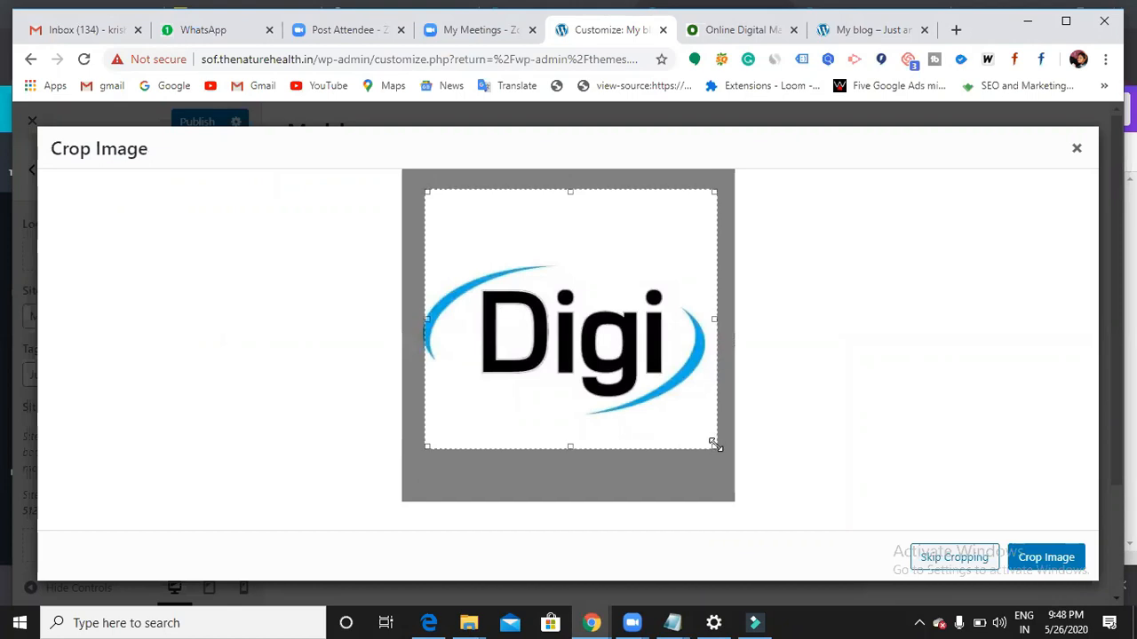
left_click_drag(714, 446, 695, 428)
left_click_drag(607, 352, 620, 379)
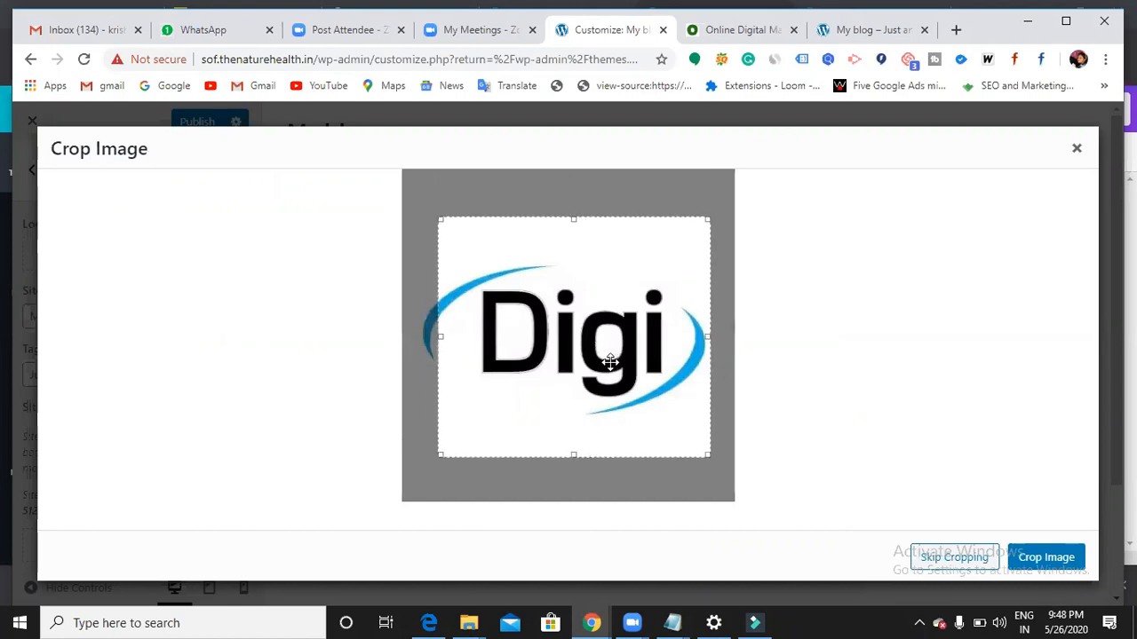
left_click_drag(699, 456, 690, 433)
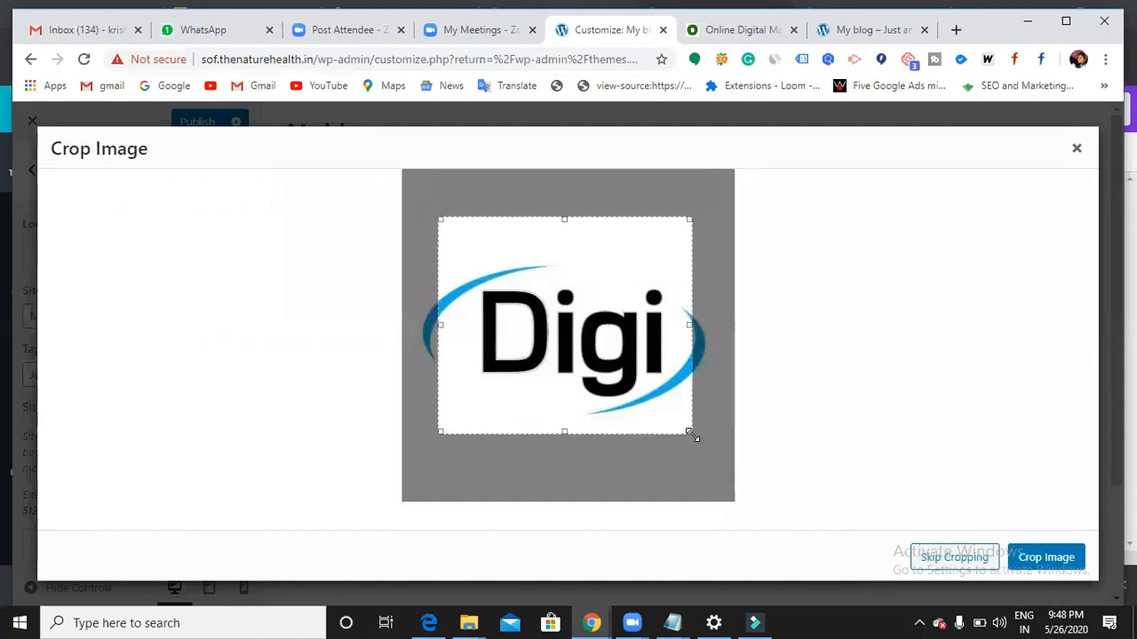
left_click_drag(591, 351, 616, 357)
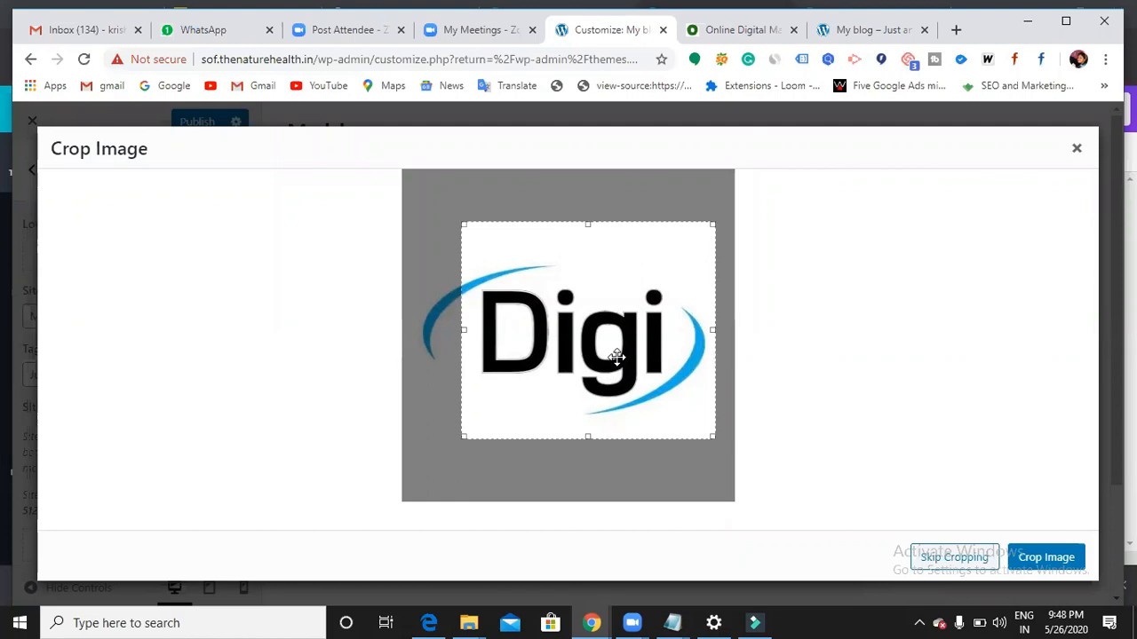
left_click(1028, 559)
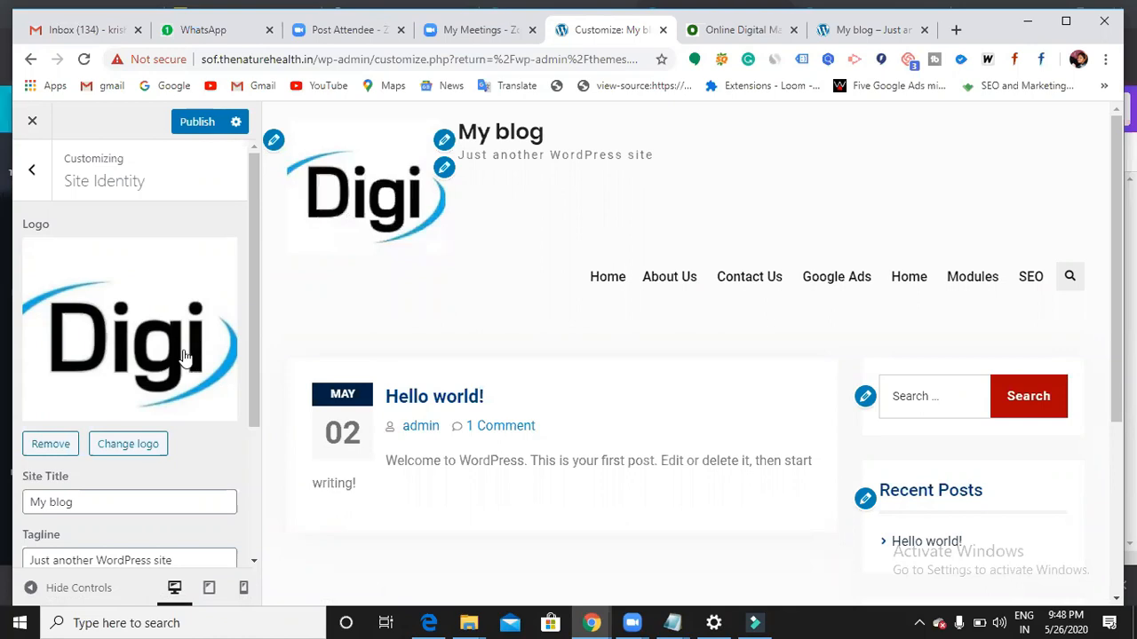
Replace the site title 'My blog' with 'Digicourse'.
scroll(177, 357, "down", 1)
scroll(177, 356, "down", 1)
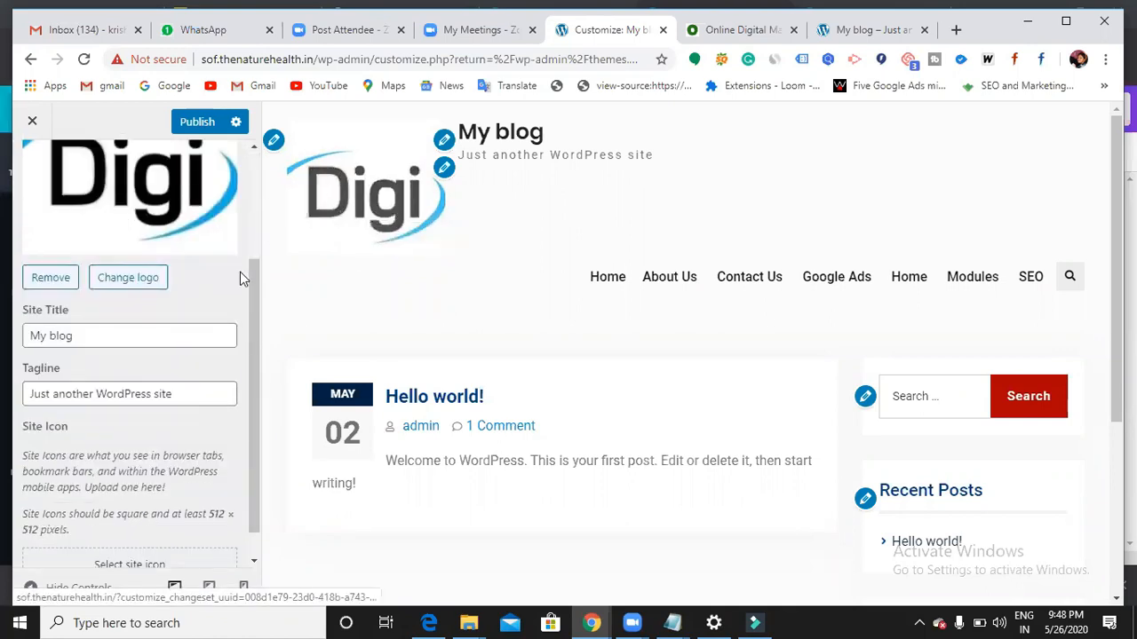
scroll(157, 322, "down", 1)
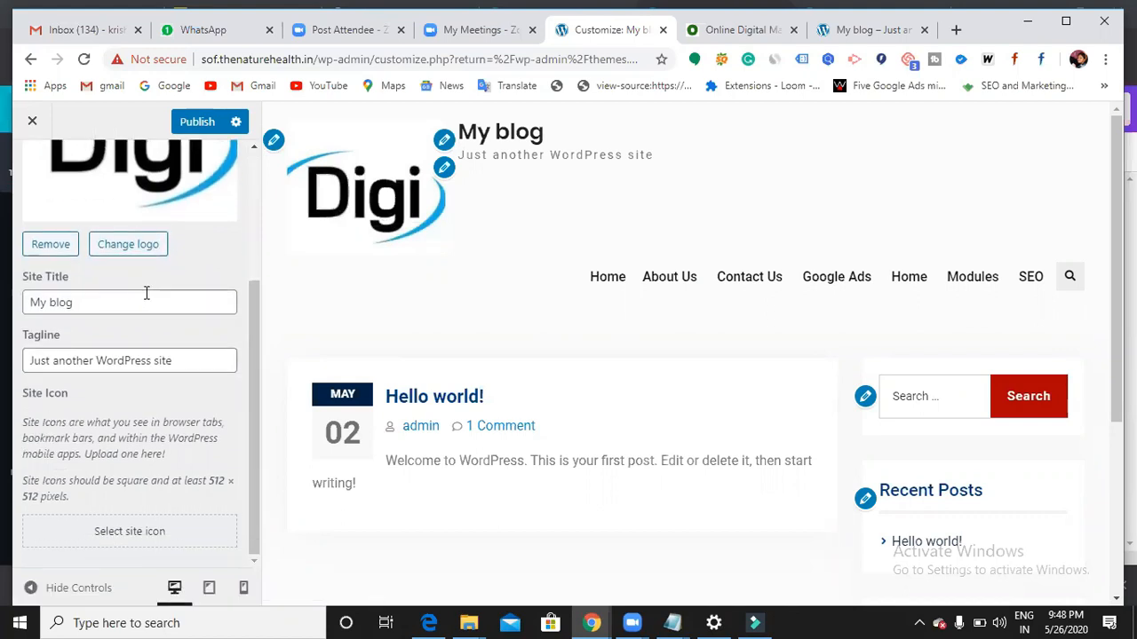
left_click(141, 300)
left_click(171, 361)
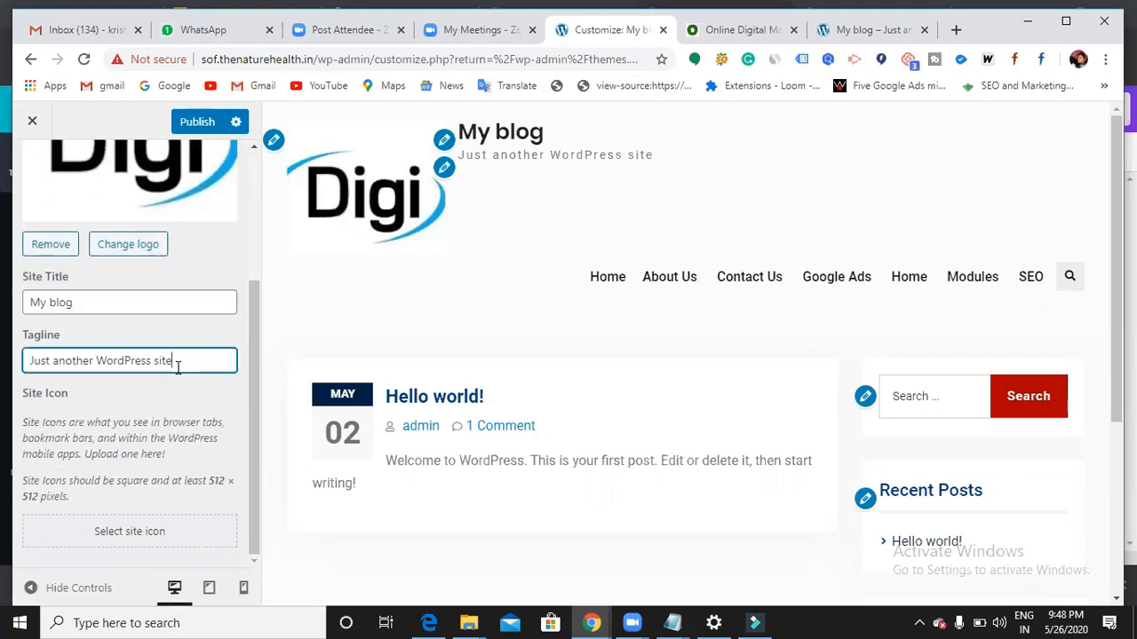
left_click(132, 308)
left_click(188, 359)
left_click(127, 304)
left_click(206, 364)
left_click(185, 304)
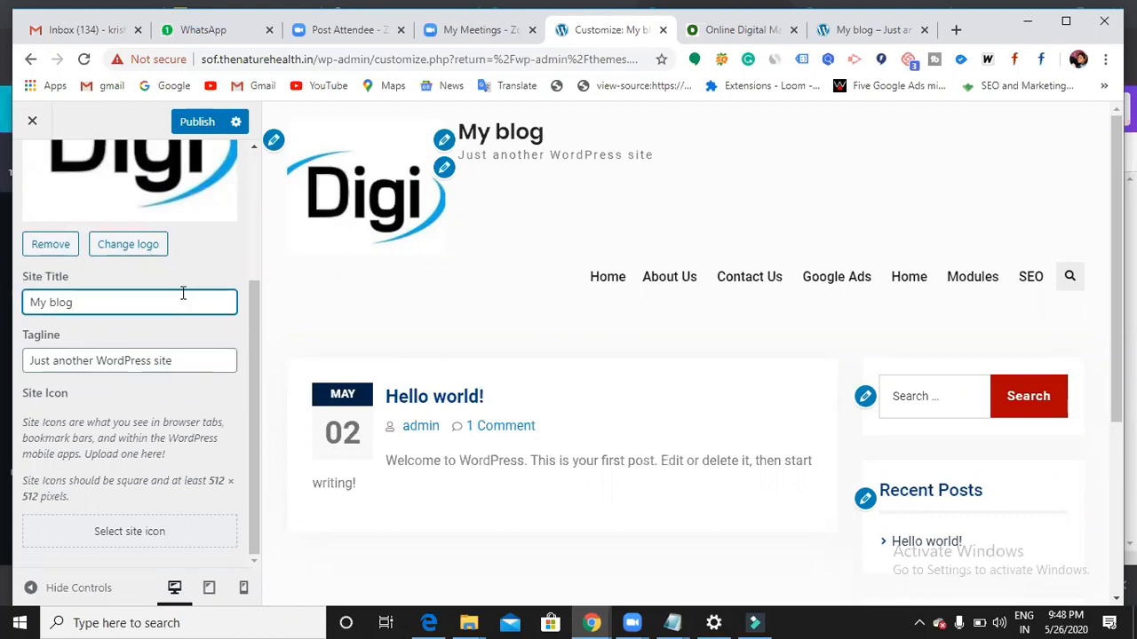
key("BackSpace")
key("BackSpace")
key("BackSpace")
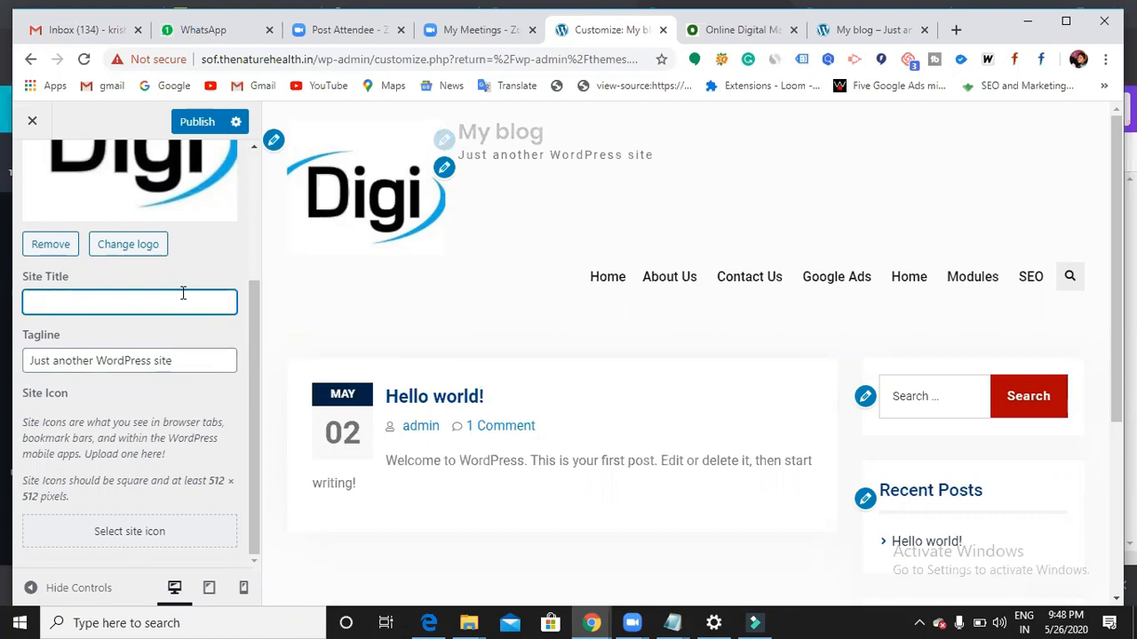
type("Digicourse")
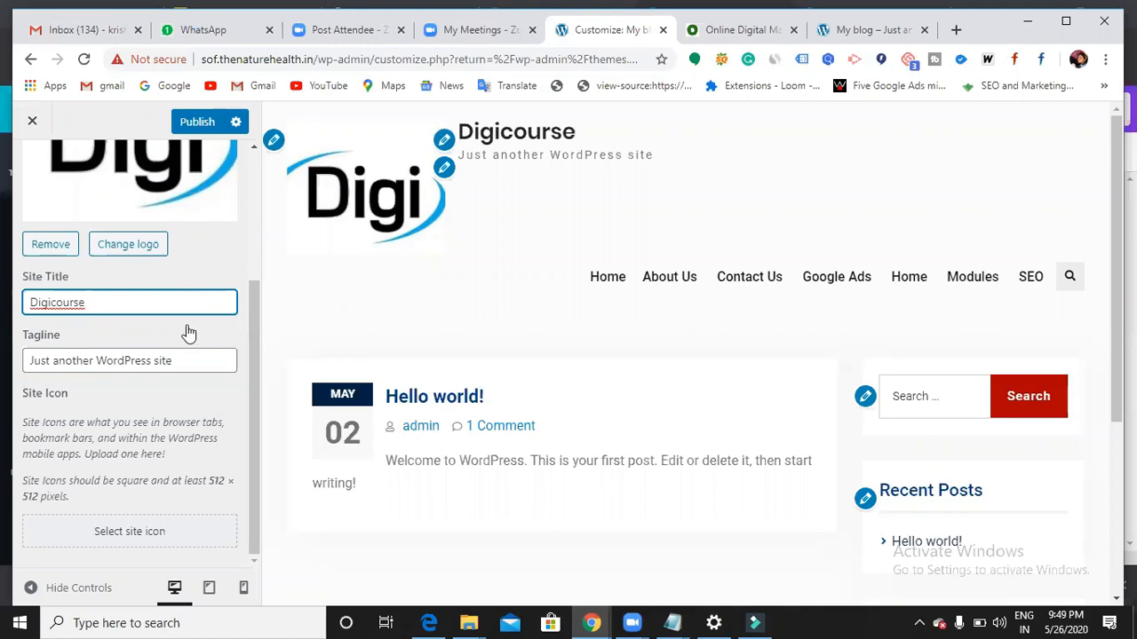
Change the tagline to 'Online Digital Marketing Training'.
left_click(194, 361)
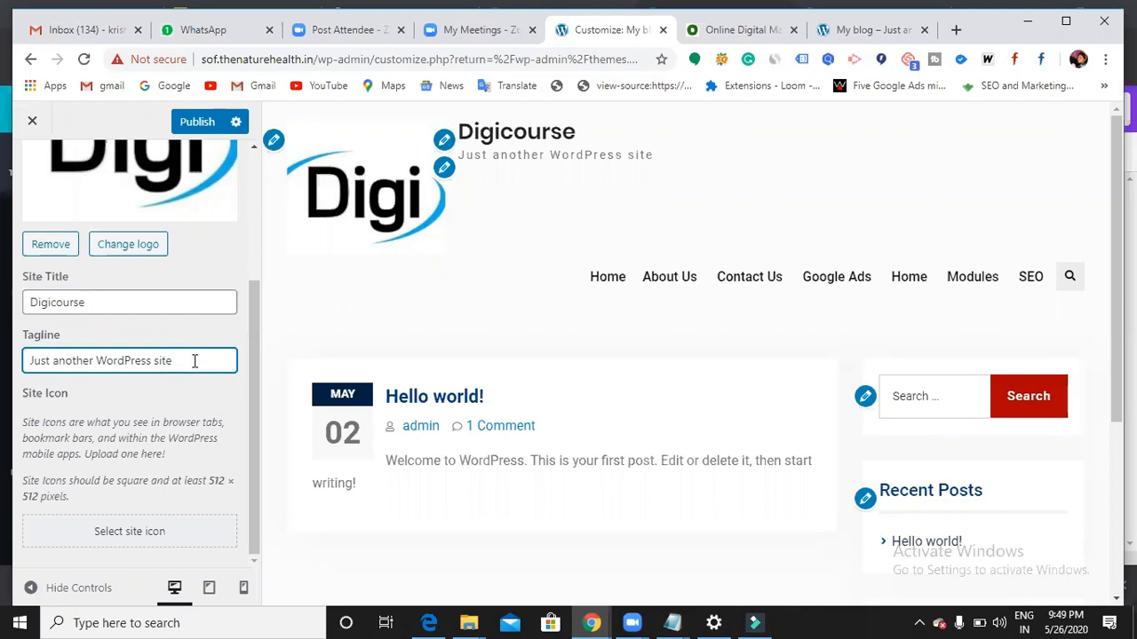
key("BackSpace")
key("BackSpace")
key("BackSpace")
key("BackSpace")
key("BackSpace")
key("BackSpace")
key("BackSpace")
key("BackSpace")
key("BackSpace")
key("BackSpace")
key("BackSpace")
key("BackSpace")
key("BackSpace")
key("BackSpace")
key("BackSpace")
key("BackSpace")
key("BackSpace")
key("BackSpace")
key("BackSpace")
key("BackSpace")
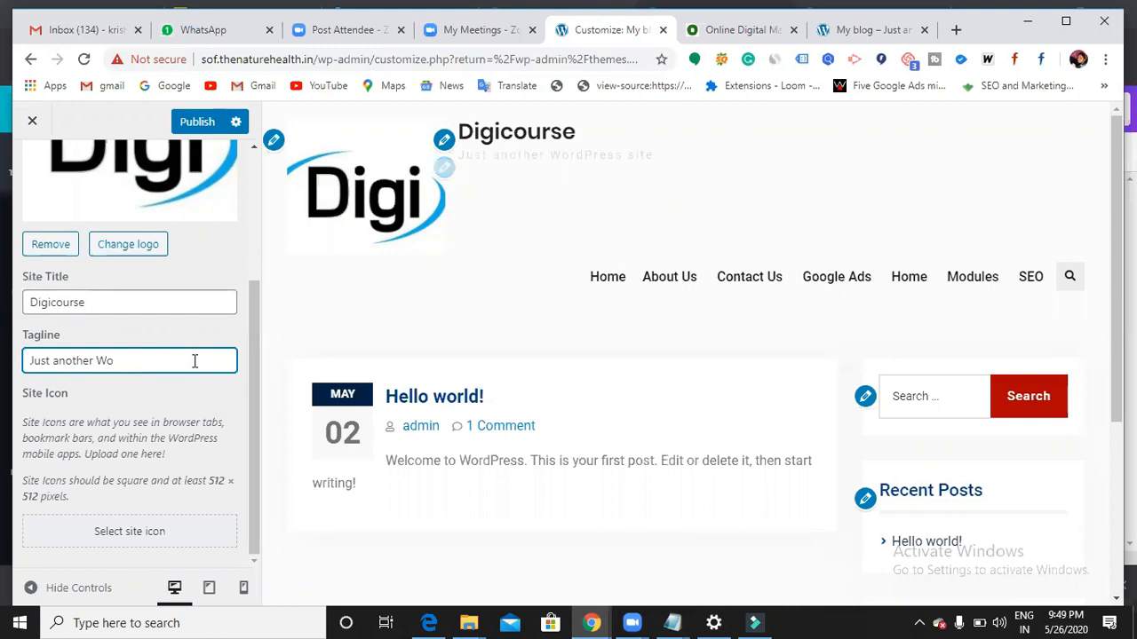
type("Online Digital Marketing ")
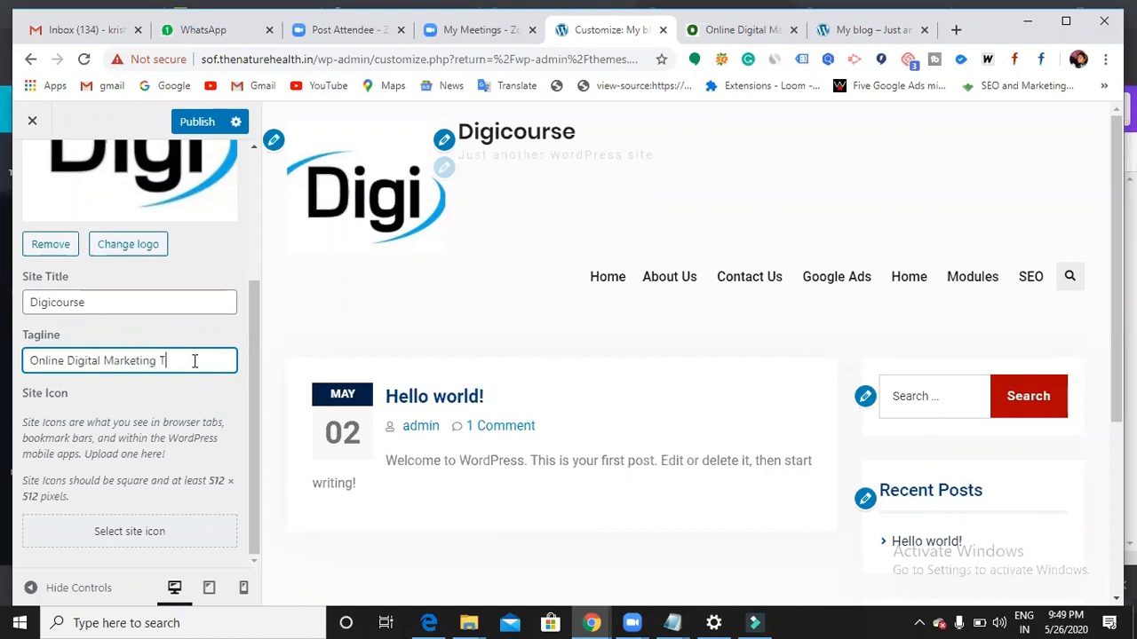
type("Training")
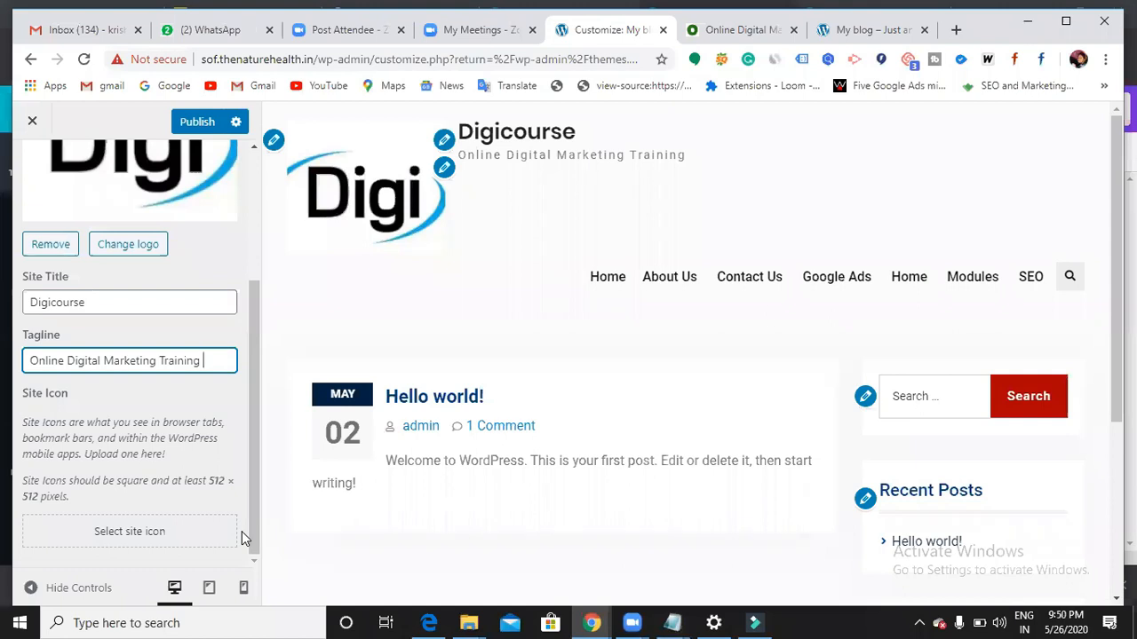
left_click(702, 42)
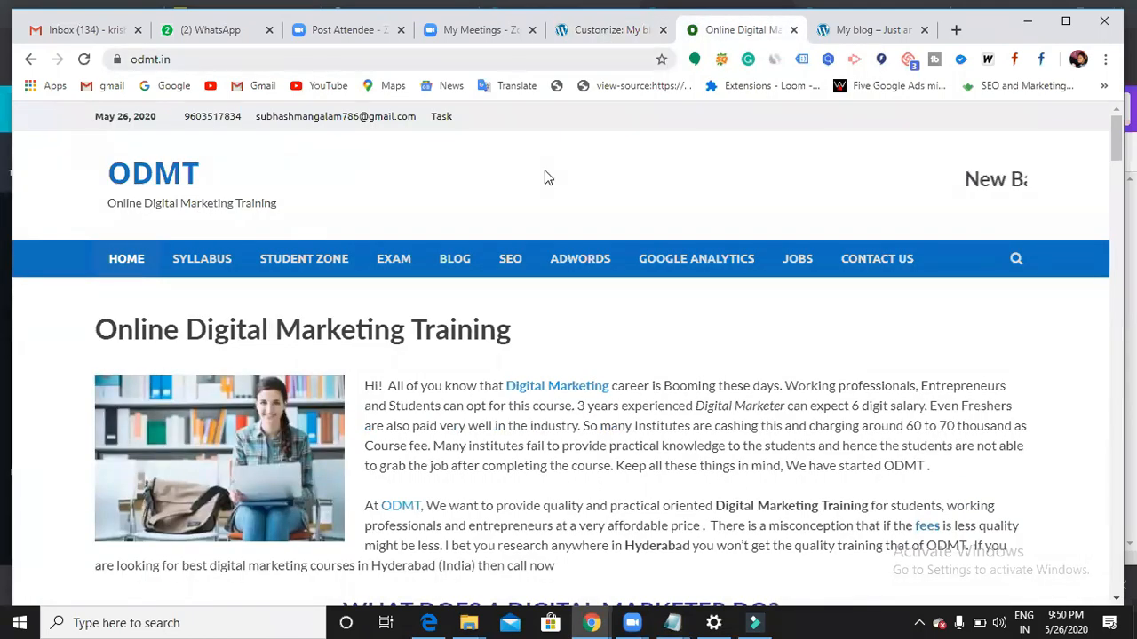
Look over the odmt.in homepage, then return to the WordPress Customize tab.
left_click(616, 36)
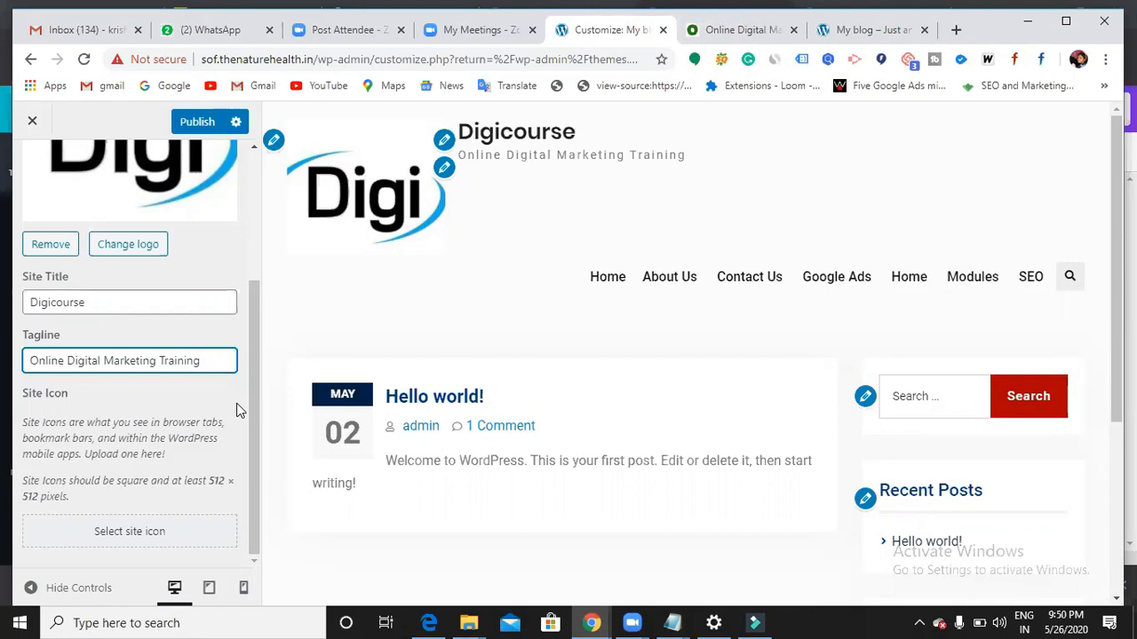
Start choosing a site icon and browse Downloads for the digi logo file.
left_click(160, 531)
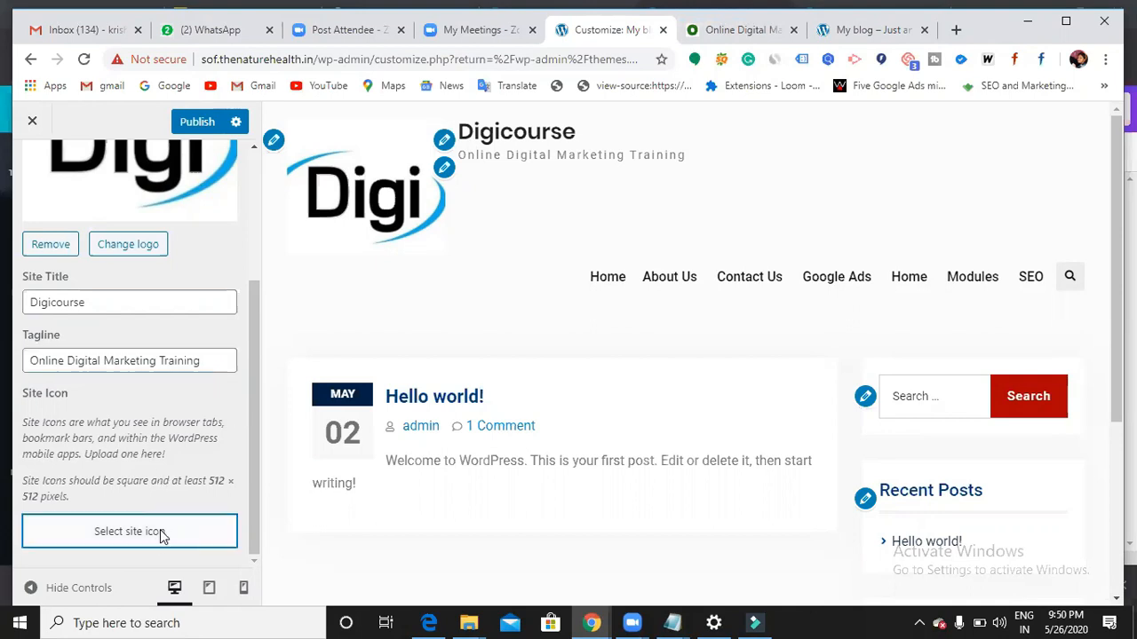
left_click(436, 423)
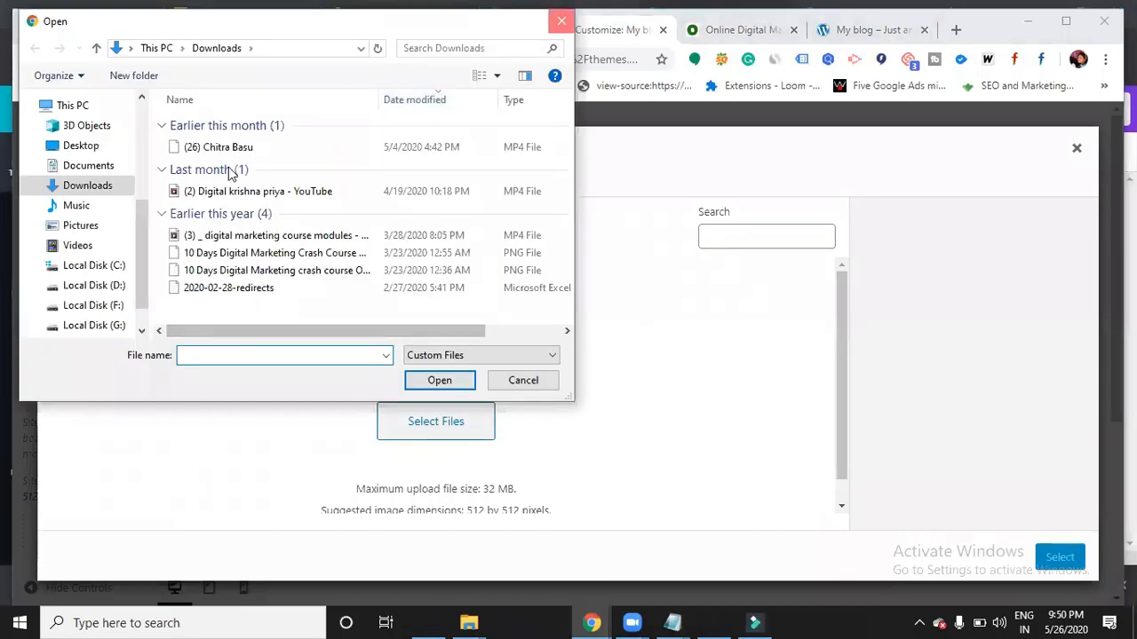
key("Escape")
left_click(76, 188)
left_click(189, 185)
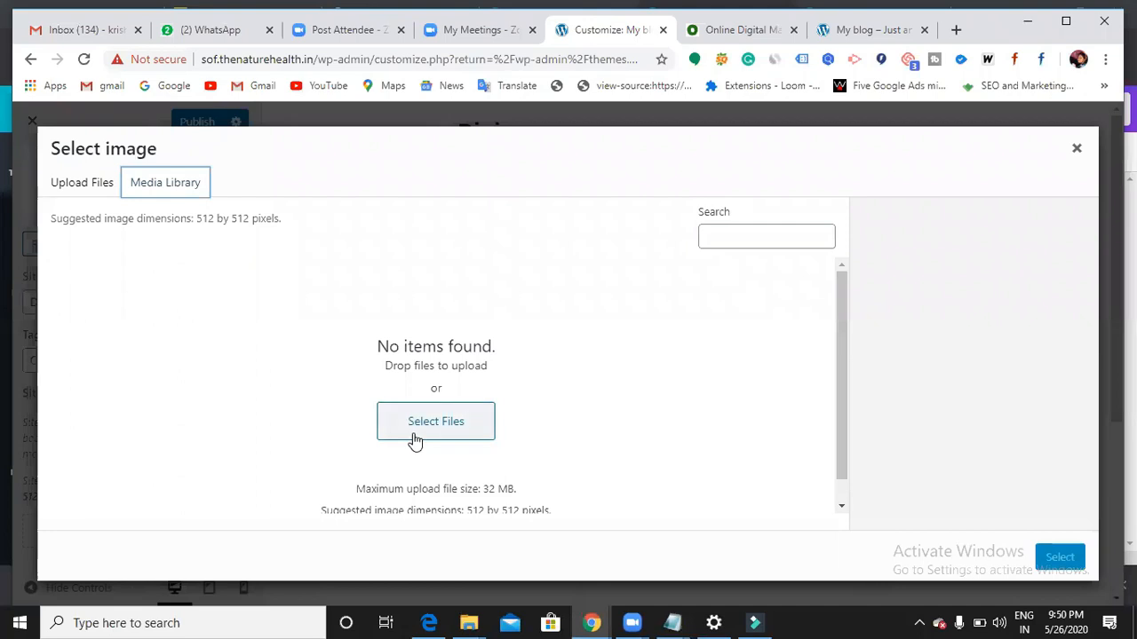
left_click(461, 427)
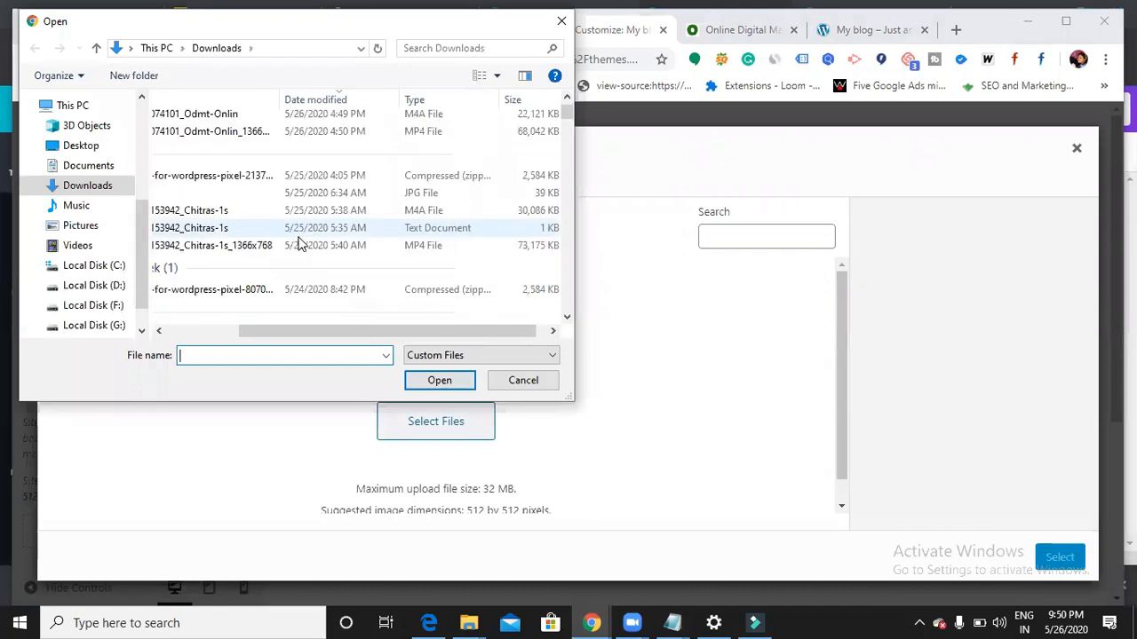
scroll(300, 244, "down", 5)
left_click_drag(314, 326, 236, 325)
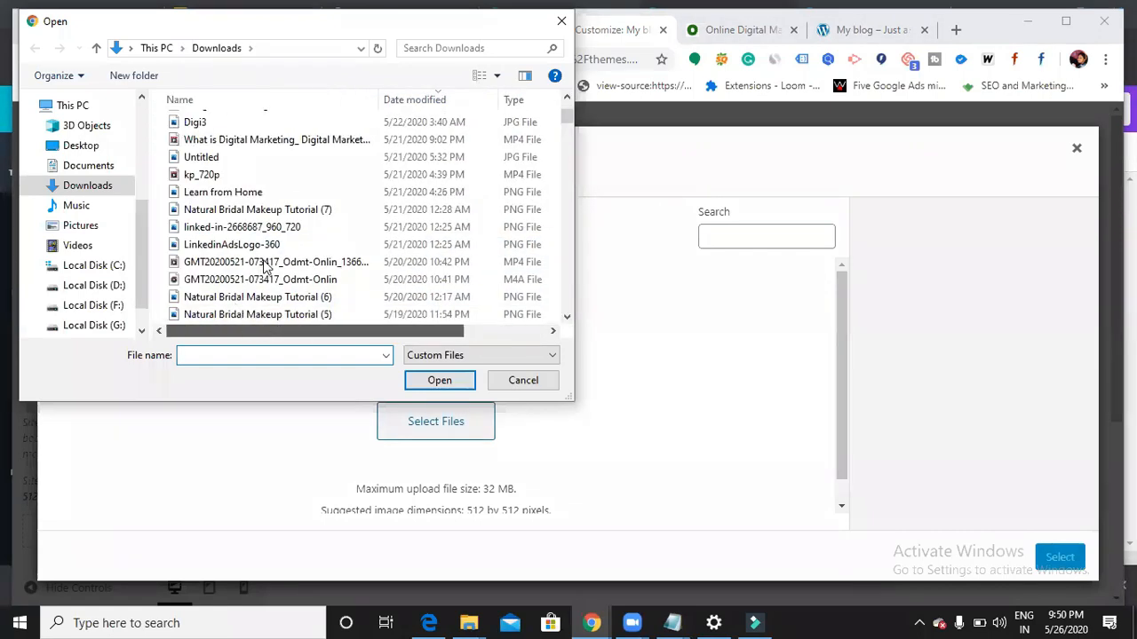
scroll(293, 276, "down", 15)
scroll(322, 288, "down", 15)
left_click_drag(565, 177, 571, 307)
scroll(383, 252, "down", 10)
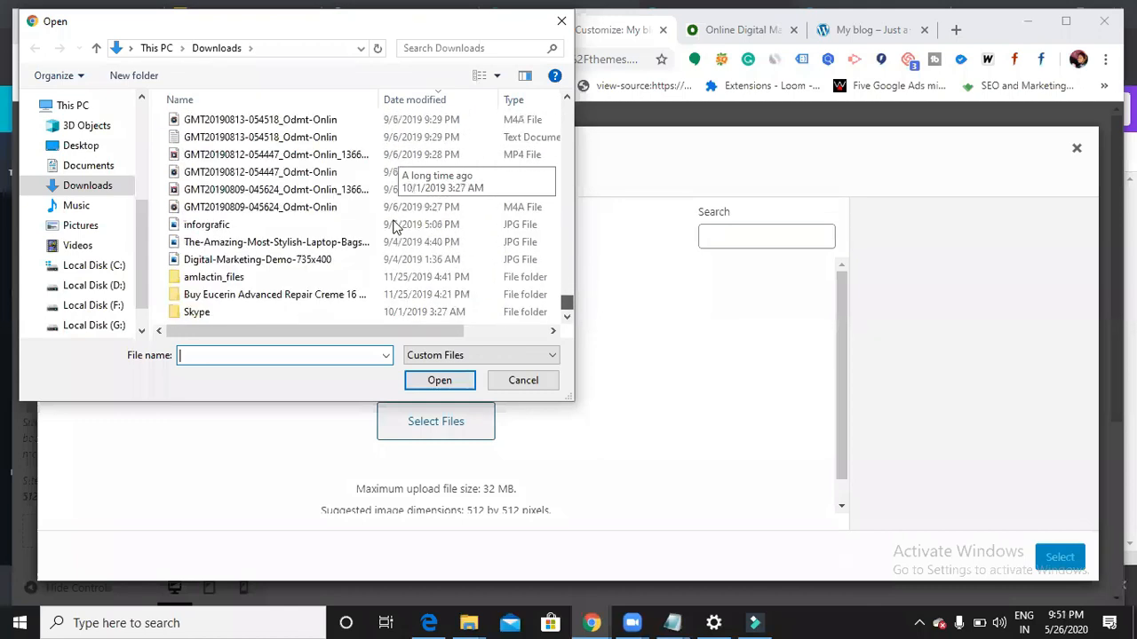
left_click_drag(561, 295, 585, 224)
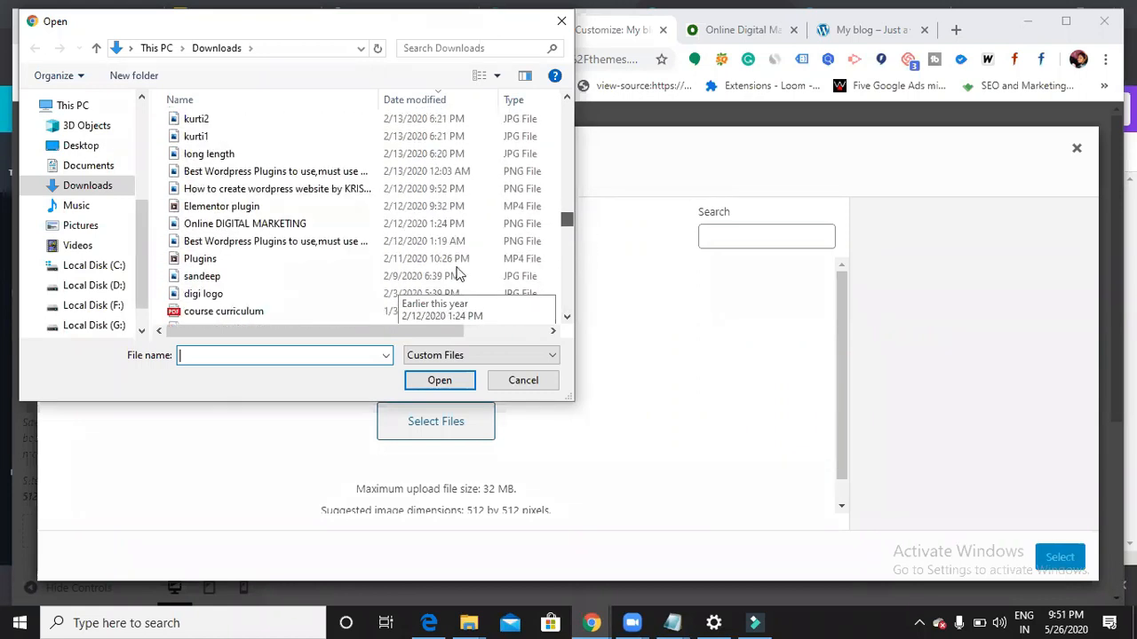
Upload the digi logo as digi-logo-2.jpg and crop it for the site icon.
left_click(275, 293)
left_click(459, 382)
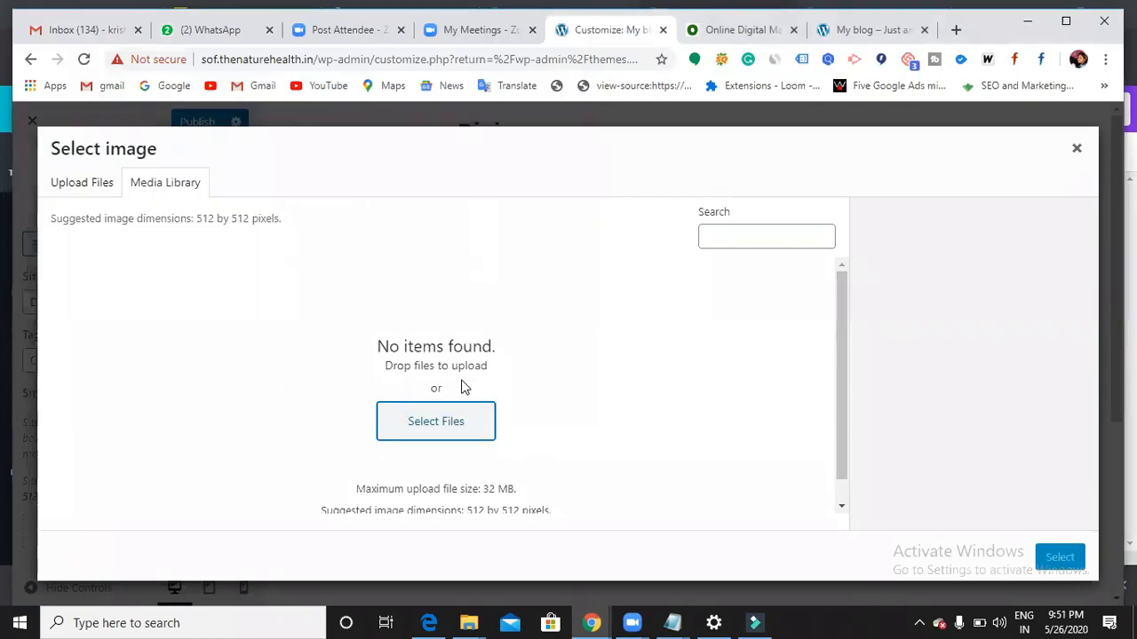
left_click(1062, 559)
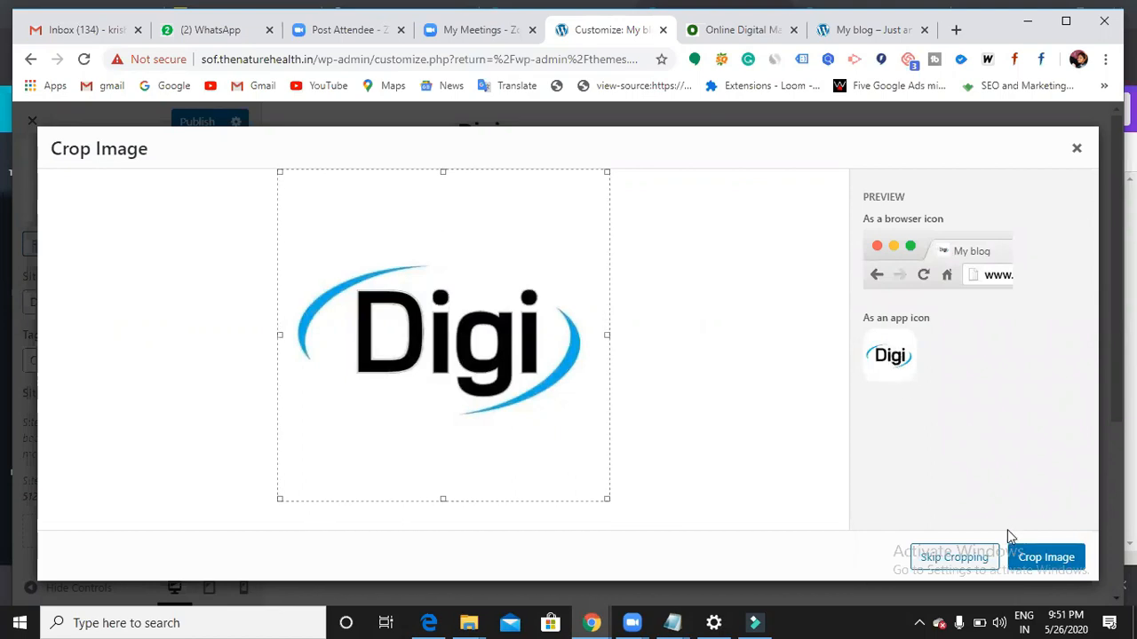
left_click(1044, 567)
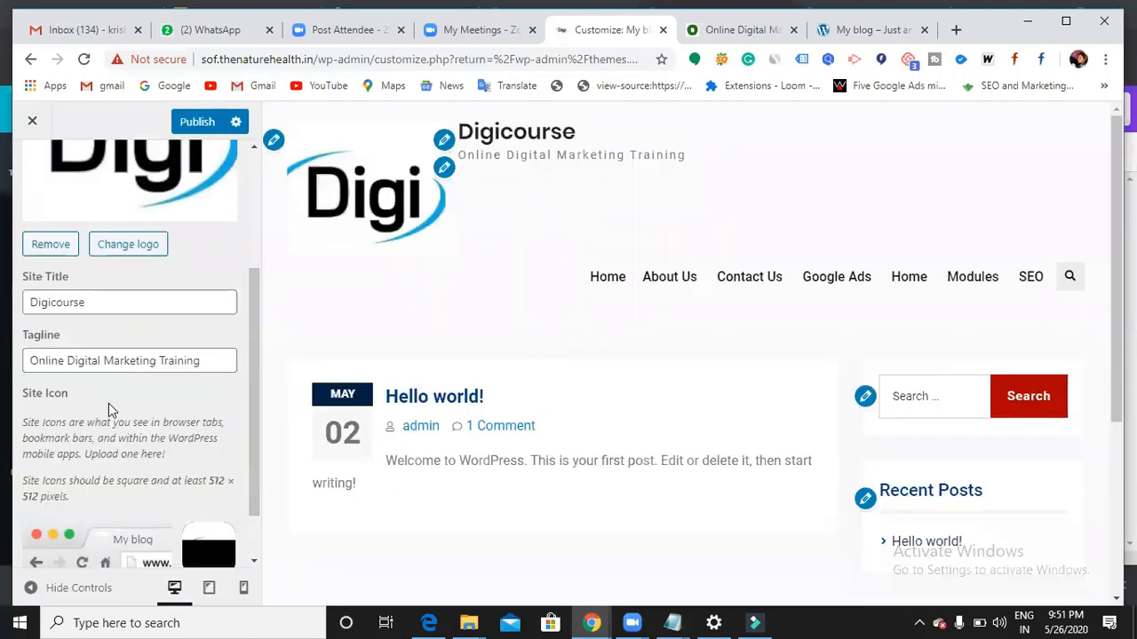
Check the applied site icon and return to the Digicourse customizer's main menu.
scroll(109, 403, "down", 2)
scroll(178, 394, "up", 4)
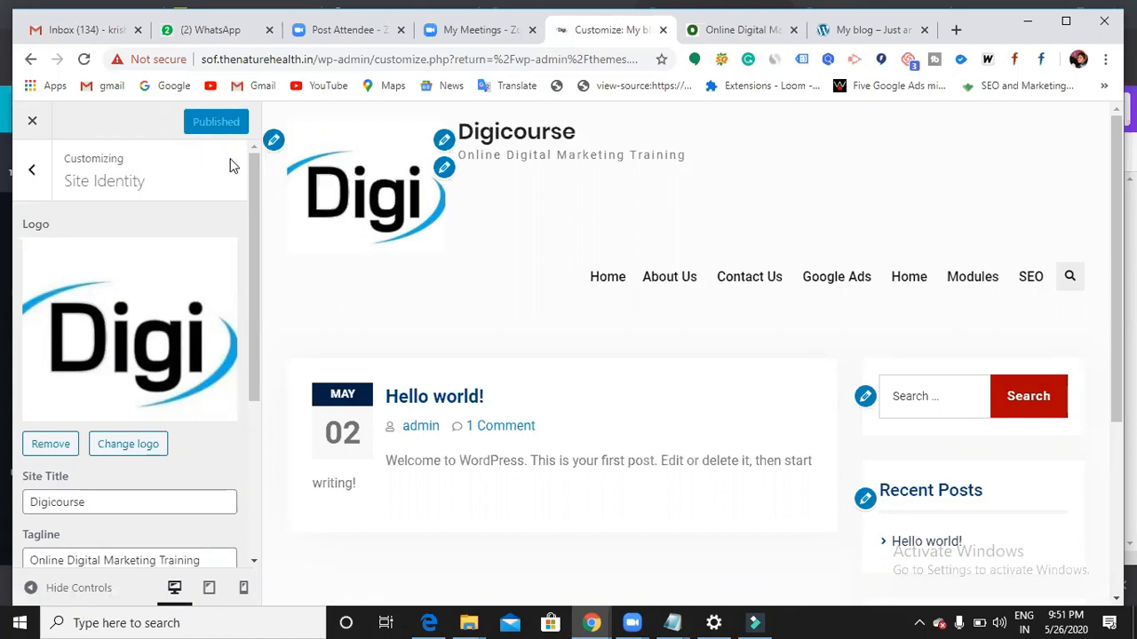
left_click(27, 170)
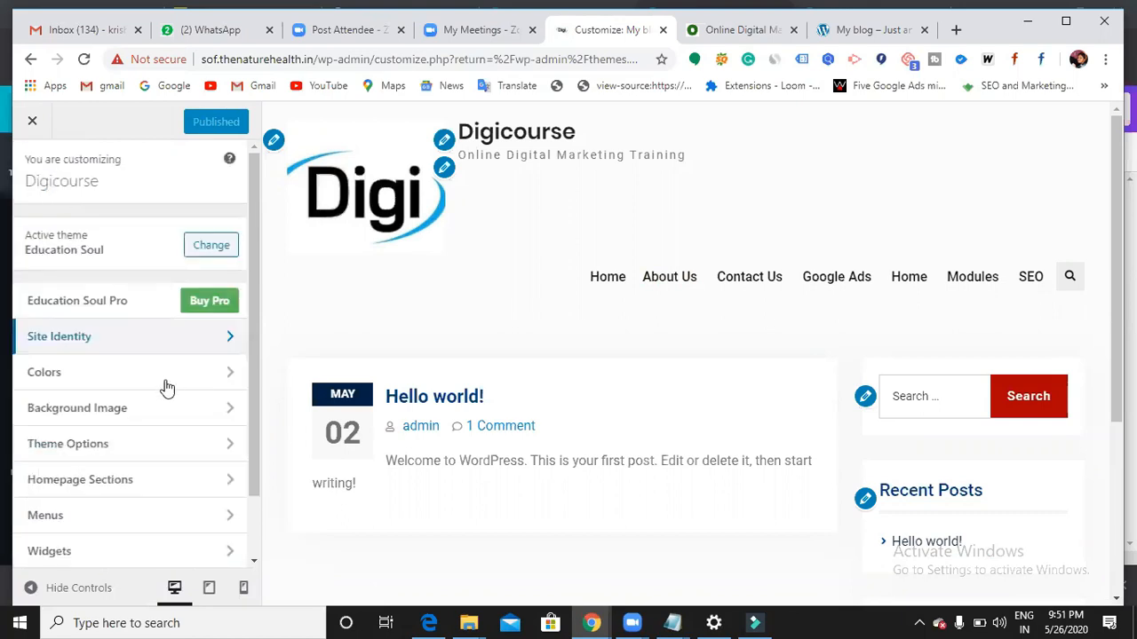
In Colors, preview orange, yellow, green, blue and purple as the background colour.
left_click(114, 383)
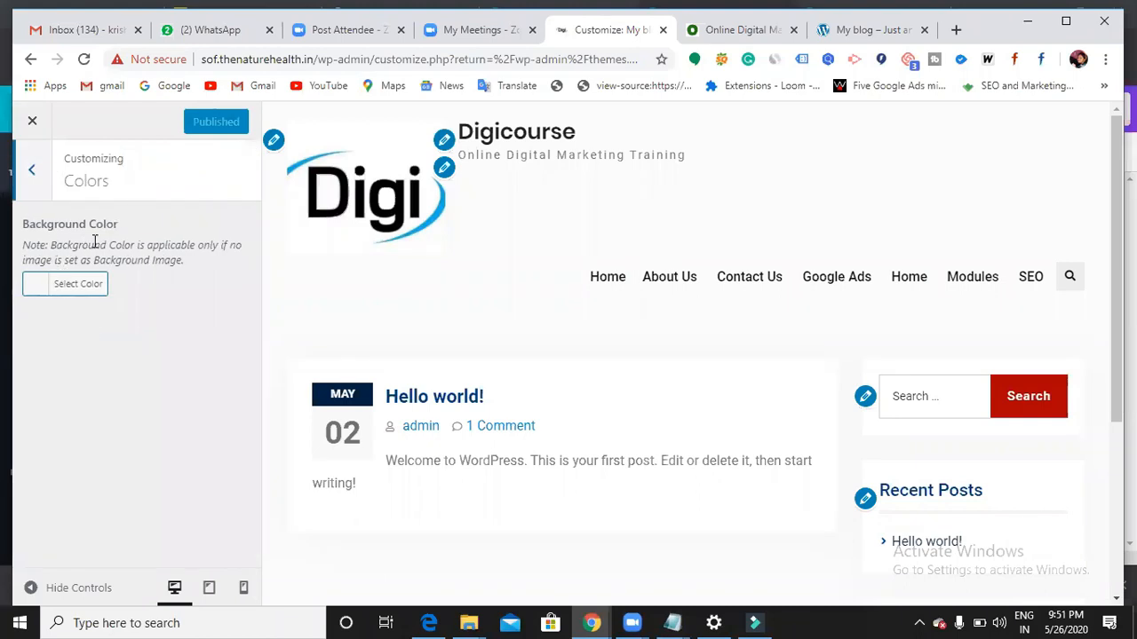
left_click(47, 293)
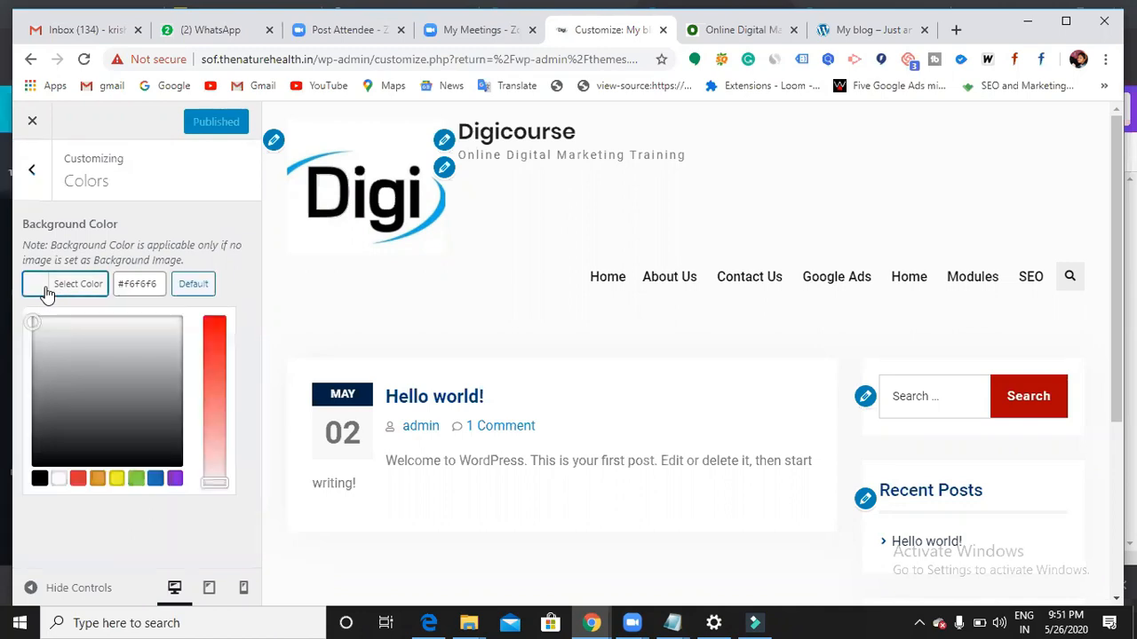
left_click(98, 479)
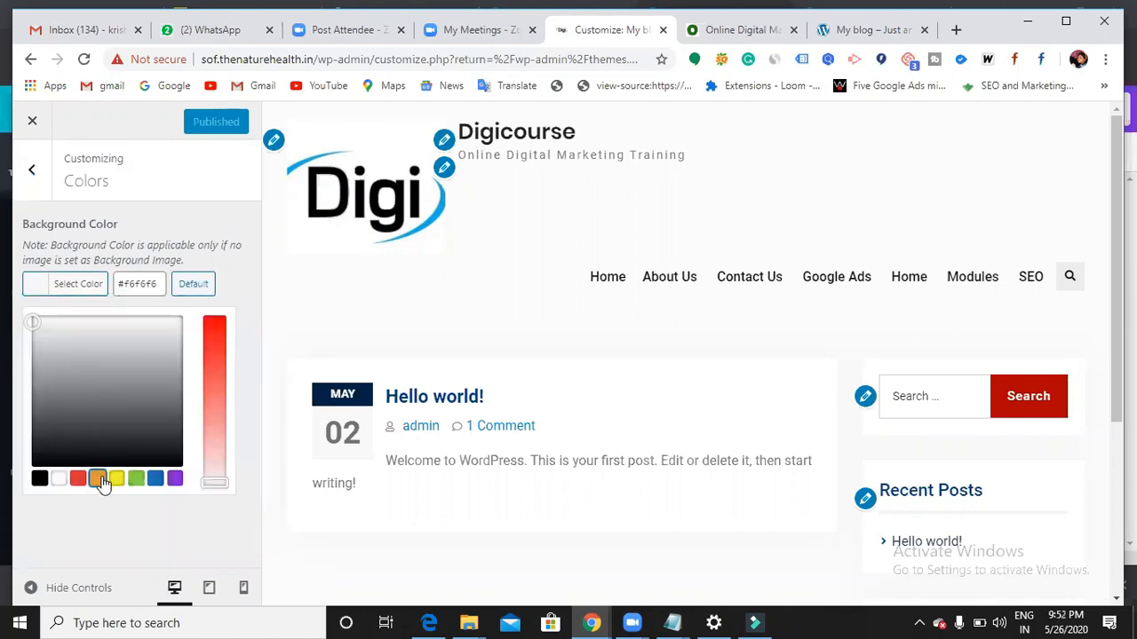
scroll(531, 466, "down", 1)
scroll(524, 467, "down", 3)
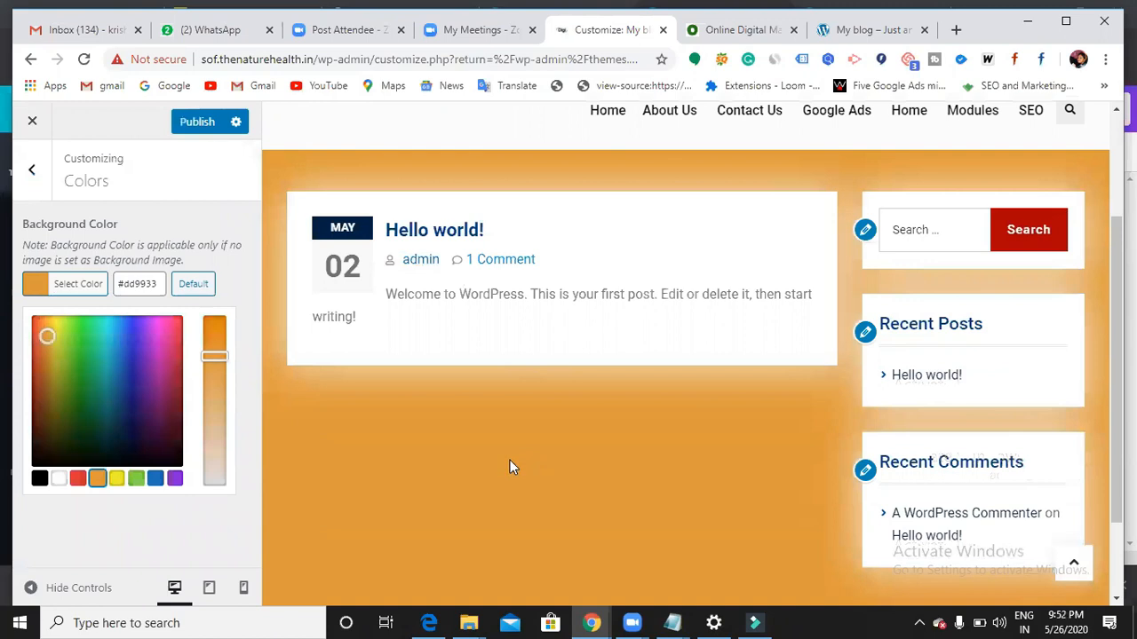
left_click(116, 479)
scroll(598, 438, "up", 2)
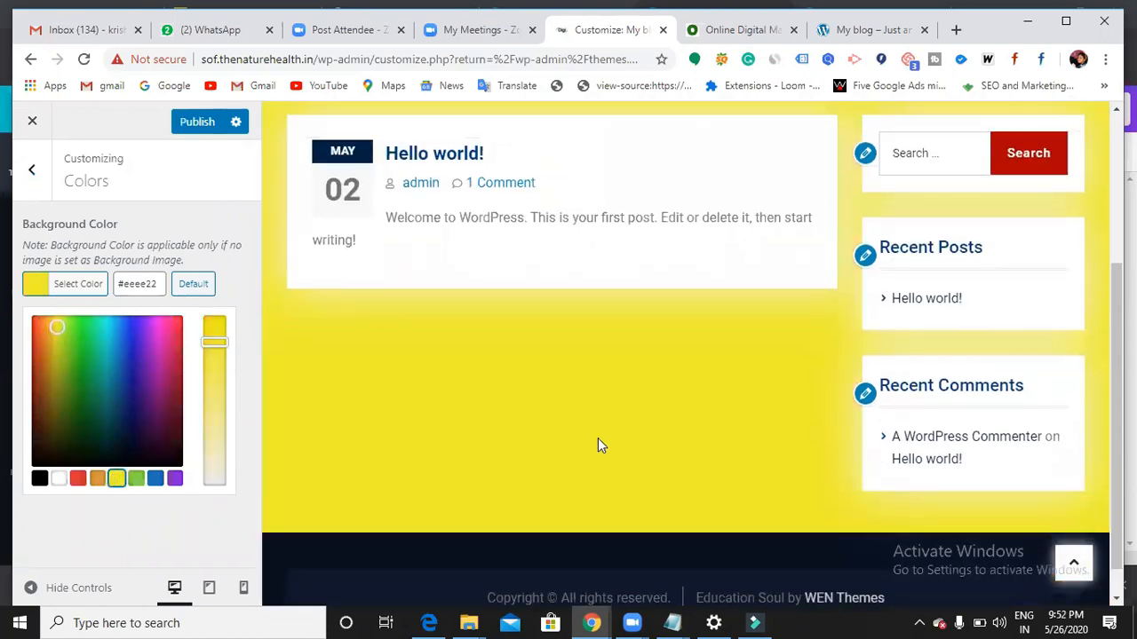
left_click(136, 480)
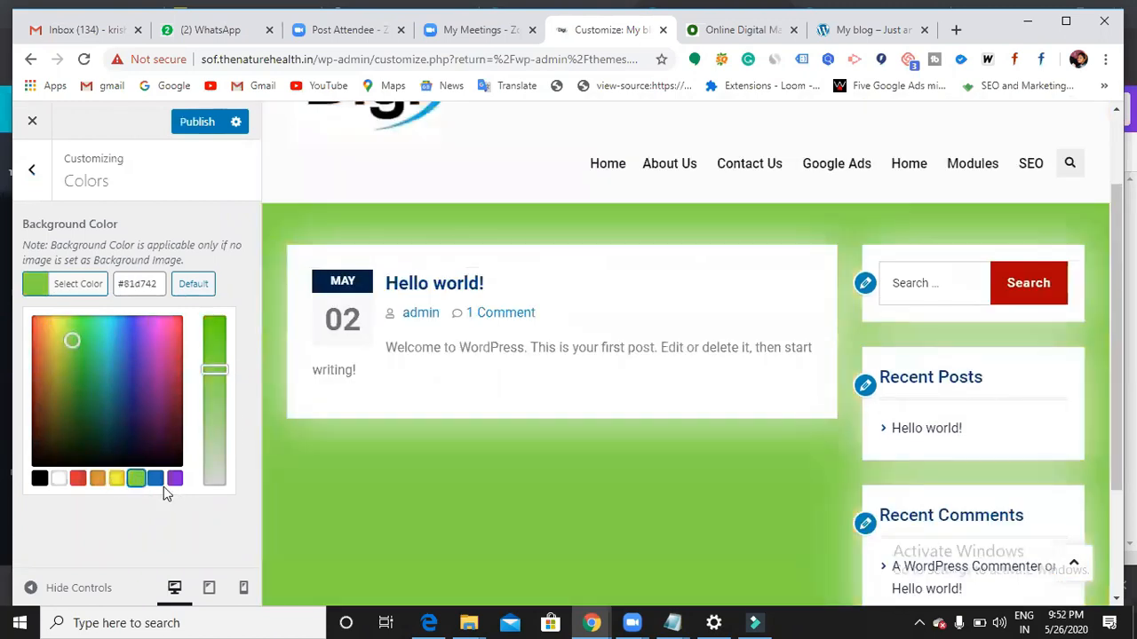
left_click(154, 480)
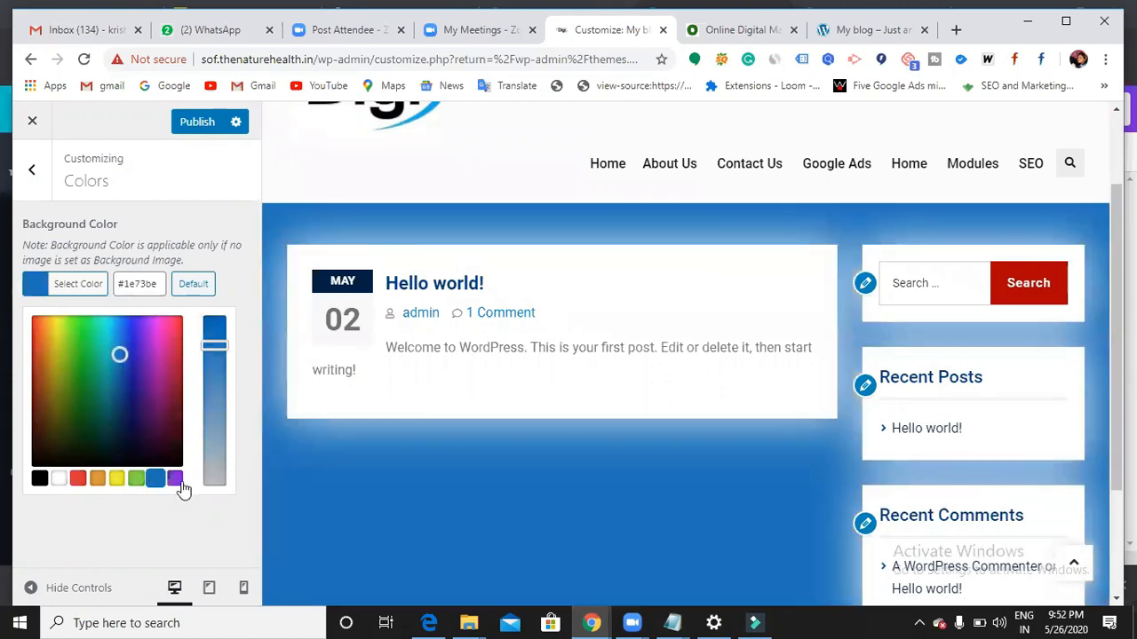
scroll(568, 442, "up", 2)
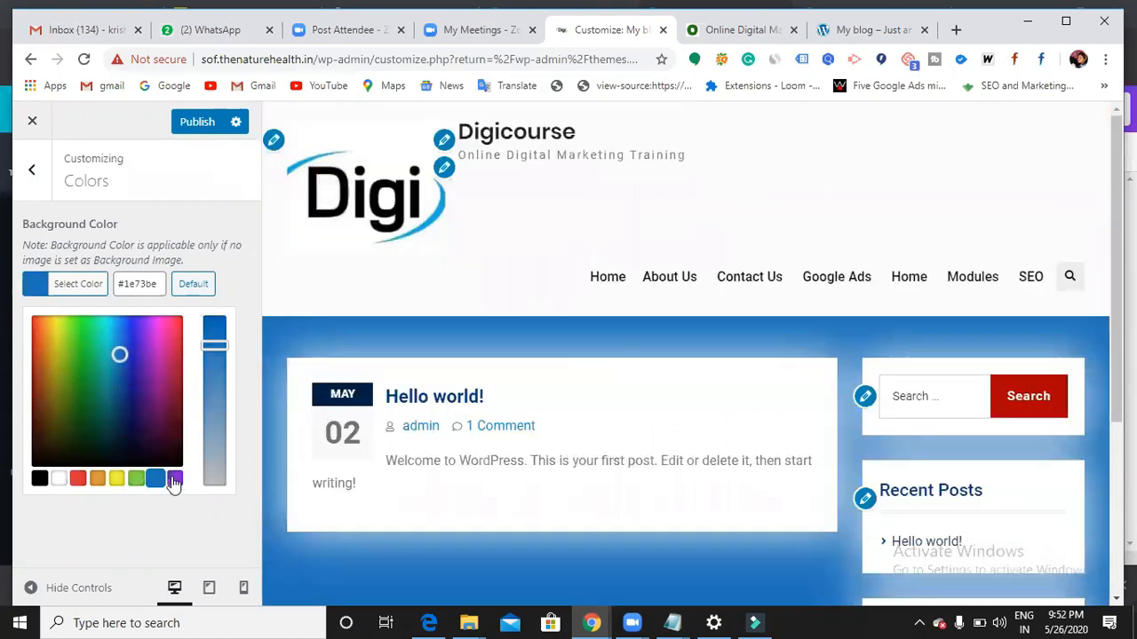
left_click(174, 479)
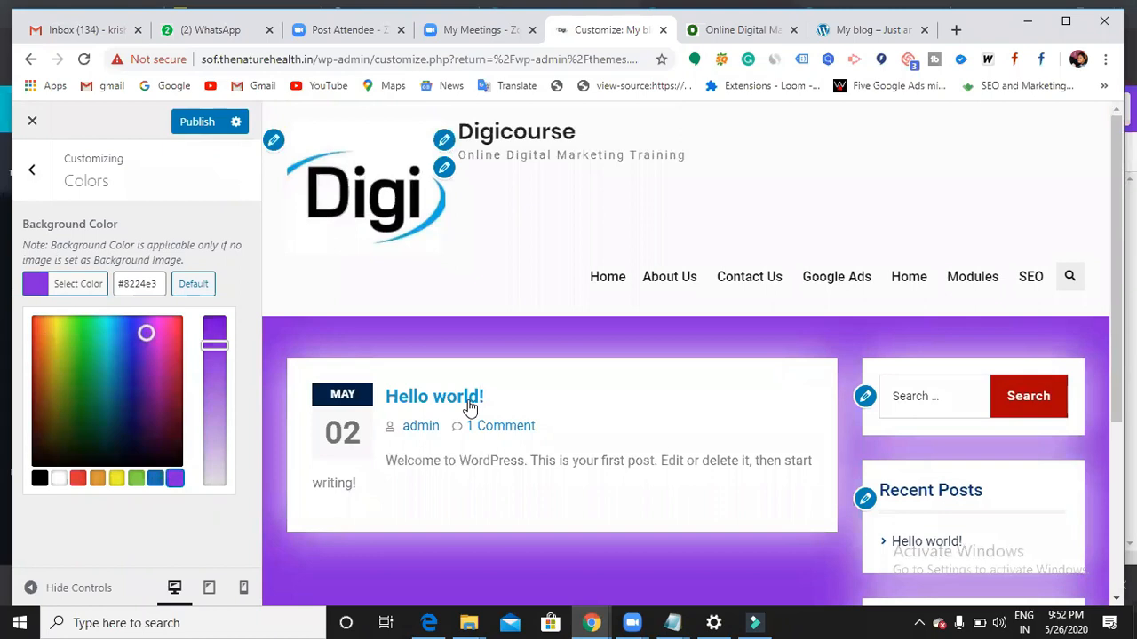
scroll(475, 408, "down", 3)
scroll(470, 373, "up", 3)
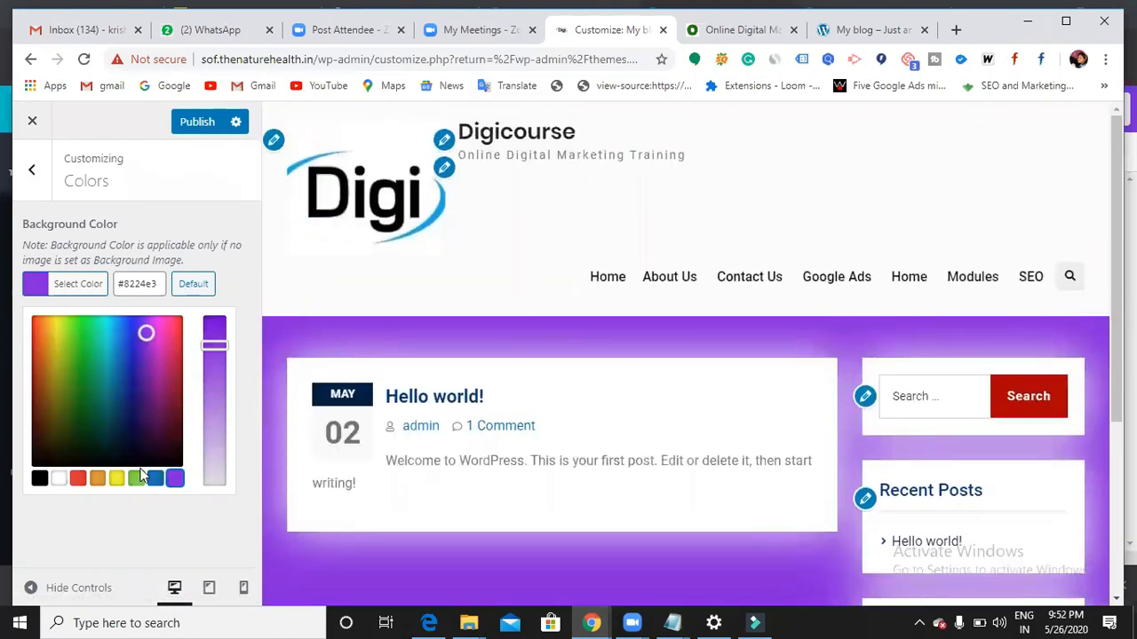
After trying red and black, settle on blue #1e73be and publish it.
left_click(155, 481)
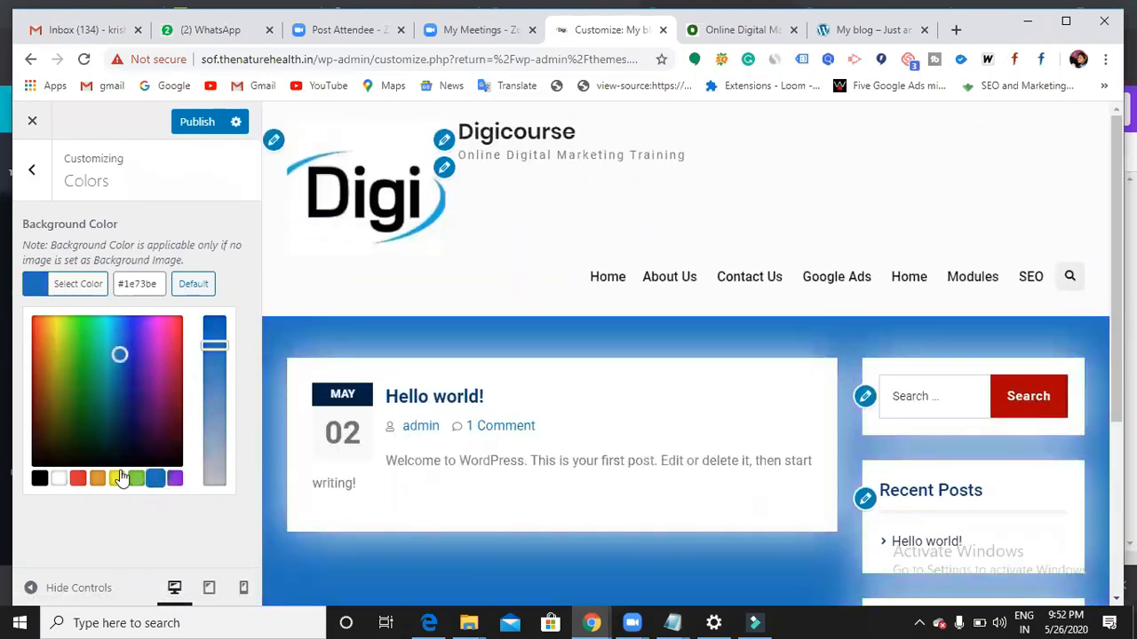
left_click(116, 481)
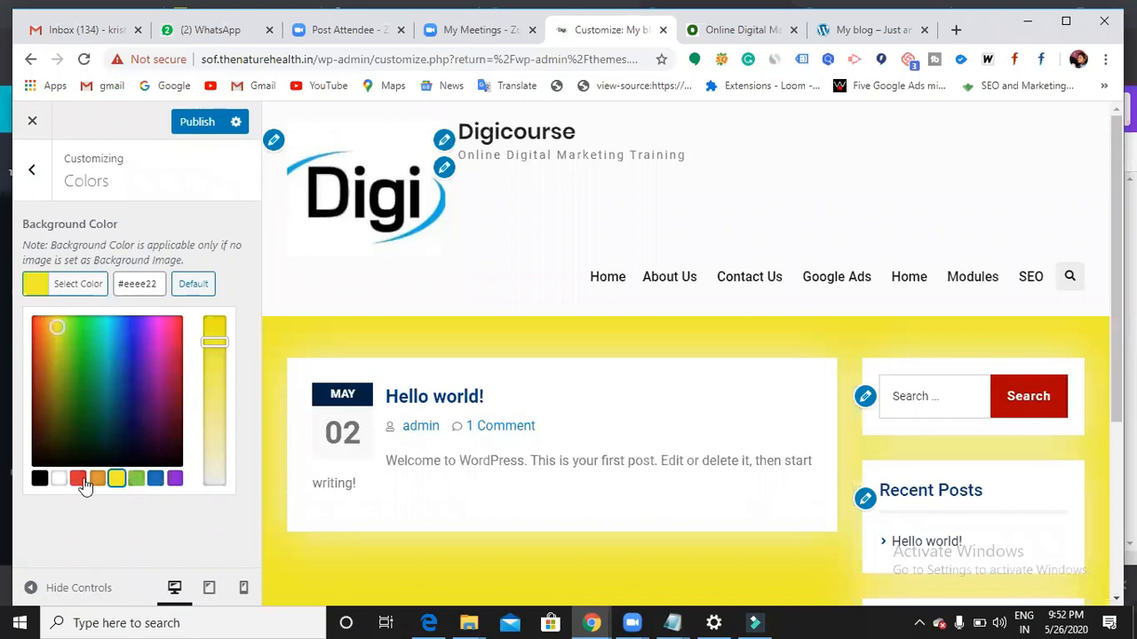
left_click(79, 480)
scroll(531, 418, "down", 3)
scroll(533, 416, "up", 2)
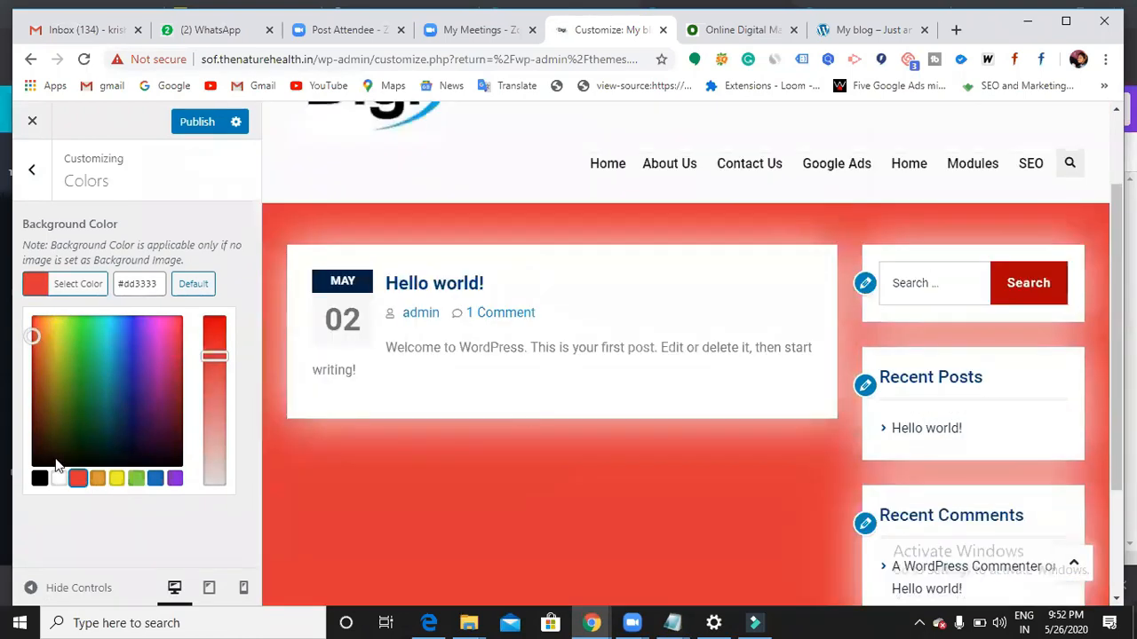
left_click(39, 479)
scroll(727, 373, "up", 2)
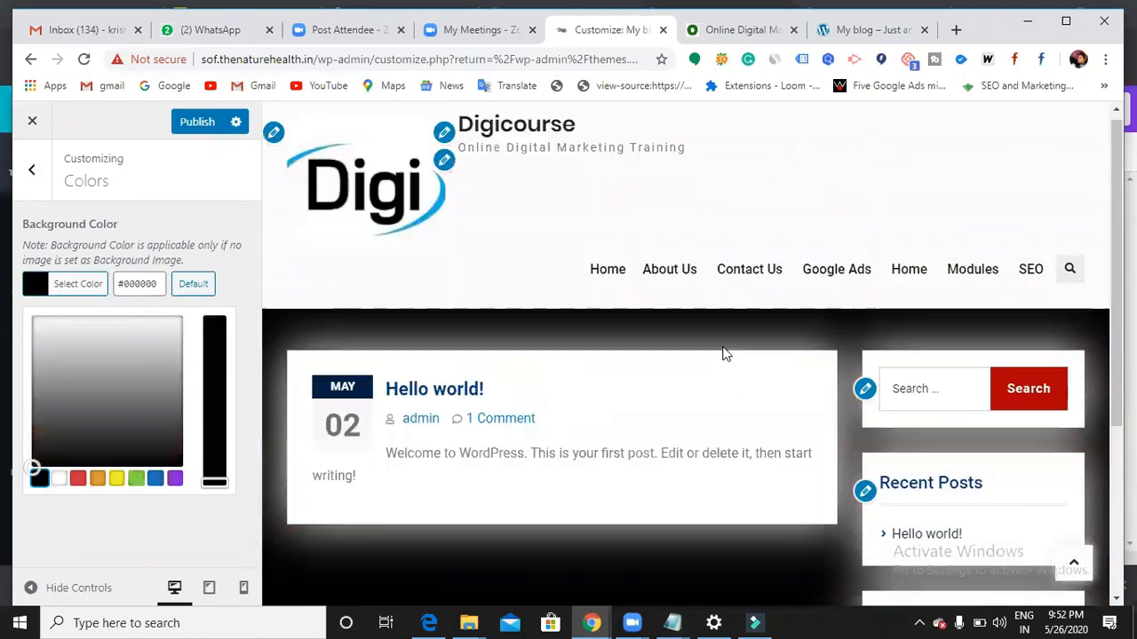
scroll(723, 354, "down", 3)
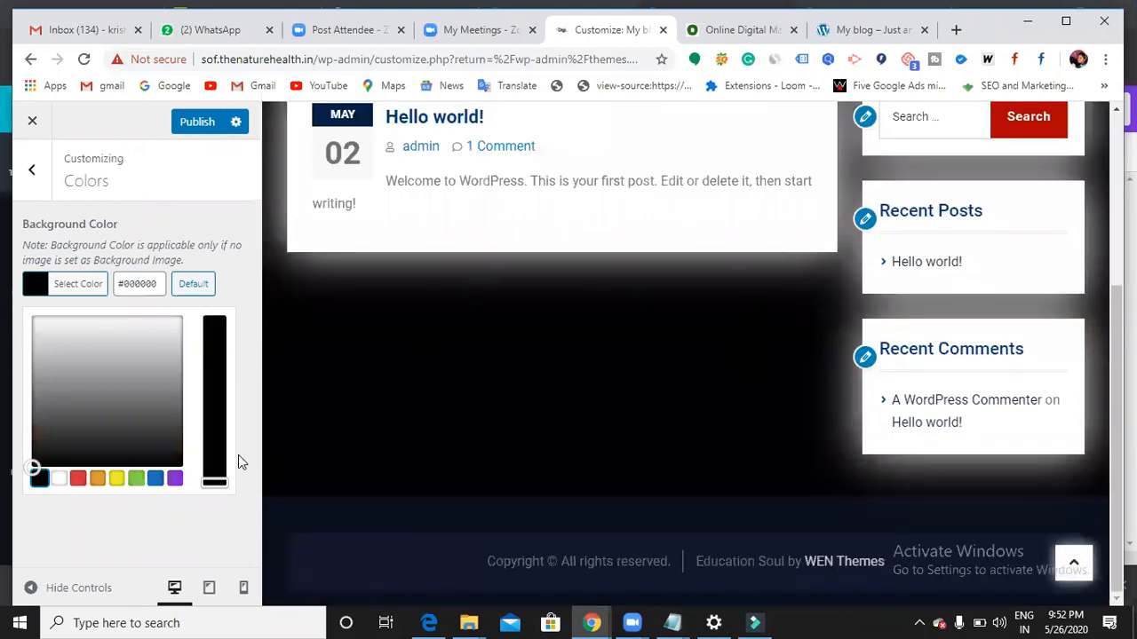
left_click(118, 481)
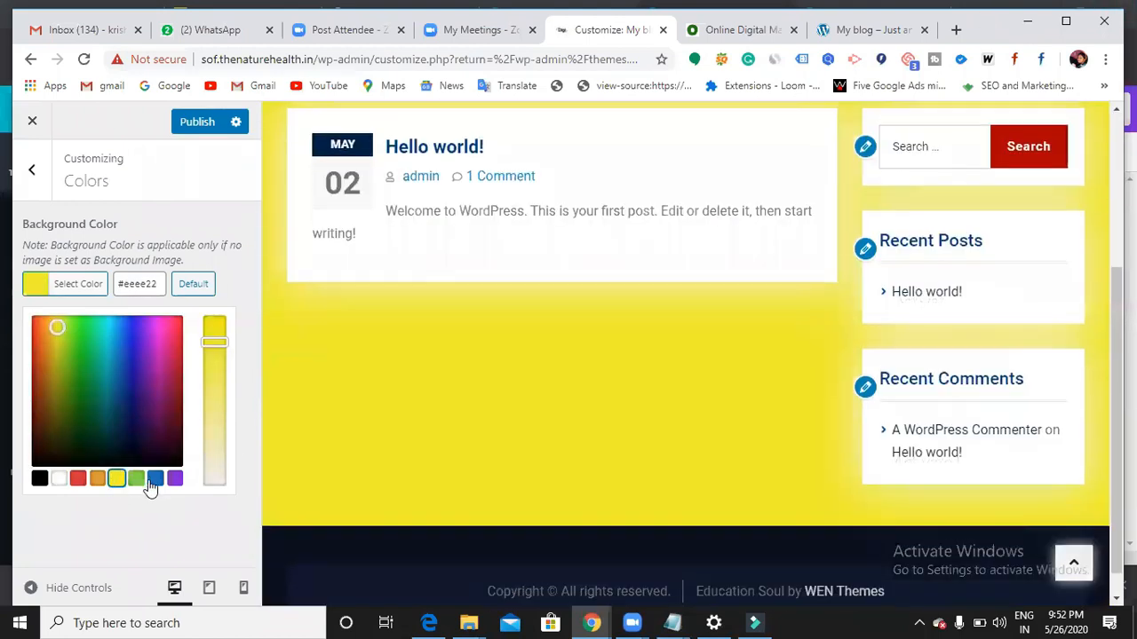
left_click(154, 479)
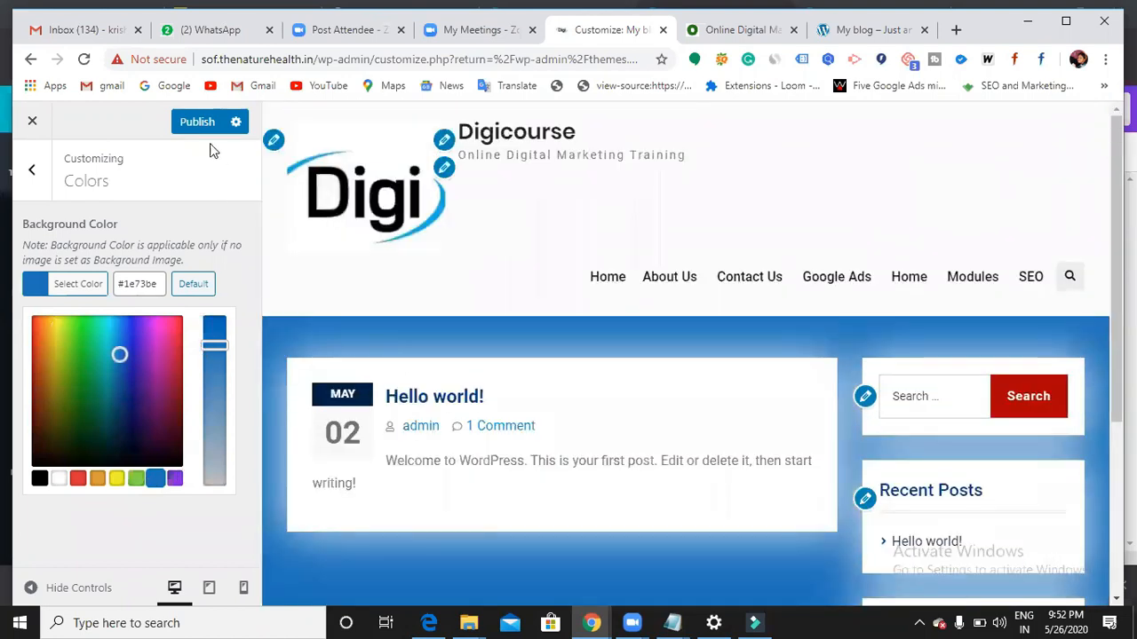
left_click(202, 120)
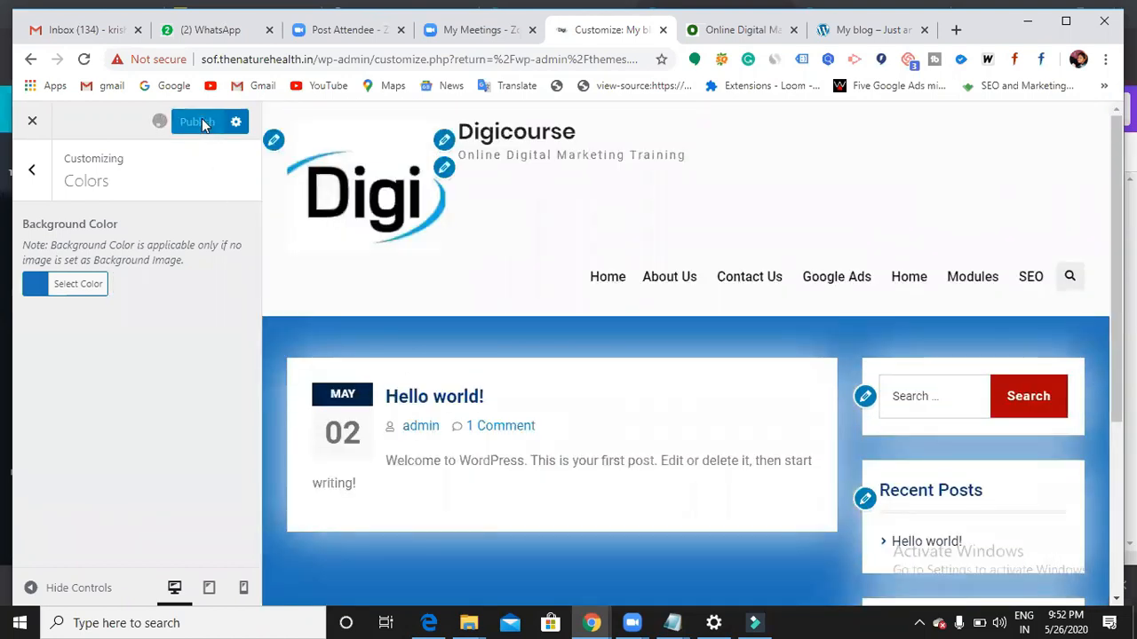
left_click(35, 187)
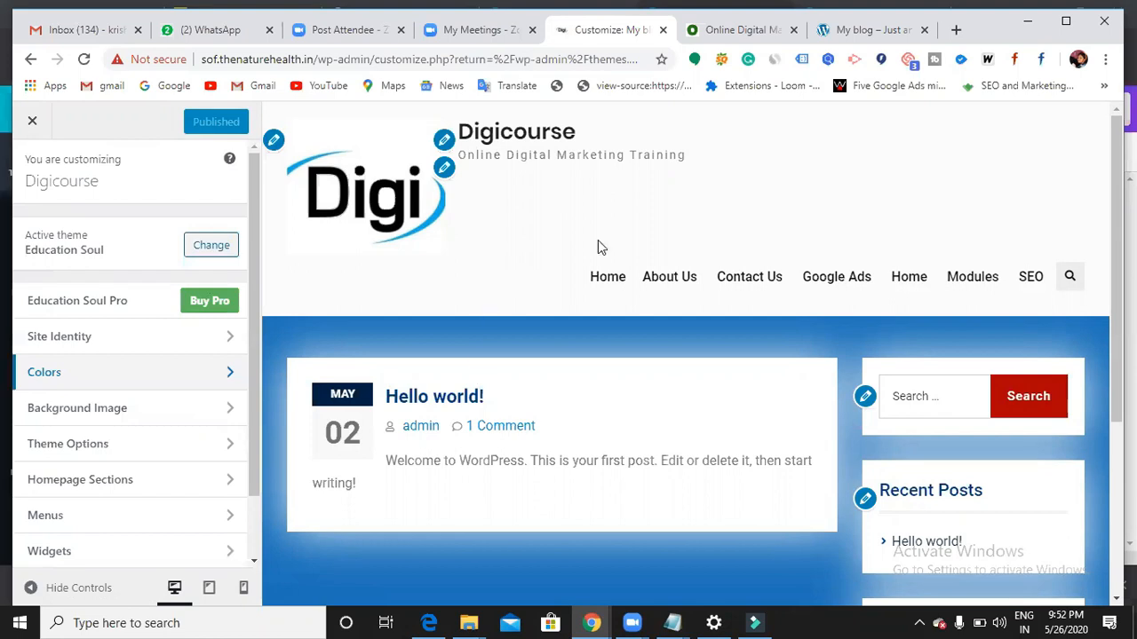
Upload the laptop-bags JPG and set it as the site's tiled background image.
left_click(191, 415)
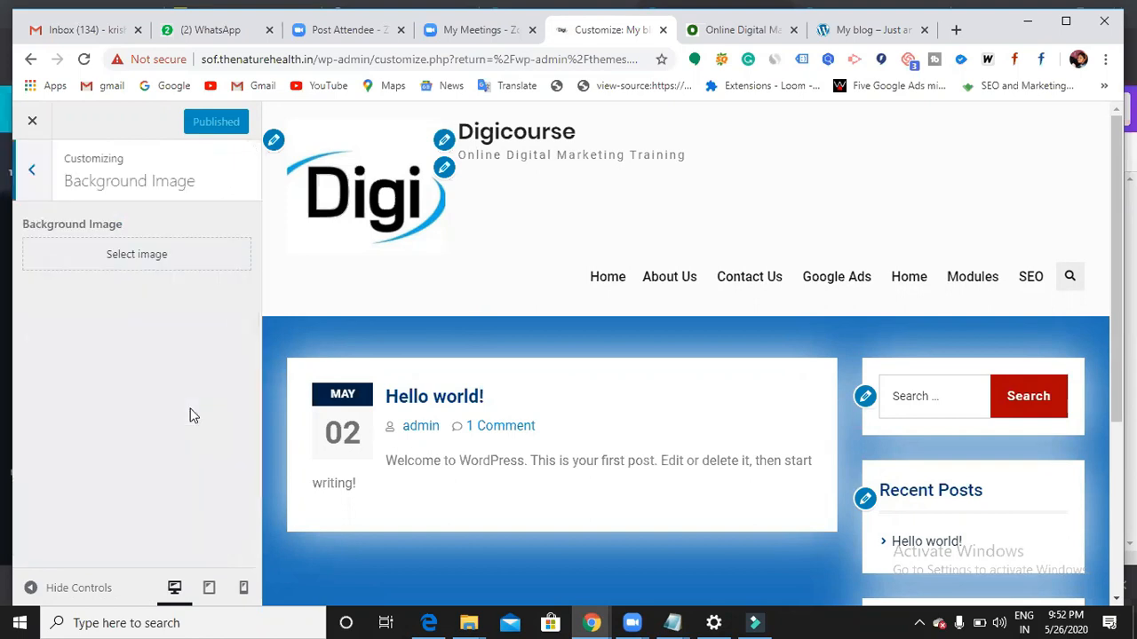
left_click(150, 257)
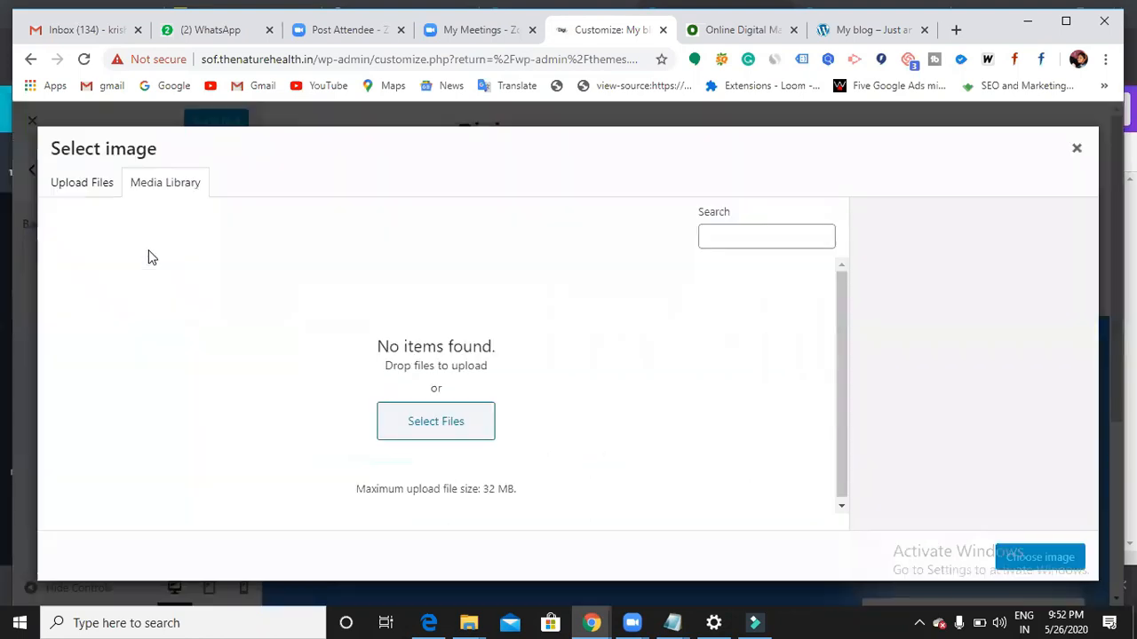
left_click(410, 427)
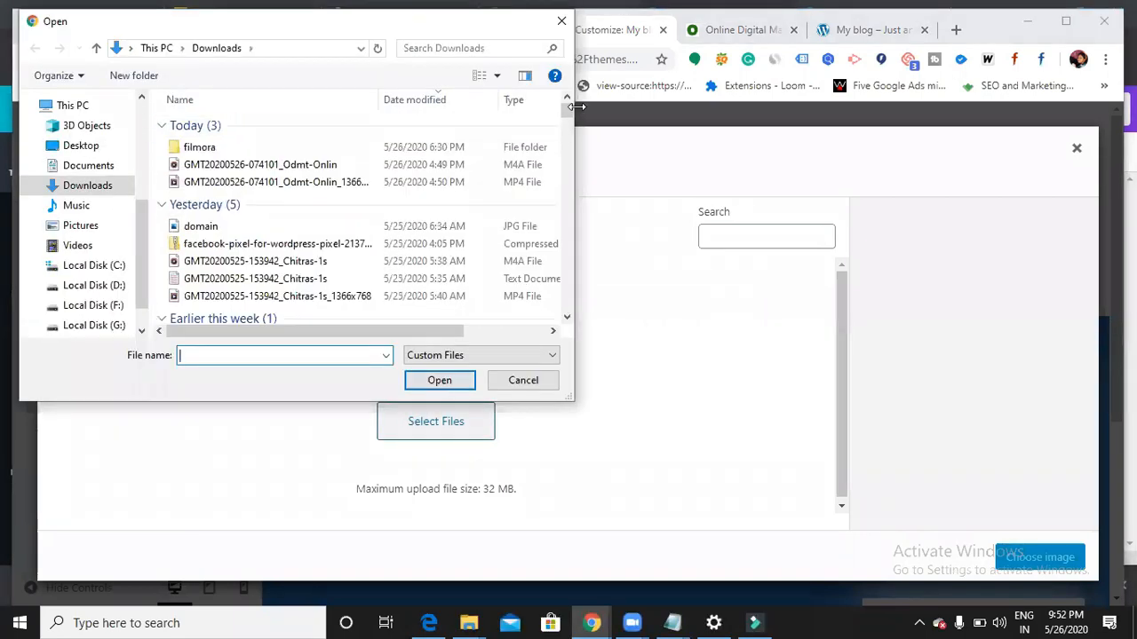
left_click_drag(567, 108, 548, 330)
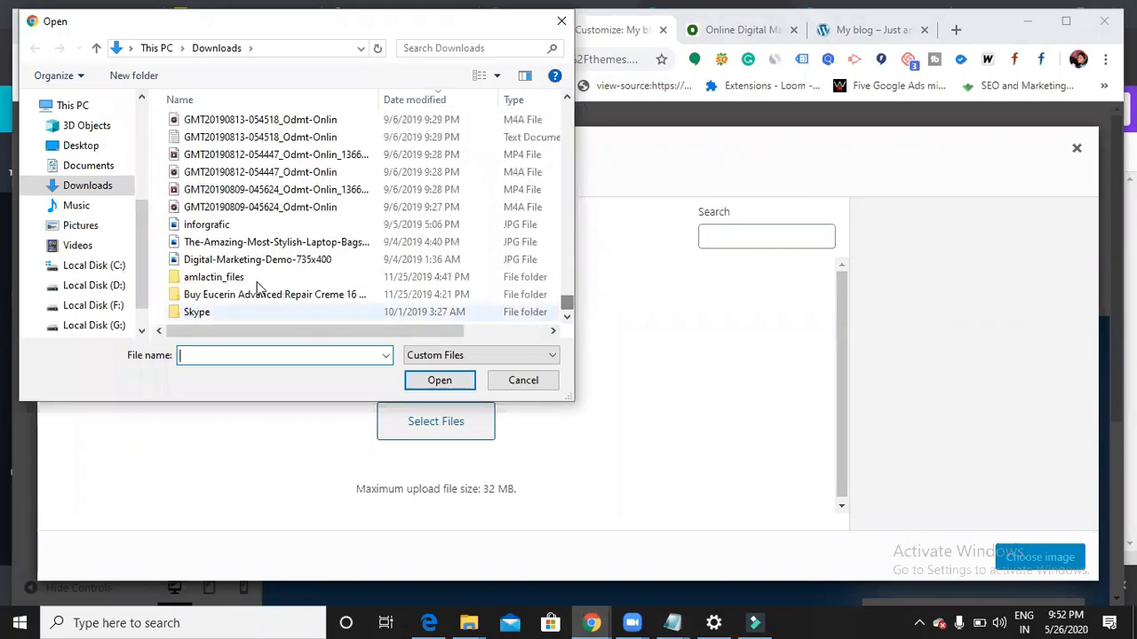
left_click(272, 244)
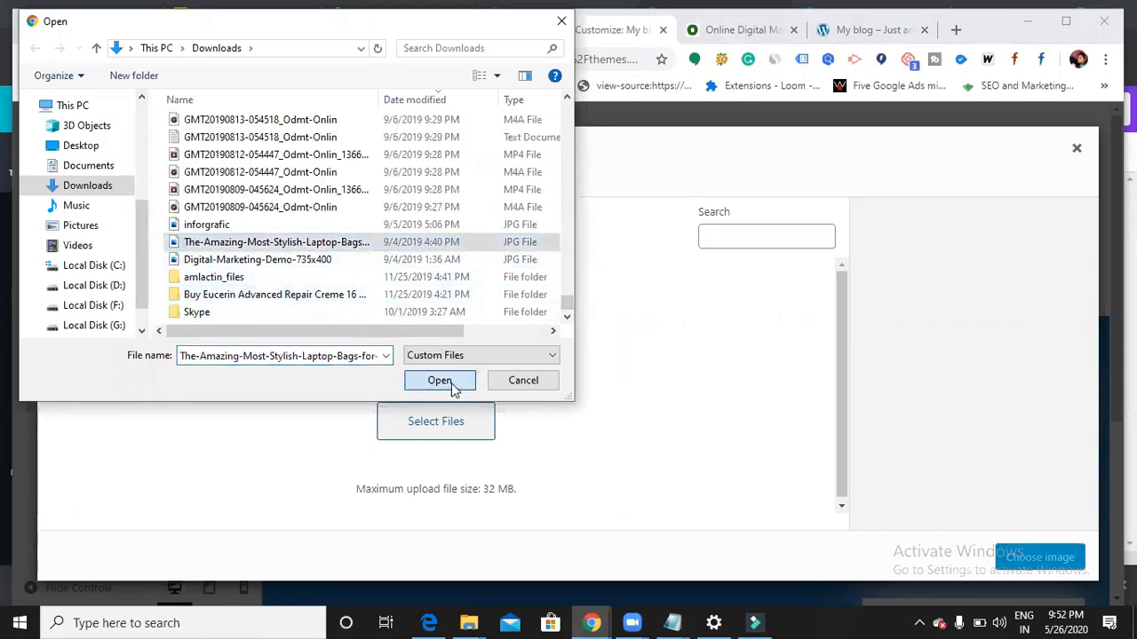
left_click(452, 382)
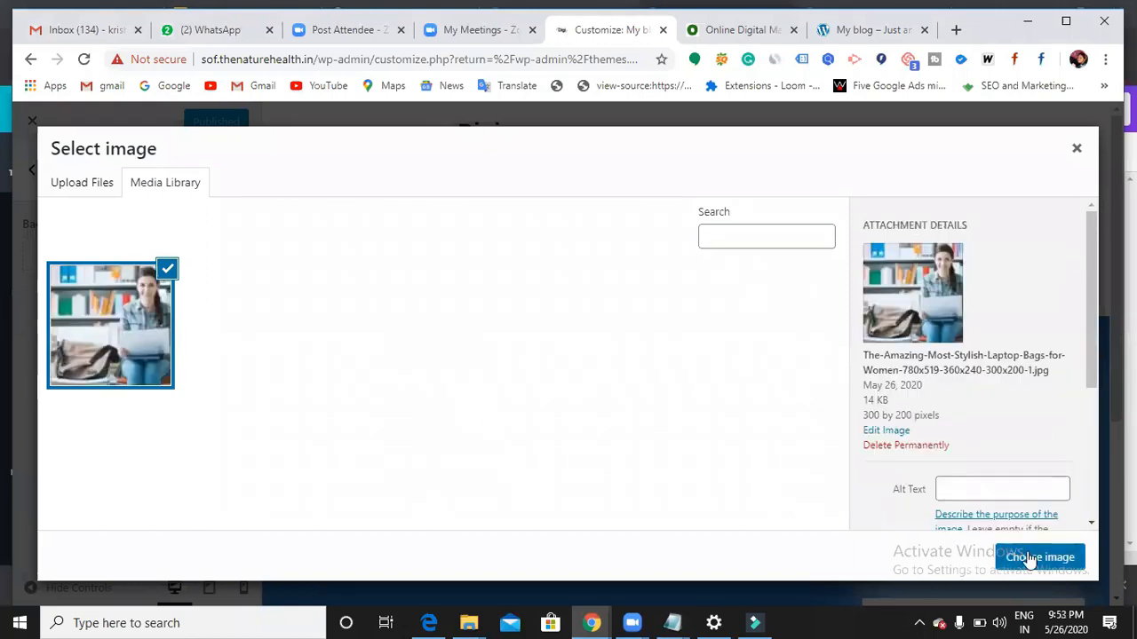
left_click(1039, 557)
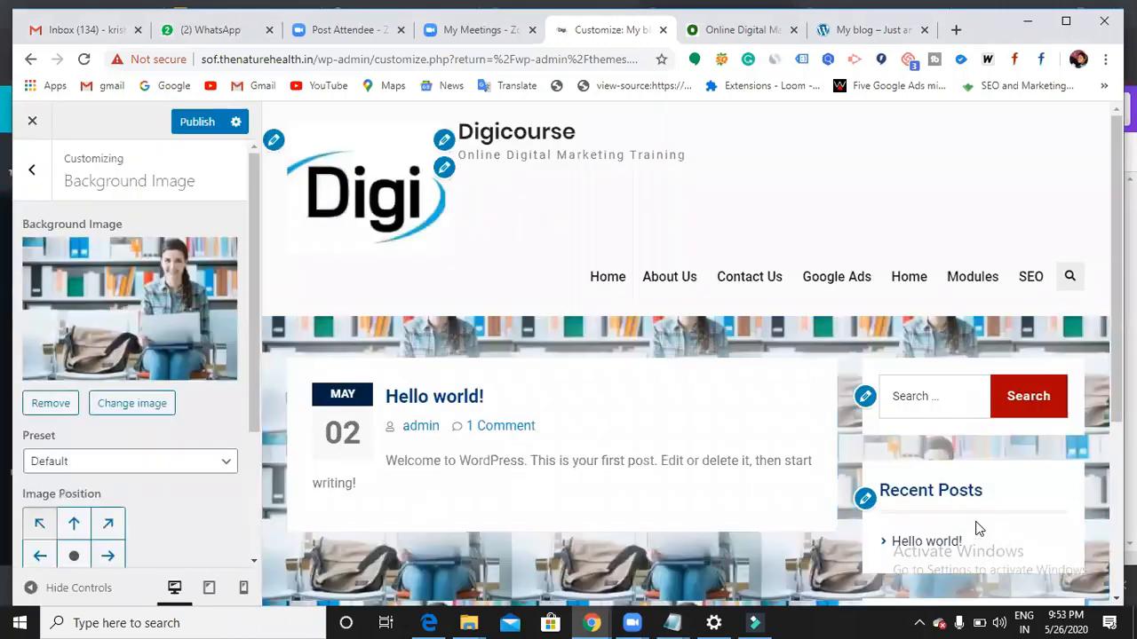
scroll(681, 487, "down", 3)
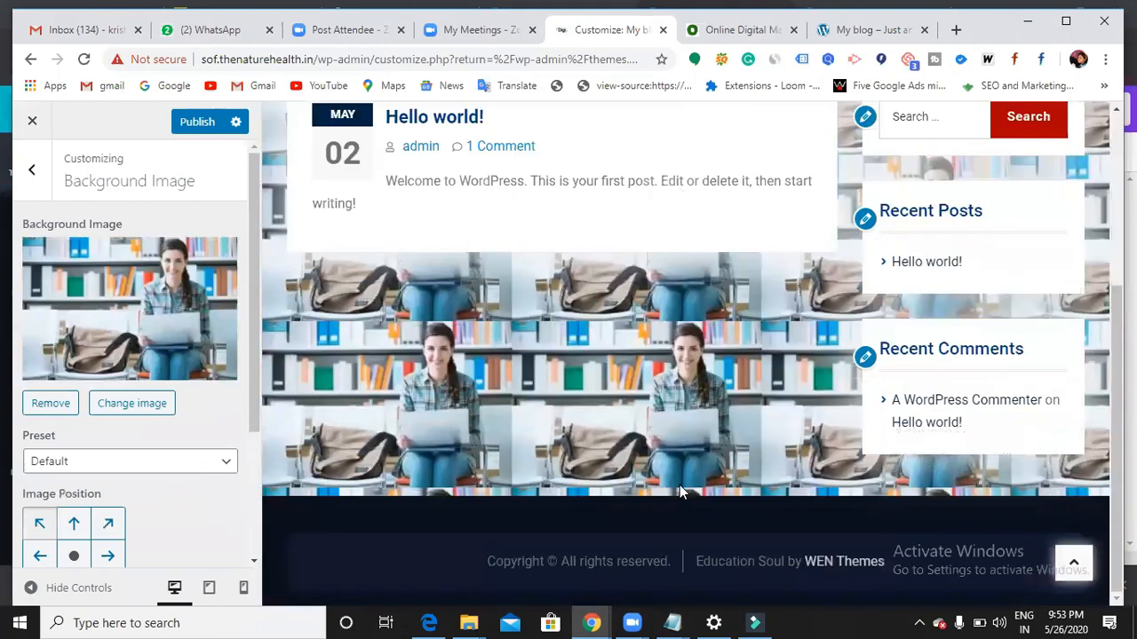
scroll(680, 486, "up", 3)
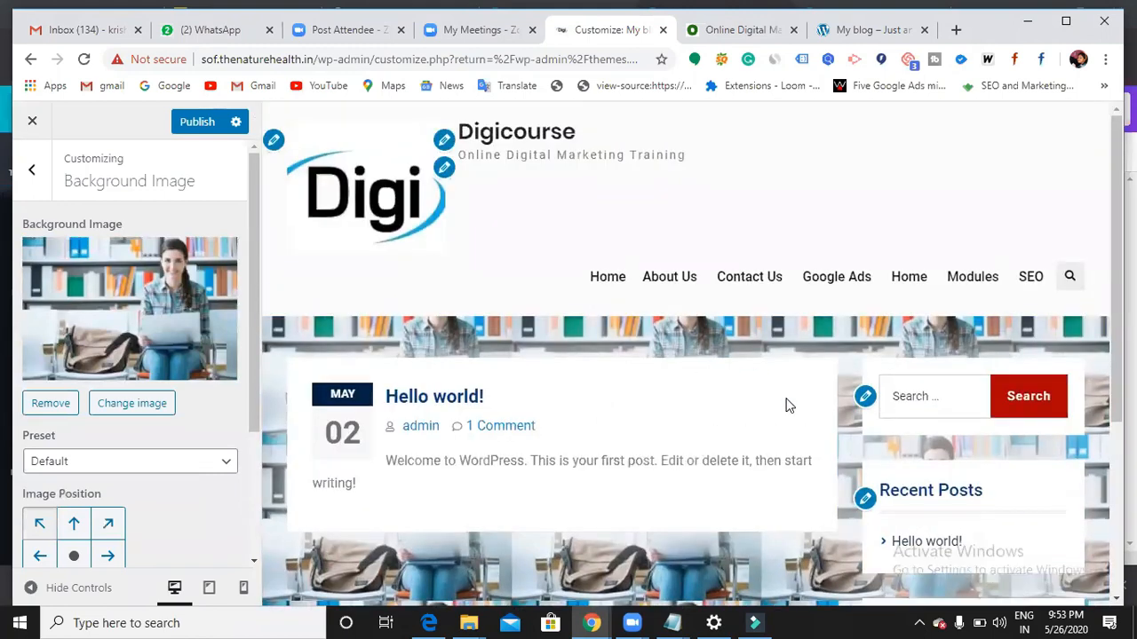
scroll(752, 461, "down", 3)
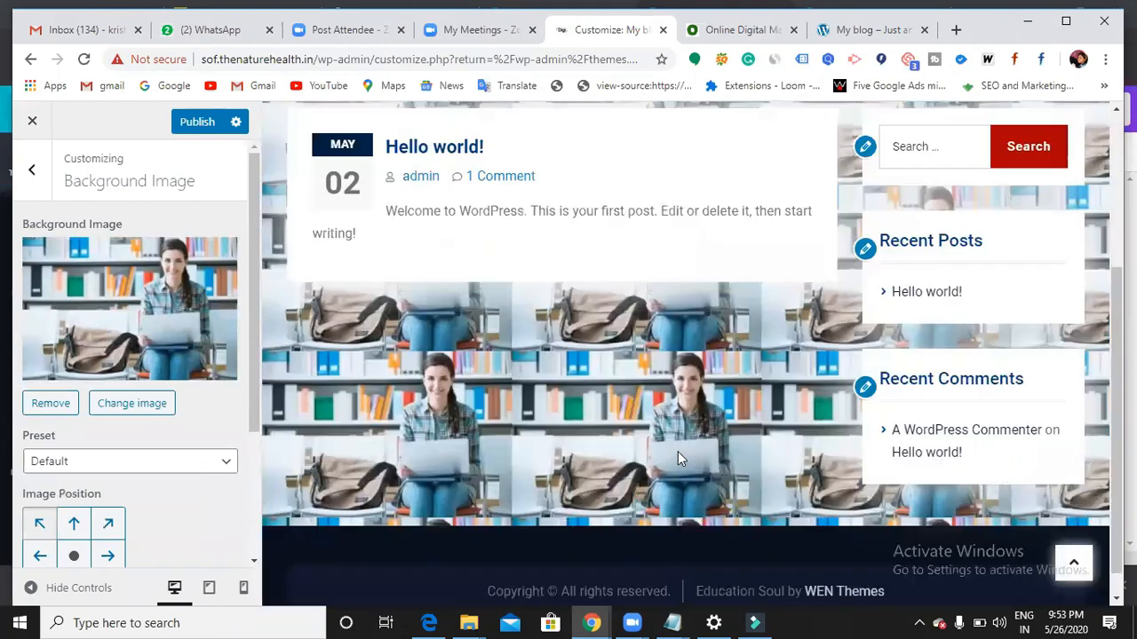
scroll(677, 452, "up", 2)
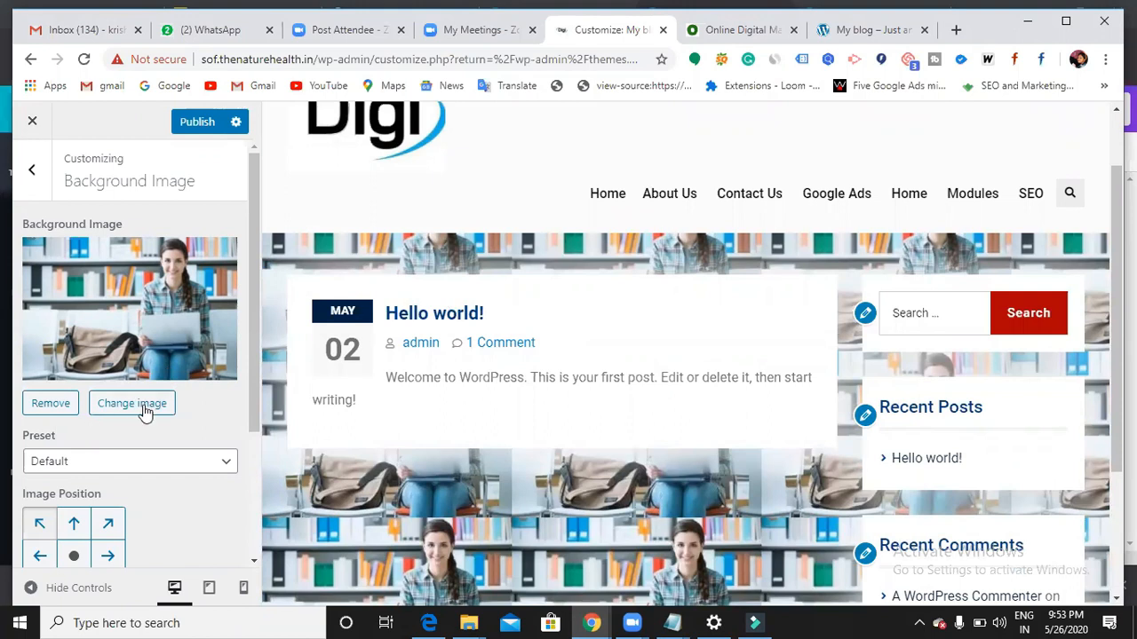
scroll(145, 412, "down", 1)
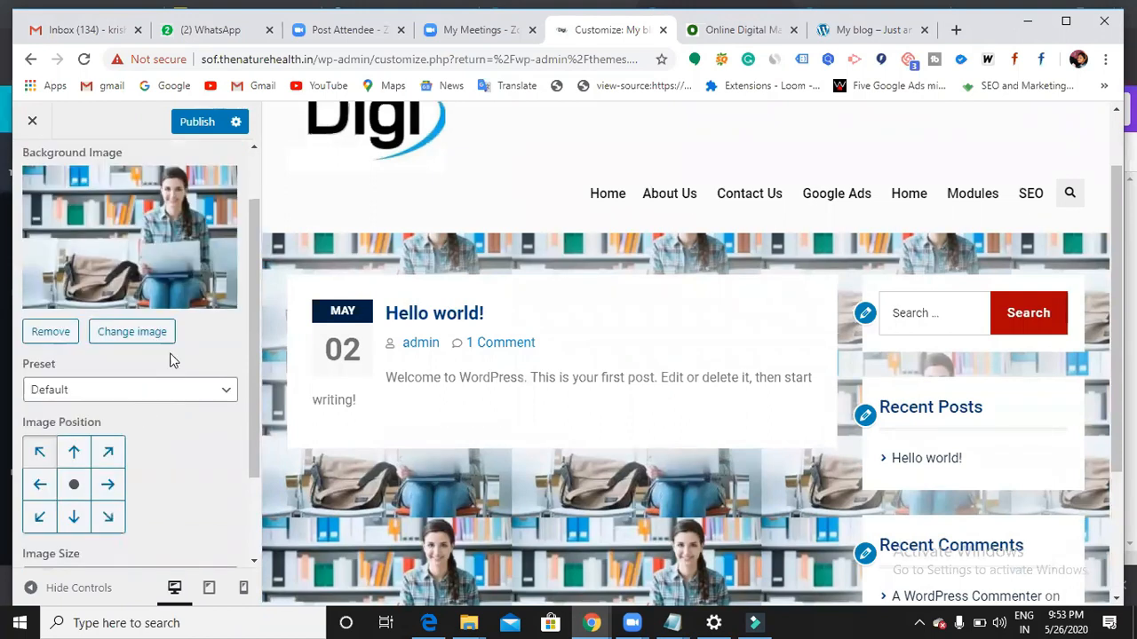
Set the background image preset to Fill Screen.
left_click(108, 389)
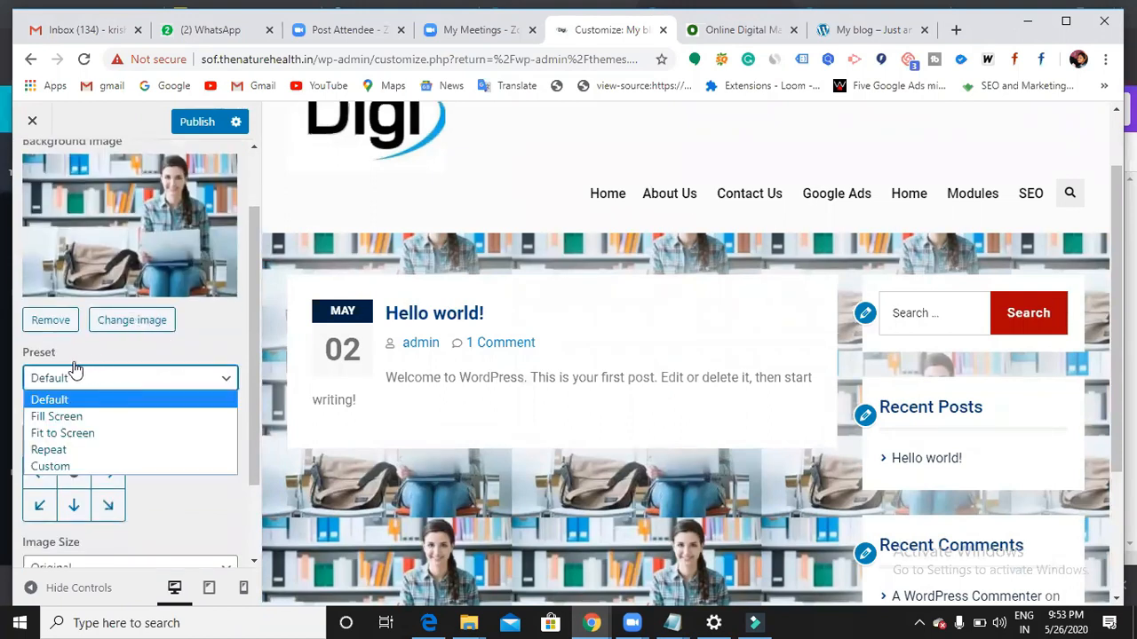
left_click(95, 419)
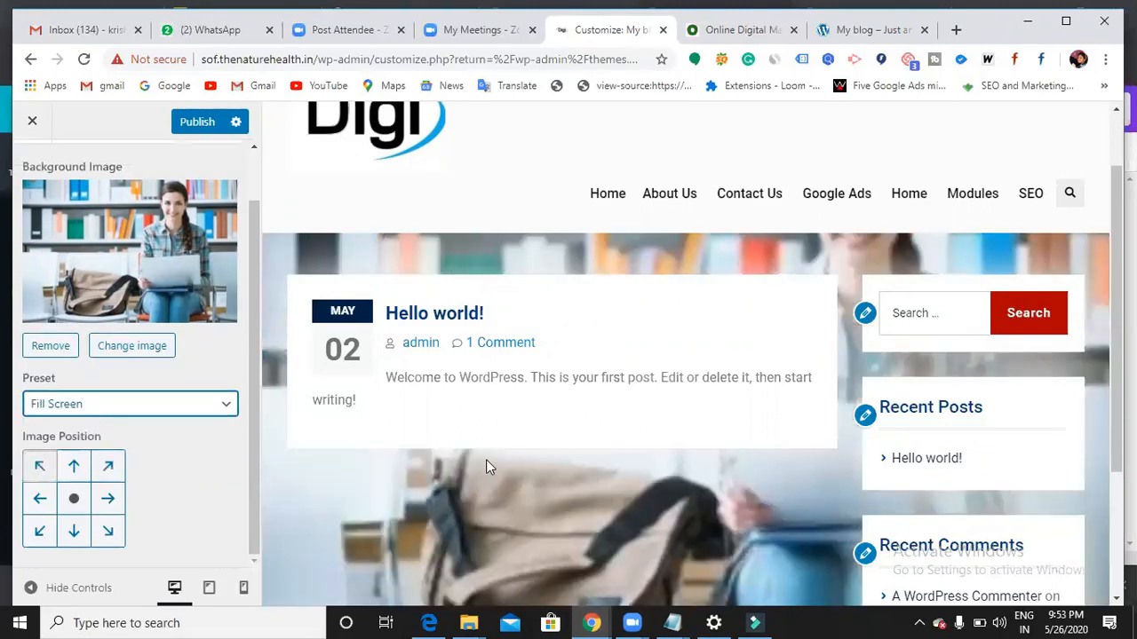
scroll(598, 450, "up", 1)
scroll(598, 449, "down", 4)
scroll(446, 410, "up", 2)
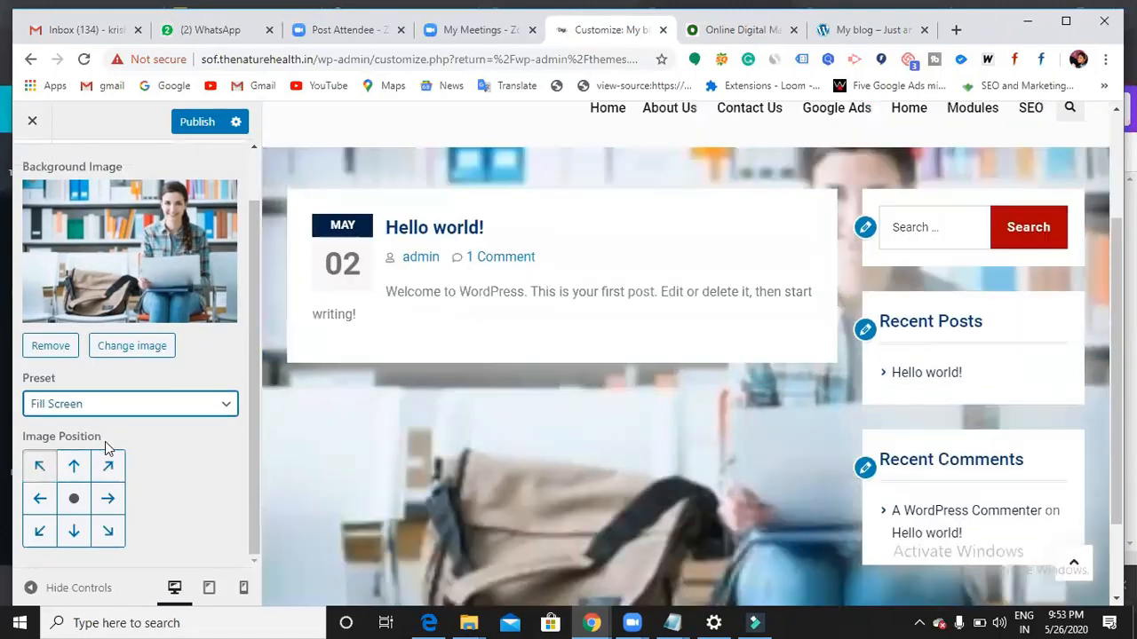
scroll(679, 312, "up", 2)
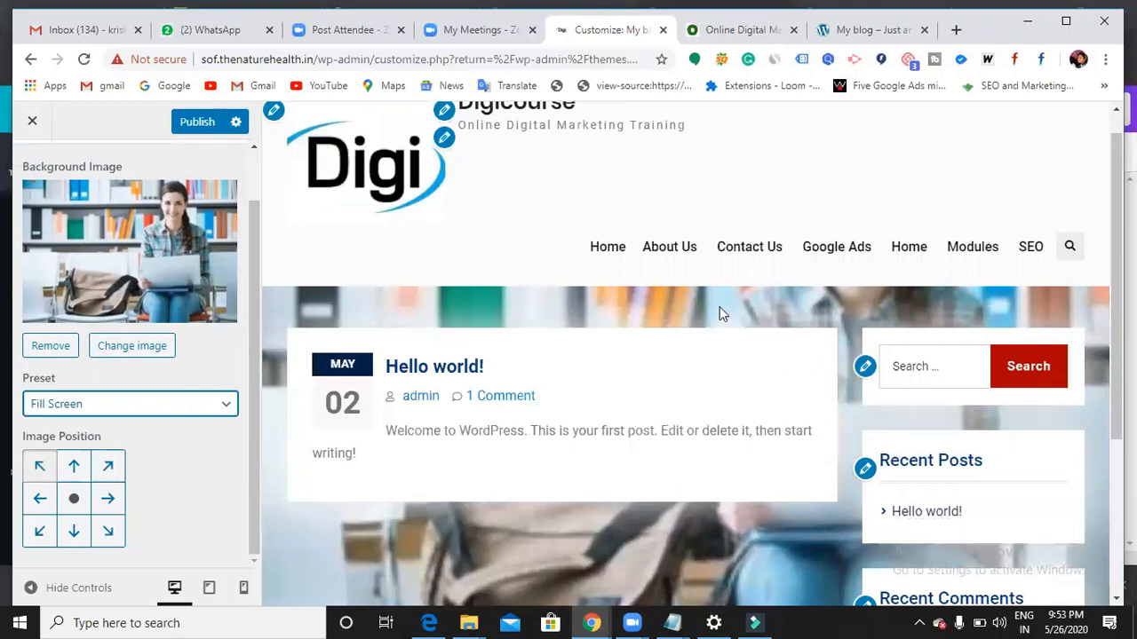
Compare the Fit to Screen, Repeat and Custom presets, then return to Fill Screen.
left_click(223, 410)
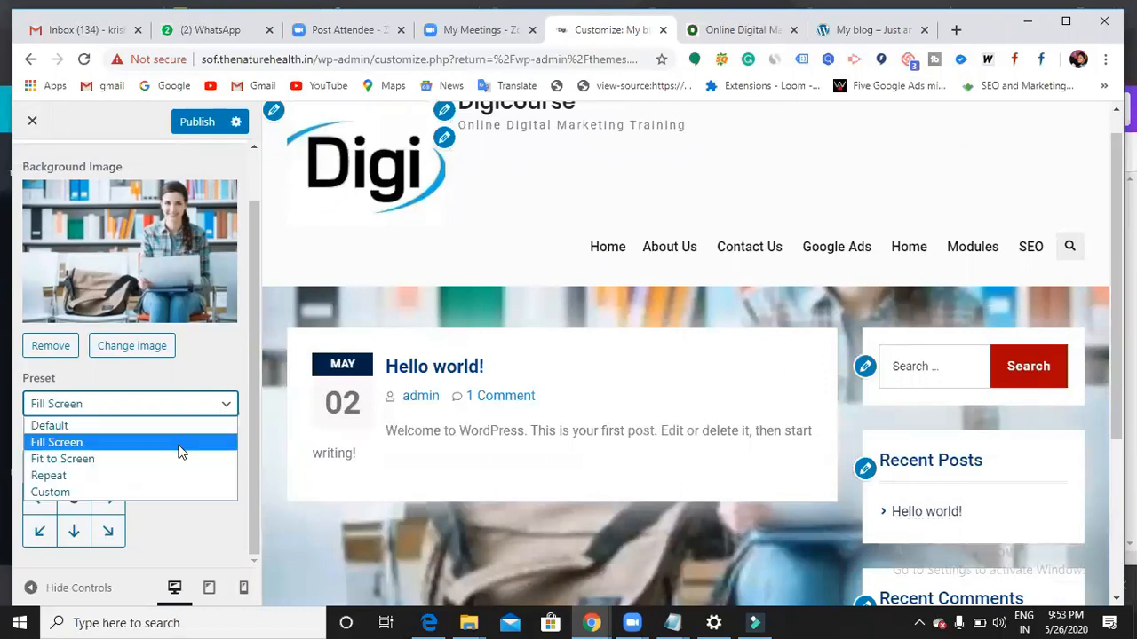
left_click(175, 460)
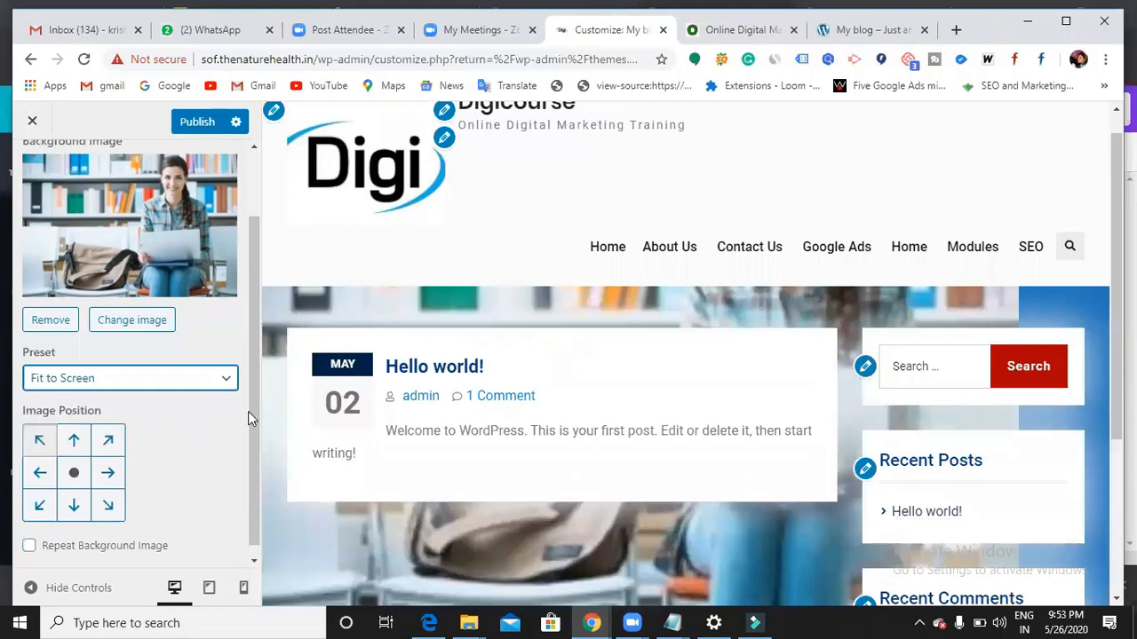
scroll(499, 448, "down", 3)
scroll(499, 443, "up", 2)
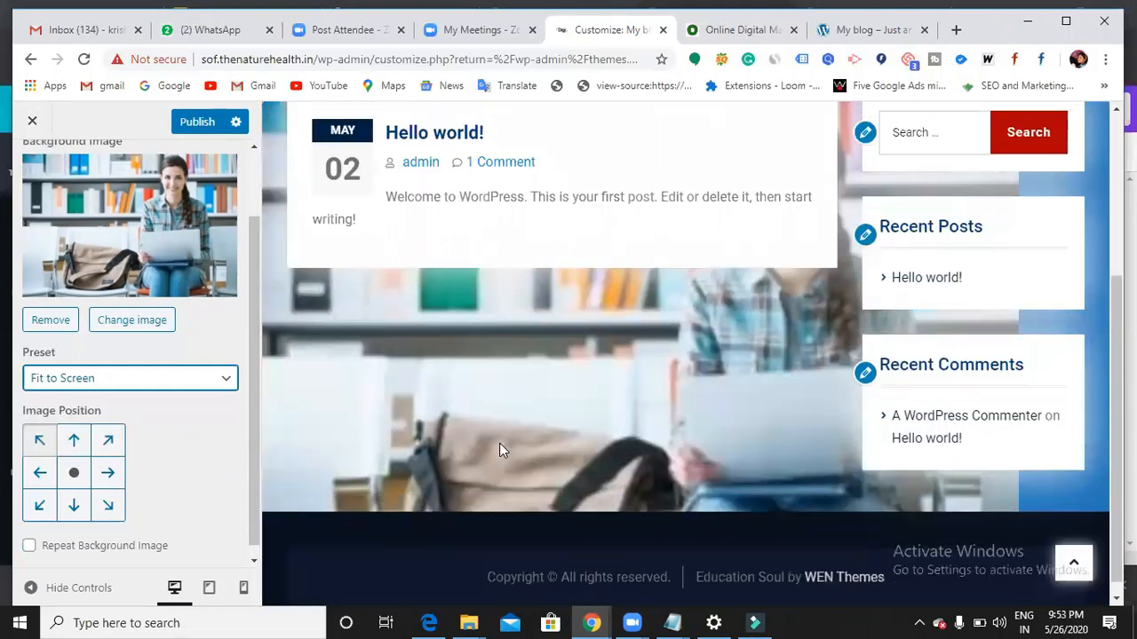
left_click(228, 381)
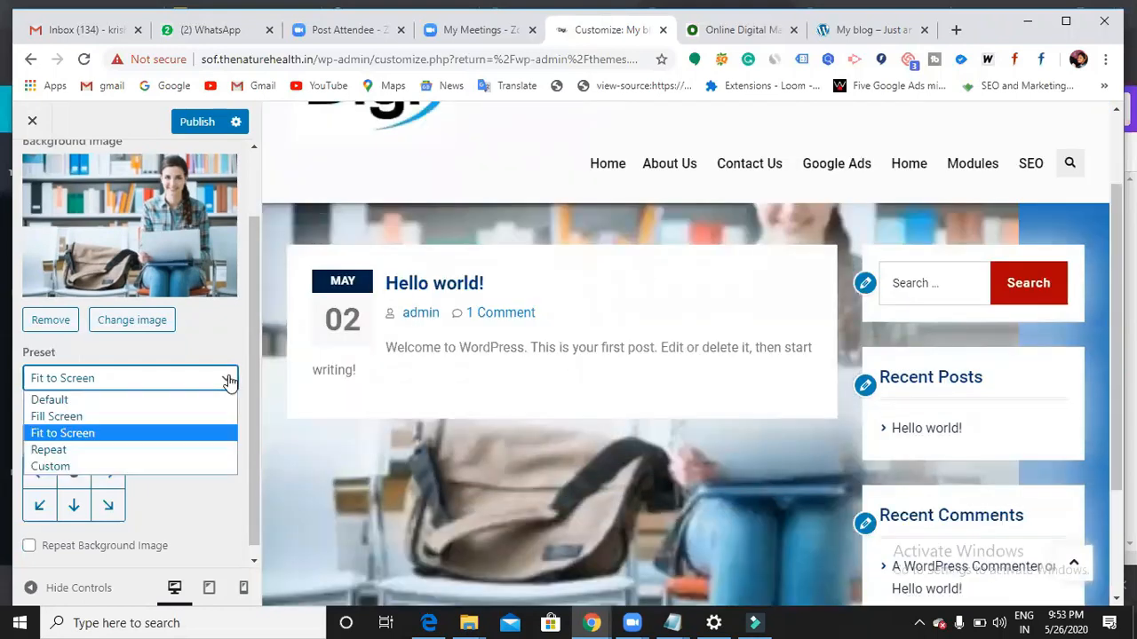
left_click(196, 452)
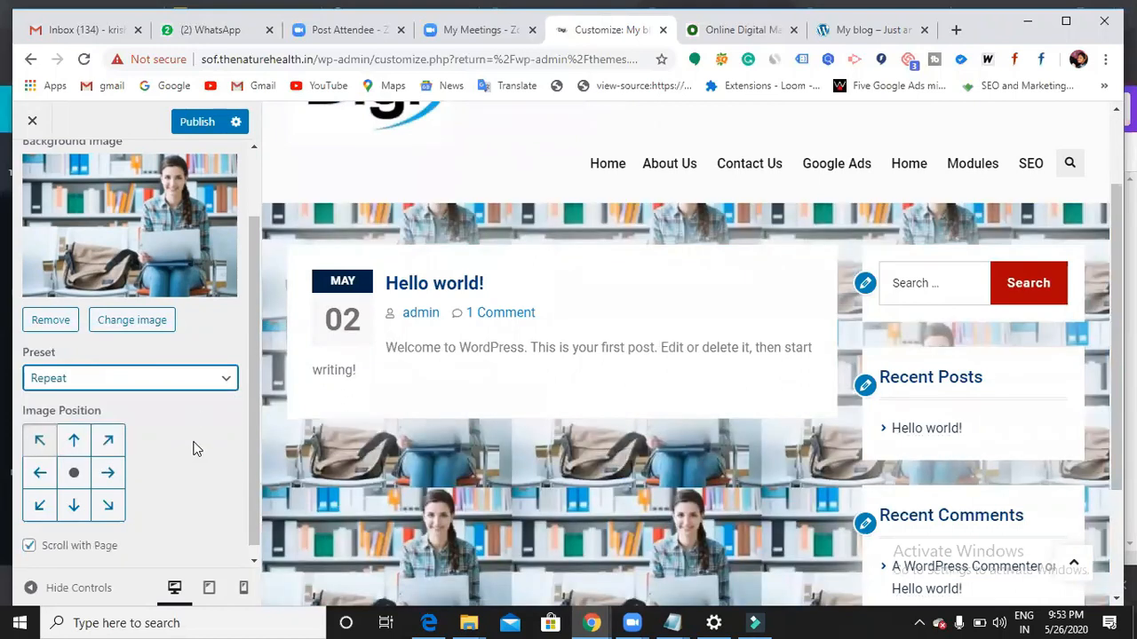
left_click(229, 383)
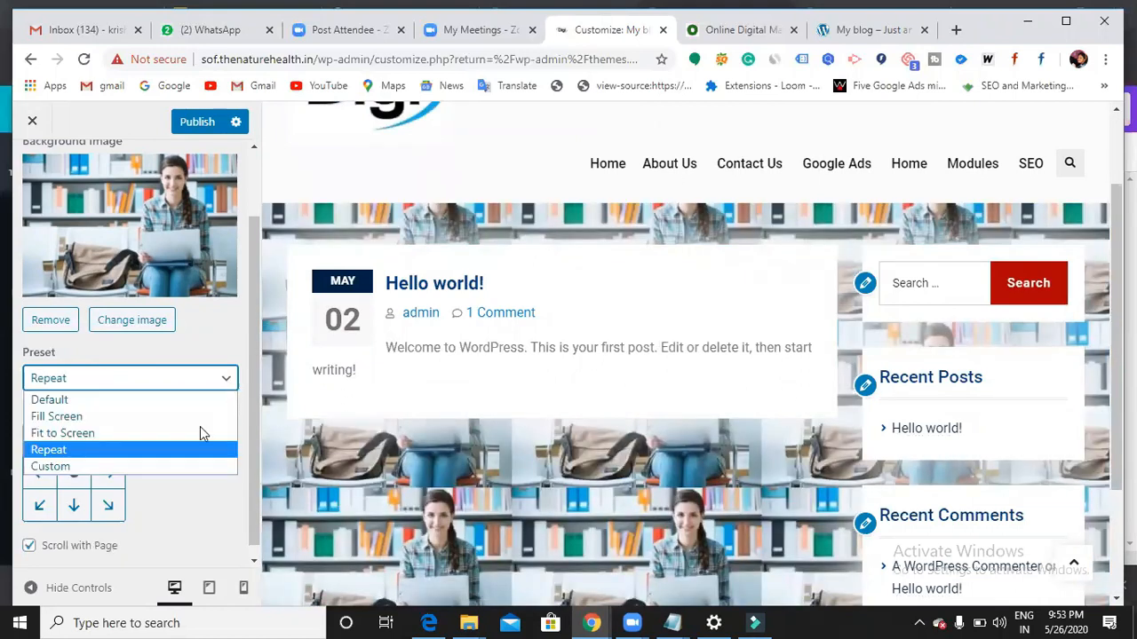
left_click(192, 467)
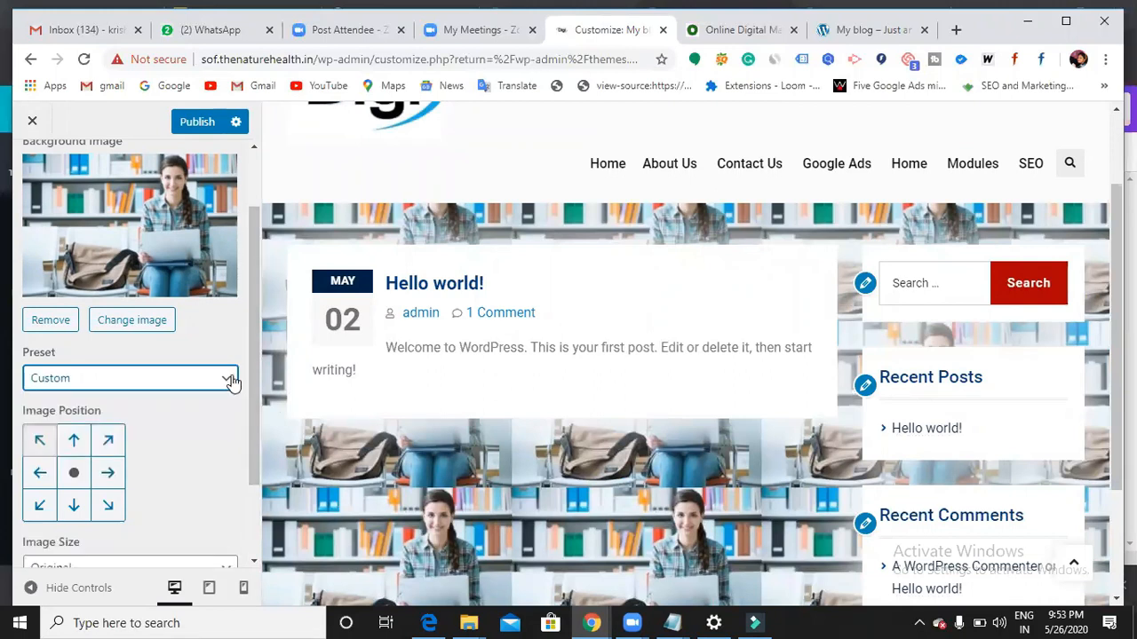
left_click(230, 381)
left_click(181, 419)
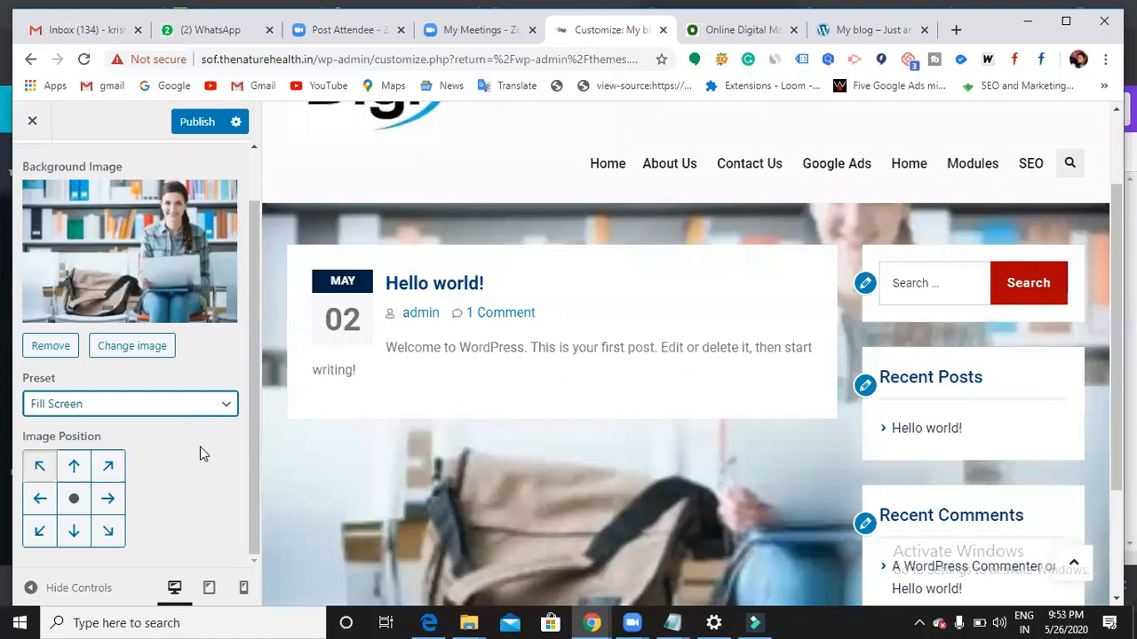
Compare top-centre, top-right, right-centre and bottom-right background image positions.
left_click(70, 471)
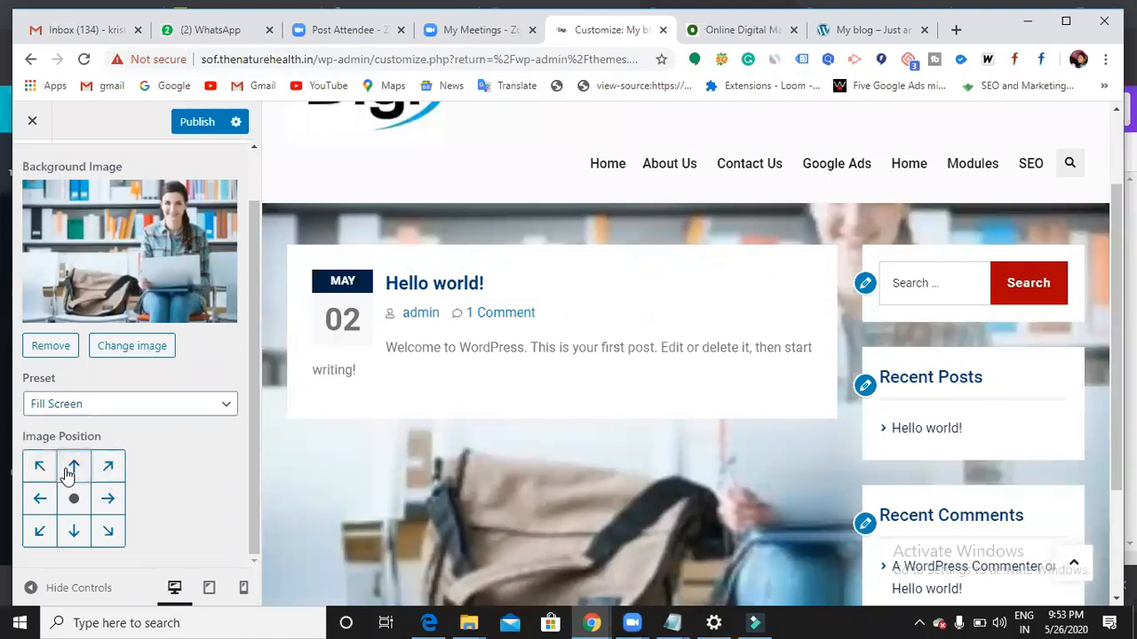
left_click(106, 466)
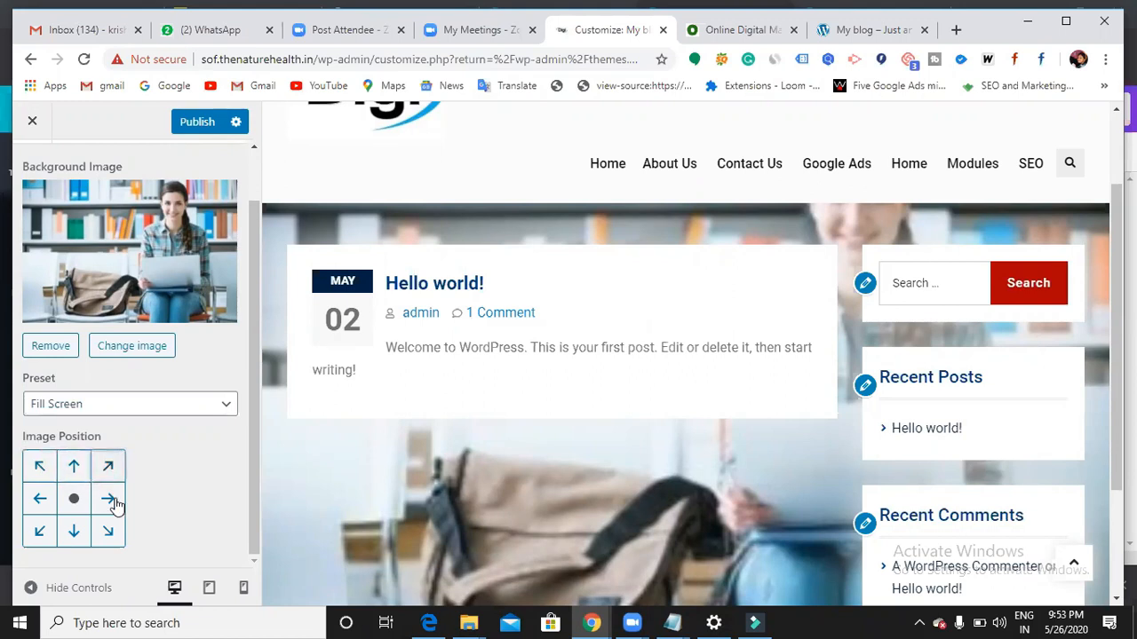
left_click(110, 500)
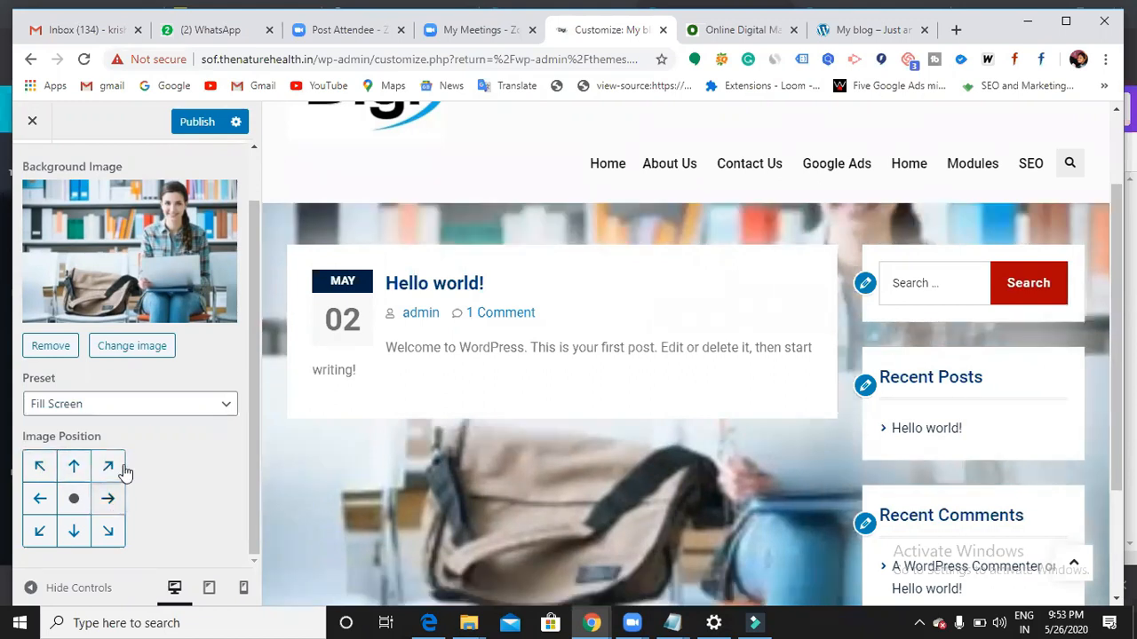
left_click(124, 472)
left_click(114, 498)
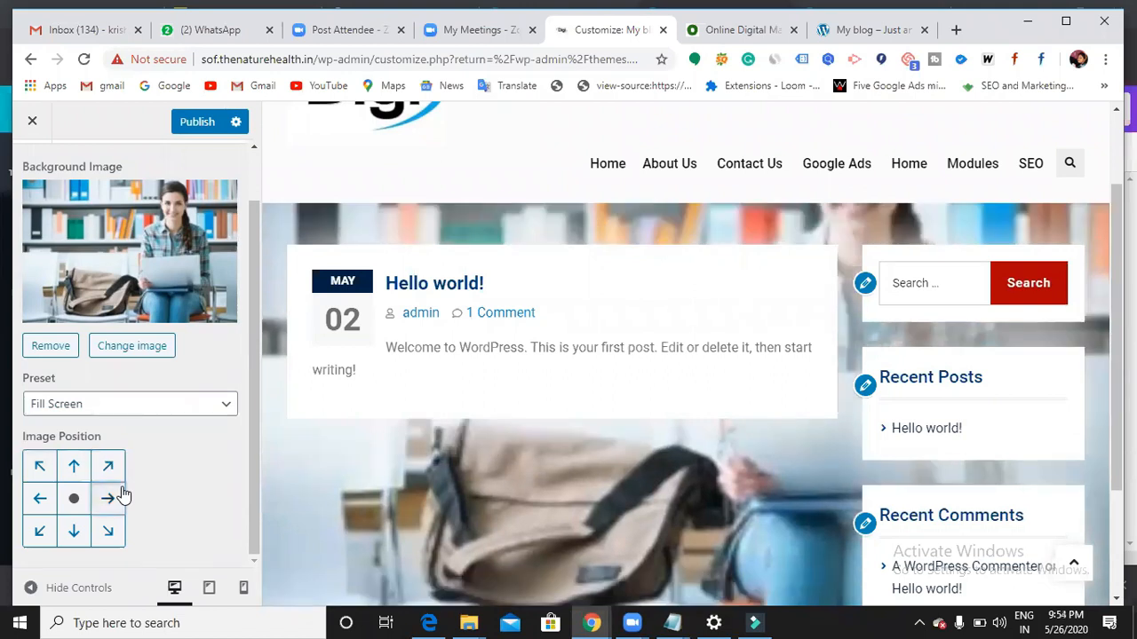
left_click(112, 469)
left_click(115, 500)
left_click(109, 531)
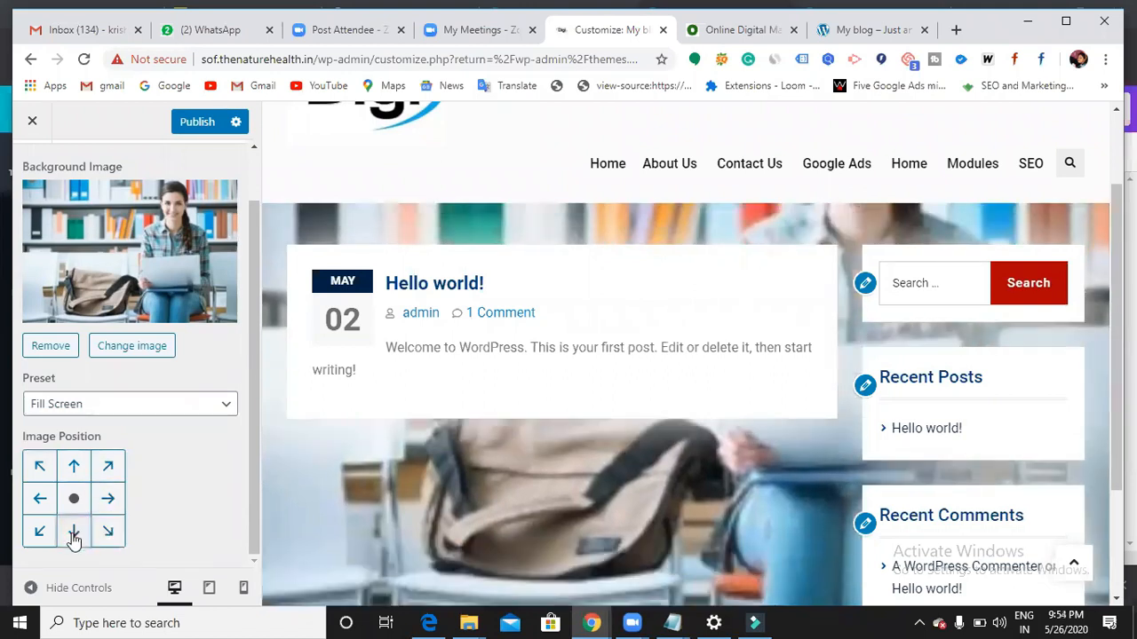
Try bottom-left, left-centre and top-left positions, ending with the background anchored top-right.
left_click(39, 533)
left_click(46, 500)
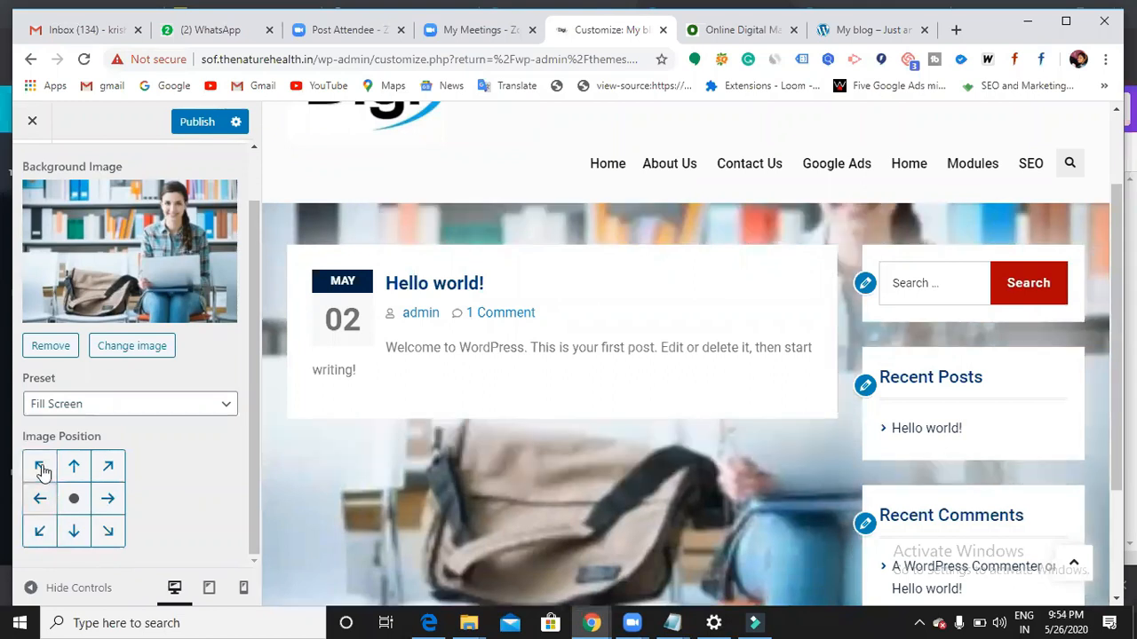
left_click(40, 469)
left_click(108, 468)
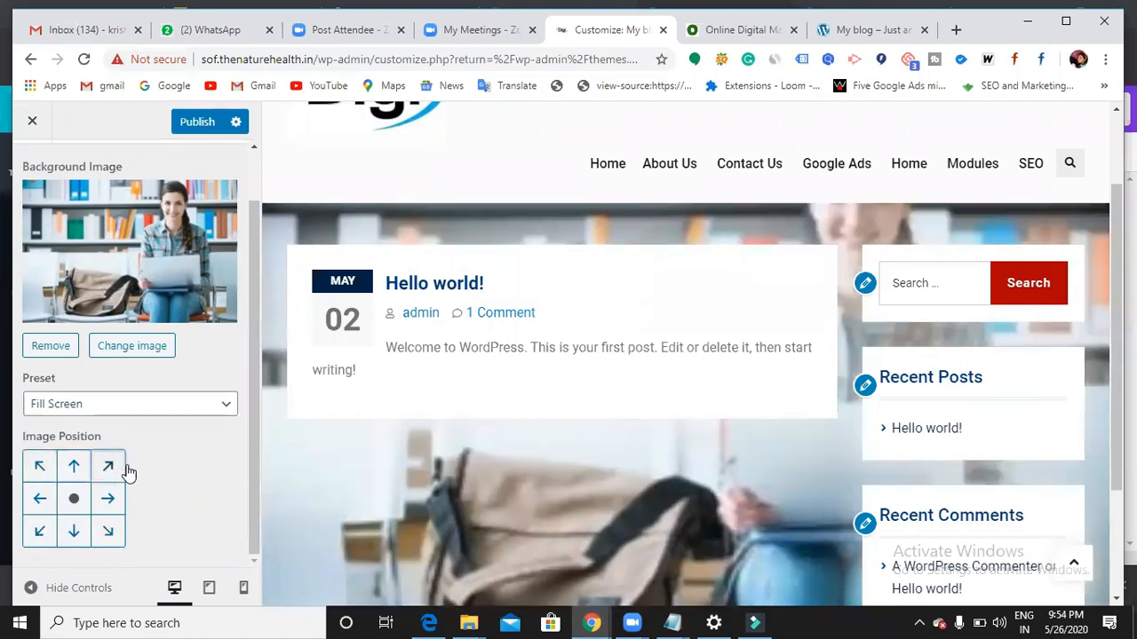
scroll(685, 508, "up", 2)
scroll(683, 500, "down", 4)
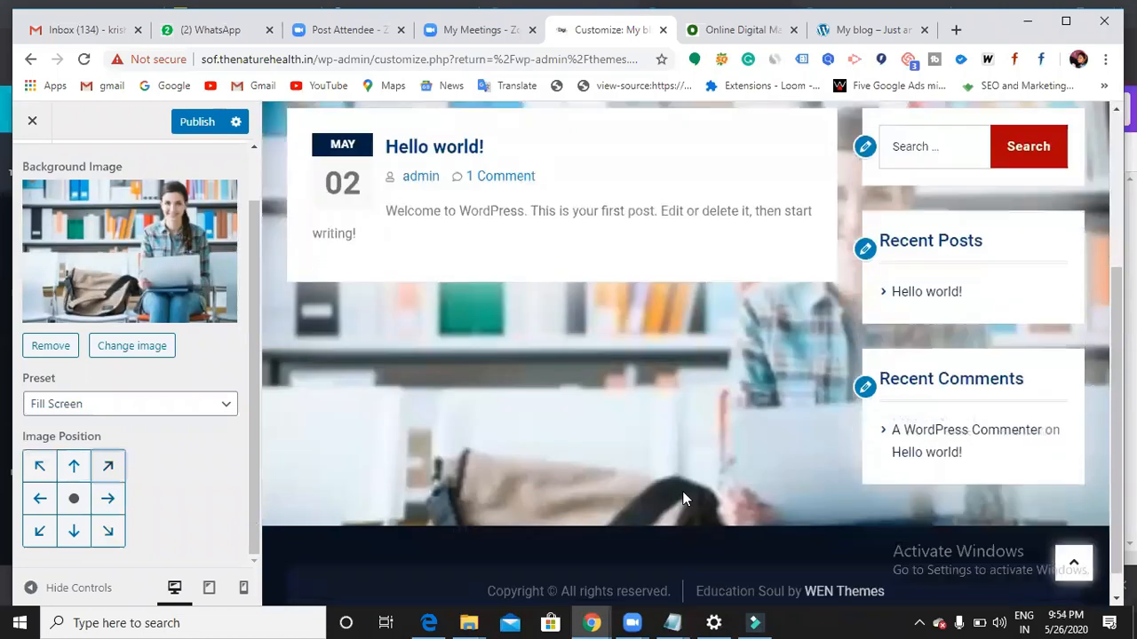
scroll(684, 497, "up", 4)
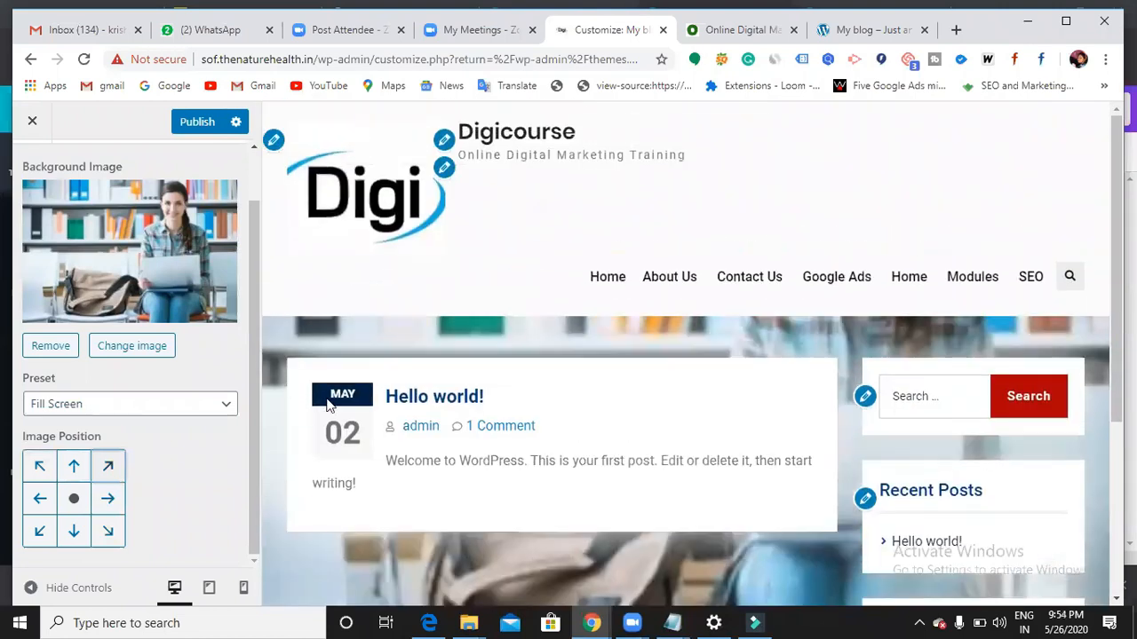
Remove the laptop-bags background image and go to the Theme Options sections.
left_click(65, 346)
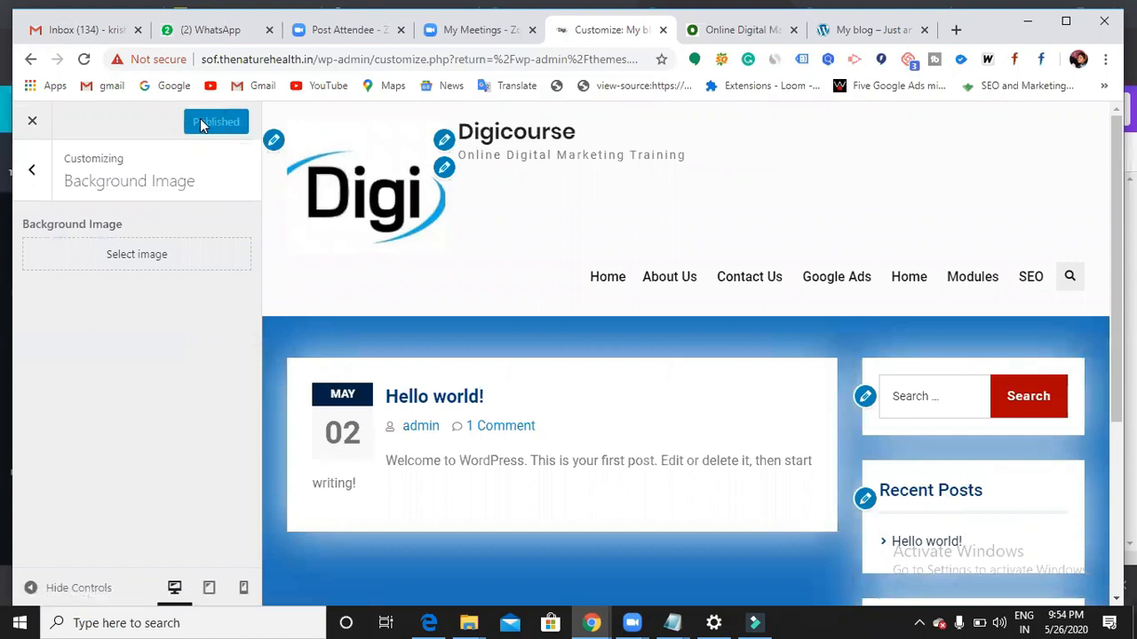
left_click(42, 190)
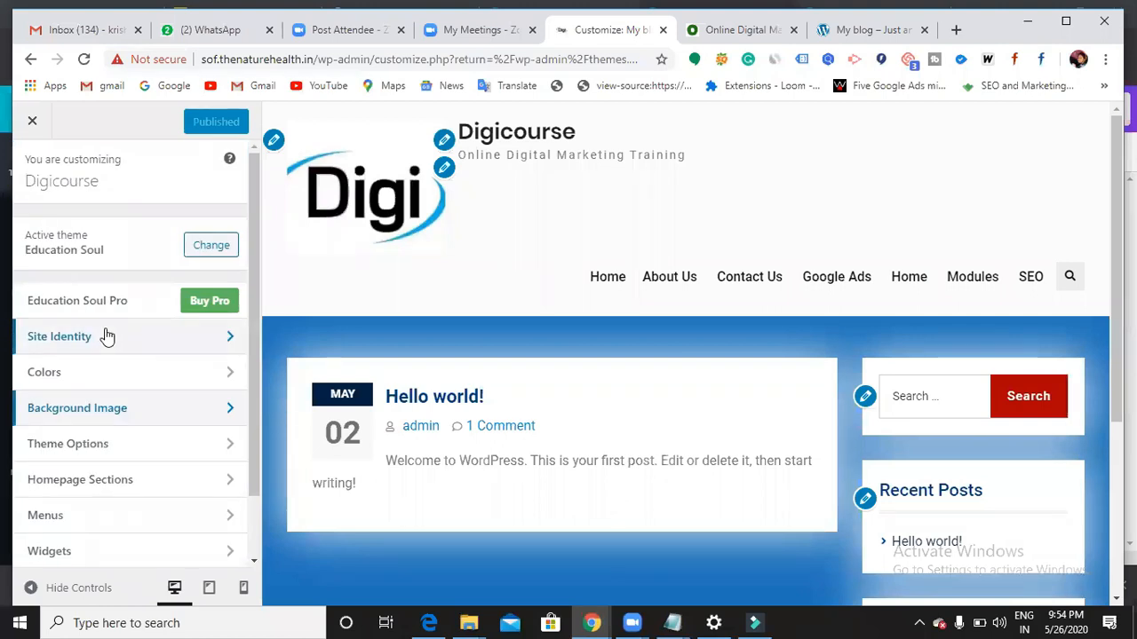
left_click(212, 447)
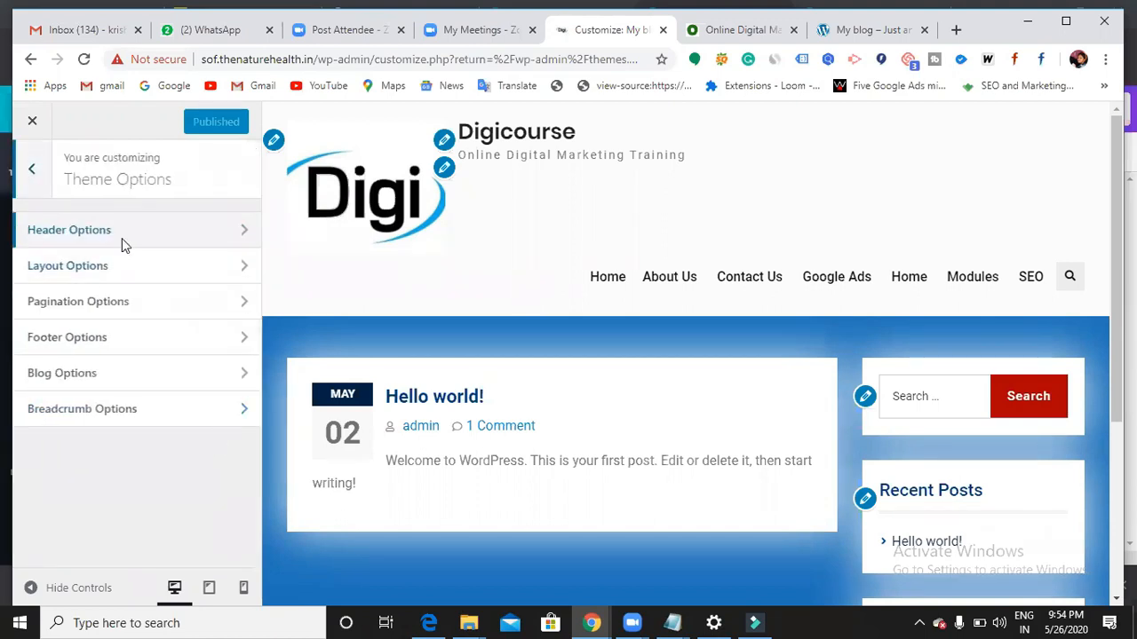
In Header Options, toggle Show Site Title and Show Tagline off, then back on.
left_click(121, 238)
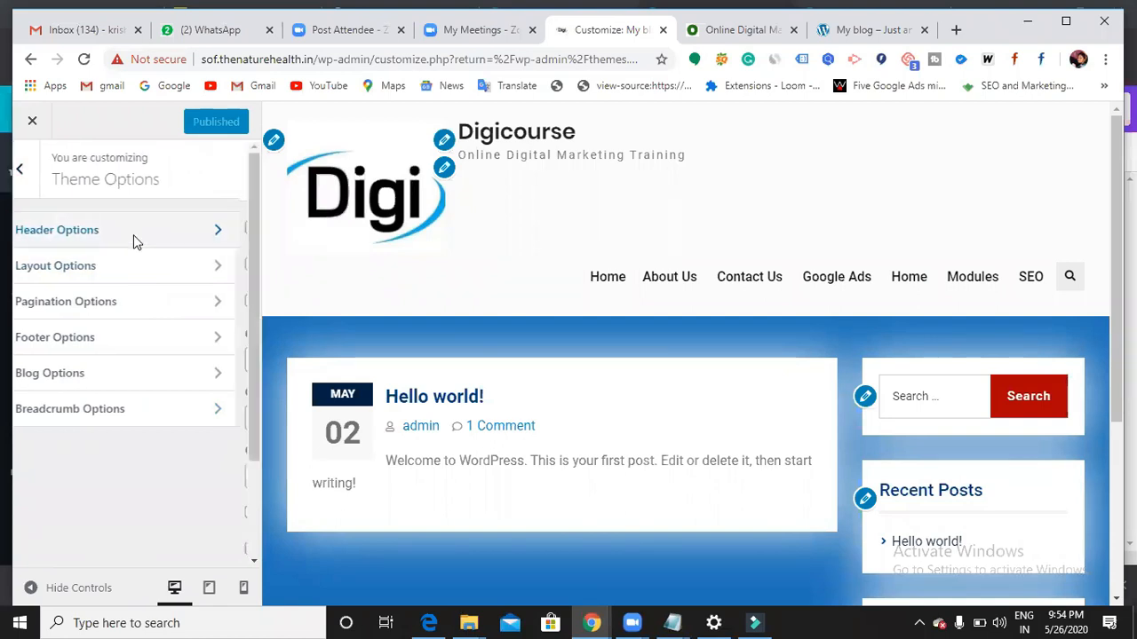
scroll(110, 384, "down", 2)
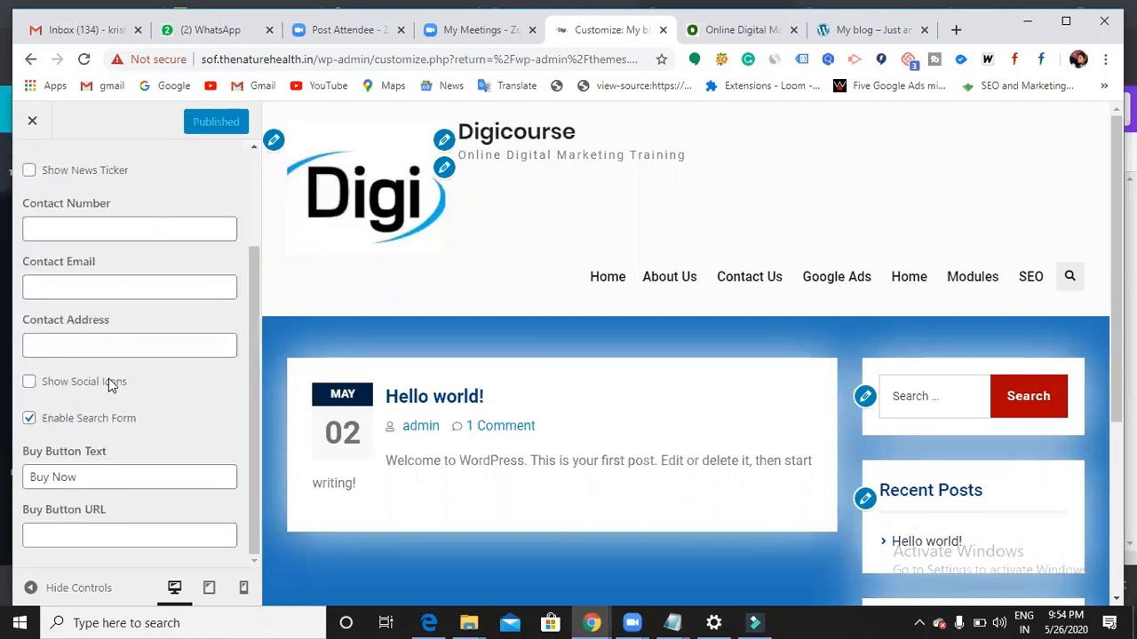
scroll(110, 383, "up", 2)
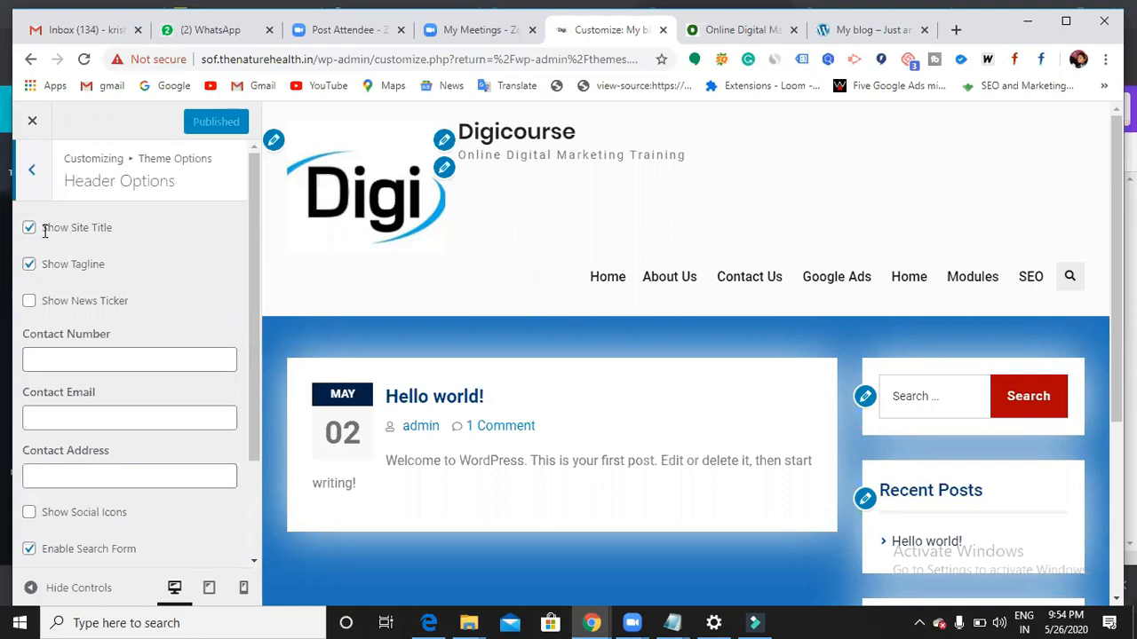
left_click(29, 229)
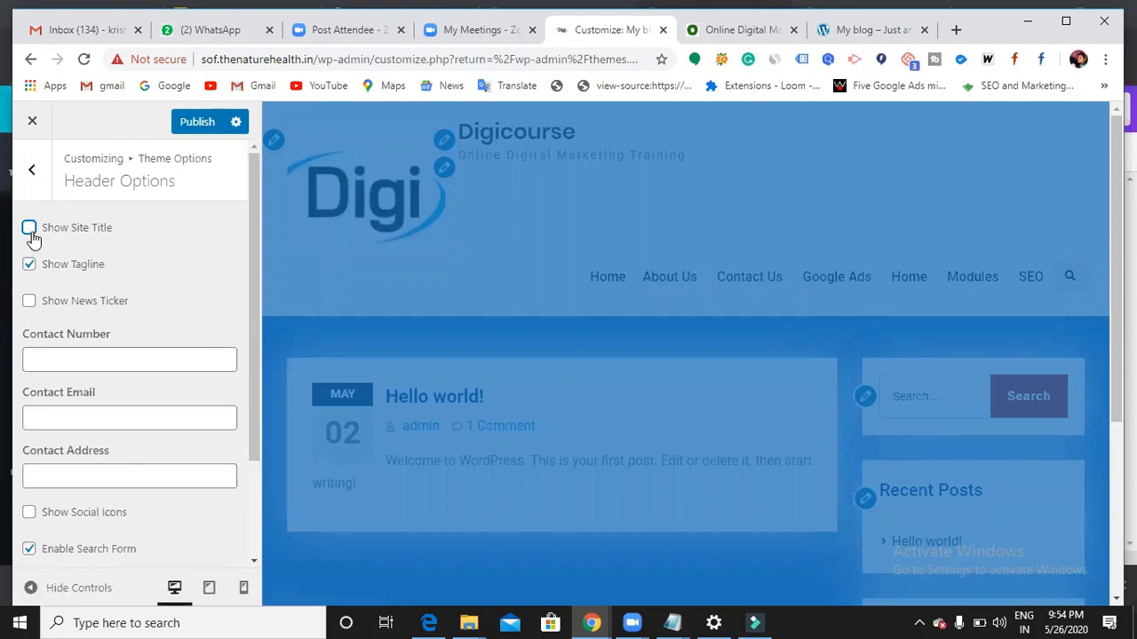
scroll(513, 426, "down", 2)
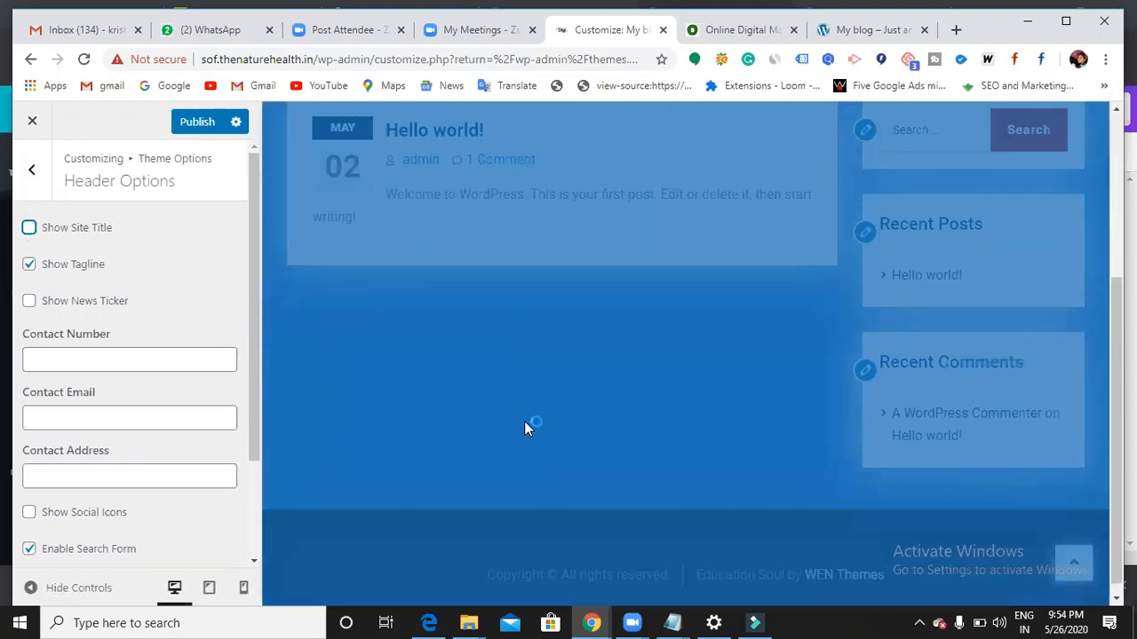
scroll(526, 419, "up", 2)
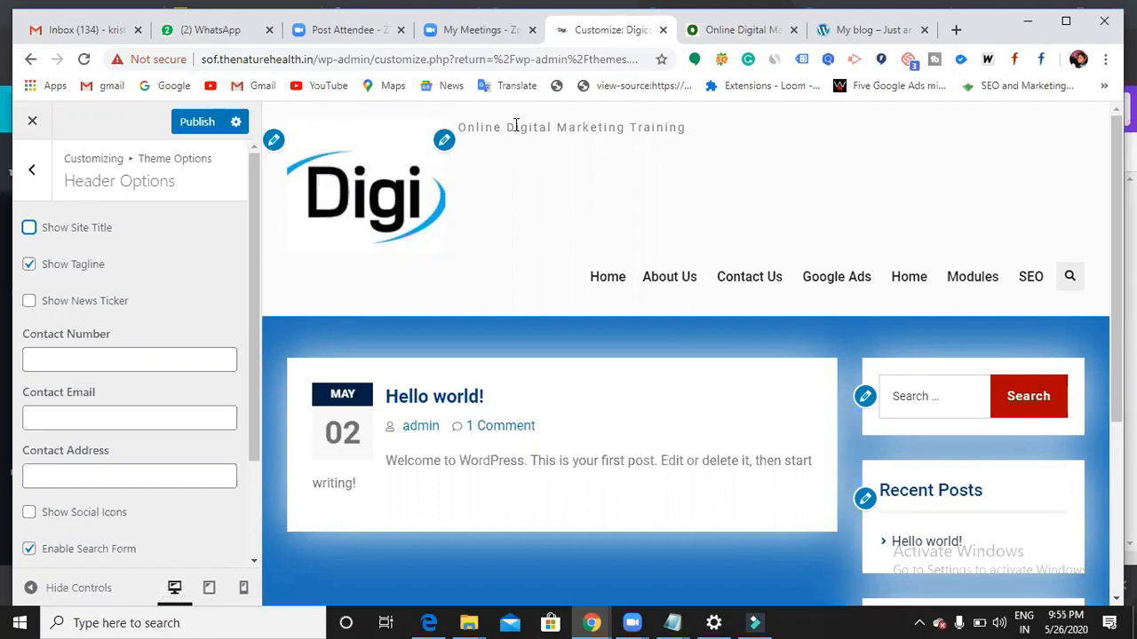
left_click(29, 266)
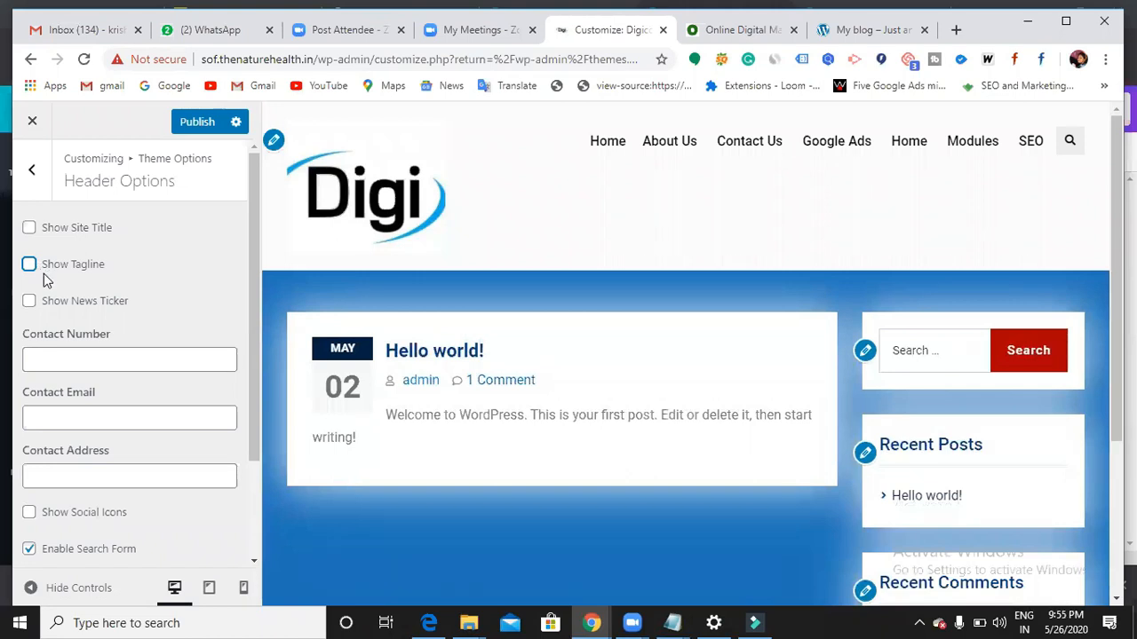
left_click(30, 231)
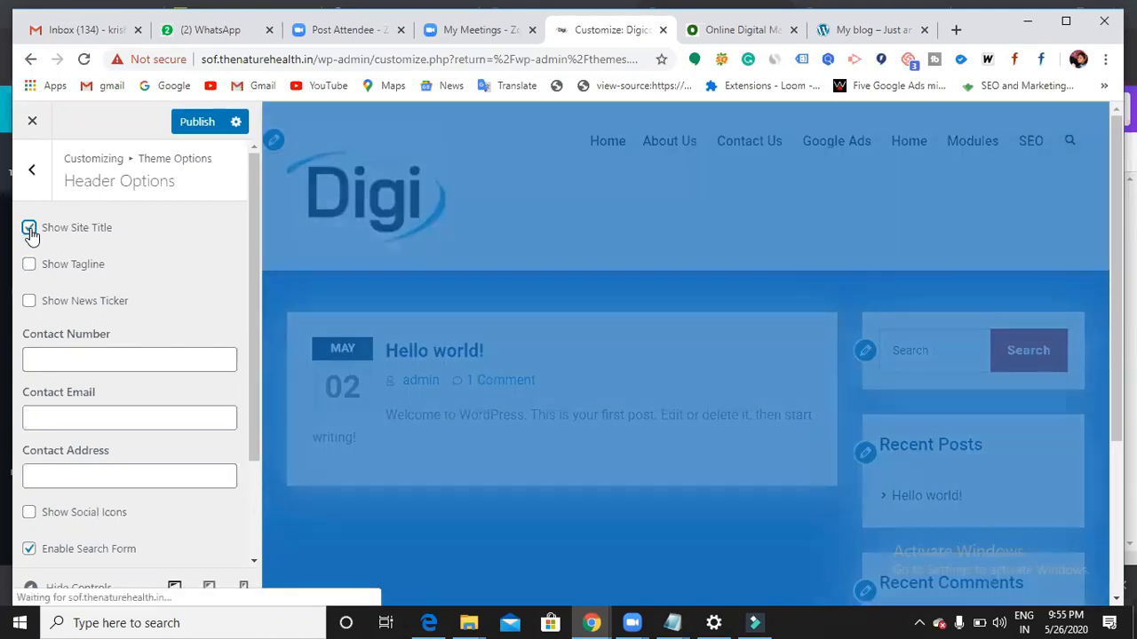
left_click(30, 265)
Turn on Show News Ticker and change its Ticker Title to 'Updates'.
left_click(33, 307)
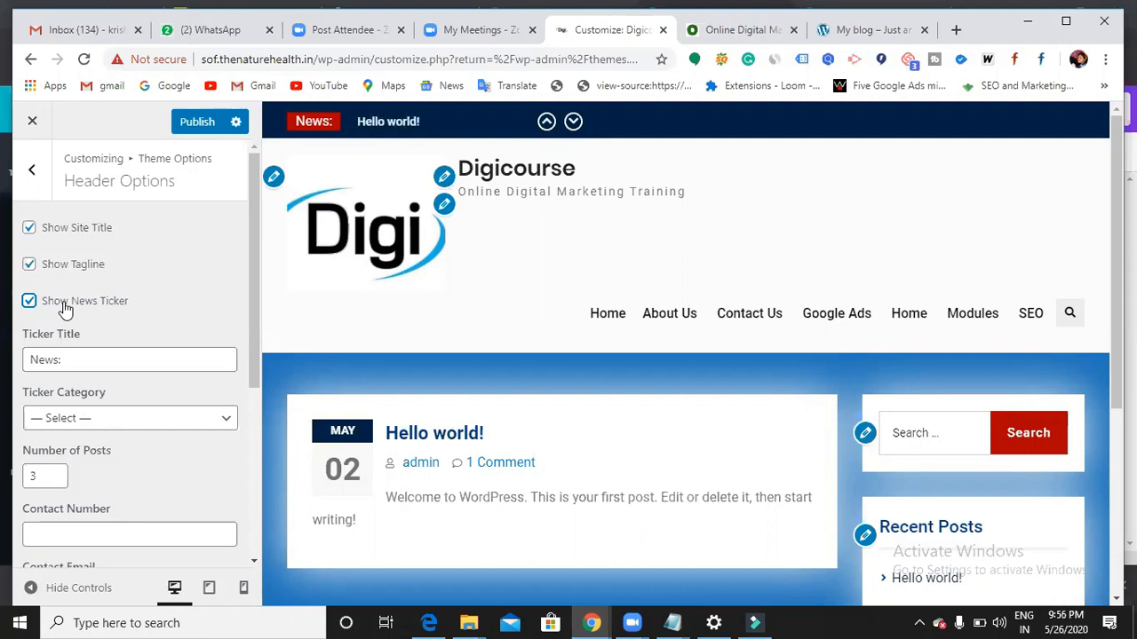
scroll(90, 346, "down", 1)
left_click(85, 276)
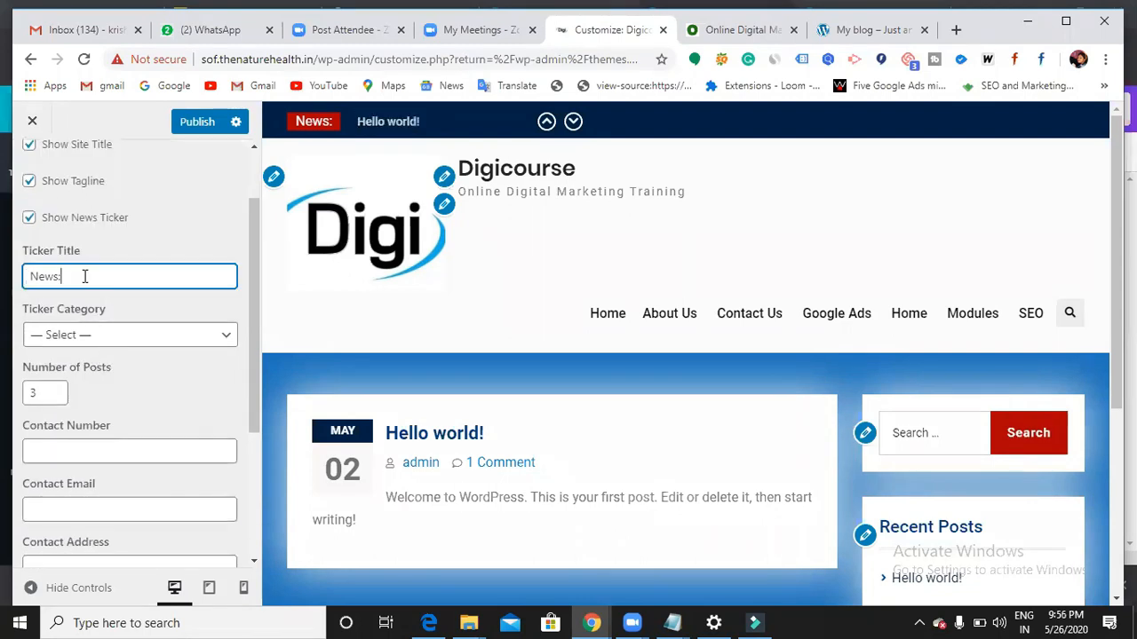
key("BackSpace")
key("BackSpace")
key("BackSpace")
key("BackSpace")
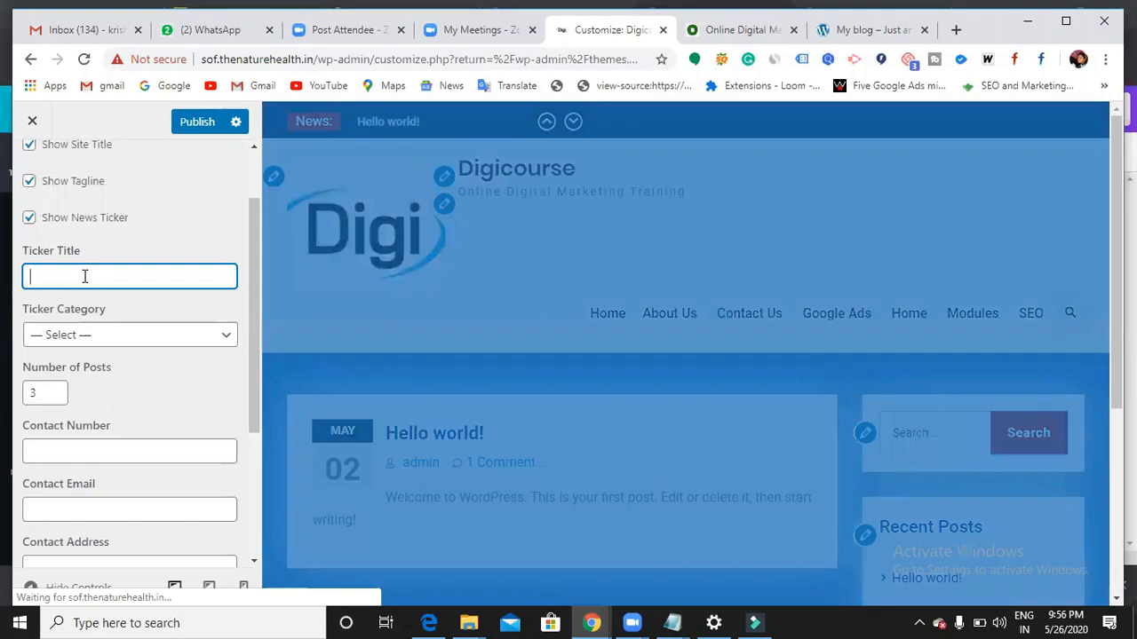
type("Updates")
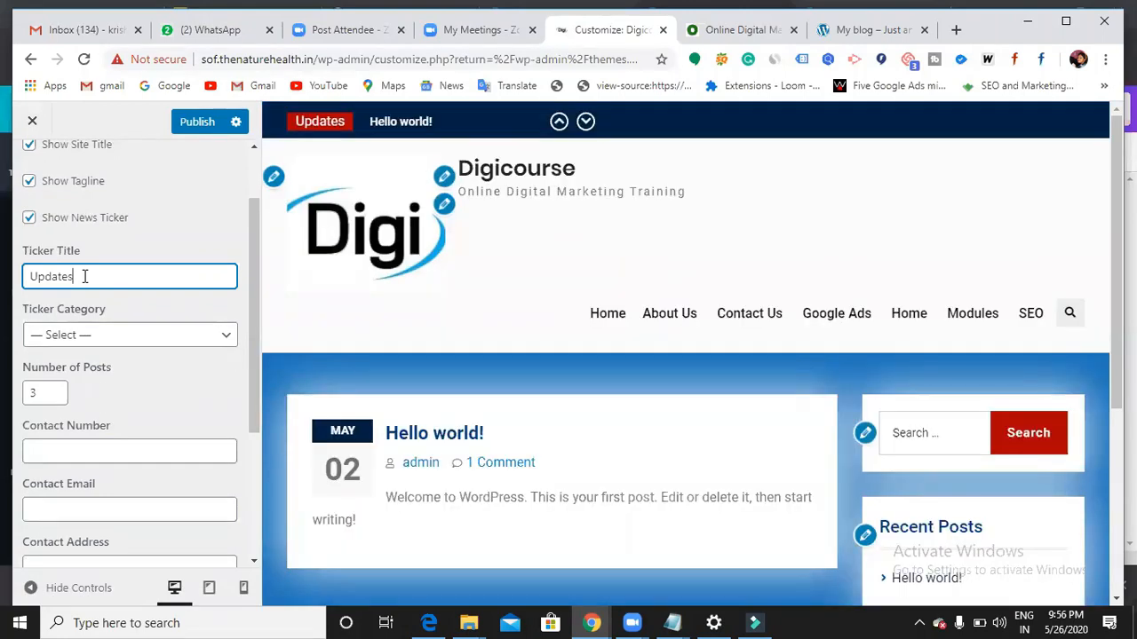
Leave the ticker category unset and adjust the ticker's Number of Posts.
scroll(94, 355, "down", 3)
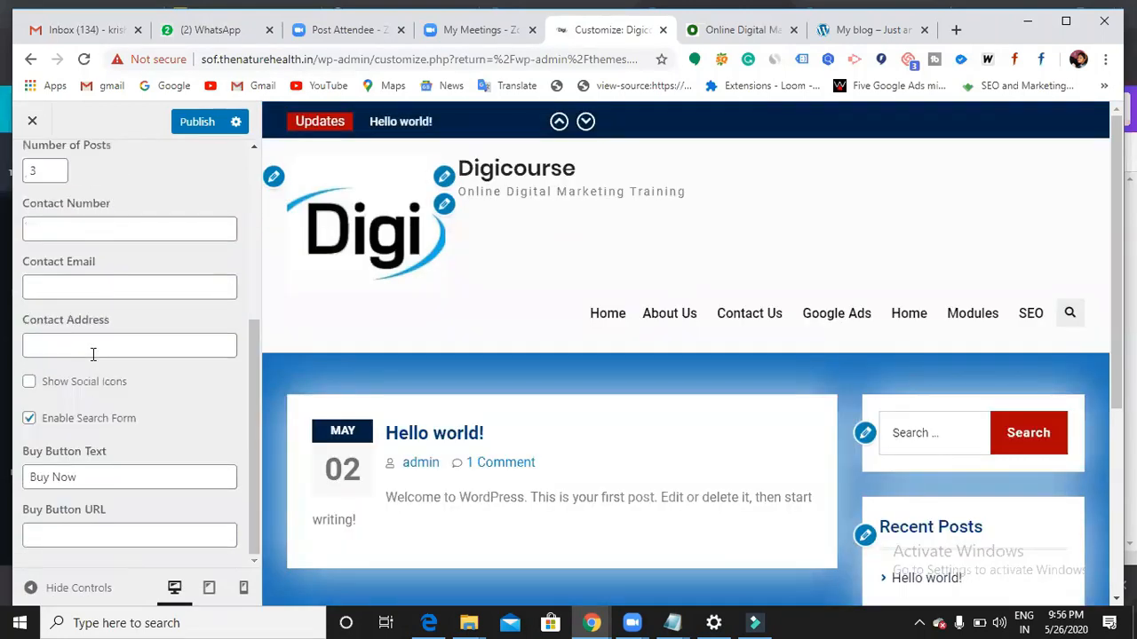
scroll(93, 354, "up", 3)
left_click(132, 281)
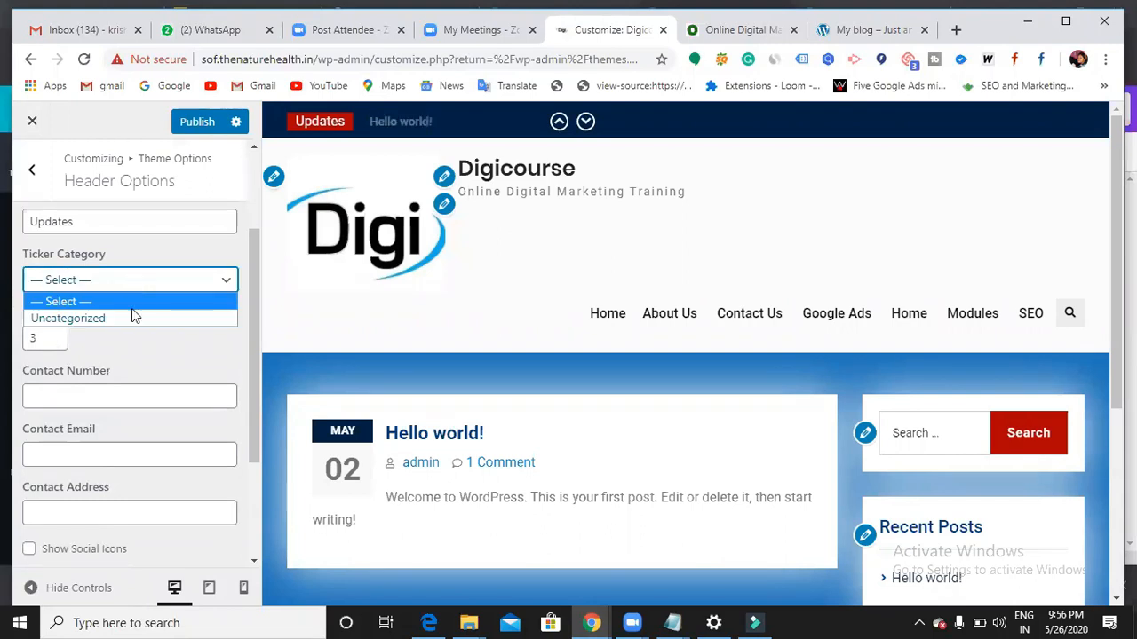
left_click(180, 355)
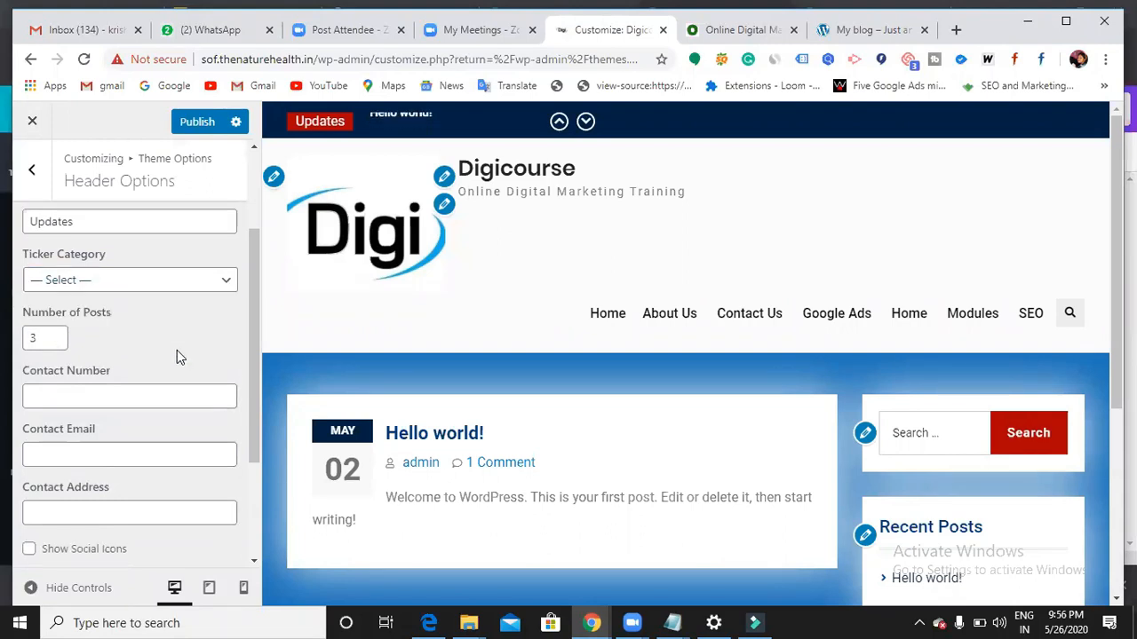
left_click(55, 334)
left_click(54, 334)
left_click(54, 334)
left_click(54, 334)
left_click(55, 343)
left_click(55, 343)
left_click(54, 343)
left_click(56, 336)
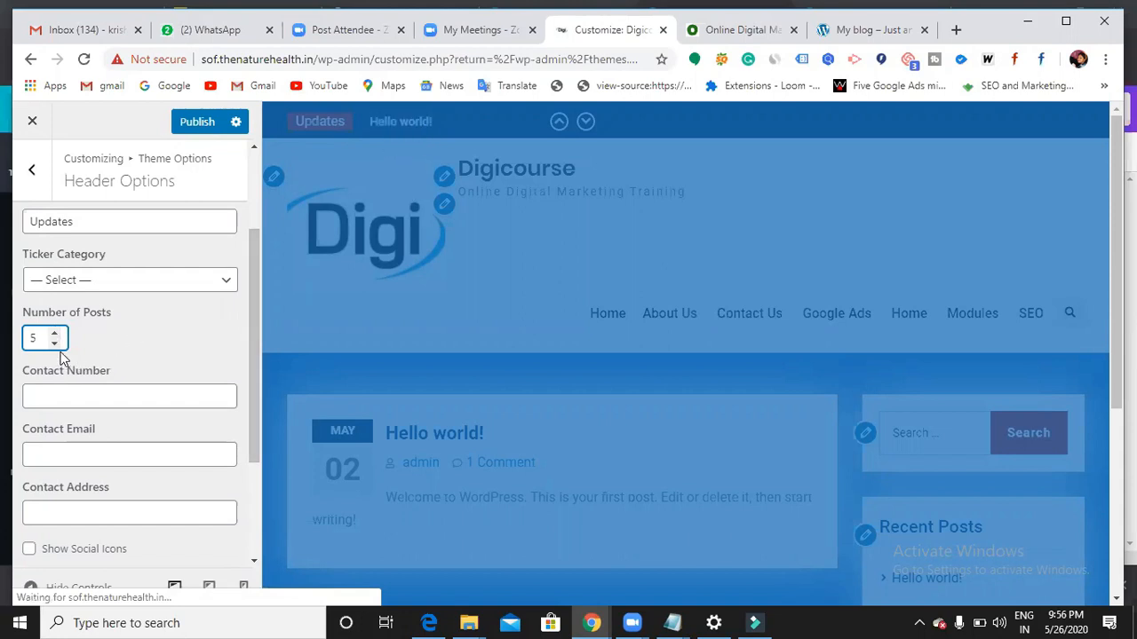
left_click(55, 343)
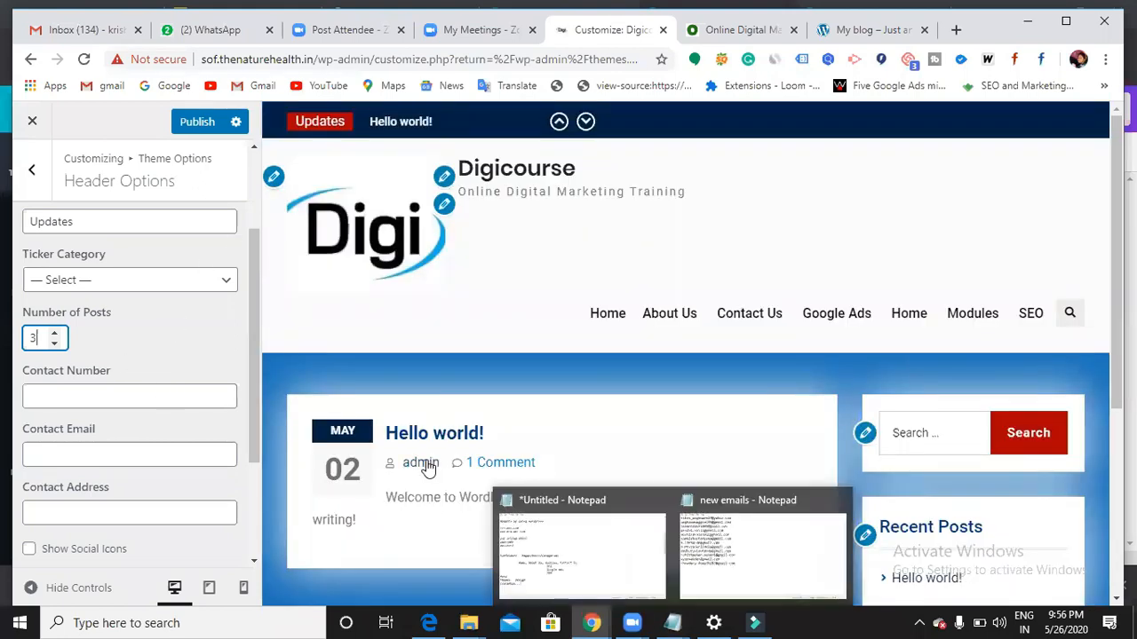
left_click(191, 399)
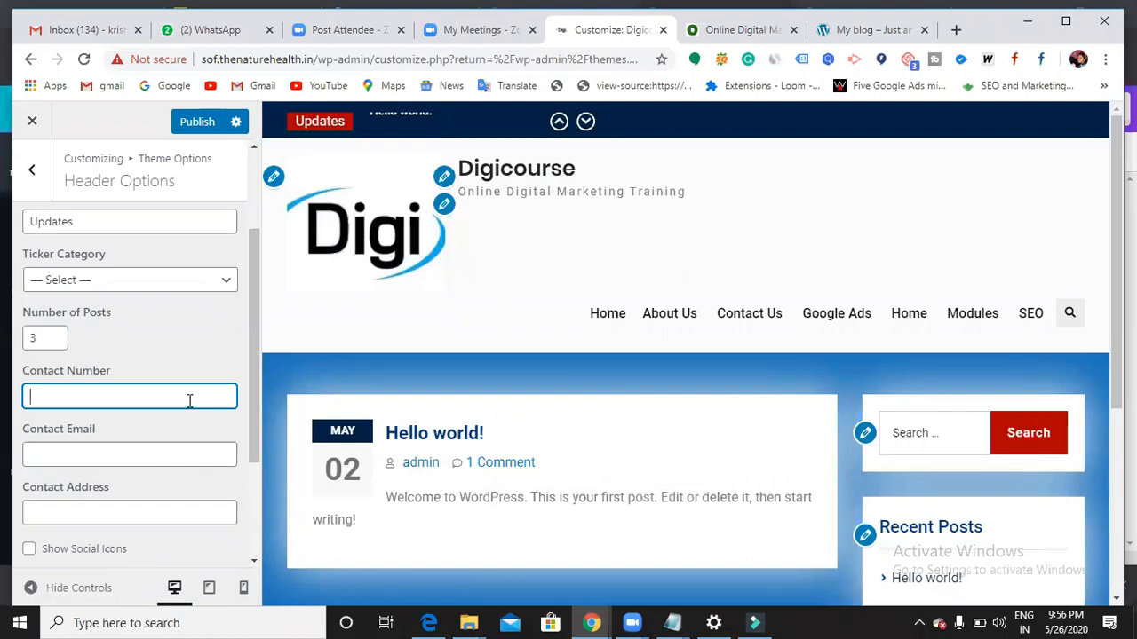
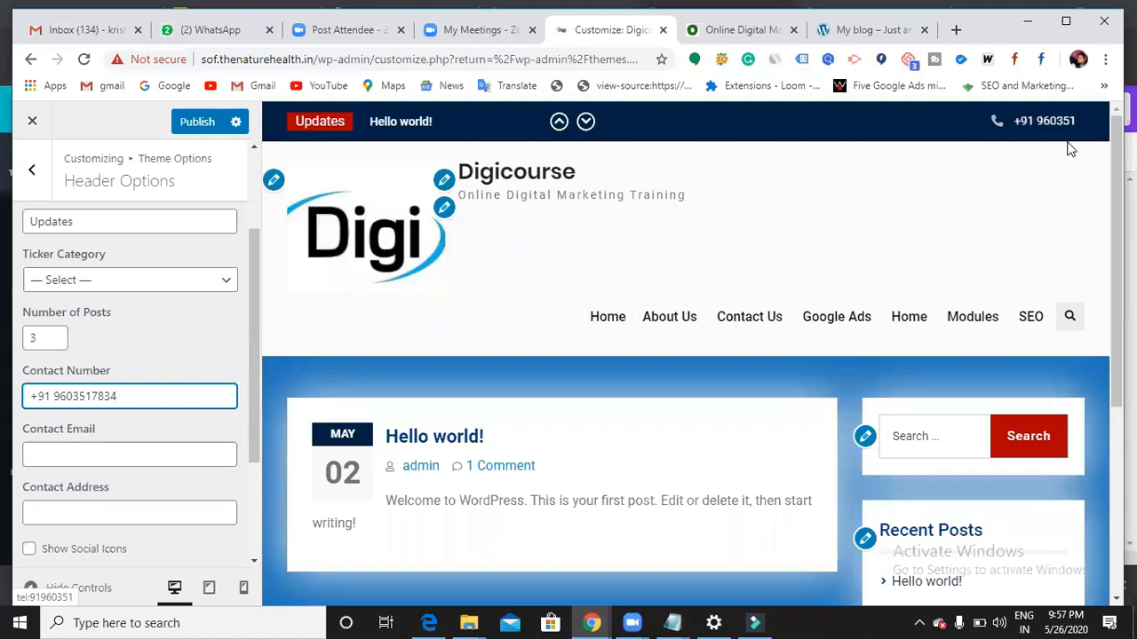
Enter the contact phone number in Contact Number, without the +91 country code.
left_click(55, 399)
key("BackSpace")
key("BackSpace")
key("BackSpace")
key("BackSpace")
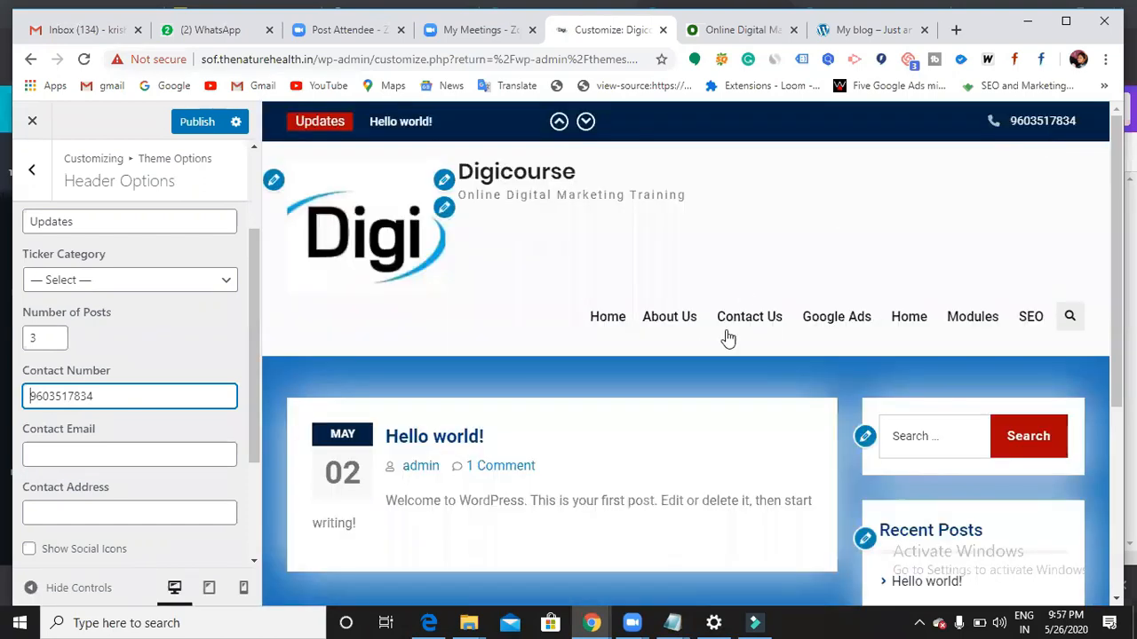
left_click(177, 453)
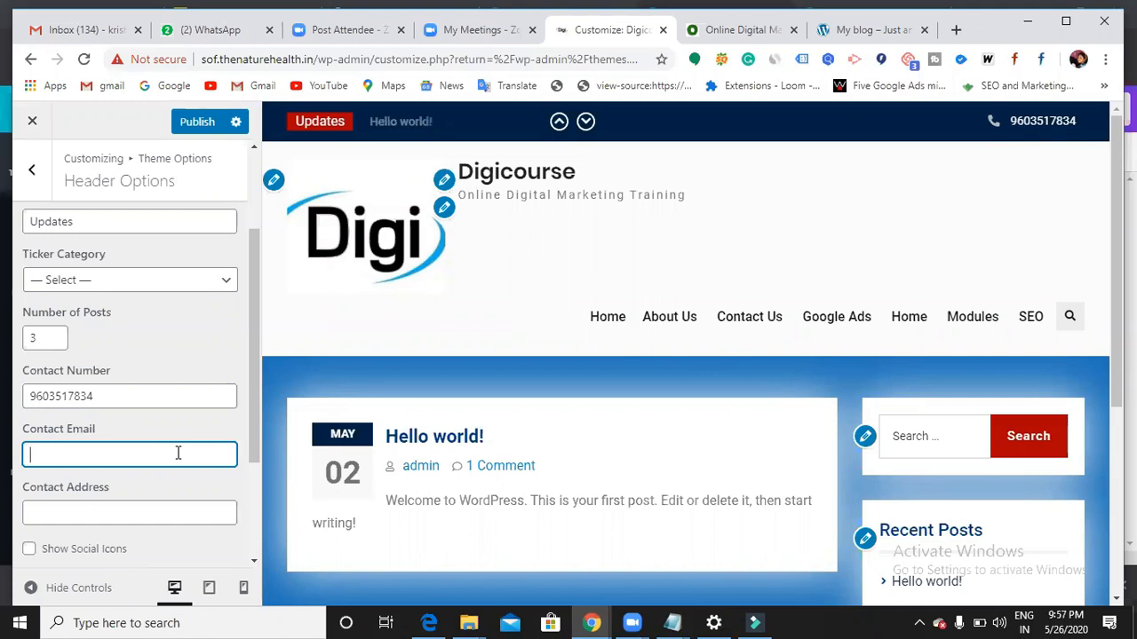
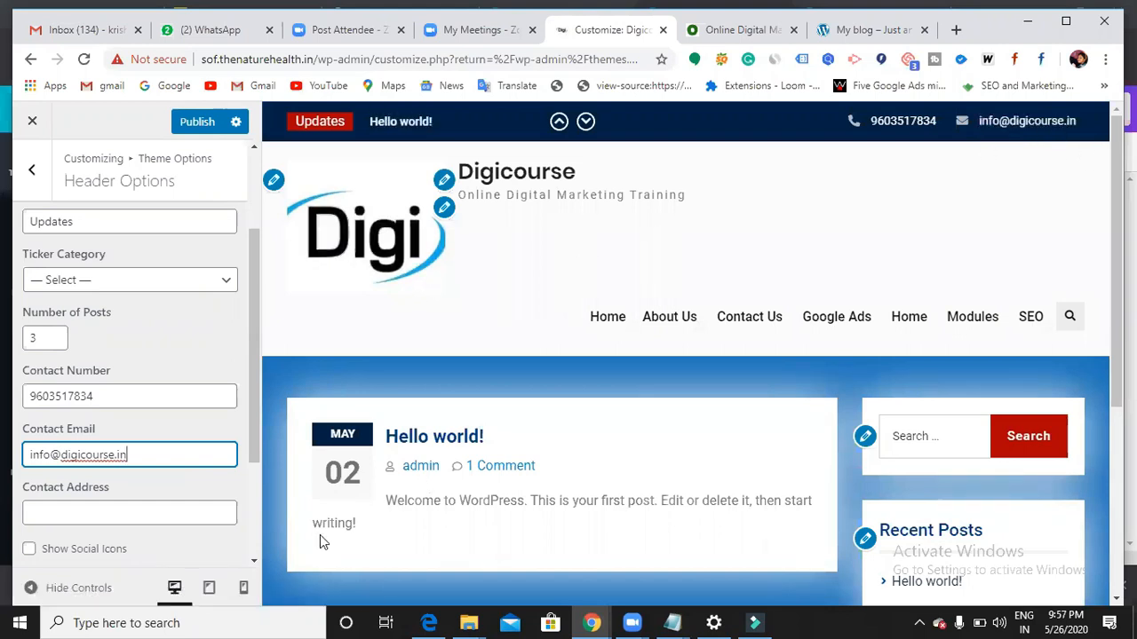
Fill in the site's contact e-mail address in the Contact Email field.
scroll(216, 486, "down", 1)
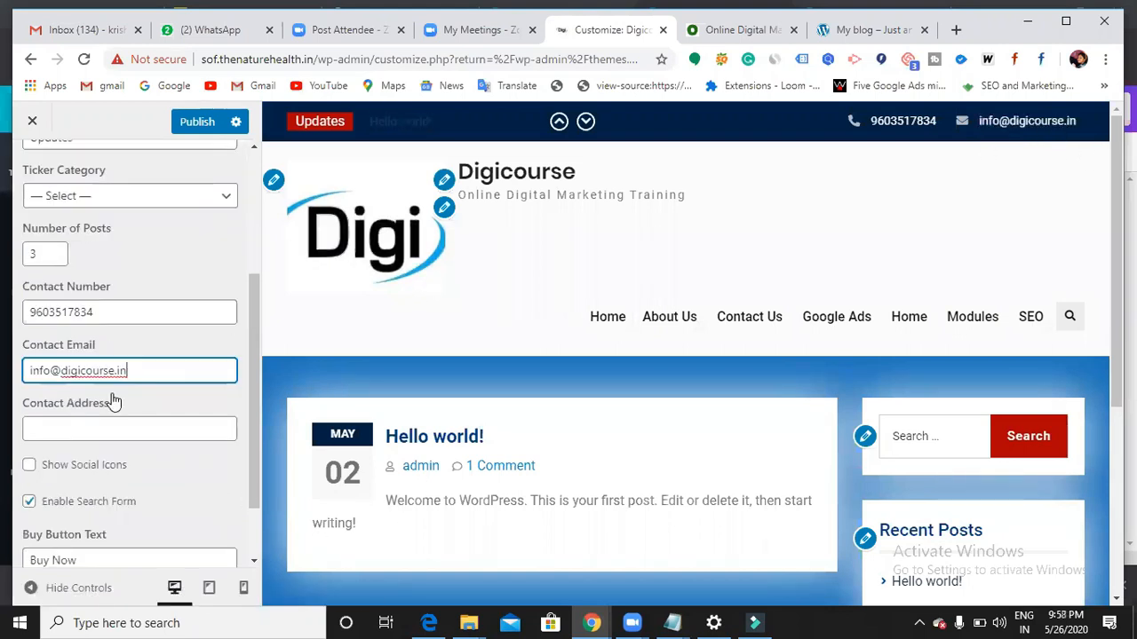
scroll(116, 413, "down", 1)
scroll(122, 432, "down", 1)
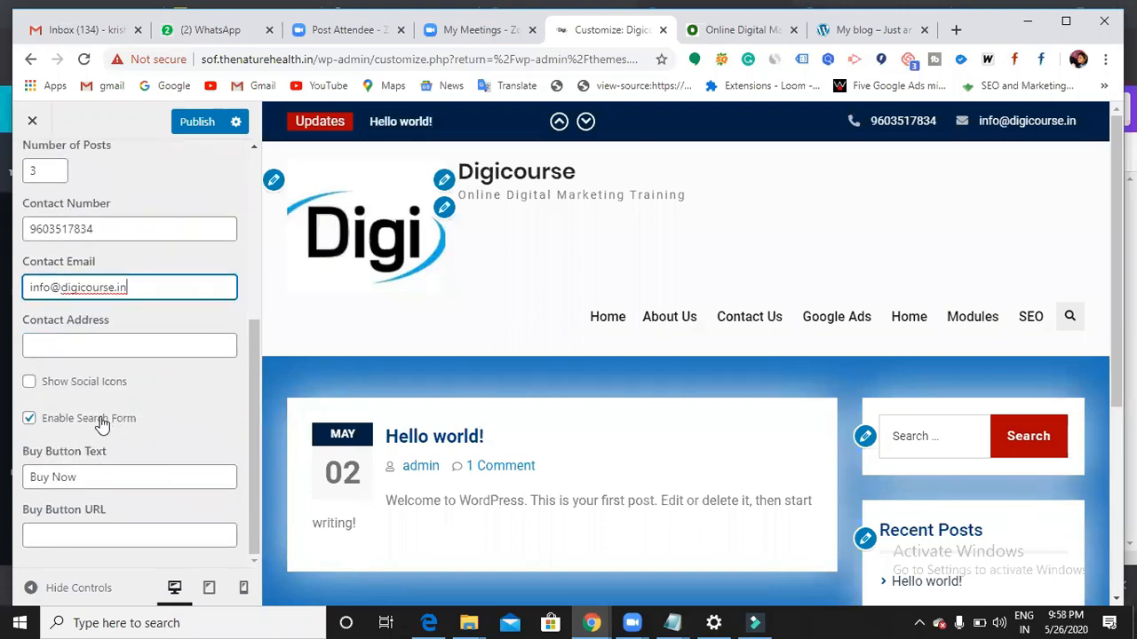
left_click(123, 477)
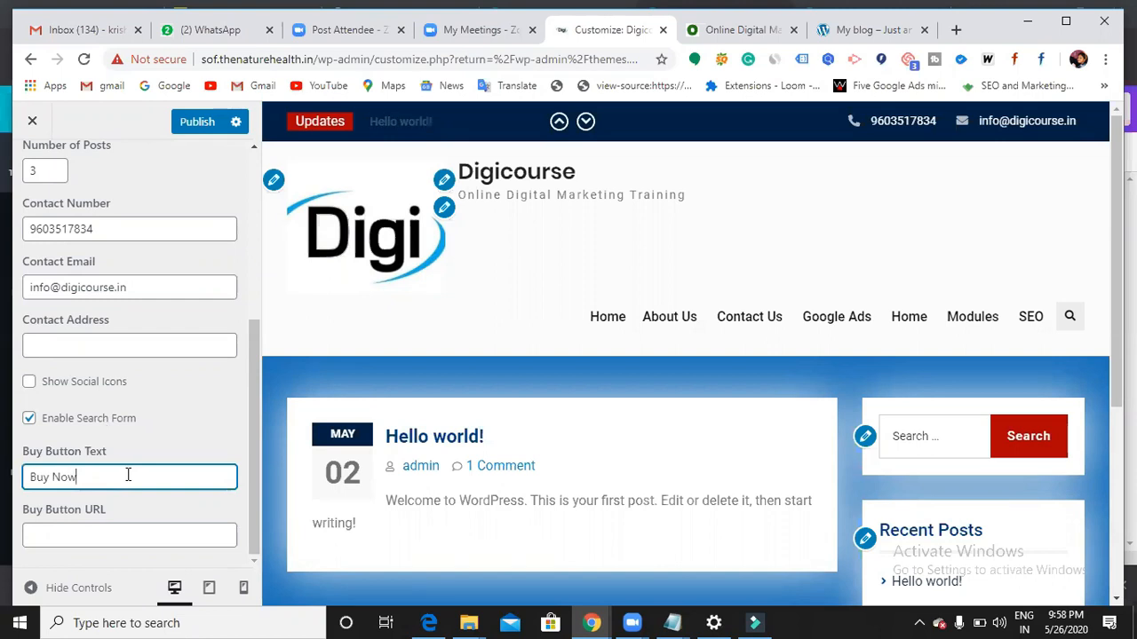
scroll(858, 410, "down", 1)
scroll(553, 429, "down", 3)
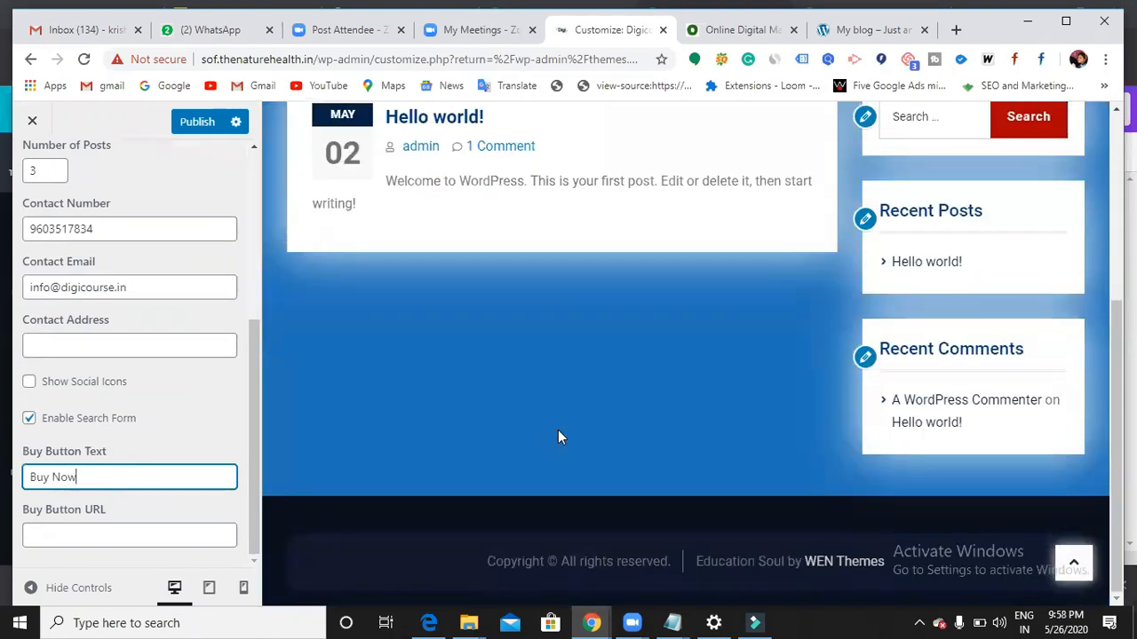
scroll(559, 434, "up", 5)
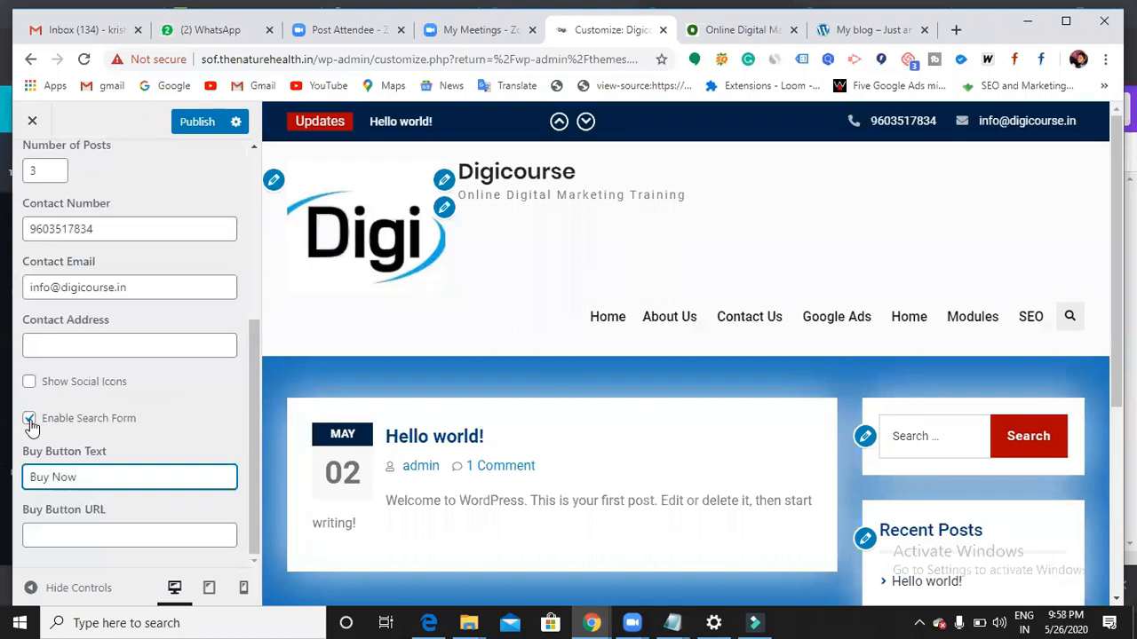
left_click(29, 419)
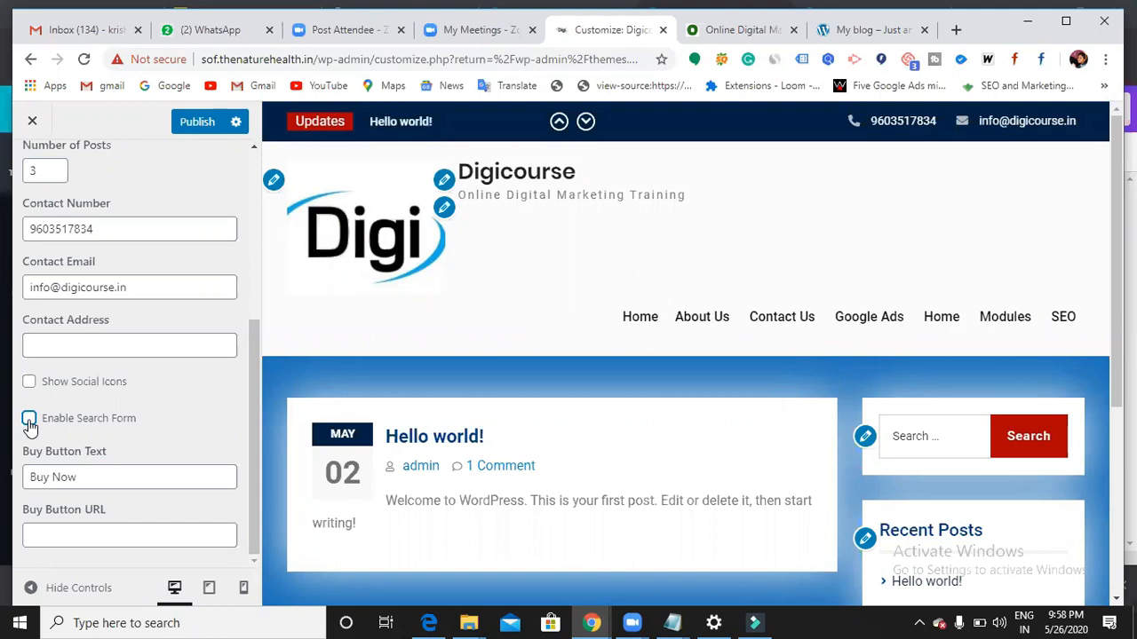
scroll(373, 556, "down", 2)
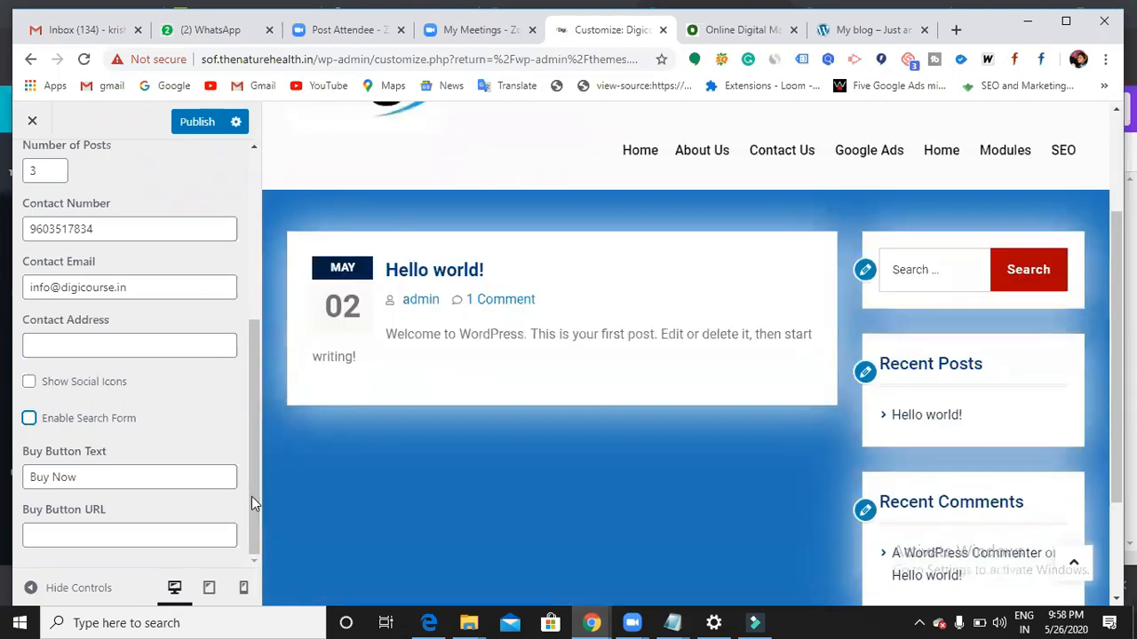
scroll(826, 474, "down", 2)
scroll(822, 470, "up", 4)
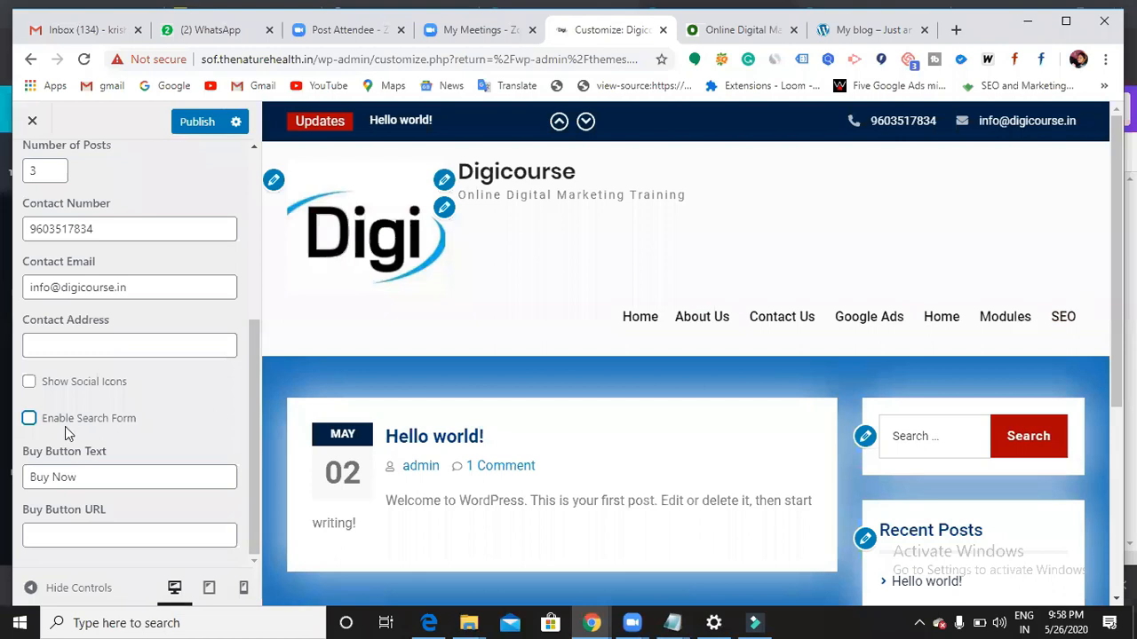
left_click(30, 419)
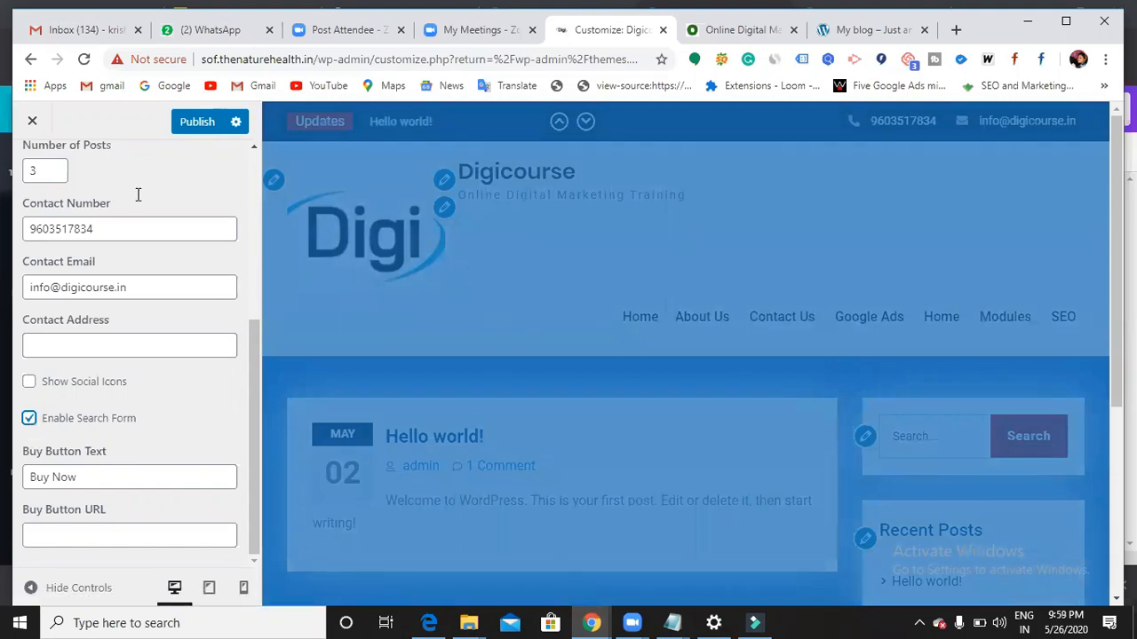
scroll(165, 373, "up", 4)
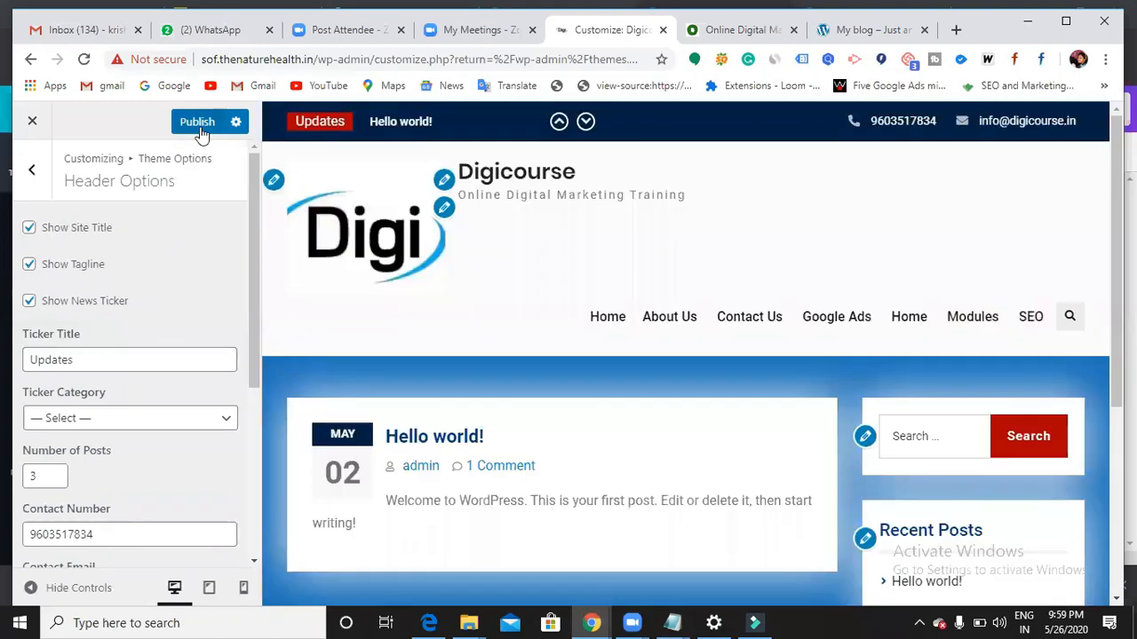
Publish the header changes, return to the main customizer menu, and bring Notepad forward.
left_click(199, 126)
left_click(32, 170)
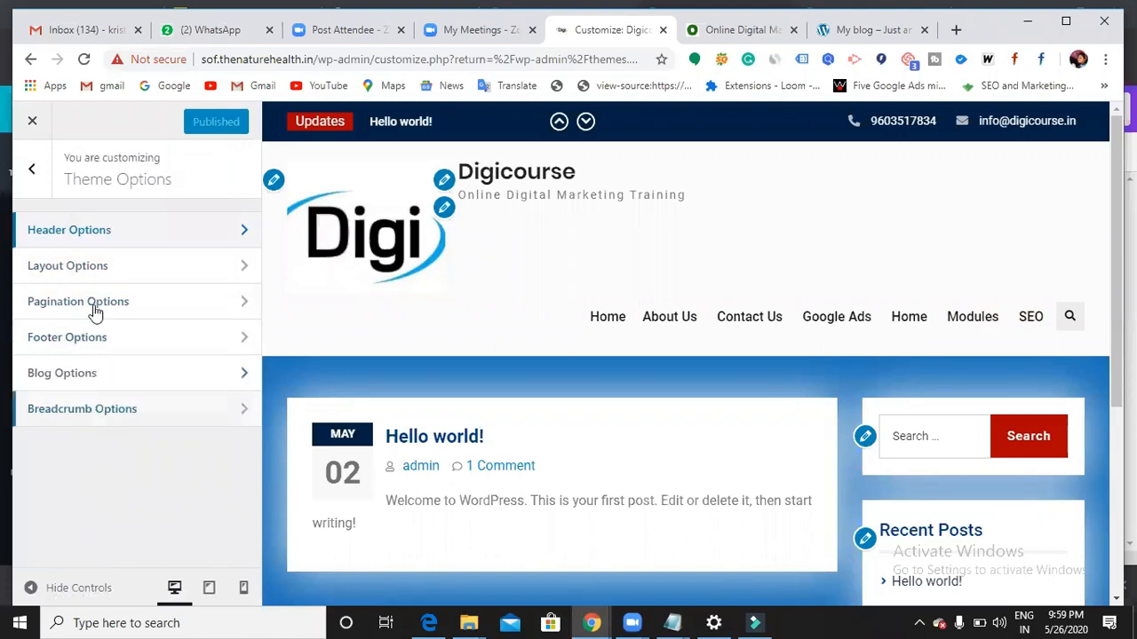
left_click(32, 170)
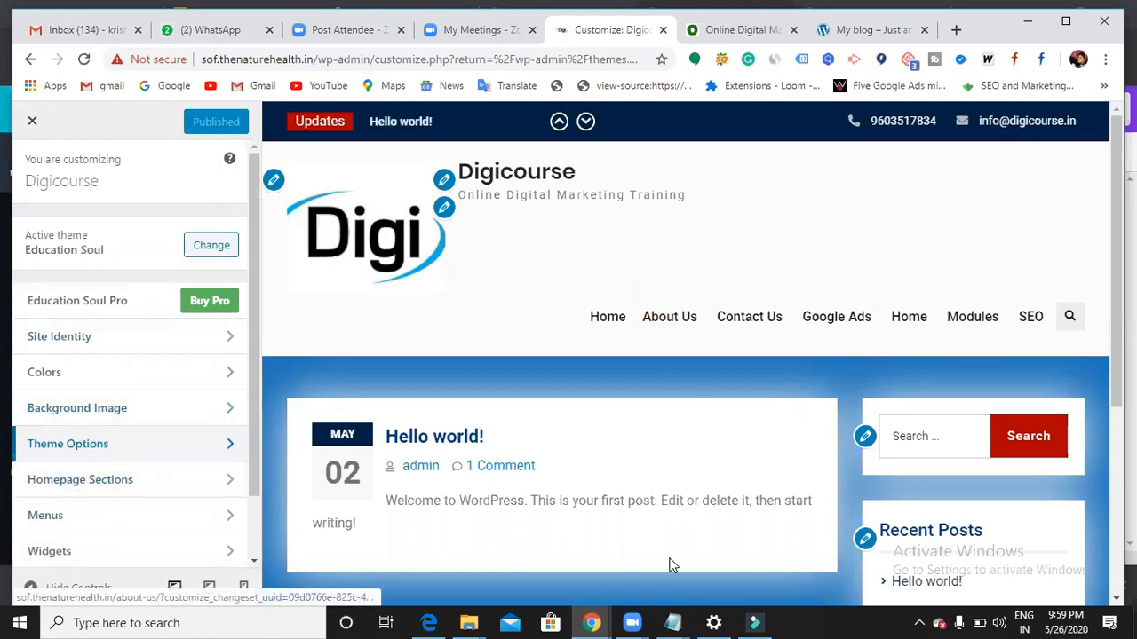
left_click(672, 623)
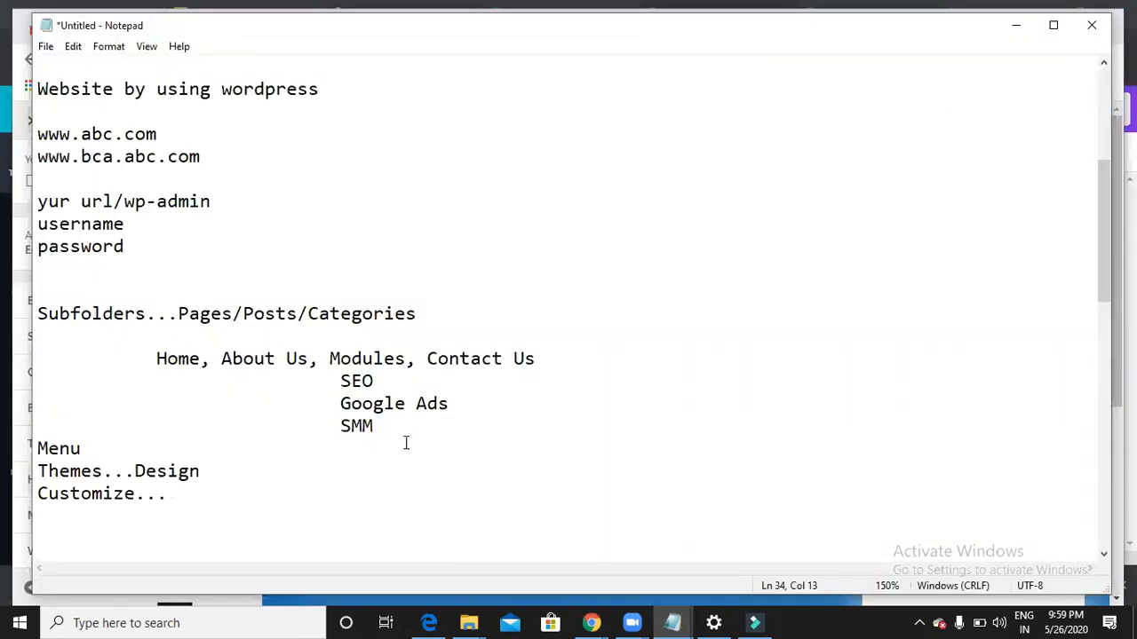
Highlight the planned Home-to-Menu lines in the notes, then minimize Notepad.
left_click_drag(142, 364, 81, 453)
left_click(538, 398)
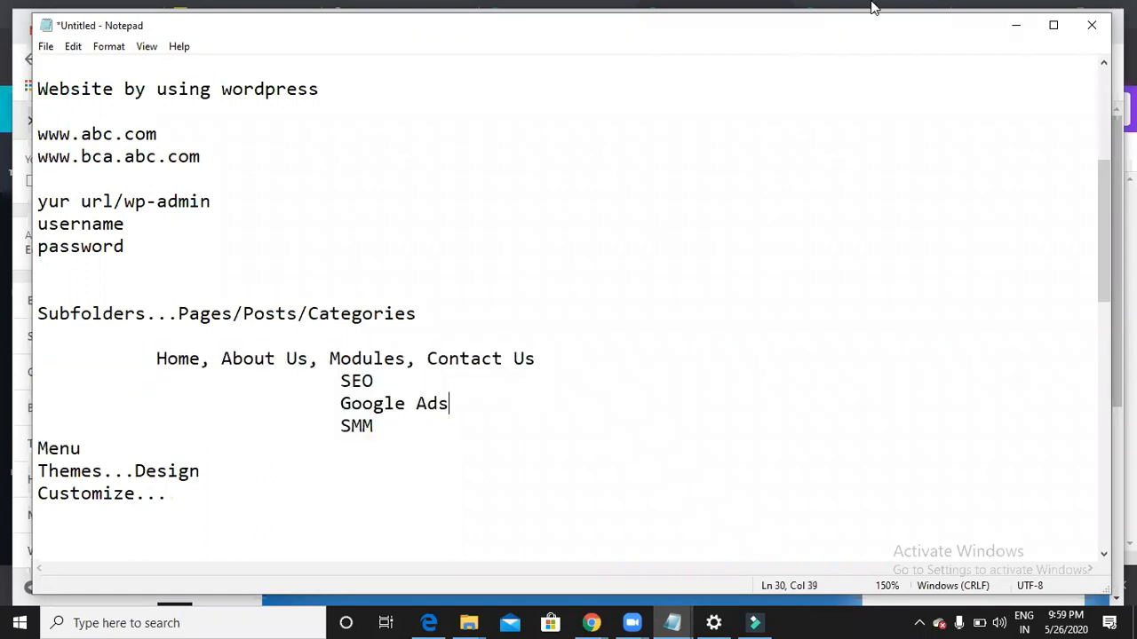
left_click(1016, 25)
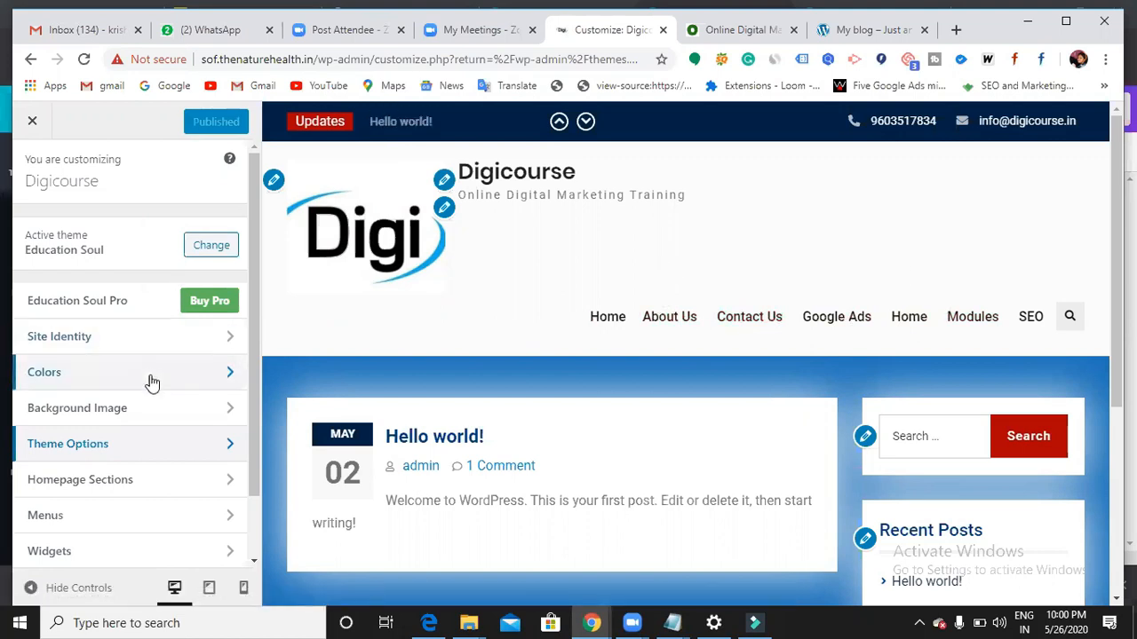
Under Menus > View All Locations, set the Primary Menu location to 9pm batch.
scroll(153, 391, "down", 1)
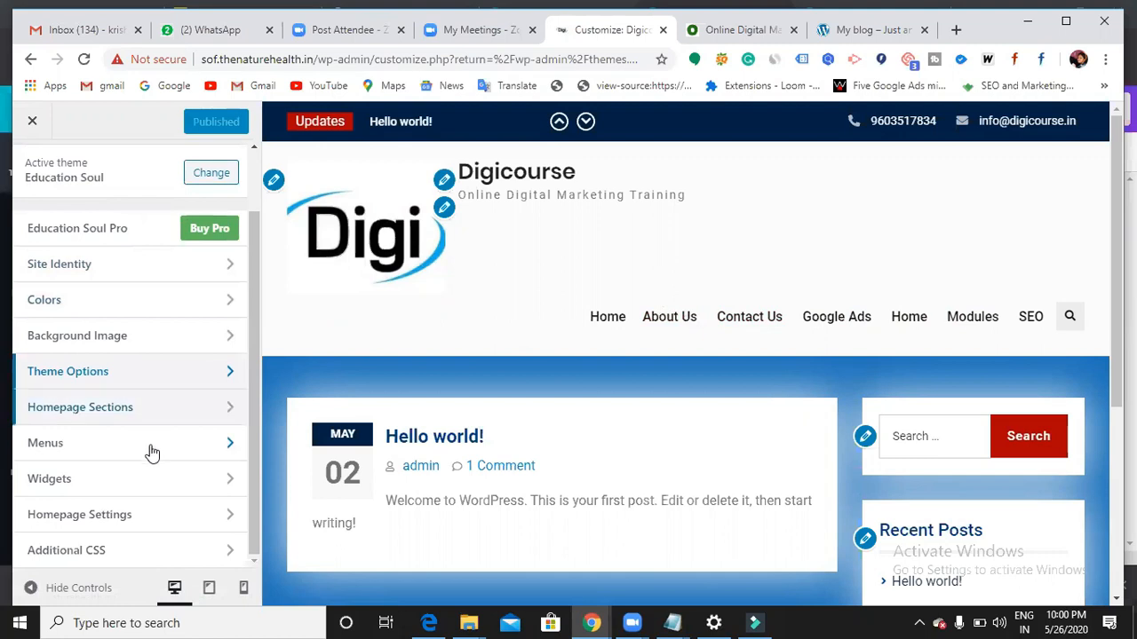
left_click(135, 441)
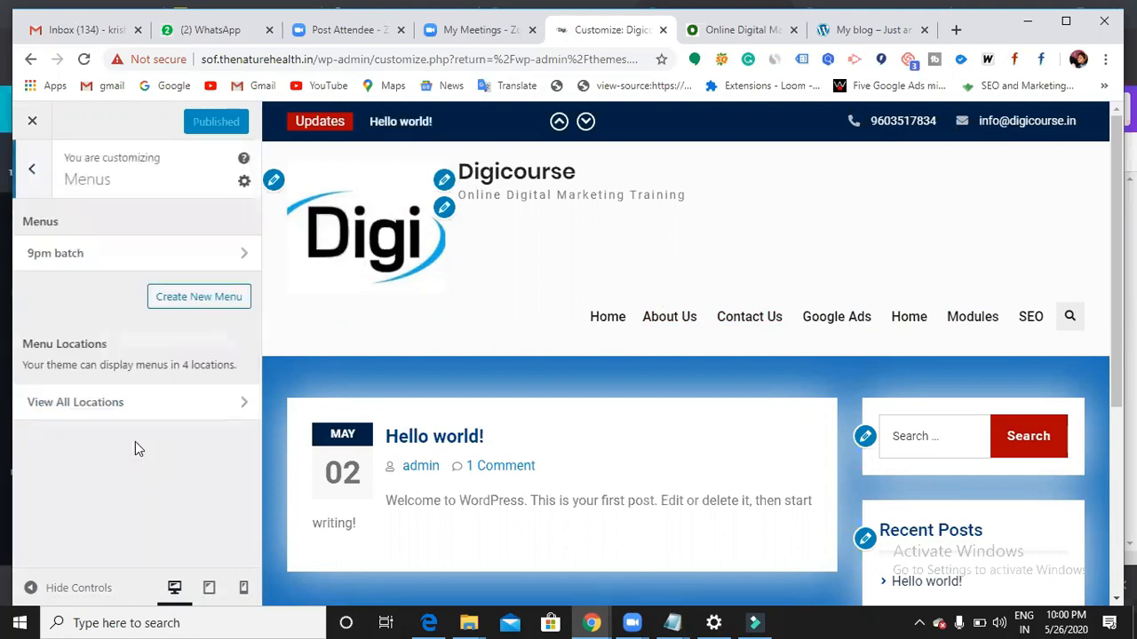
left_click(99, 401)
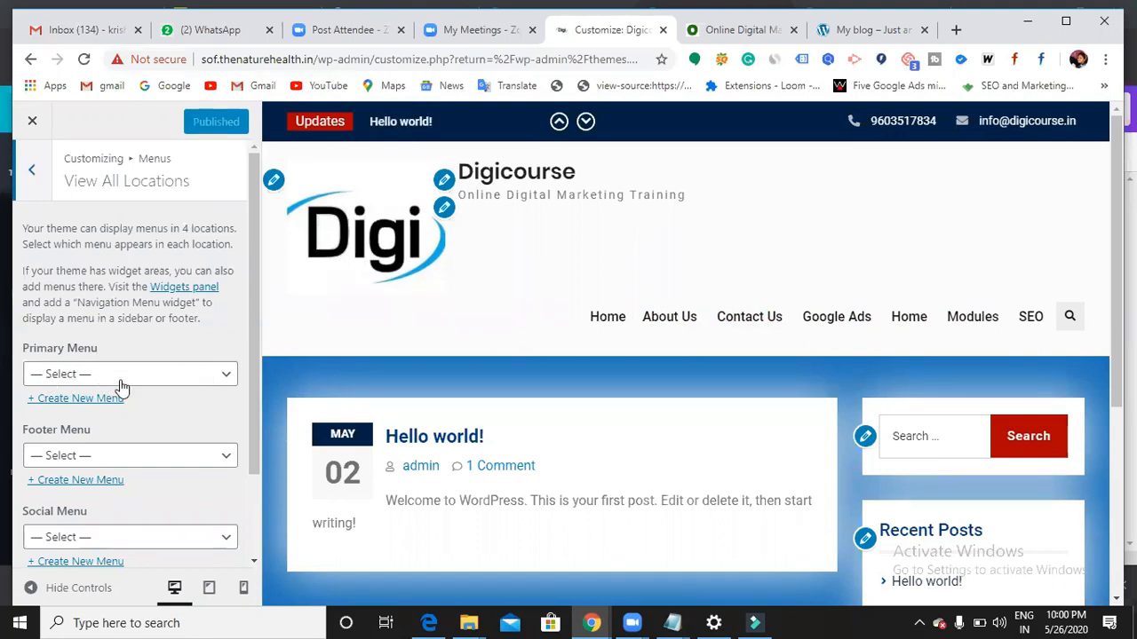
left_click(226, 379)
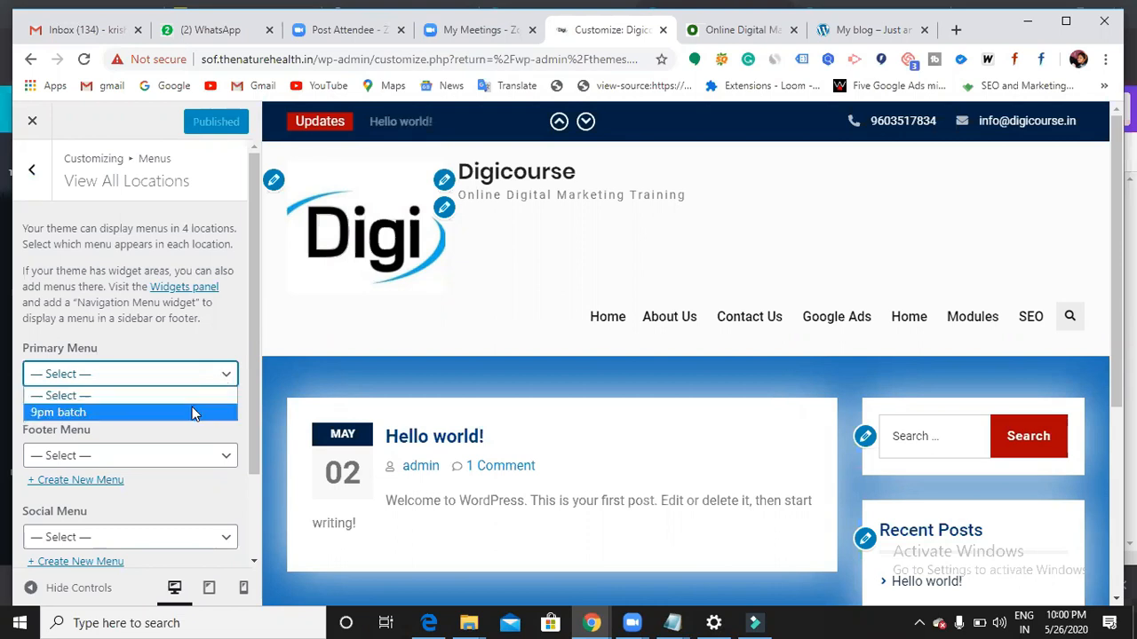
left_click(192, 412)
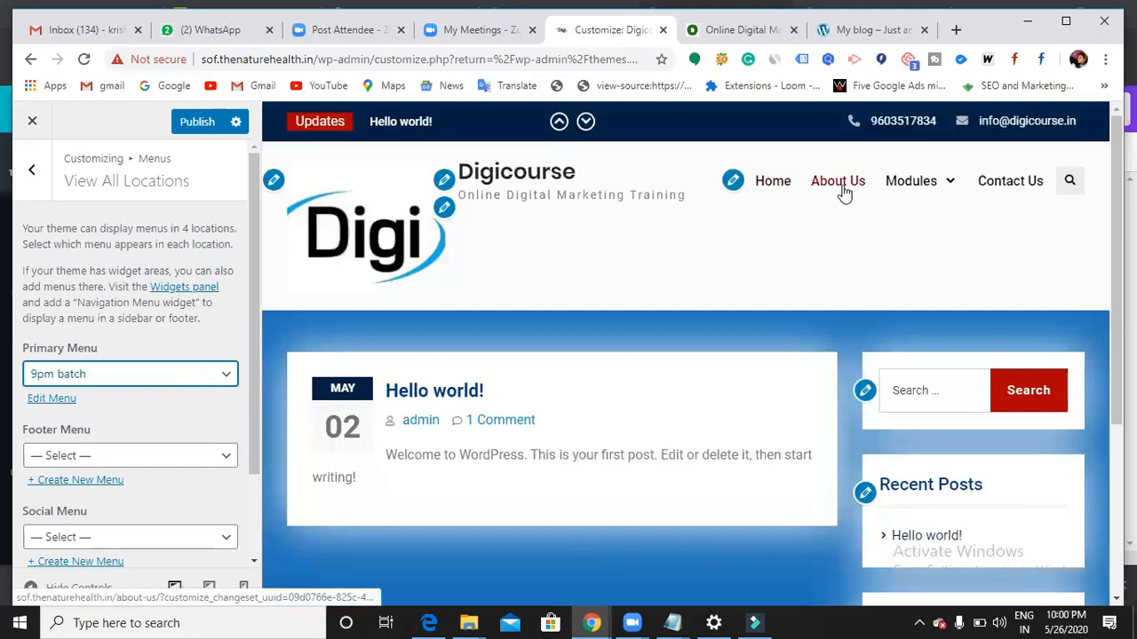
Set the Footer Menu location to 9pm batch too and publish the menu locations.
mouse_move(919, 186)
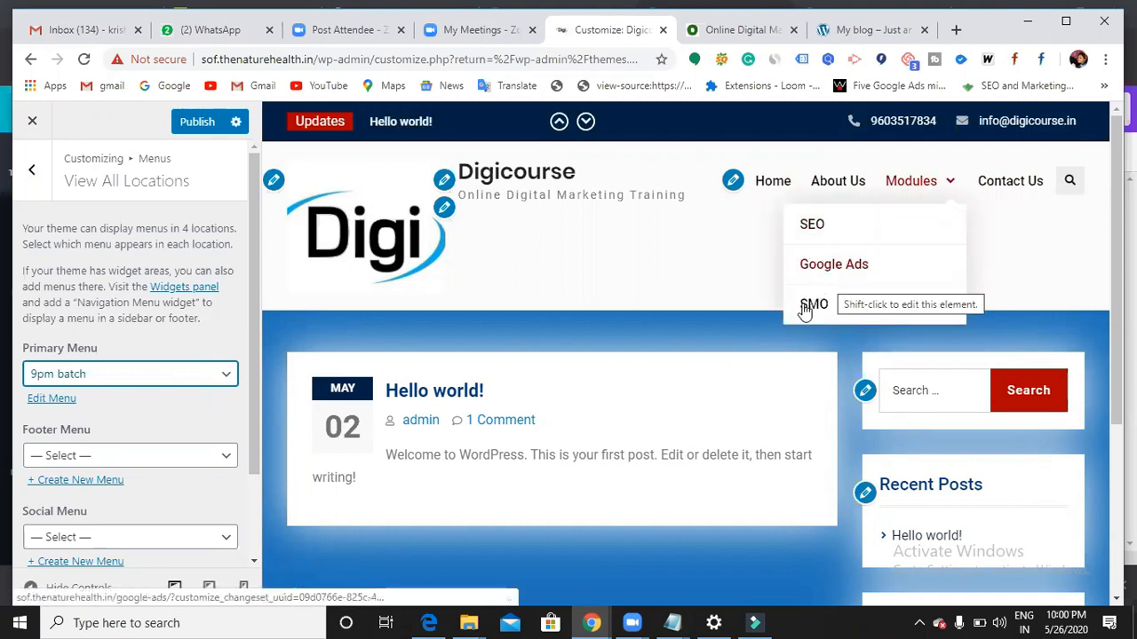
left_click(214, 459)
left_click(190, 499)
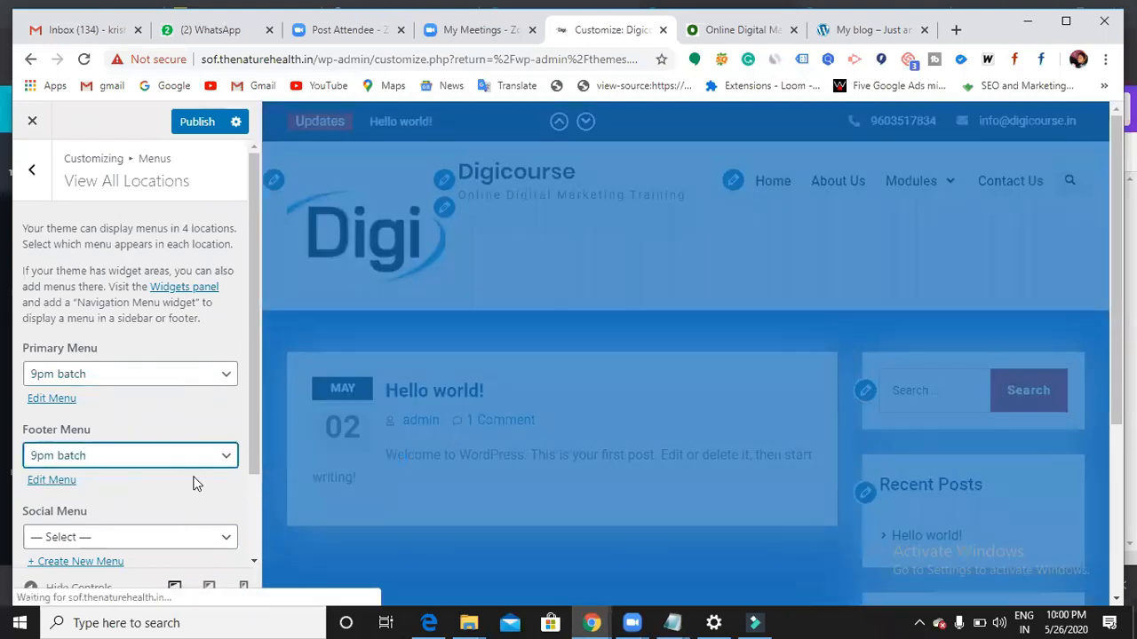
scroll(615, 528, "down", 3)
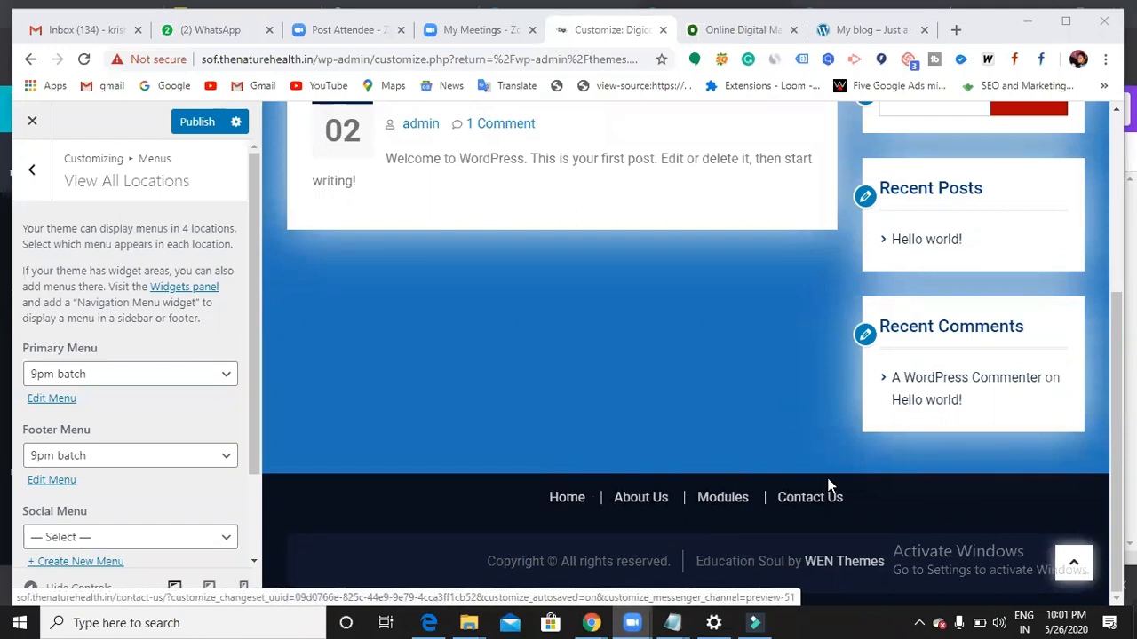
scroll(828, 485, "up", 4)
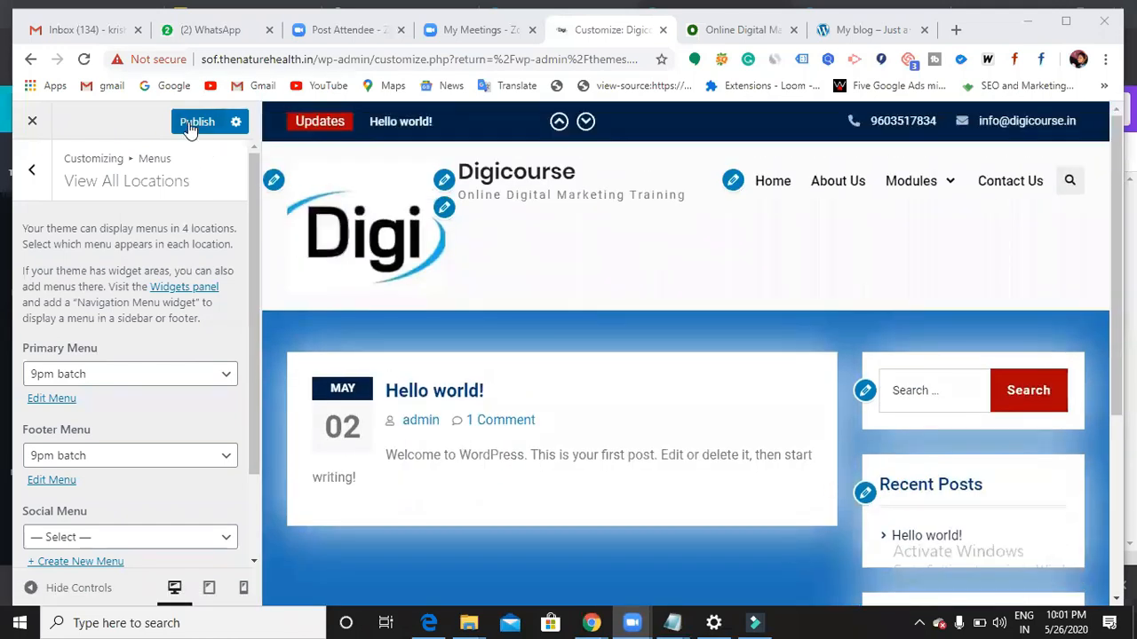
left_click(188, 122)
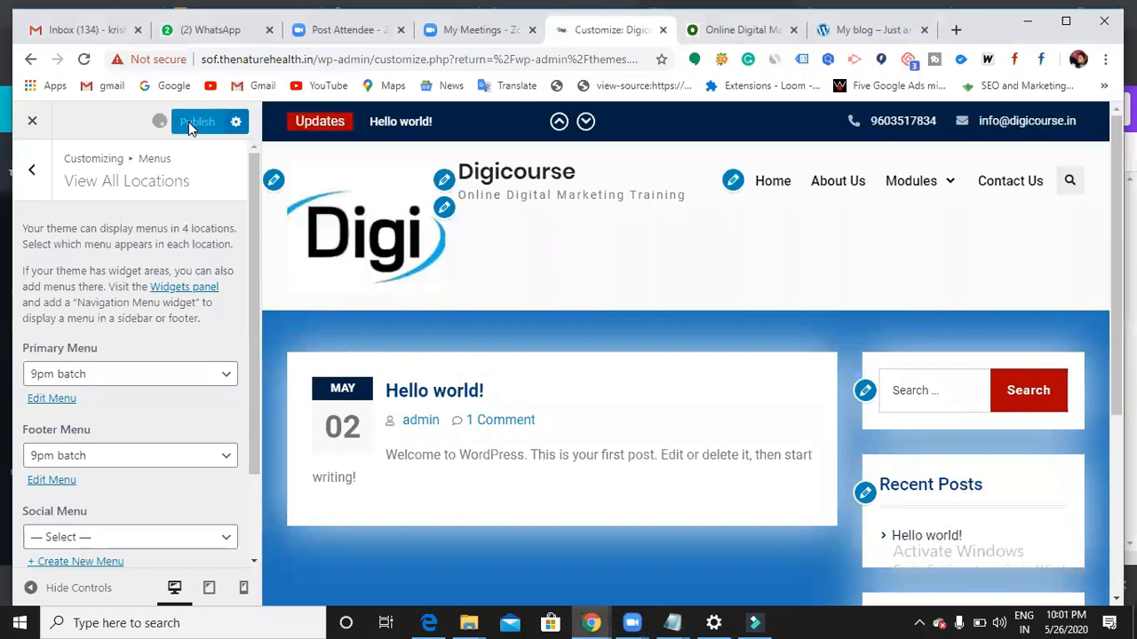
left_click(33, 182)
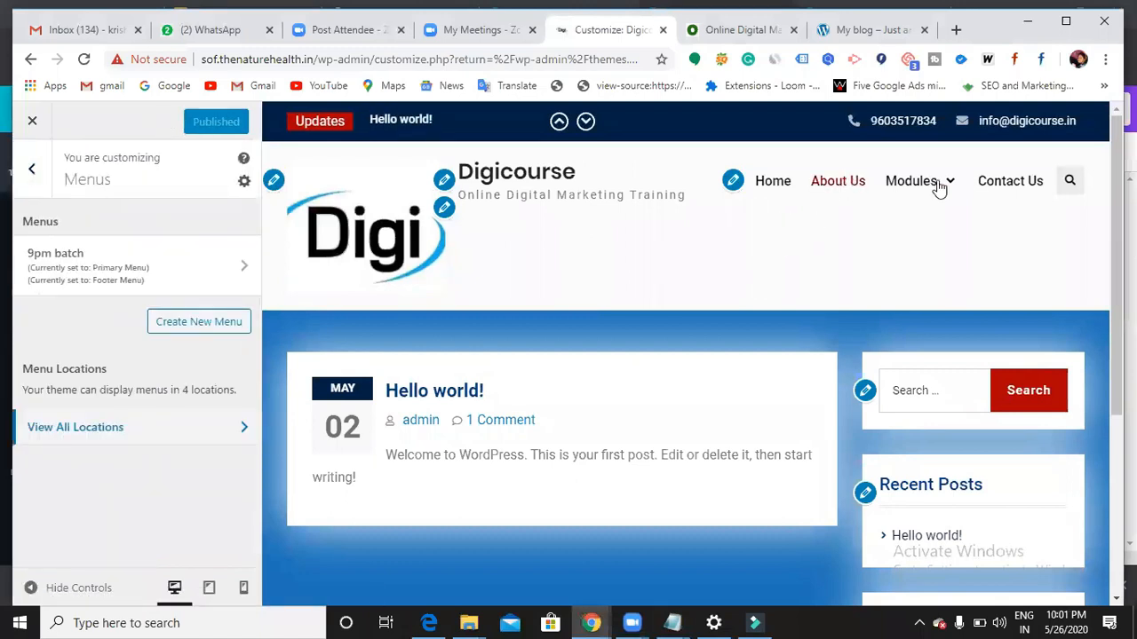
Back out of the Menus panel and close the Customizer to reach the Themes page.
mouse_move(885, 213)
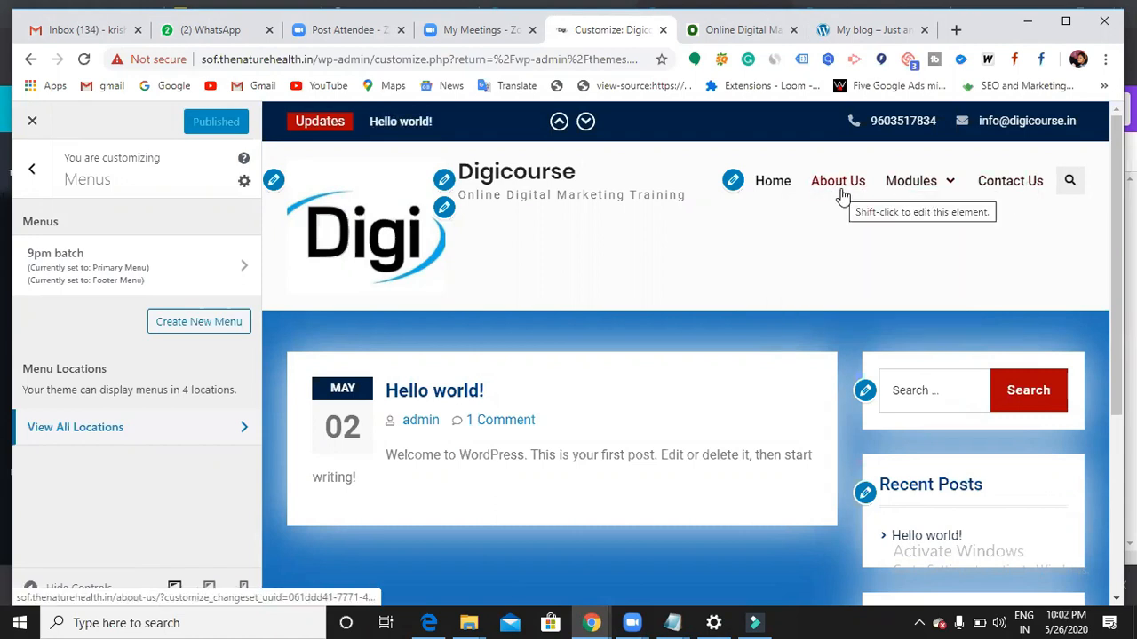
scroll(855, 319, "down", 3)
scroll(859, 328, "down", 1)
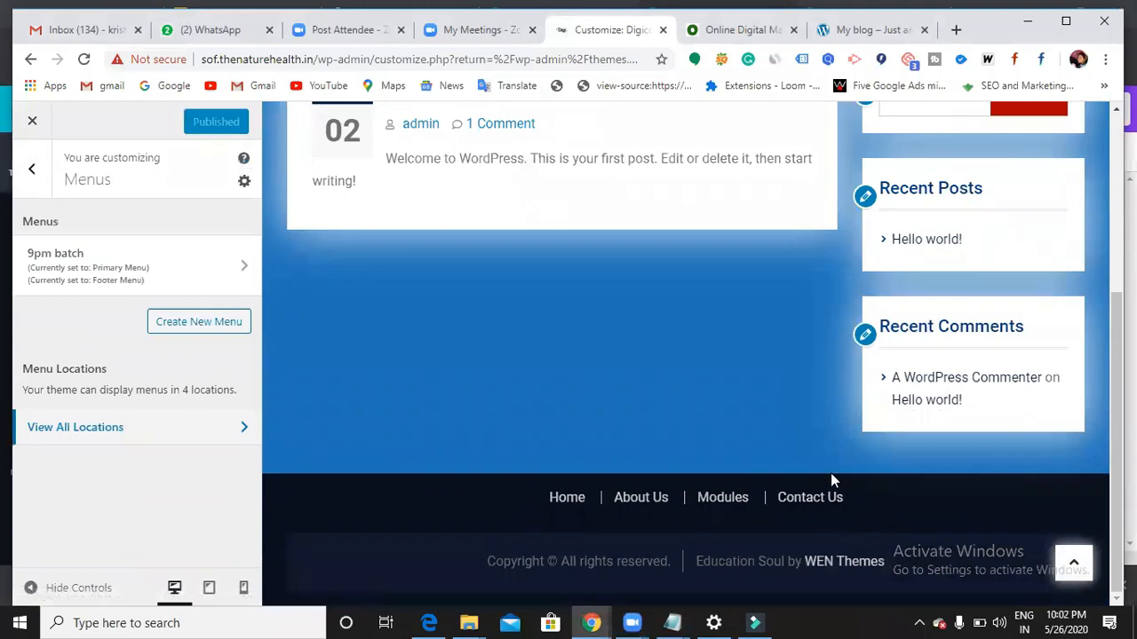
scroll(834, 441, "up", 4)
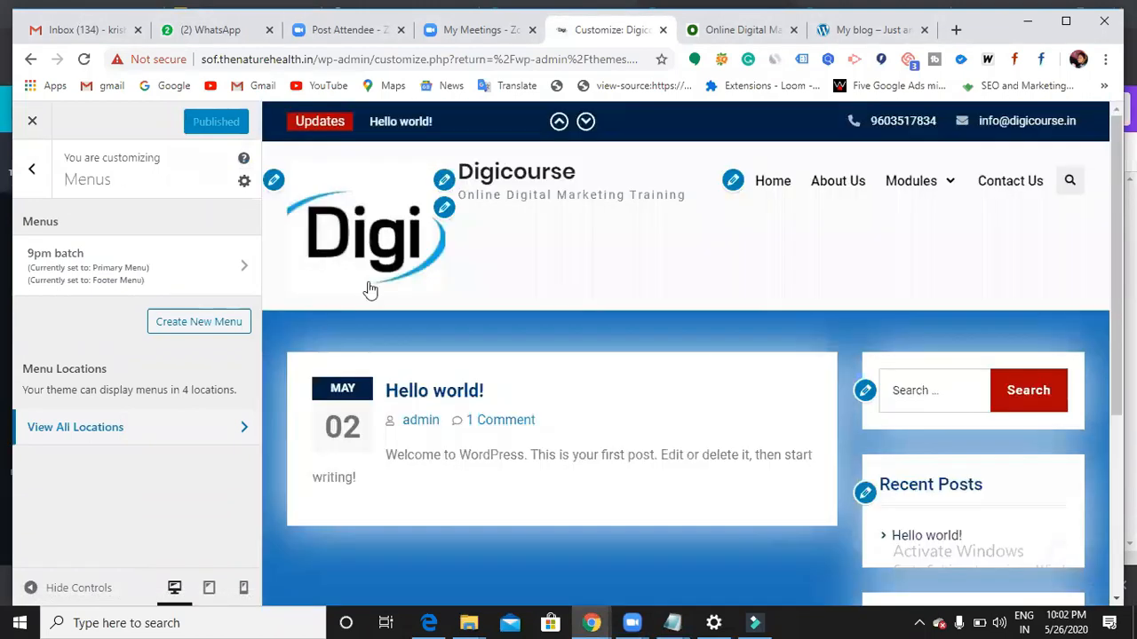
left_click(32, 169)
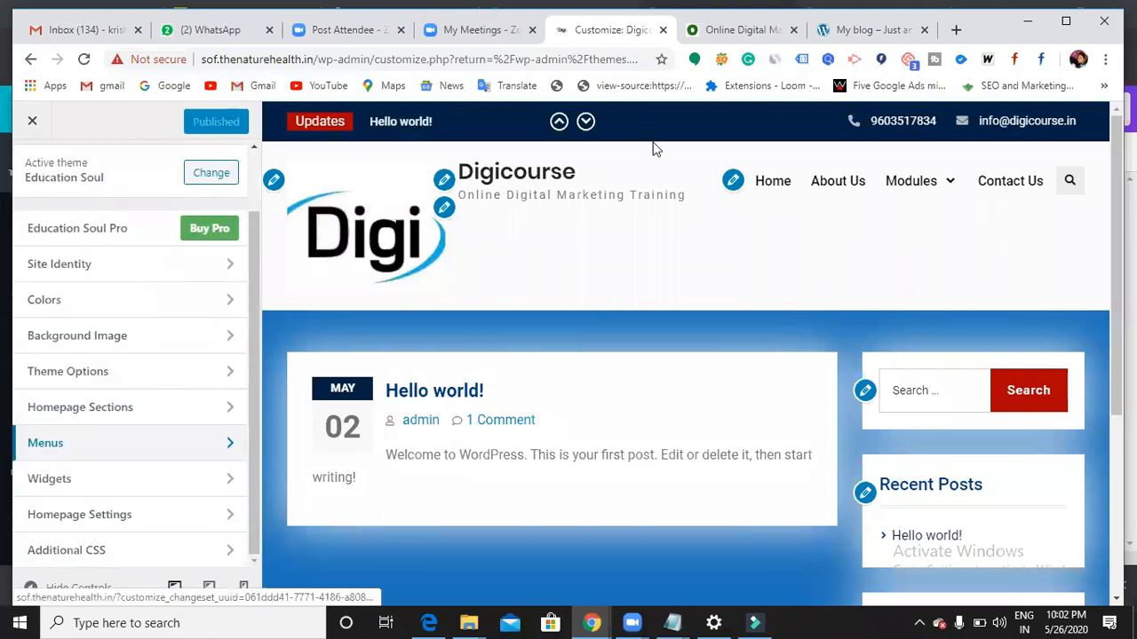
scroll(86, 337, "up", 1)
left_click(32, 122)
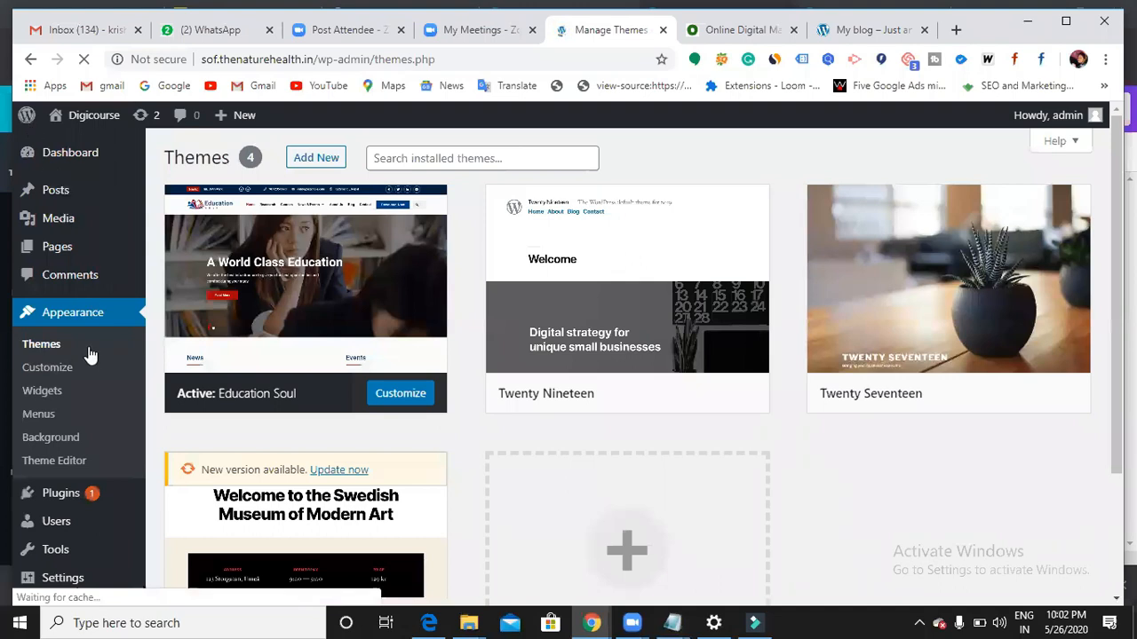
In Appearance > Menus, create a new menu named 'nh'.
scroll(96, 427, "down", 2)
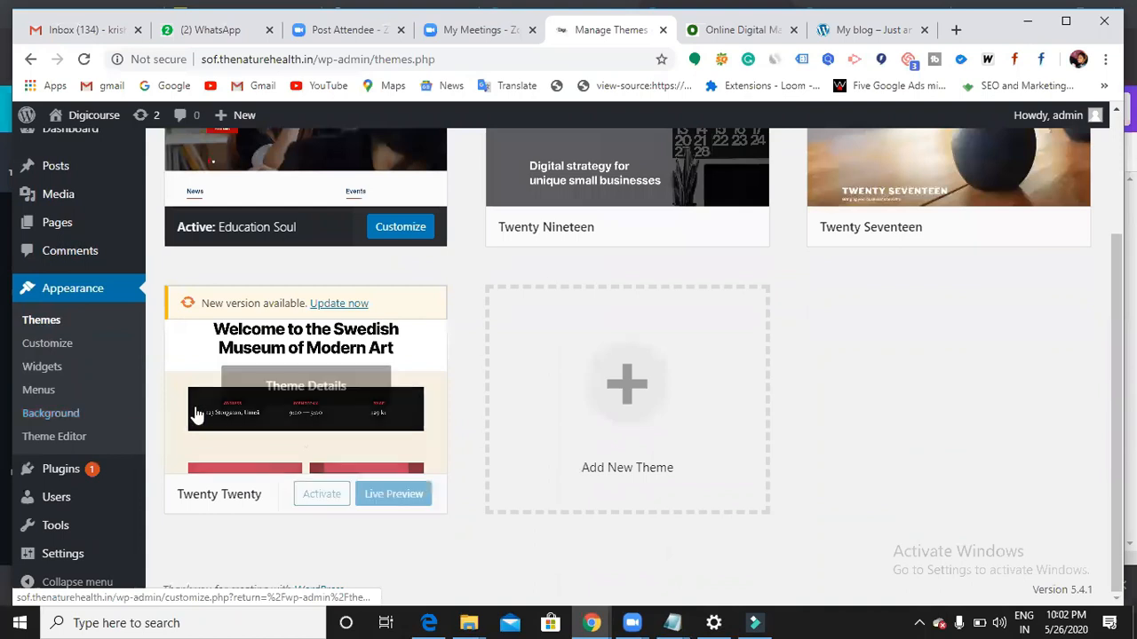
scroll(158, 413, "up", 2)
left_click(55, 417)
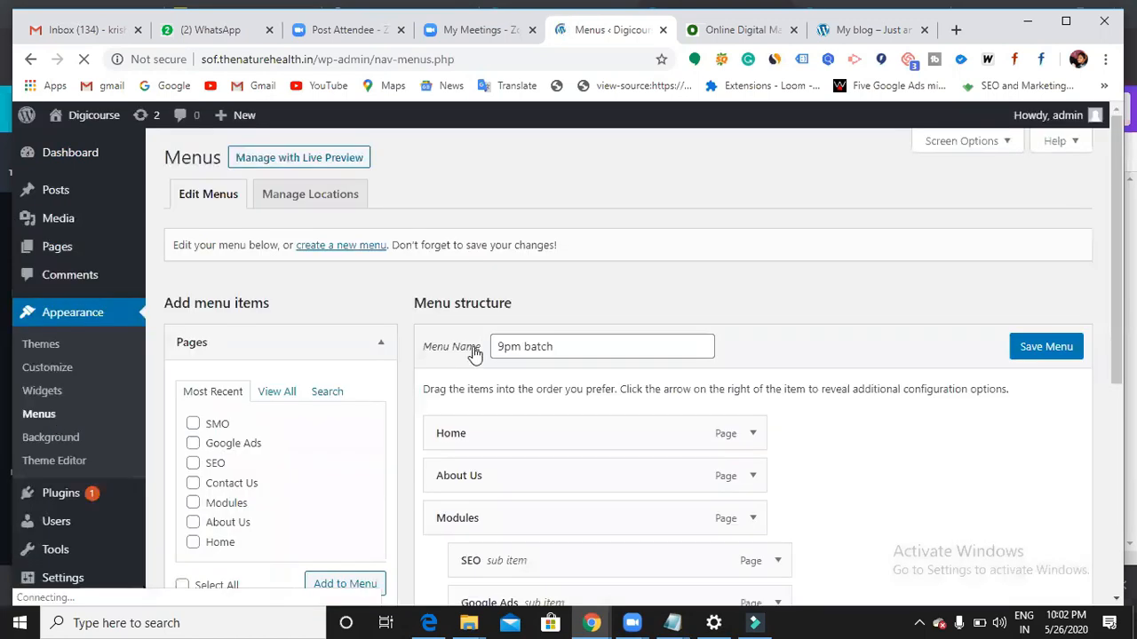
left_click(373, 253)
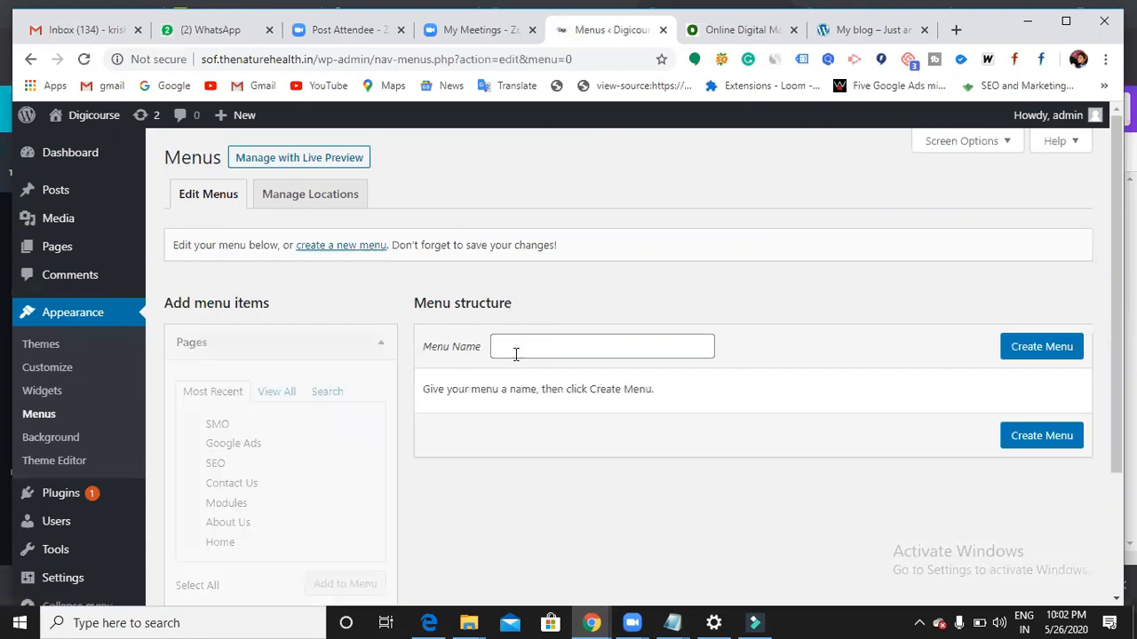
left_click(515, 352)
type("nh")
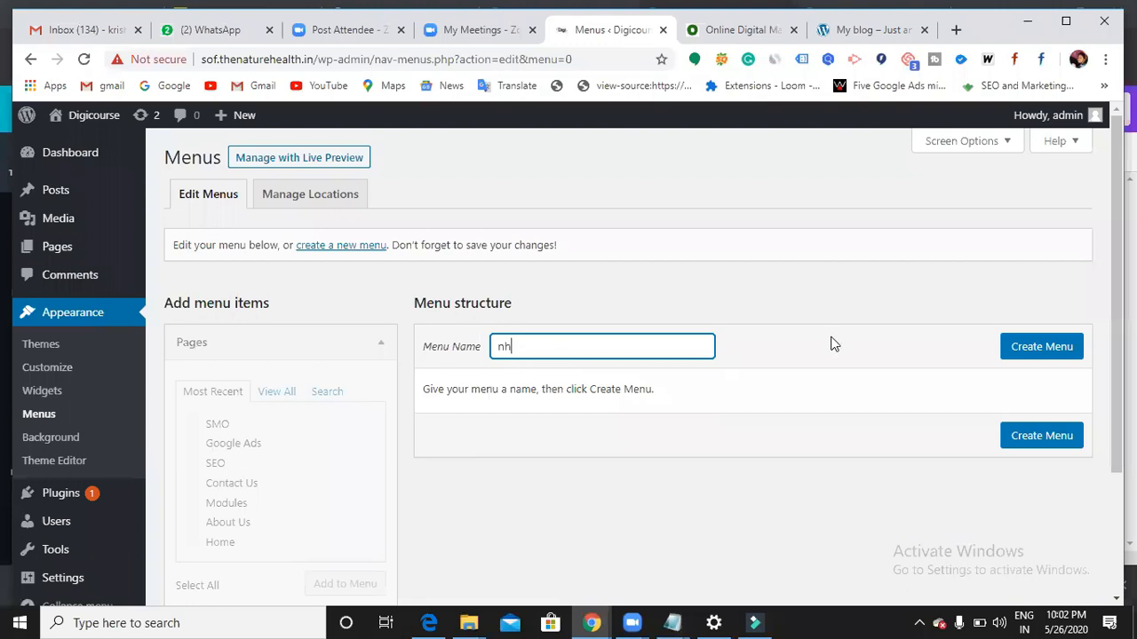
left_click(1019, 356)
left_click(1020, 356)
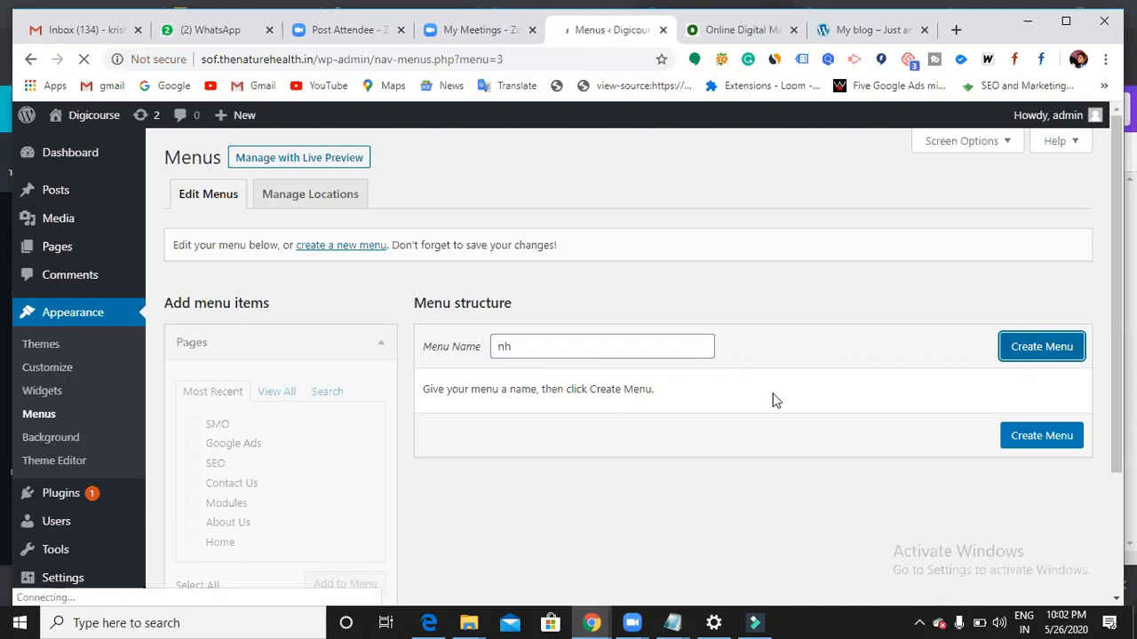
Tick the Contact Us, SEO and Google Ads pages, then save the still-empty nh menu.
scroll(281, 483, "down", 1)
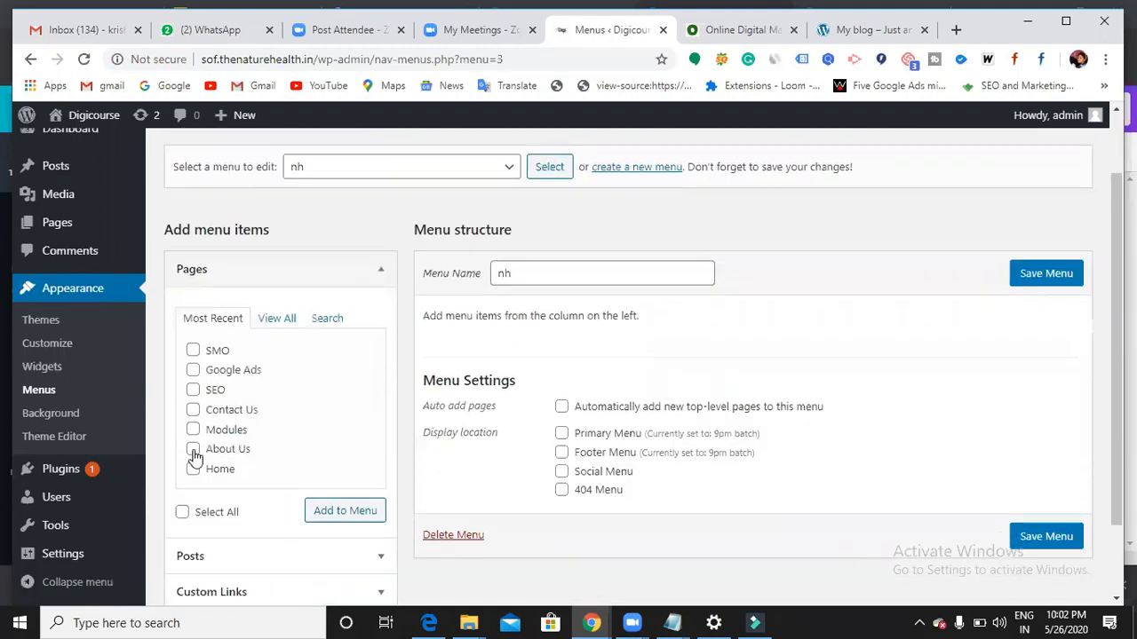
left_click(193, 410)
left_click(193, 390)
left_click(193, 370)
left_click(1028, 278)
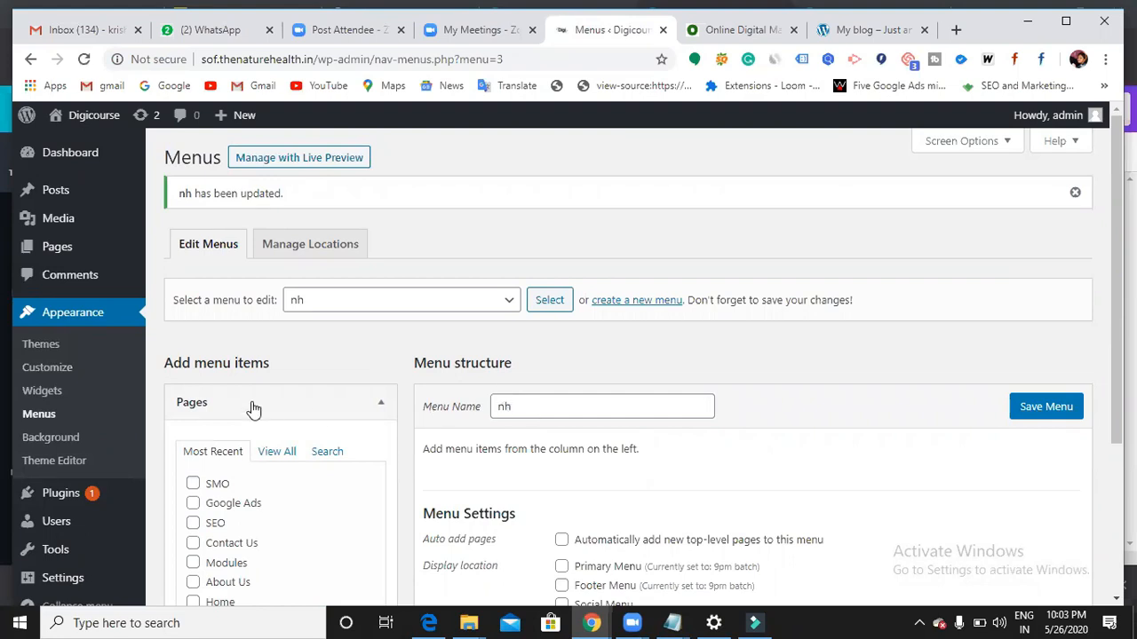
left_click(51, 373)
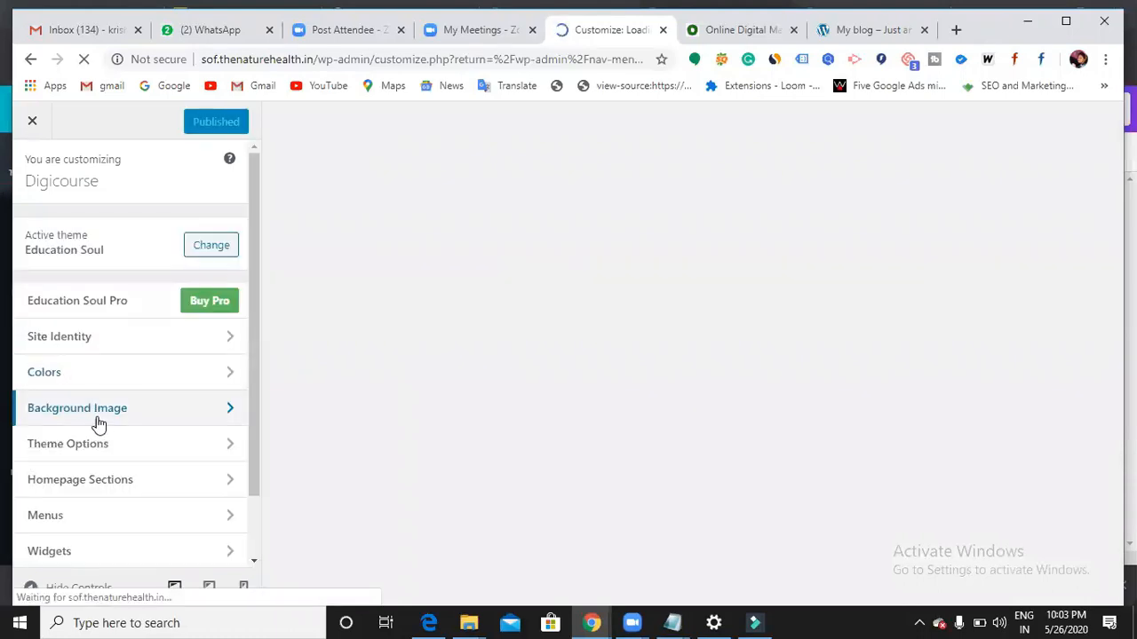
In the Customizer's menu locations, set Footer Menu to nh, publish, and reload.
scroll(104, 452, "down", 1)
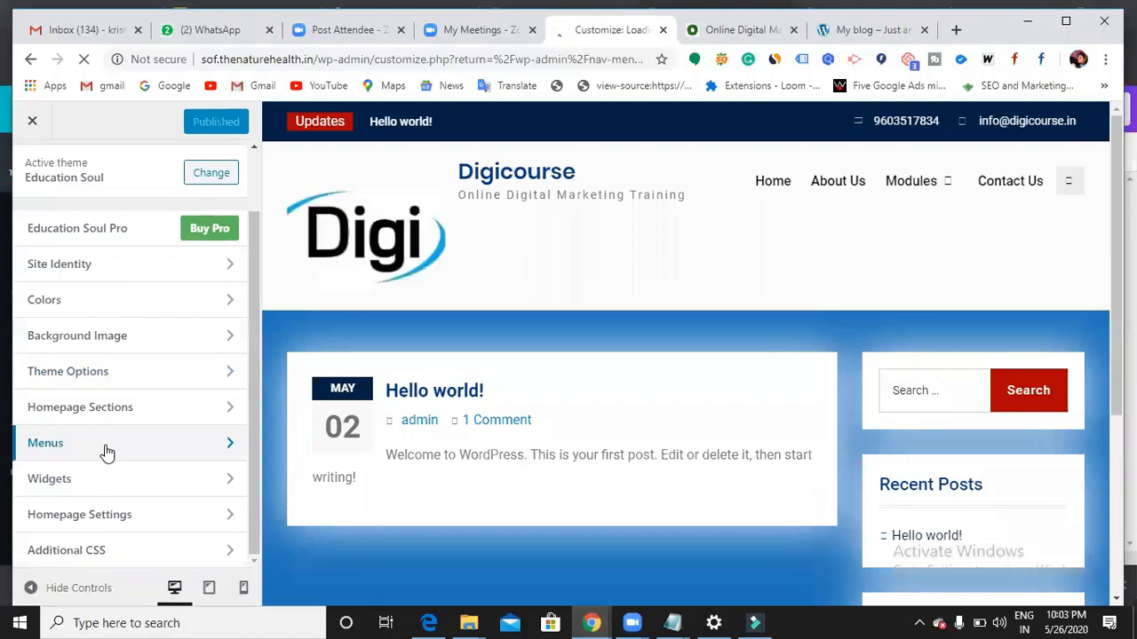
left_click(104, 452)
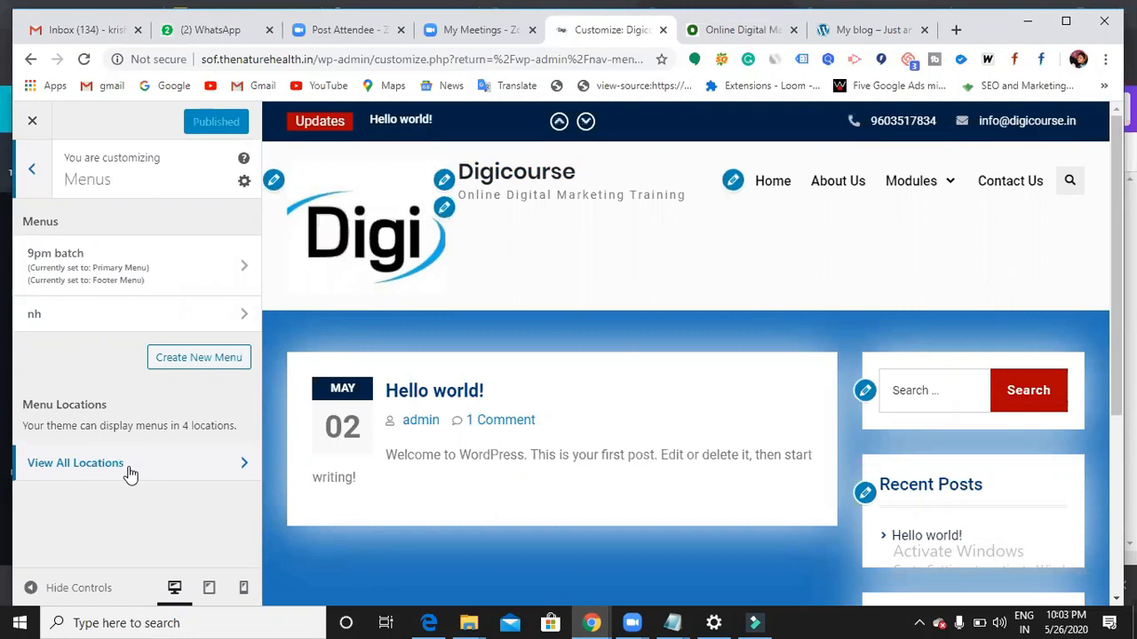
left_click(128, 474)
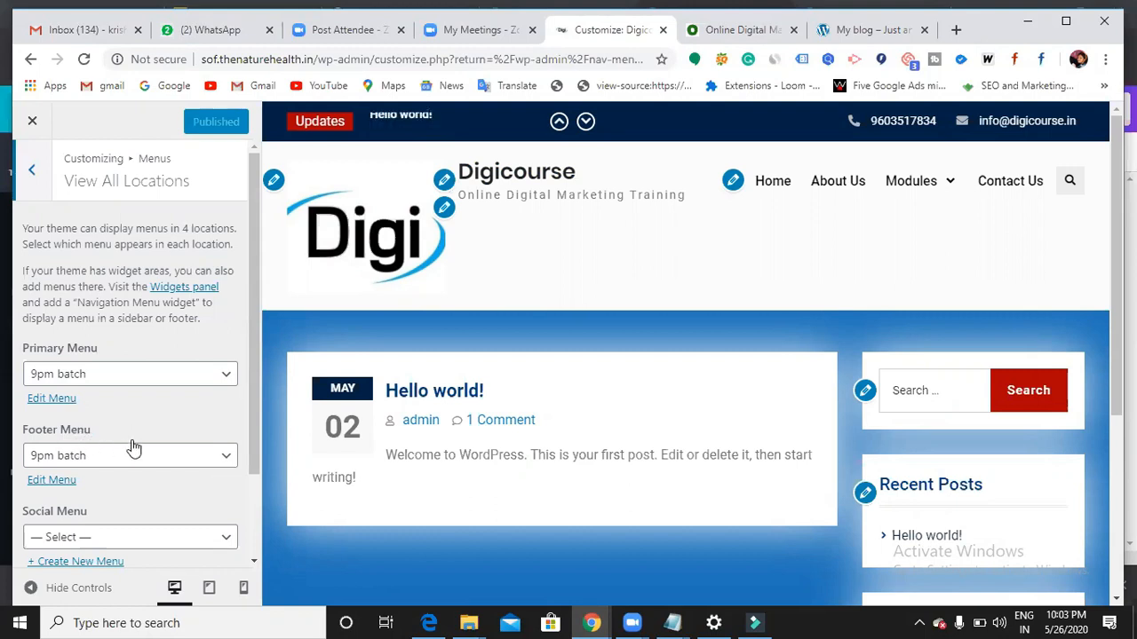
left_click(226, 457)
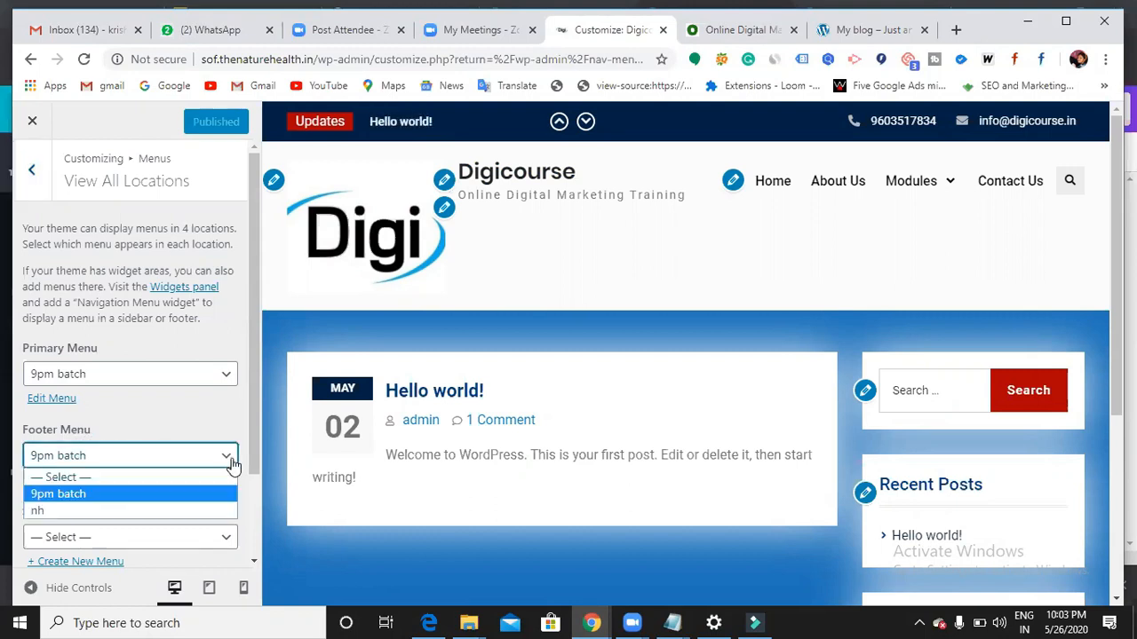
left_click(150, 511)
left_click(202, 127)
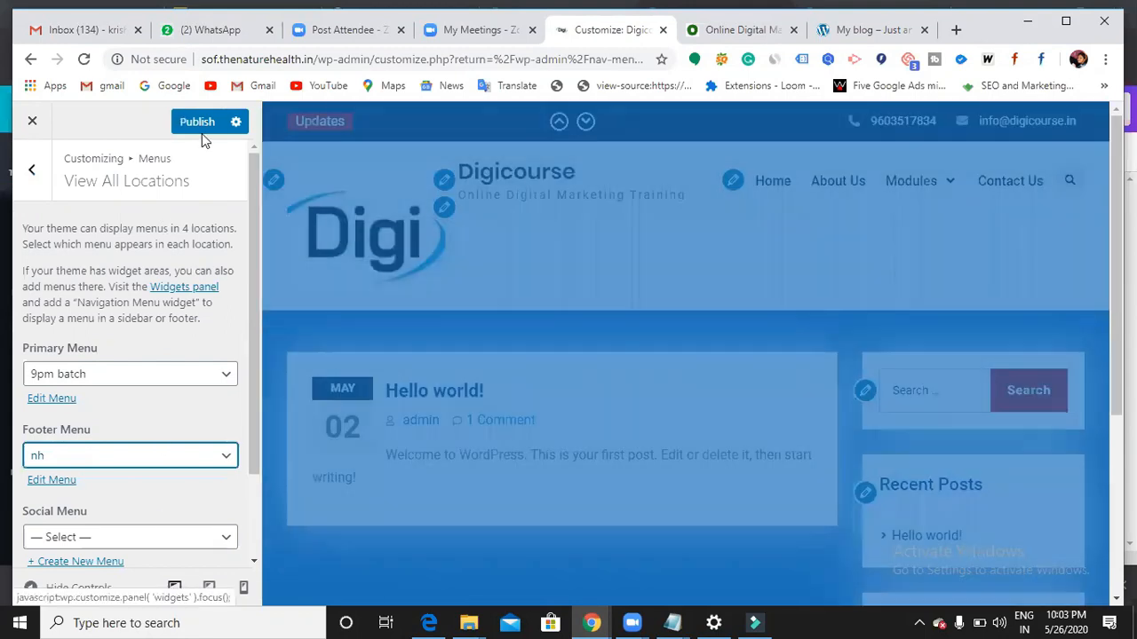
left_click(201, 124)
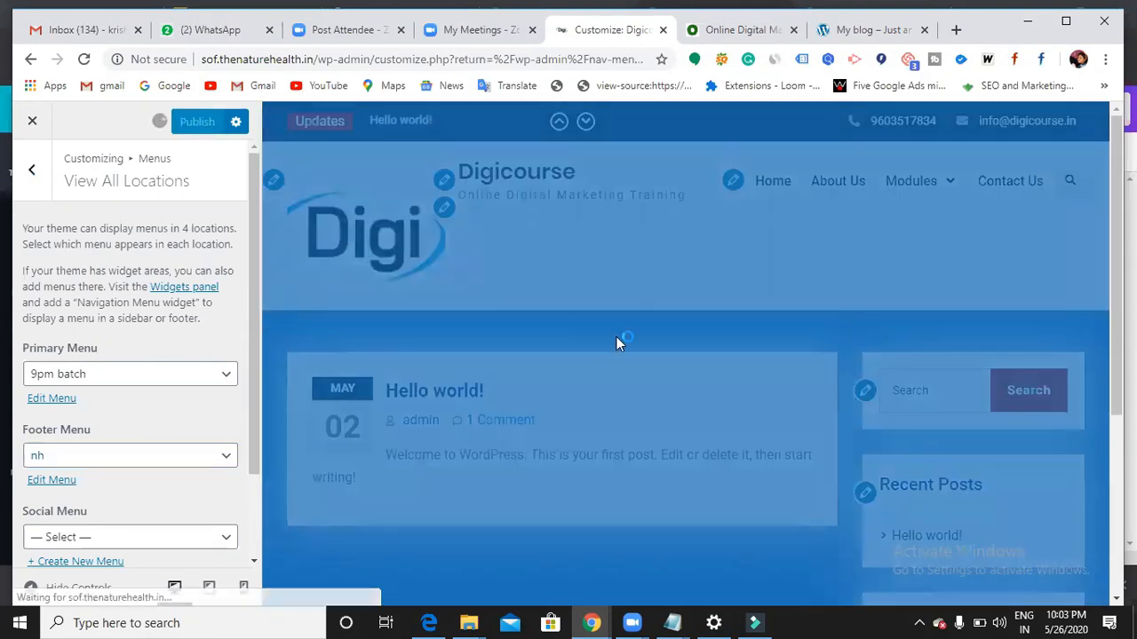
scroll(613, 373, "down", 4)
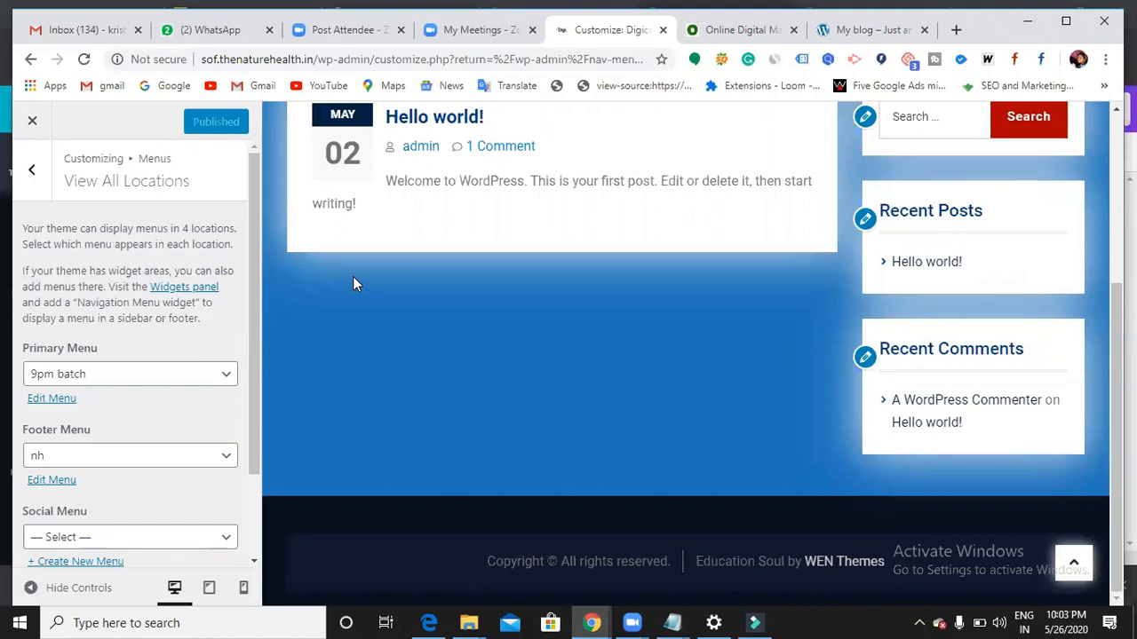
left_click(80, 61)
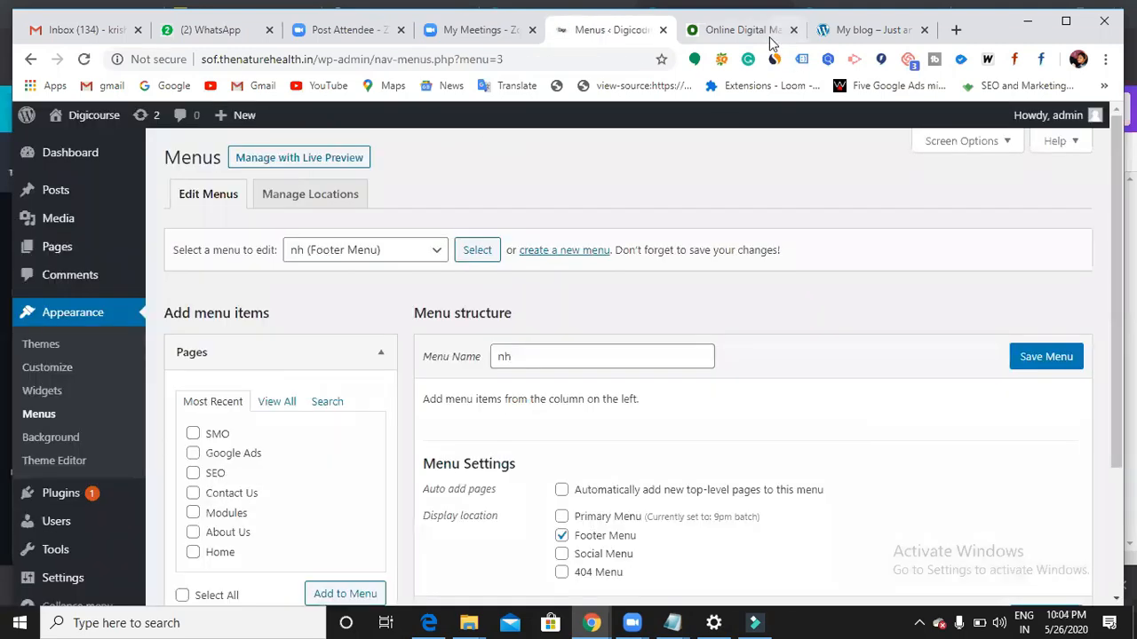
Switch to the live Digicourse site tab and reload it.
left_click(736, 34)
left_click(861, 34)
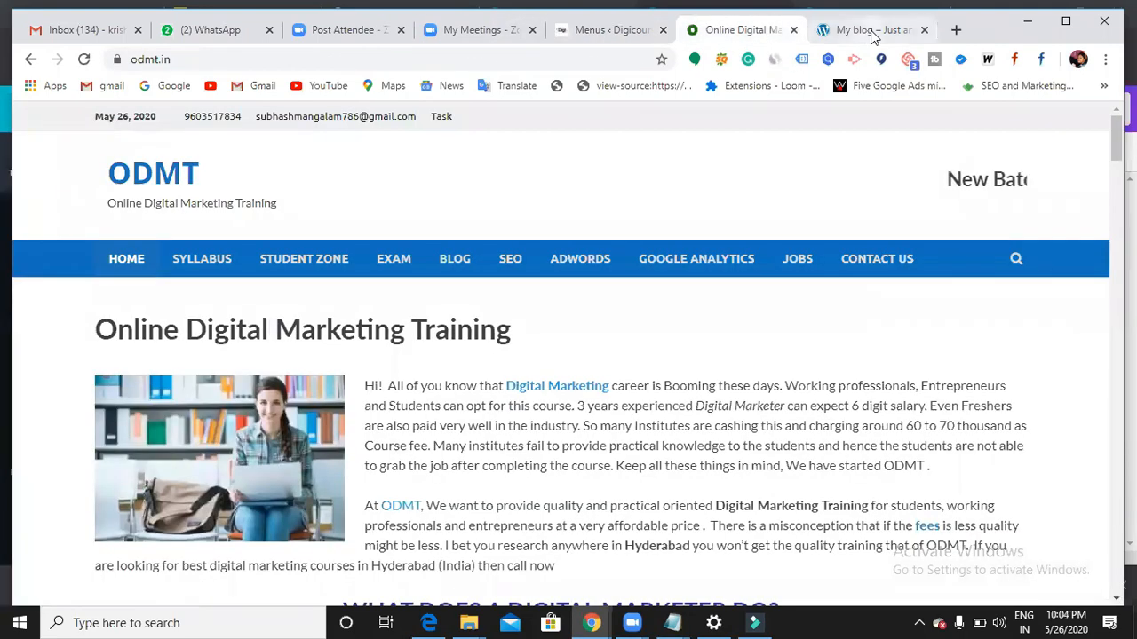
scroll(313, 291, "up", 1)
left_click(84, 59)
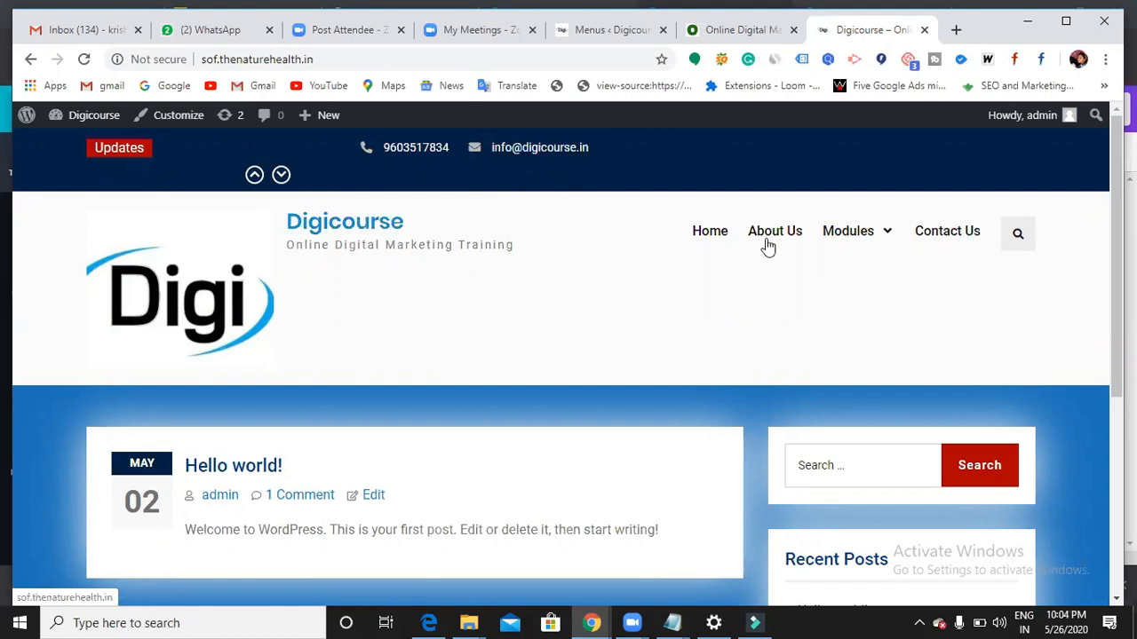
Compare the live site with the Menus admin page, ending back on Appearance > Menus.
mouse_move(728, 272)
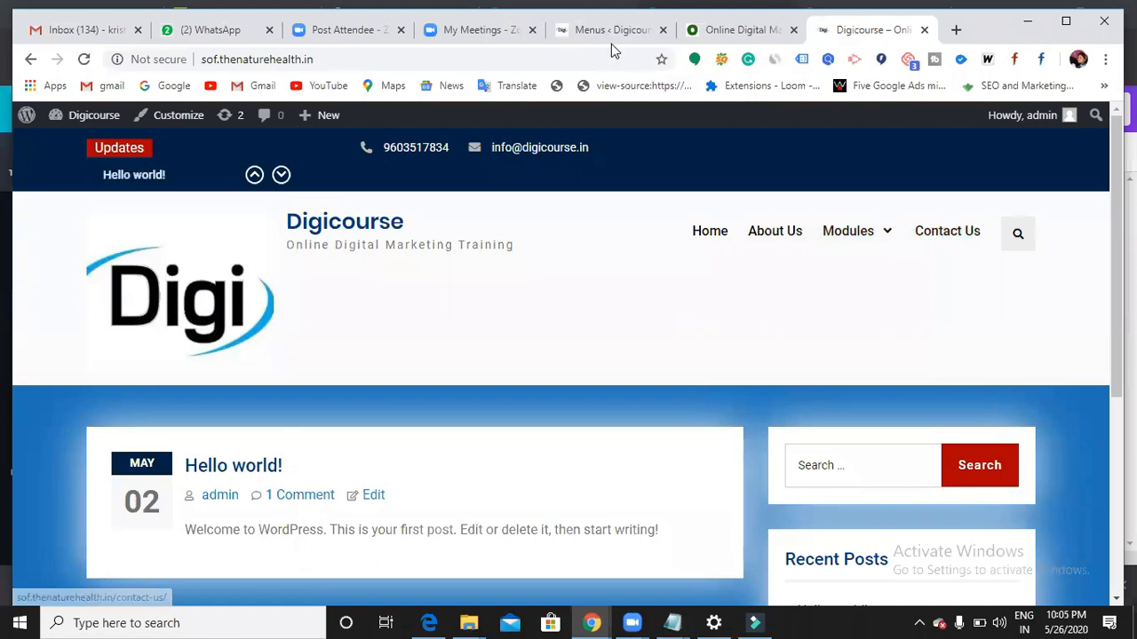
left_click(607, 33)
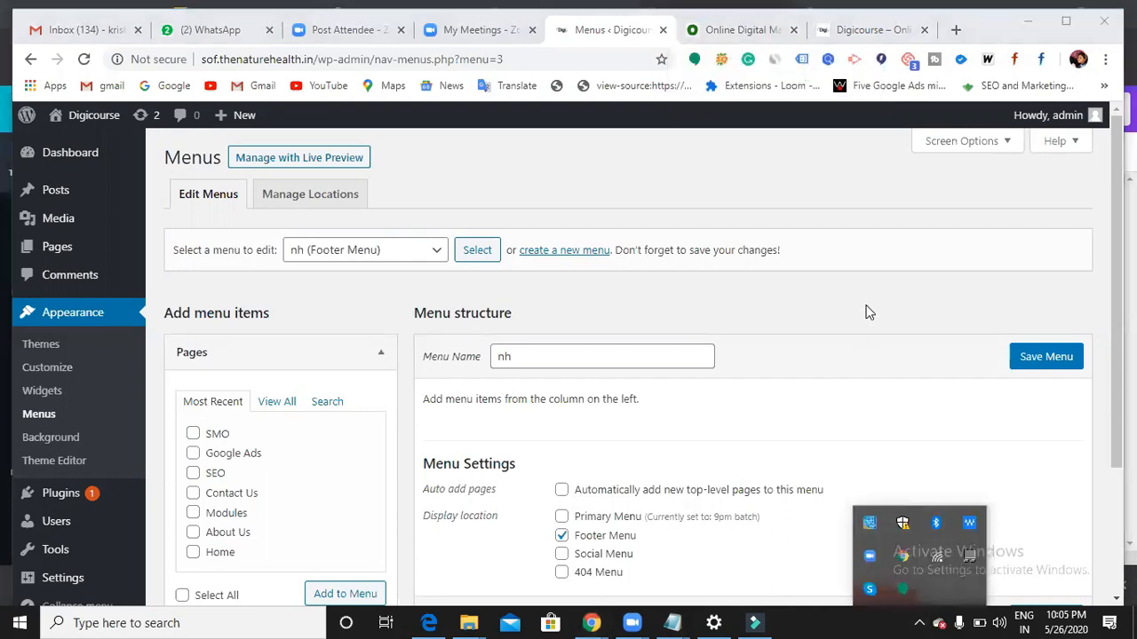
left_click(868, 312)
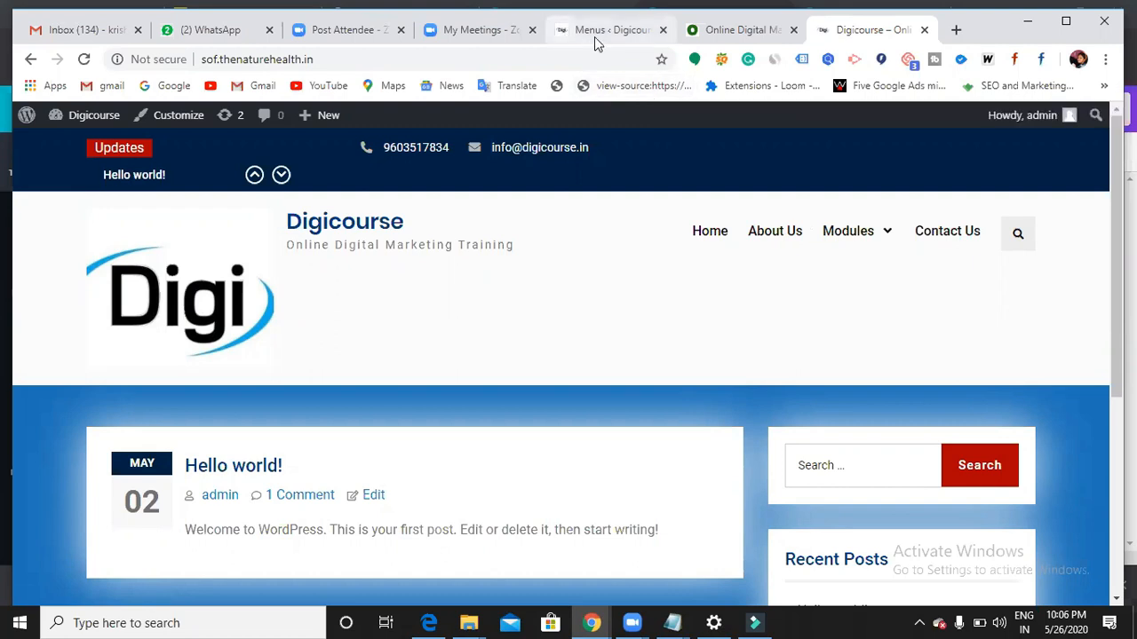
left_click(638, 30)
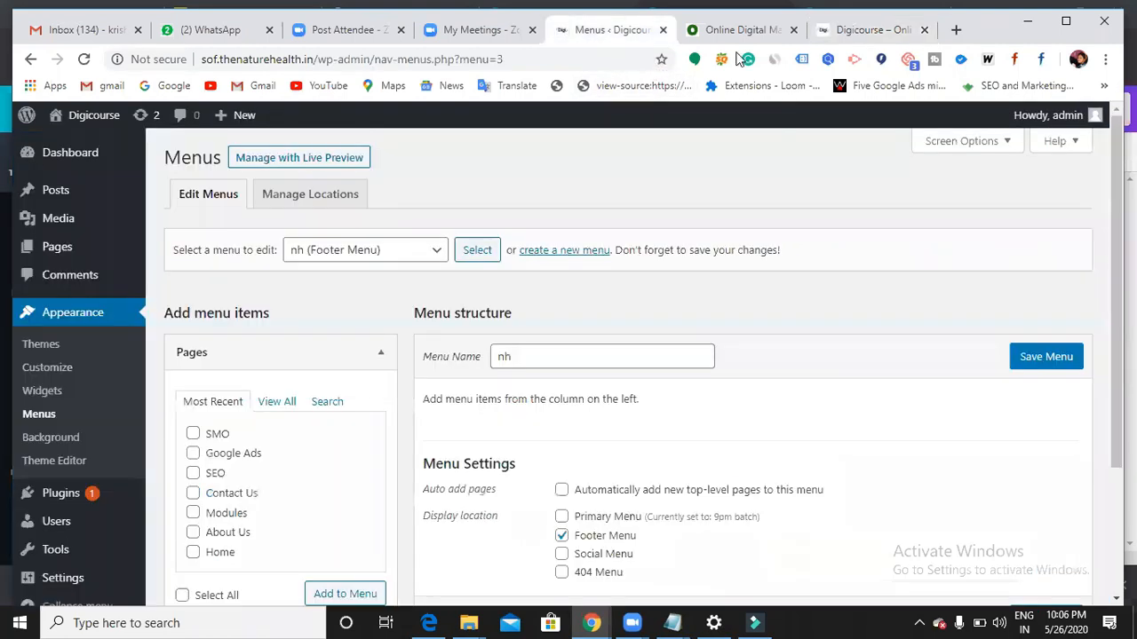
left_click(826, 36)
left_click(611, 34)
Find Travel Ultimate under Themes > Add New and install it.
left_click(55, 353)
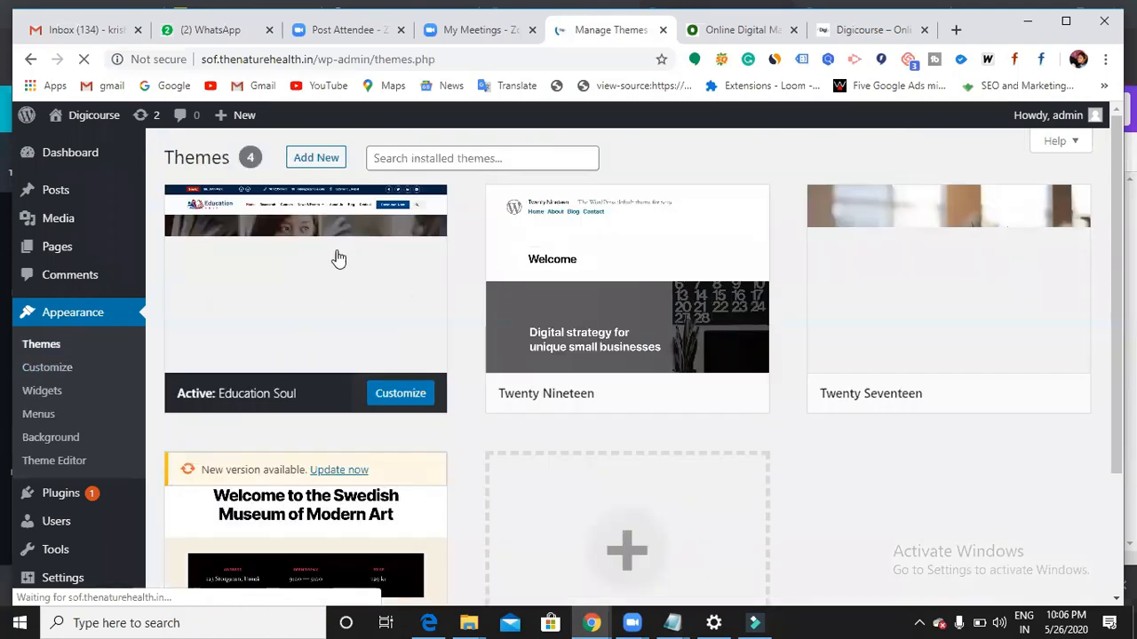
left_click(327, 157)
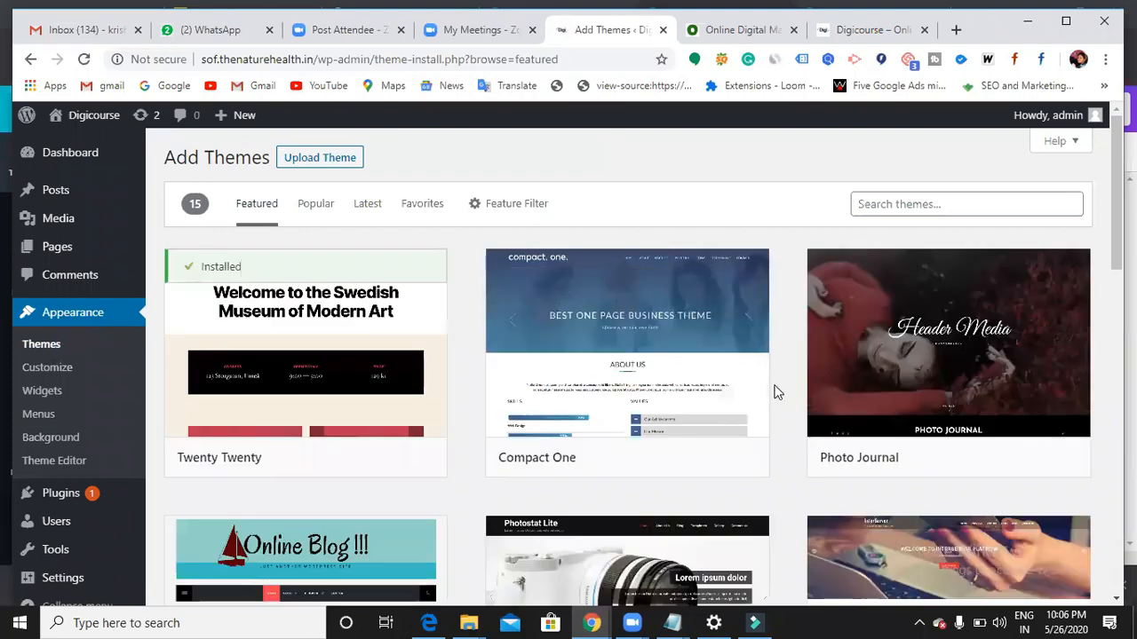
scroll(775, 391, "down", 4)
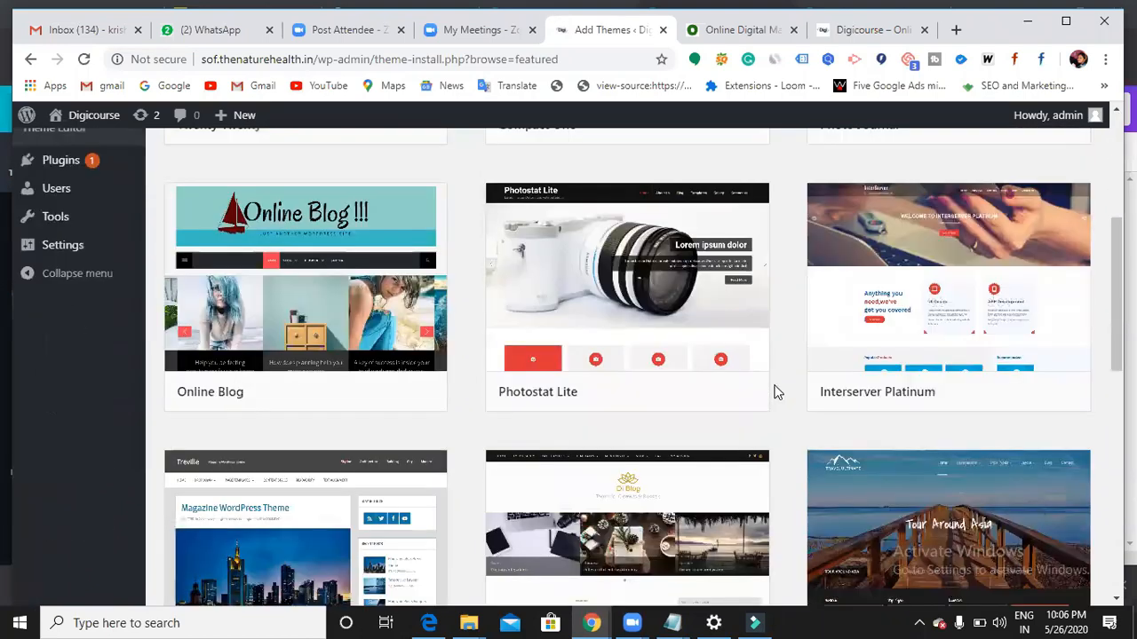
scroll(775, 392, "down", 1)
scroll(775, 392, "down", 2)
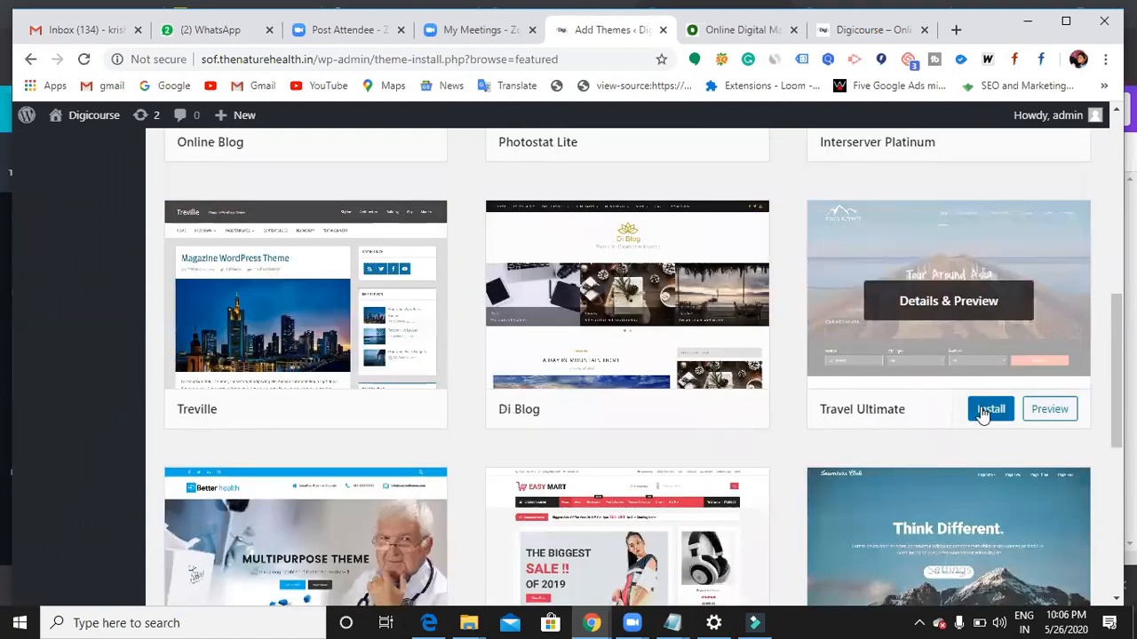
left_click(979, 412)
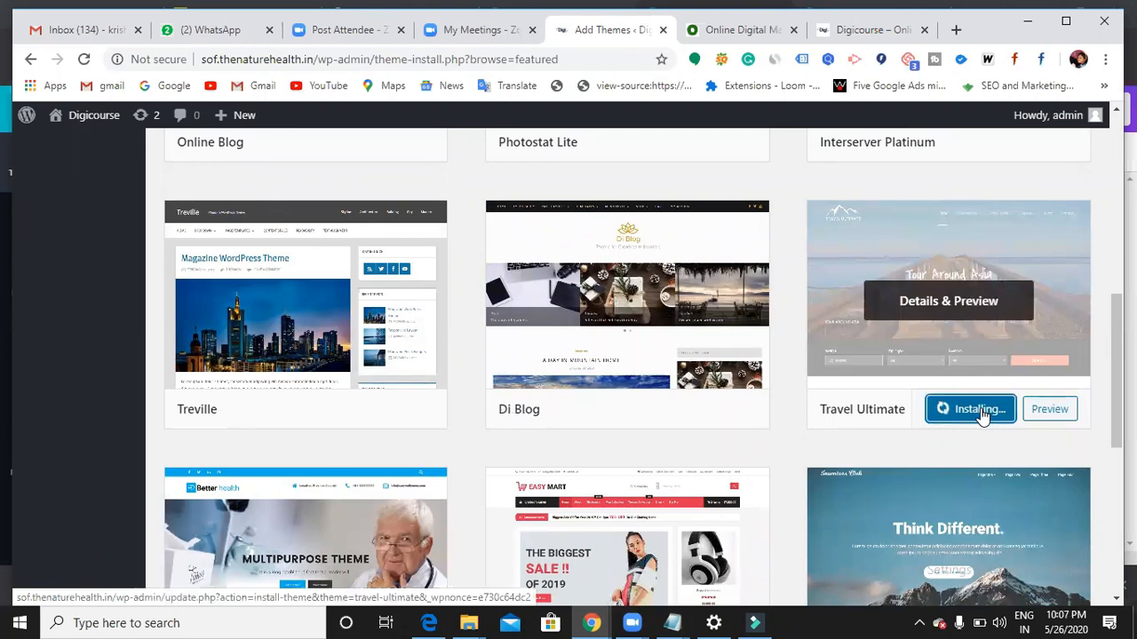
Activate the newly installed Travel Ultimate theme.
left_click(855, 34)
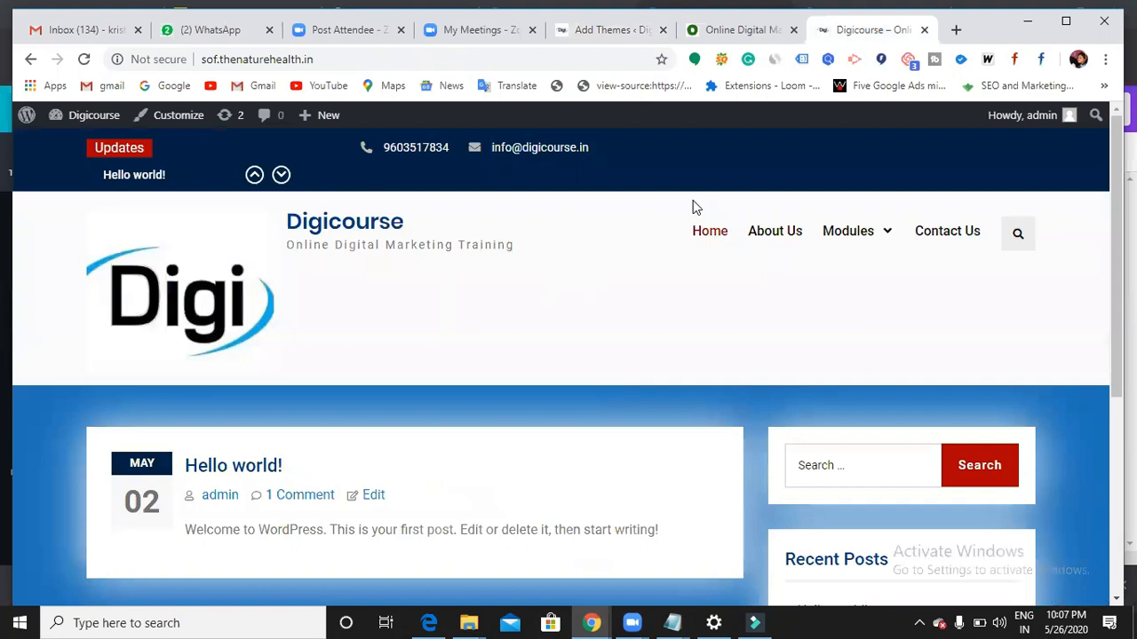
left_click(716, 34)
left_click(616, 34)
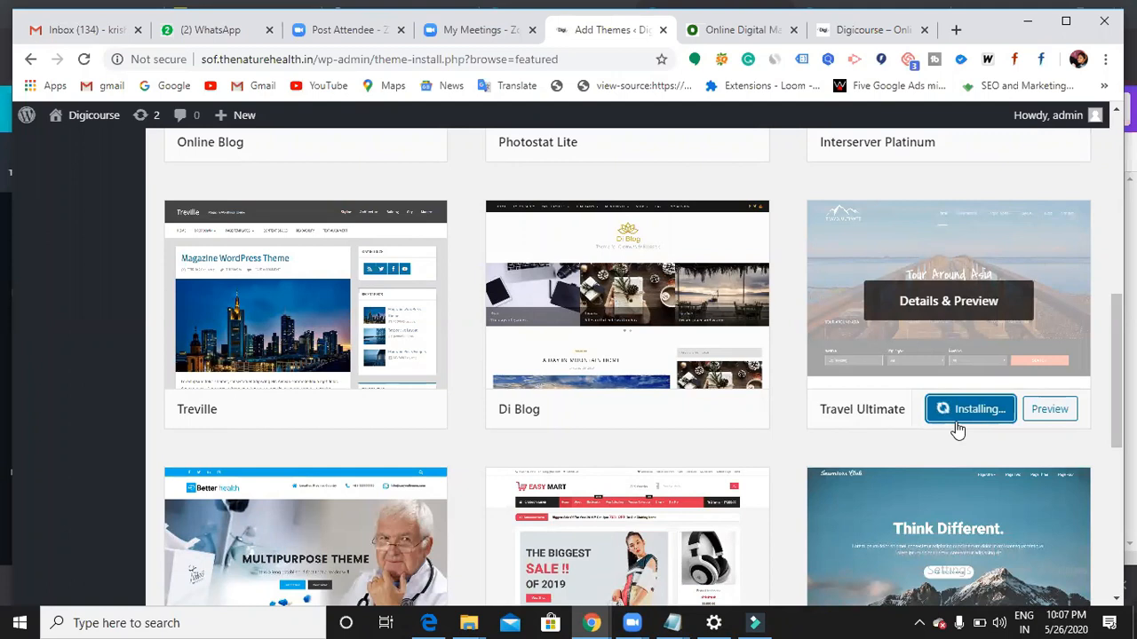
left_click(958, 420)
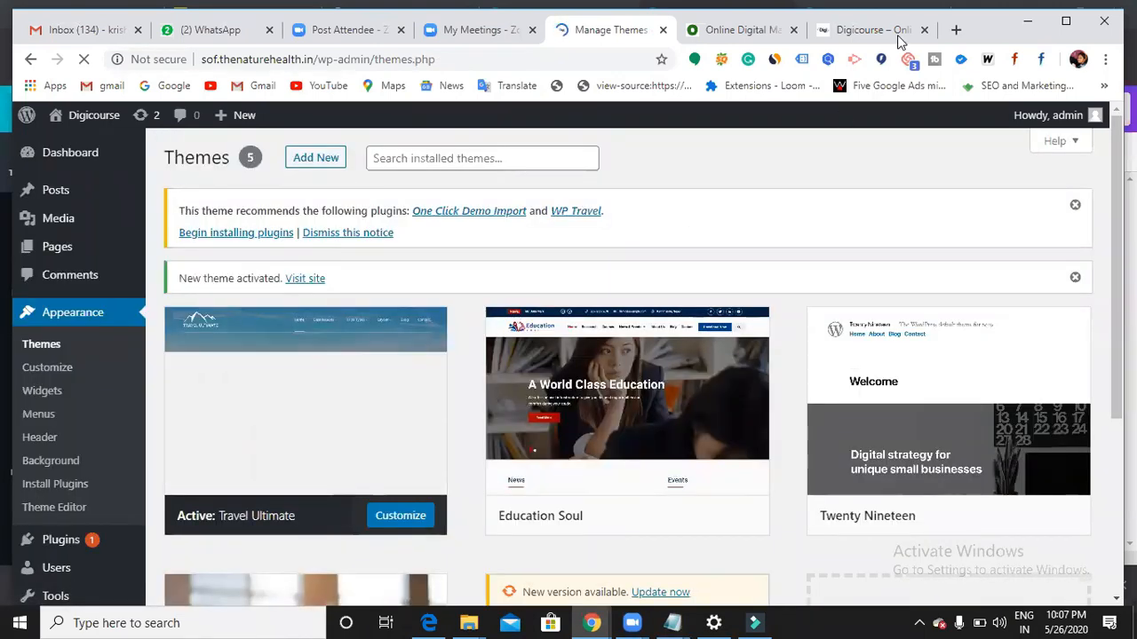
key("ctrl+t")
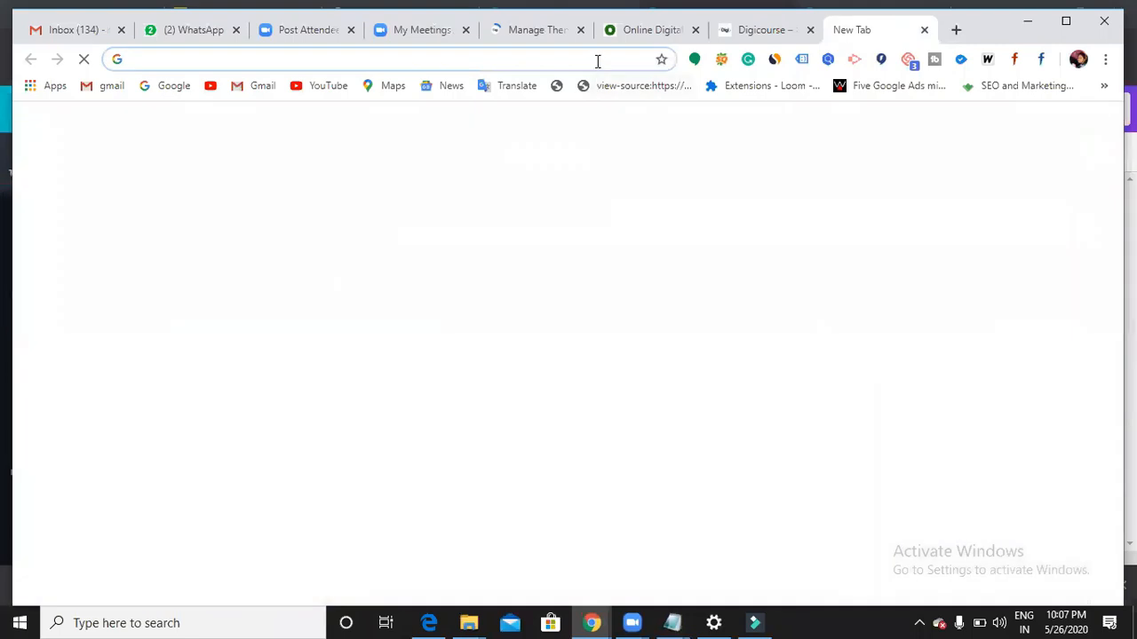
left_click(598, 61)
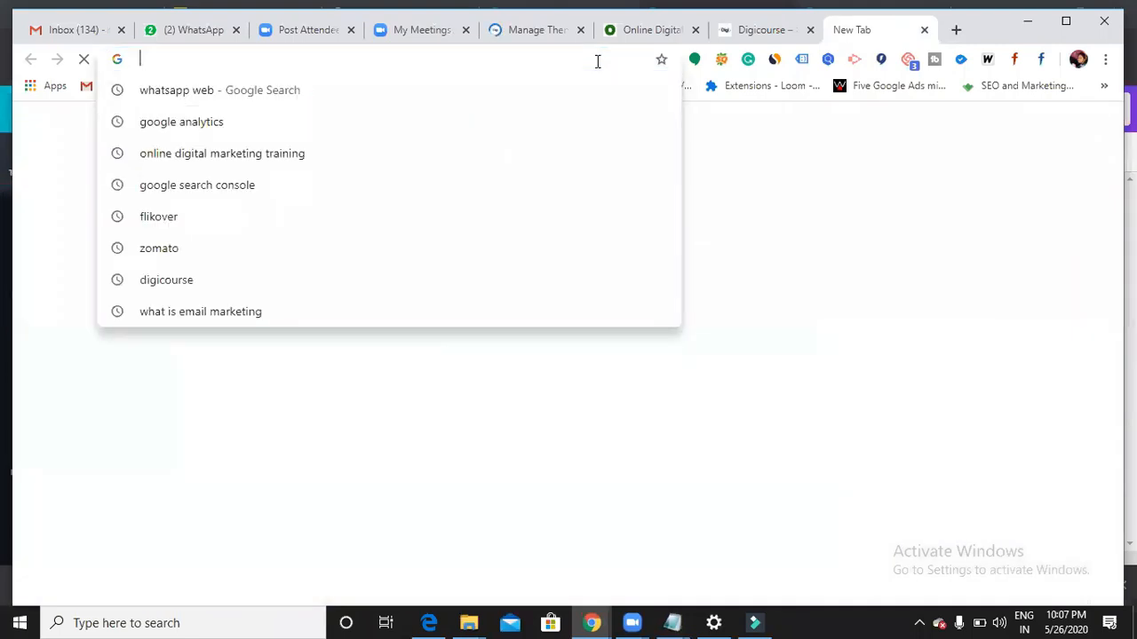
type("s")
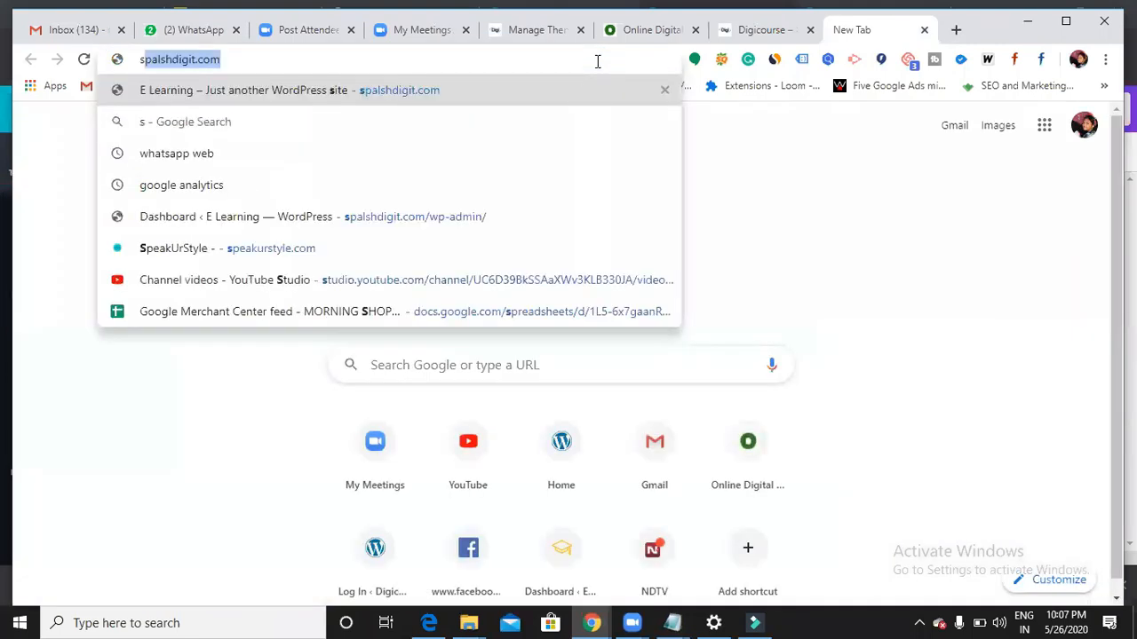
type("of")
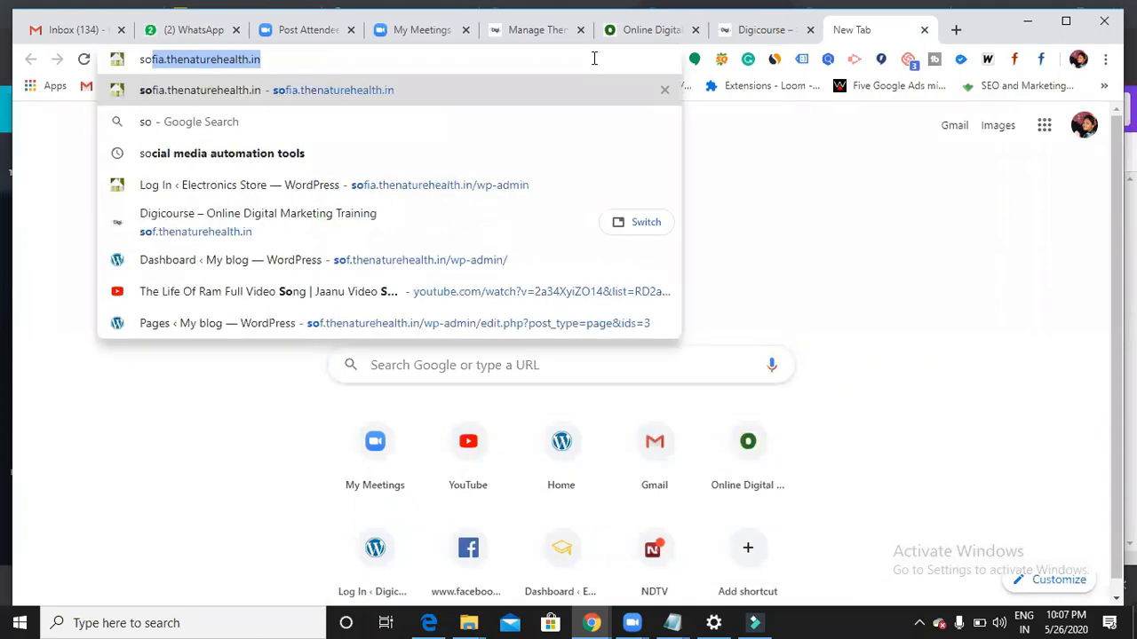
left_click(211, 237)
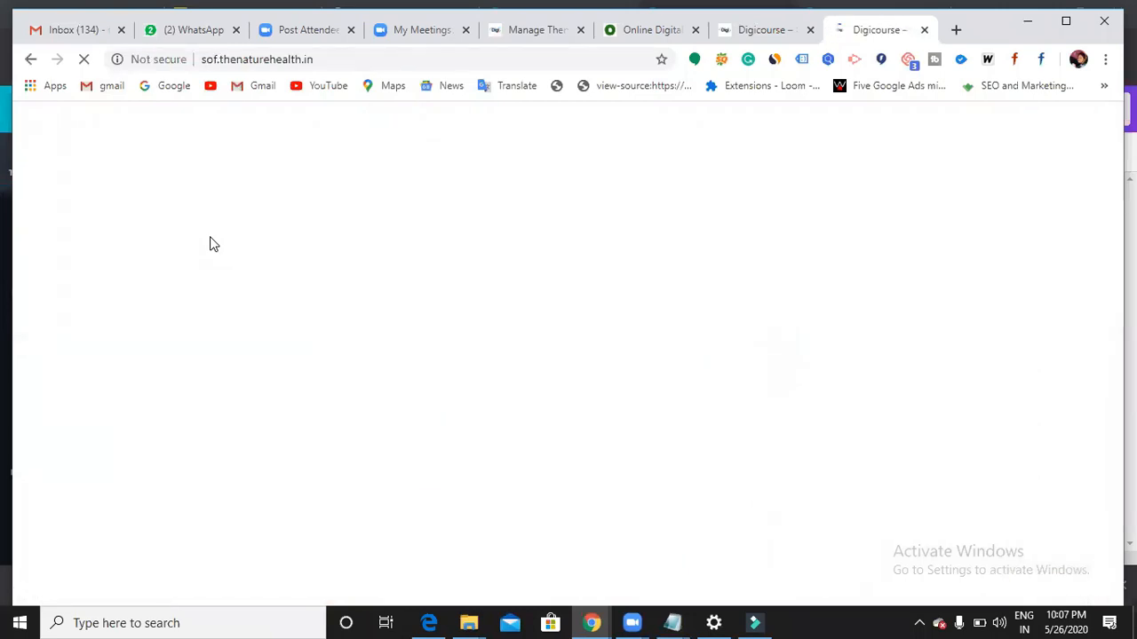
scroll(329, 463, "down", 5)
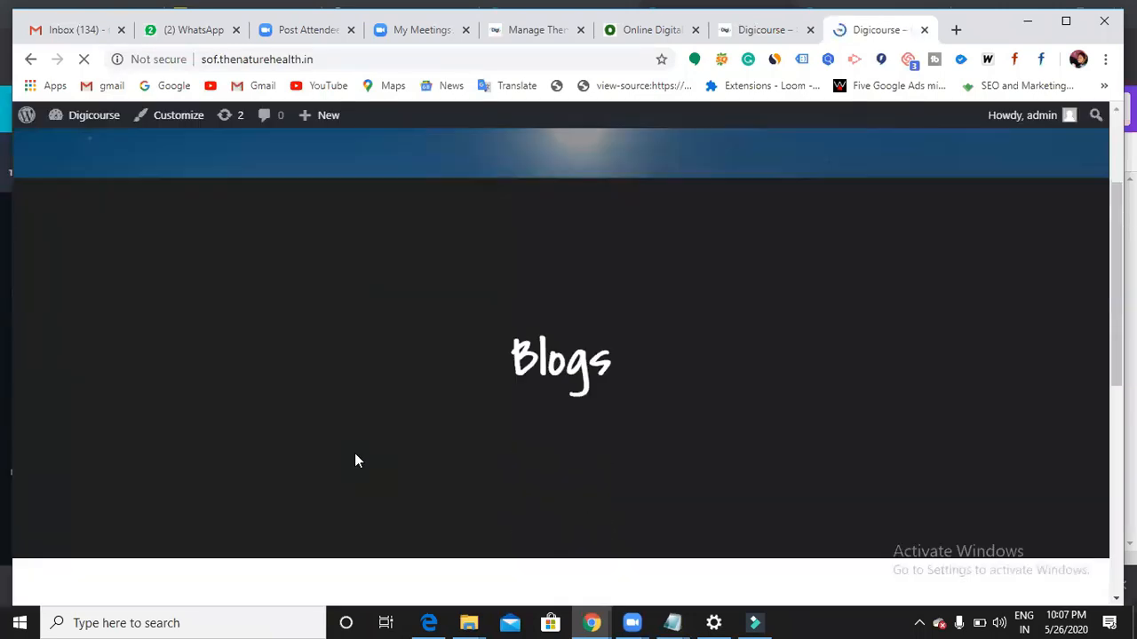
scroll(502, 415, "down", 1)
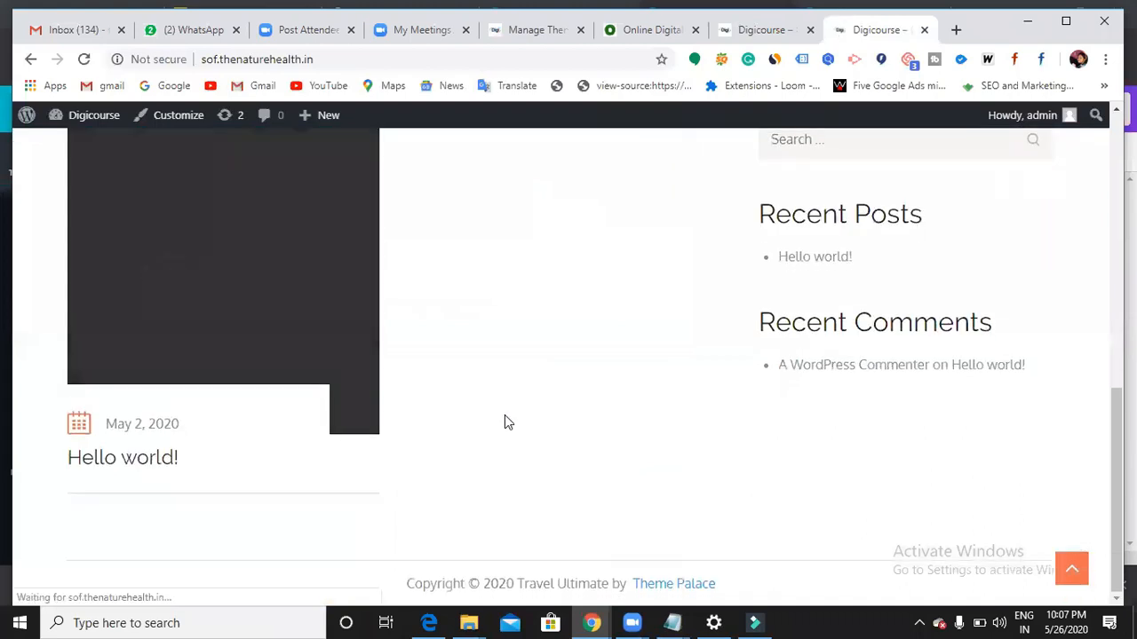
scroll(505, 414, "up", 6)
scroll(505, 415, "up", 2)
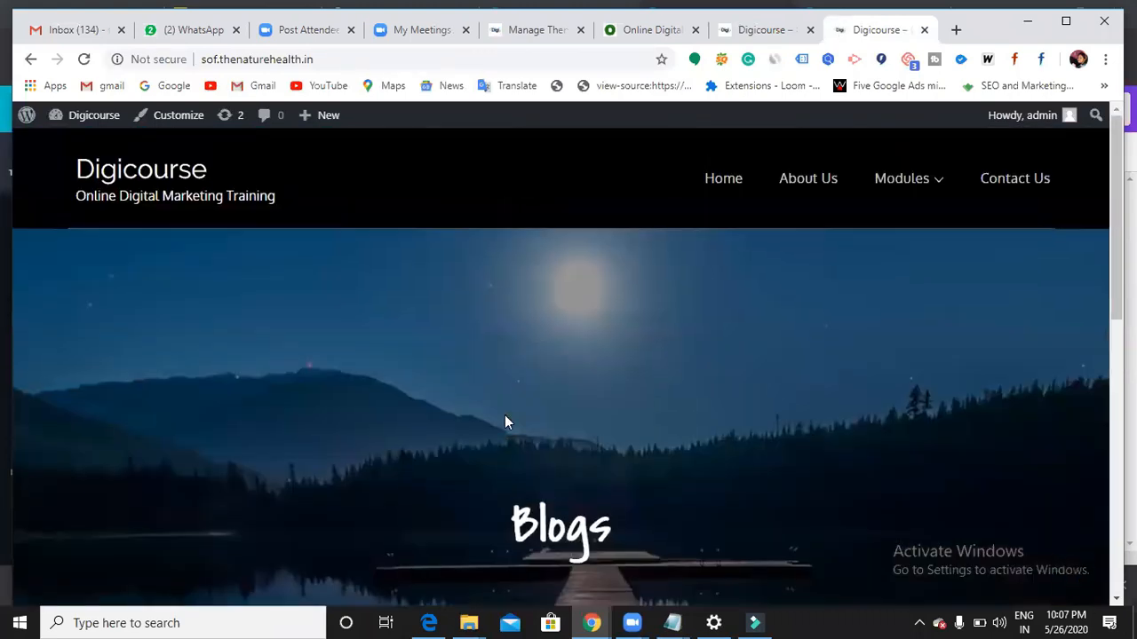
scroll(505, 416, "down", 5)
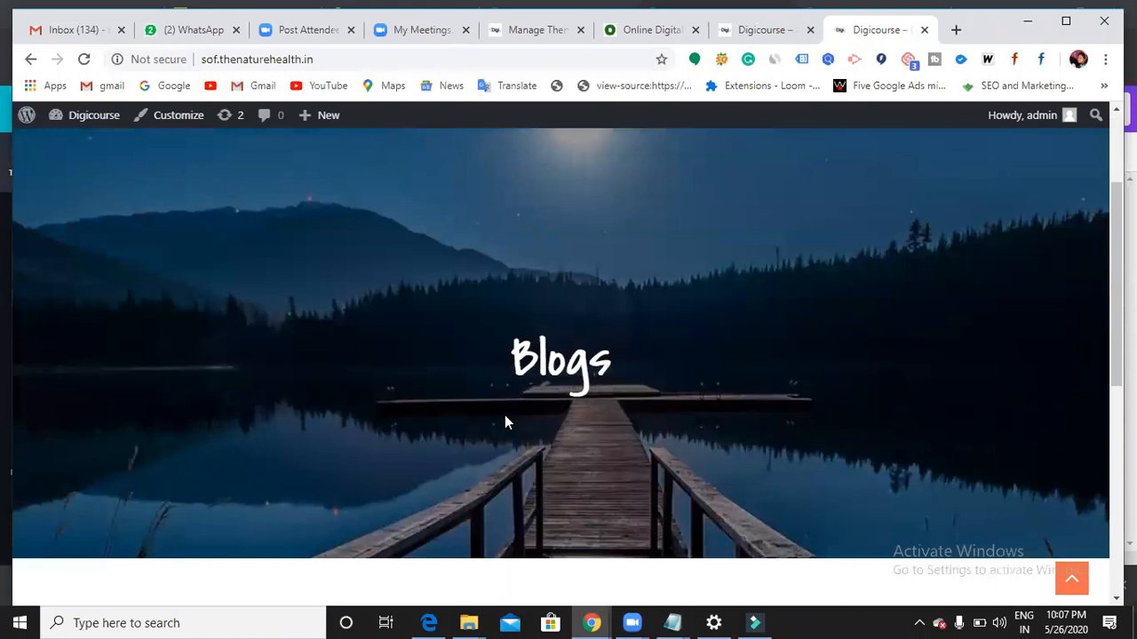
scroll(505, 422, "up", 5)
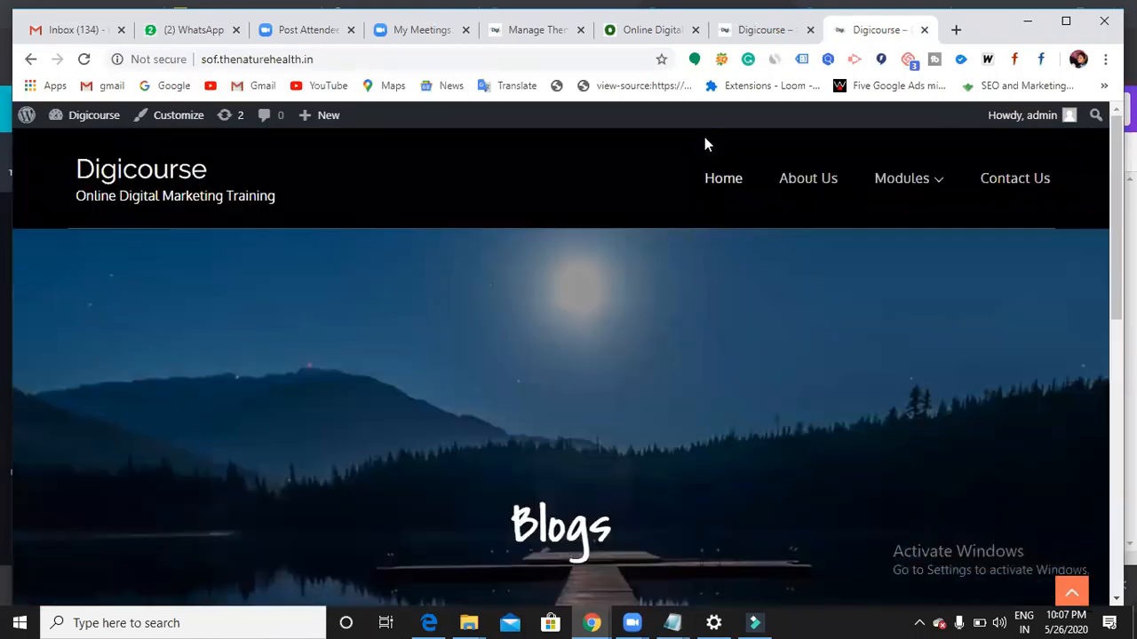
left_click(761, 38)
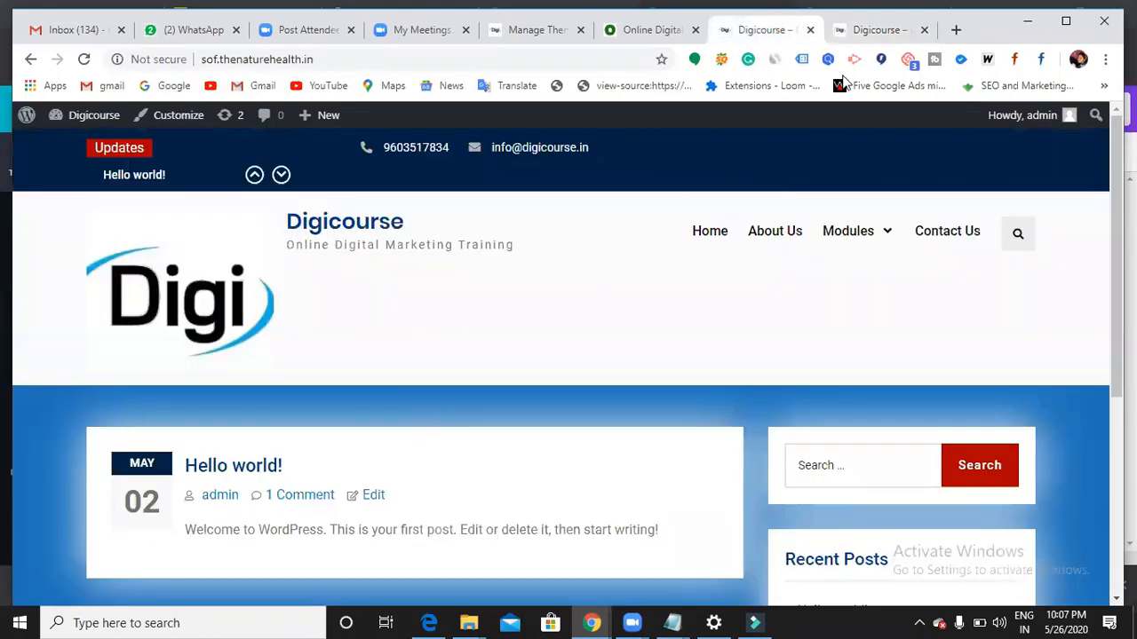
left_click(871, 34)
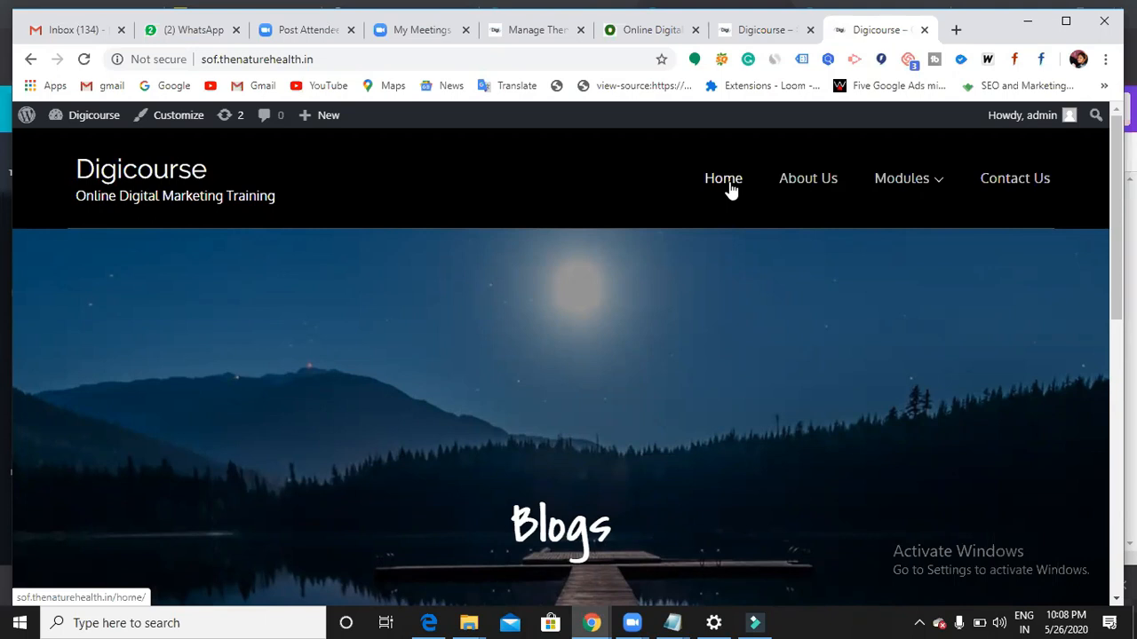
mouse_move(965, 177)
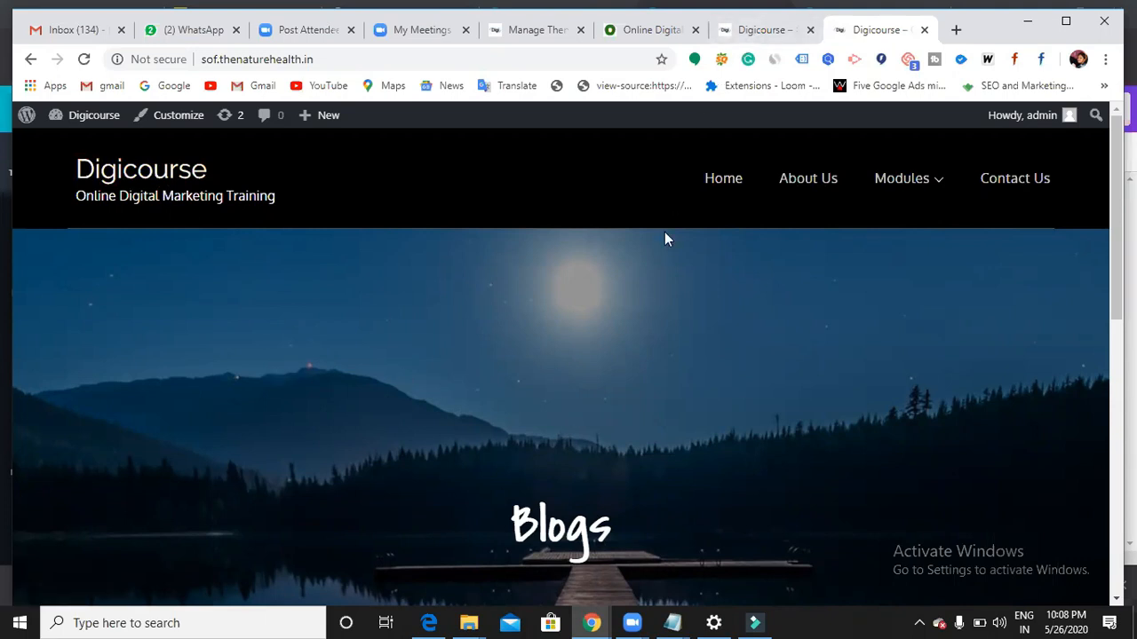
Set digi-logo-2.jpg as the site logo in Site Identity and crop it.
left_click(543, 32)
left_click(48, 369)
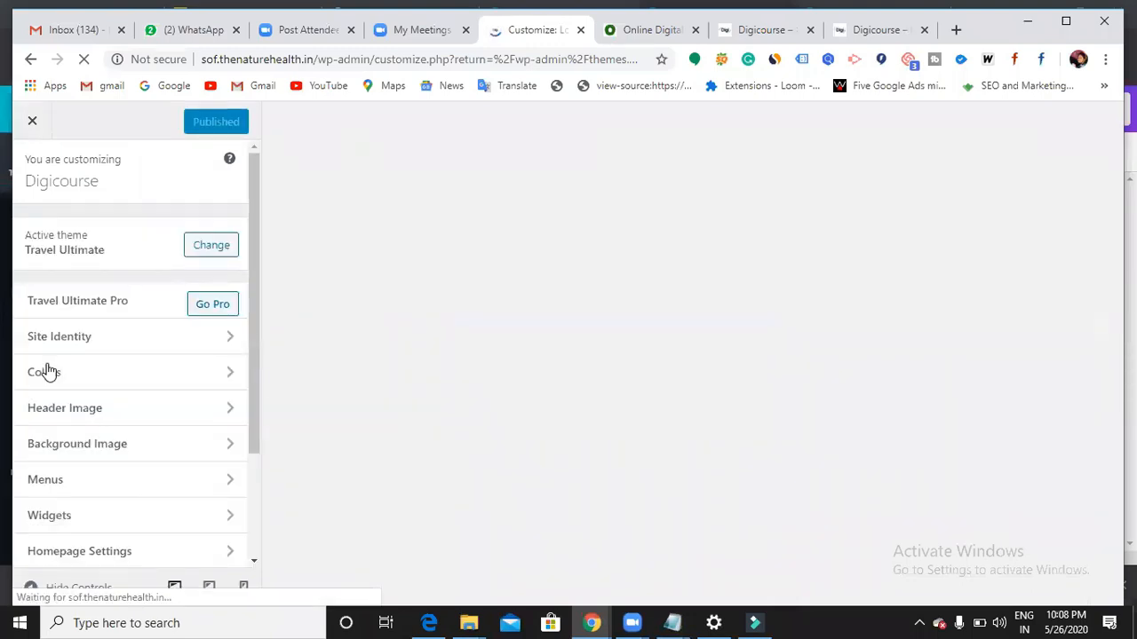
left_click(166, 347)
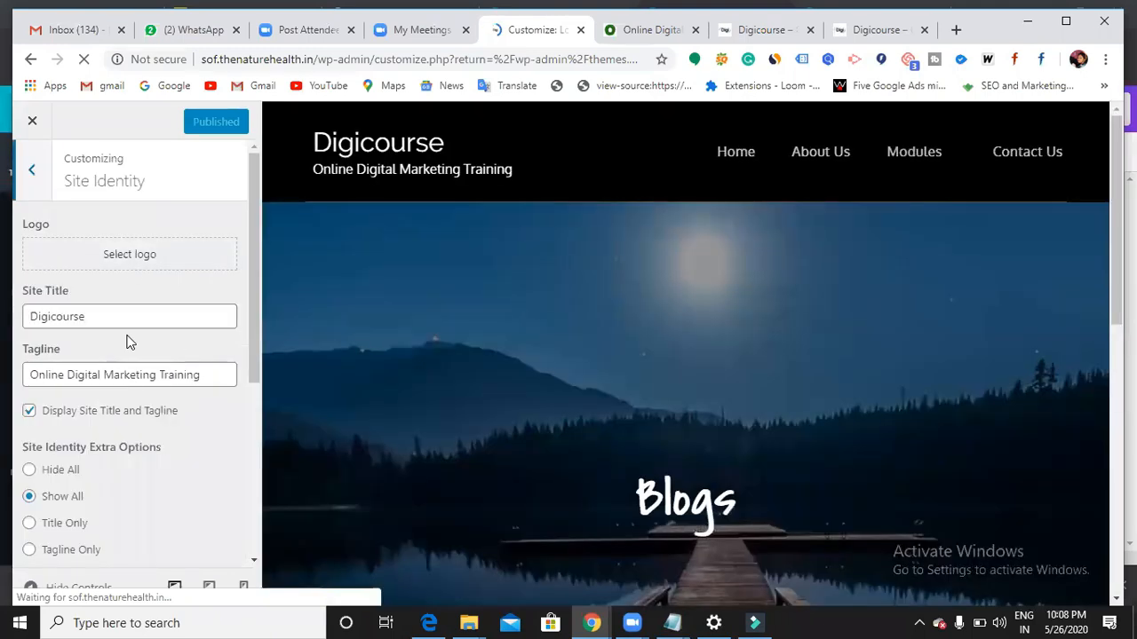
left_click(132, 264)
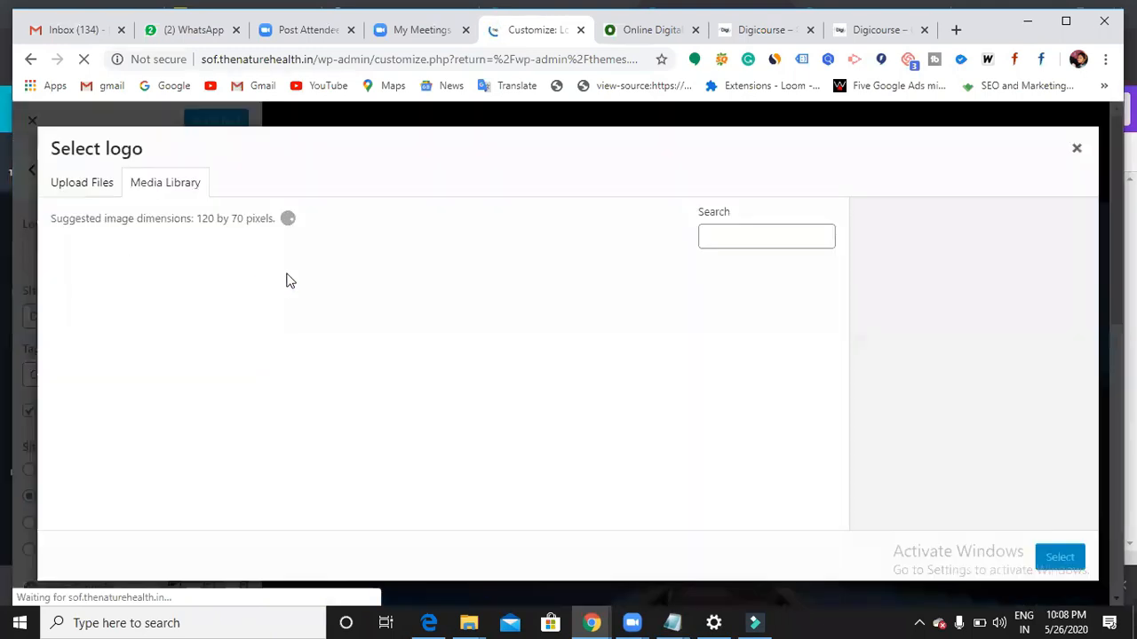
left_click(252, 342)
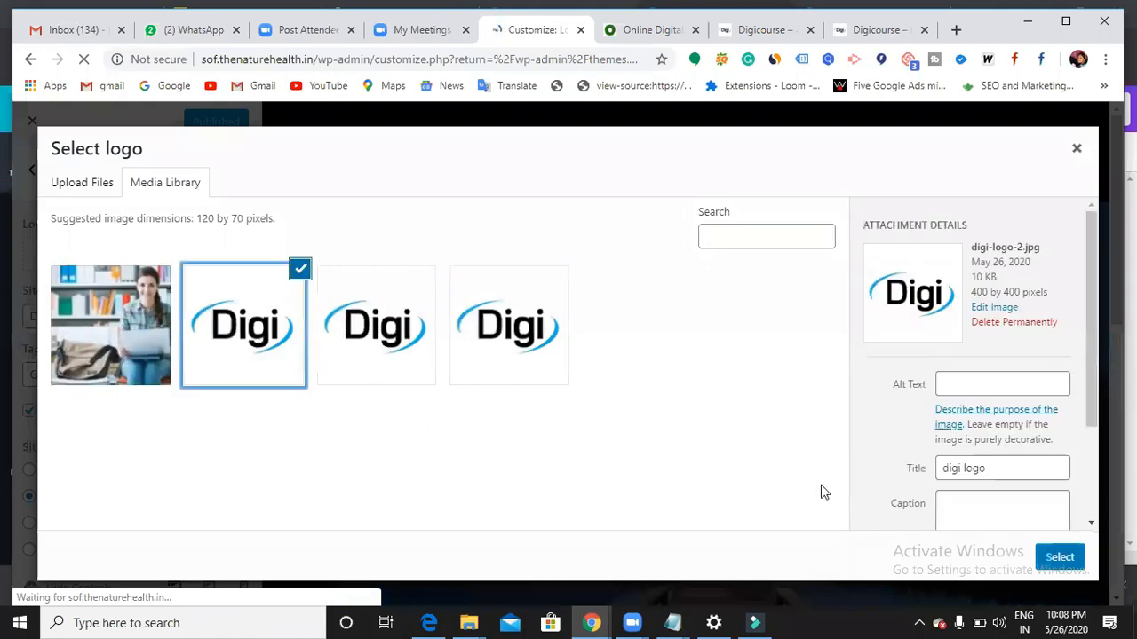
left_click(1057, 558)
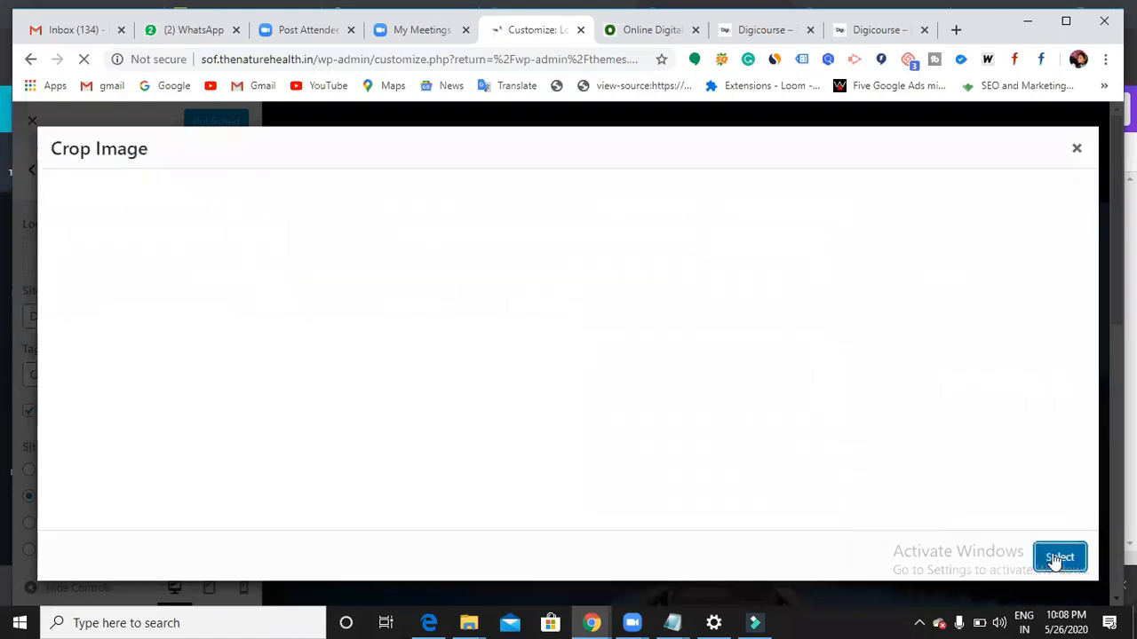
left_click(1051, 557)
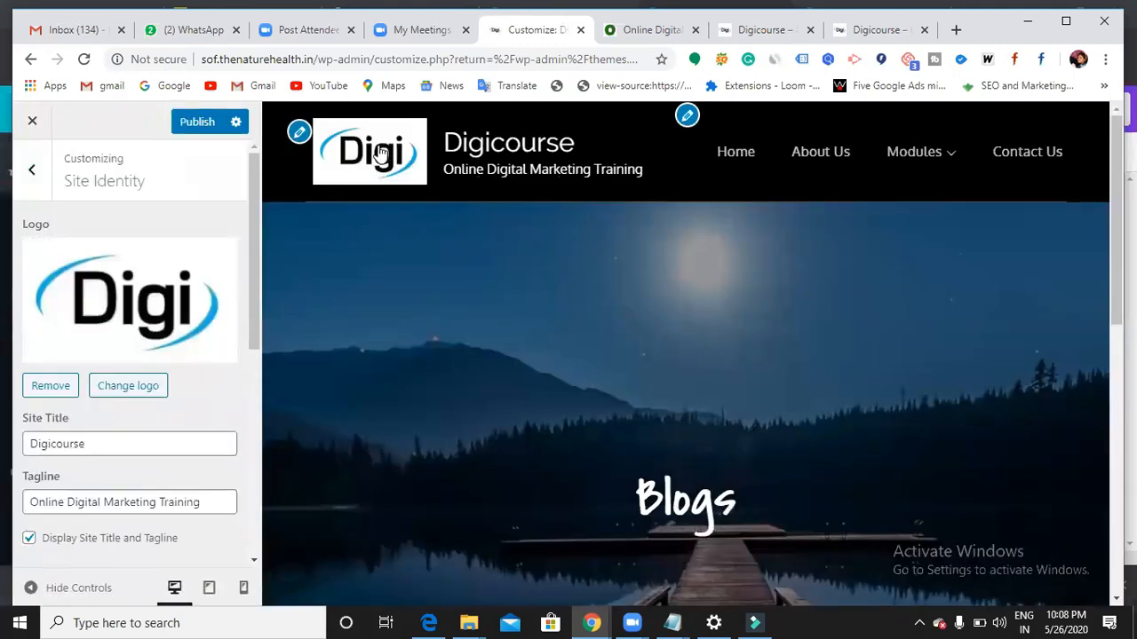
After trying Hide All, Show All and Title Only, choose Logo + Title and publish.
scroll(168, 418, "down", 1)
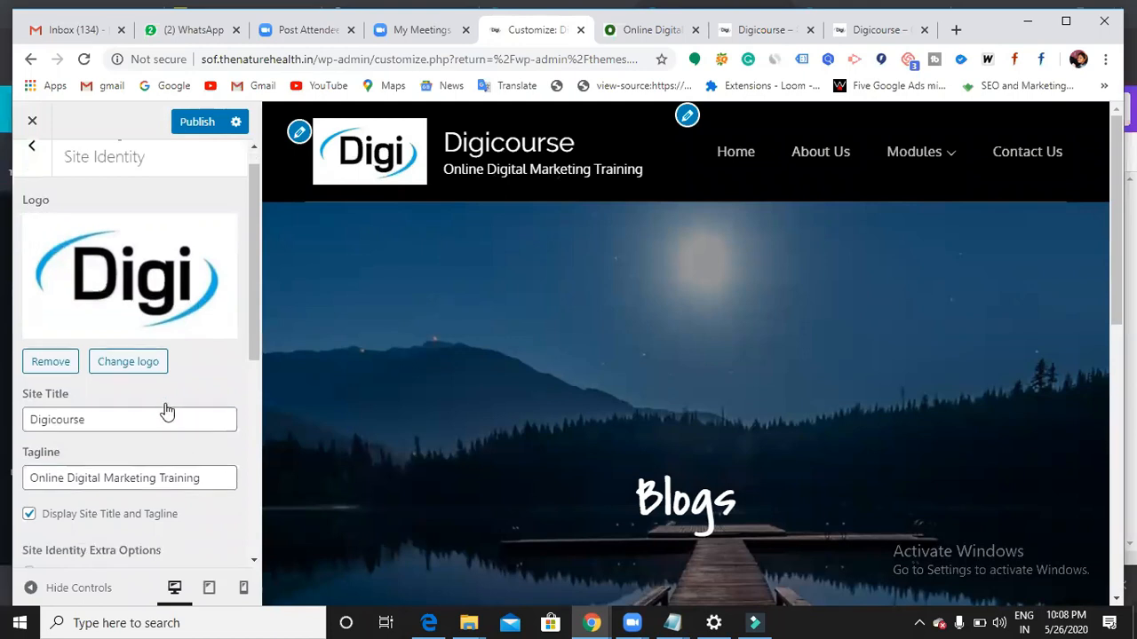
scroll(166, 412, "down", 3)
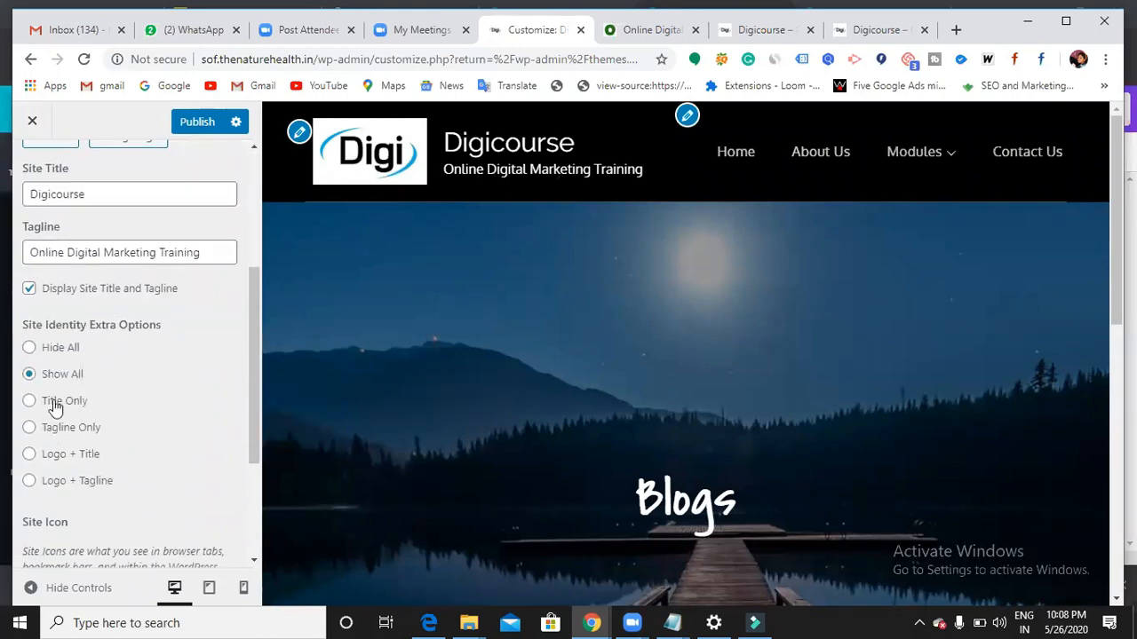
left_click(30, 349)
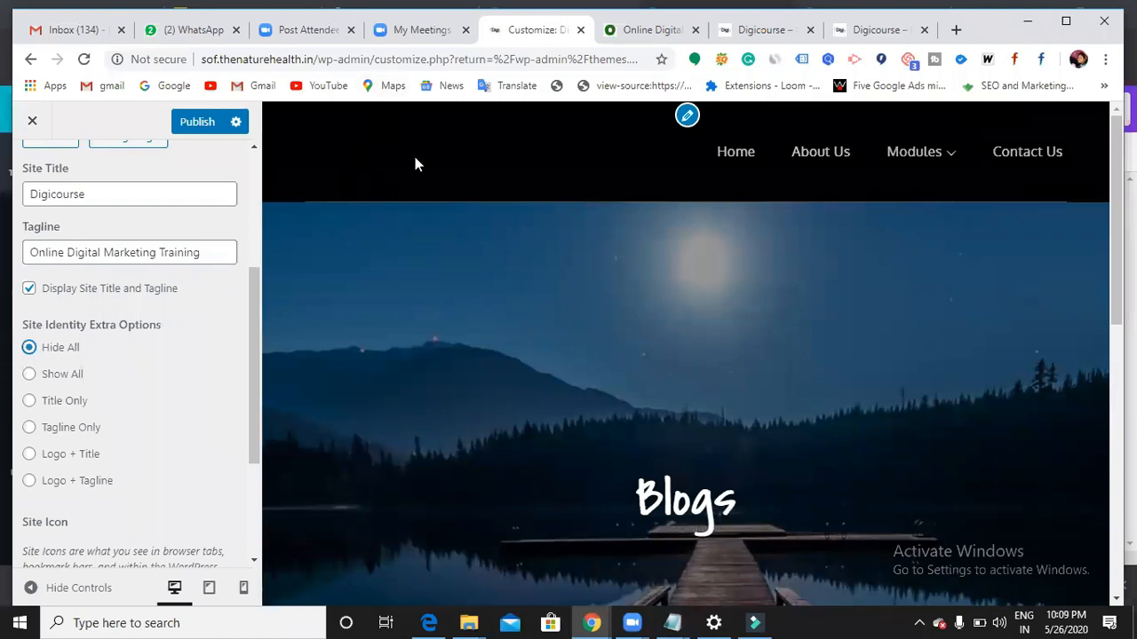
left_click(30, 379)
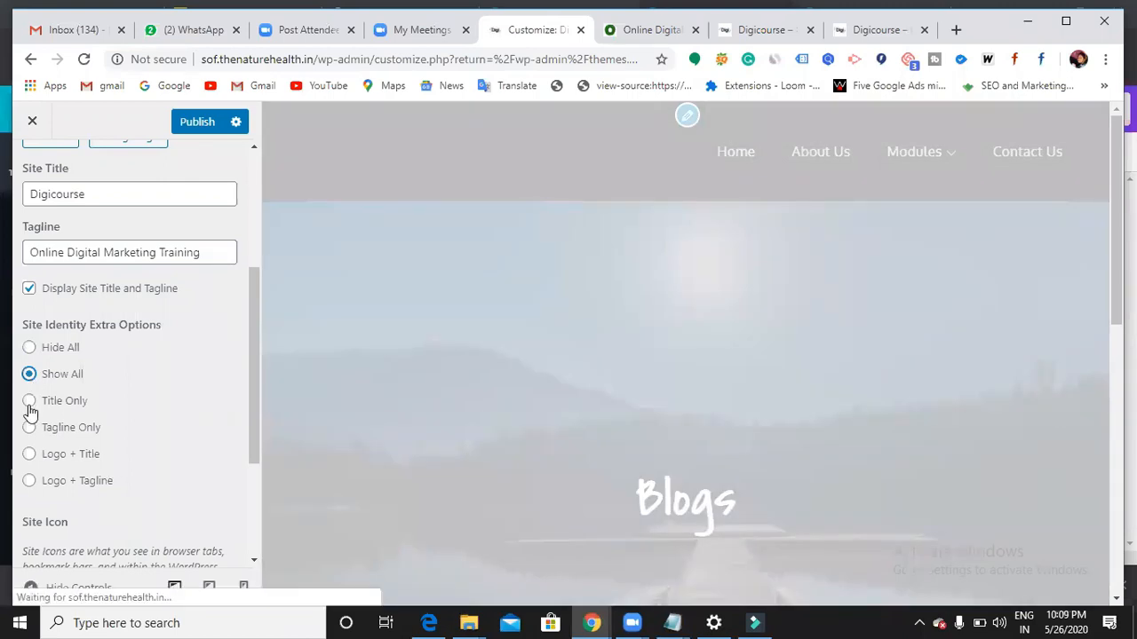
left_click(30, 407)
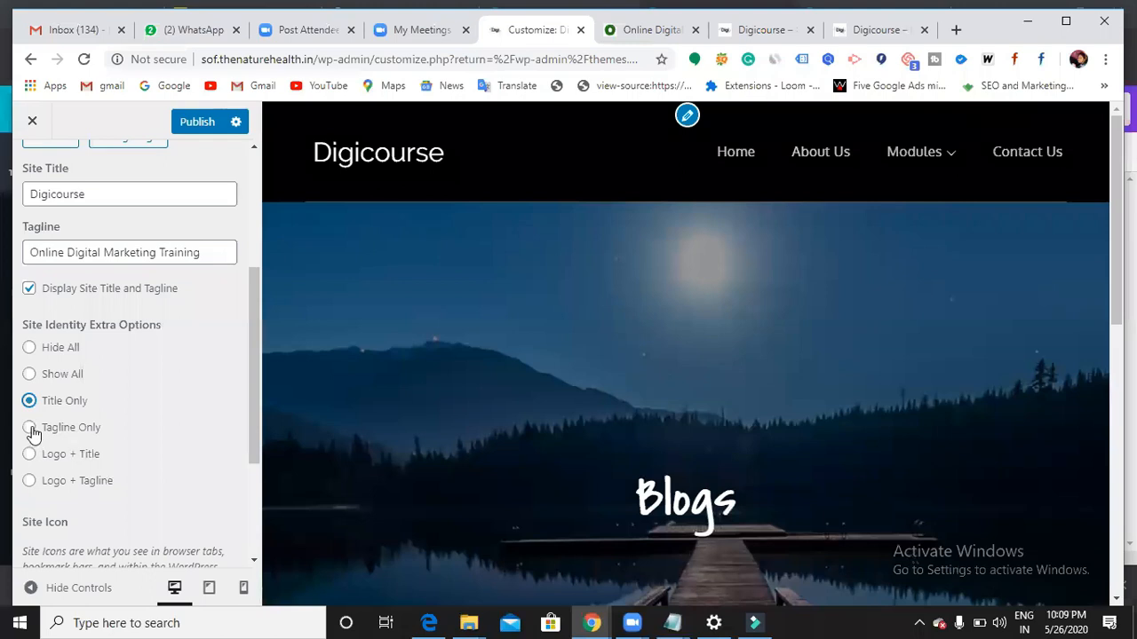
left_click(29, 454)
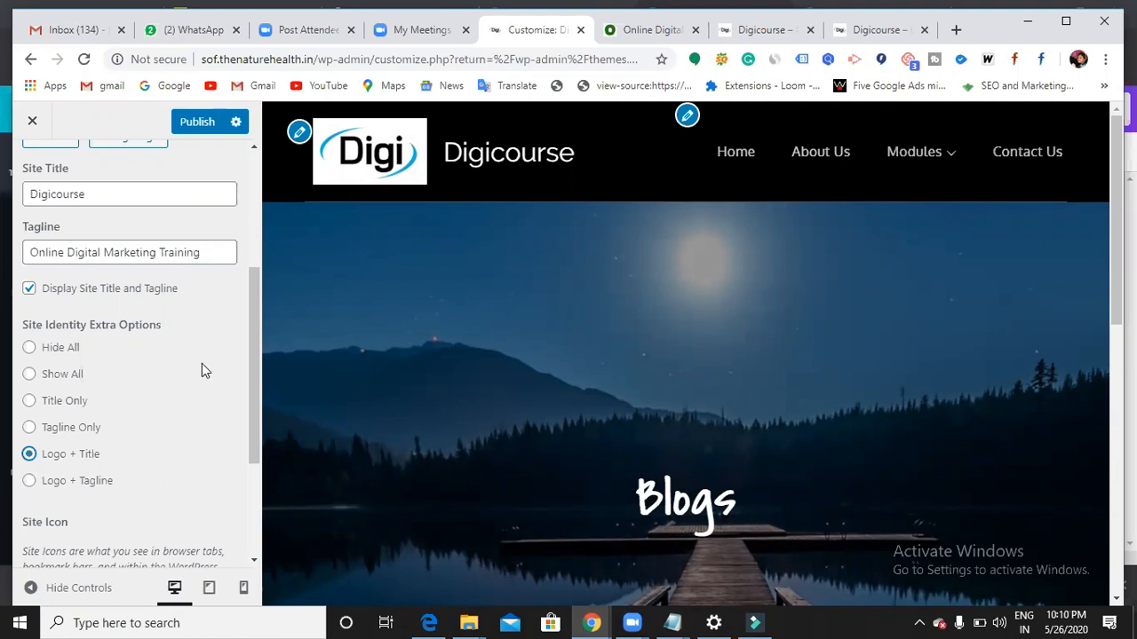
scroll(80, 455, "down", 1)
scroll(80, 455, "down", 1)
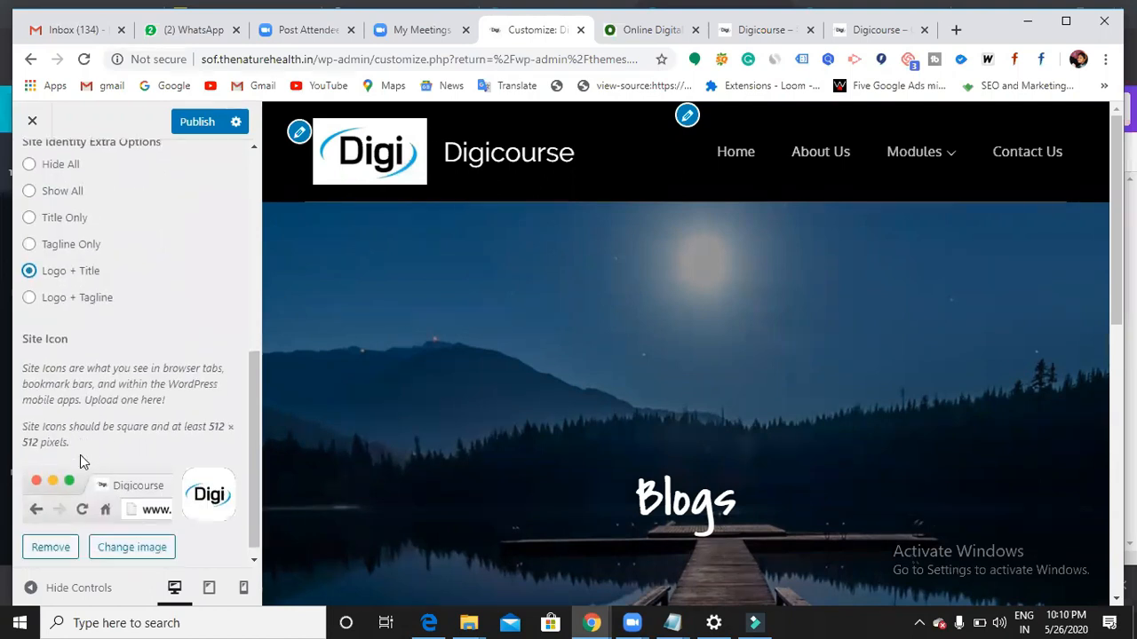
scroll(67, 327, "up", 4)
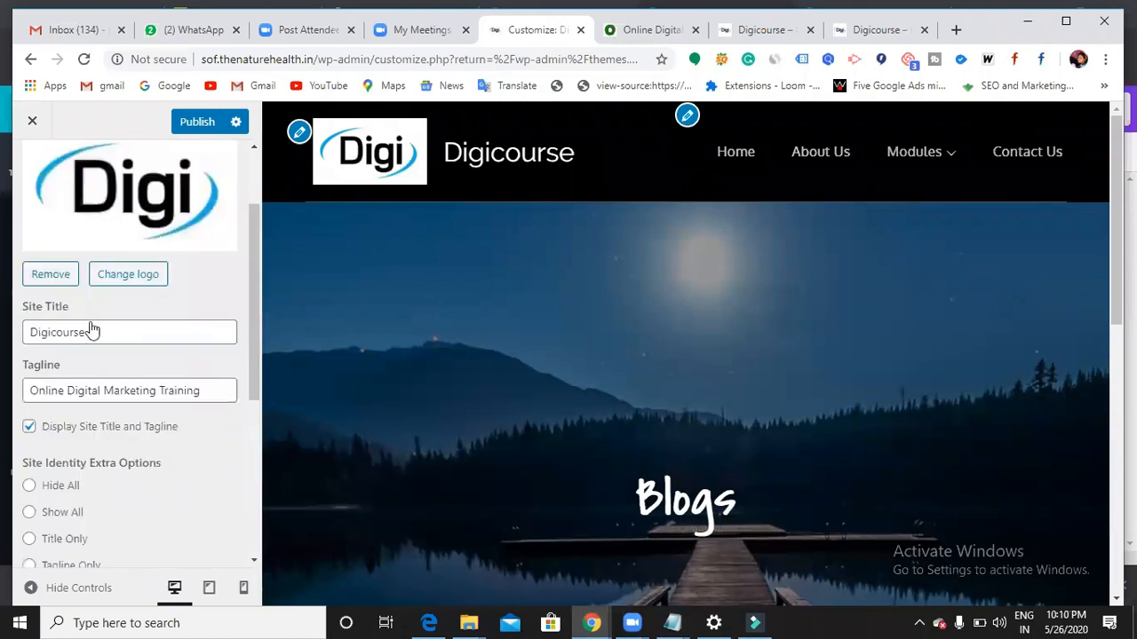
left_click(197, 125)
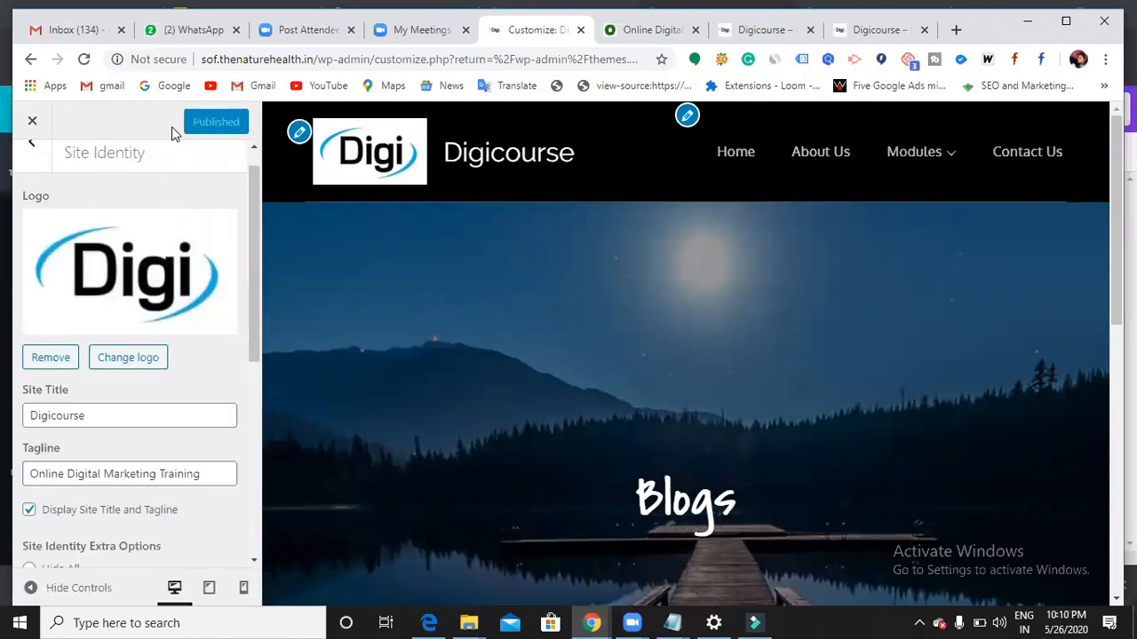
scroll(27, 191, "up", 1)
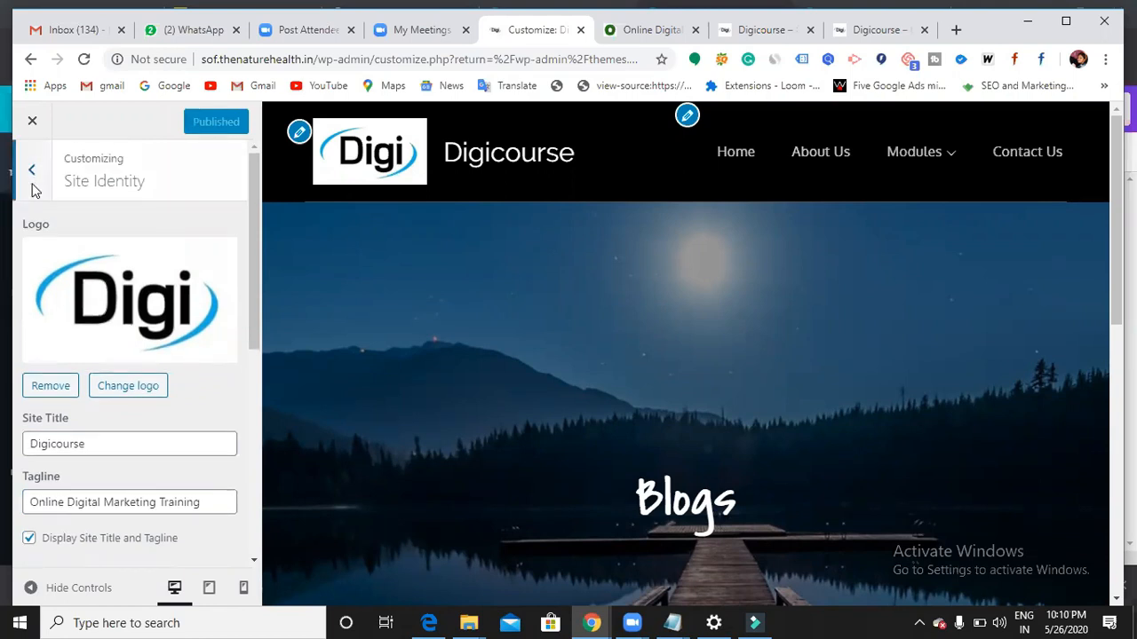
left_click(31, 171)
Try red, orange, yellow and blue site title colours, then set the title back to white.
left_click(93, 384)
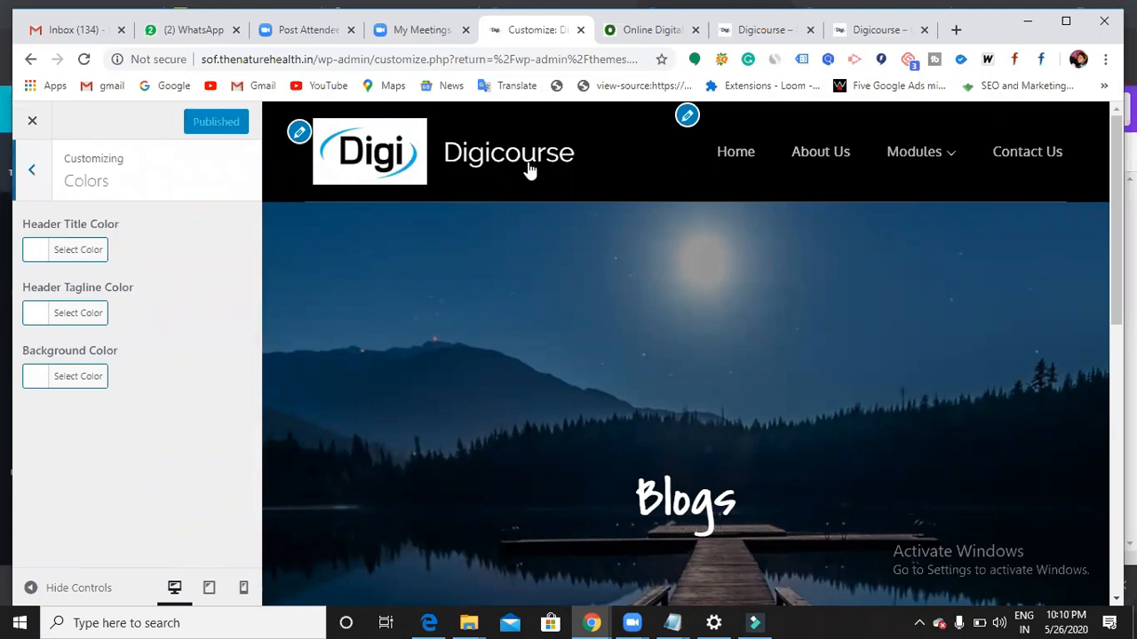
left_click(38, 257)
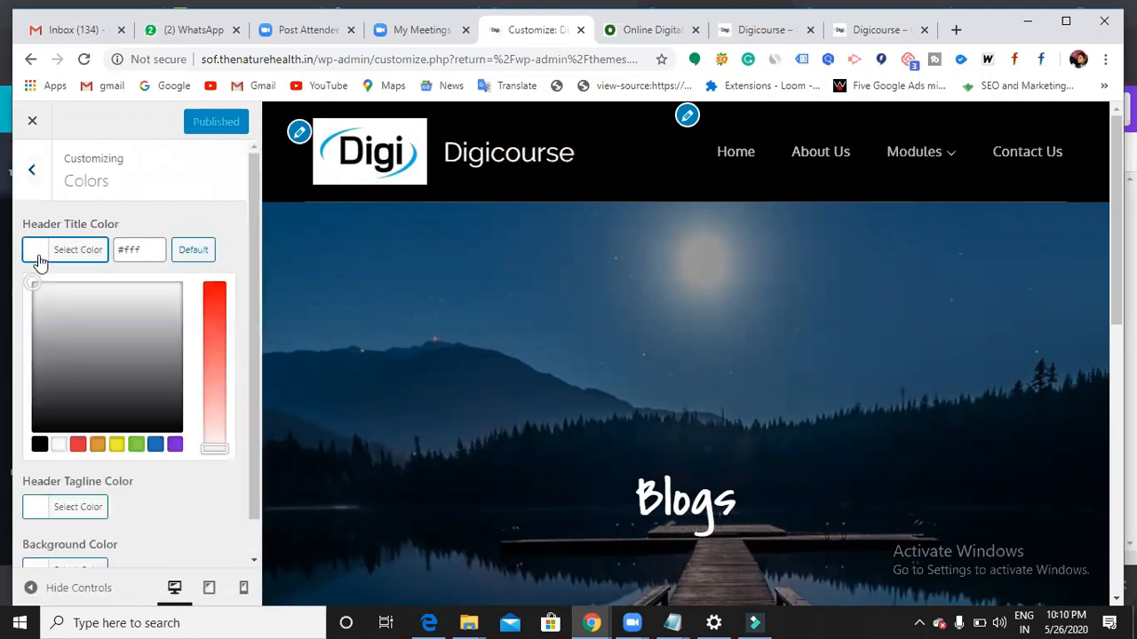
left_click(78, 445)
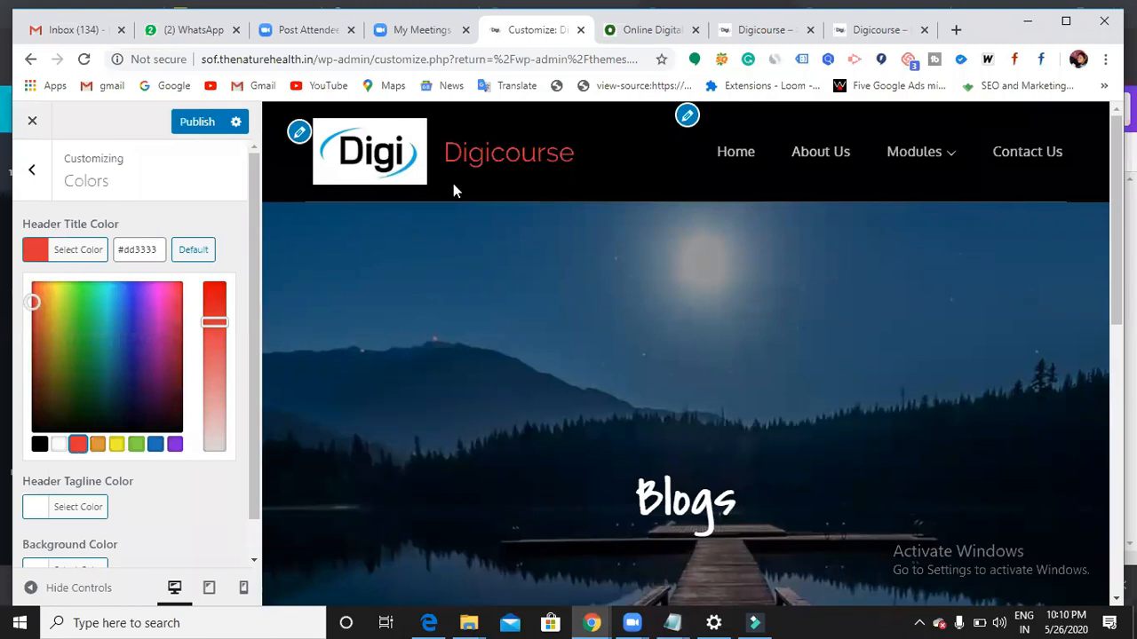
left_click(98, 445)
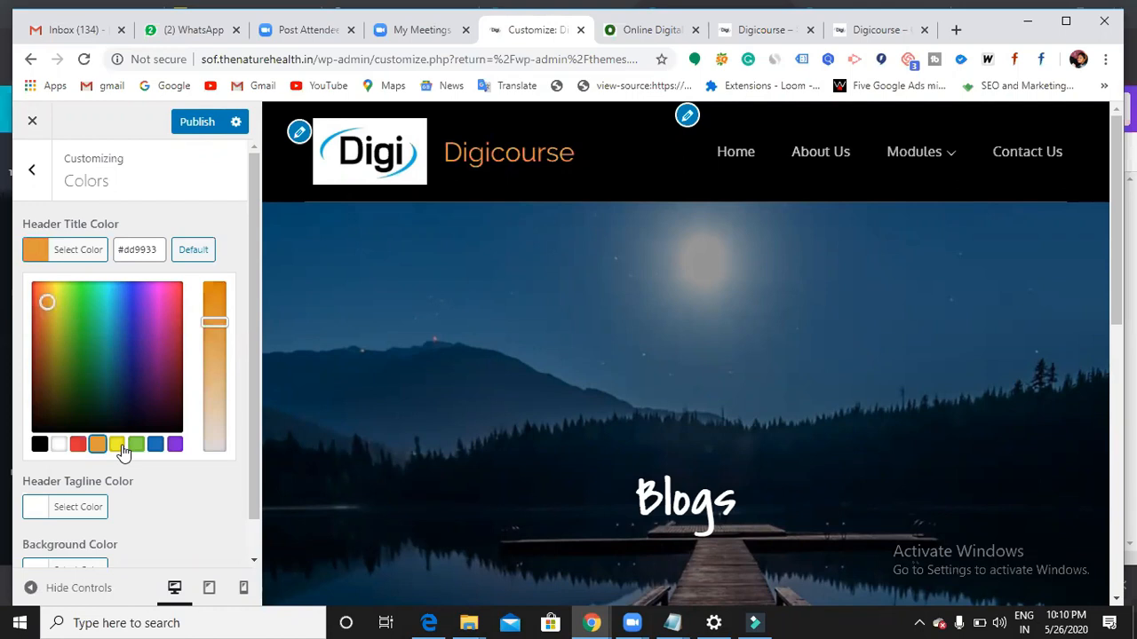
left_click(120, 447)
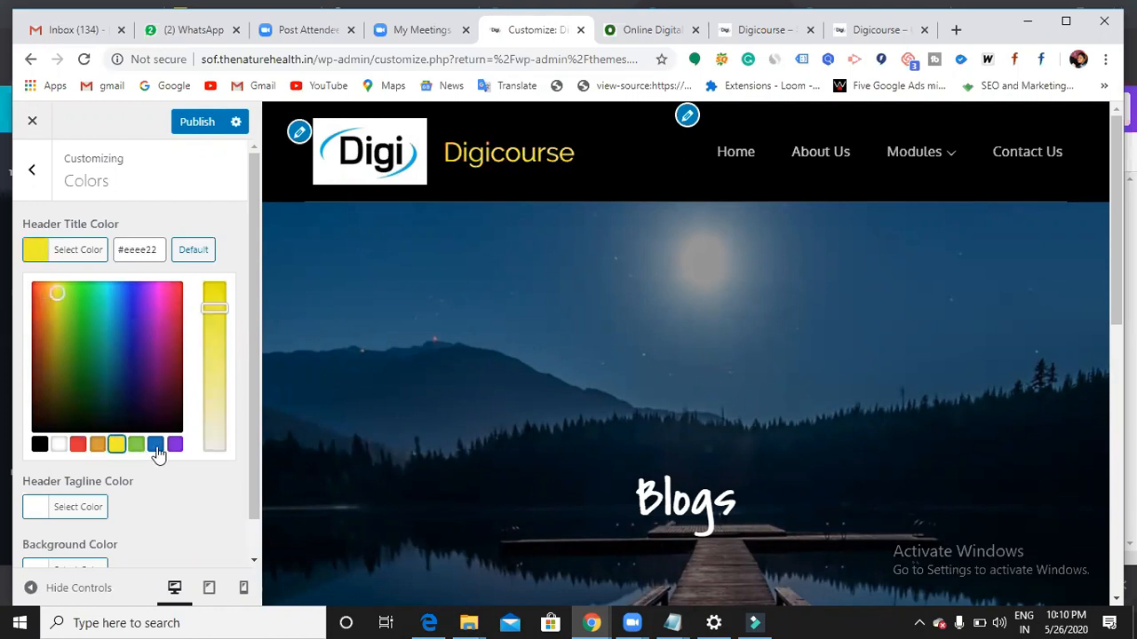
left_click(156, 447)
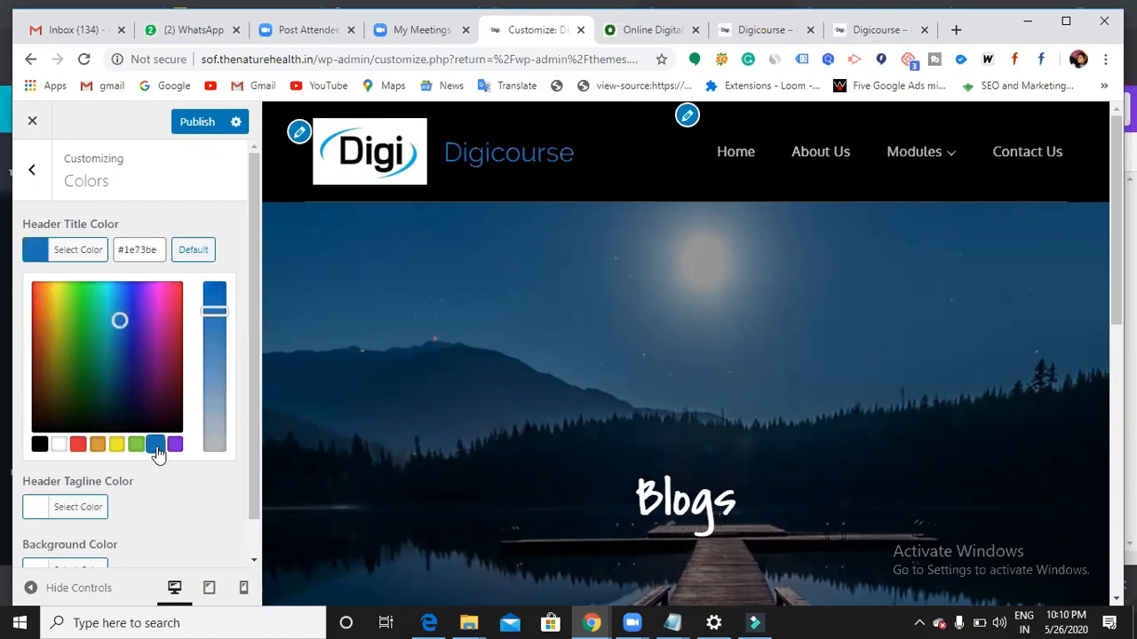
left_click(60, 451)
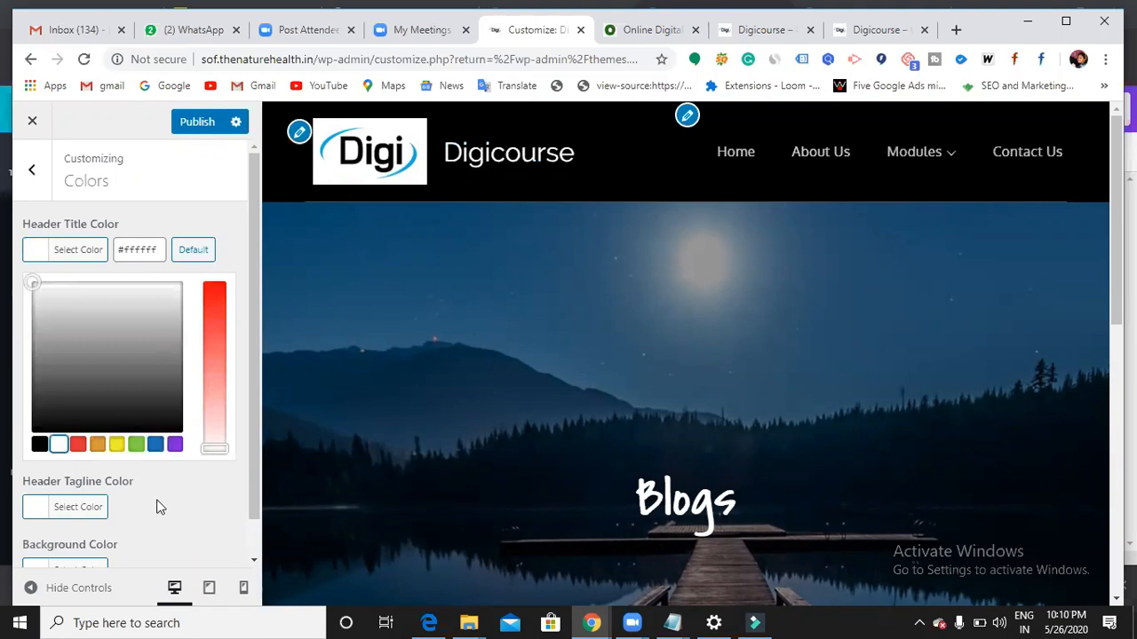
Make the header tagline colour red.
scroll(157, 506, "down", 1)
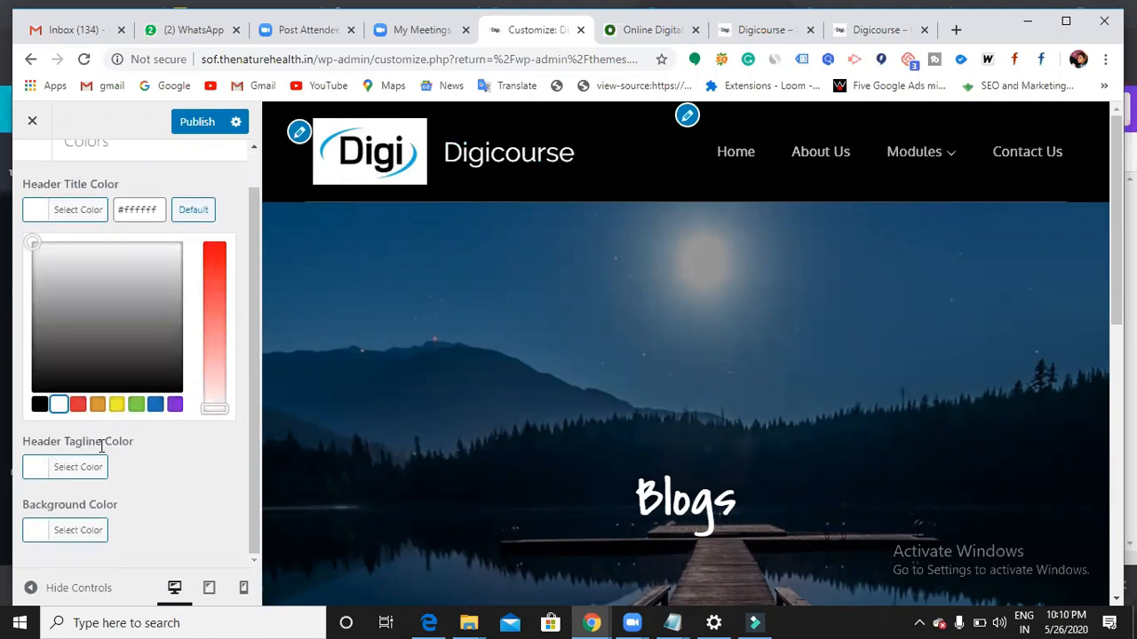
left_click(50, 472)
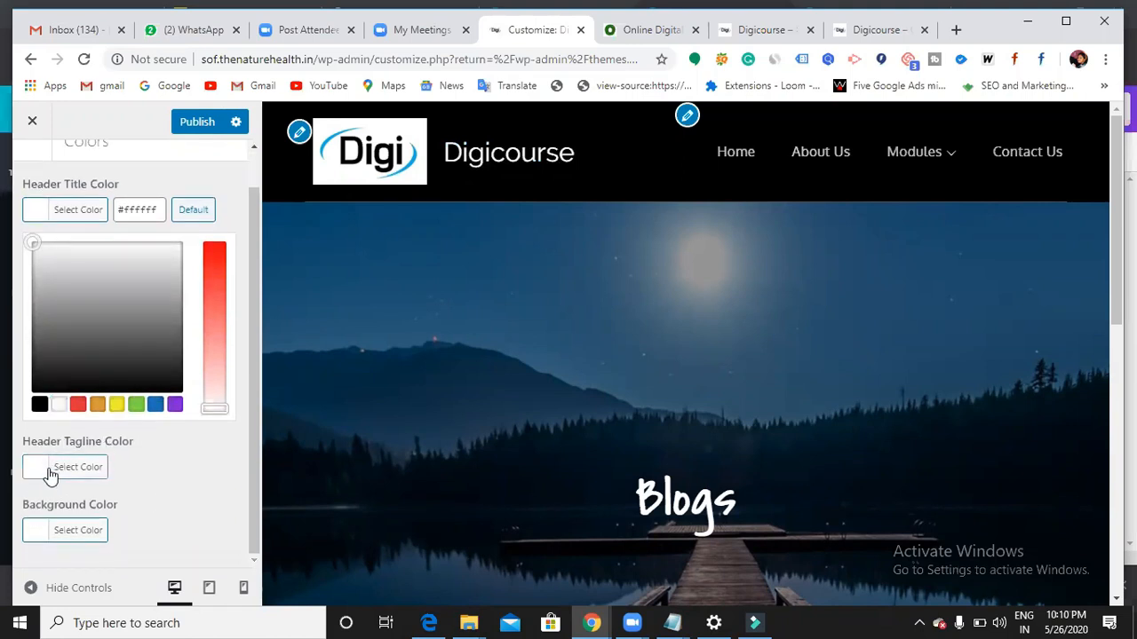
left_click(77, 470)
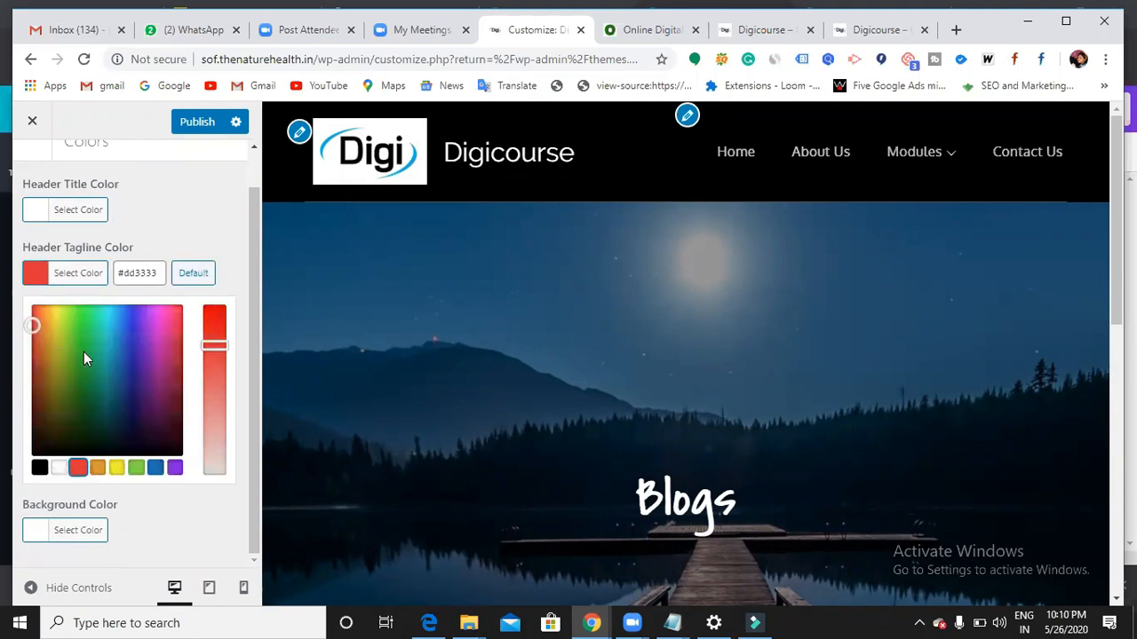
After trying yellow and green, set the page background to red #dd3333 and publish.
left_click(46, 536)
scroll(630, 382, "down", 6)
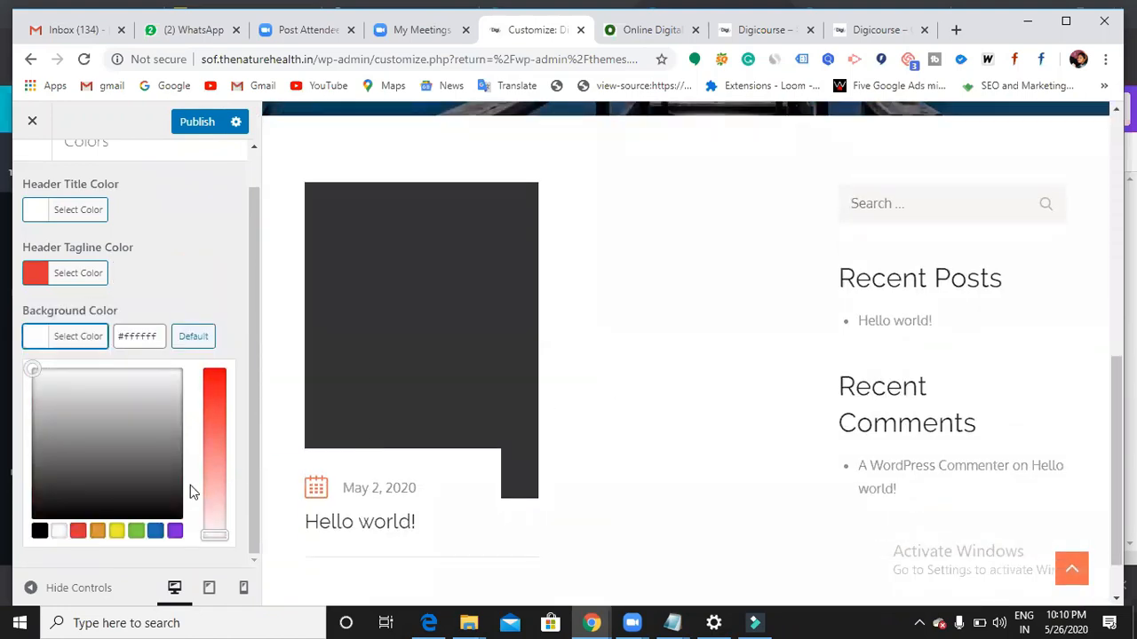
left_click(78, 531)
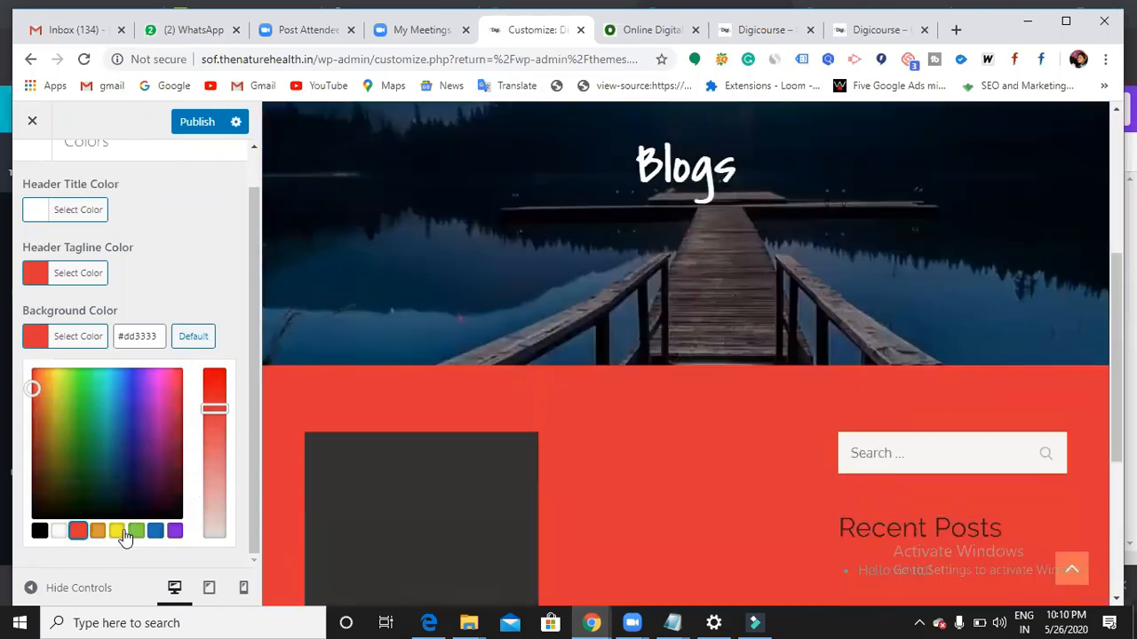
left_click(119, 532)
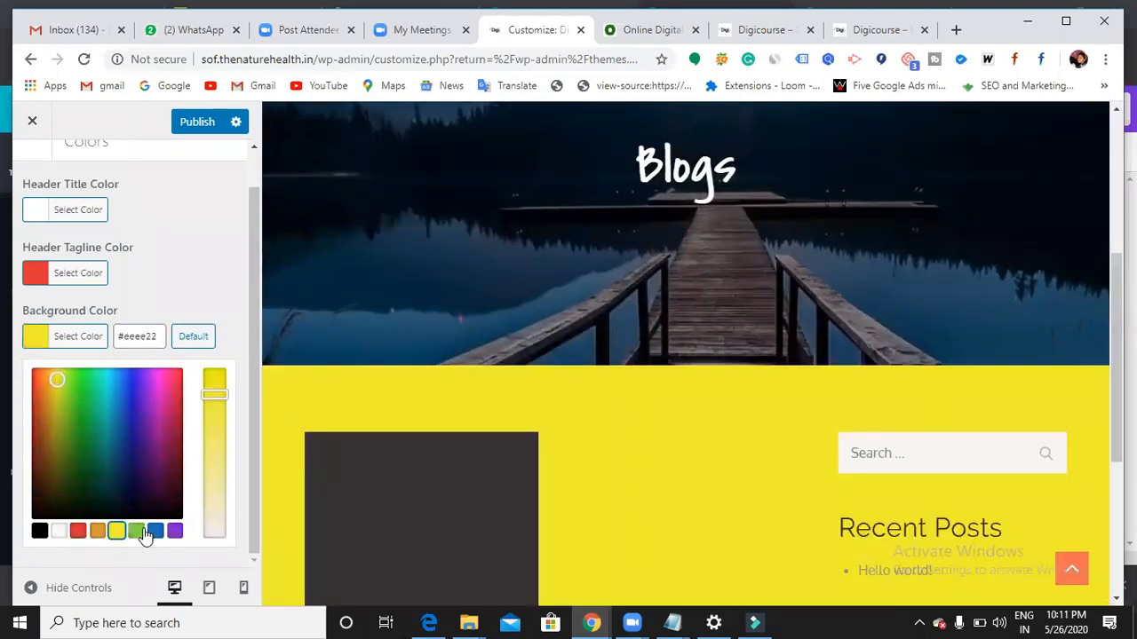
left_click(137, 532)
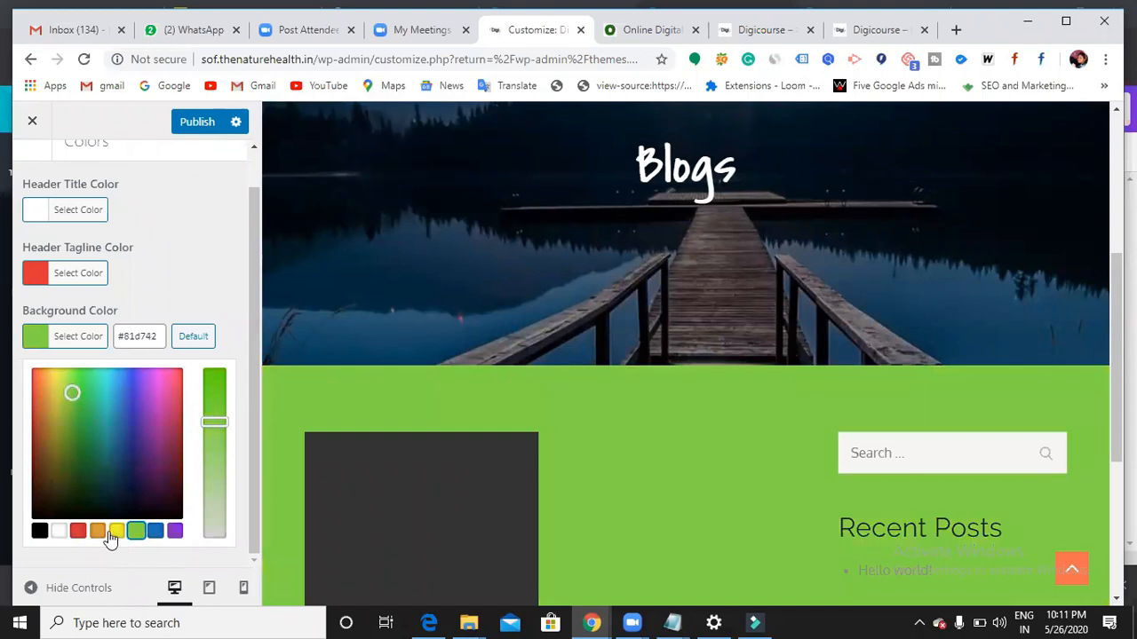
left_click(114, 534)
left_click(79, 531)
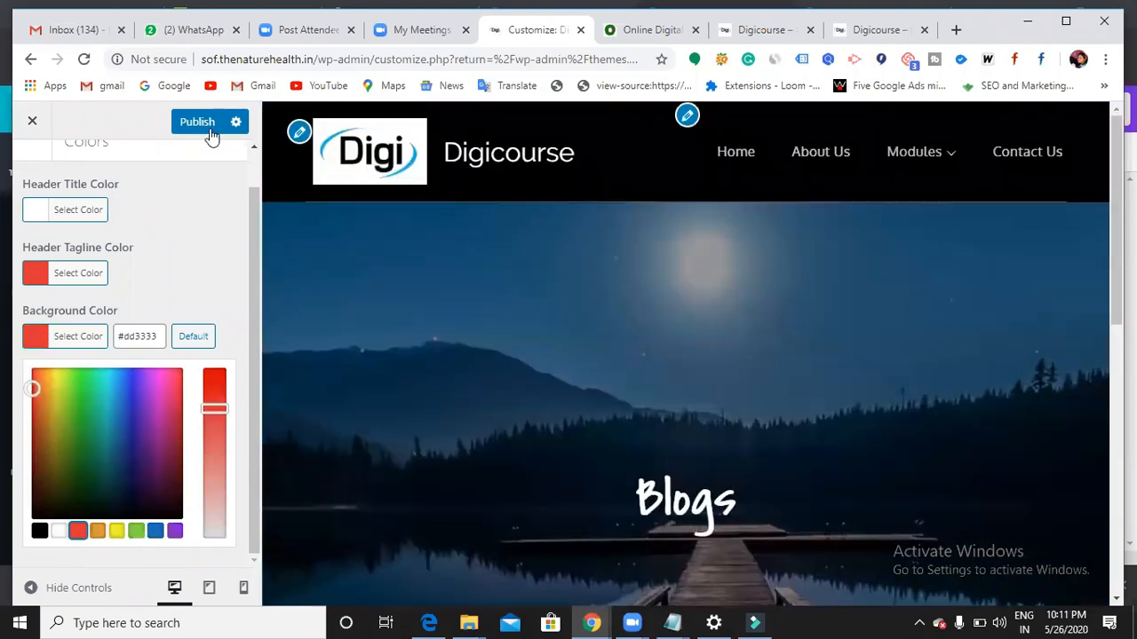
left_click(207, 123)
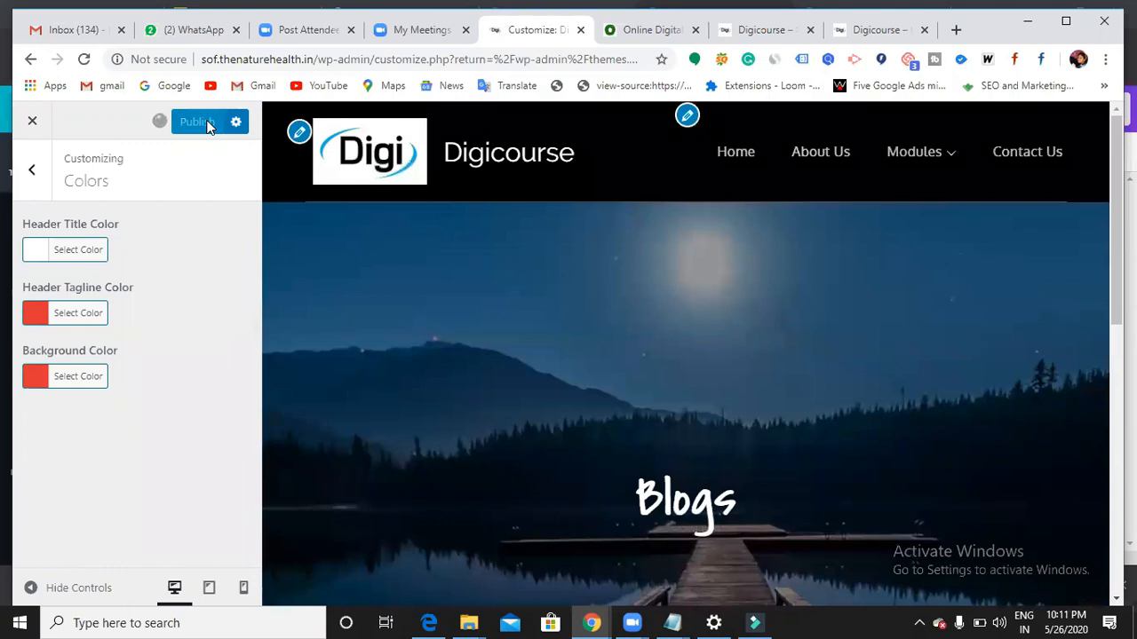
Replace the current header image with the suggested moonlit lake-and-pier picture and publish it.
left_click(43, 185)
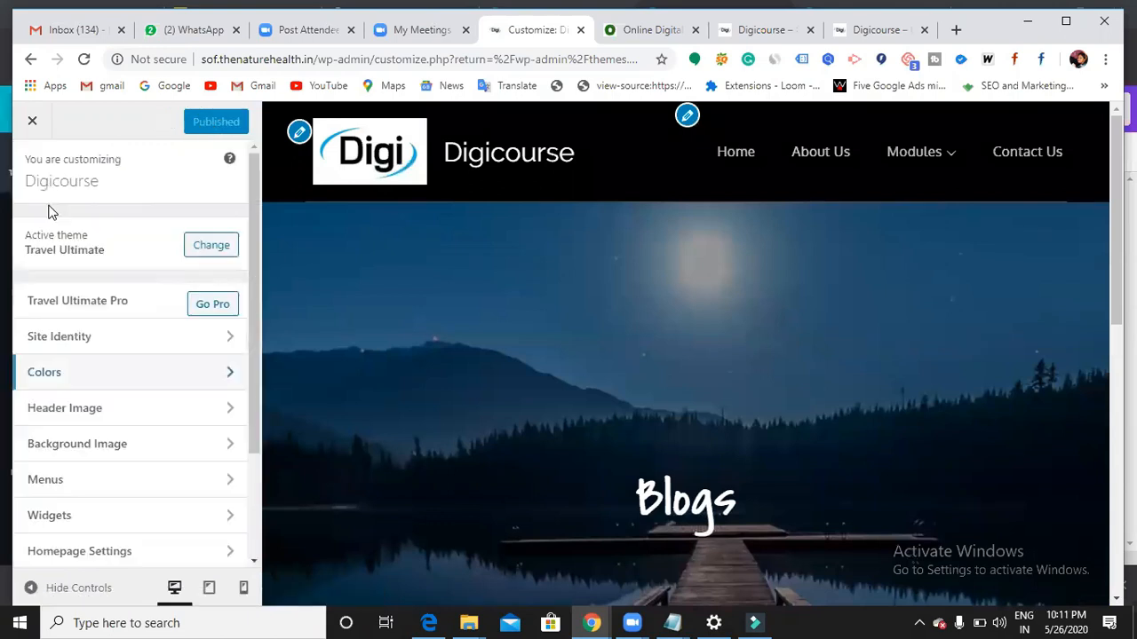
left_click(95, 412)
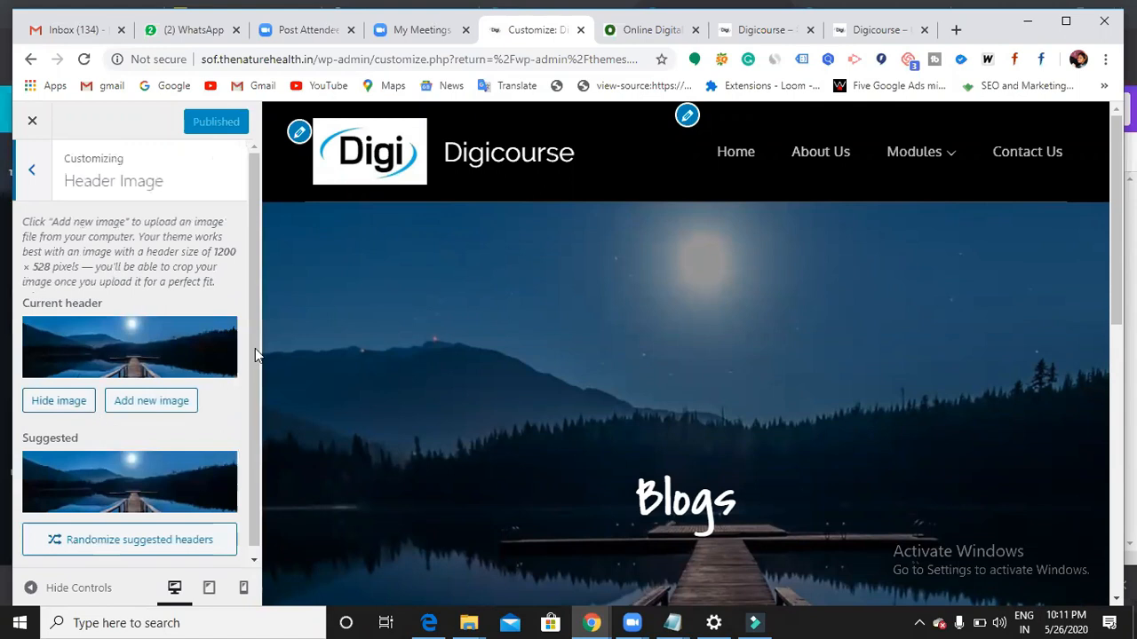
scroll(724, 274, "down", 5)
scroll(654, 199, "up", 5)
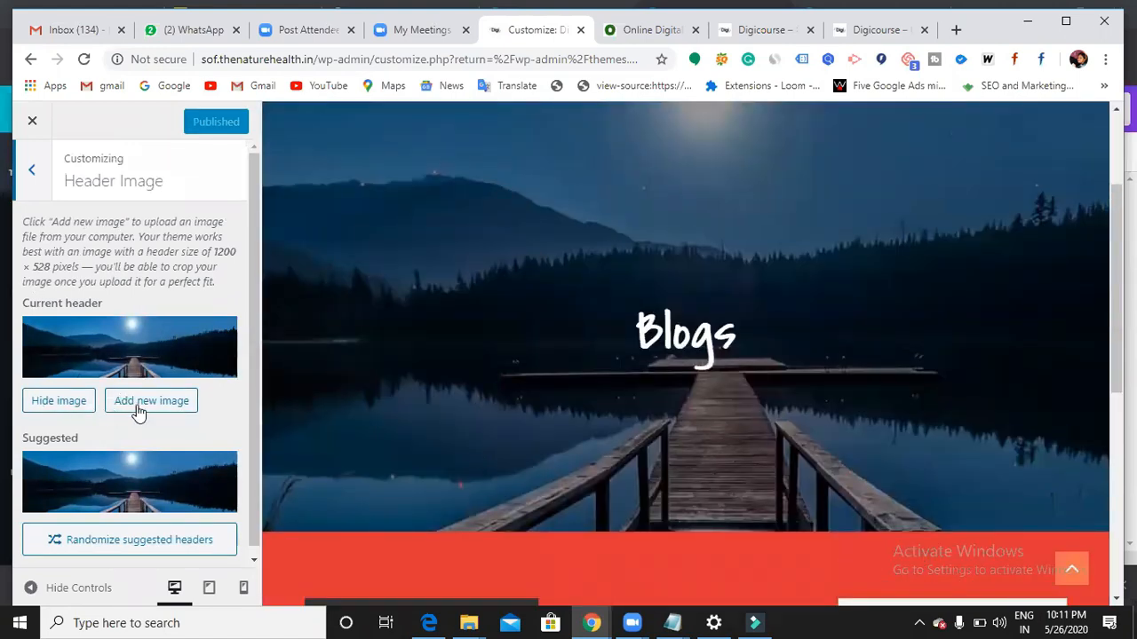
left_click(59, 402)
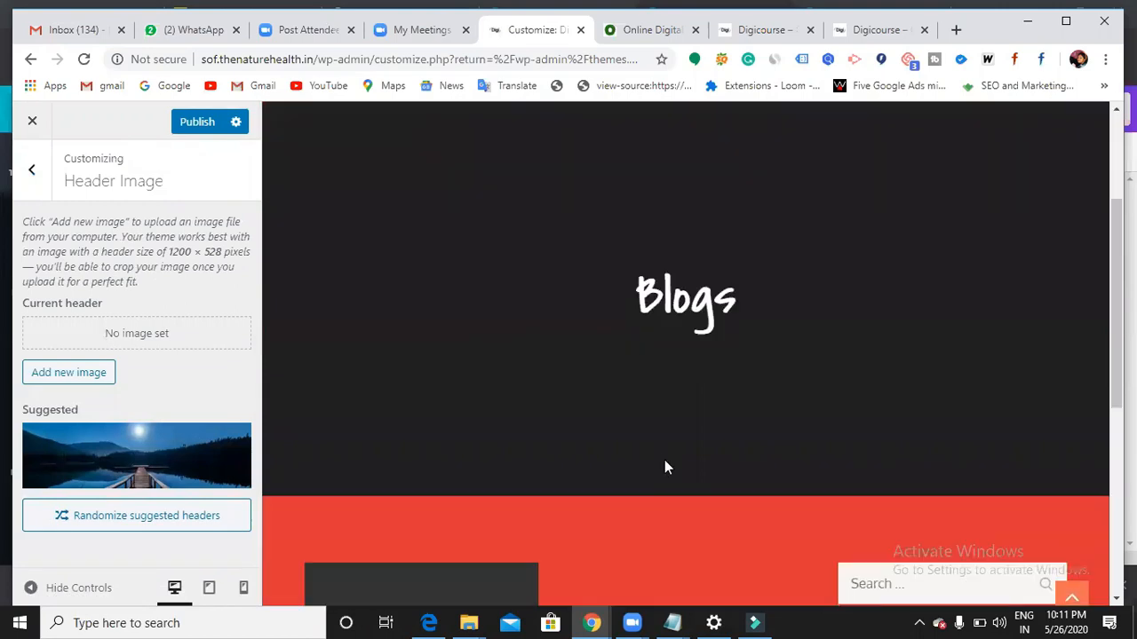
scroll(664, 465, "down", 4)
scroll(614, 254, "up", 4)
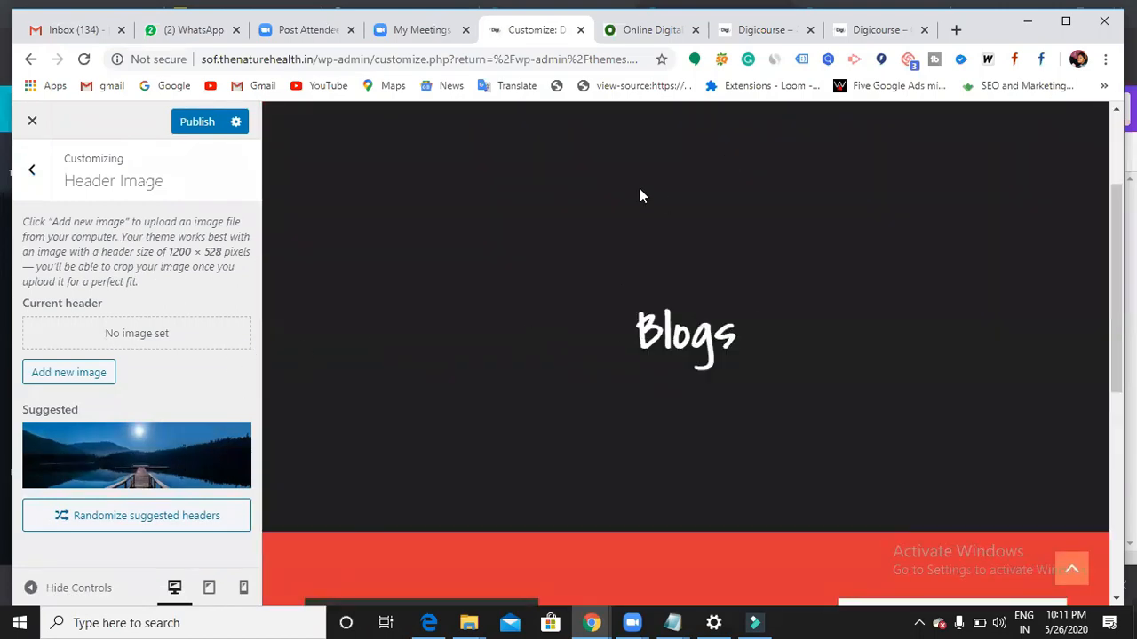
left_click(189, 460)
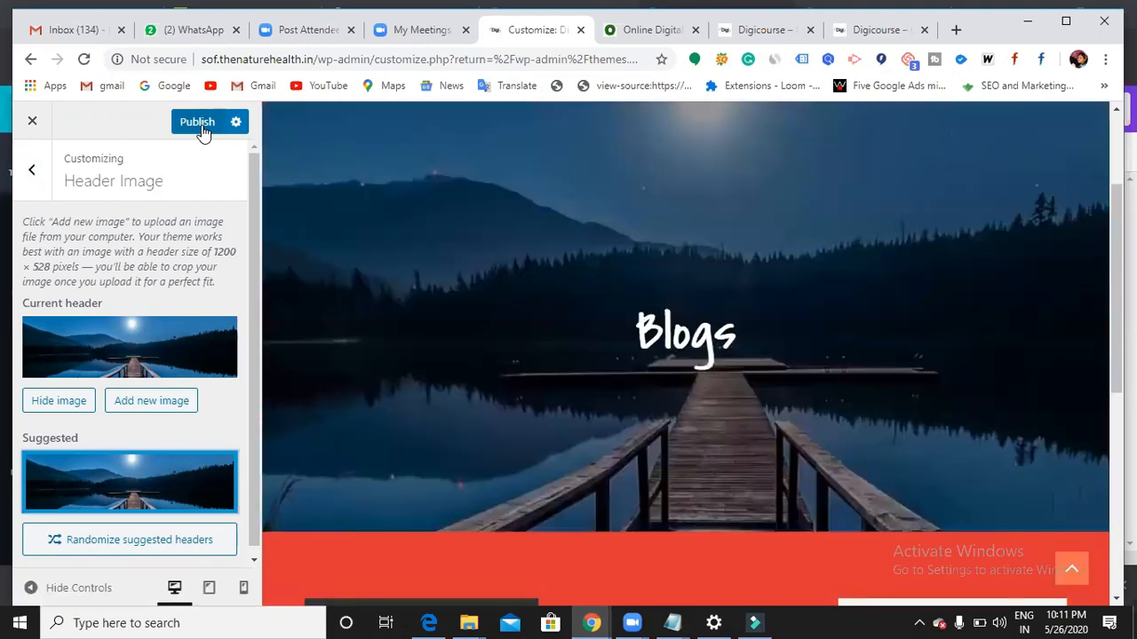
left_click(199, 124)
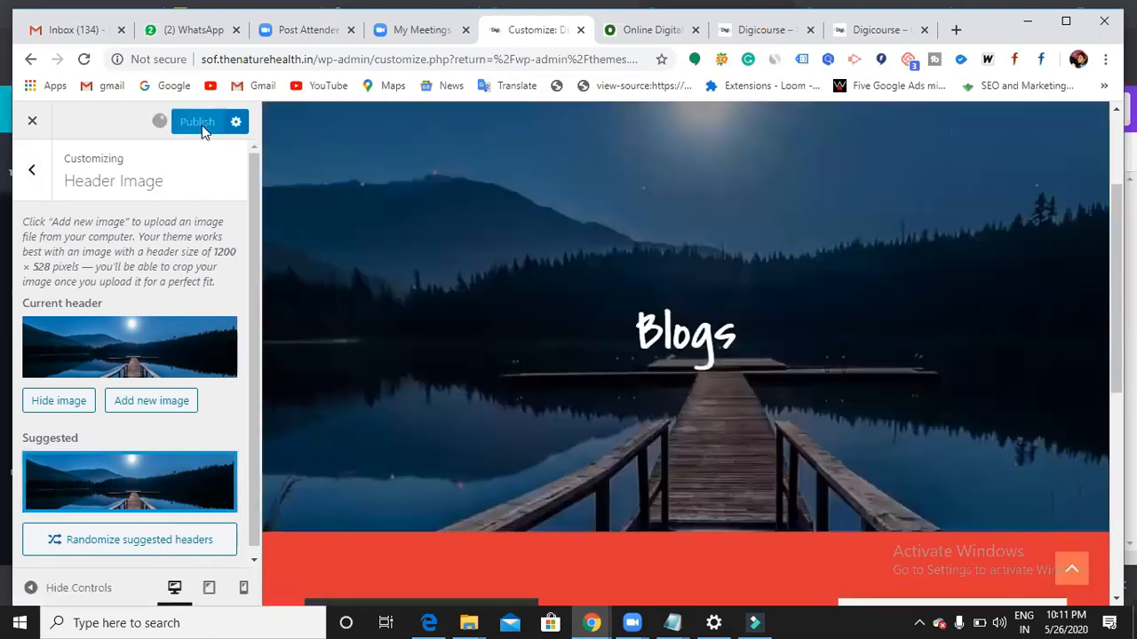
left_click(31, 174)
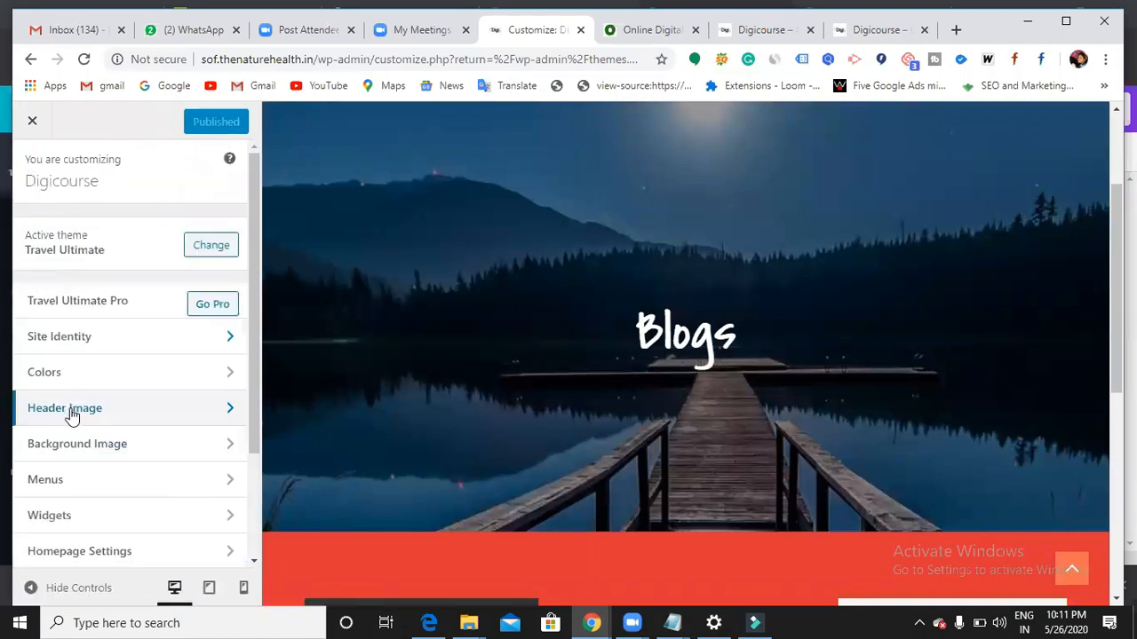
Glance at the Background Image and Menus settings without changing anything.
left_click(82, 443)
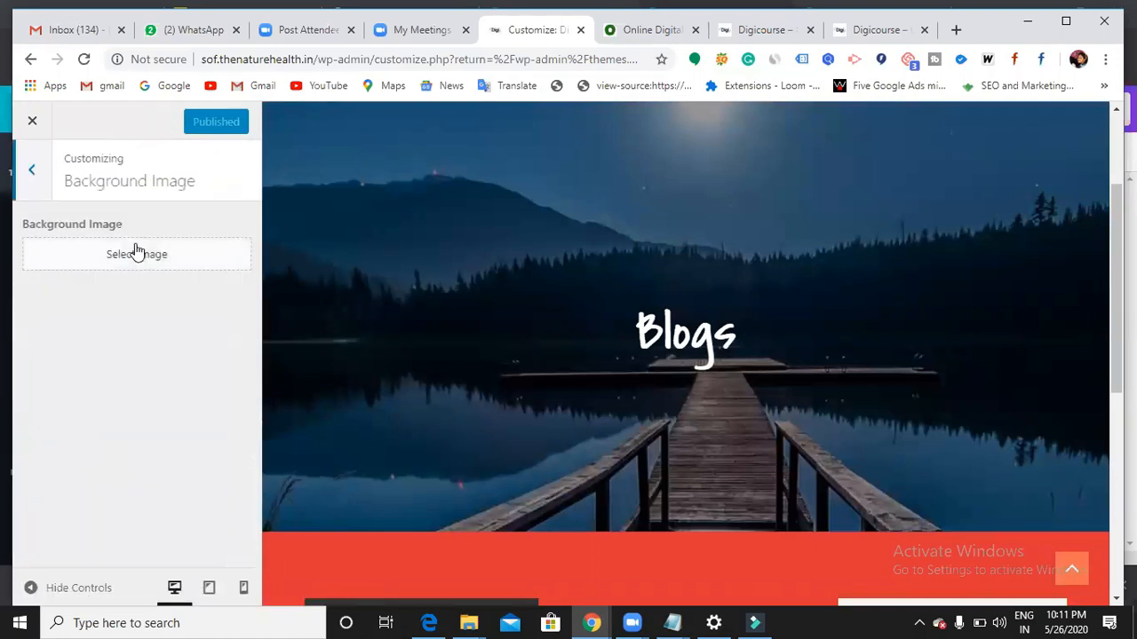
left_click(49, 186)
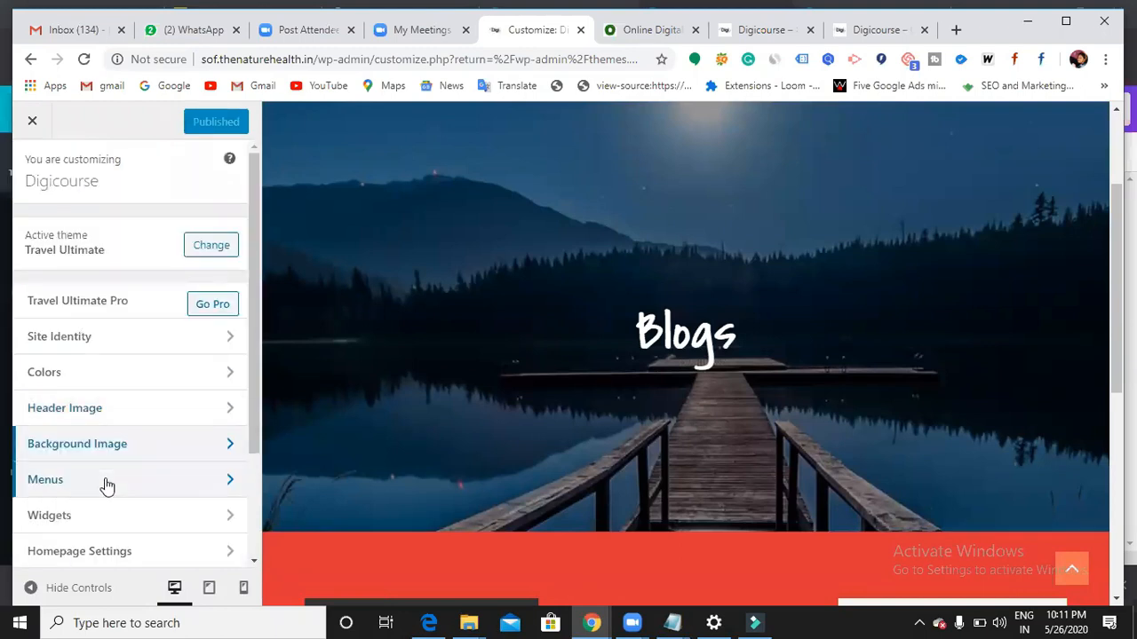
left_click(104, 480)
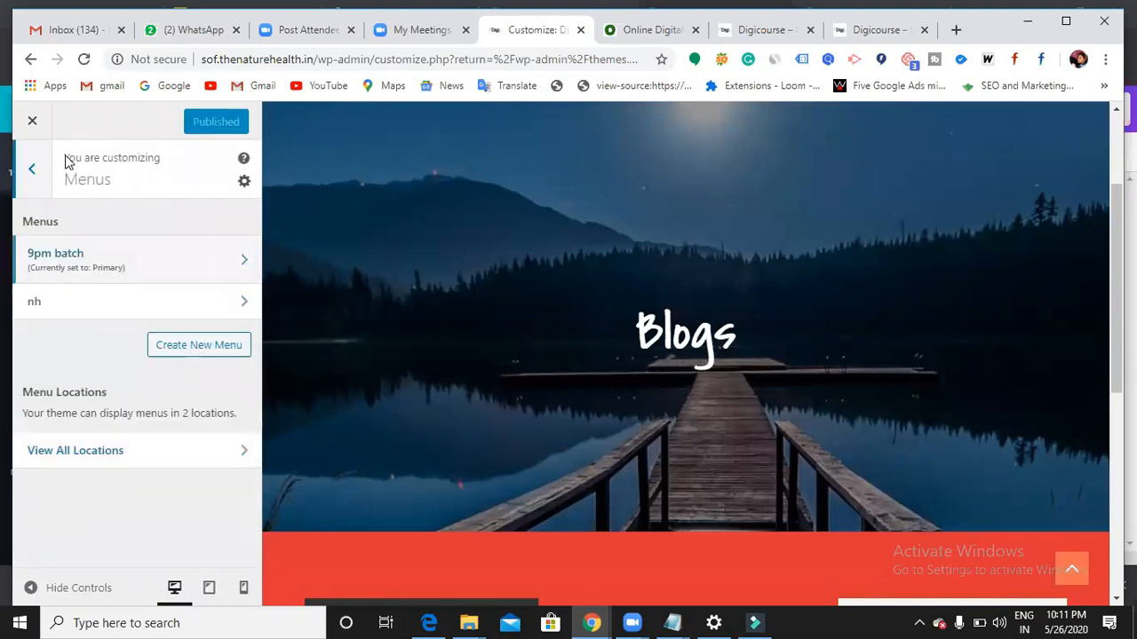
left_click(33, 170)
Set Front Page > Slider Section Enable to Enable.
scroll(78, 494, "down", 2)
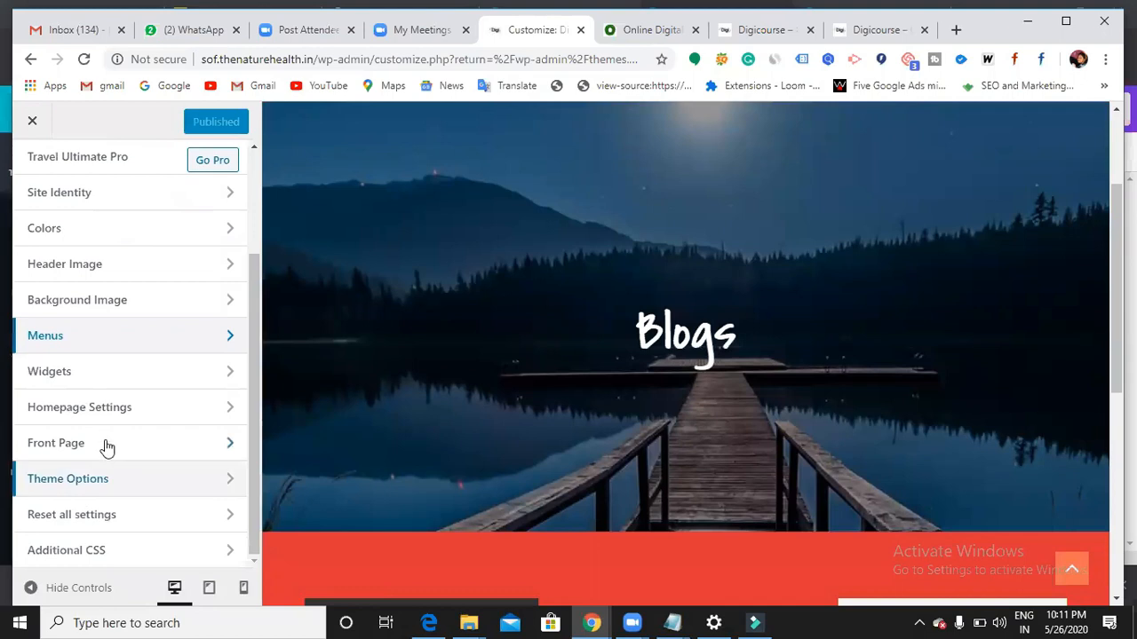
left_click(107, 444)
left_click(111, 233)
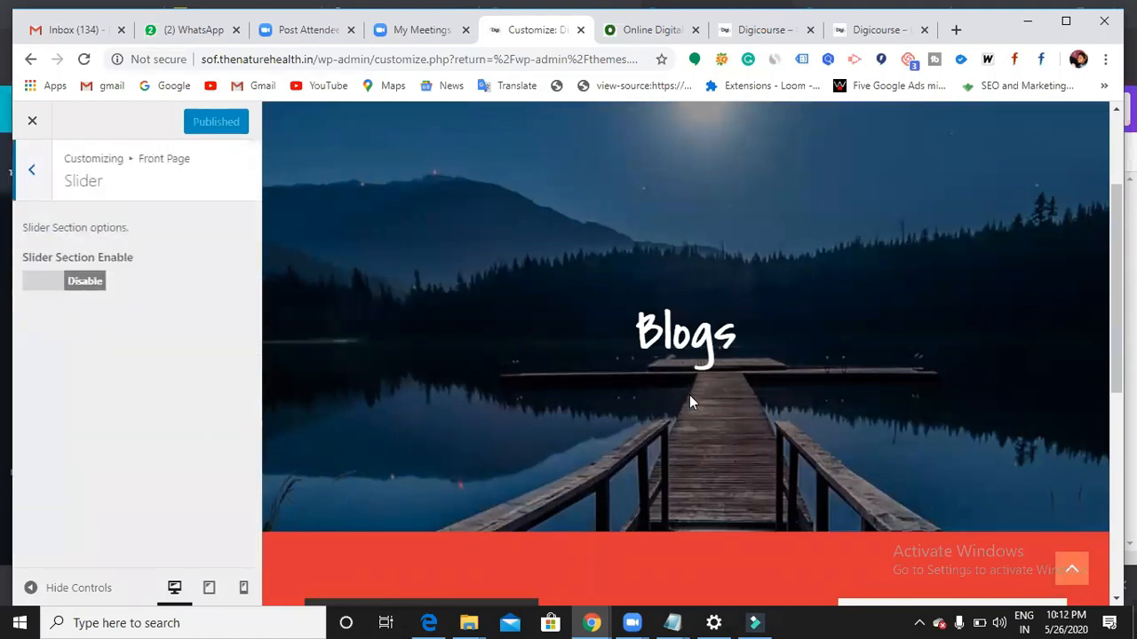
scroll(689, 395, "up", 2)
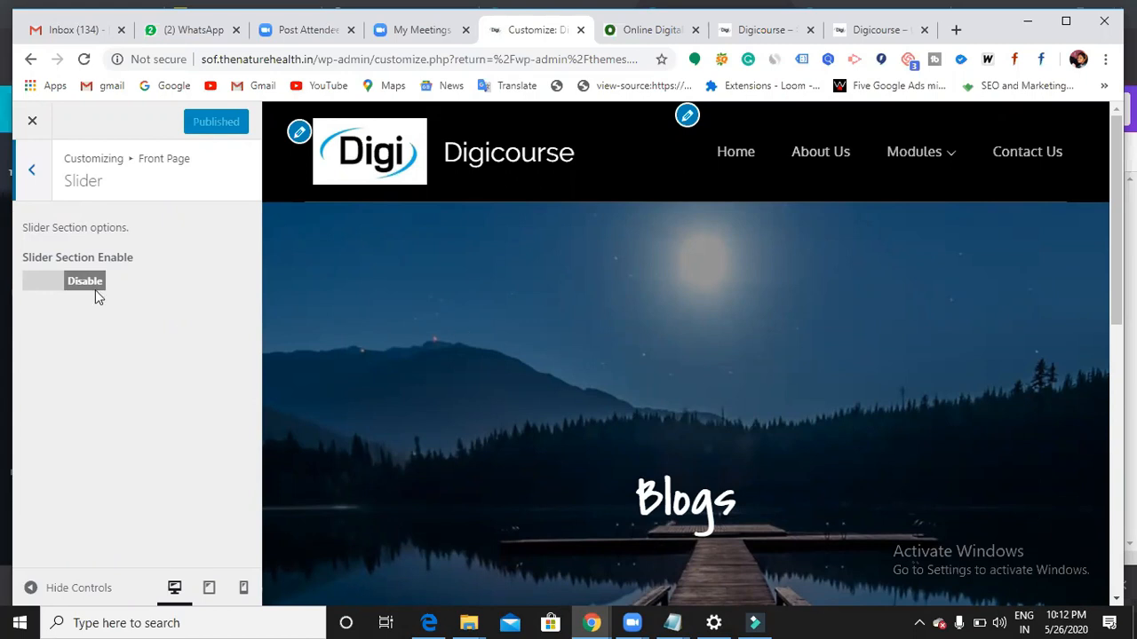
left_click(65, 284)
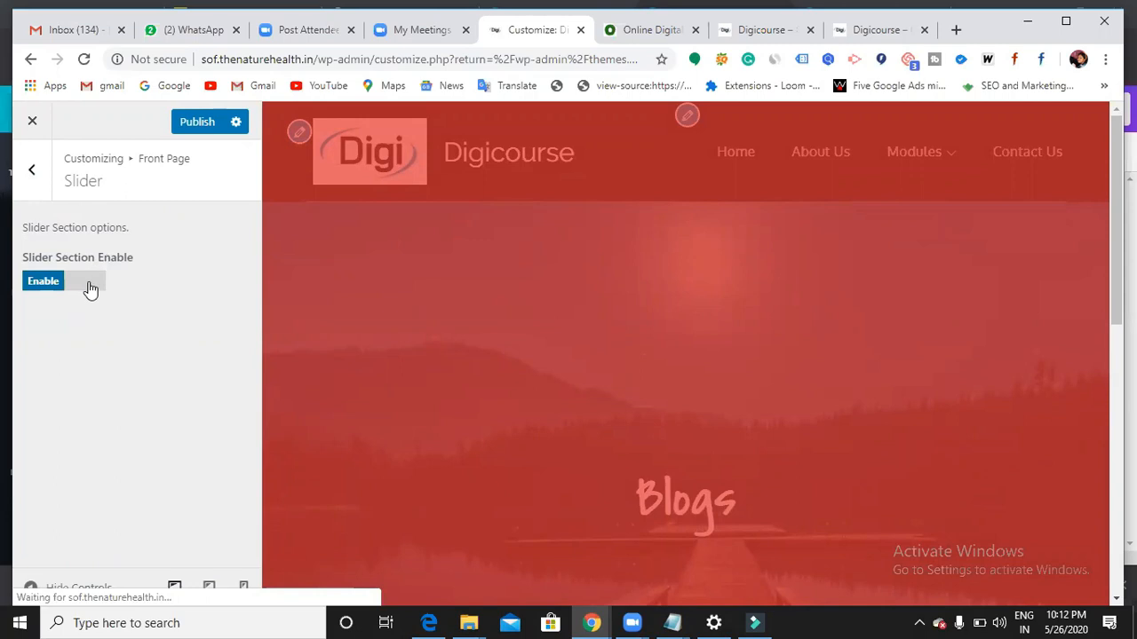
left_click(47, 182)
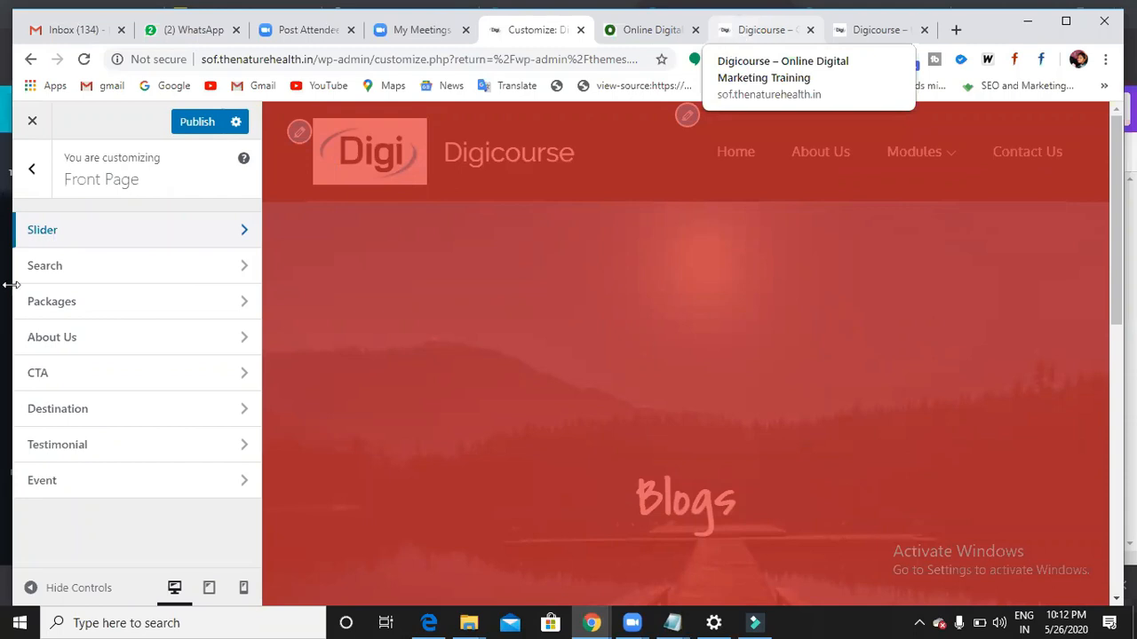
left_click(212, 271)
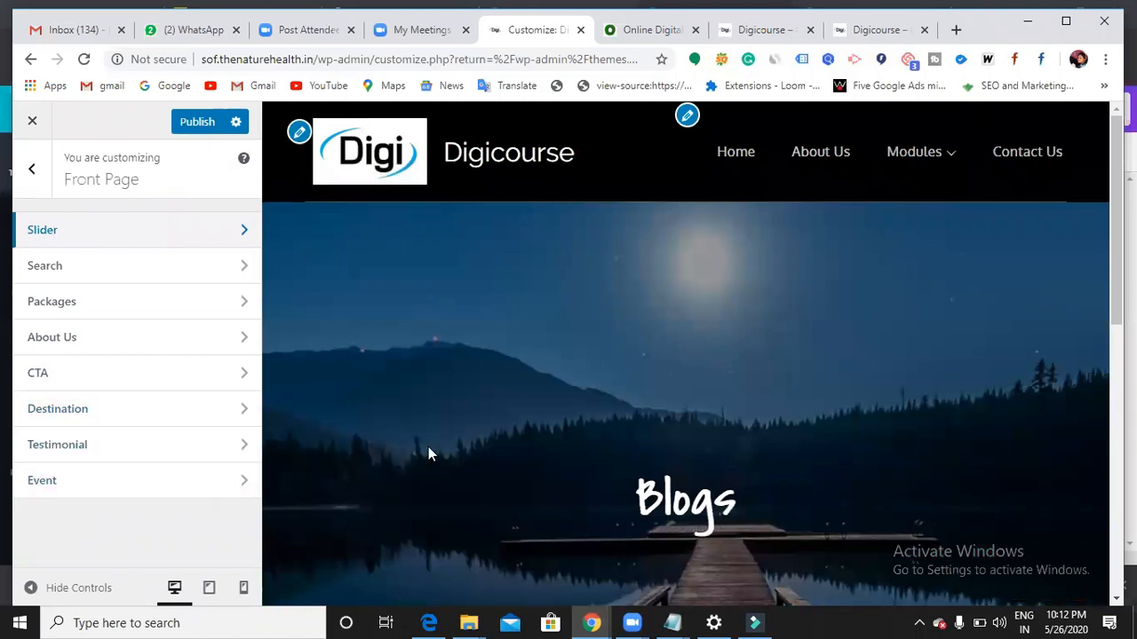
Publish the enabled slider, then reload the live Digicourse tab to check the moonlit Blogs banner.
scroll(428, 447, "down", 5)
scroll(428, 447, "up", 5)
left_click(46, 182)
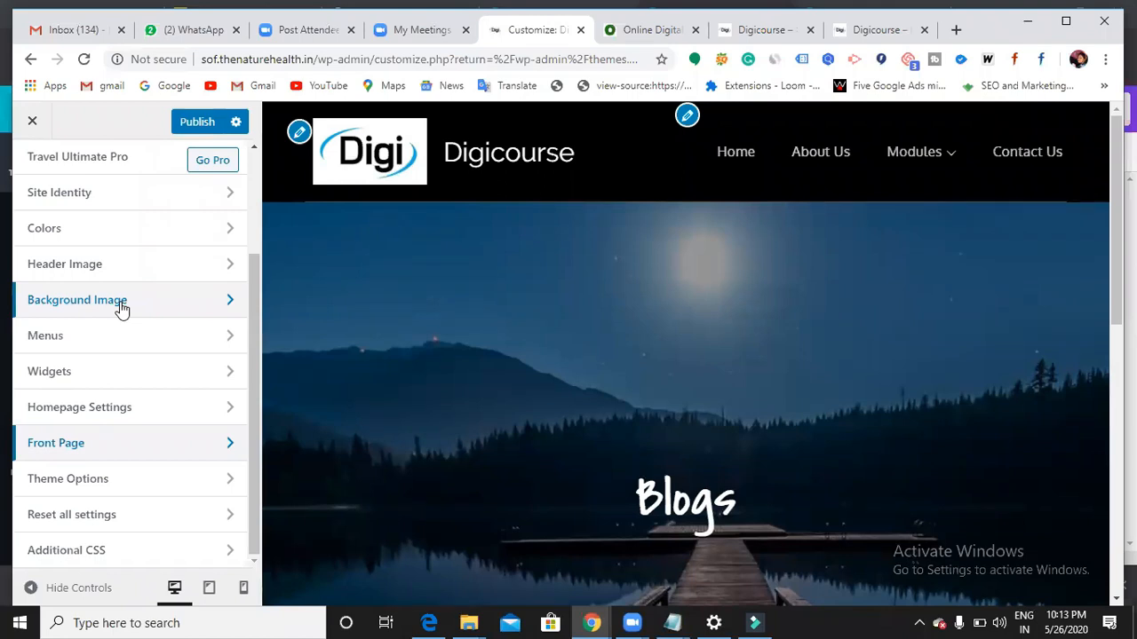
scroll(139, 364, "up", 3)
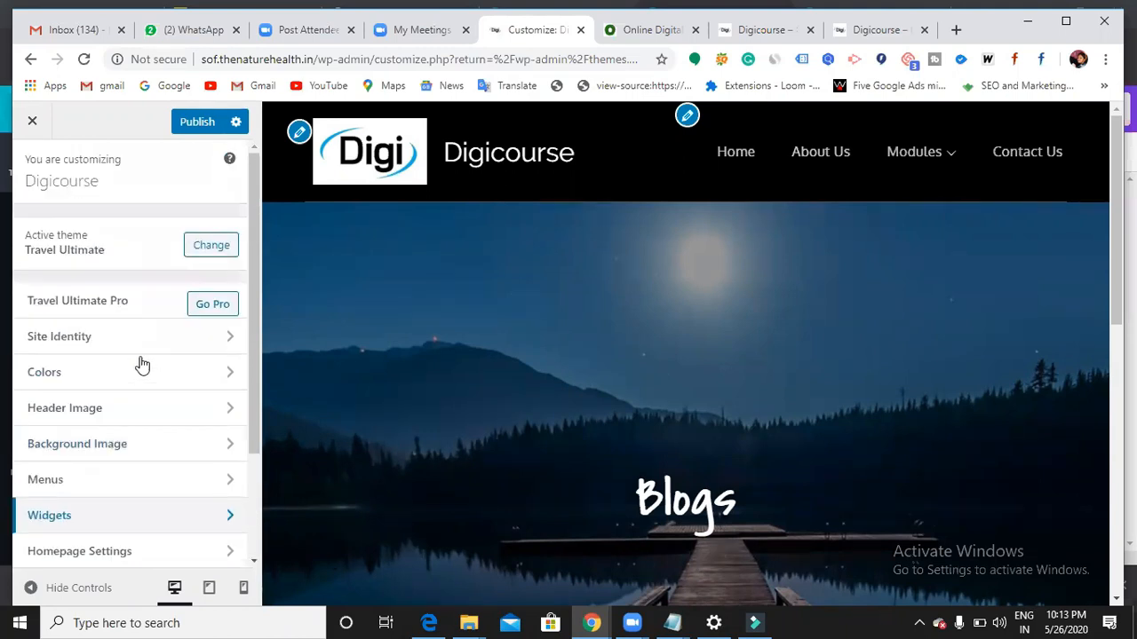
left_click(202, 127)
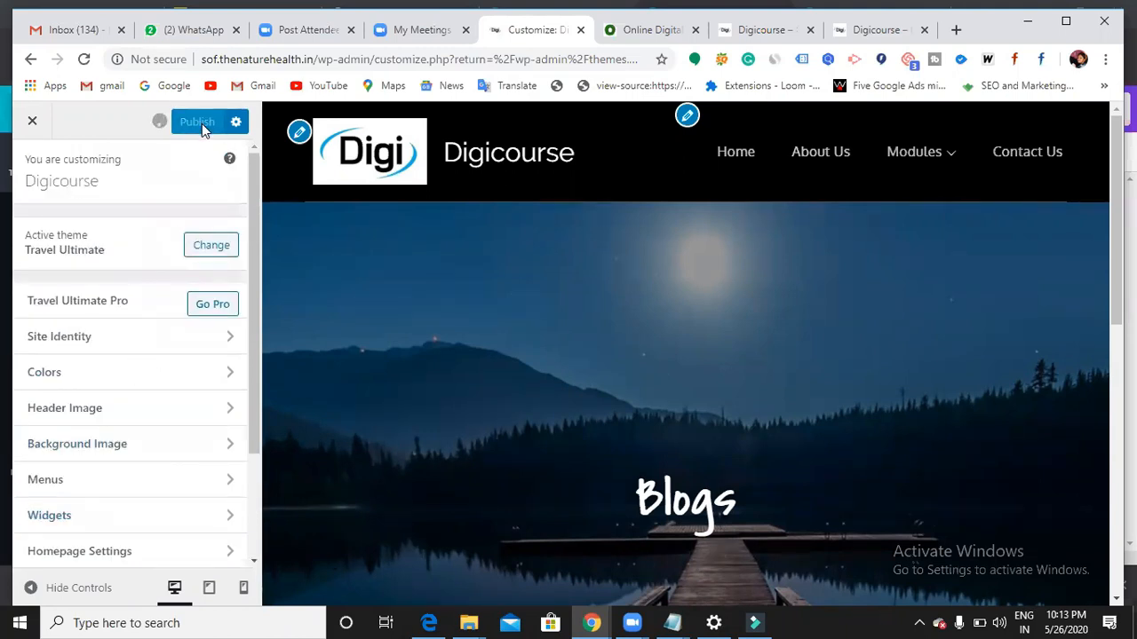
left_click(873, 30)
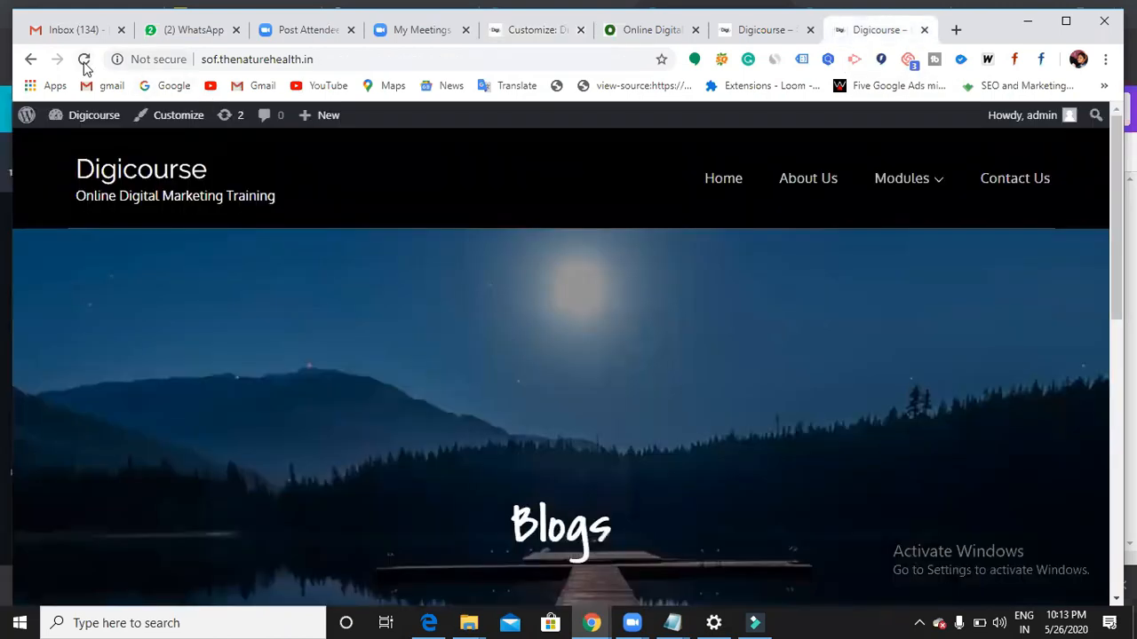
left_click(83, 59)
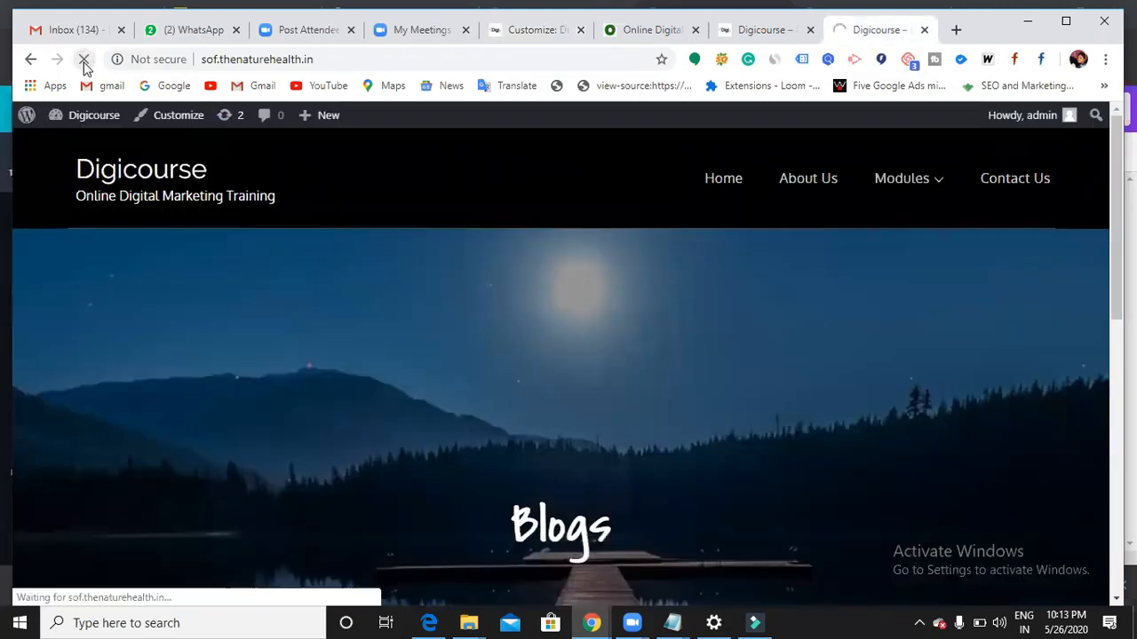
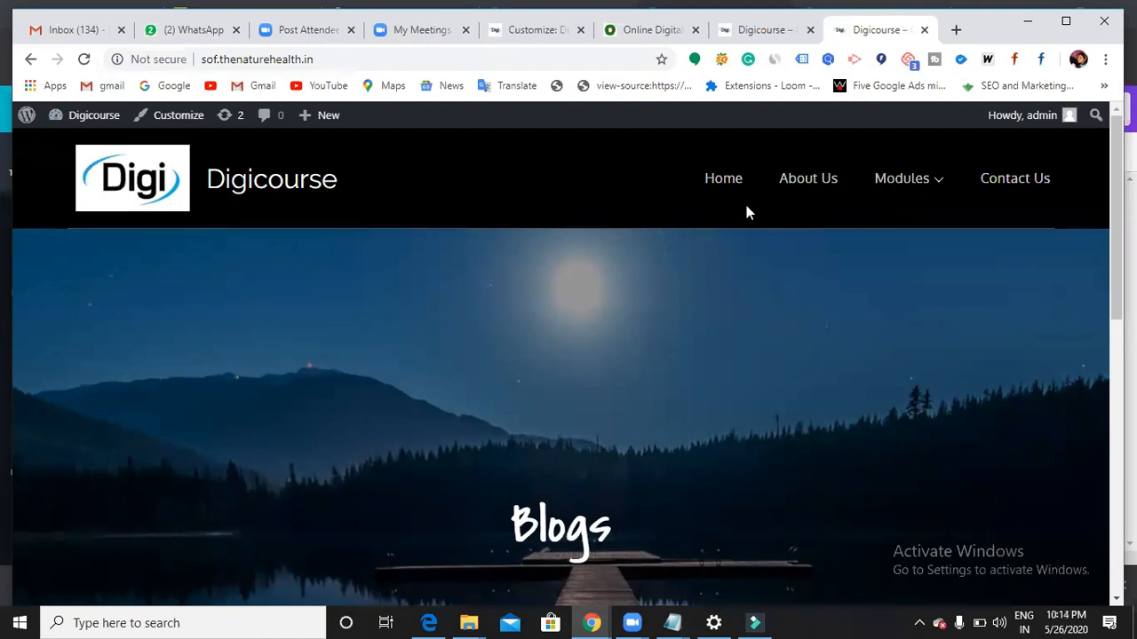
Glance at the other Digicourse tabs, then return to the site customizer.
left_click(735, 40)
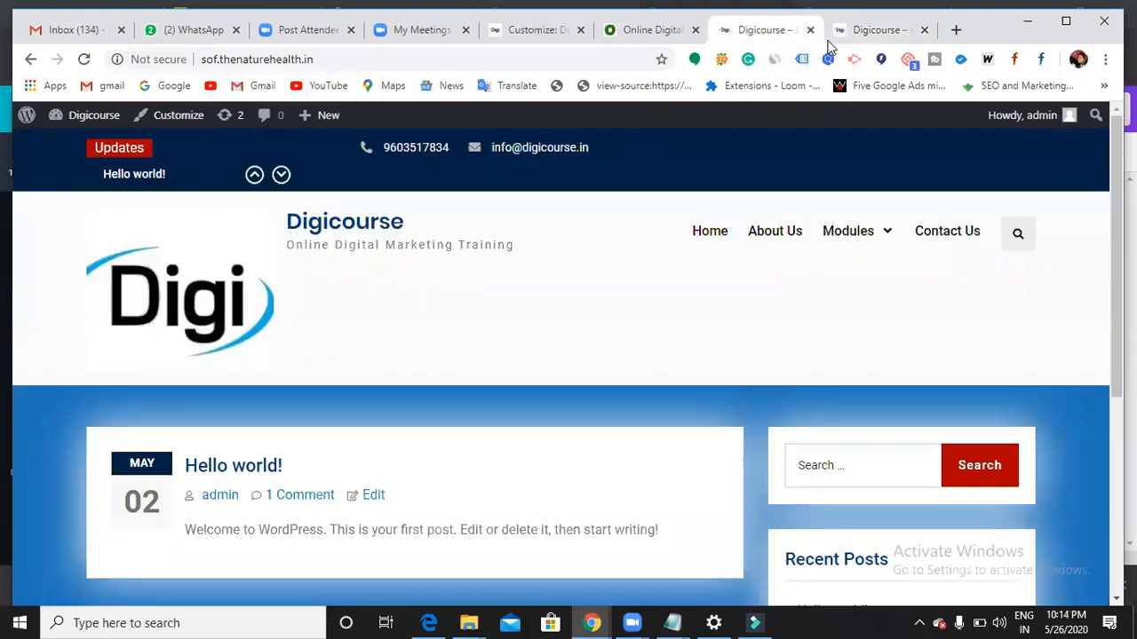
left_click(839, 31)
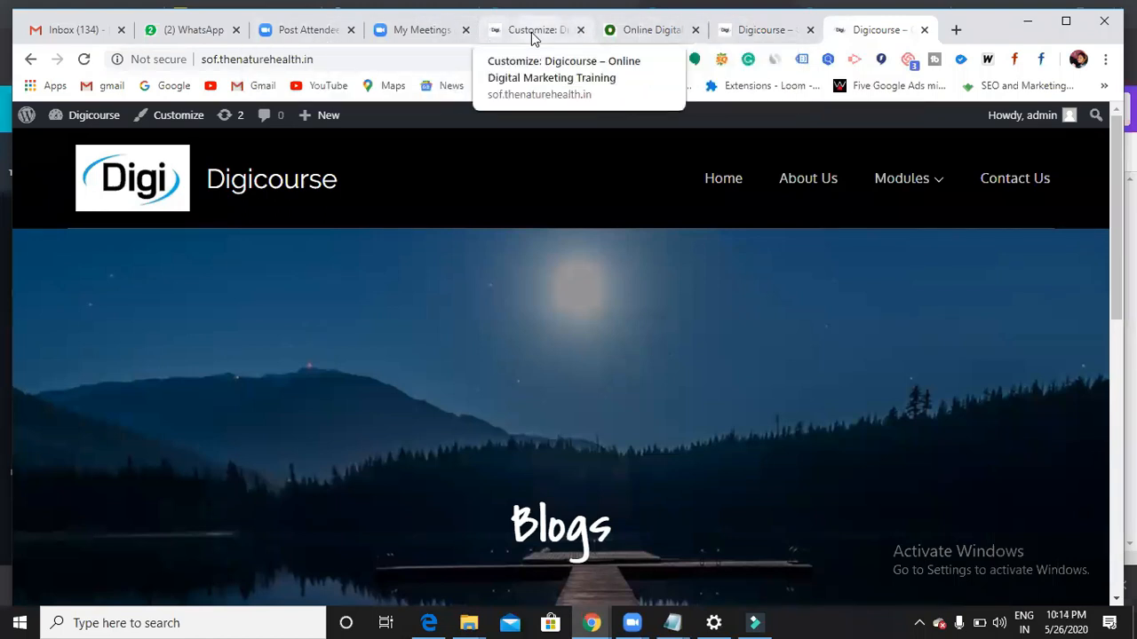
left_click(533, 32)
Activate the Education Soul theme from Appearance > Themes and view the live Digicourse tab.
left_click(40, 135)
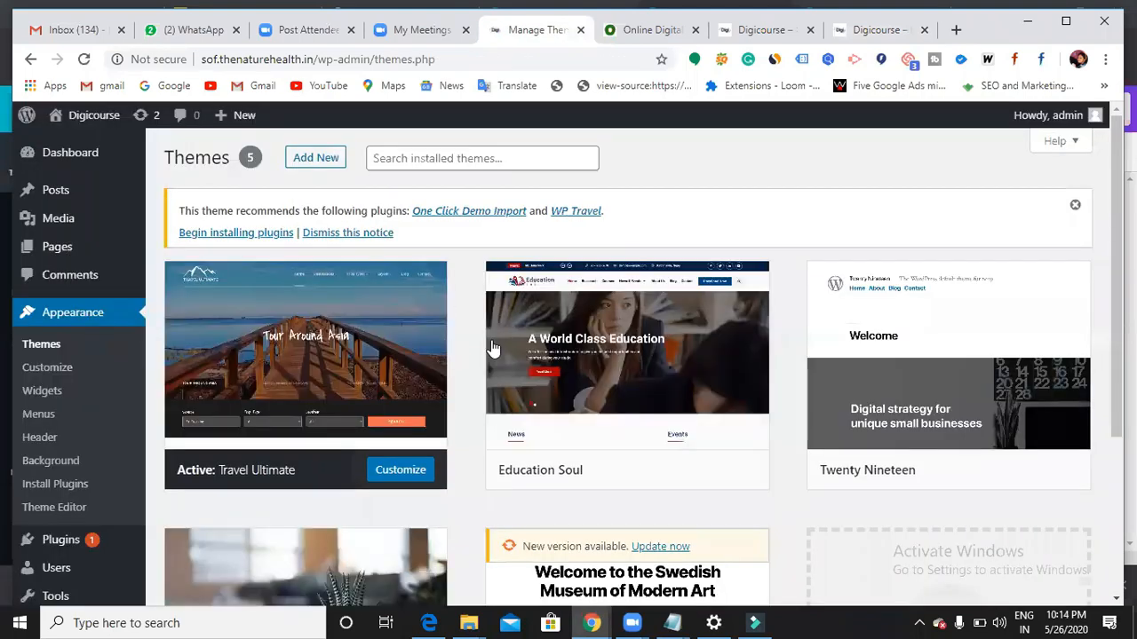
mouse_move(363, 355)
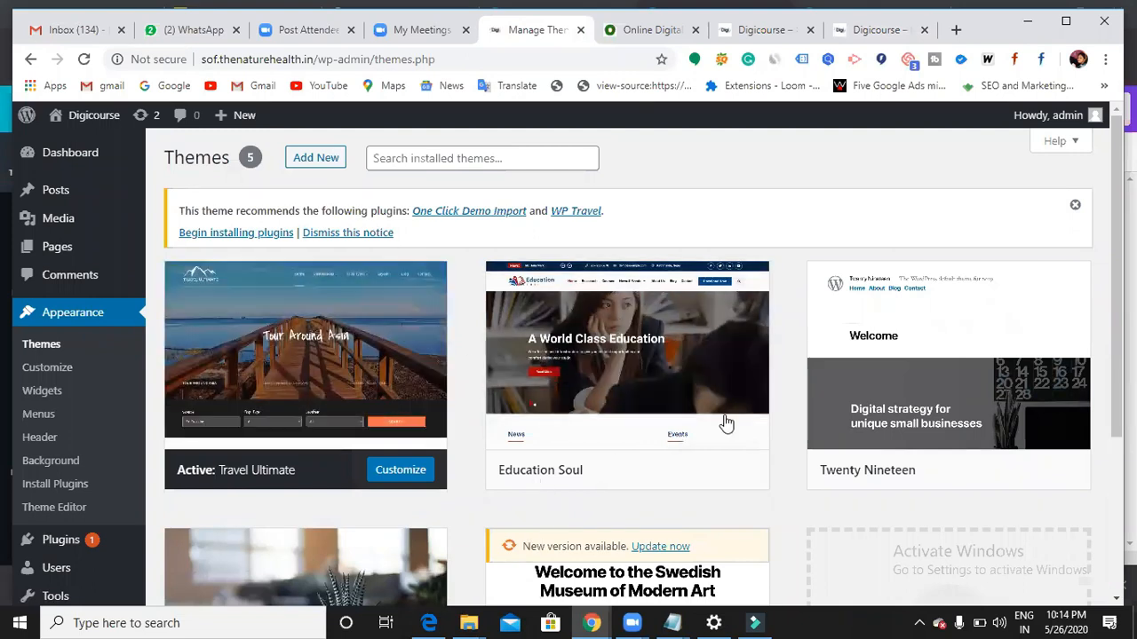
mouse_move(558, 478)
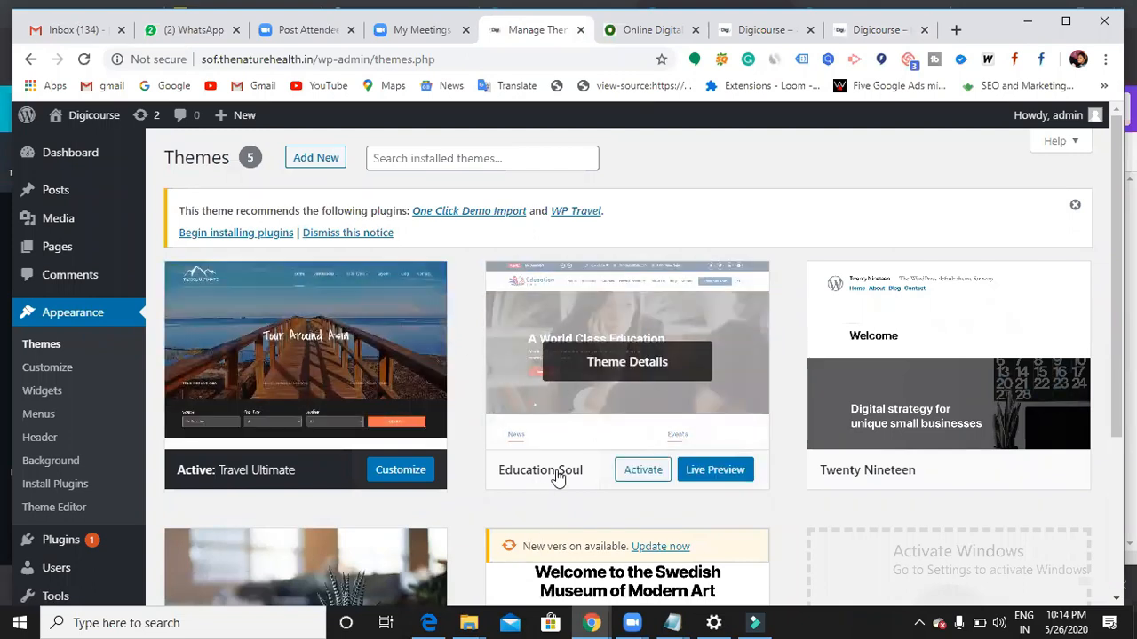
left_click(628, 478)
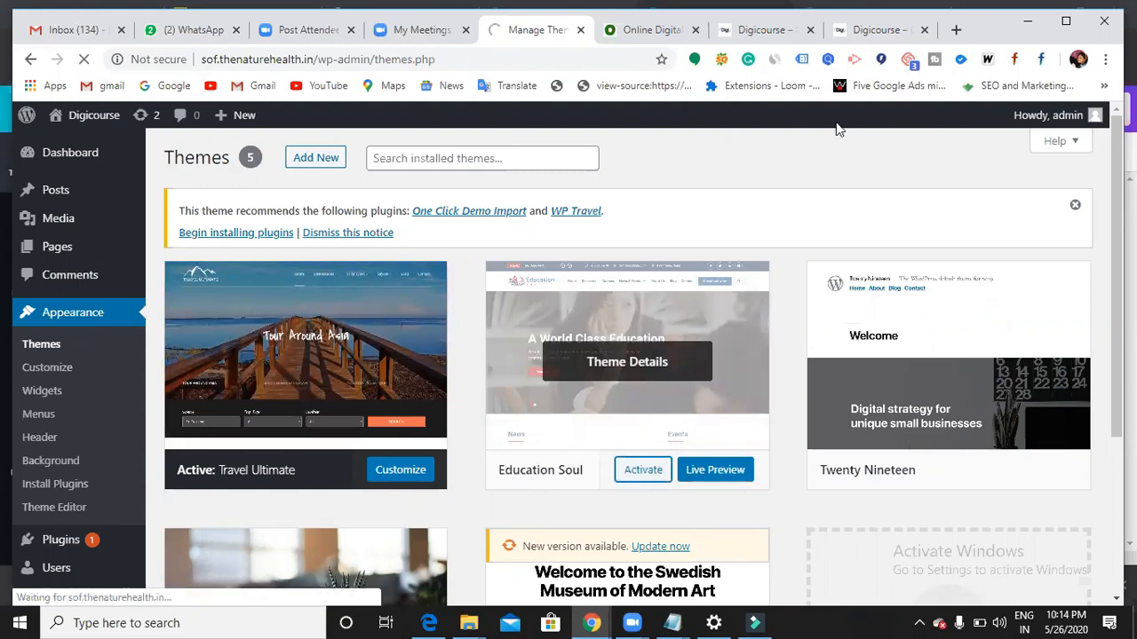
left_click(877, 32)
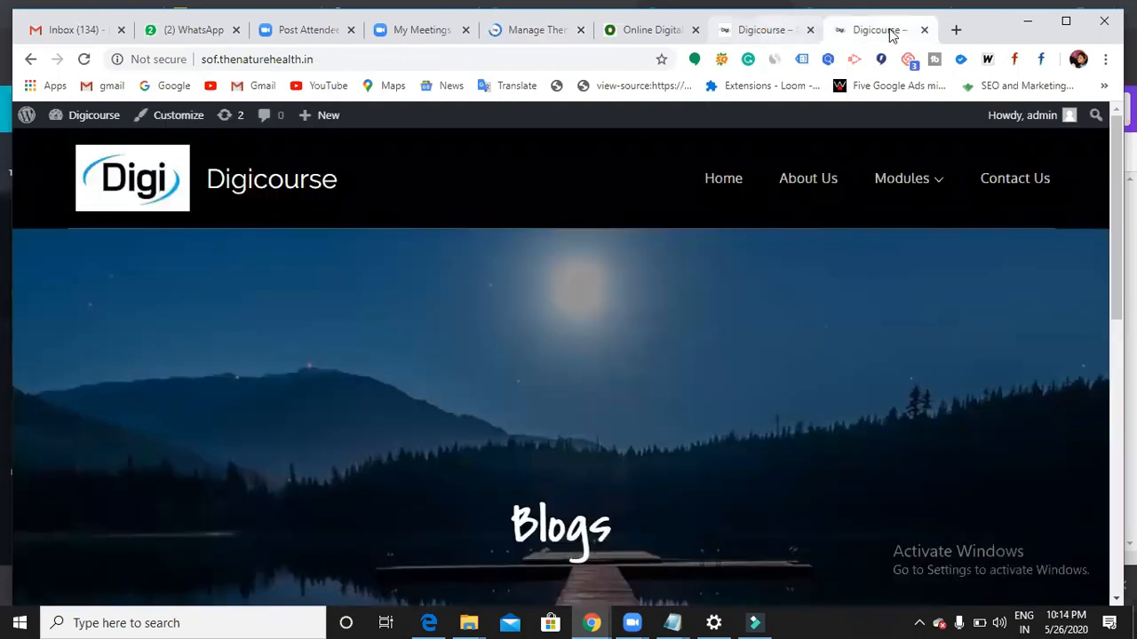
Check the other Digicourse tabs, then load digicourse.in in a new tab.
left_click(771, 30)
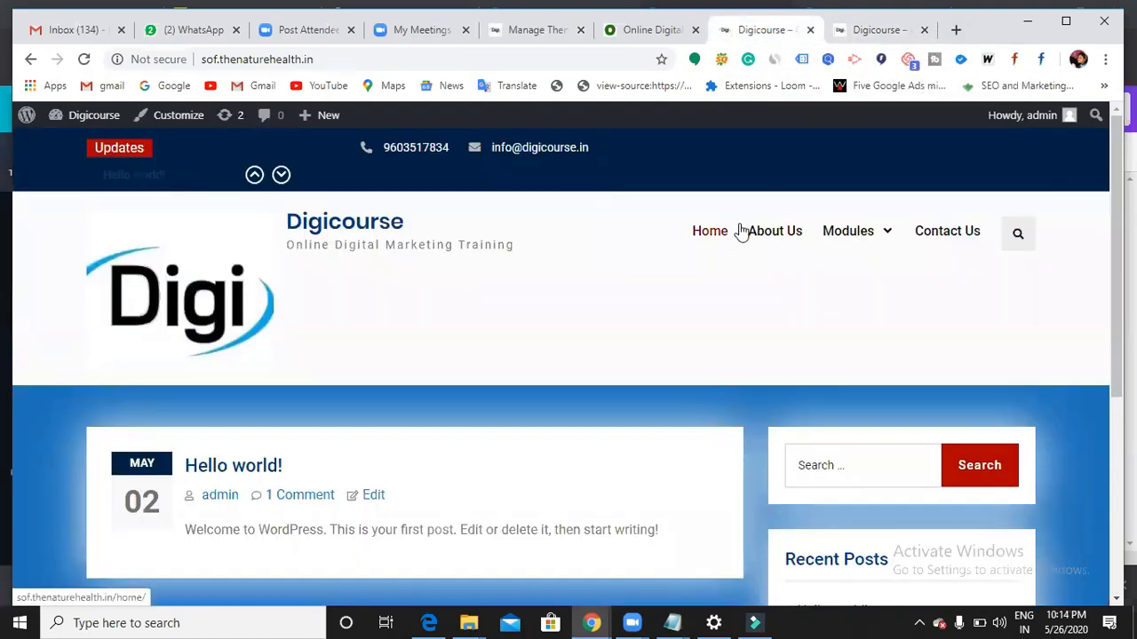
left_click(875, 32)
left_click(956, 29)
left_click(641, 59)
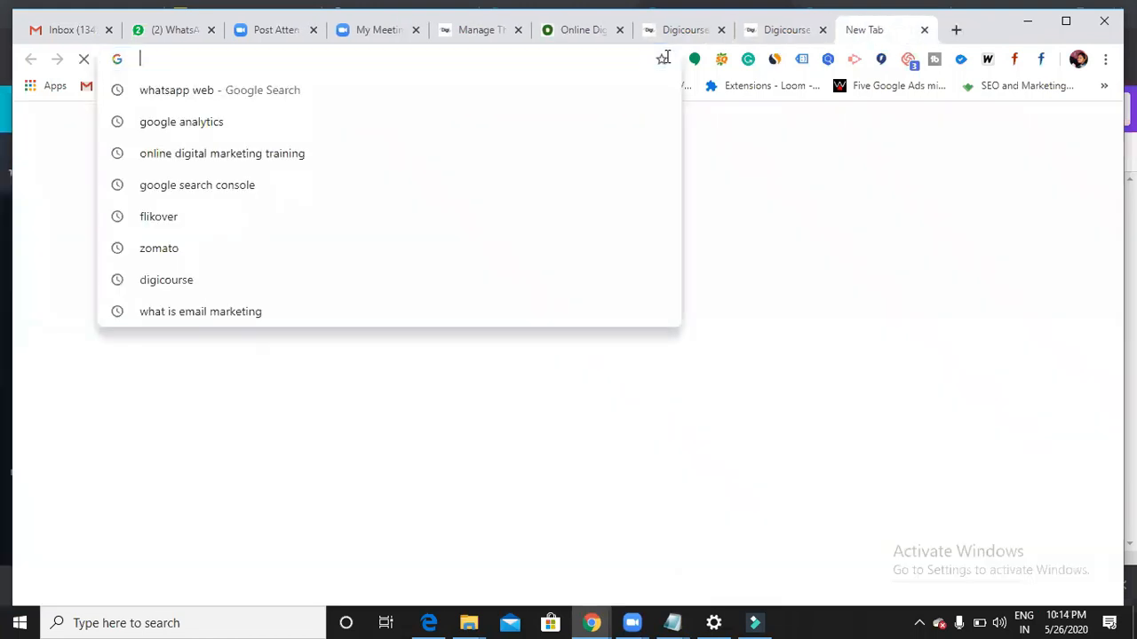
type("di")
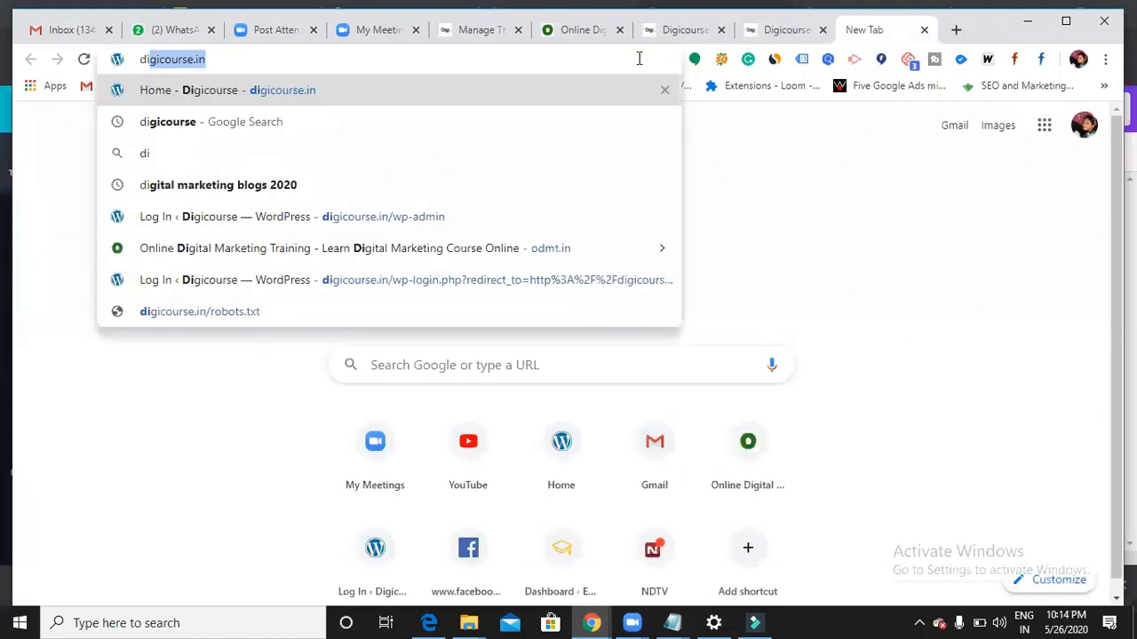
key("Return")
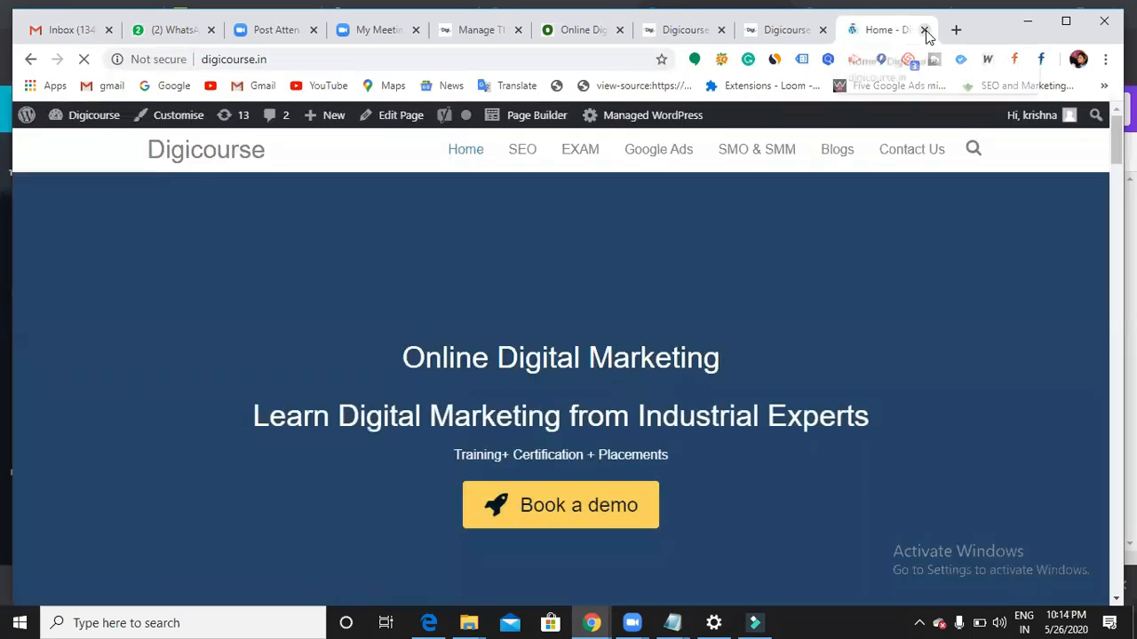
Open sof.thenaturehealth.in from the address suggestions in another new tab.
left_click(956, 32)
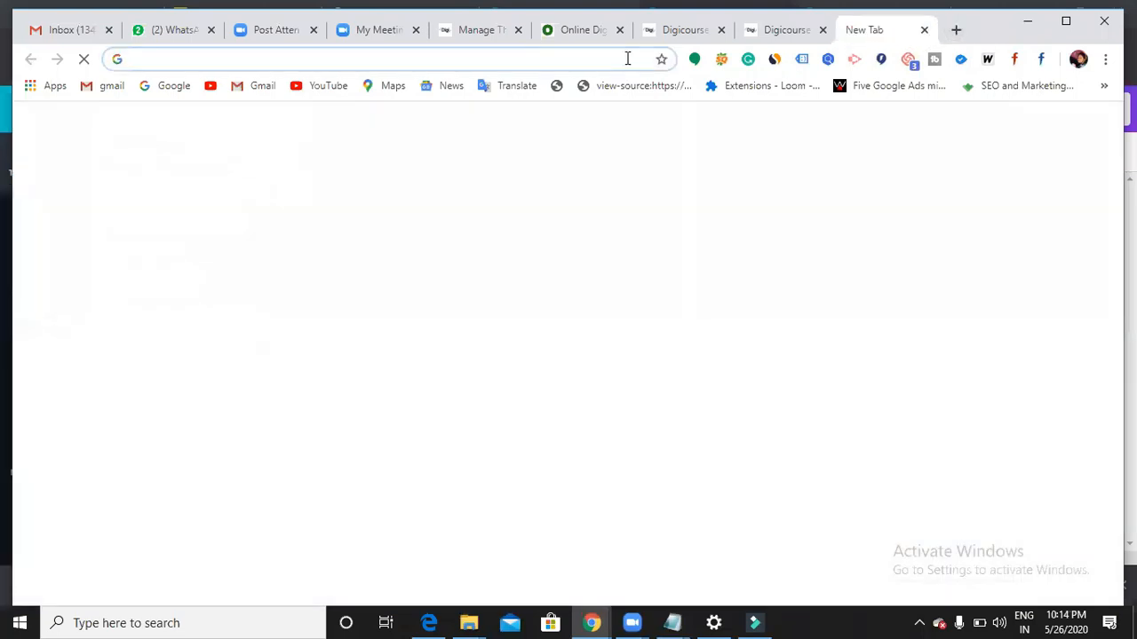
left_click(627, 59)
type("so")
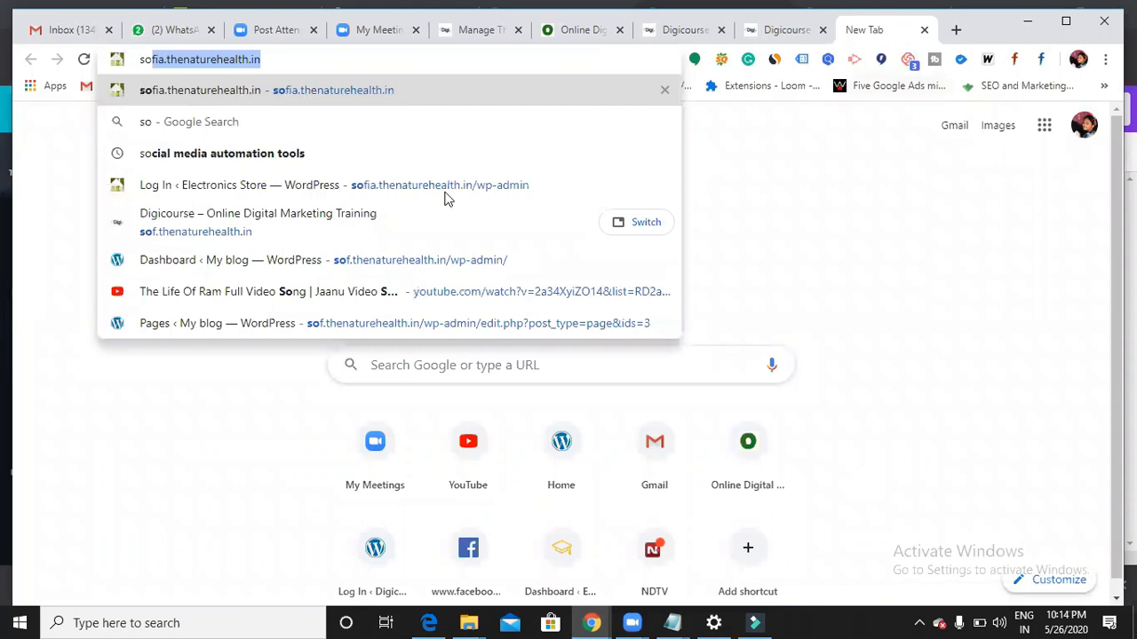
left_click(422, 233)
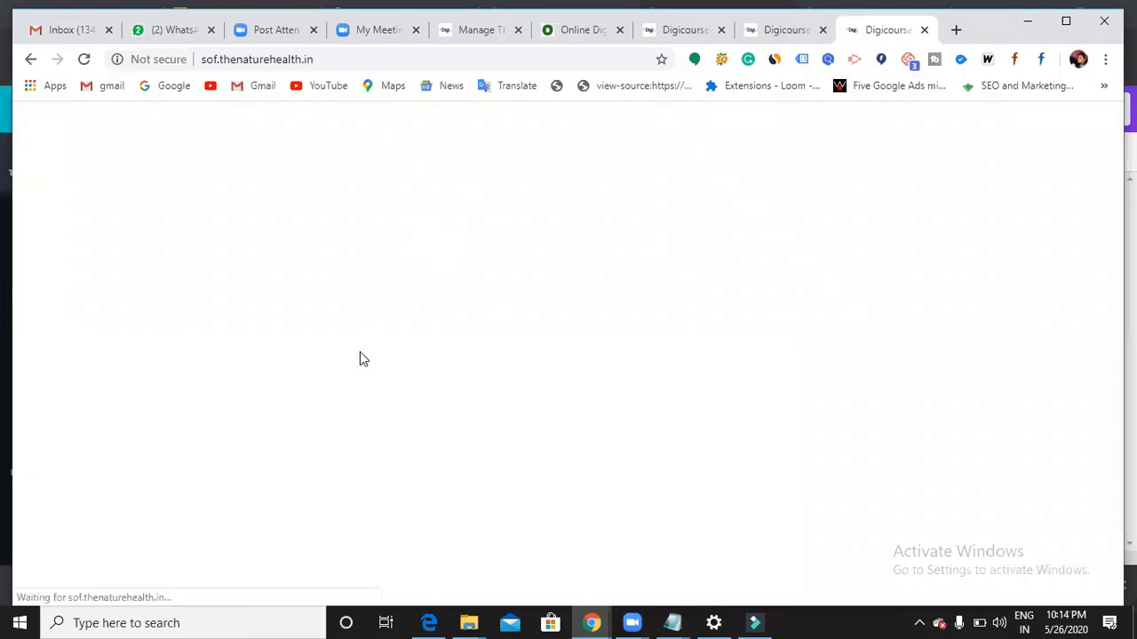
Review the Education Soul homepage down to the footer, point out the header phone number, then bring up Notepad.
scroll(361, 359, "down", 2)
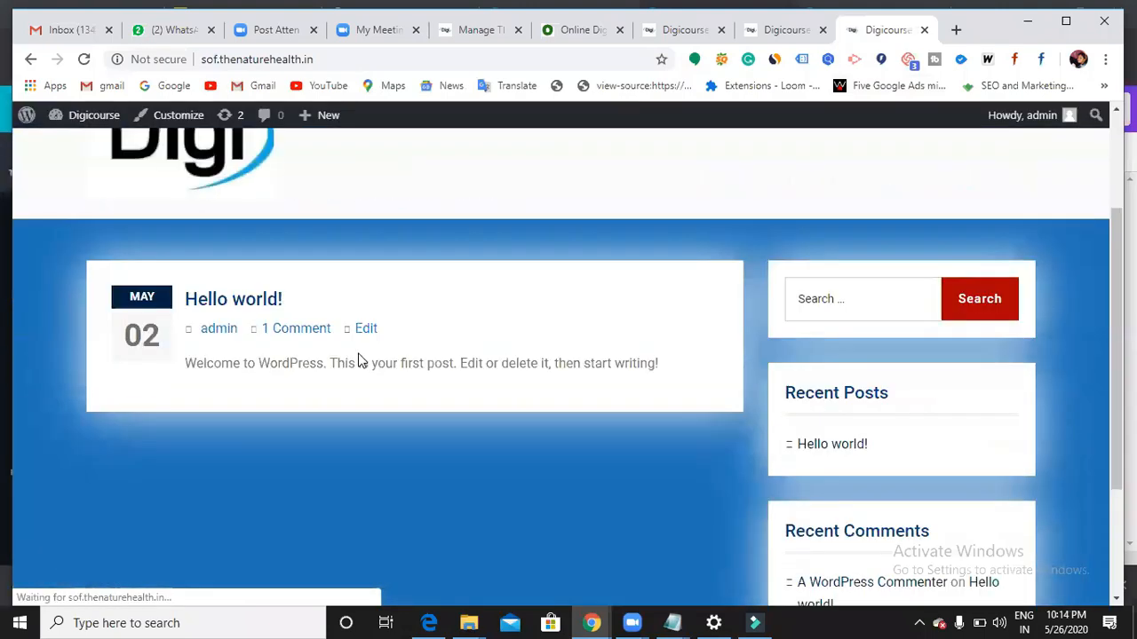
scroll(360, 360, "down", 2)
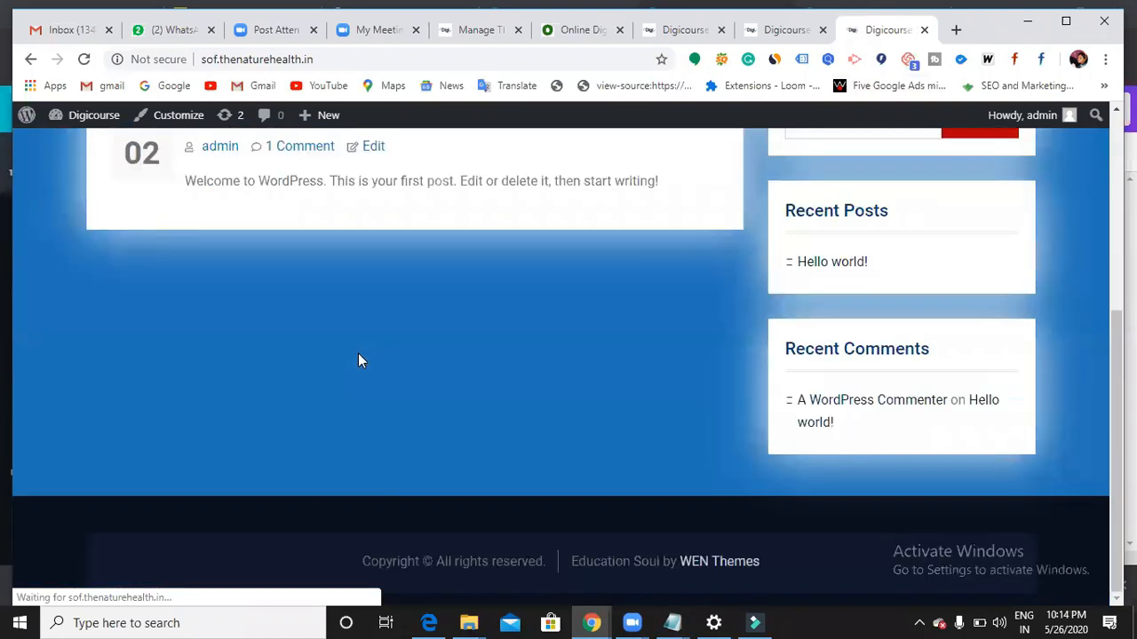
scroll(358, 354, "up", 3)
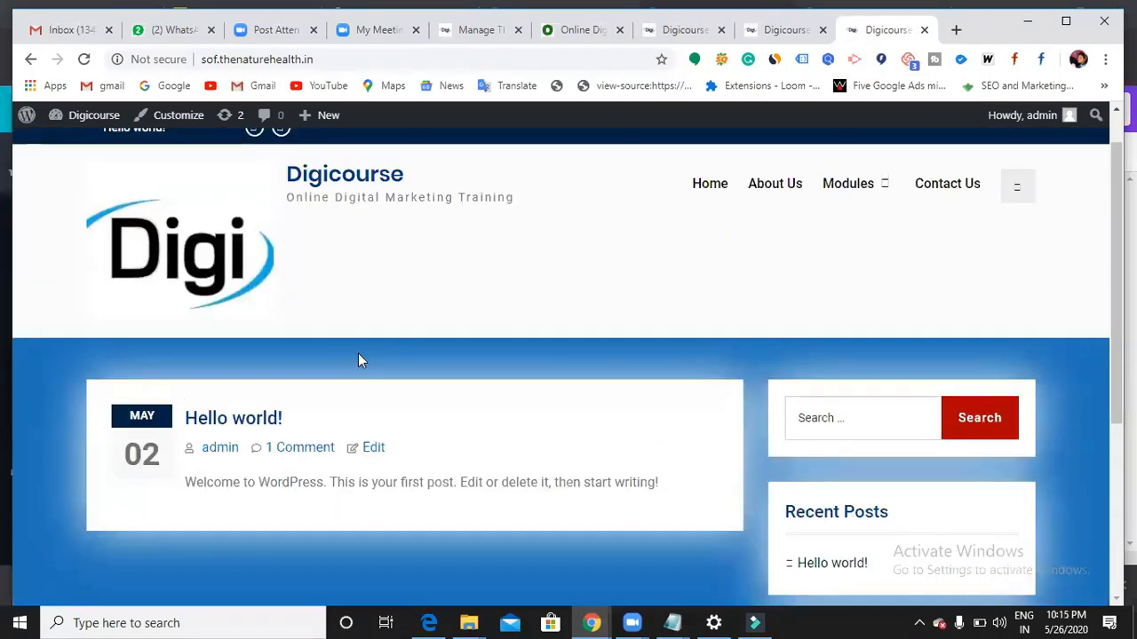
scroll(359, 360, "up", 1)
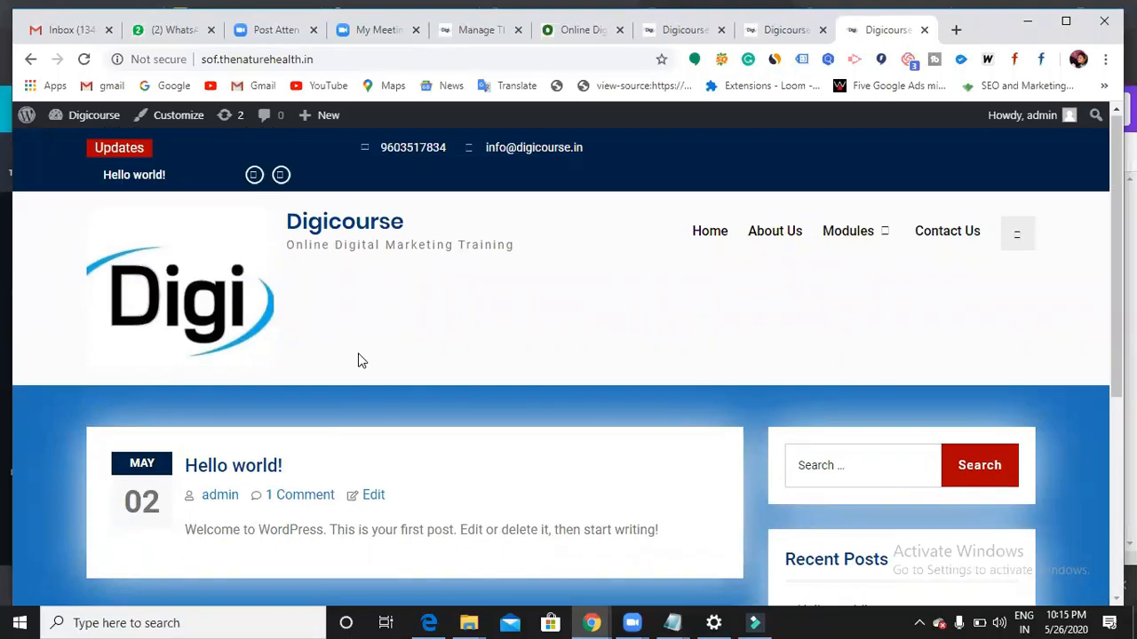
left_click(417, 149)
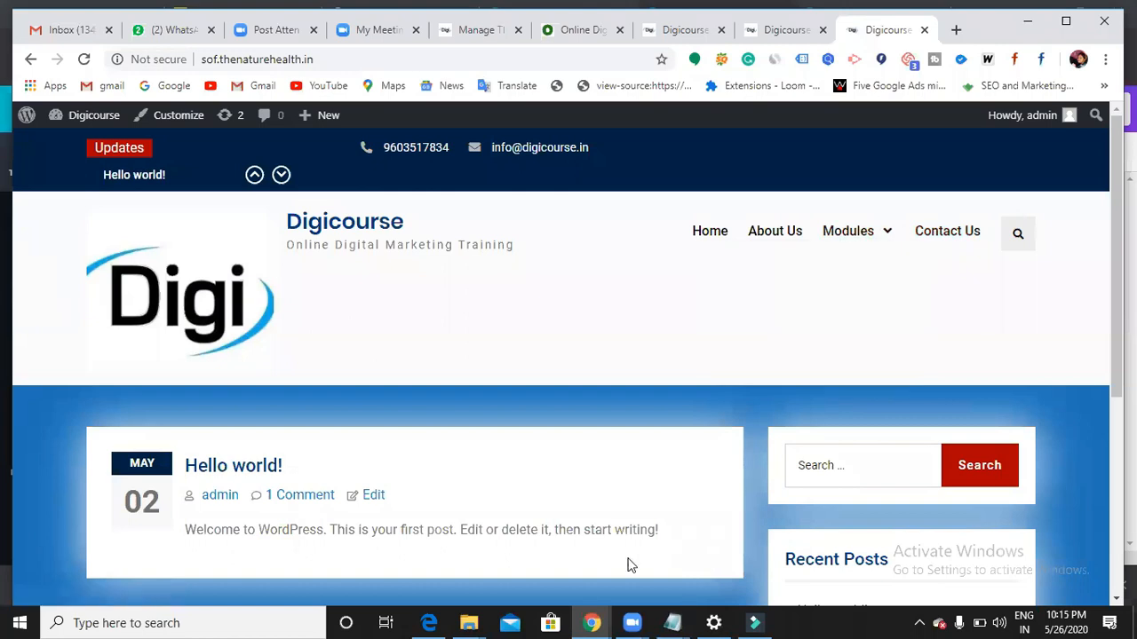
left_click(673, 622)
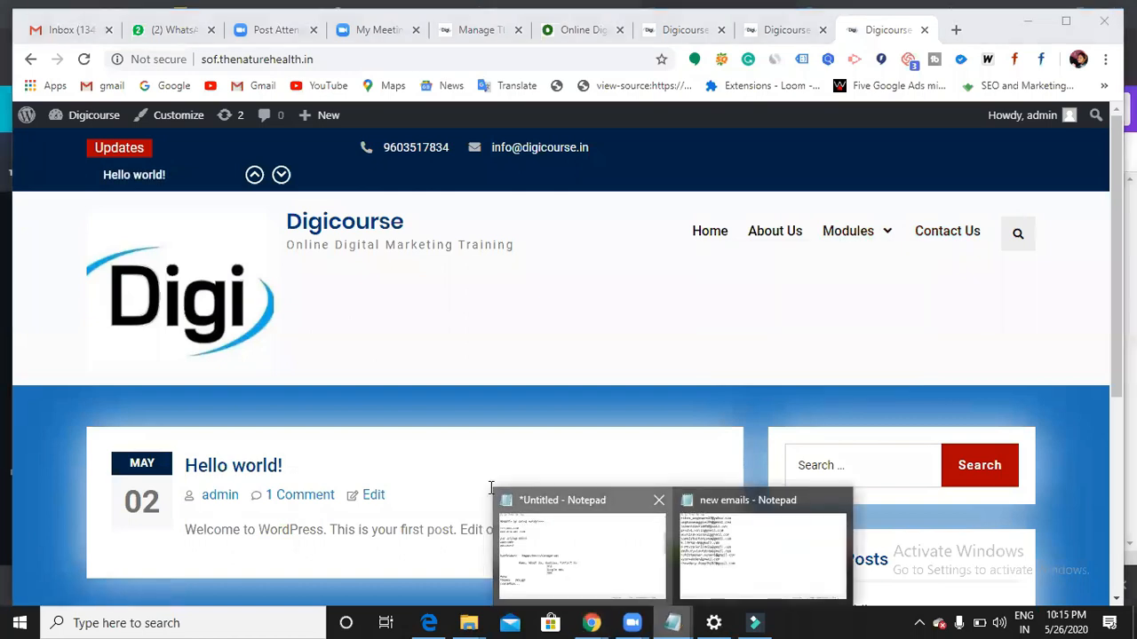
Bring the Untitled notes forward and add blank lines below the existing notes.
left_click(492, 489)
left_click(325, 513)
key("Return")
key("Return")
key("Return")
key("Return")
key("Return")
key("Return")
key("Return")
key("Return")
key("Return")
key("Return")
key("Return")
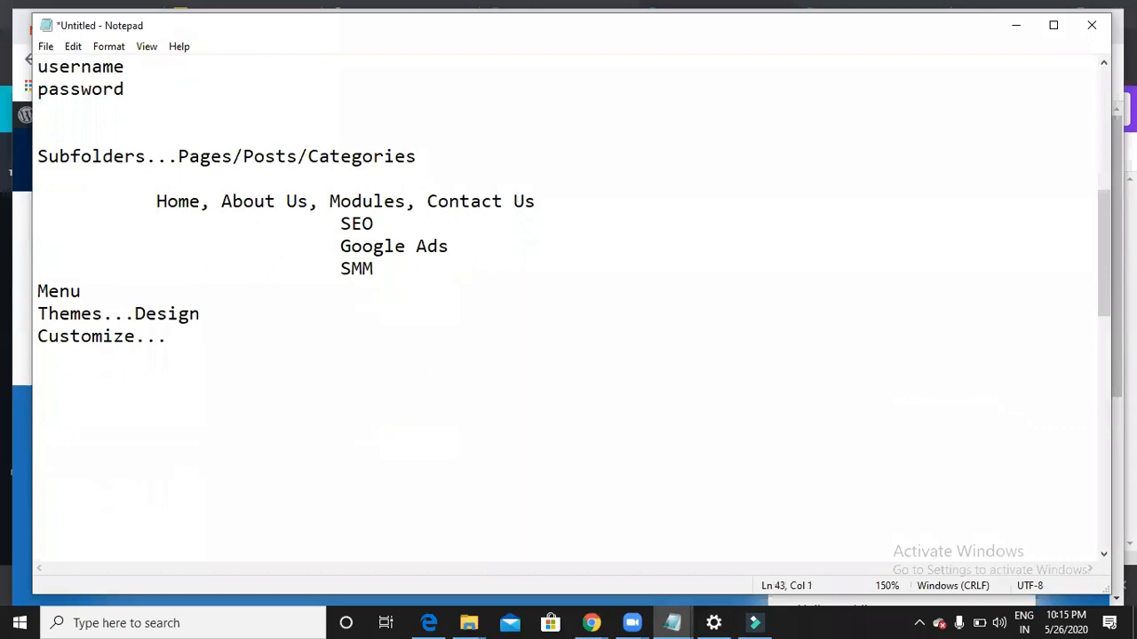
key("Return")
key("Return")
key("Return")
key("Return")
key("Return")
key("Return")
key("Return")
key("Return")
key("Return")
key("Return")
key("Return")
key("Return")
key("Return")
key("Return")
key("Return")
key("Return")
key("Return")
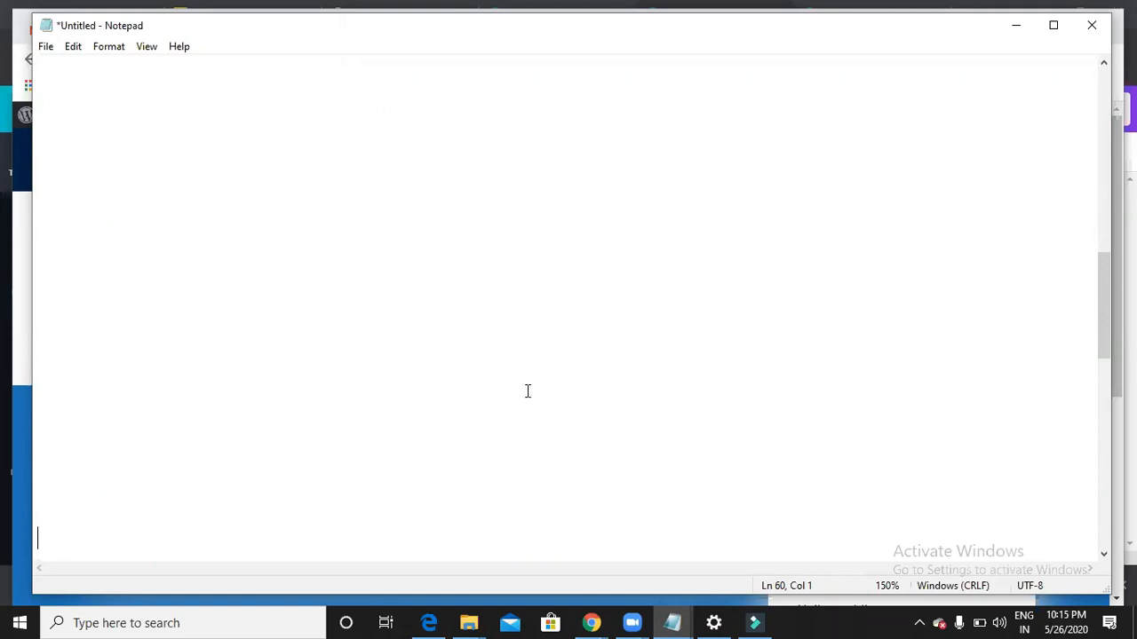
Type 'Pages,categories' on the top blank line, replacing the mistyped 'Posts'.
left_click(106, 93)
type("Pages")
type(",Postts")
key("BackSpace")
key("BackSpace")
type("s")
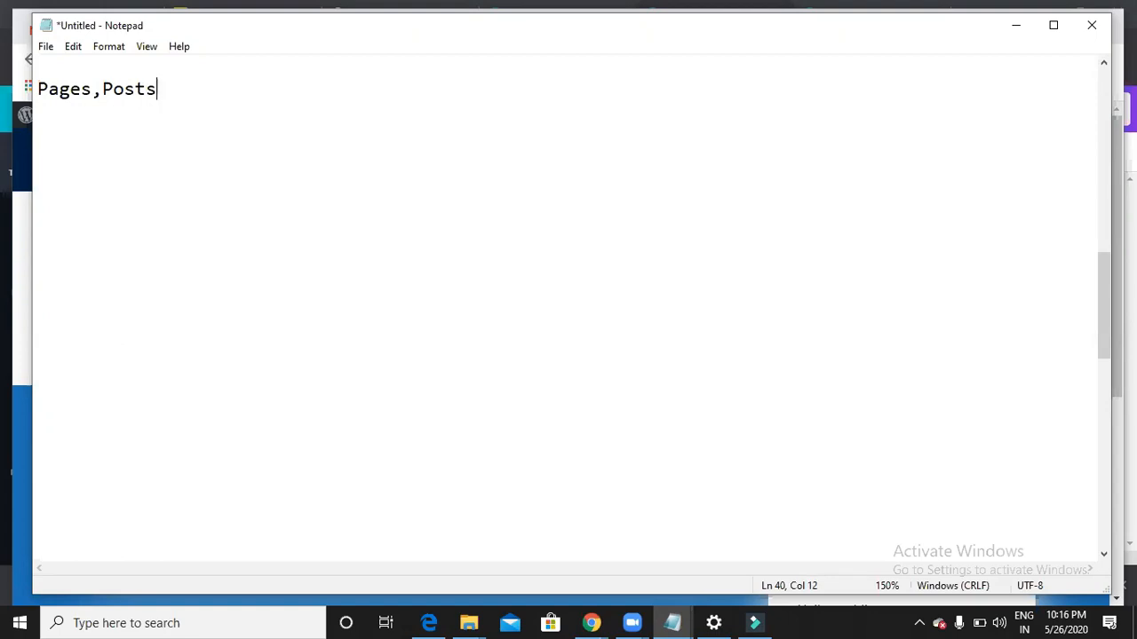
key("BackSpace")
key("BackSpace")
key("BackSpace")
key("BackSpace")
key("BackSpace")
type("categories")
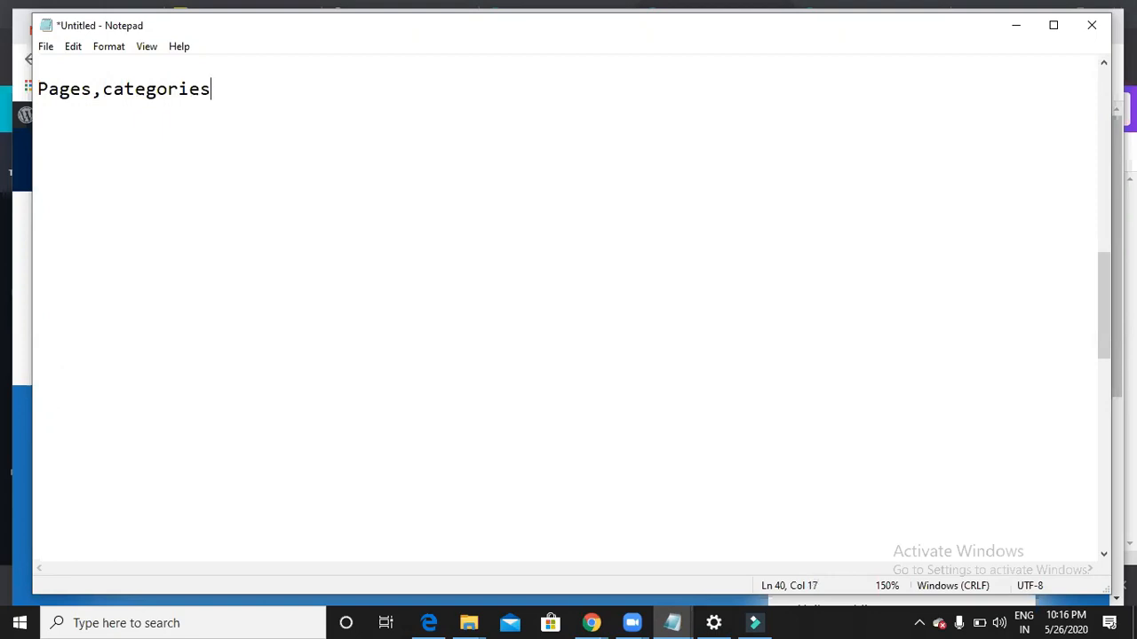
Add 'Menu', 'theme' and 'customize' on separate lines below, fixing the 'theme' typo.
key("Return")
type("Menu")
key("Return")
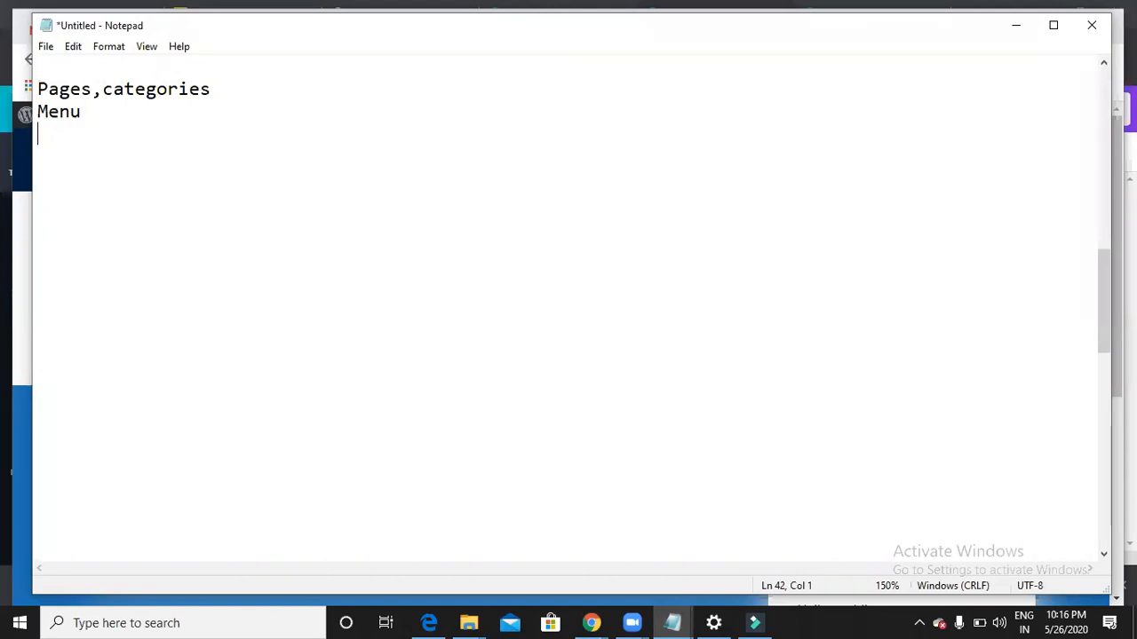
type("thtme")
key("Return")
key("BackSpace")
key("BackSpace")
key("BackSpace")
key("BackSpace")
type("eme")
key("Return")
type("cu")
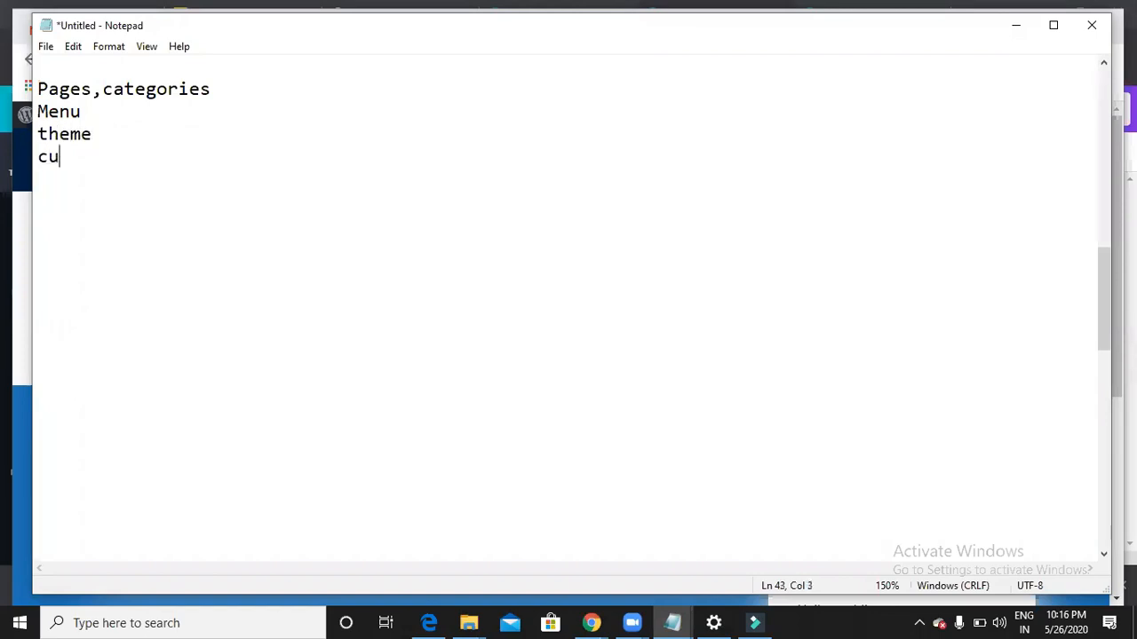
type("stomize")
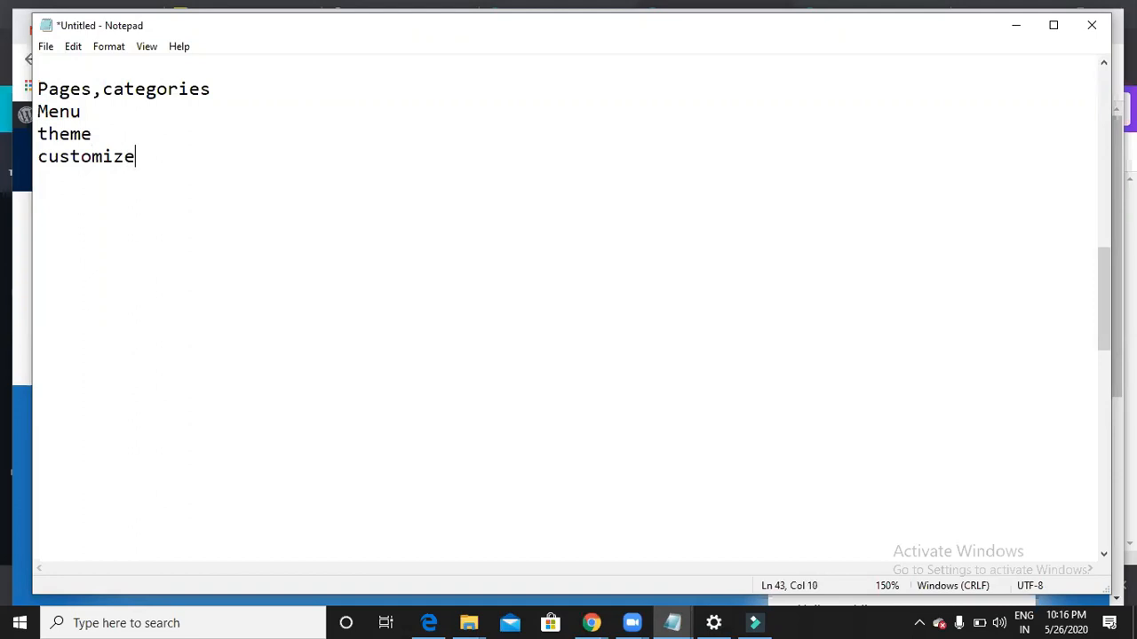